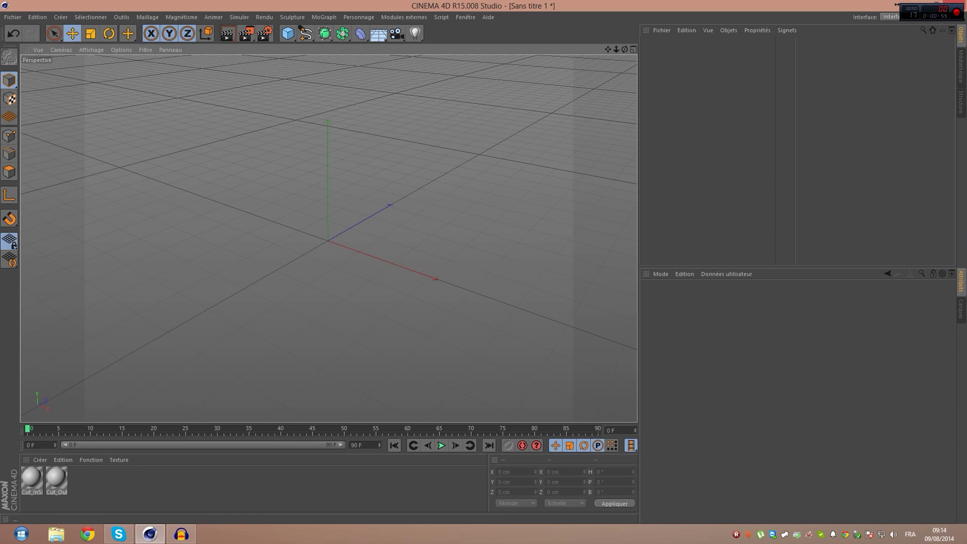
mouse_move(625, 49)
mouse_down()
mouse_move(650, 52)
mouse_move(612, 57)
mouse_up()
alt+drag(328, 238, 328, 238)
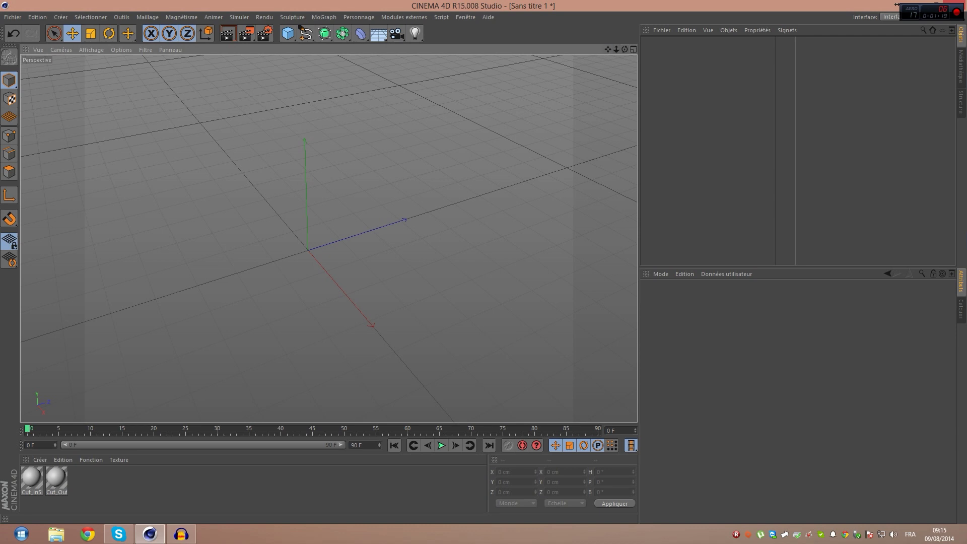
drag(608, 49, 628, 38)
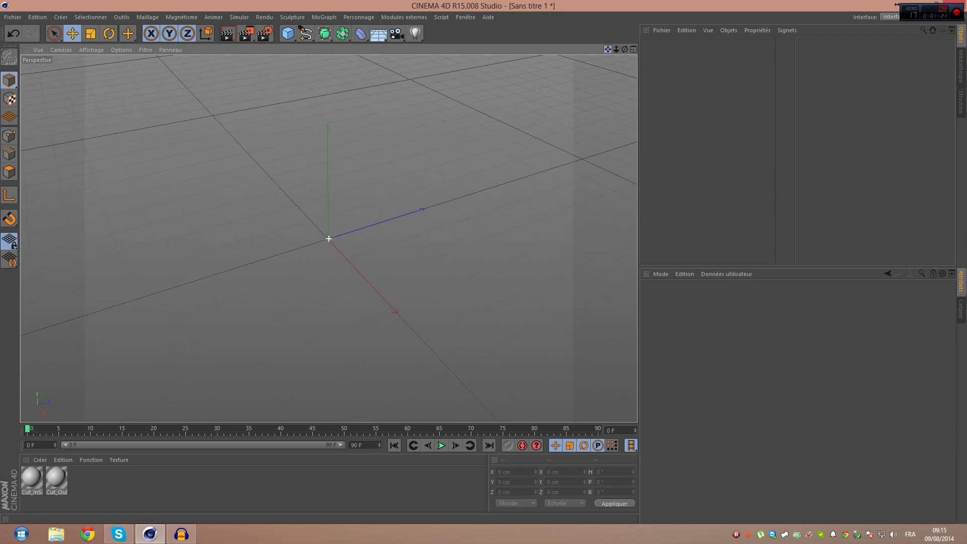
alt+drag(328, 238, 328, 238)
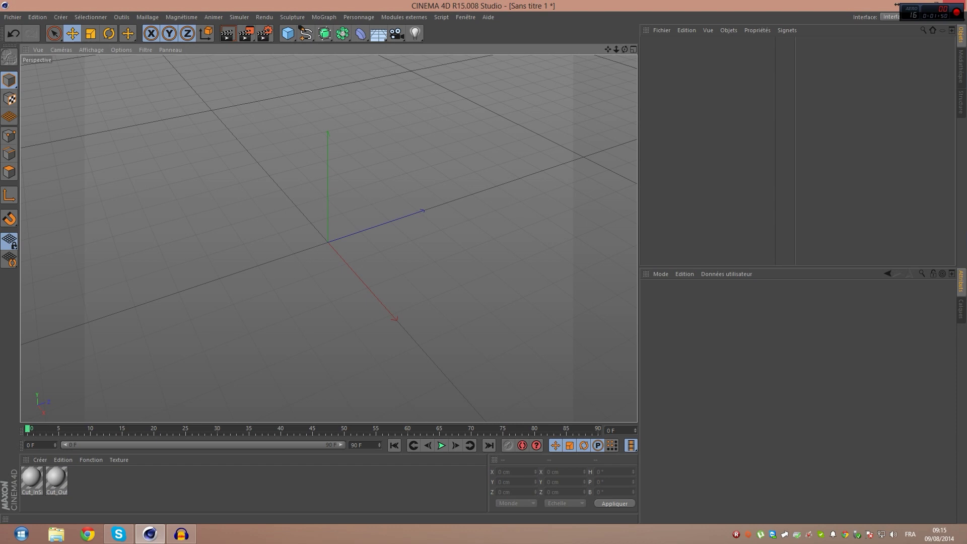
alt+drag(329, 239, 325, 202)
alt+middle_drag(308, 209, 331, 241)
alt+drag(329, 238, 328, 238)
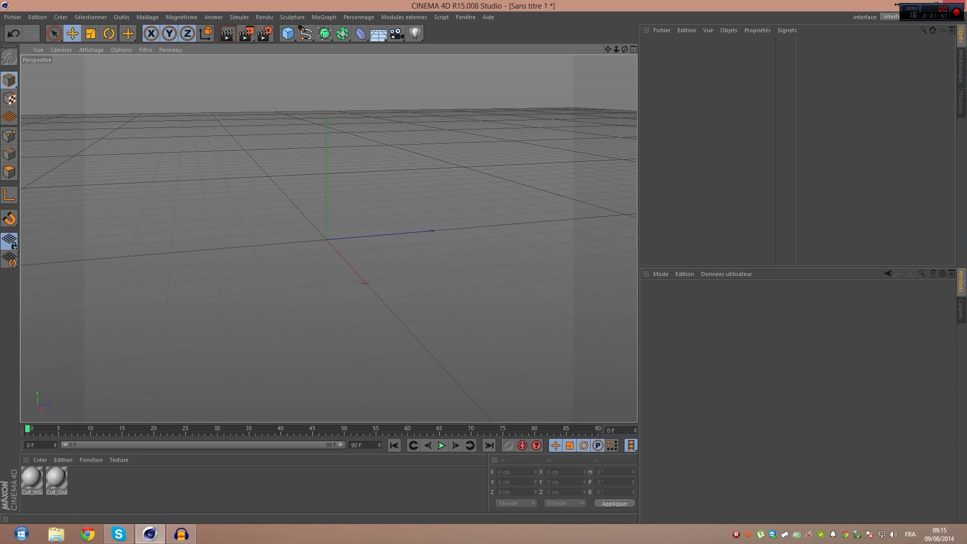
Delete both leftover Cut materials from the scene.
drag(98, 504, 31, 477)
key(Delete)
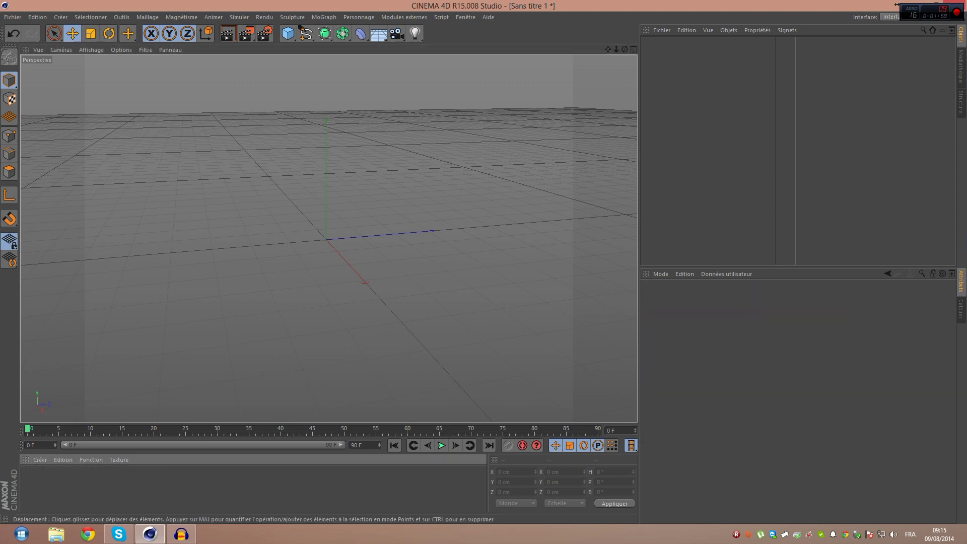
Add a MoGraph text object (MoTexte) to the empty scene.
alt+drag(328, 237, 329, 238)
alt+middle_drag(329, 238, 328, 239)
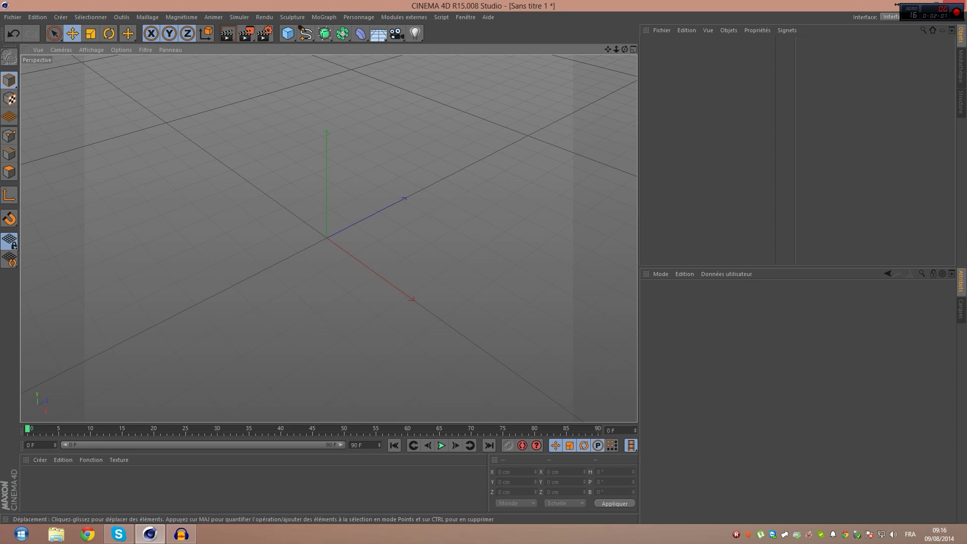
alt+drag(309, 265, 335, 233)
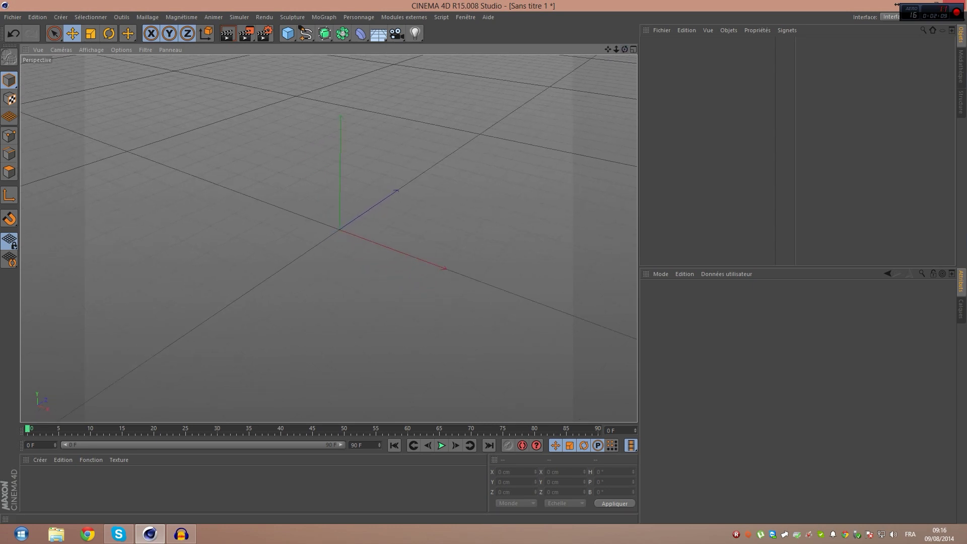
scroll(309, 265, down, 3)
scroll(366, 173, up, 3)
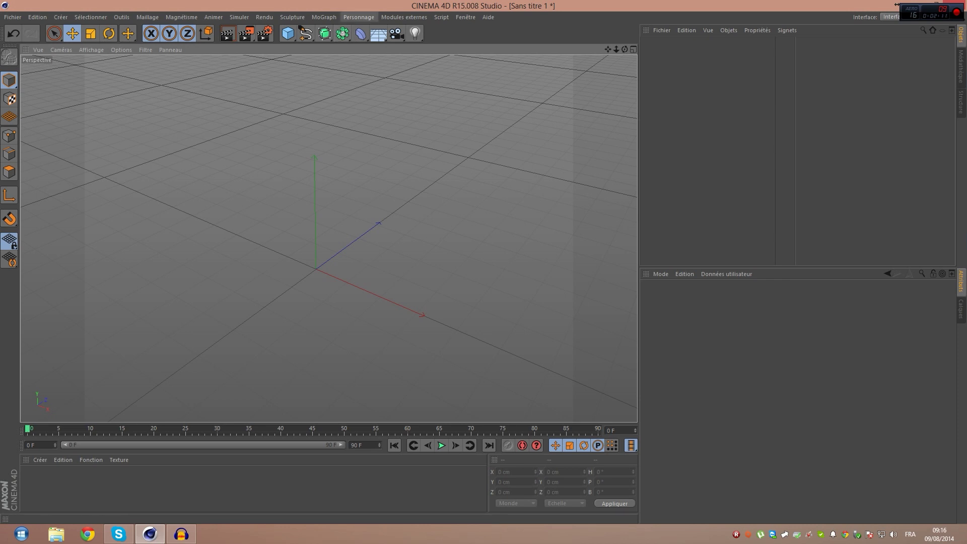
click(324, 17)
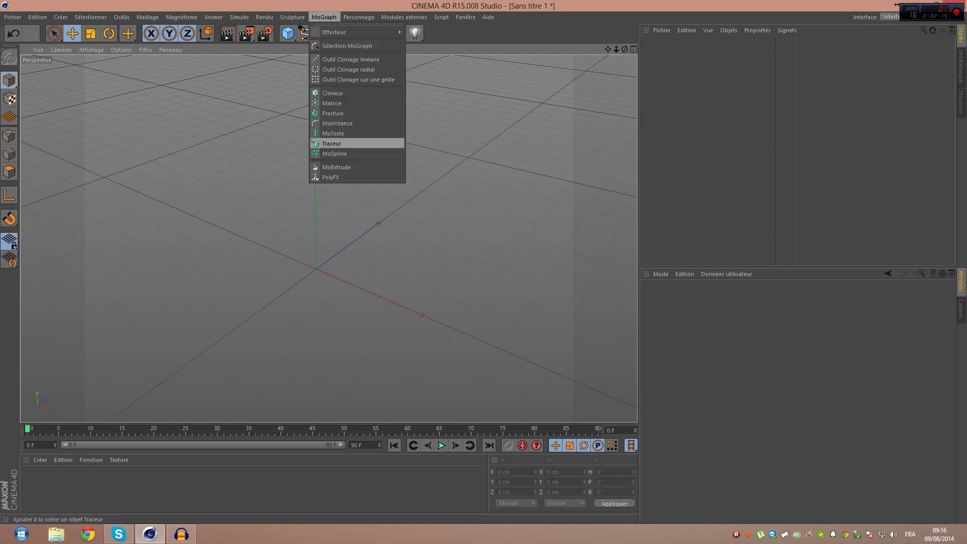
click(333, 134)
scroll(309, 271, up, 5)
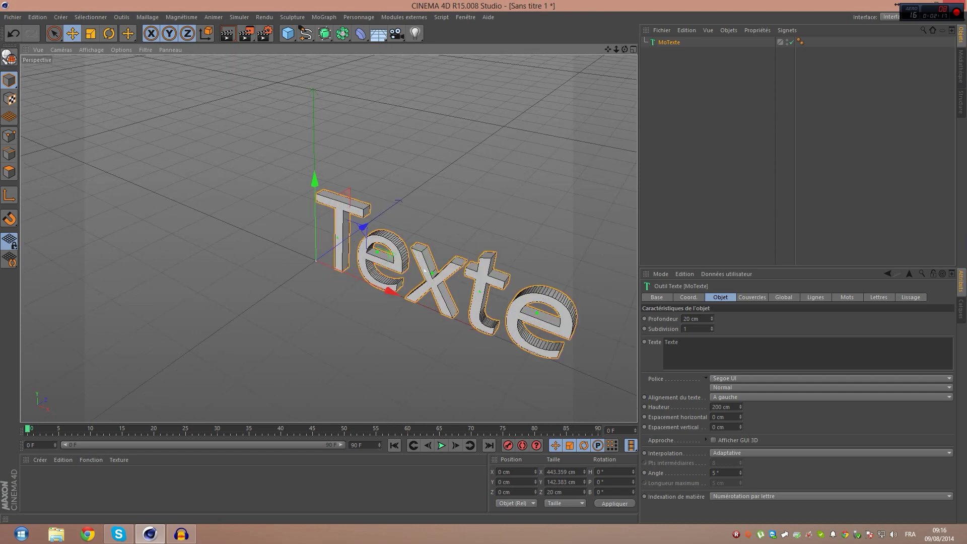
alt+drag(224, 177, 285, 166)
scroll(253, 177, down, 3)
scroll(252, 177, up, 3)
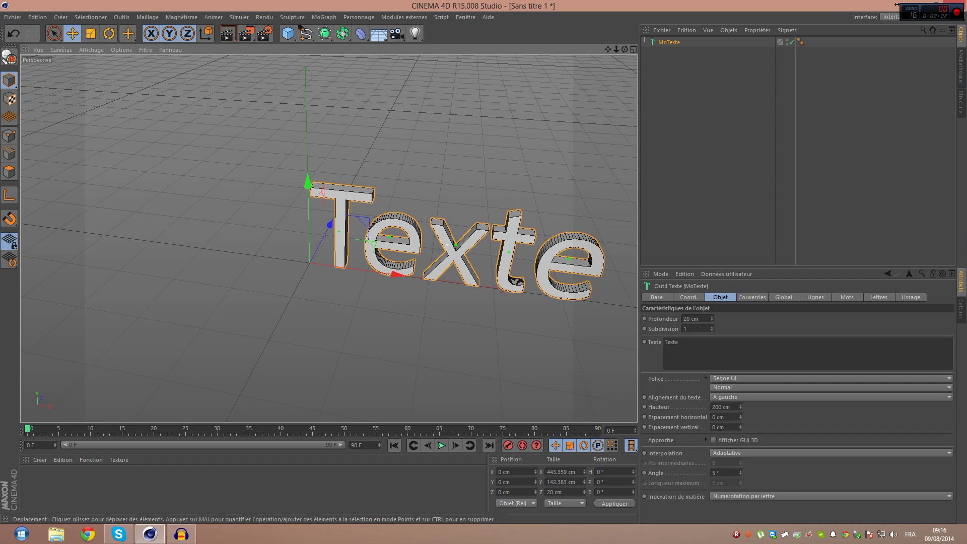
Set the text object's alignment to Centré, keeping its position at the origin.
drag(312, 267, 249, 259)
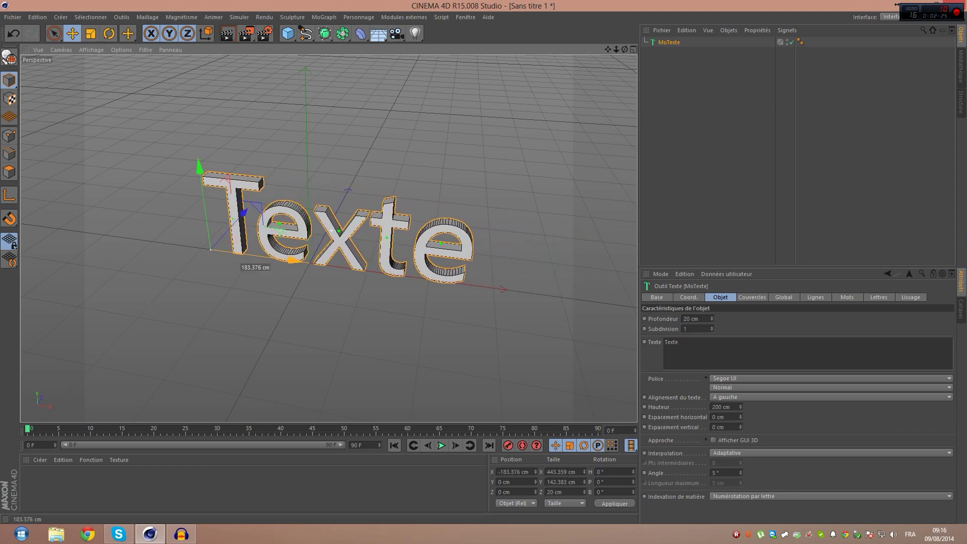
key(ctrl+z)
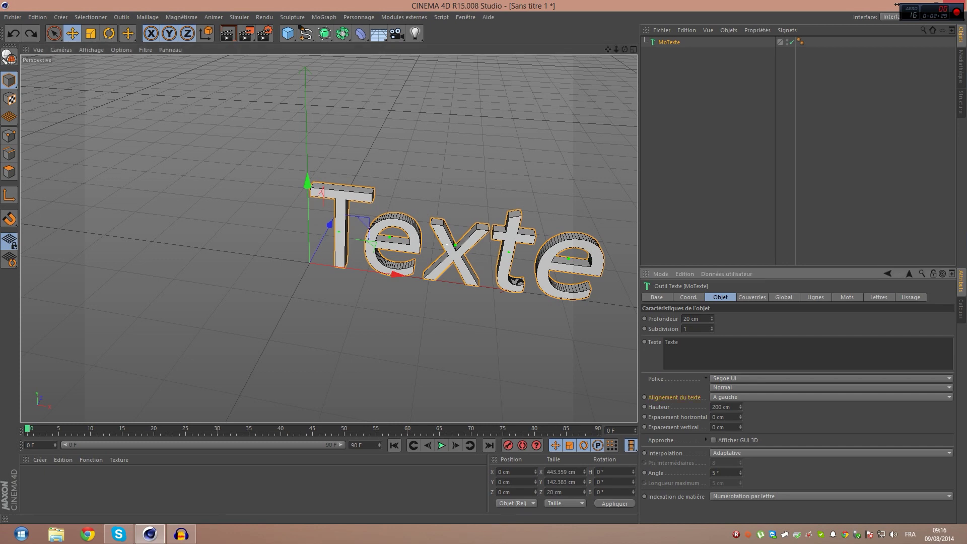
click(725, 397)
click(722, 417)
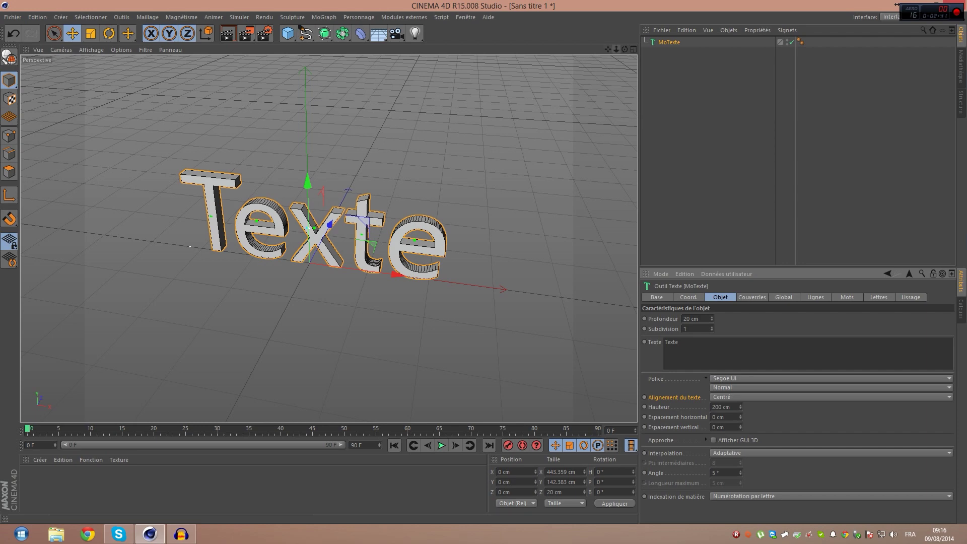
mouse_move(624, 50)
mouse_down()
mouse_move(623, 23)
mouse_move(623, 33)
mouse_up()
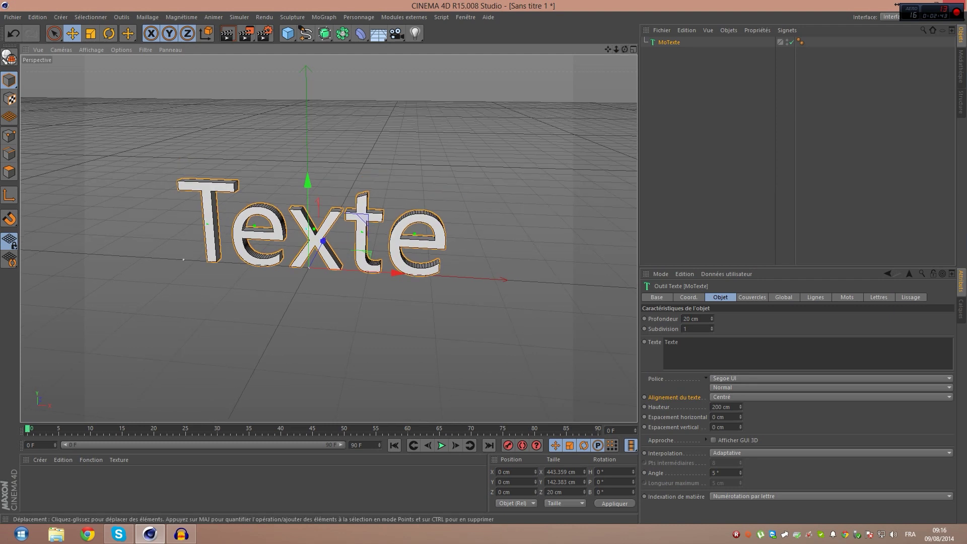
double_click(671, 342)
scroll(597, 83, down, 2)
scroll(598, 83, up, 1)
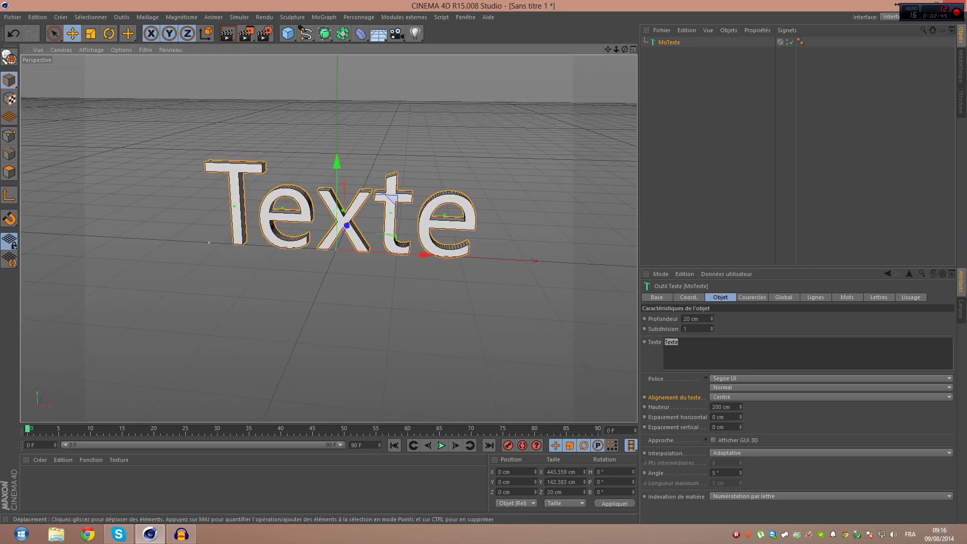
drag(625, 50, 636, 44)
mouse_move(422, 248)
mouse_down()
mouse_move(406, 249)
mouse_move(417, 248)
mouse_up()
key(ctrl+z)
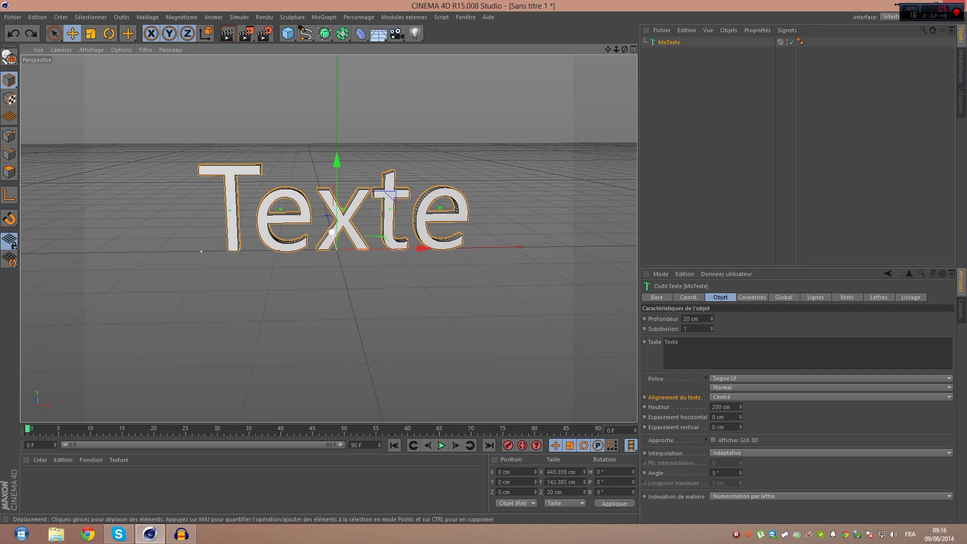
Set the text object's extrusion depth (Profondeur) to 40 cm.
drag(625, 49, 597, 73)
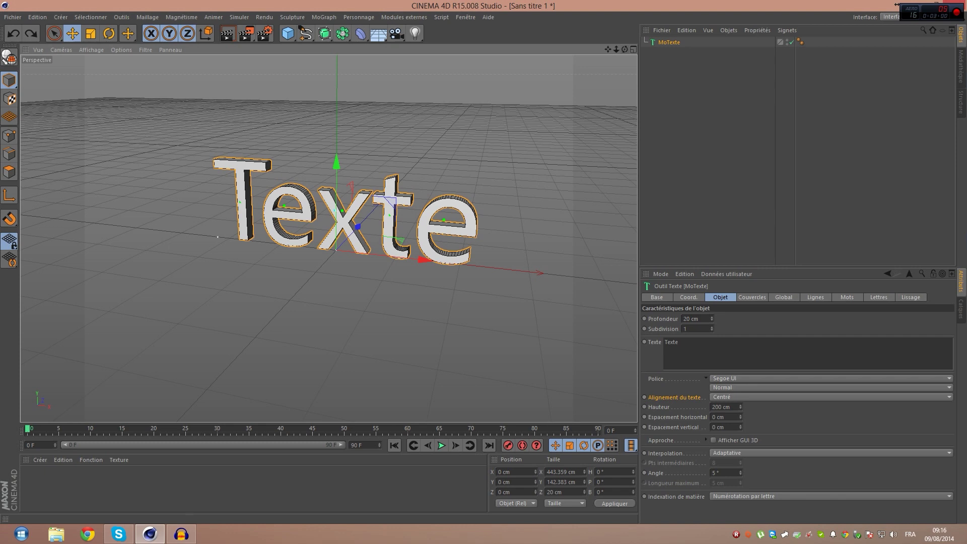
double_click(691, 319)
text(40)
key(Return)
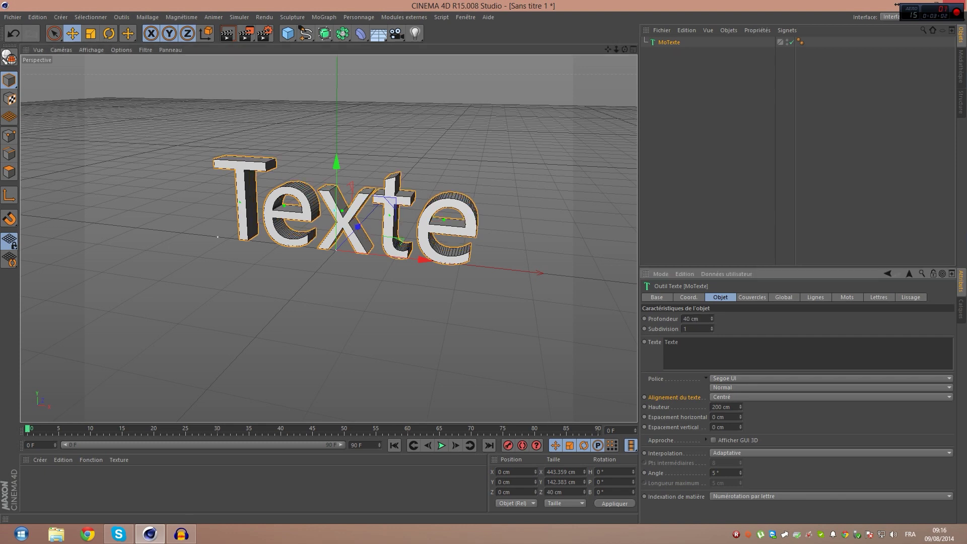
Set the text object's font to FORCED SQUARE.
click(826, 379)
scroll(826, 318, up, 12)
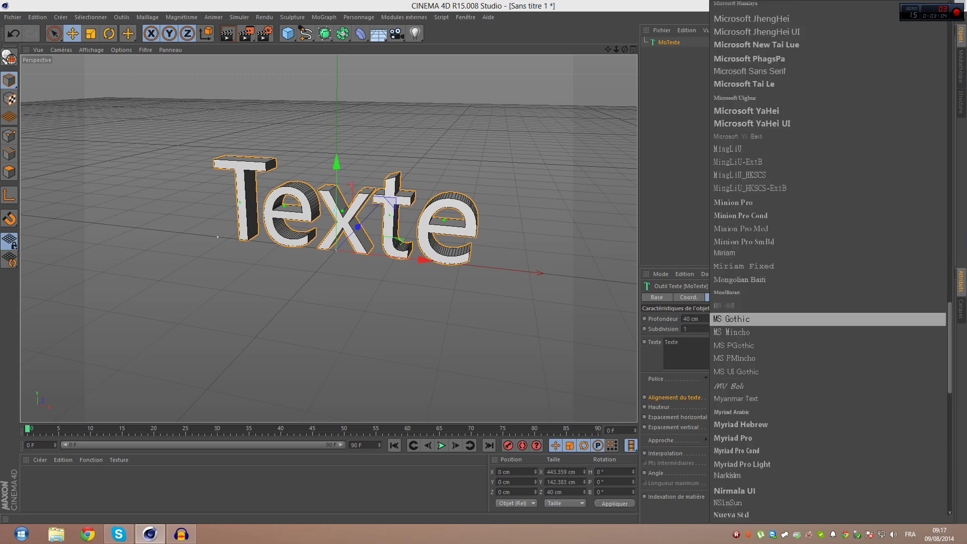
scroll(826, 374, up, 5)
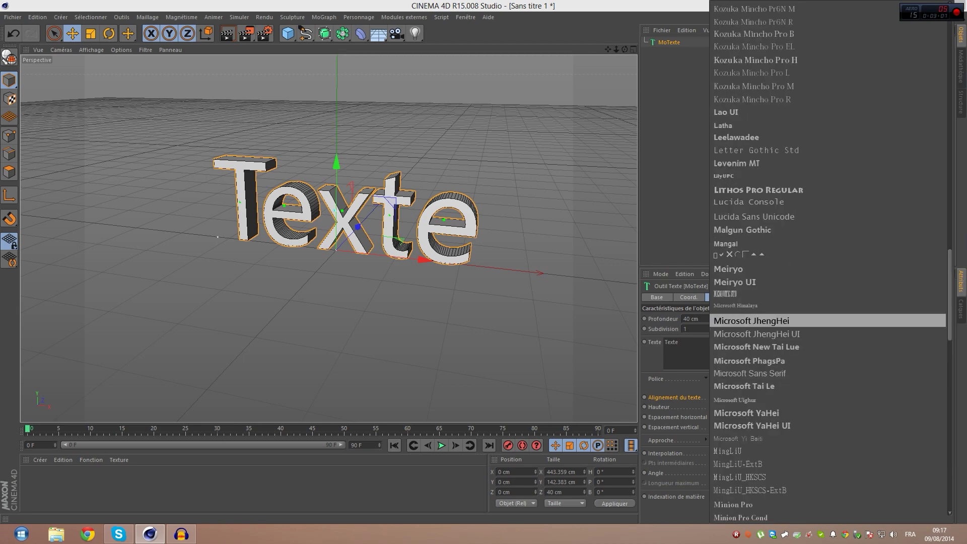
scroll(826, 320, up, 15)
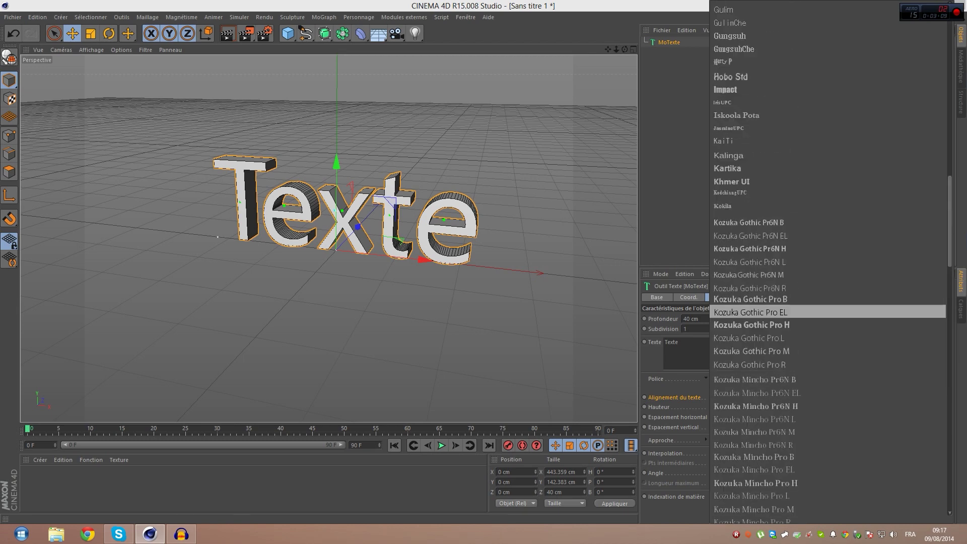
scroll(826, 313, up, 5)
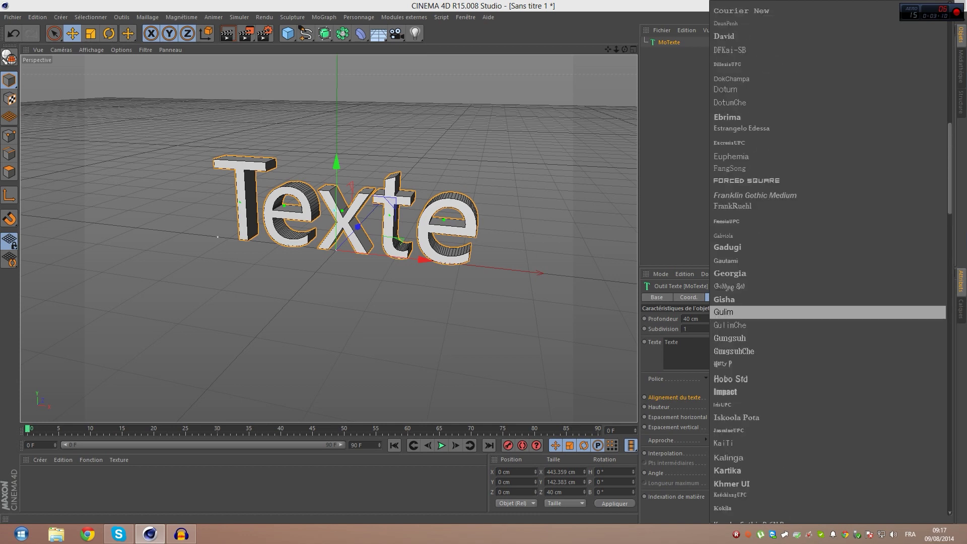
click(747, 181)
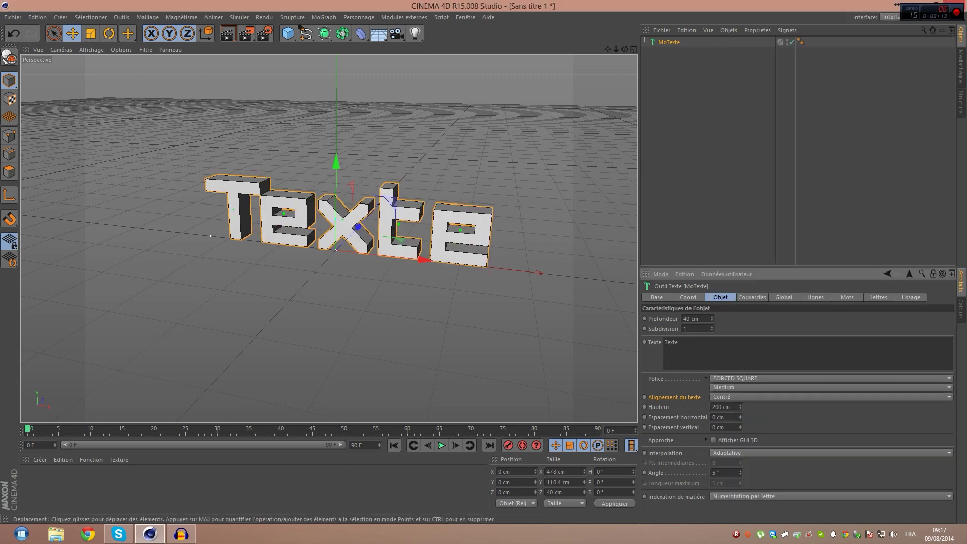
Change the text object's font to AMOceanus.
click(830, 379)
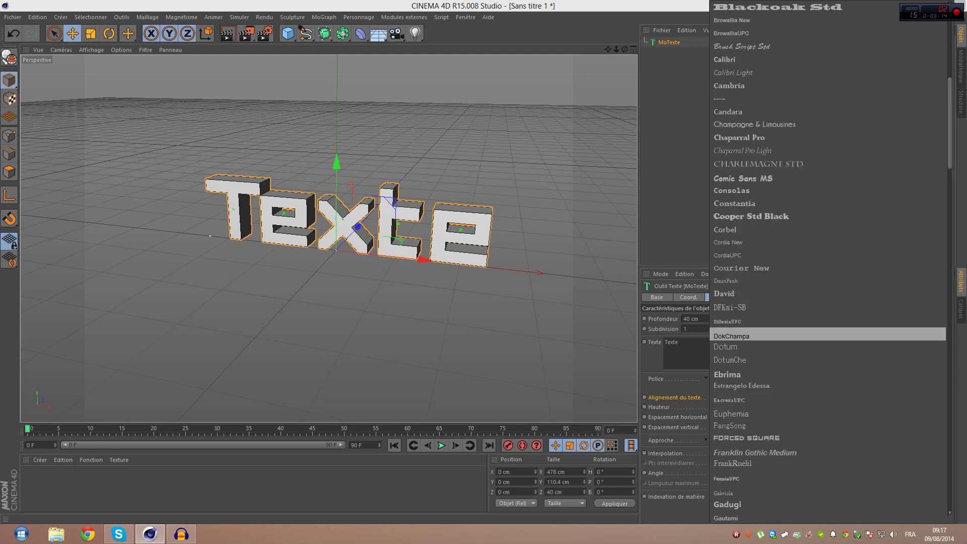
scroll(826, 332, up, 2)
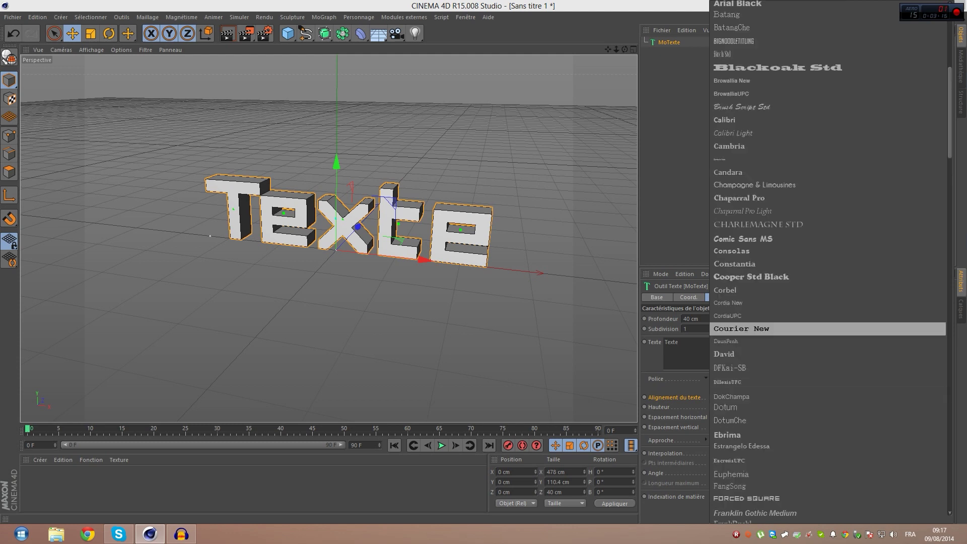
scroll(827, 329, up, 5)
click(826, 165)
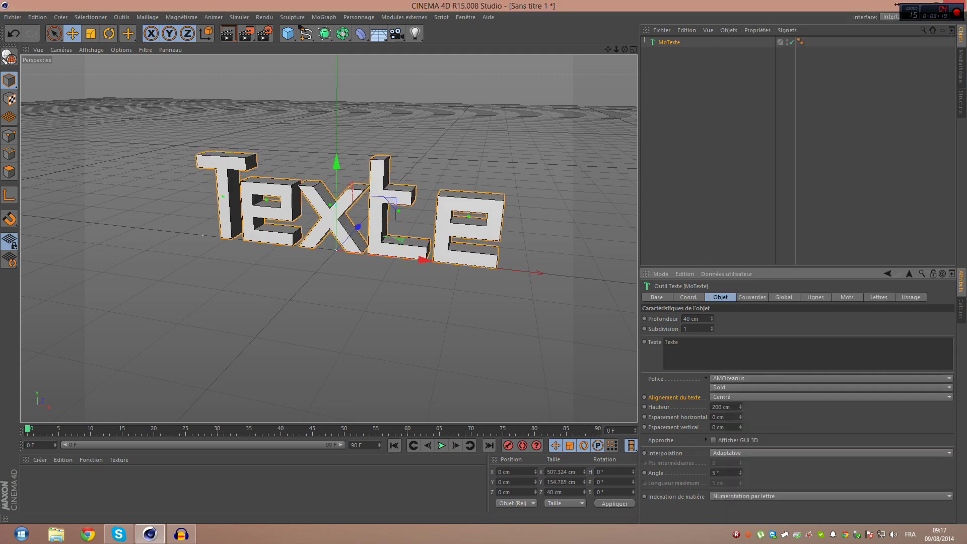
click(832, 379)
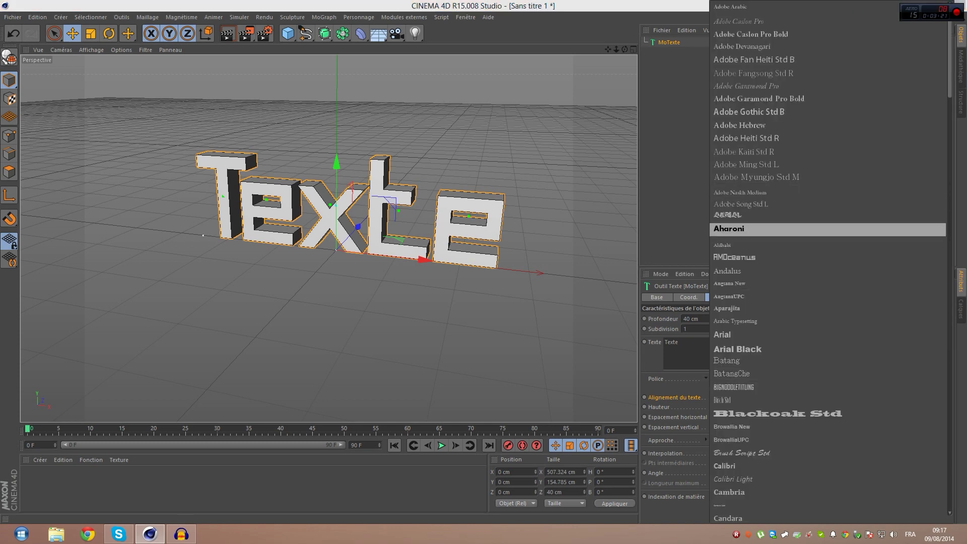
click(685, 348)
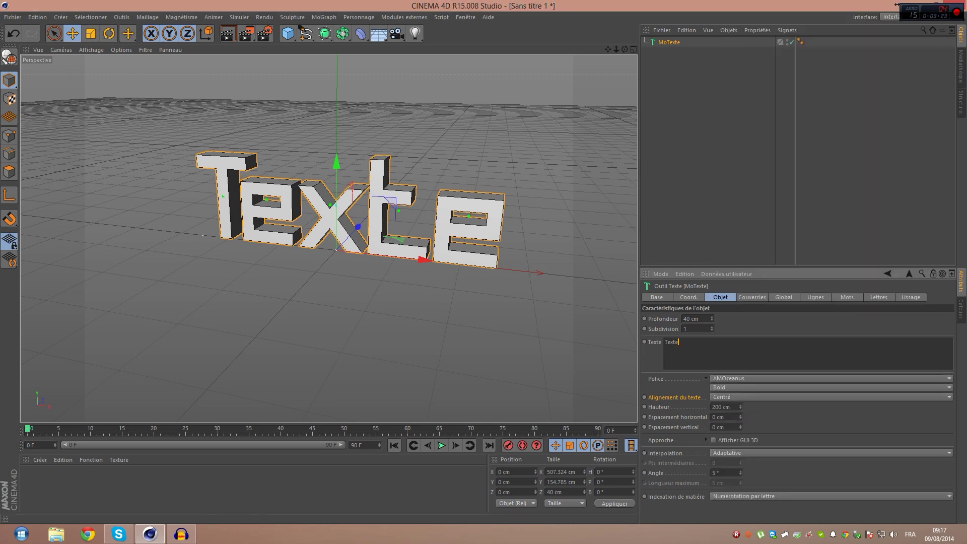
Replace the text object's default wording with "Sacrigmatik".
double_click(672, 342)
text(Sacrigmatik)
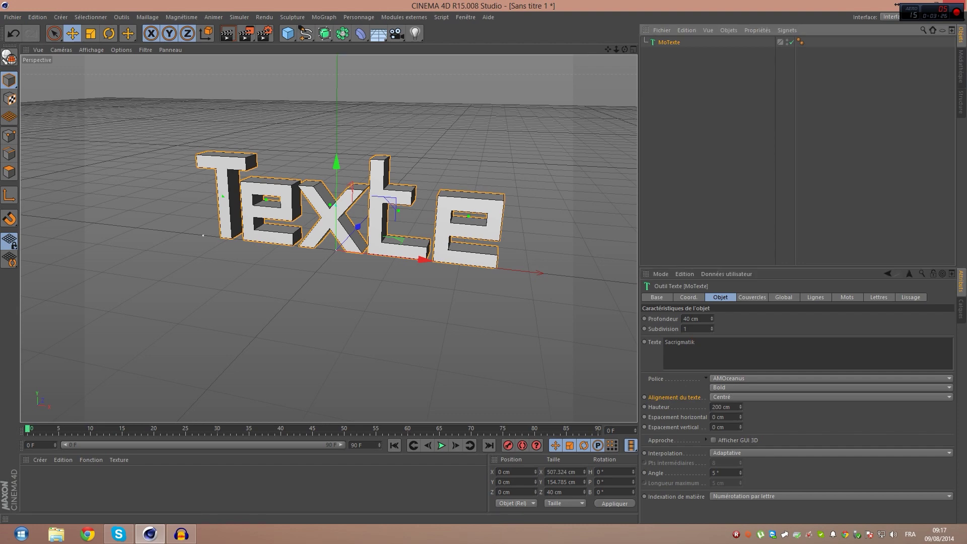
click(408, 218)
click(408, 218)
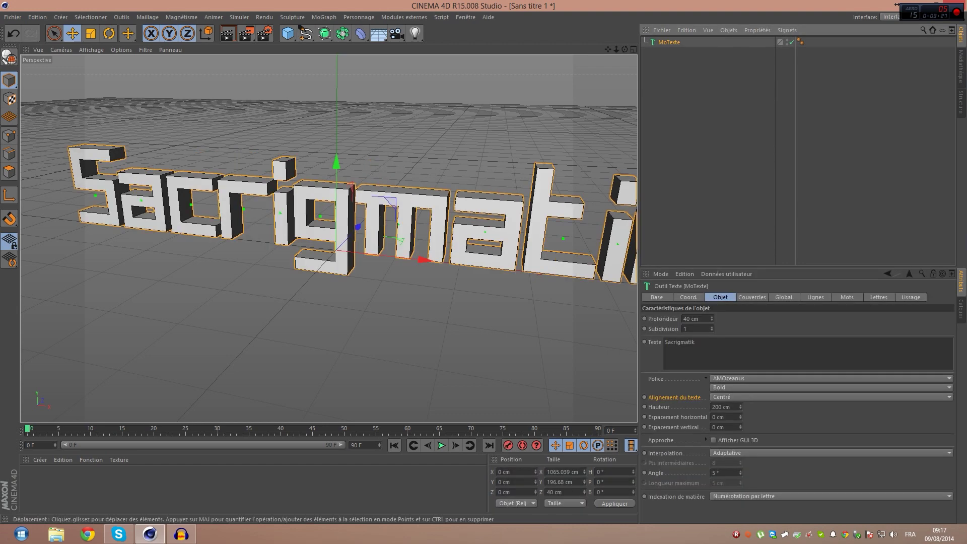
scroll(398, 217, down, 5)
scroll(235, 241, up, 3)
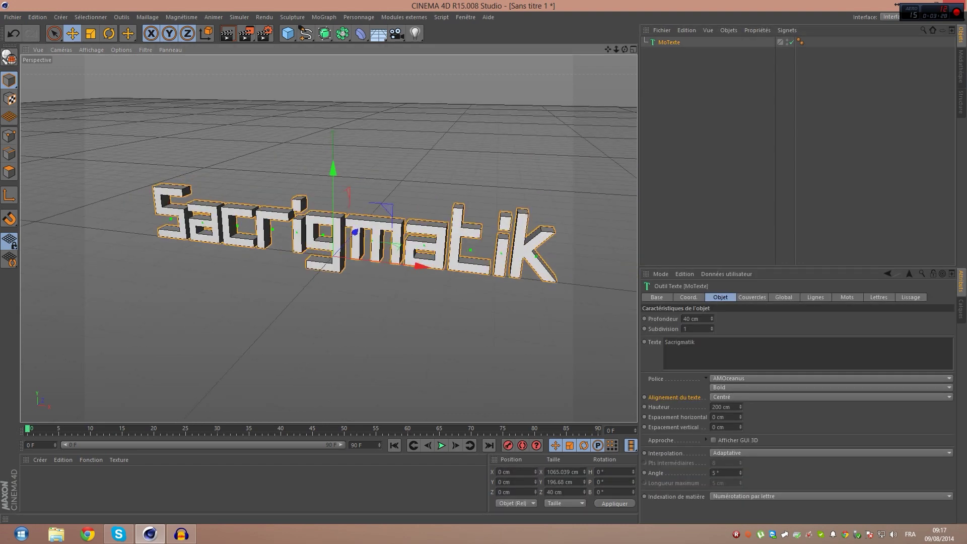
Add a floor object (Sol) at the base of the 3D text.
mouse_move(323, 224)
alt+mouse_down()
mouse_move(333, 298)
mouse_move(327, 229)
mouse_move(338, 229)
mouse_move(321, 243)
alt+mouse_up()
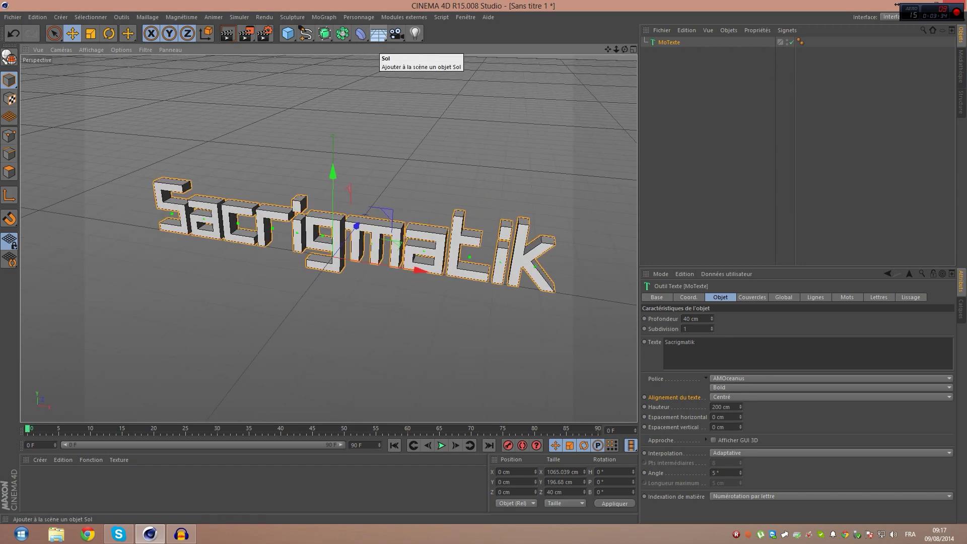
click(379, 34)
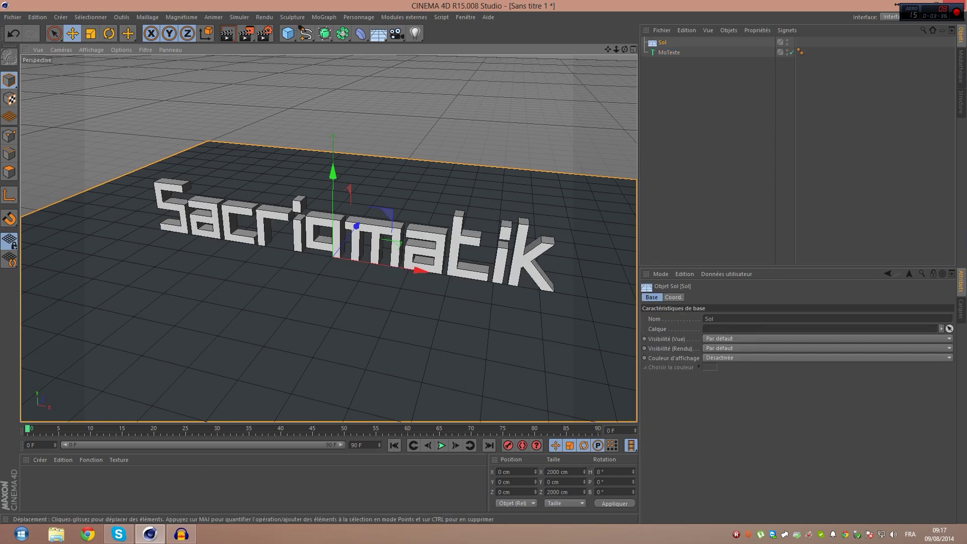
Build a back wall from a copy of the floor, about 643 cm behind the text along Z and pitched 90°.
key(ctrl+v)
drag(356, 226, 382, 242)
key(r)
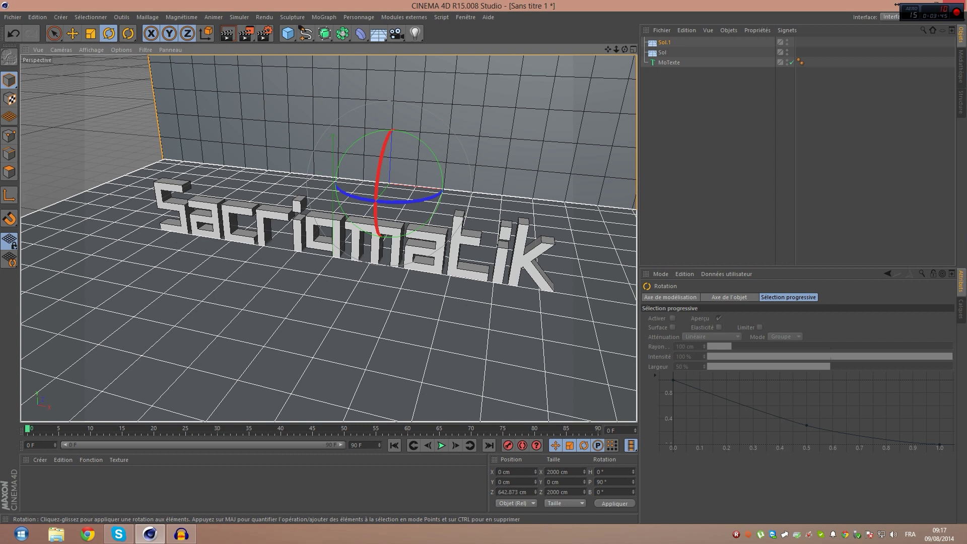
Delete the back wall made from the floor copy (Sol.1).
click(664, 42)
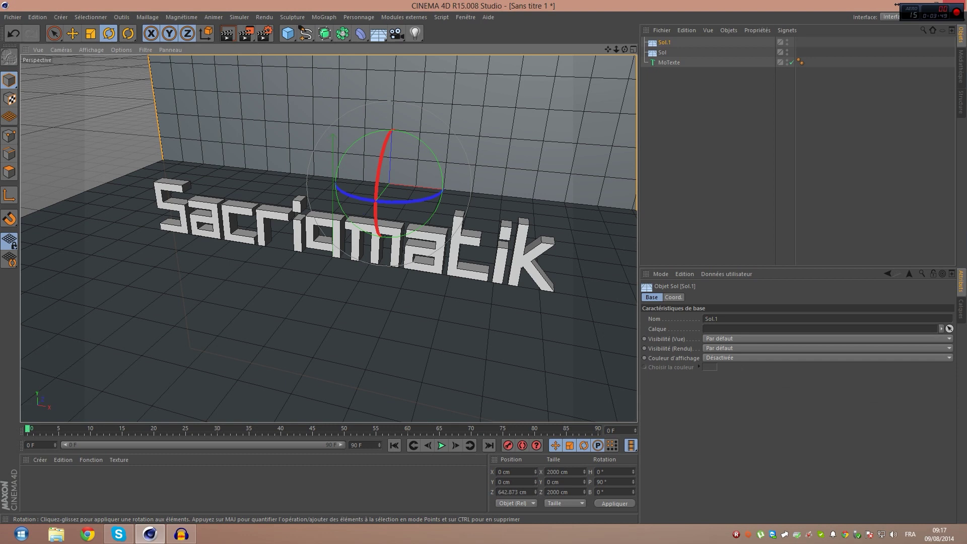
key(Delete)
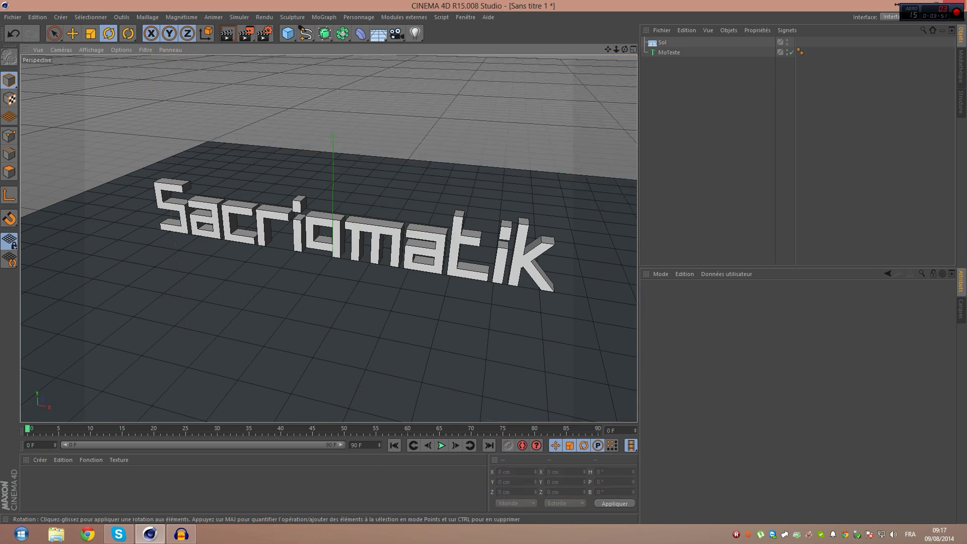
scroll(298, 270, down, 3)
scroll(302, 267, up, 1)
alt+drag(327, 215, 328, 232)
Raise the 3D text above the floor to a Y position of about 129 cm.
click(312, 267)
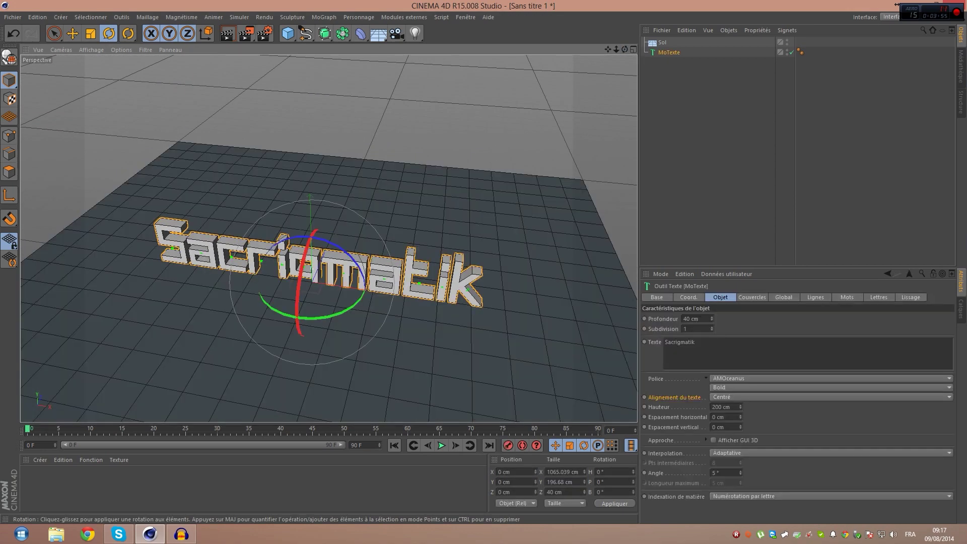
key(e)
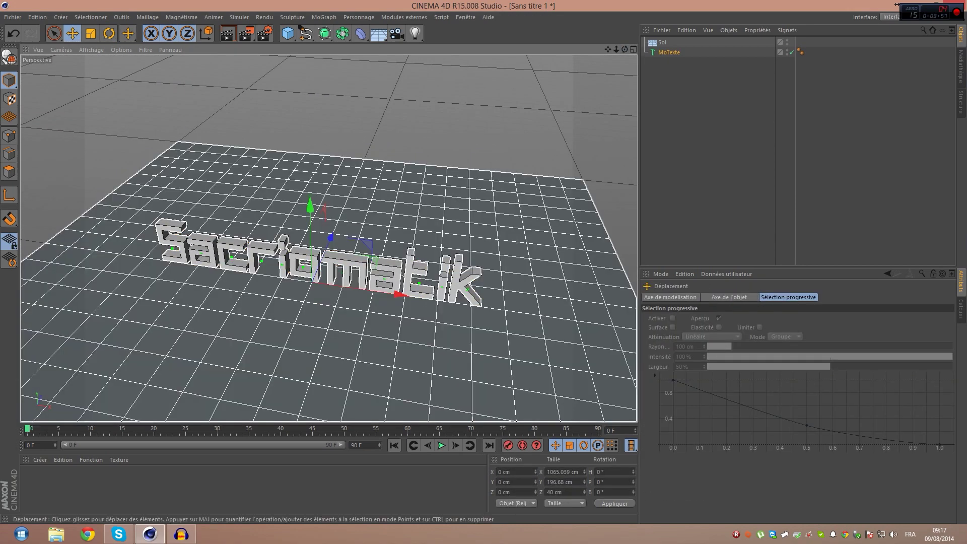
drag(310, 205, 310, 161)
scroll(433, 235, down, 2)
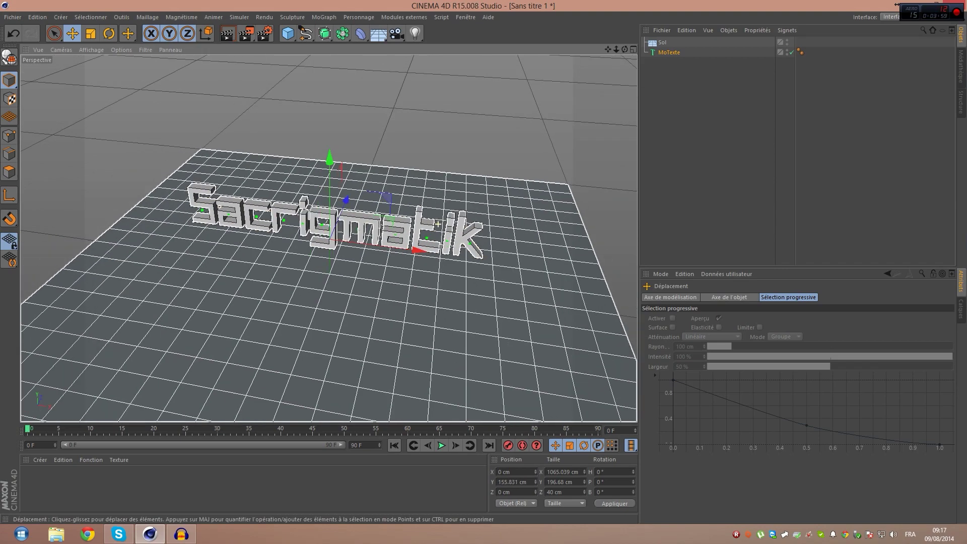
scroll(306, 224, up, 5)
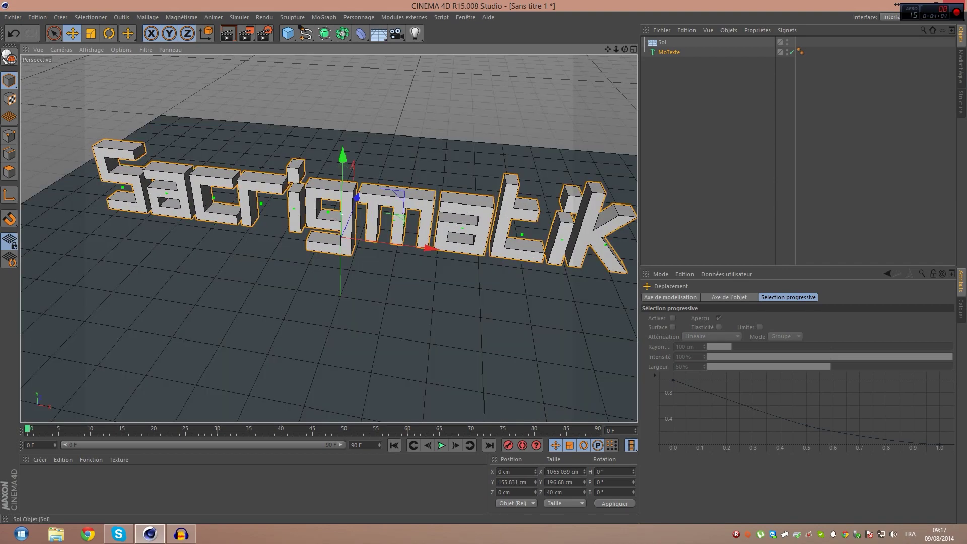
drag(625, 49, 627, 29)
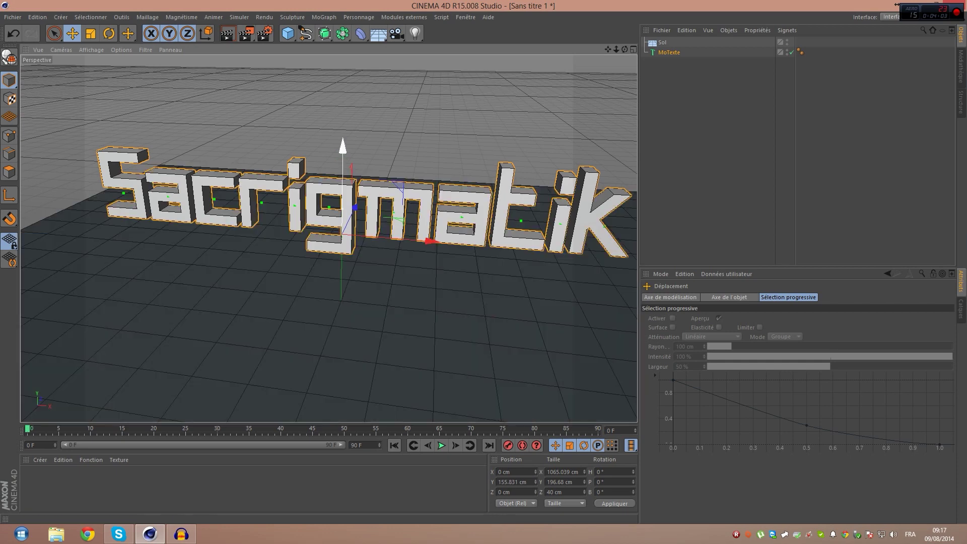
drag(343, 151, 342, 221)
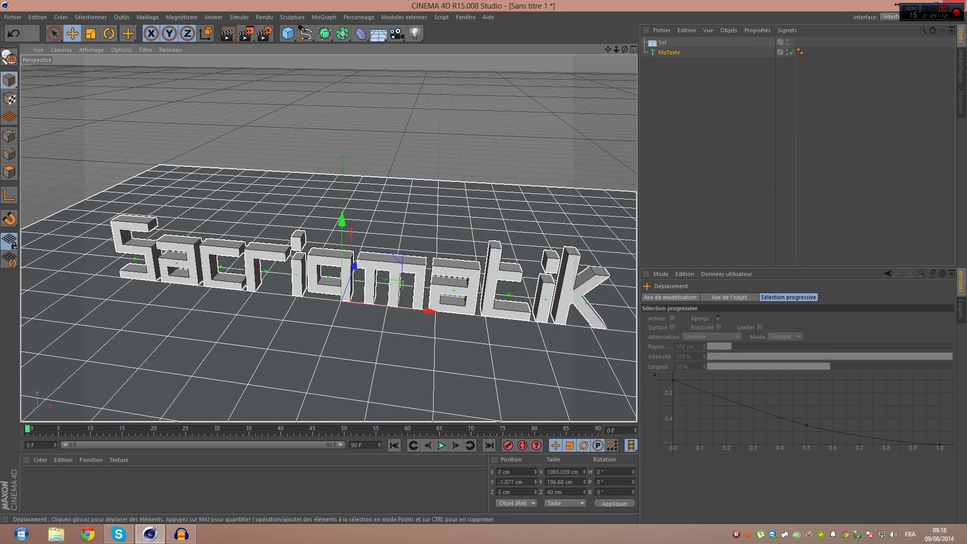
drag(343, 220, 342, 160)
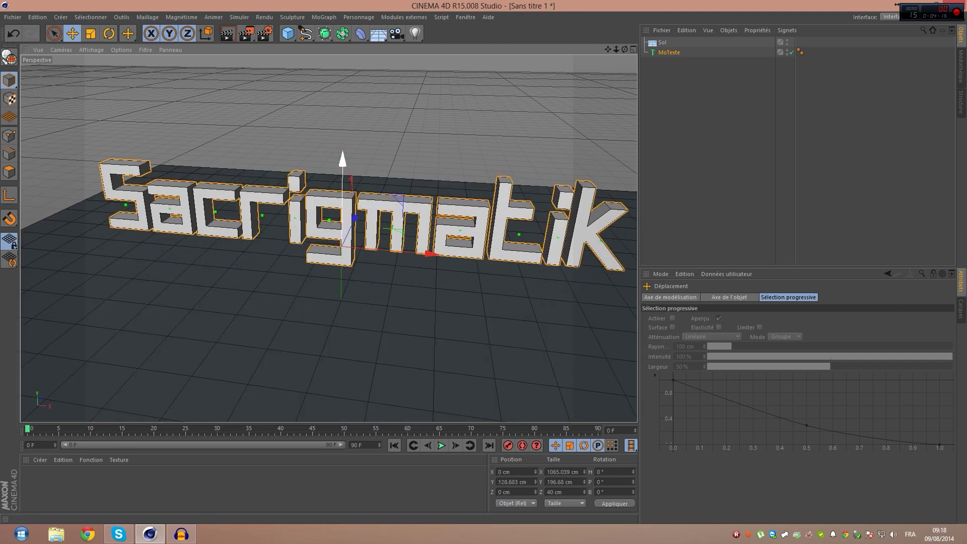
Rotate the text to a pitch of -90° so it lies parallel to the floor.
key(r)
drag(332, 242, 336, 194)
key(e)
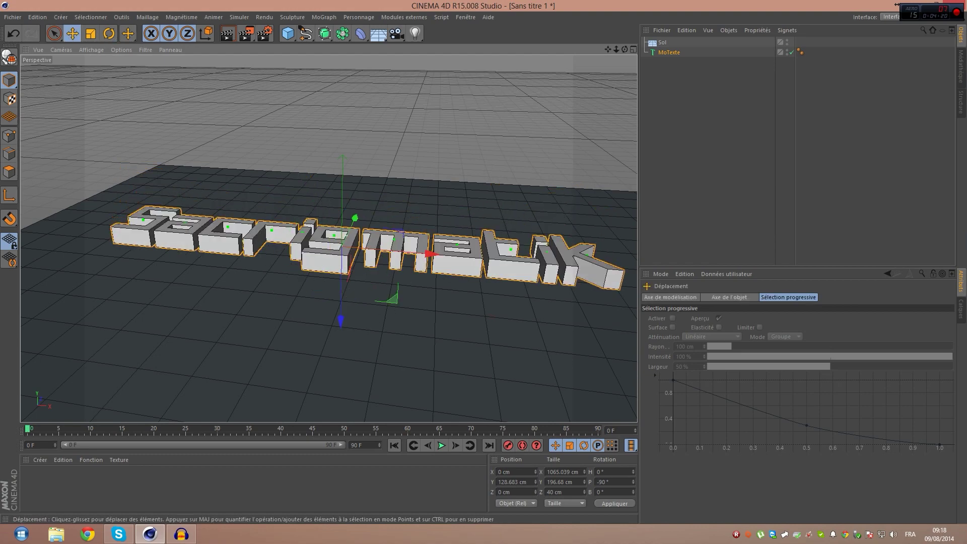
Rotate the text 90° back upright and return it to a pitch of -90°.
drag(625, 49, 555, 28)
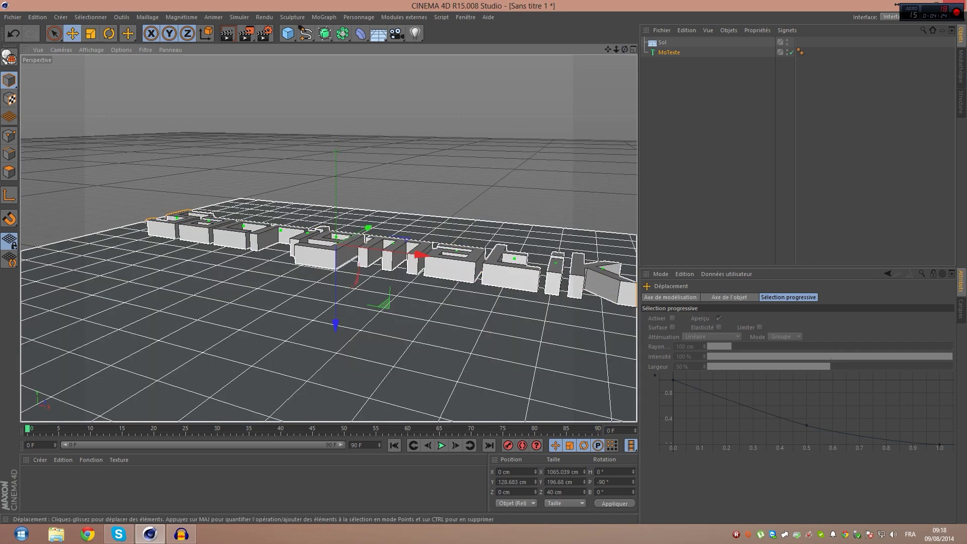
key(r)
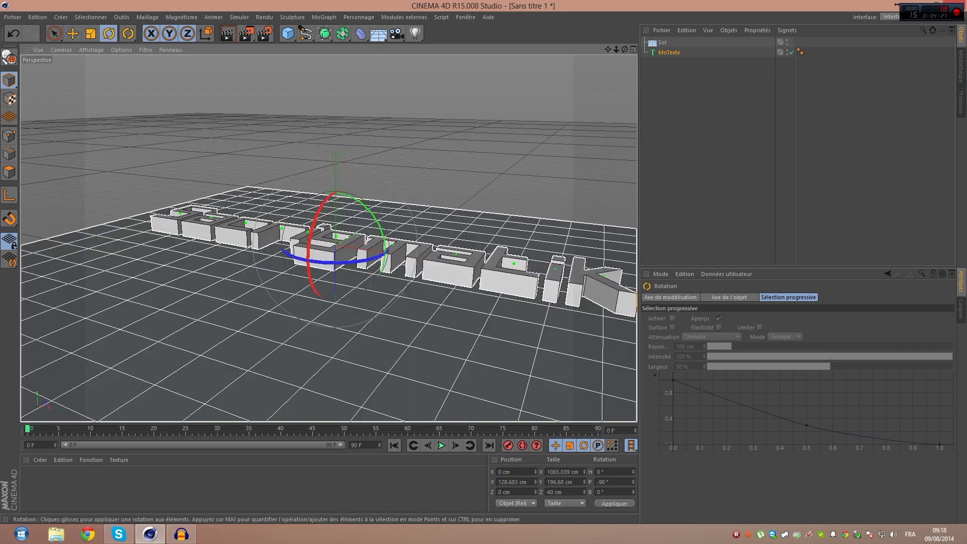
drag(315, 285, 321, 277)
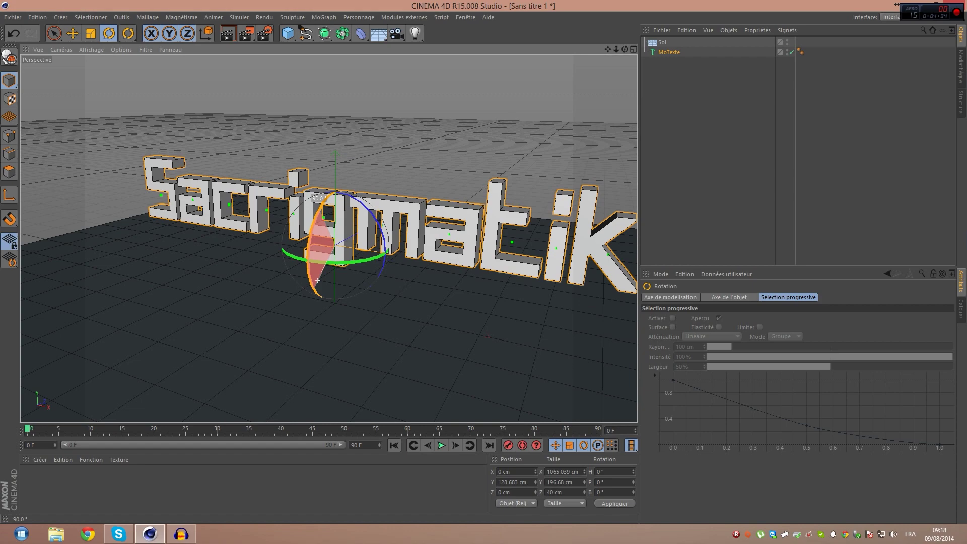
drag(317, 278, 322, 211)
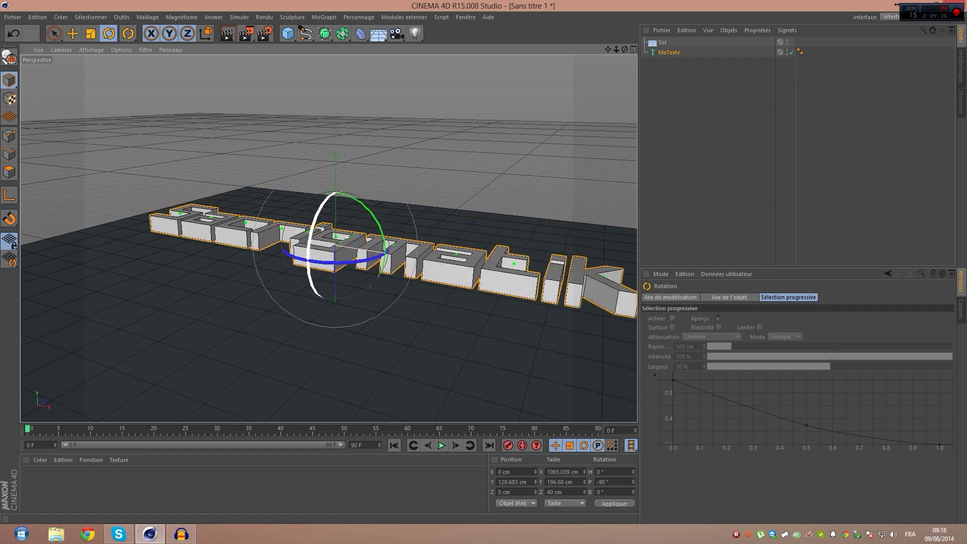
Lower the flat text toward the floor to a Y position of about 35 cm.
alt+drag(277, 176, 341, 219)
key(e)
scroll(341, 220, down, 3)
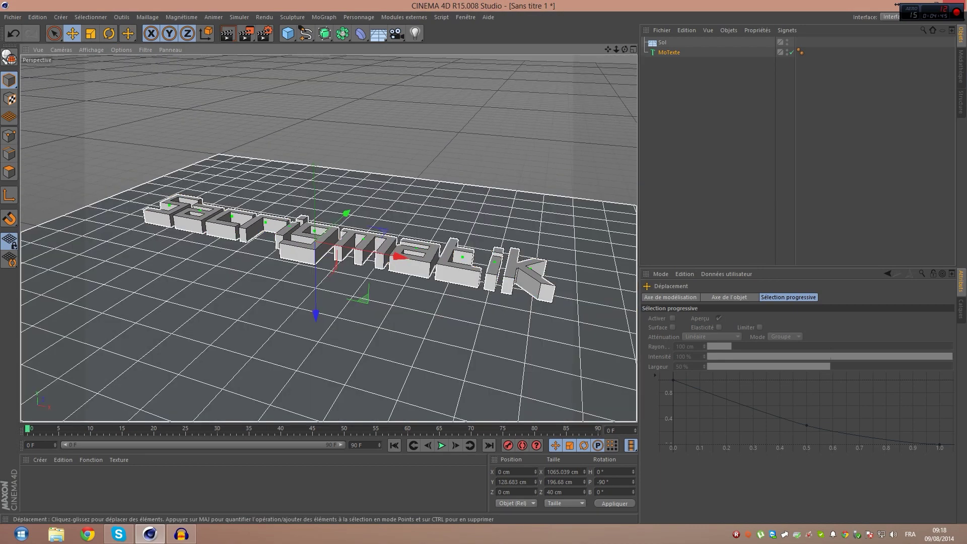
scroll(322, 241, up, 3)
drag(317, 321, 318, 366)
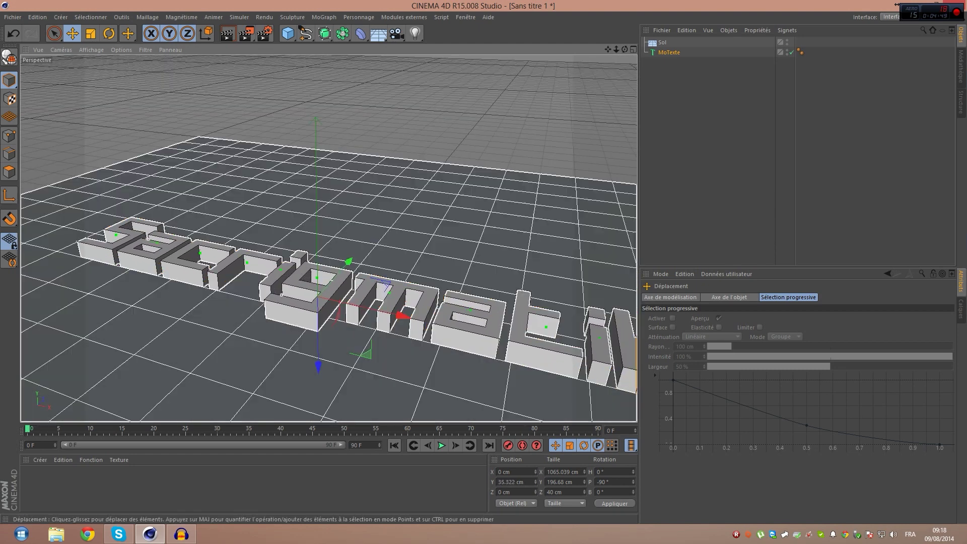
scroll(279, 227, down, 3)
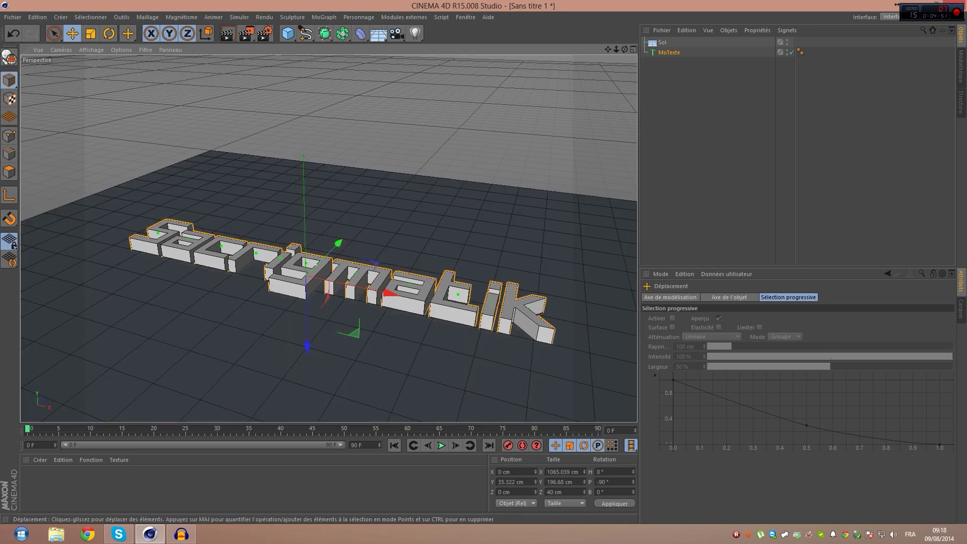
Set both the start and end caps of the text to Couvercle et biseau.
click(669, 53)
scroll(313, 182, up, 3)
click(752, 297)
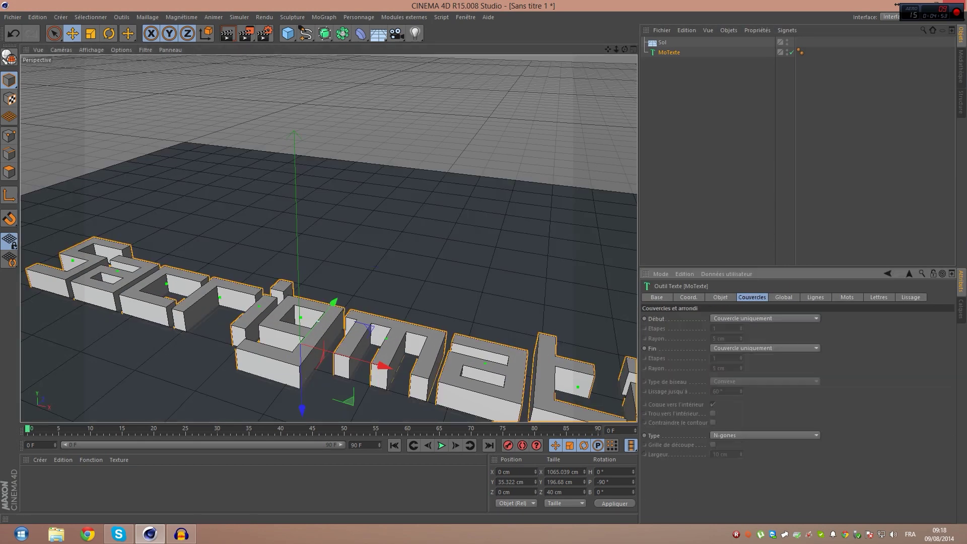
click(764, 318)
click(756, 359)
click(765, 348)
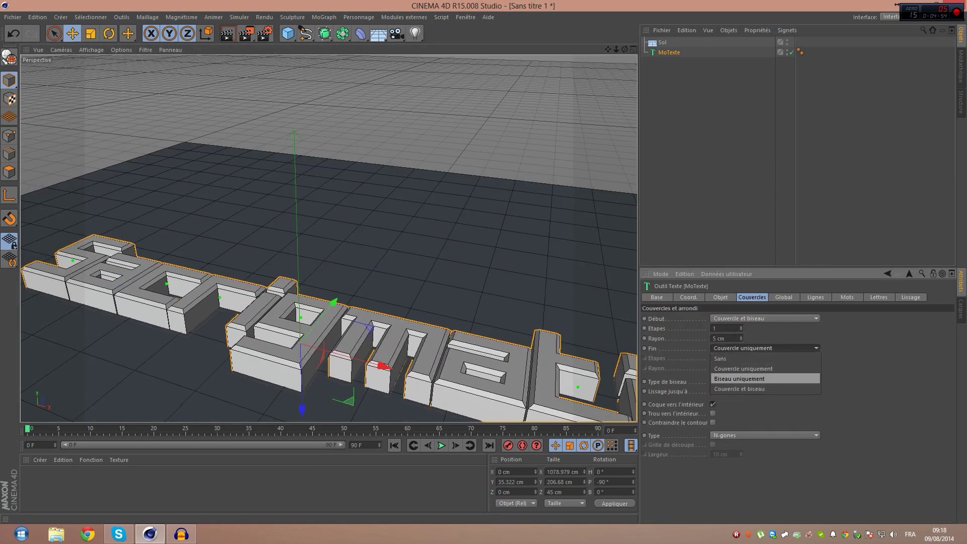
click(756, 389)
Give the start and end bevels of the text 5 steps and a 1 cm radius each.
key(Tab)
text(1)
key(Return)
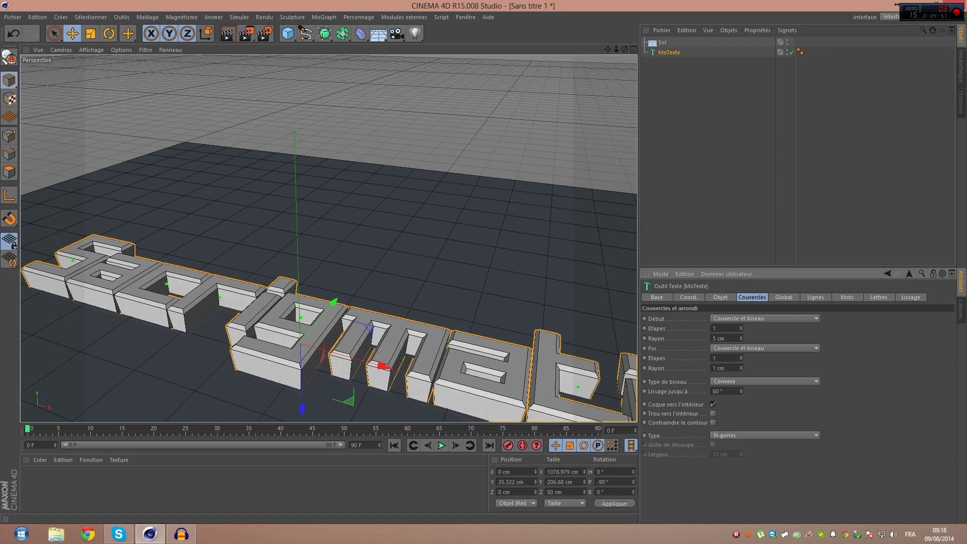
double_click(718, 339)
text(1)
key(Return)
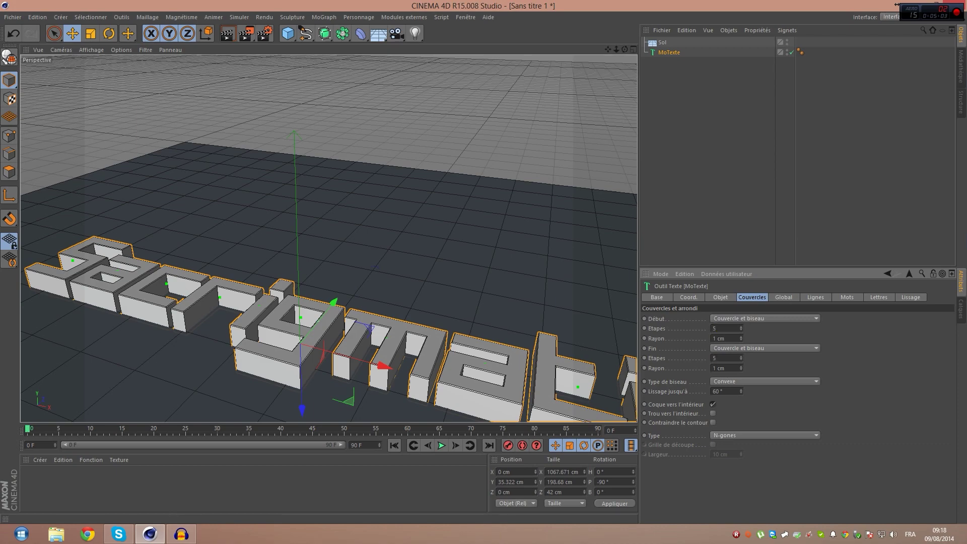
Render a preview of the bevelled text in the perspective view.
scroll(347, 205, down, 5)
scroll(363, 218, up, 4)
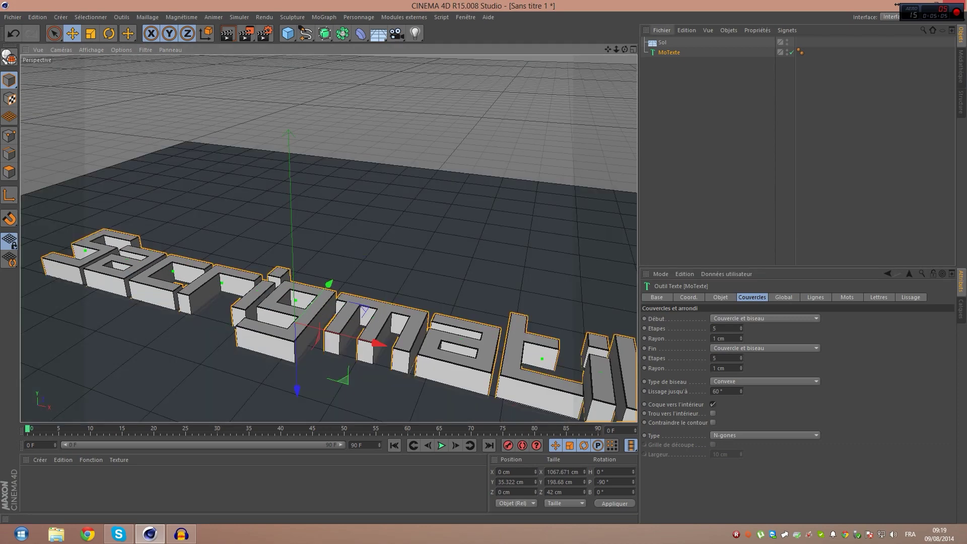
mouse_move(332, 151)
alt+mouse_down()
mouse_move(365, 212)
mouse_move(334, 152)
alt+mouse_up()
scroll(334, 151, down, 4)
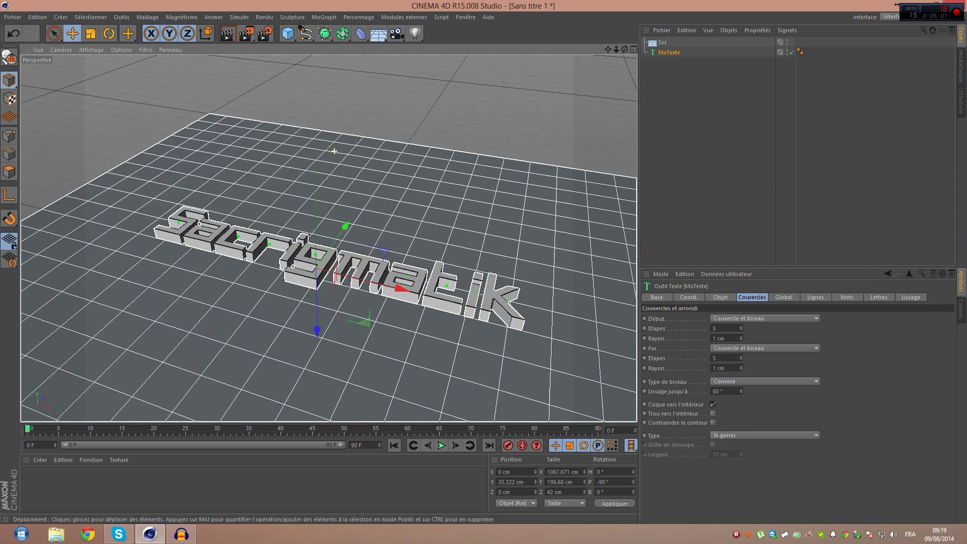
scroll(334, 151, up, 1)
key(ctrl+r)
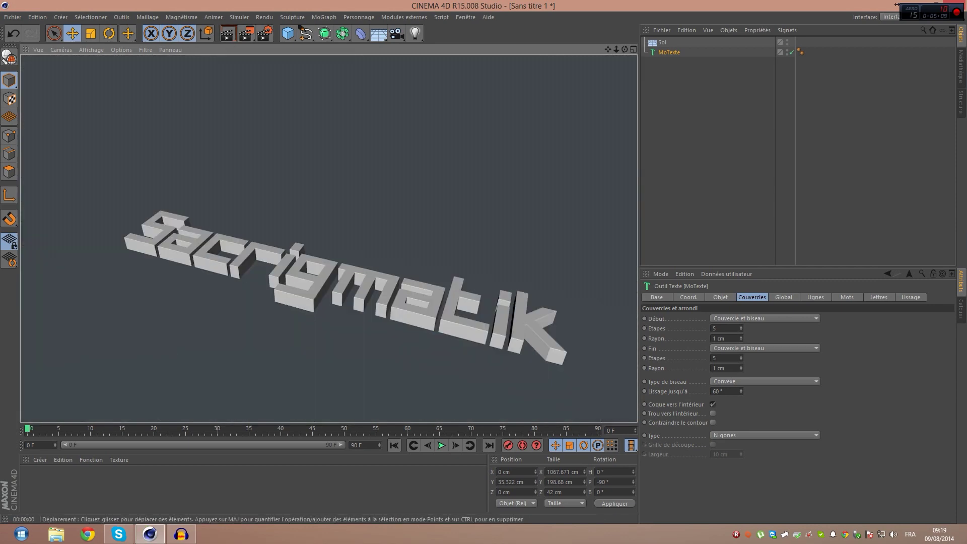
scroll(357, 215, down, 1)
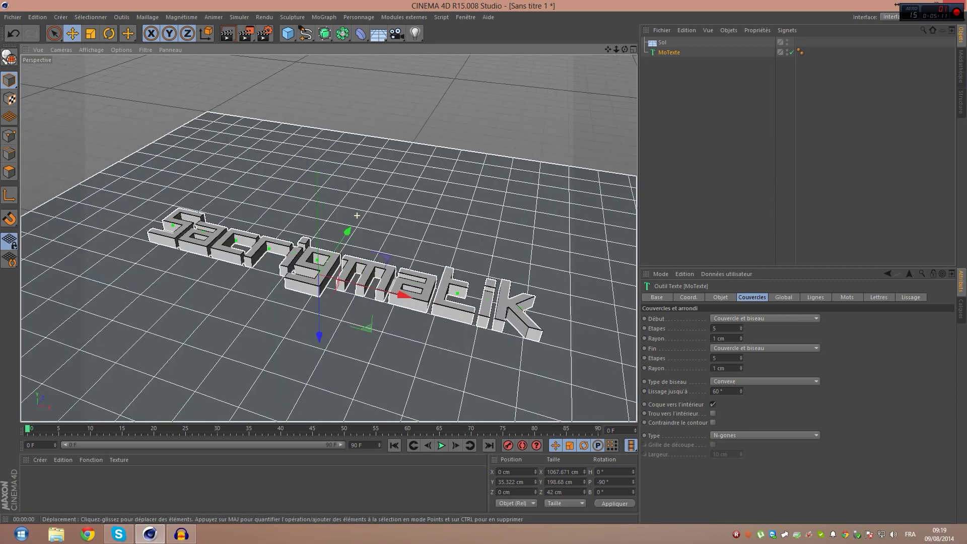
Rename the text object as "Sacrigmatik - Base".
scroll(356, 215, up, 3)
alt+drag(329, 237, 328, 238)
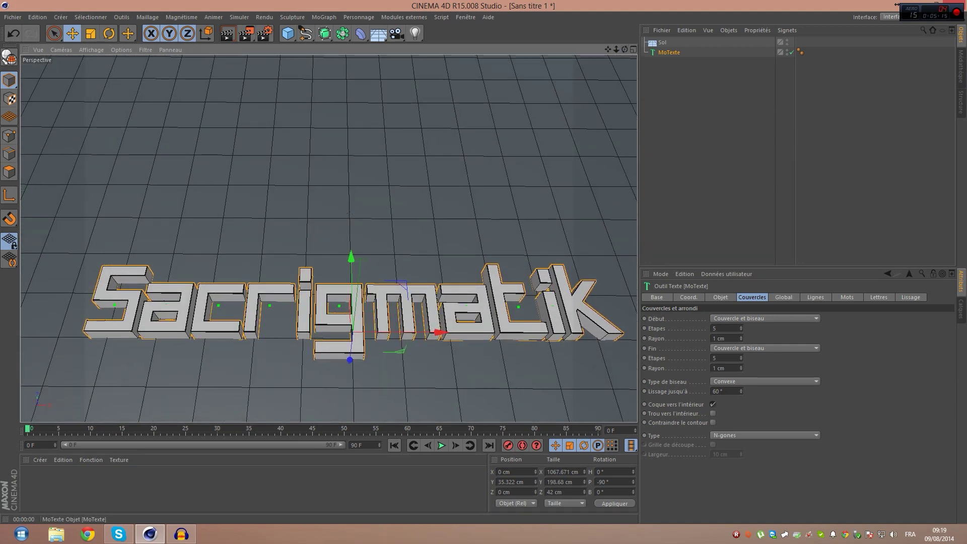
double_click(669, 52)
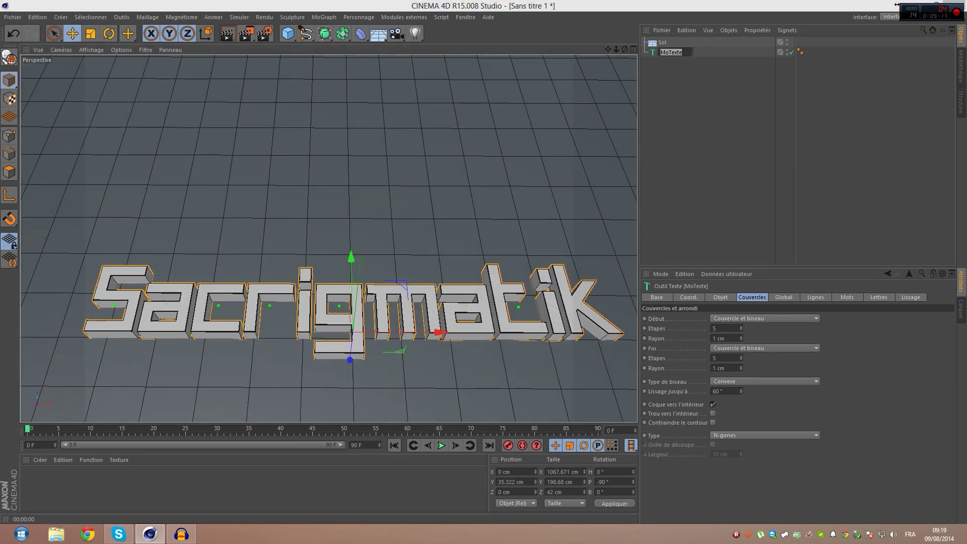
text(Sacrigmatik)
key(Return)
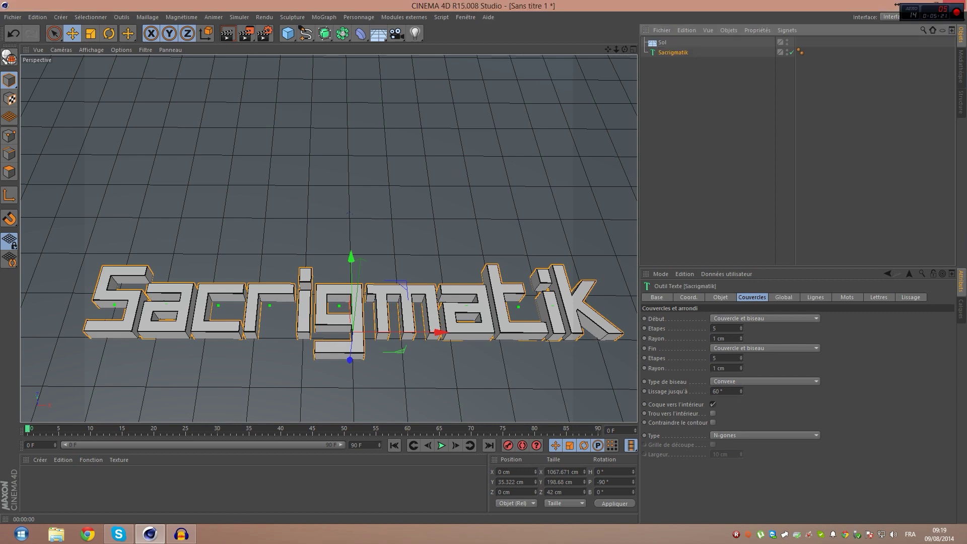
double_click(674, 53)
key(Right)
text(-)
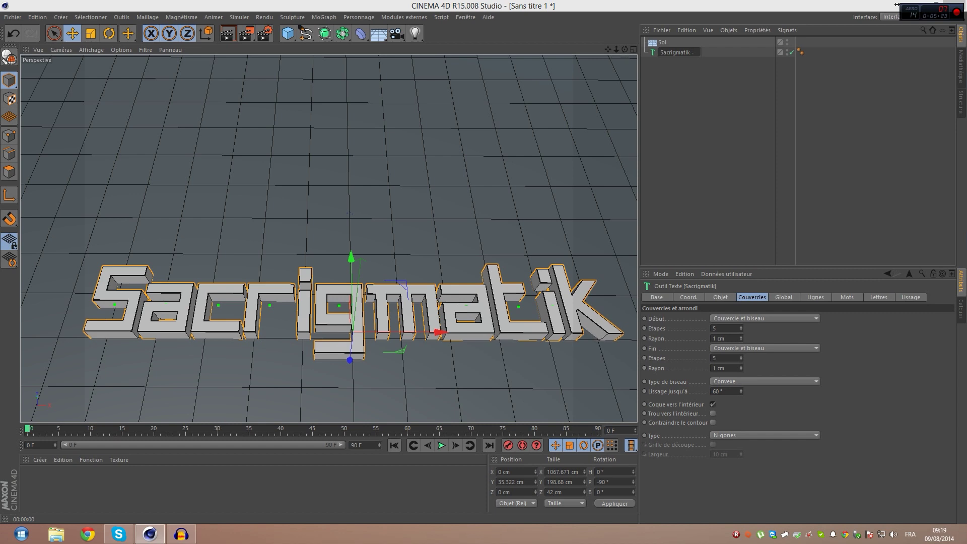
text( Base)
key(Return)
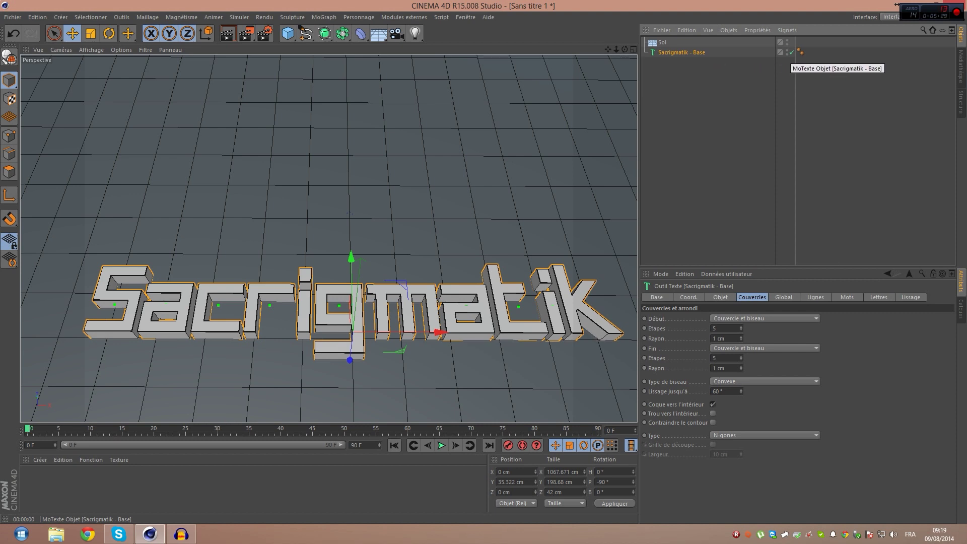
Disable the "Sacrigmatik - Base" text object, duplicate it, and enable only the duplicate.
click(792, 53)
key(ctrl+c)
key(ctrl+v)
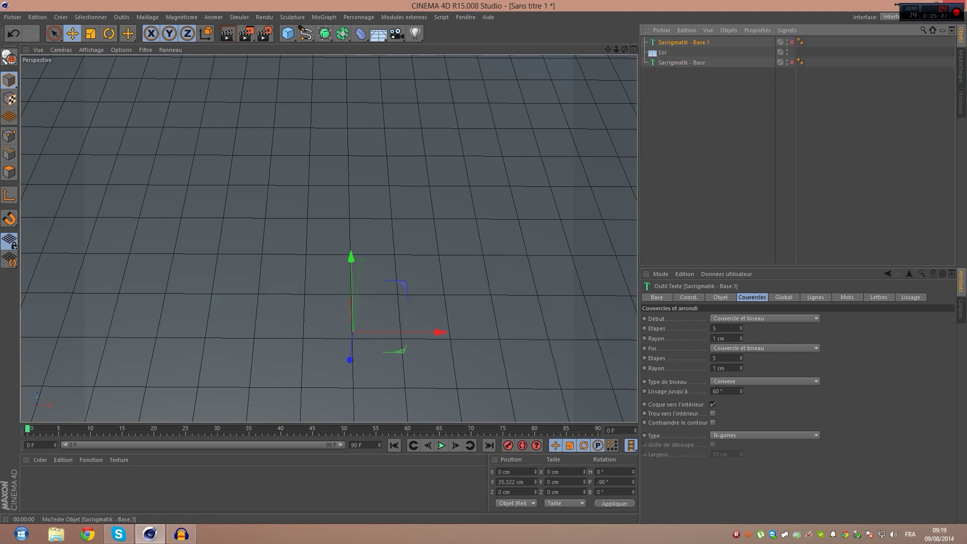
click(792, 42)
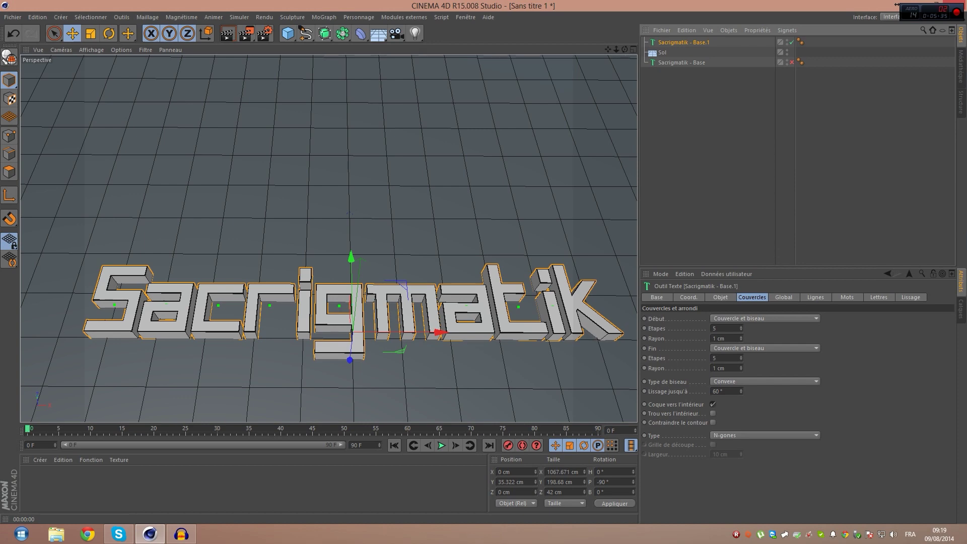
Rename the enabled duplicate text object as "Sacrigmatik".
click(726, 63)
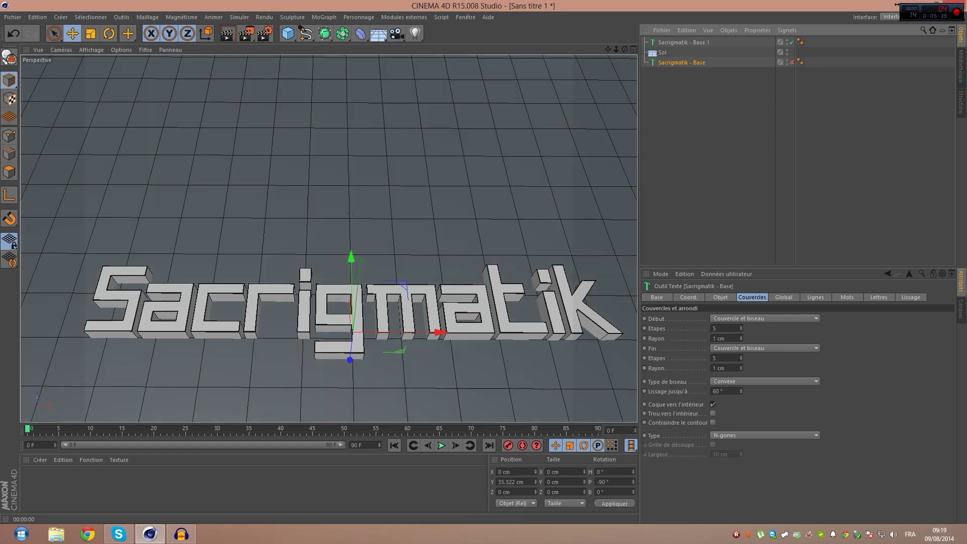
click(690, 42)
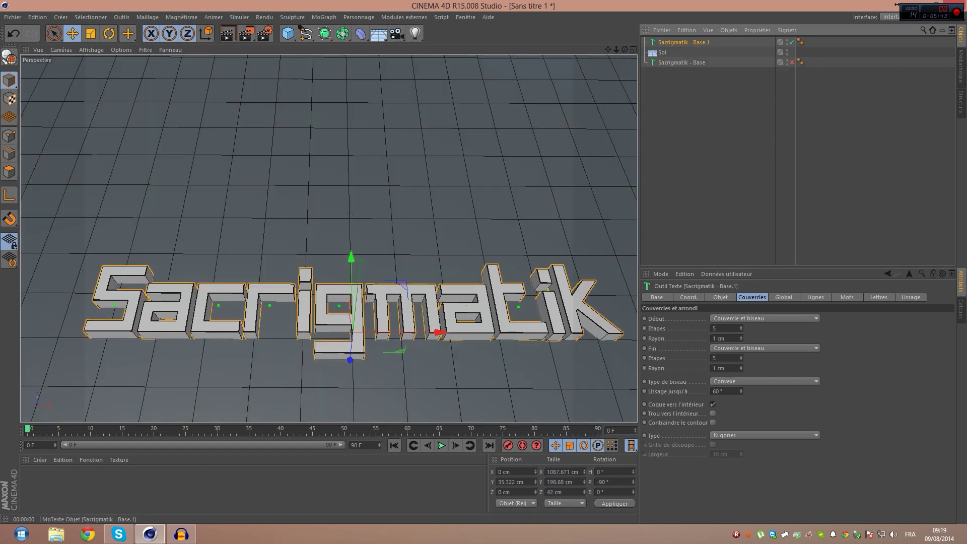
double_click(684, 42)
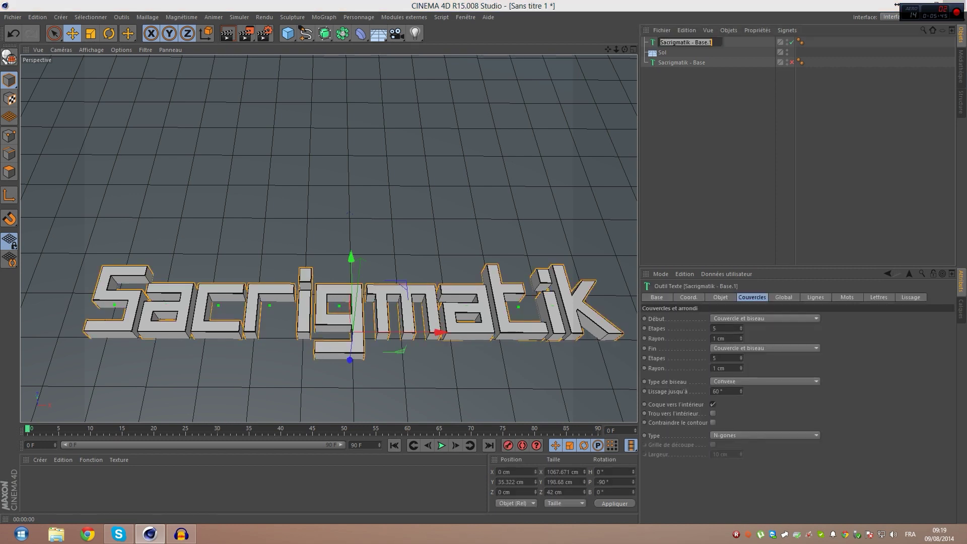
click(713, 43)
key(BackSpace)
key(BackSpace)
key(BackSpace)
key(BackSpace)
key(BackSpace)
key(BackSpace)
key(BackSpace)
key(Return)
Convert the "Sacrigmatik" text object to an editable object and expand its entire hierarchy.
scroll(307, 200, down, 3)
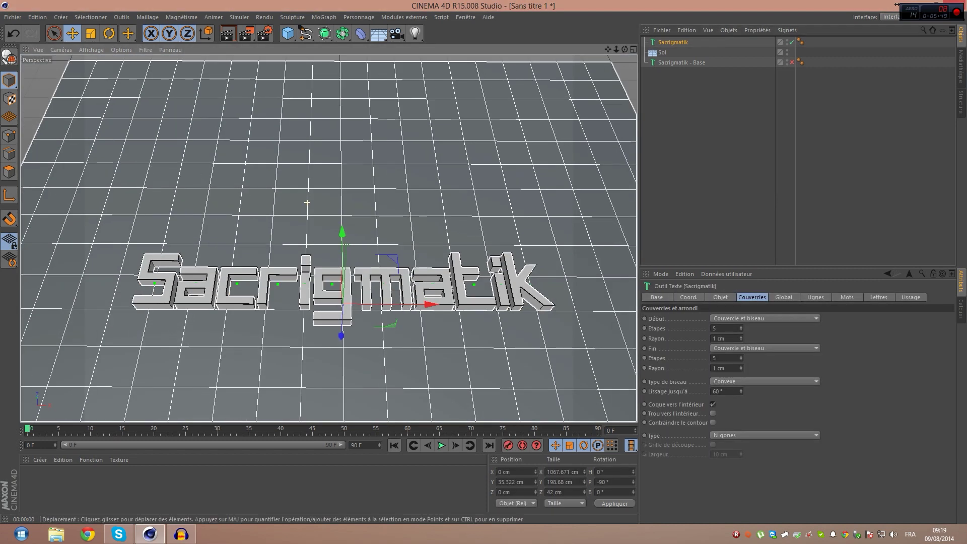
scroll(337, 248, up, 2)
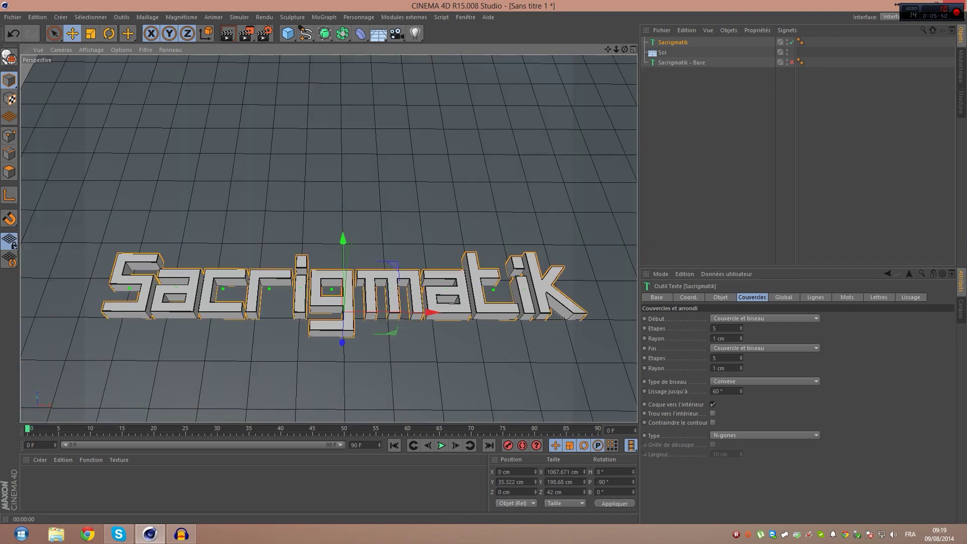
mouse_move(328, 238)
alt+mouse_down()
mouse_move(291, 224)
mouse_move(274, 198)
mouse_move(323, 239)
alt+mouse_up()
key(n)
key(b)
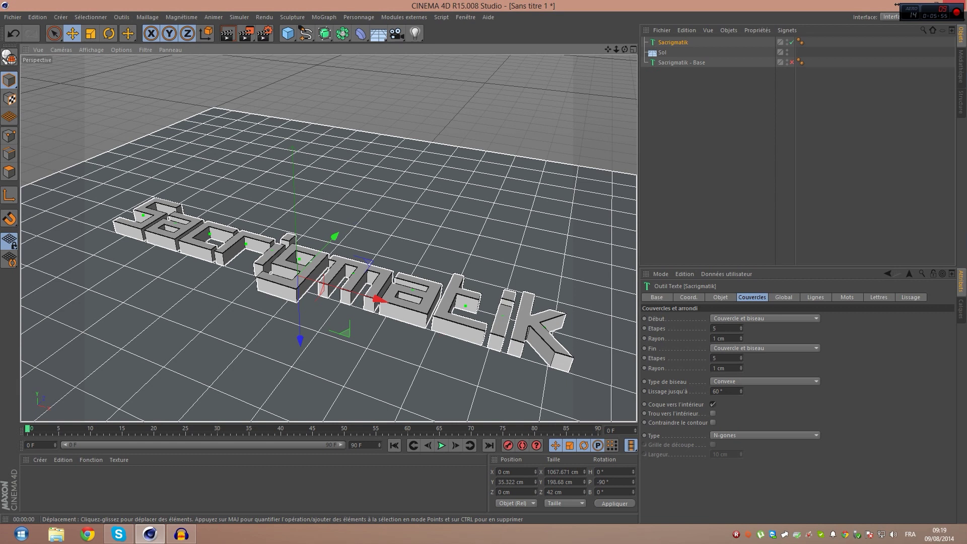
key(n)
key(a)
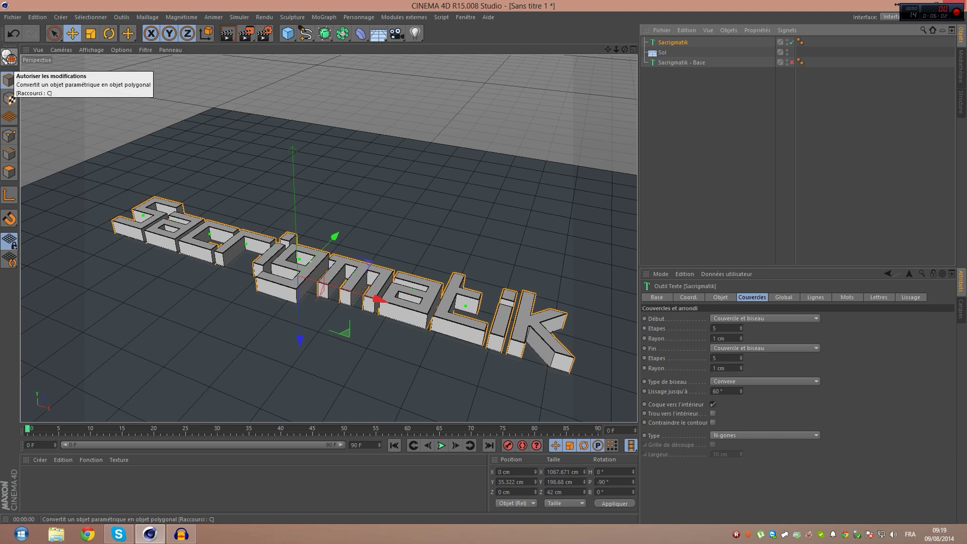
click(8, 79)
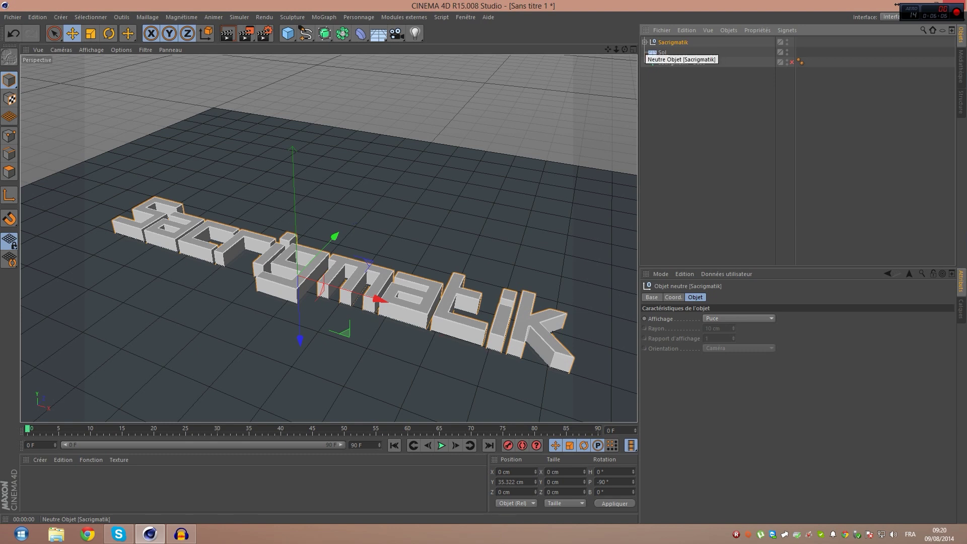
ctrl+click(645, 42)
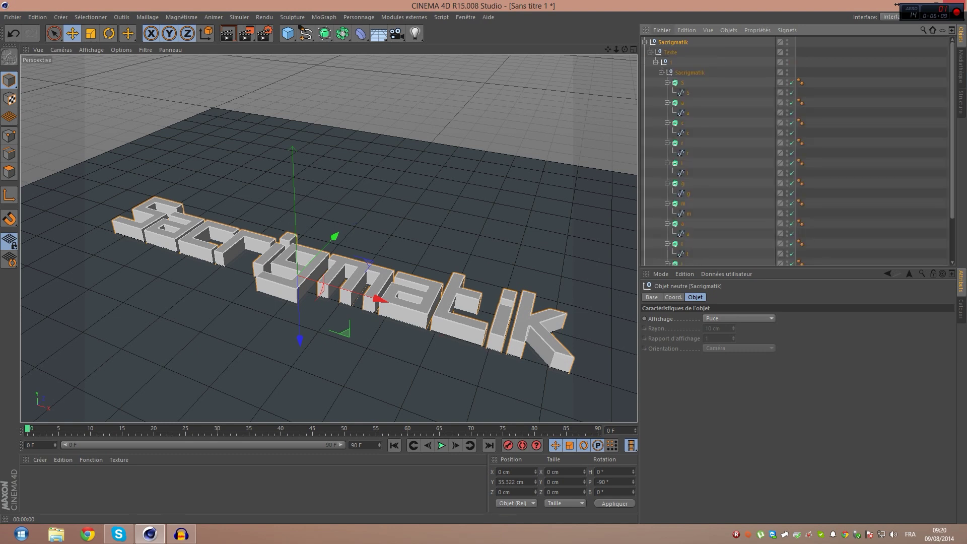
Select the extrusion object of the letter S in the expanded "Sacrigmatik" hierarchy.
scroll(705, 201, down, 3)
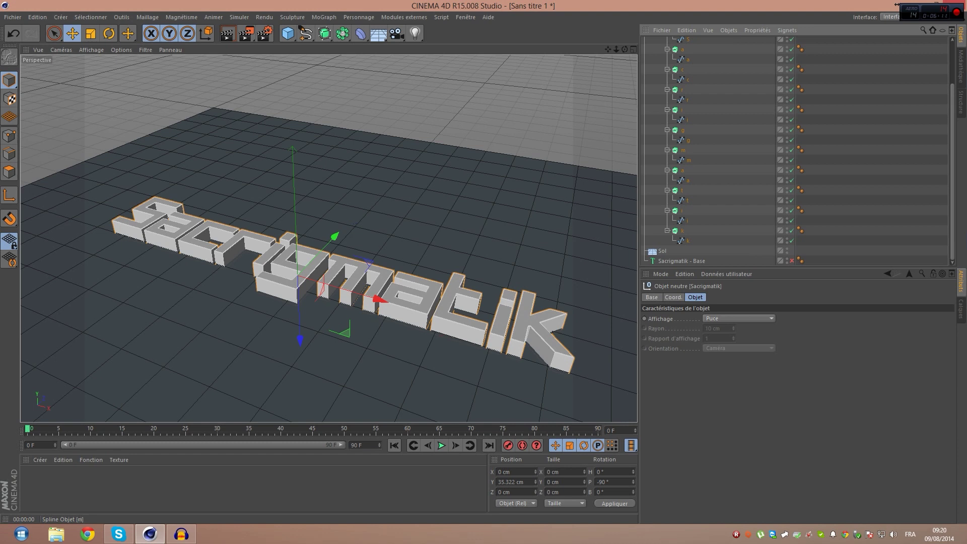
scroll(705, 151, up, 3)
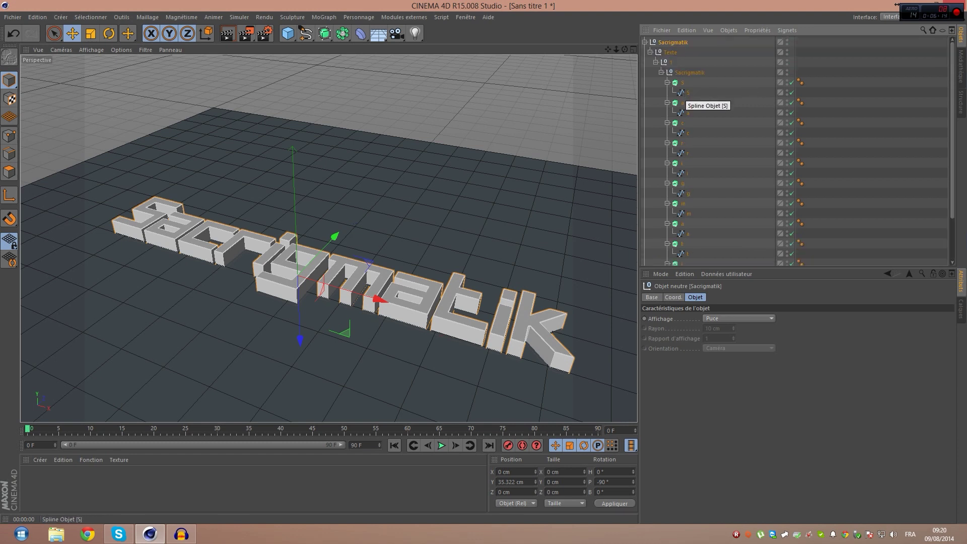
click(682, 82)
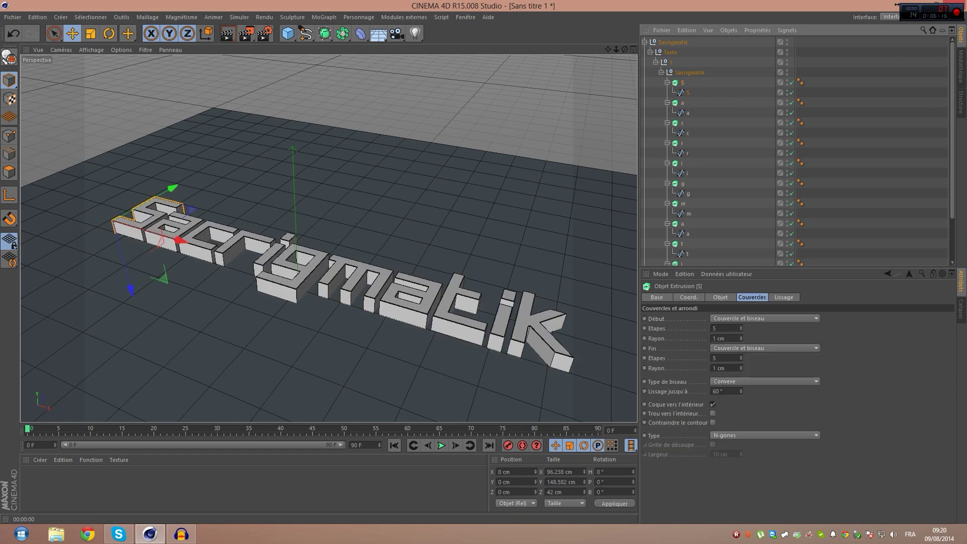
drag(741, 329, 741, 326)
key(ctrl+z)
key(ctrl+z)
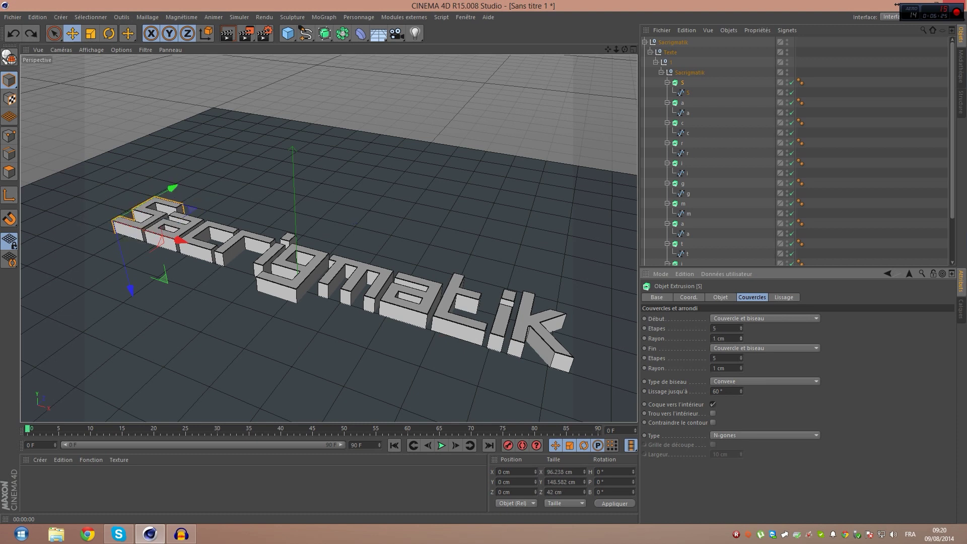
Extend the selection through the spline of the last letter k and convert all the letters to polygon objects.
scroll(705, 201, down, 3)
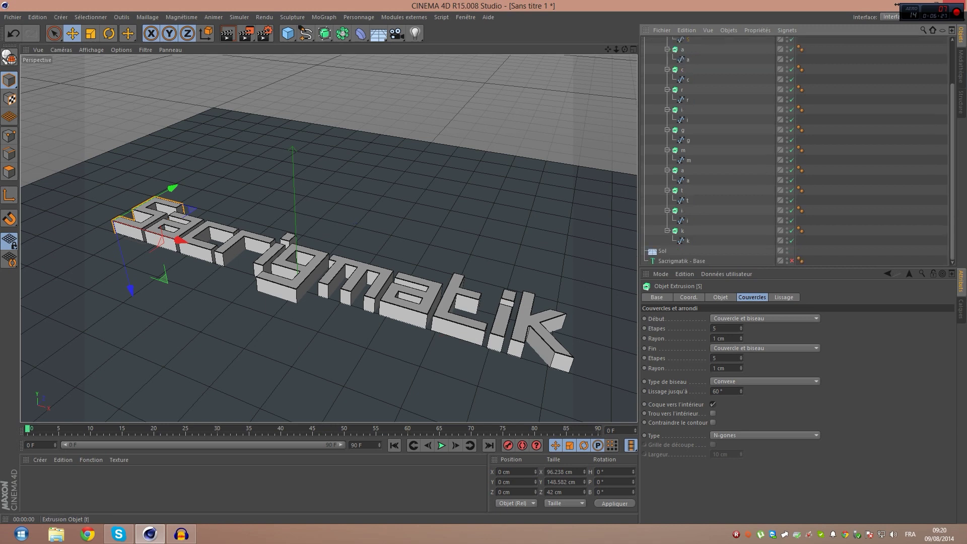
shift+click(689, 241)
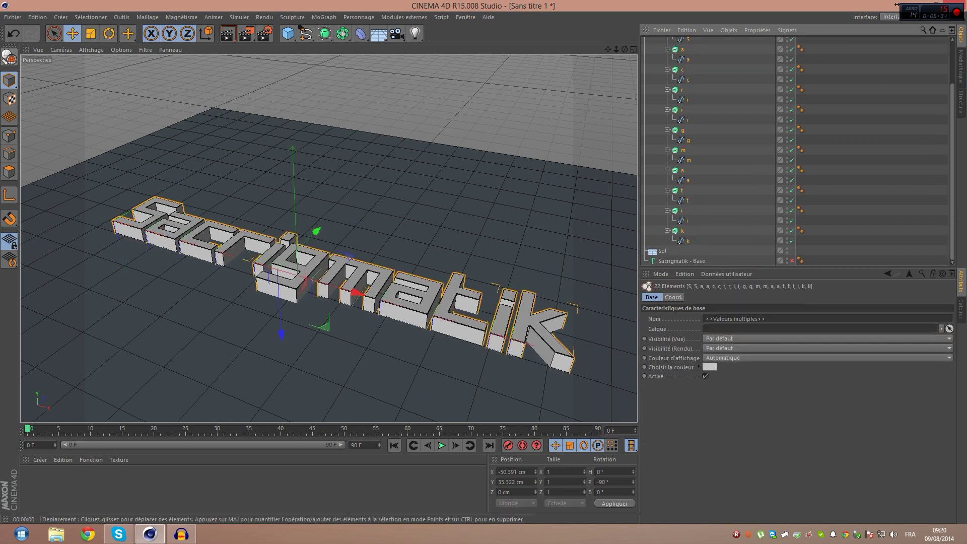
key(c)
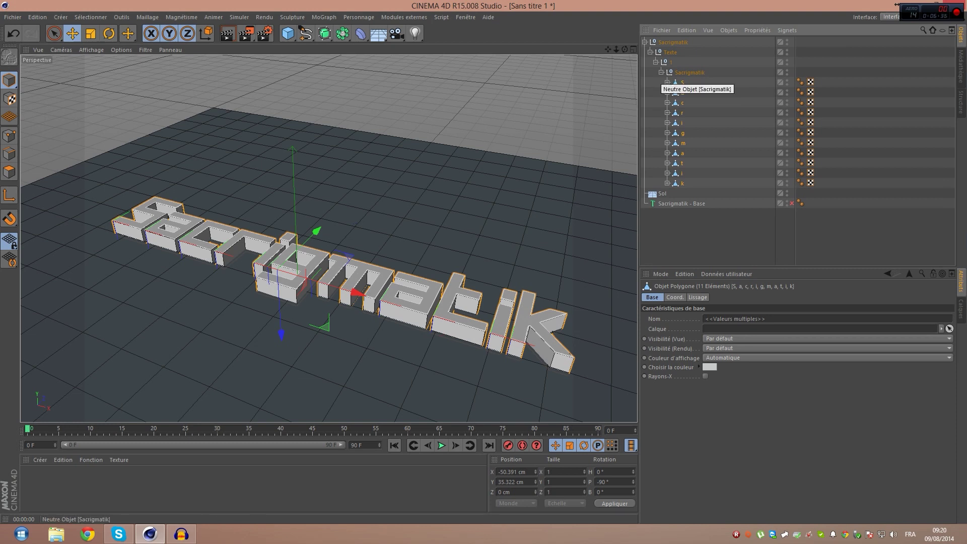
Expand all the letter objects, select every polygon part from S to the last cap, and merge them with Connect Objects + Delete.
click(661, 72)
ctrl+click(662, 72)
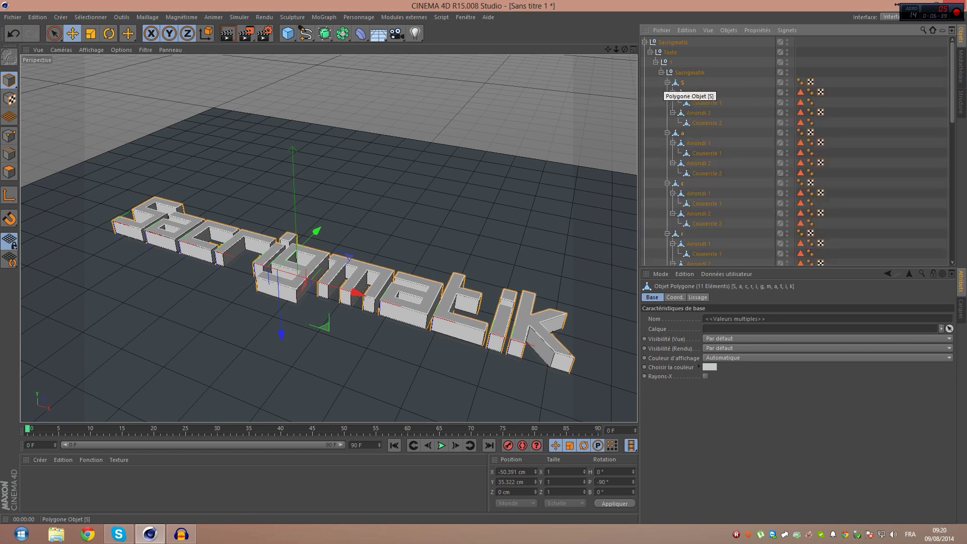
click(682, 83)
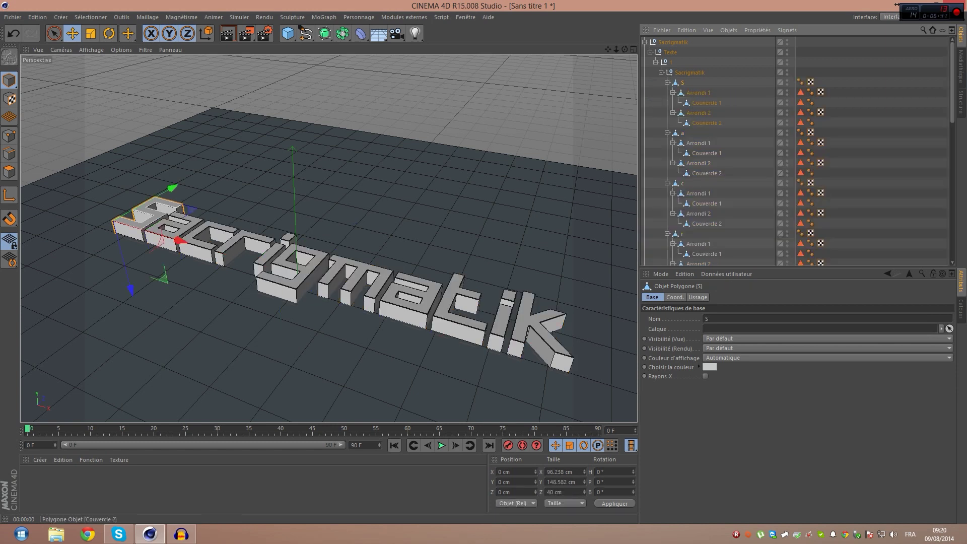
scroll(796, 151, down, 10)
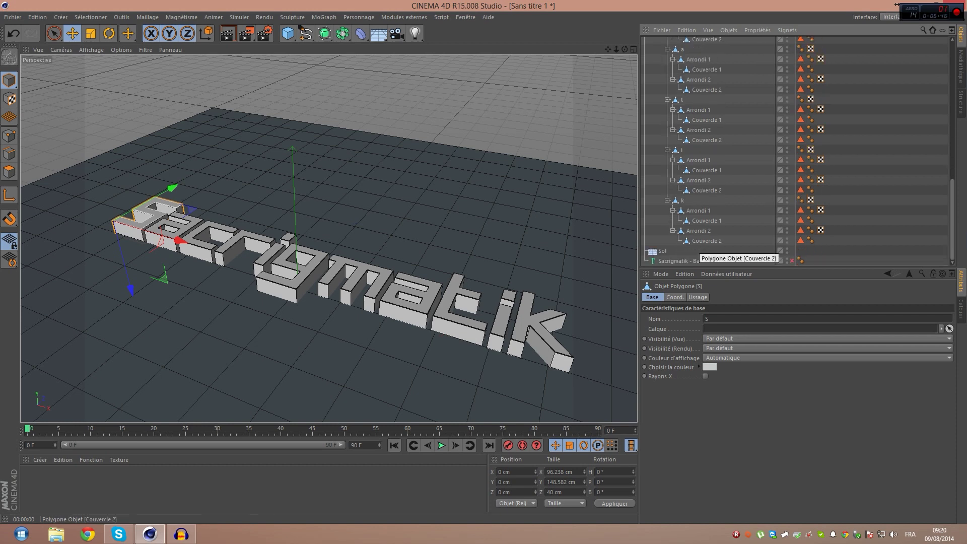
shift+click(700, 242)
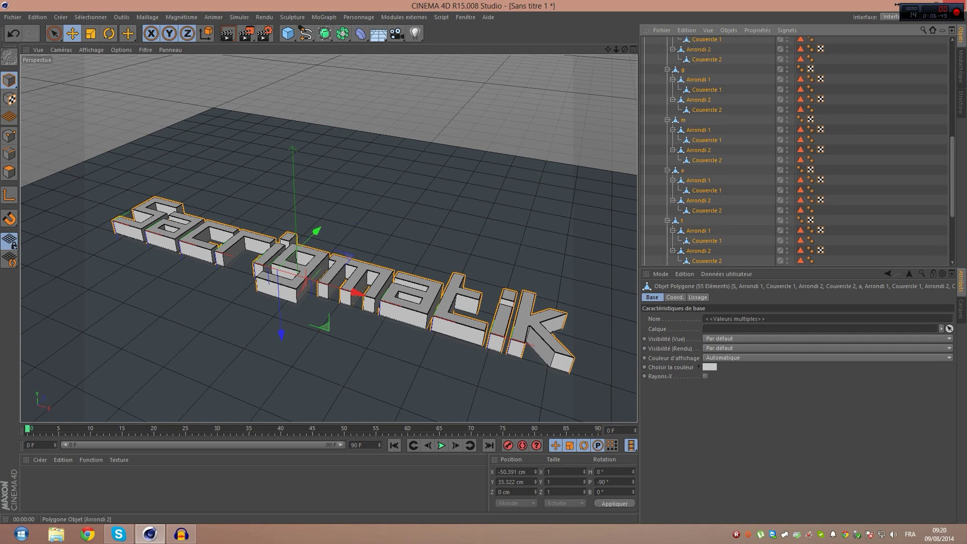
scroll(706, 242, up, 10)
scroll(706, 160, down, 5)
right_click(707, 159)
mouse_move(756, 194)
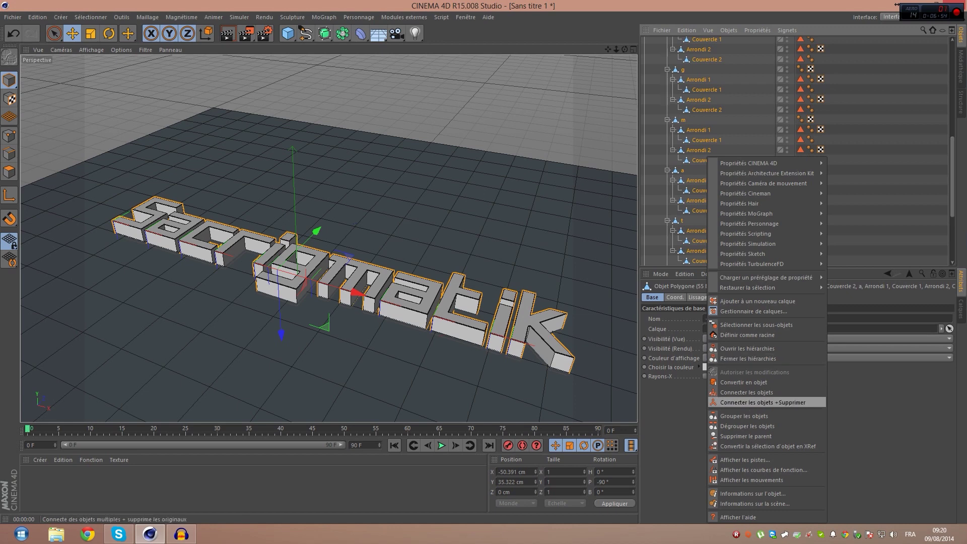
click(746, 402)
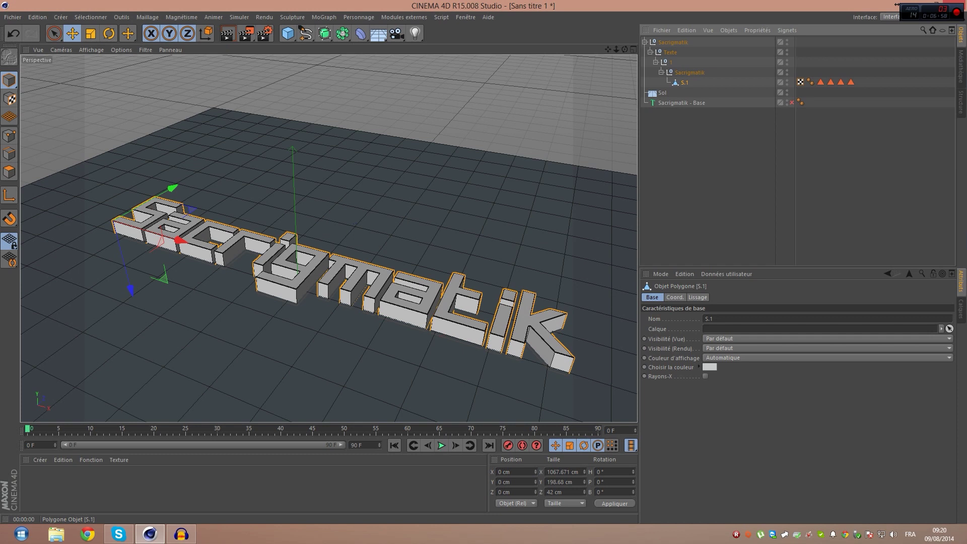
Rename the merged polygon object as "Sacrigmatik".
double_click(685, 82)
text(Sacrigma)
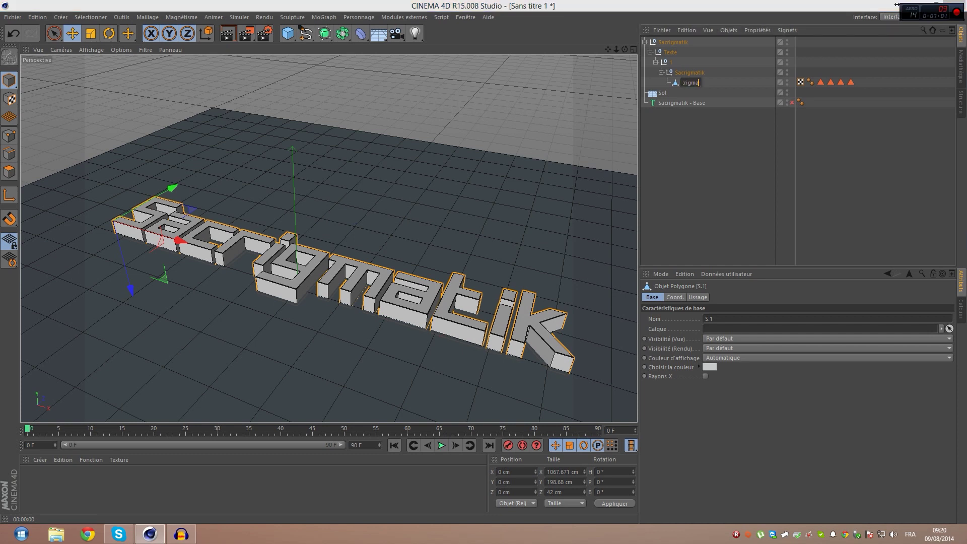
text(tik)
key(Return)
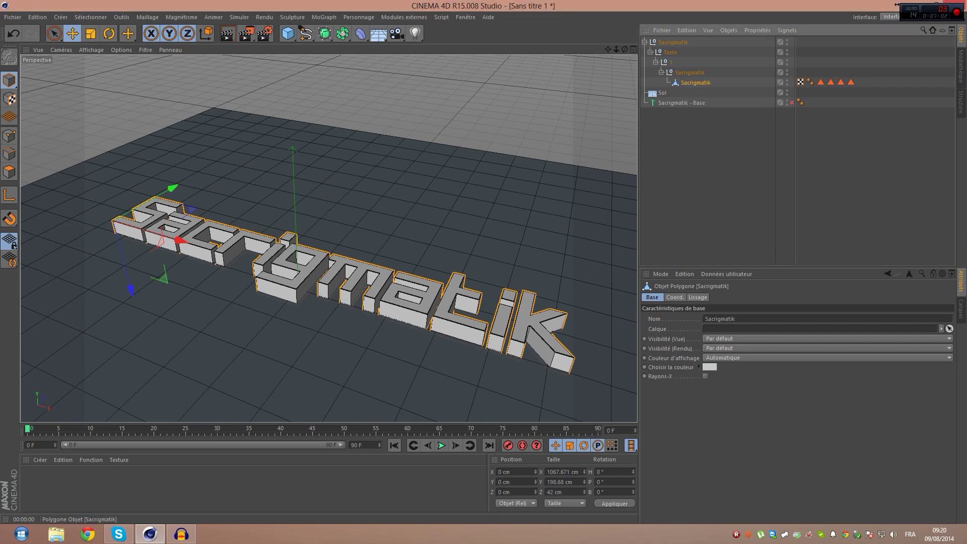
Move the merged polygon object out to the root of the hierarchy, delete the leftover null group, and select the polygon object.
drag(695, 83, 673, 39)
click(673, 52)
key(Delete)
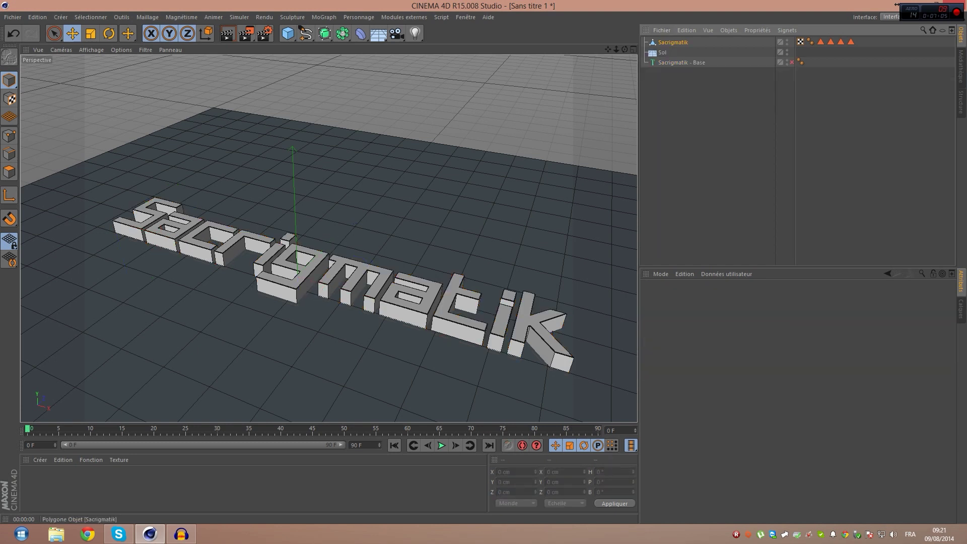
click(673, 43)
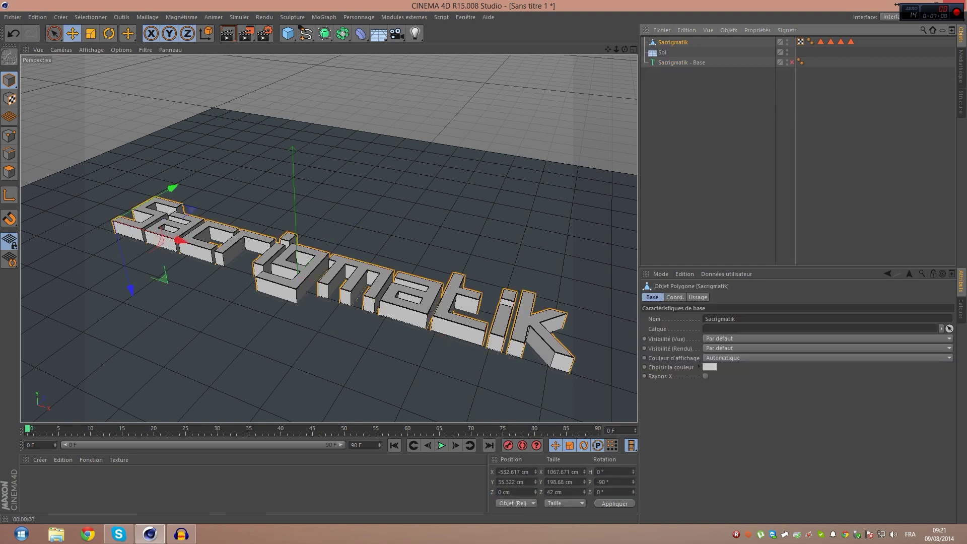
scroll(471, 156, down, 3)
scroll(427, 182, up, 3)
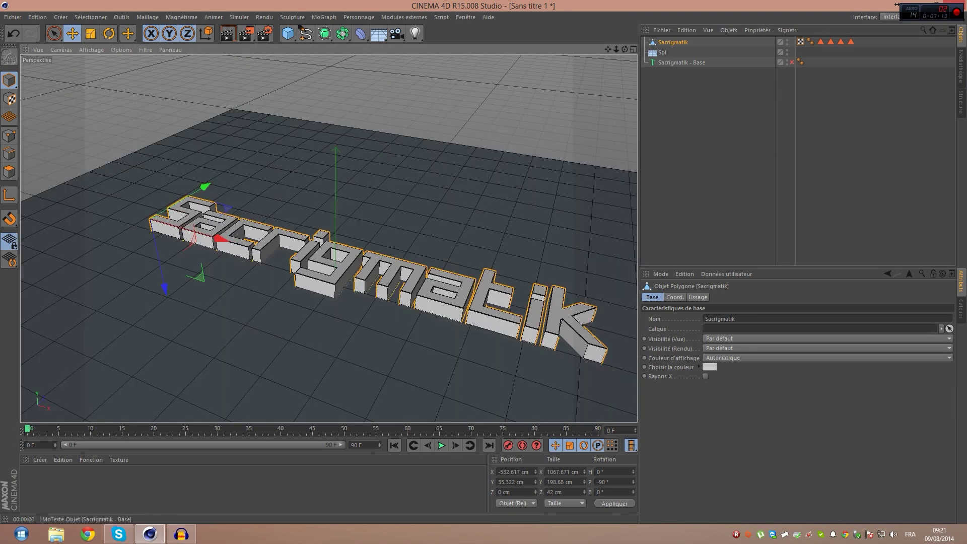
scroll(414, 171, down, 2)
scroll(412, 175, up, 1)
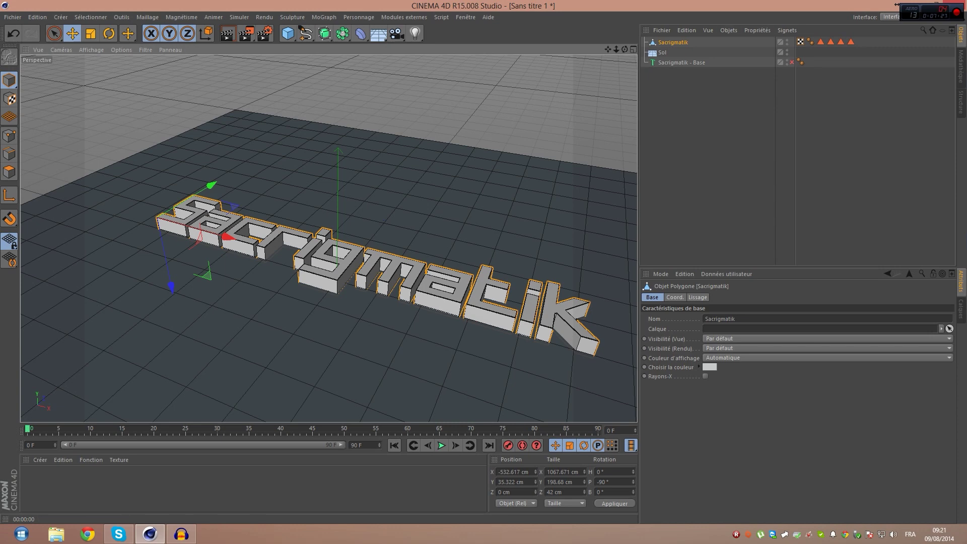
scroll(397, 183, down, 2)
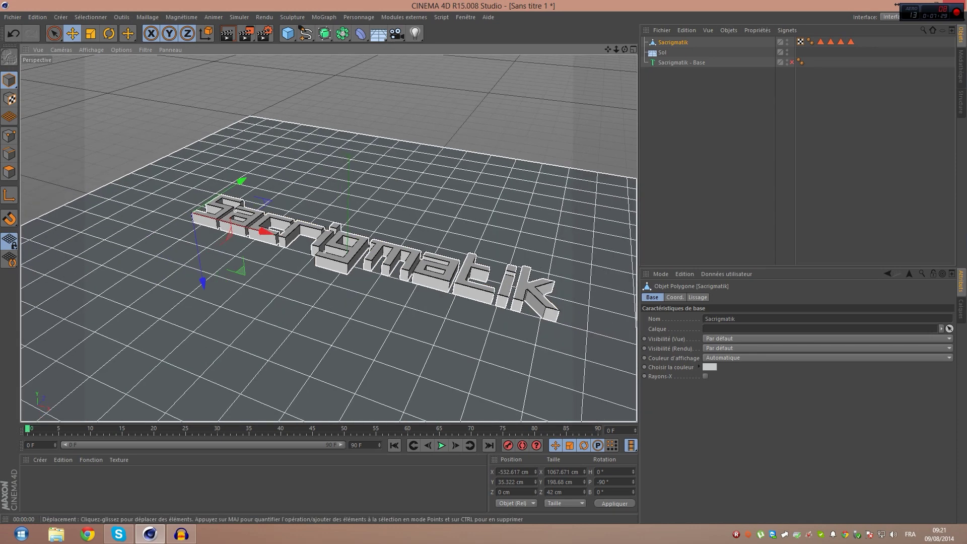
scroll(328, 238, up, 5)
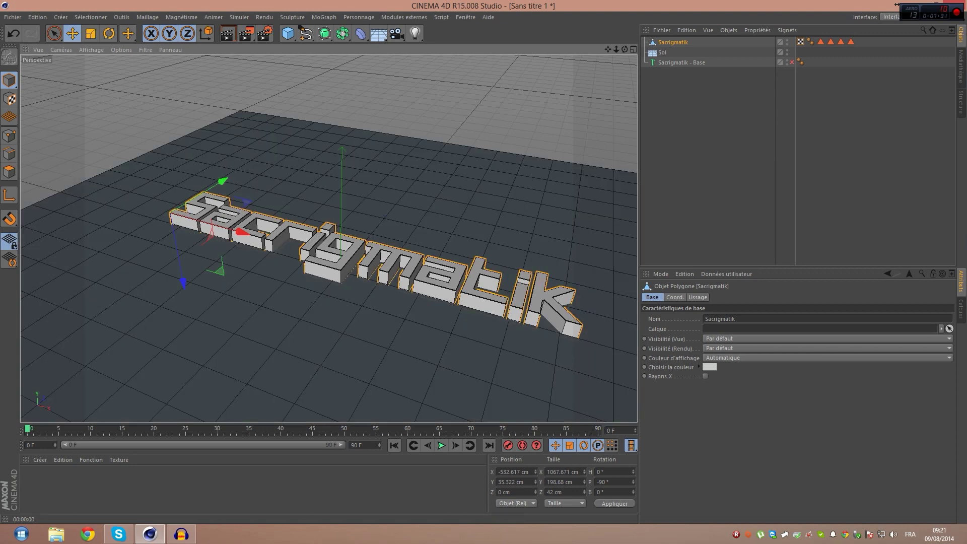
scroll(328, 238, down, 2)
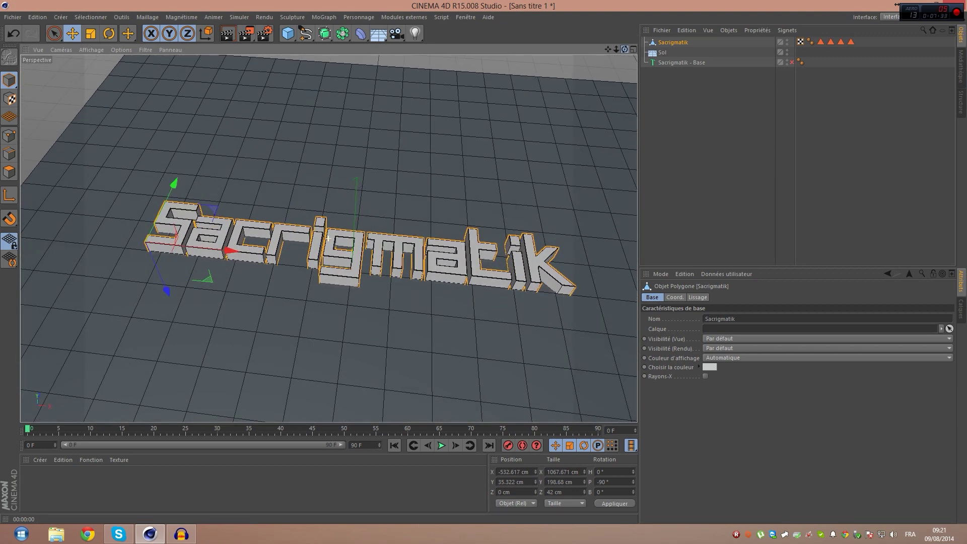
scroll(328, 238, down, 3)
scroll(328, 238, up, 4)
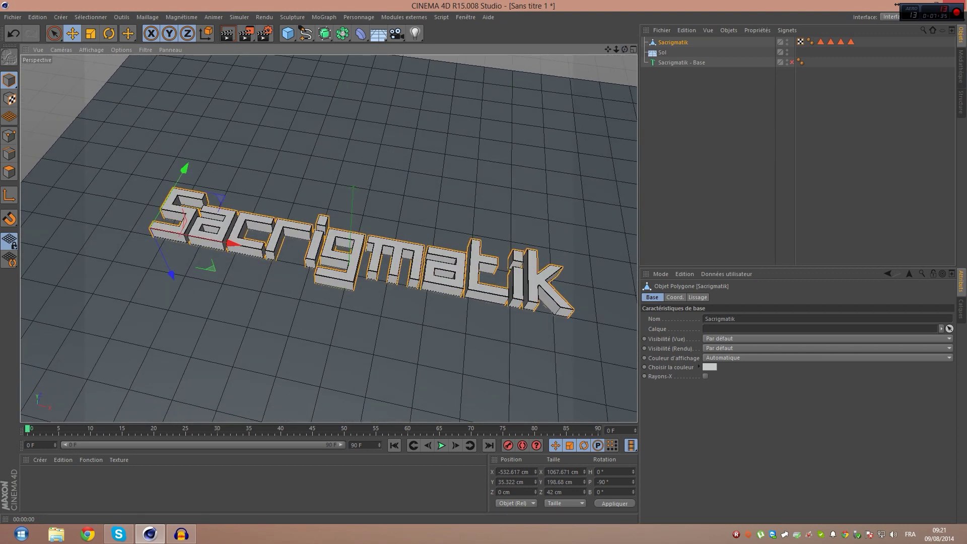
scroll(328, 238, up, 3)
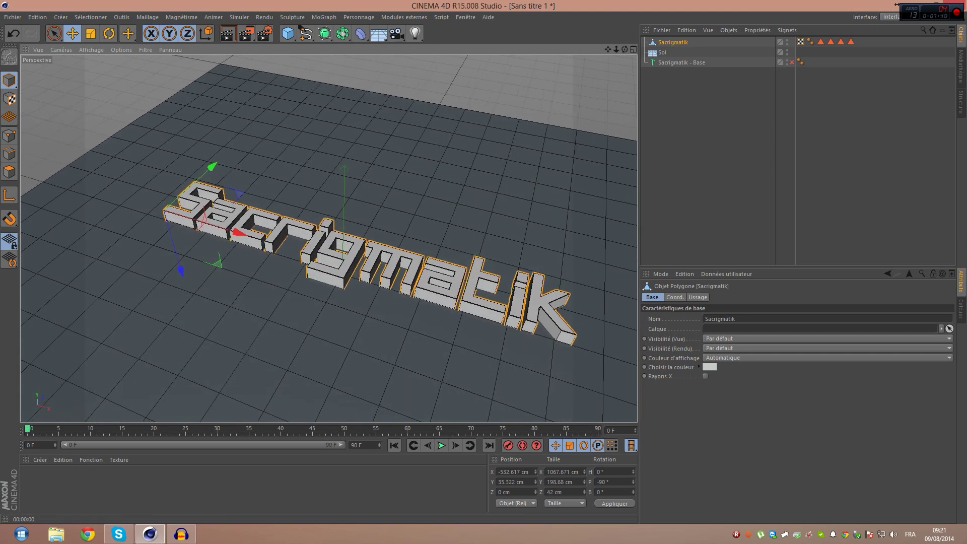
scroll(346, 205, down, 4)
scroll(347, 206, up, 2)
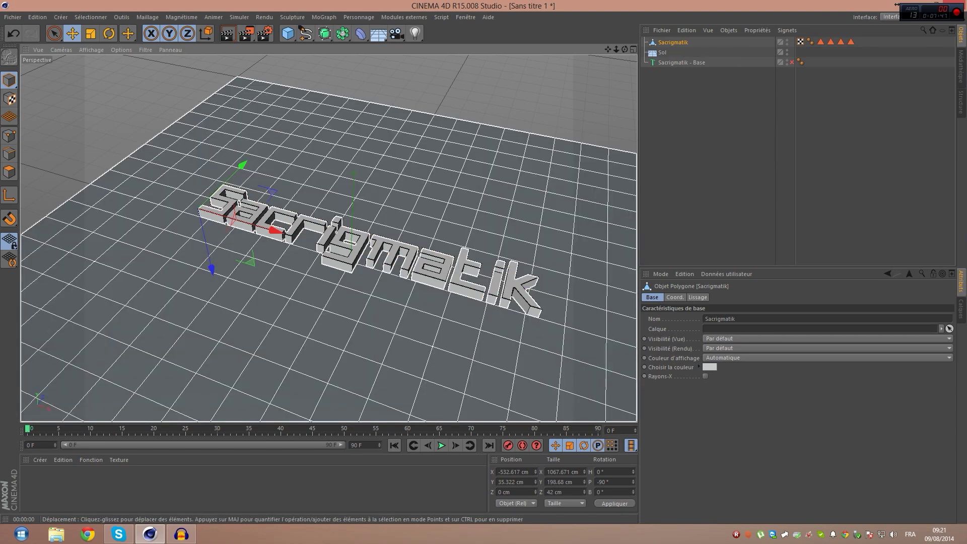
scroll(329, 238, down, 2)
scroll(329, 239, up, 3)
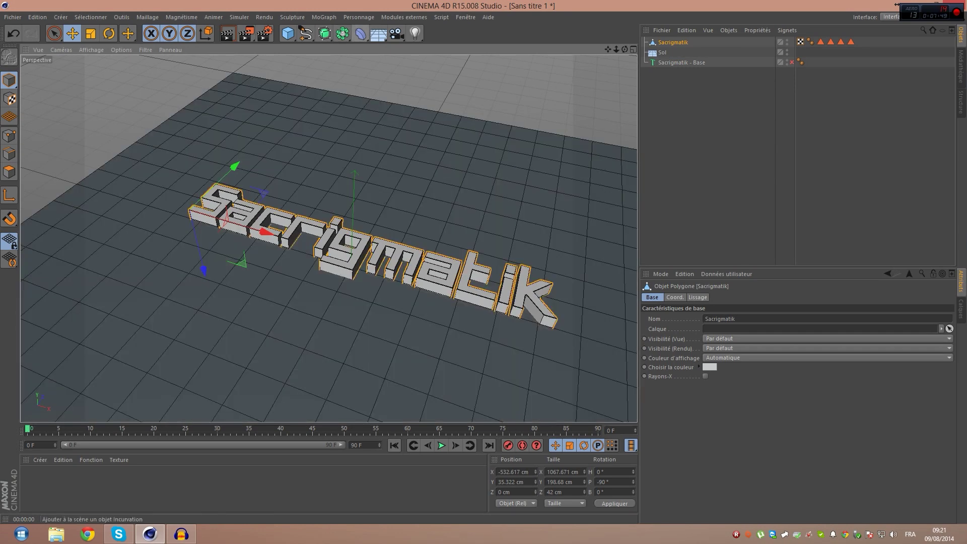
click(359, 17)
mouse_move(324, 17)
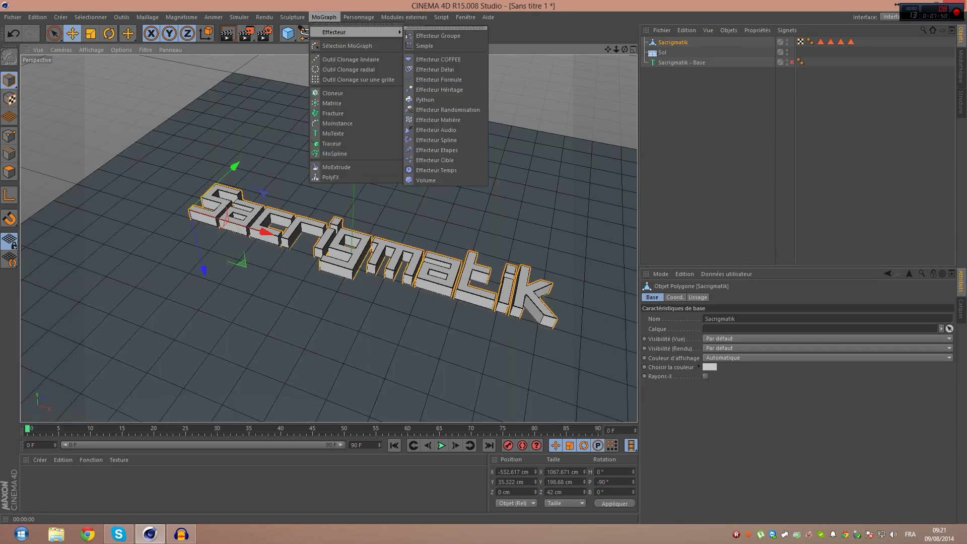
click(358, 17)
click(404, 17)
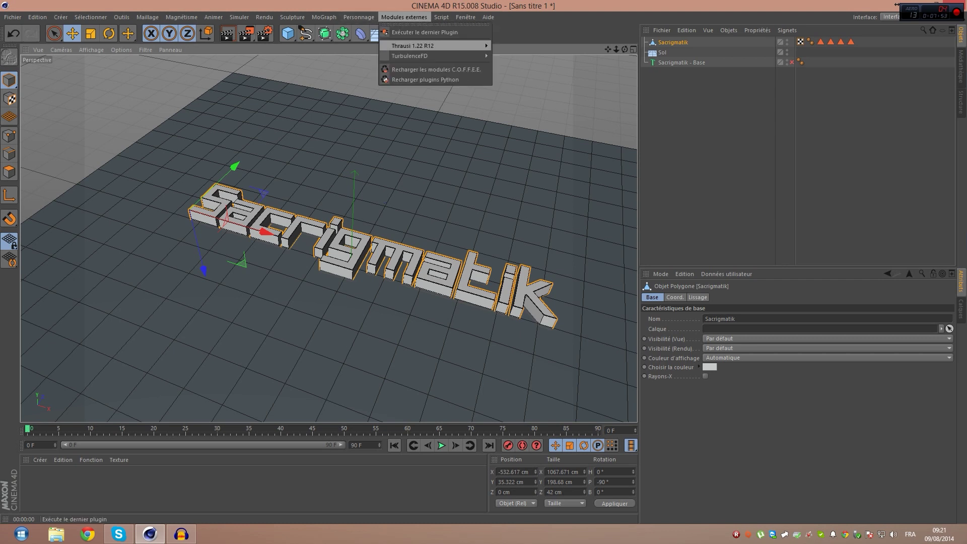
mouse_move(413, 46)
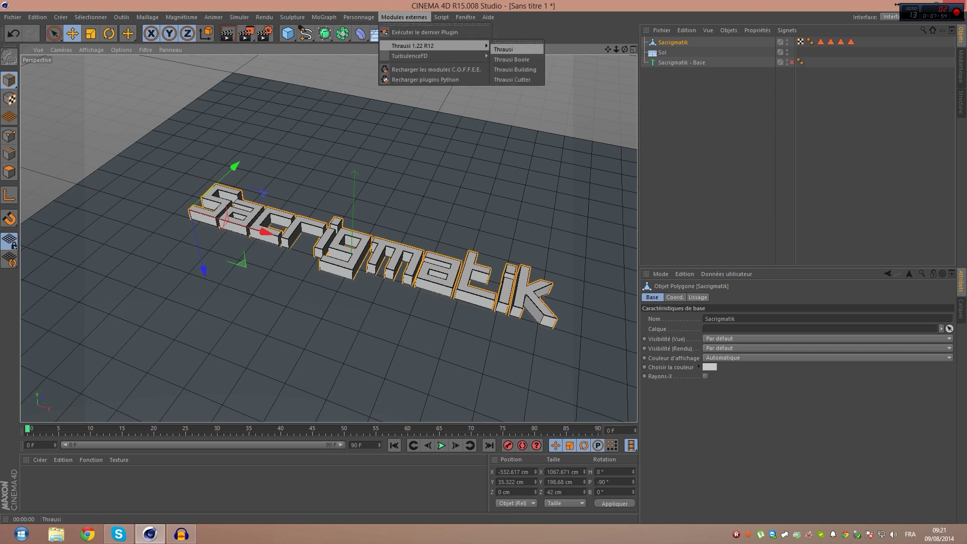
click(503, 49)
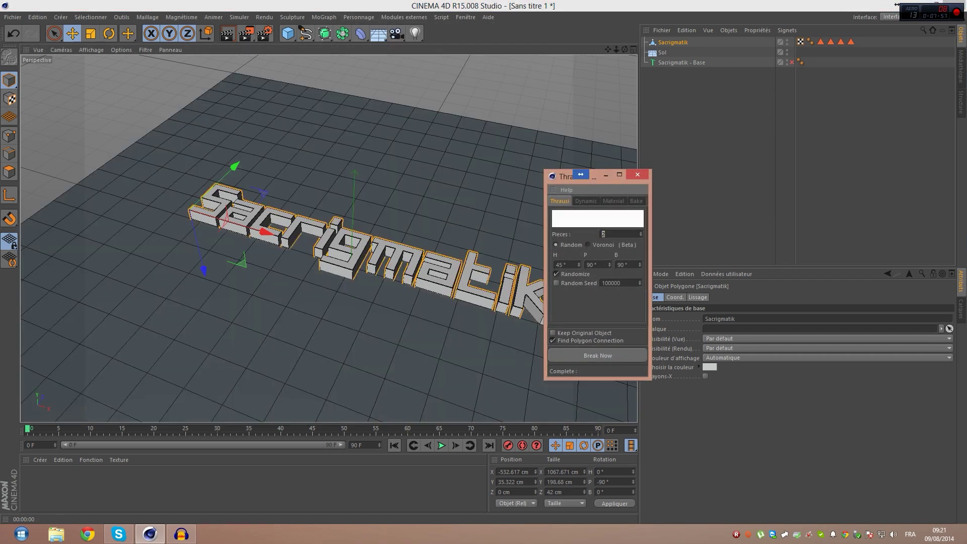
drag(563, 182, 424, 125)
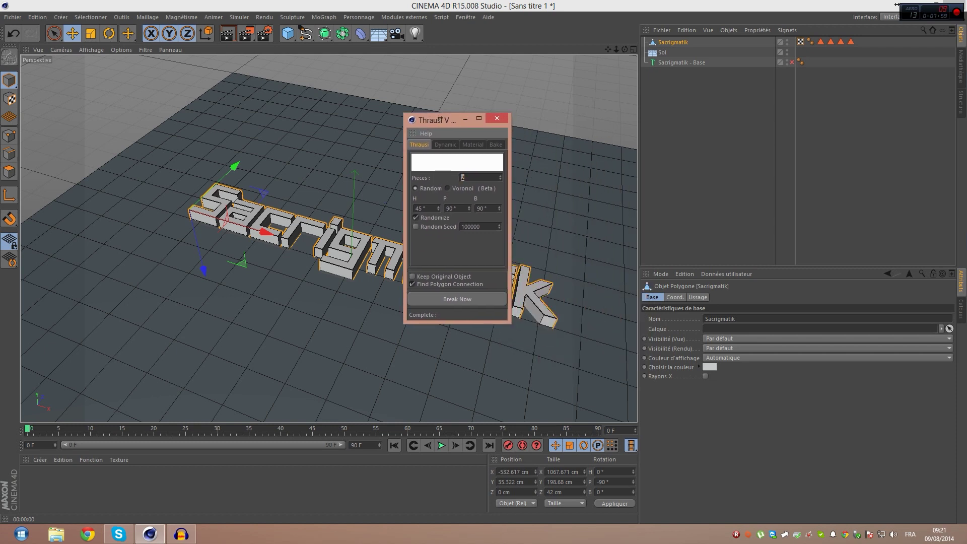
drag(509, 323, 602, 345)
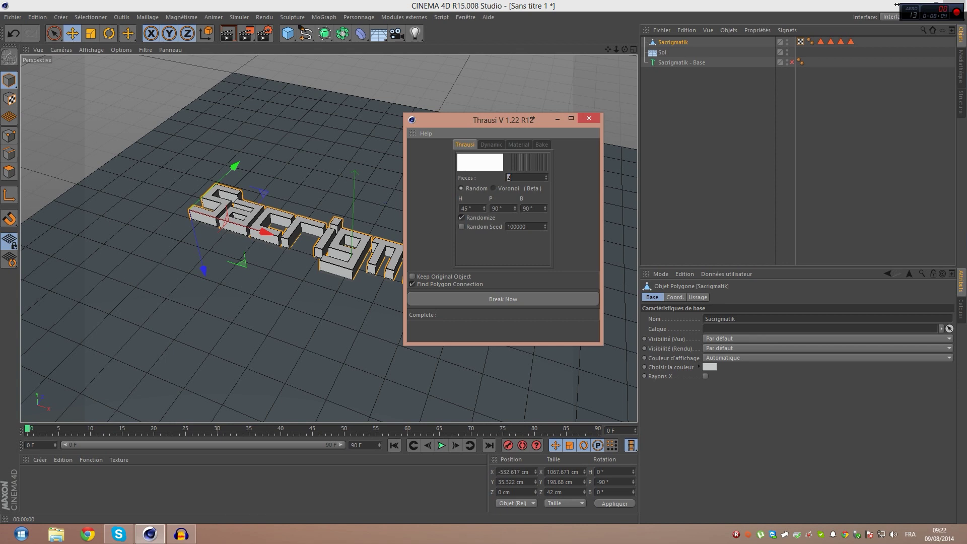
click(588, 118)
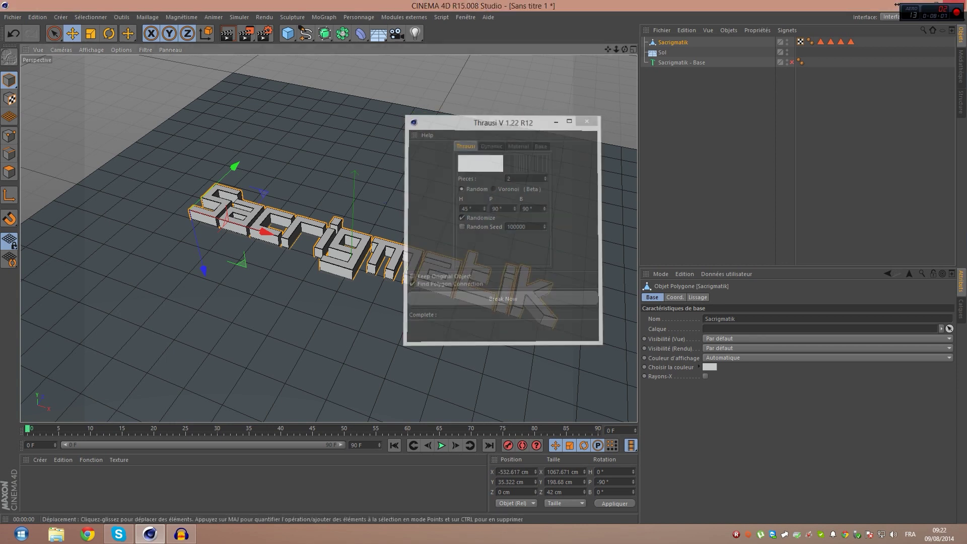
Save the project in the Projet En Cours folder as "Tutoriel Thrausy".
key(ctrl+s)
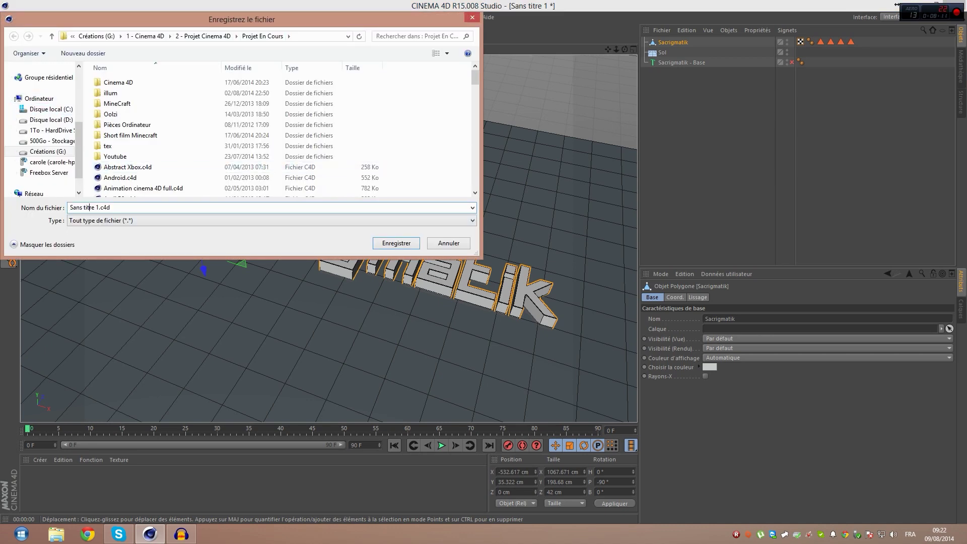
text(Tutoriel)
text( T)
text(rausy)
text(h)
key(Return)
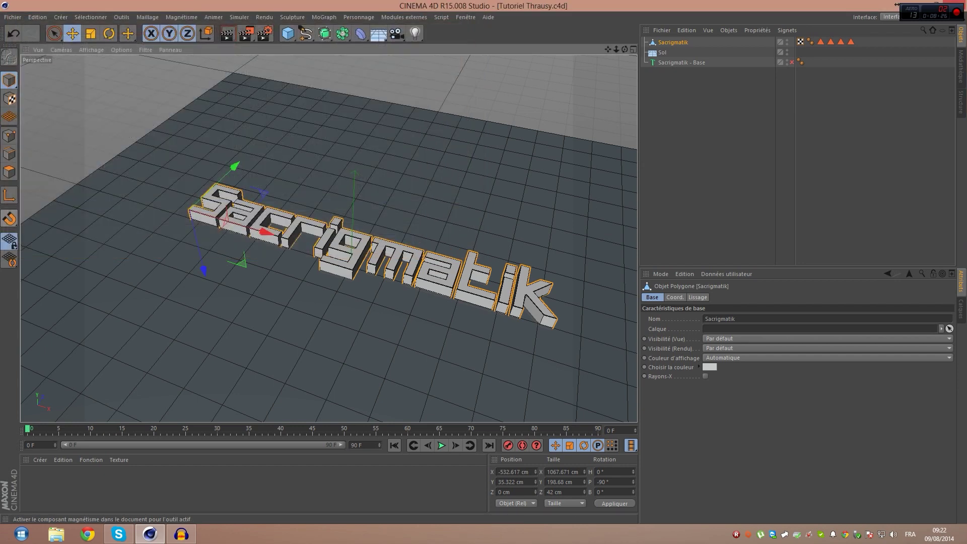
click(404, 16)
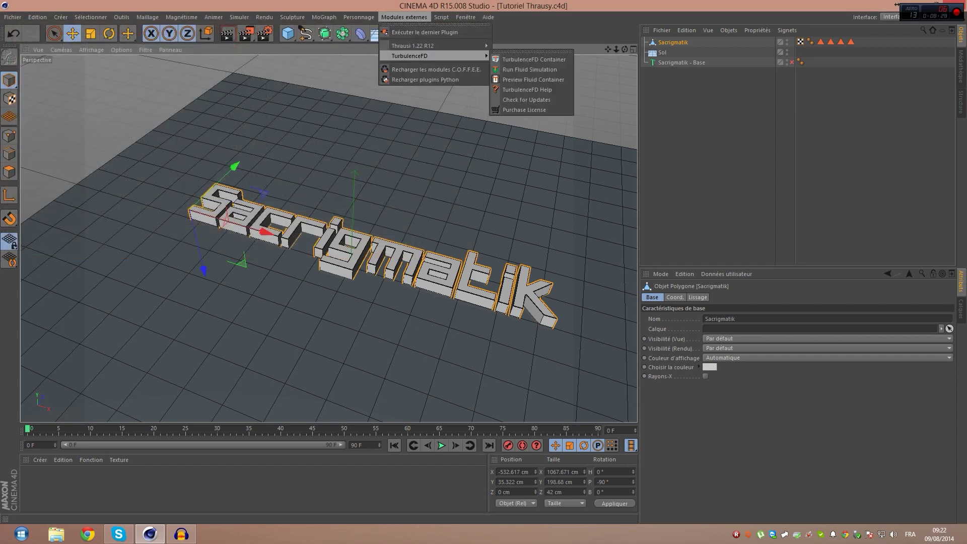
mouse_move(436, 46)
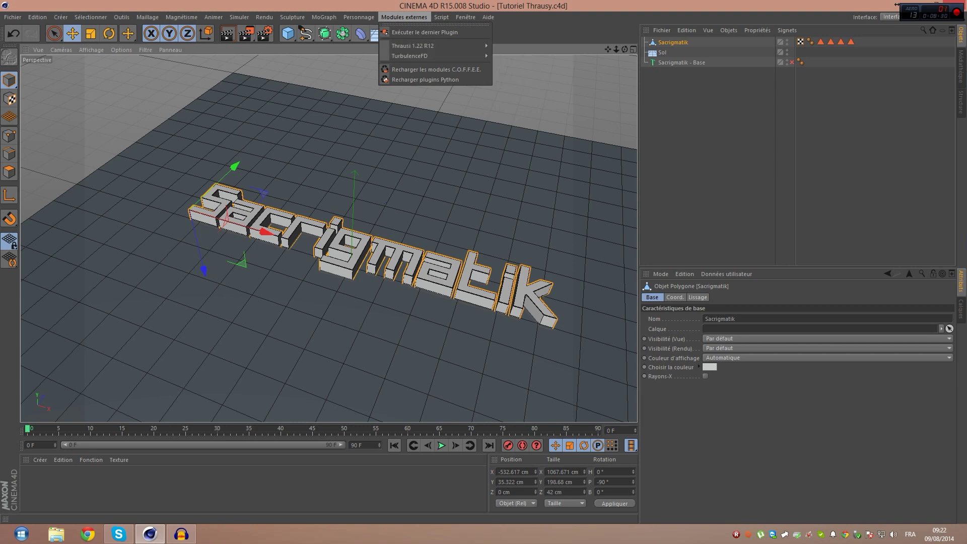
click(404, 17)
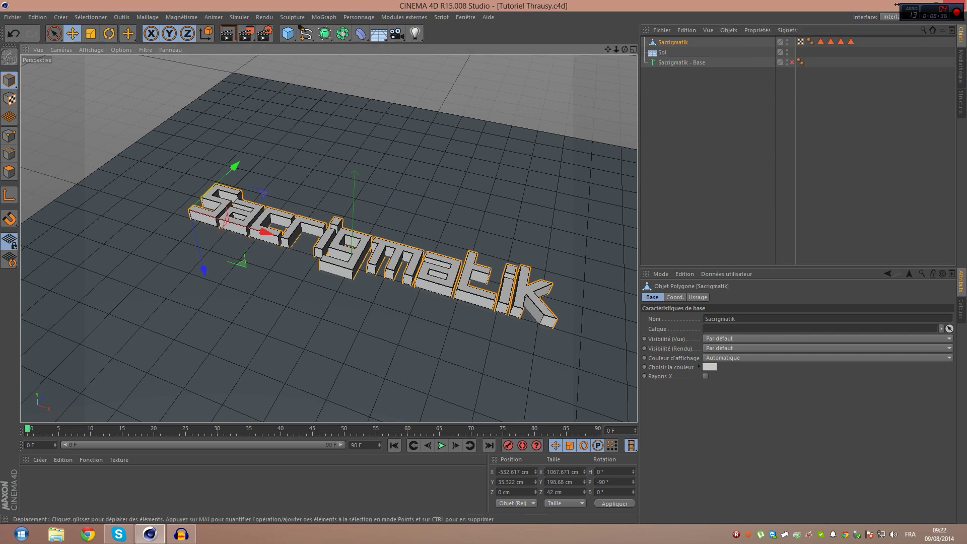
click(401, 17)
click(401, 18)
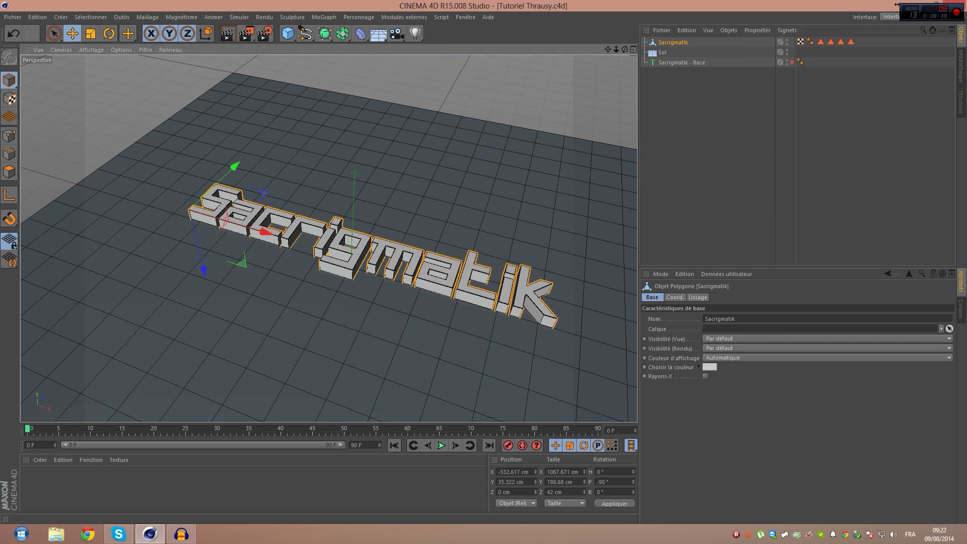
Save the project again under its existing file name.
scroll(352, 156, down, 3)
scroll(361, 197, up, 5)
scroll(360, 197, down, 2)
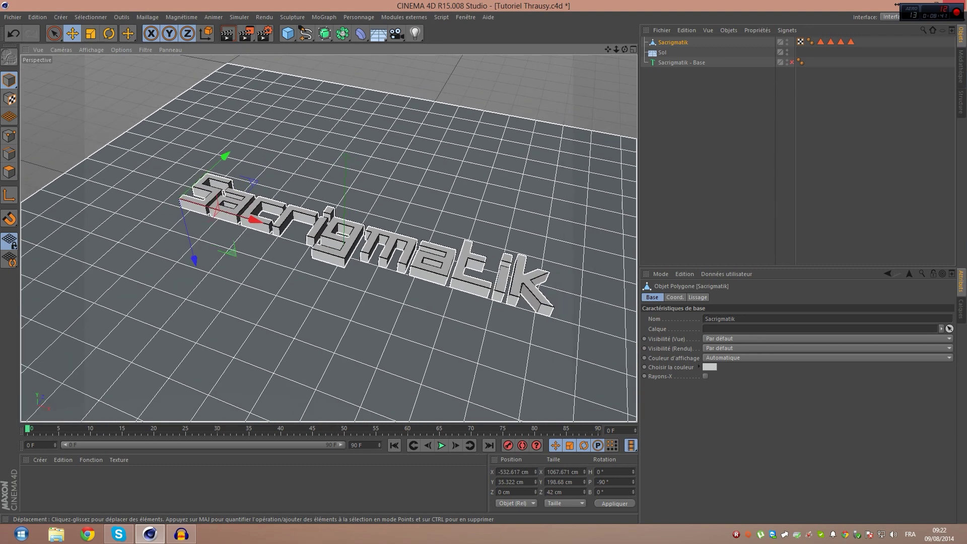
key(ctrl+s)
scroll(361, 217, up, 3)
scroll(328, 196, down, 3)
key(ctrl+s)
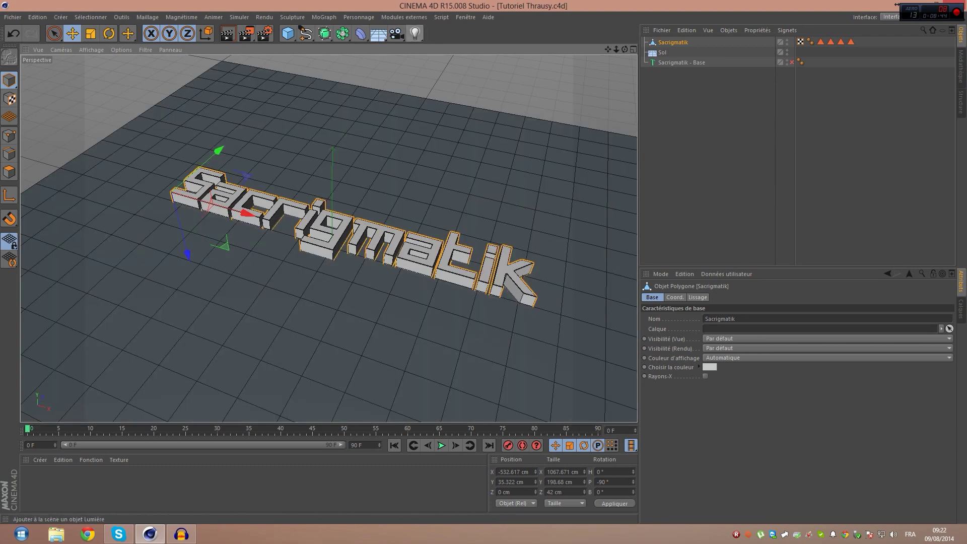
Launch the Thrausi plugin for the merged text object and switch its breaking mode from Random to Voronoi (Beta).
click(404, 17)
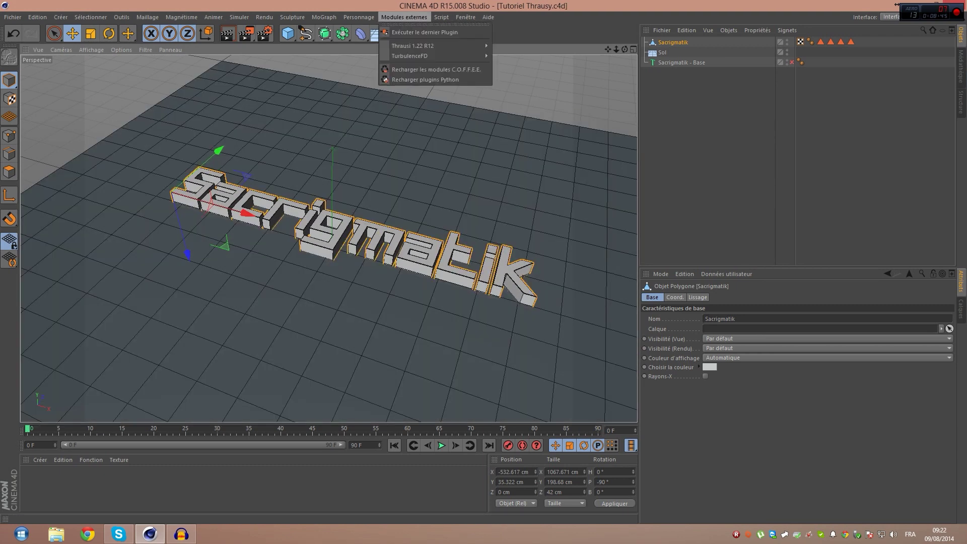
mouse_move(418, 46)
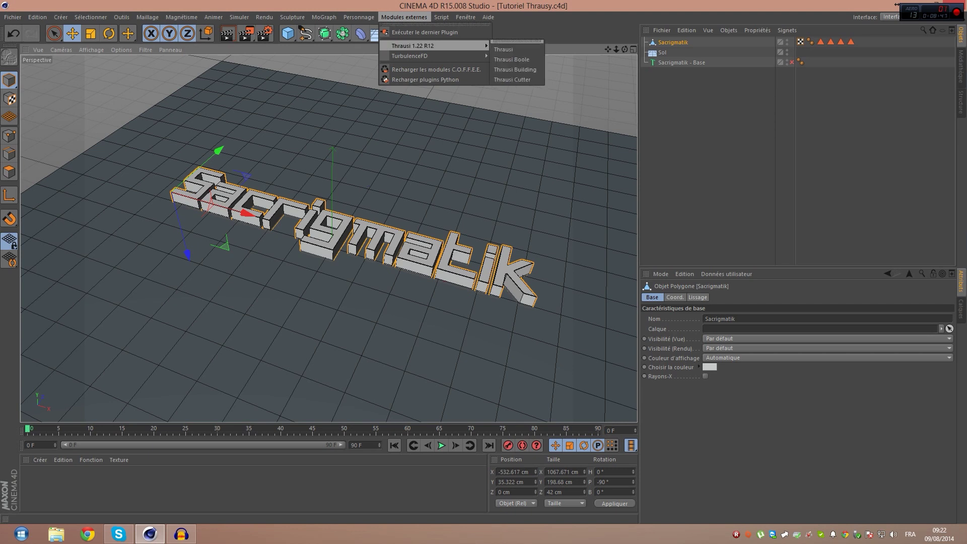
click(503, 49)
drag(507, 118, 485, 148)
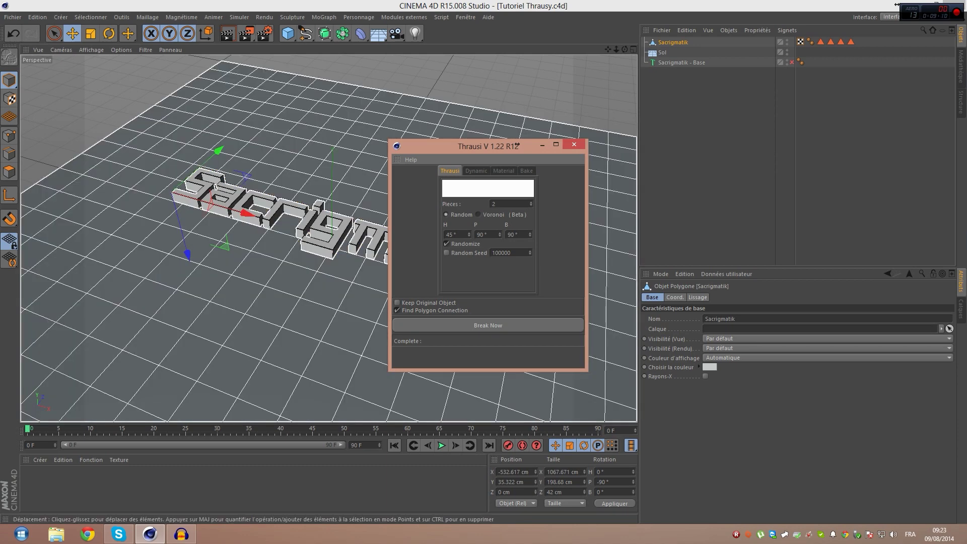
click(478, 214)
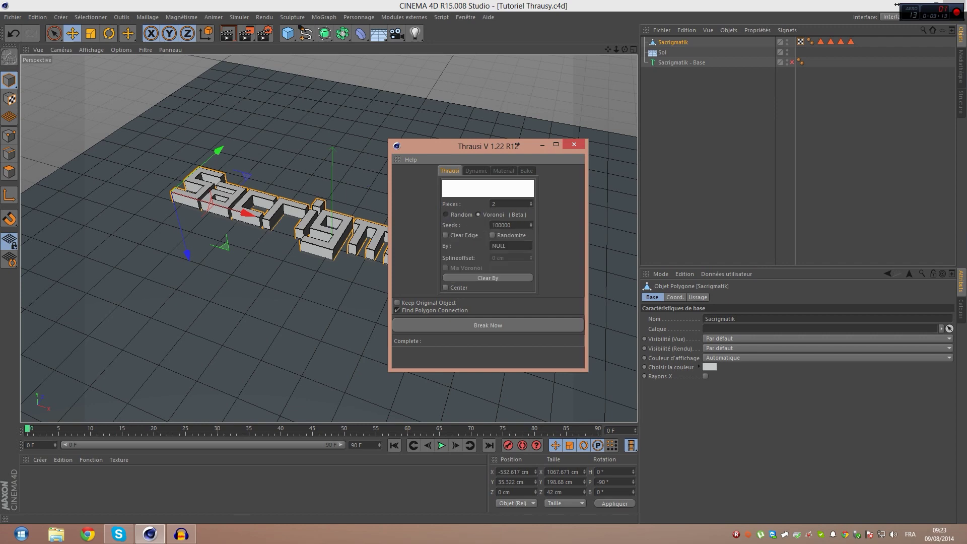
drag(485, 147, 549, 134)
Create a new material with a Bruit texture in its colour channel and set the noise type to Voronoi 1.
scroll(306, 201, up, 3)
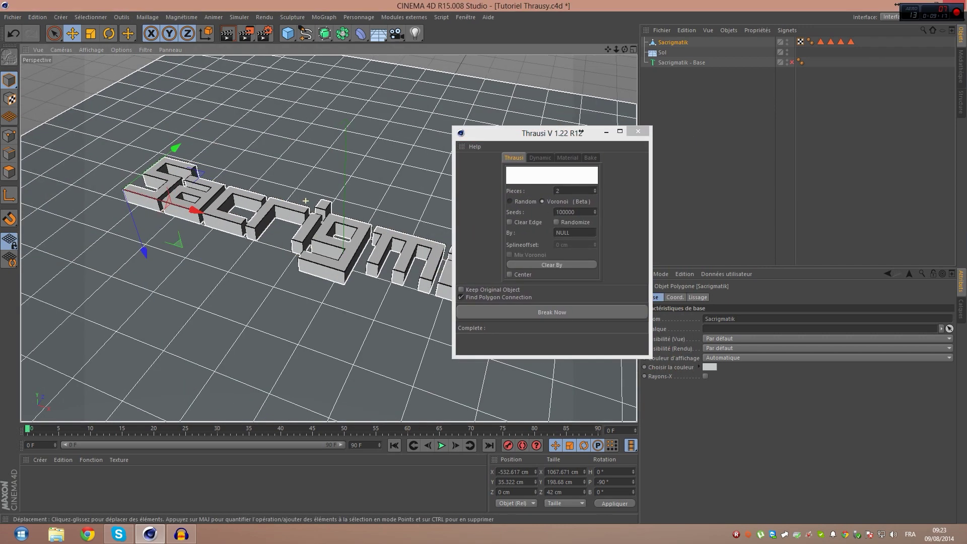
scroll(306, 201, up, 3)
double_click(242, 487)
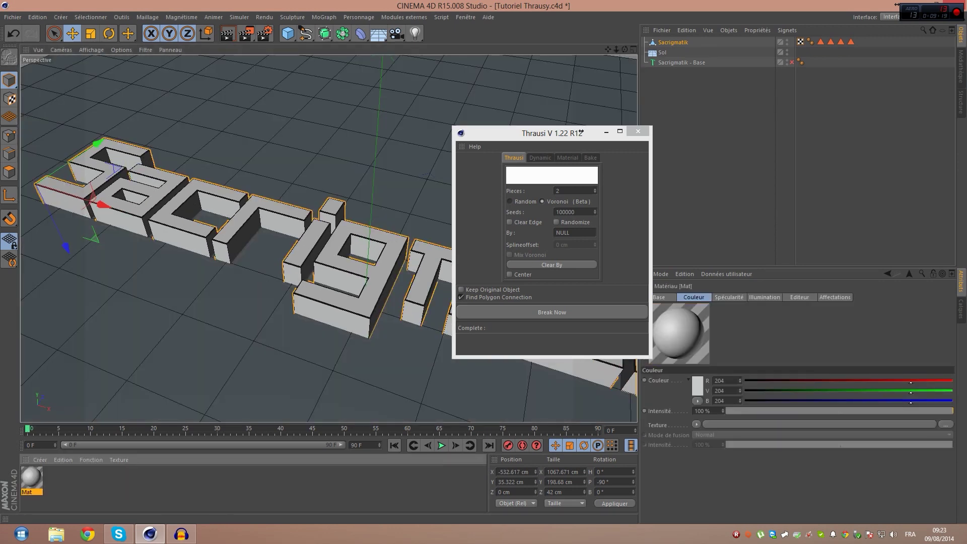
double_click(31, 477)
click(277, 163)
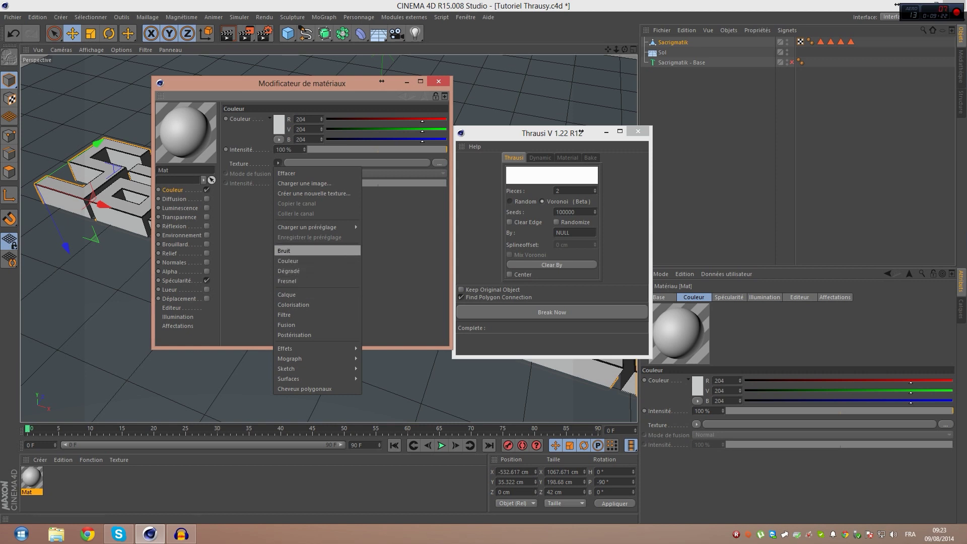
click(302, 251)
click(286, 183)
click(437, 218)
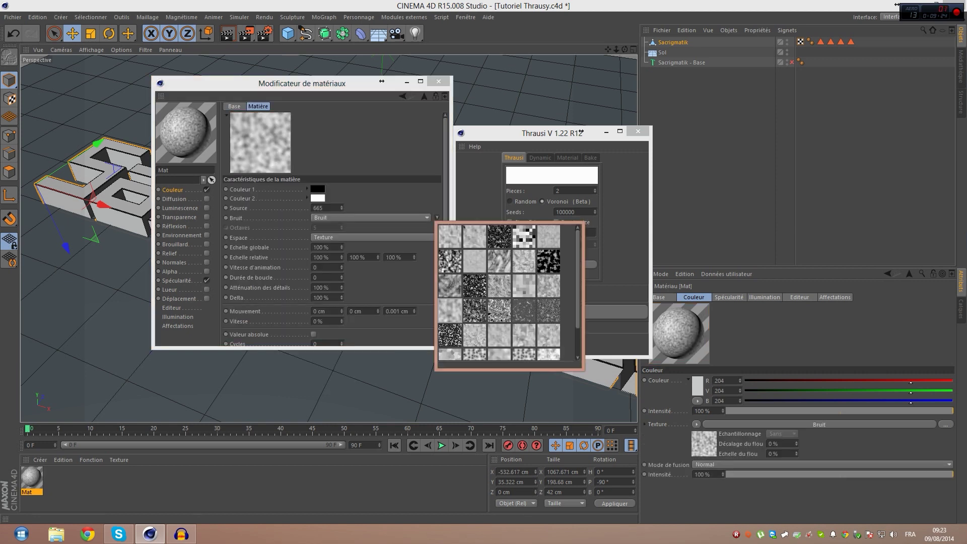
click(393, 216)
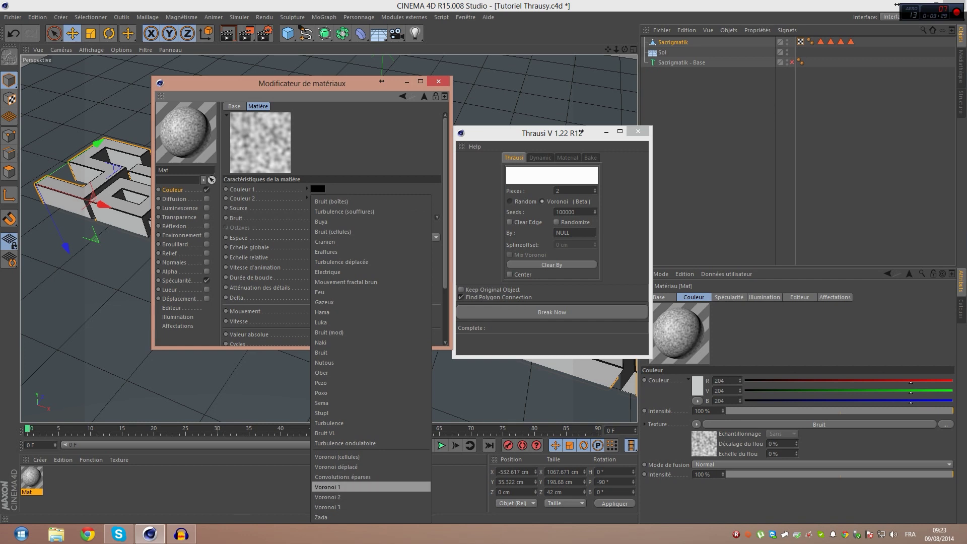
click(328, 488)
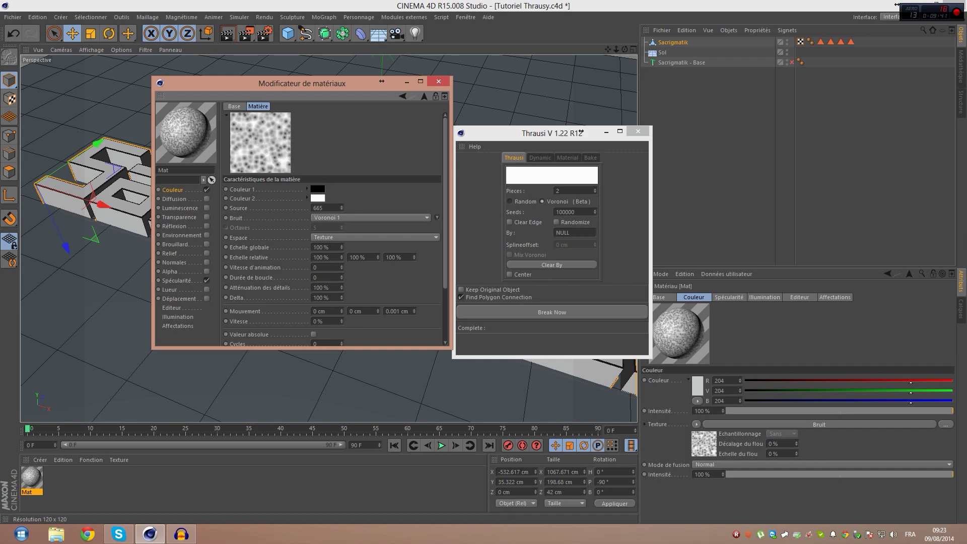
Close the material editor and delete the Voronoi demonstration material.
click(445, 96)
click(488, 4)
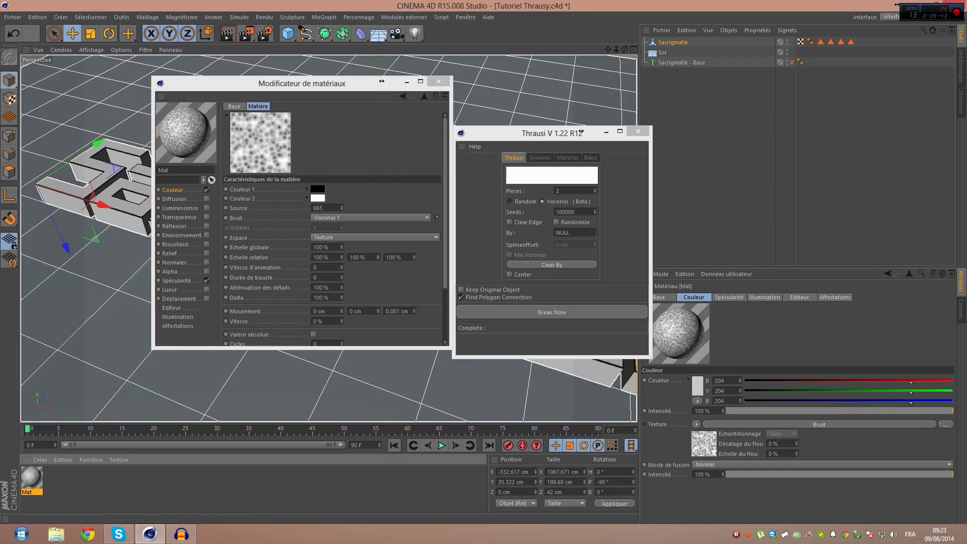
click(439, 81)
key(Delete)
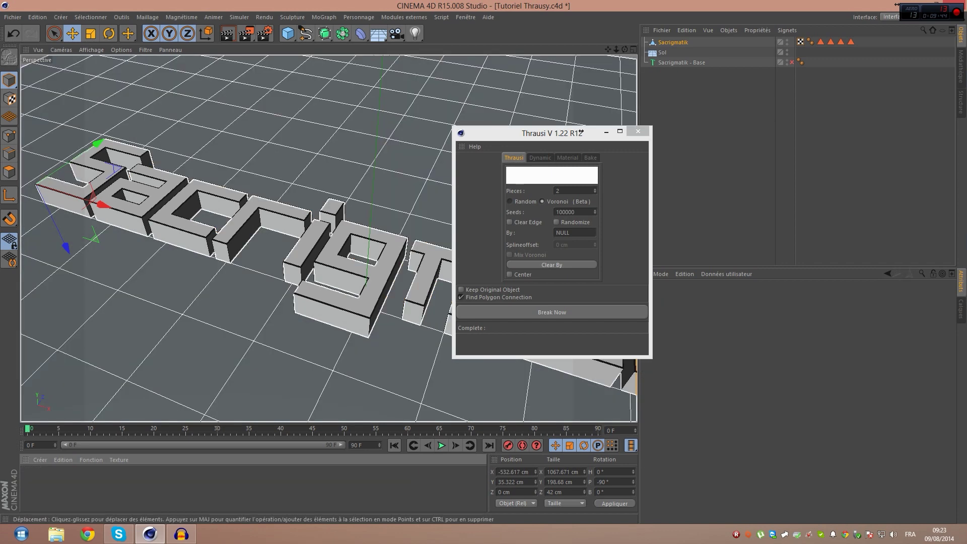
Break the text in Thrausi into 10 Voronoi pieces per letter part with seed 100001, and close the plugin window.
scroll(177, 246, down, 5)
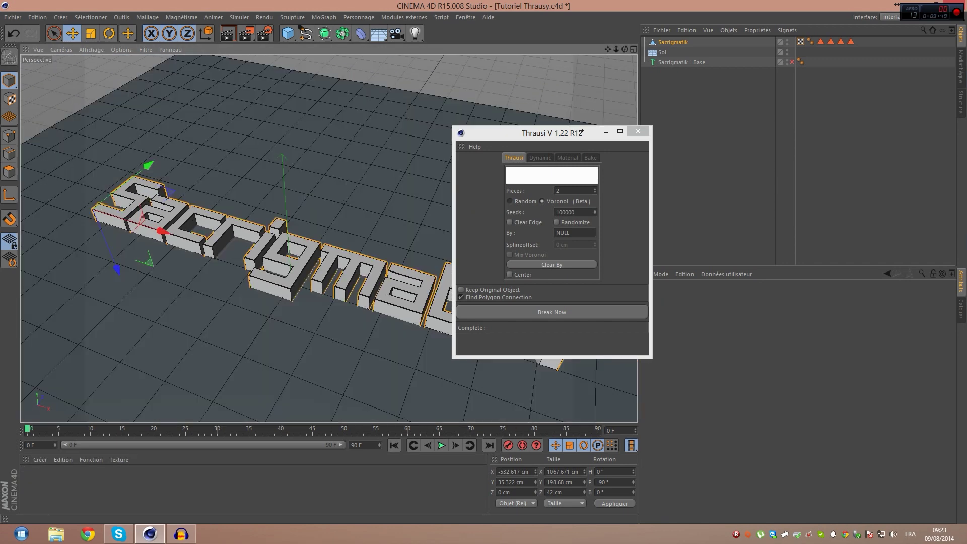
click(580, 132)
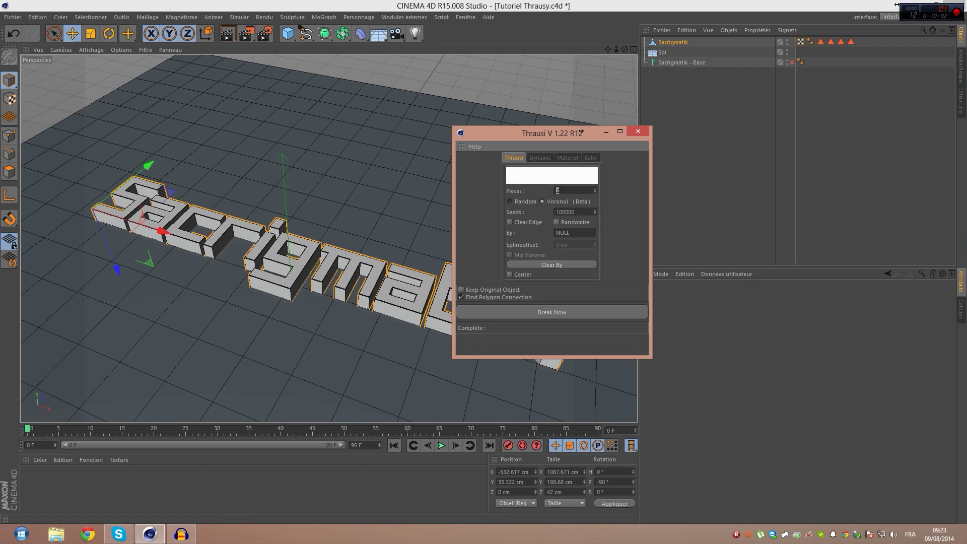
text(10)
drag(575, 212, 564, 213)
text(000)
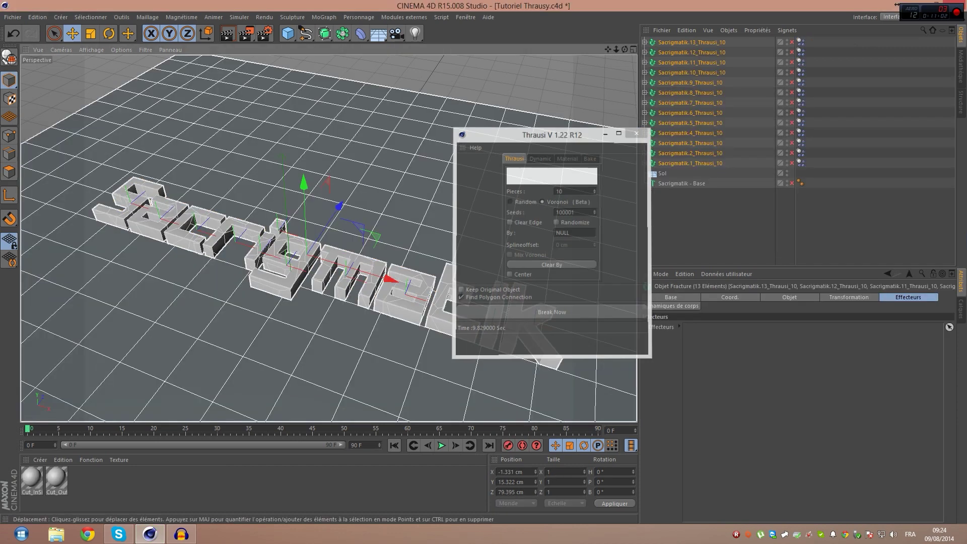
click(638, 131)
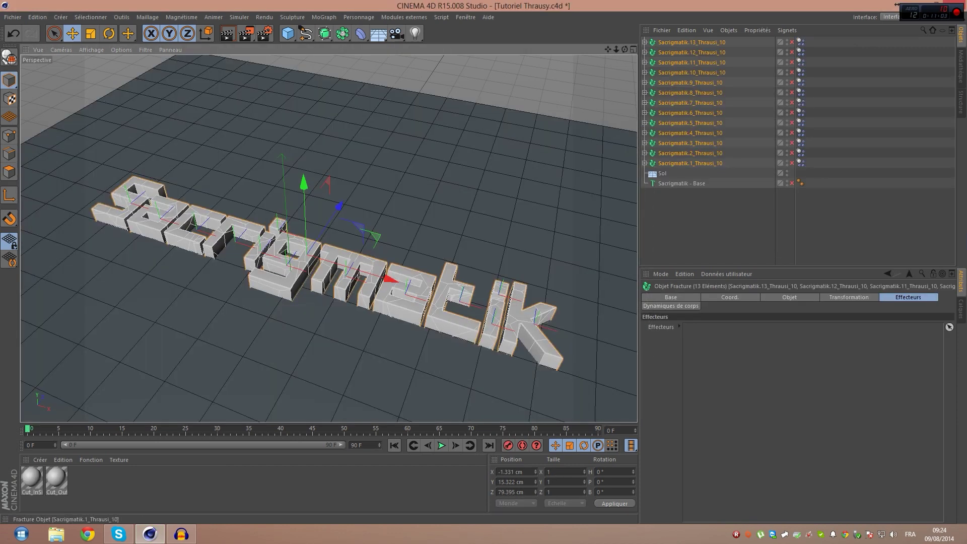
click(691, 163)
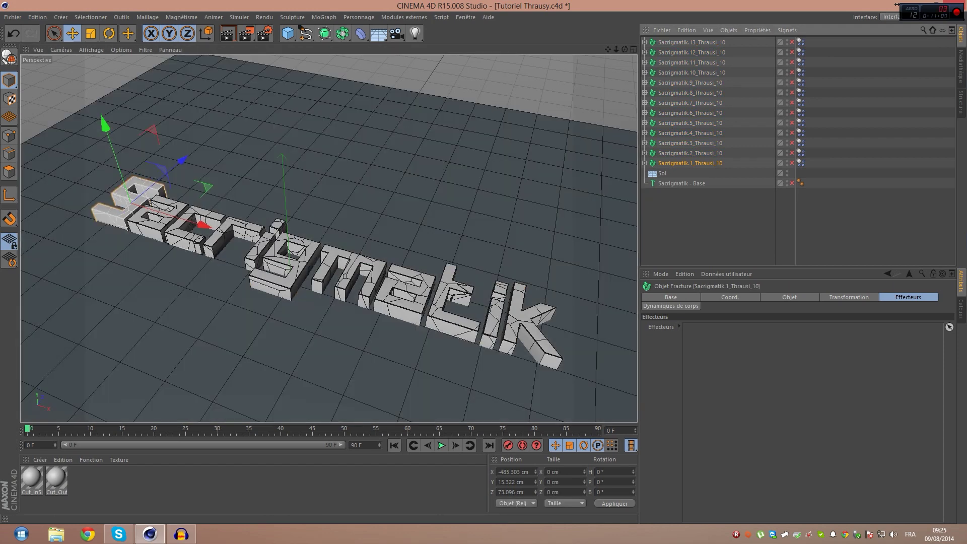
click(324, 17)
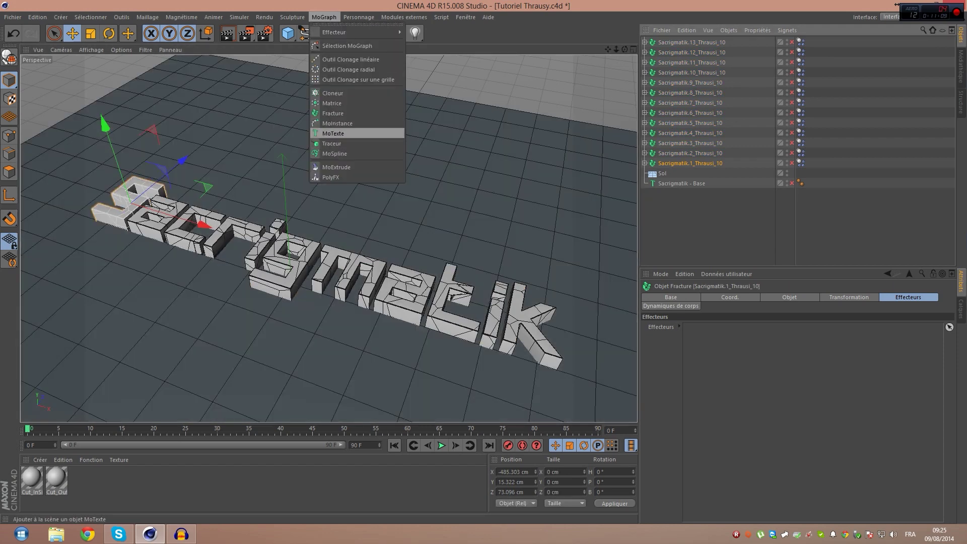
click(441, 17)
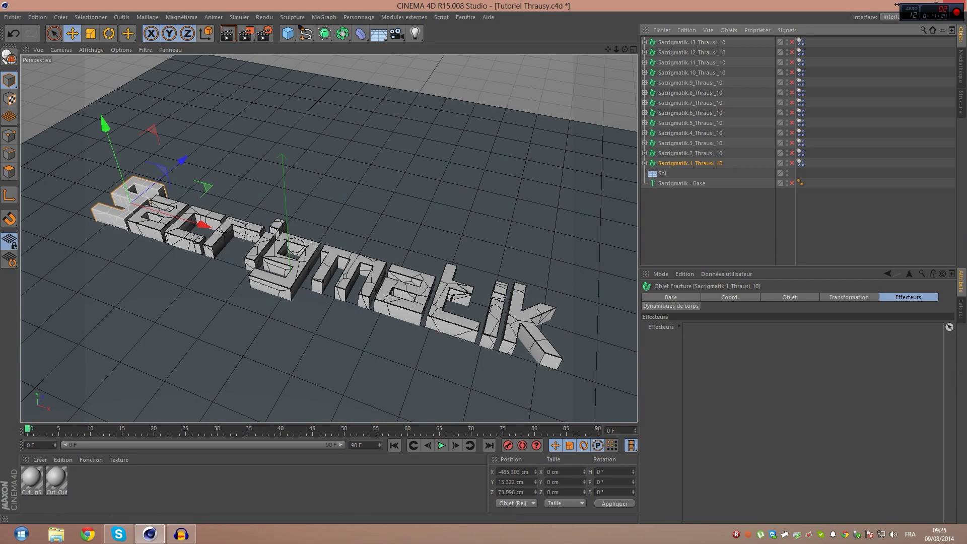
click(324, 17)
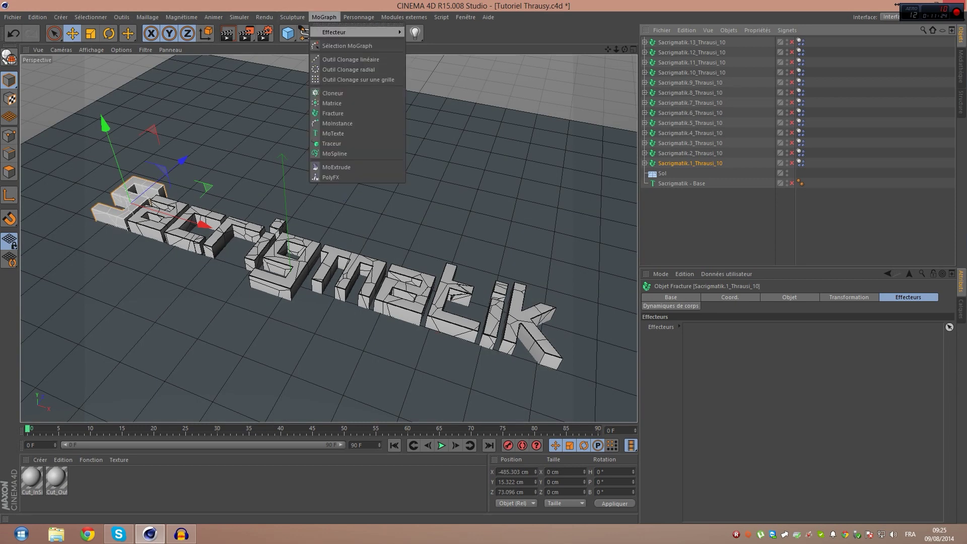
mouse_move(352, 32)
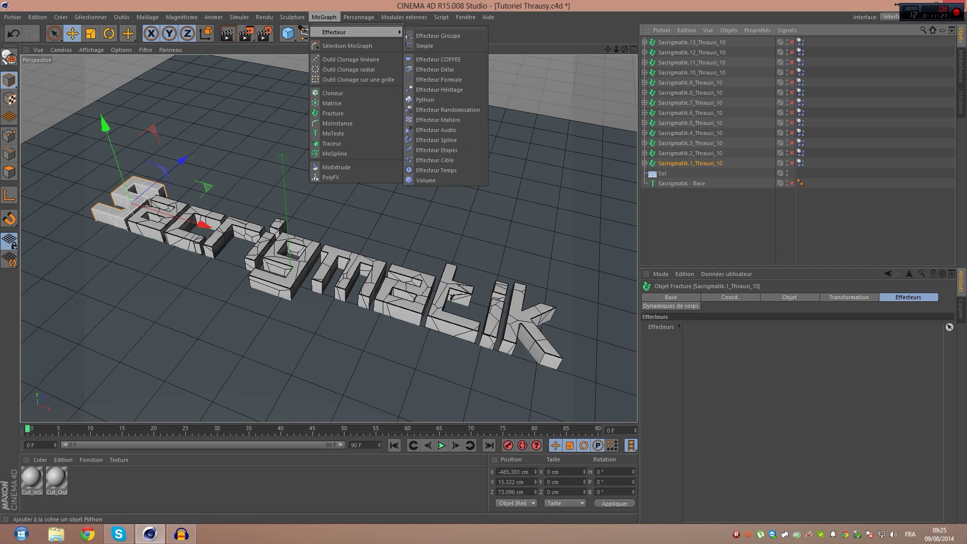
click(441, 17)
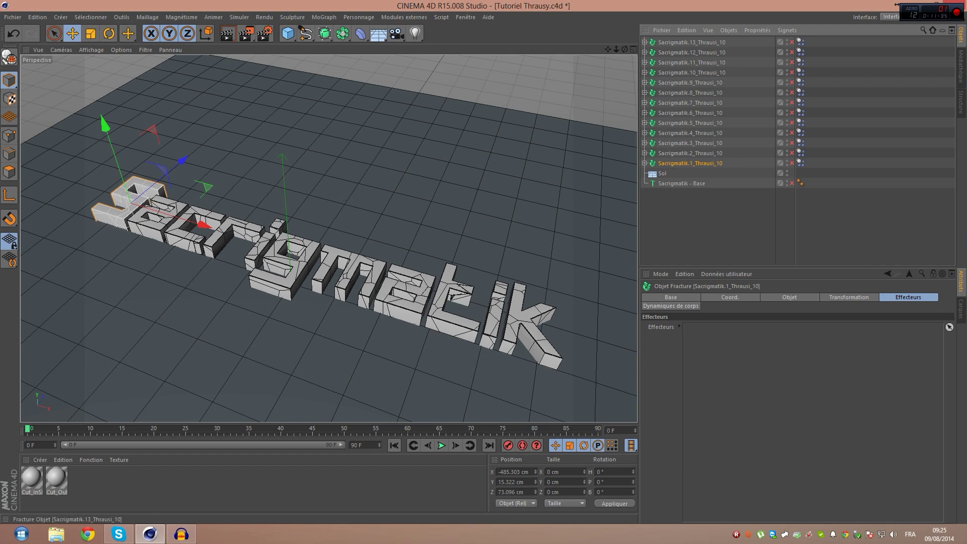
Group all the Thrausi fracture objects, from Sacrigmatik.1 to Sacrigmatik.13, under one null object.
click(691, 42)
shift+click(691, 163)
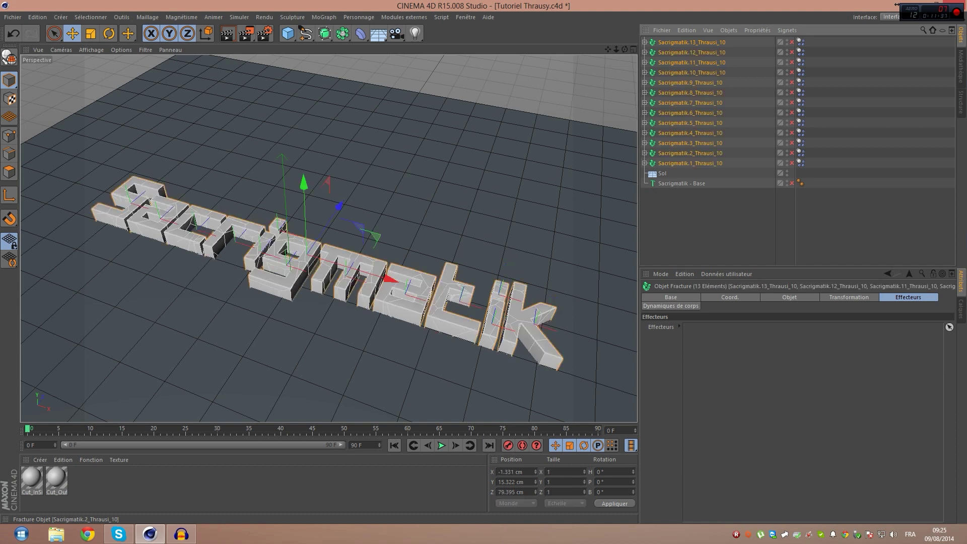
click(692, 42)
key(ctrl+a)
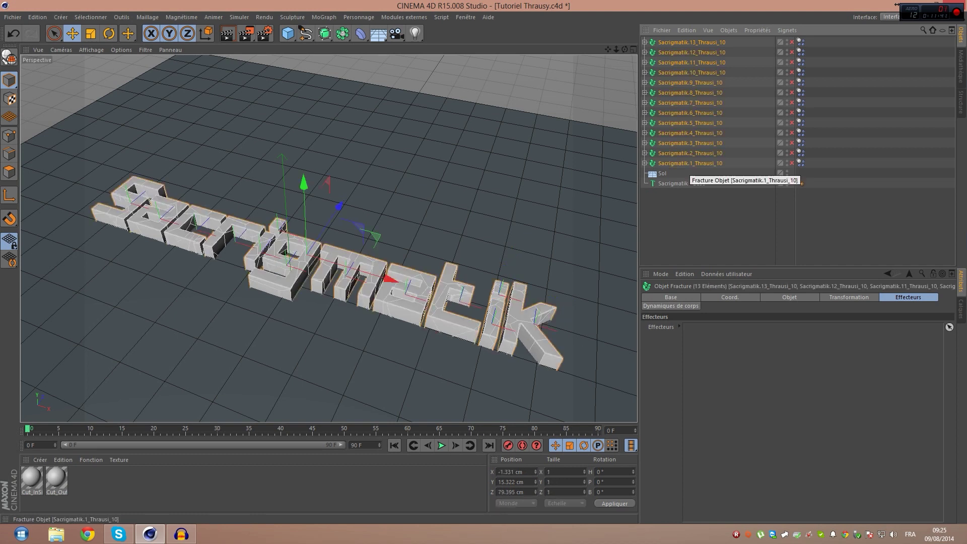
key(alt+g)
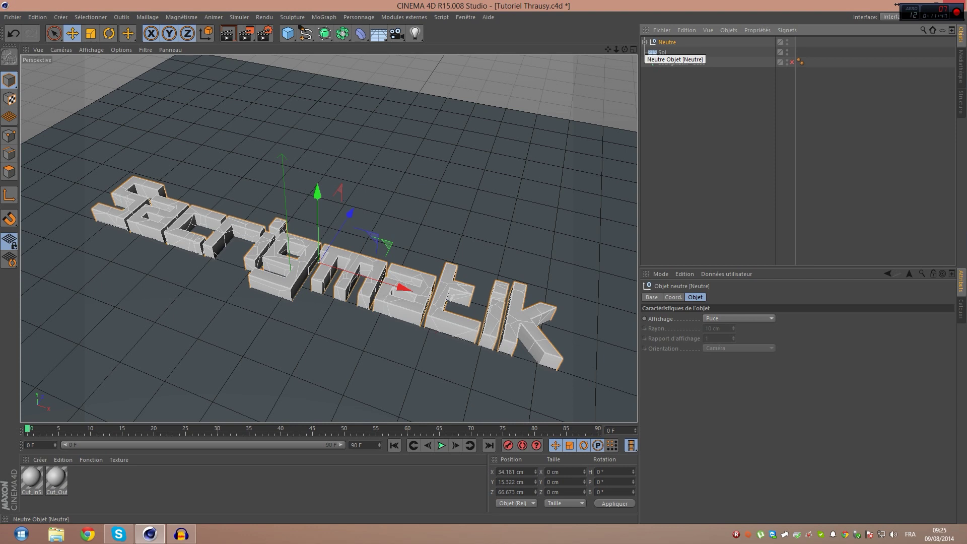
Select the pieces of every fracture object in the group and gather them in one null inside Sacrigmatik.13_Thrausi_10.
click(645, 42)
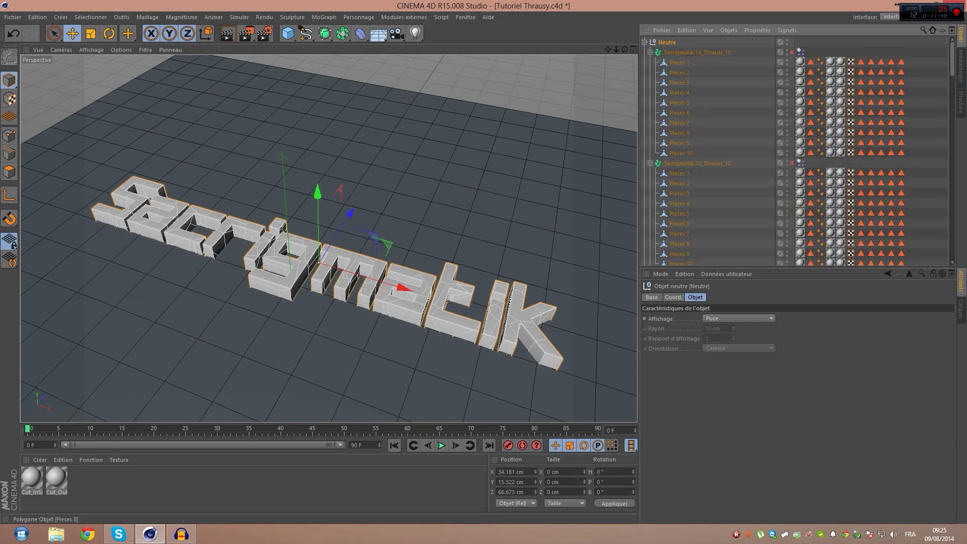
drag(729, 38, 718, 260)
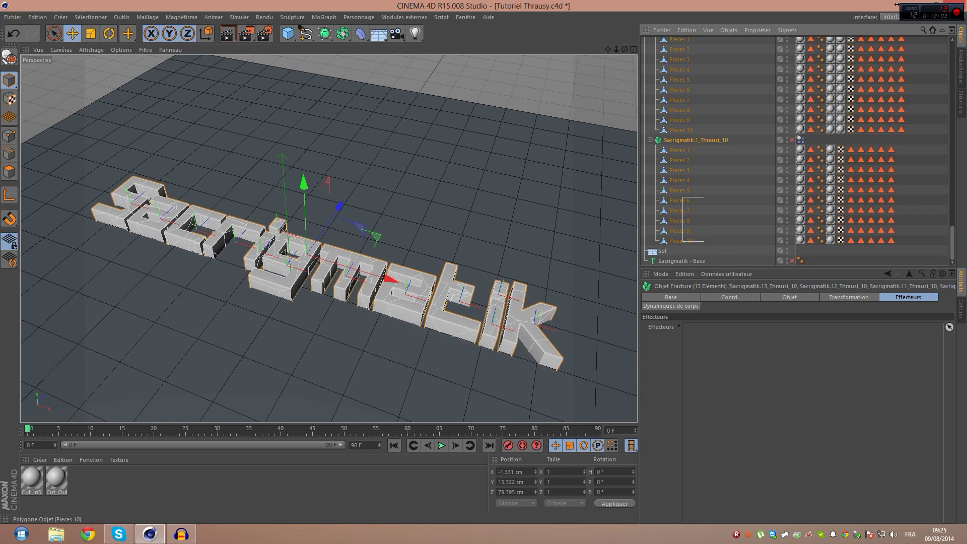
scroll(726, 249, up, 2)
scroll(725, 249, up, 20)
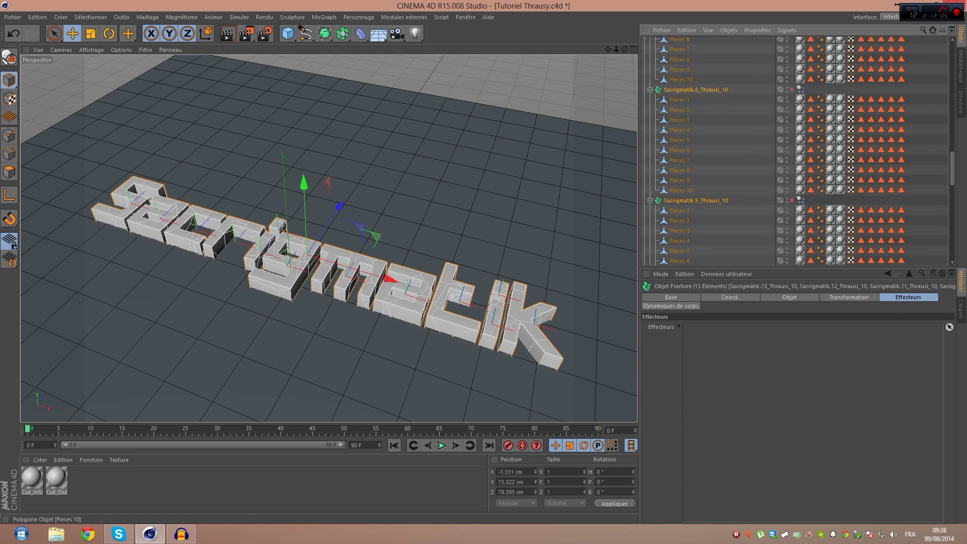
scroll(796, 151, up, 20)
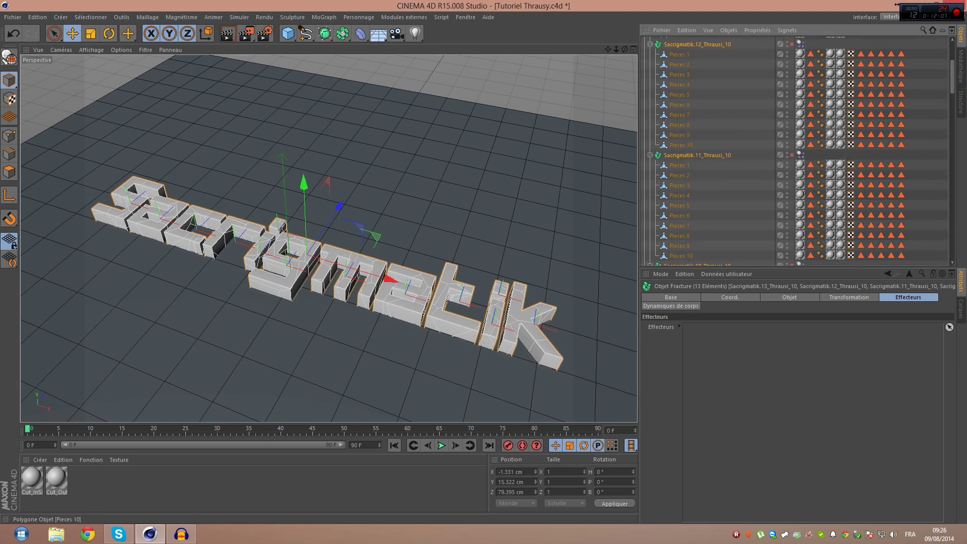
drag(654, 37, 655, 48)
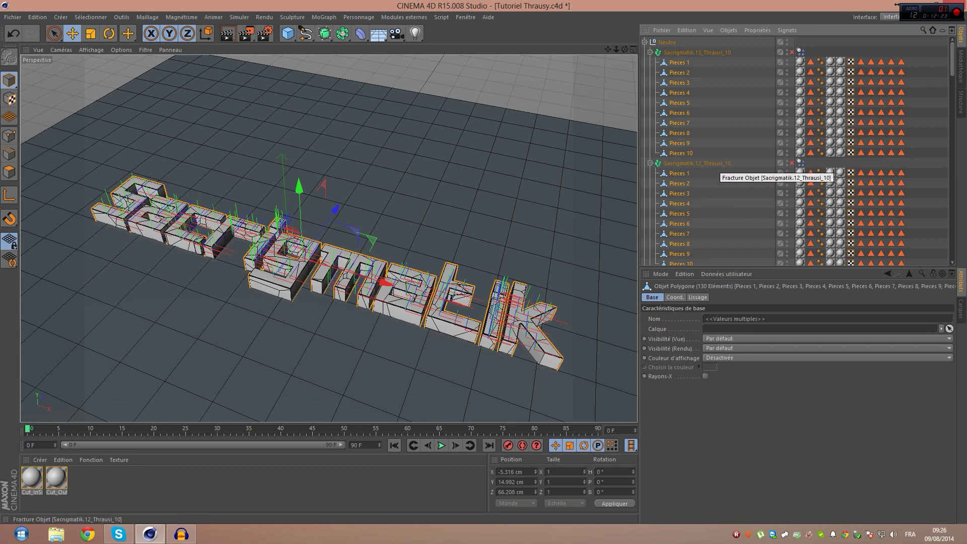
key(alt+g)
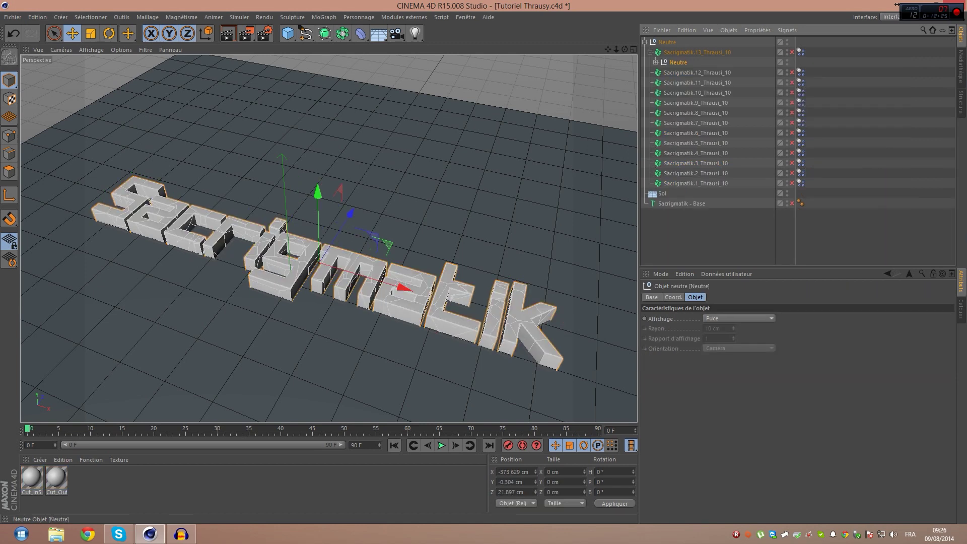
Delete the emptied fracture objects Sacrigmatik.12 through Sacrigmatik.1, keeping only Sacrigmatik.13_Thrausi_10.
scroll(705, 93, down, 3)
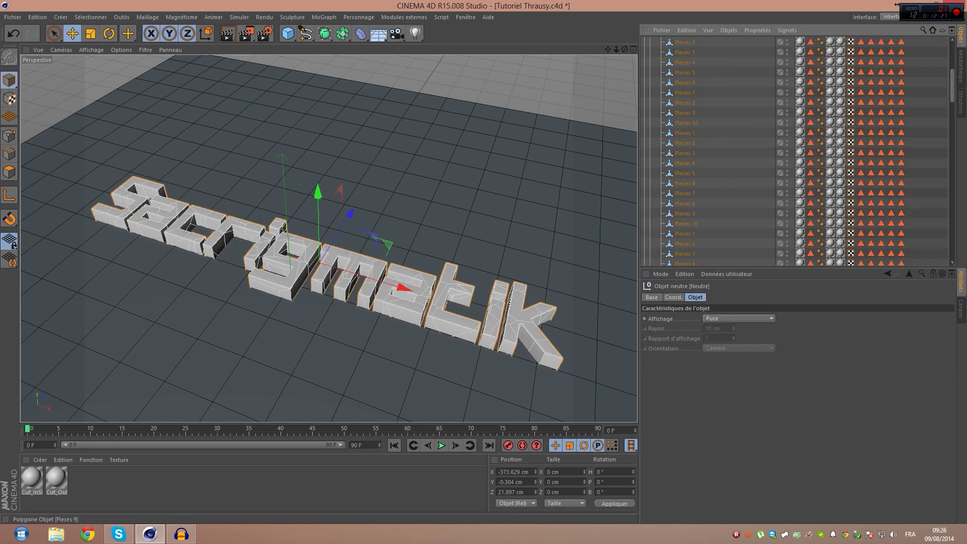
scroll(705, 92, up, 3)
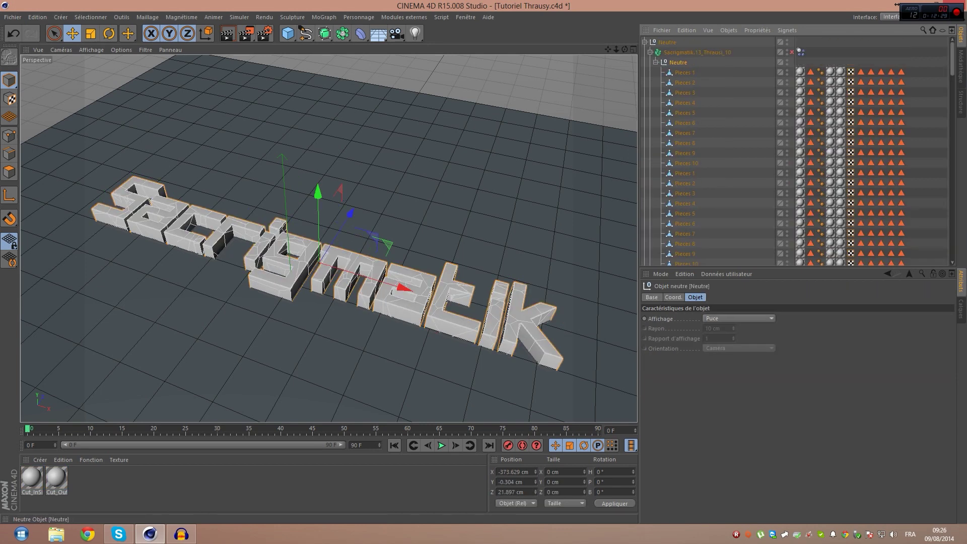
click(656, 62)
click(697, 72)
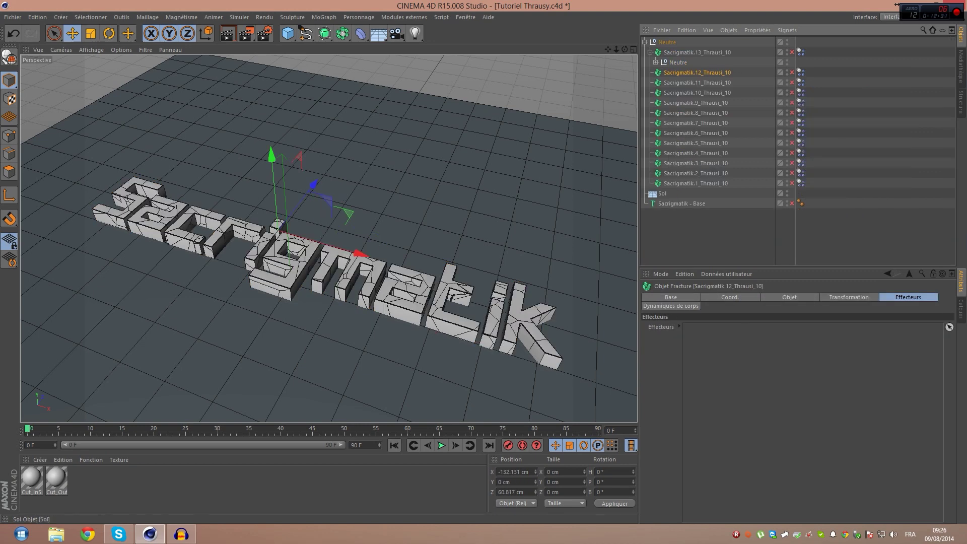
shift+click(689, 183)
key(Delete)
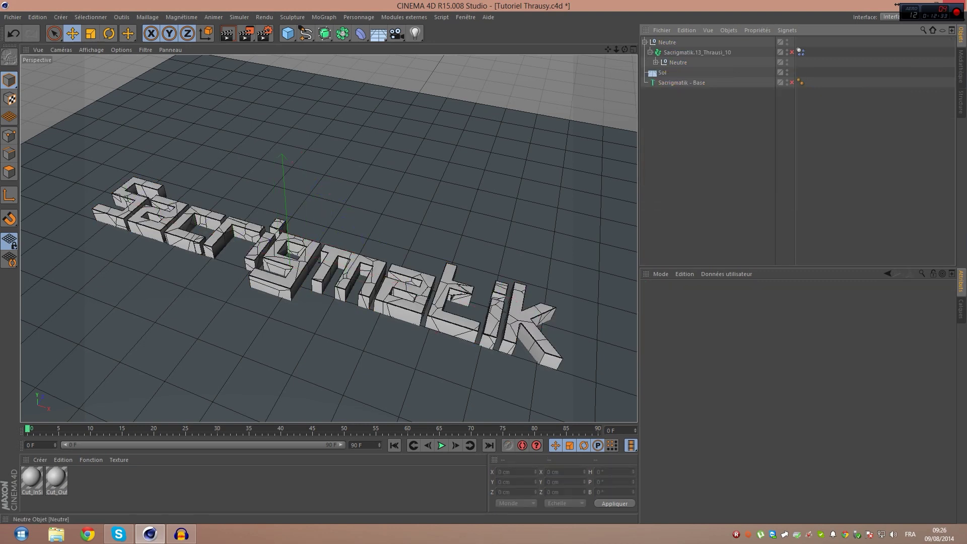
Rename the remaining fracture object "Thrausi - Sacrigmatik".
double_click(697, 52)
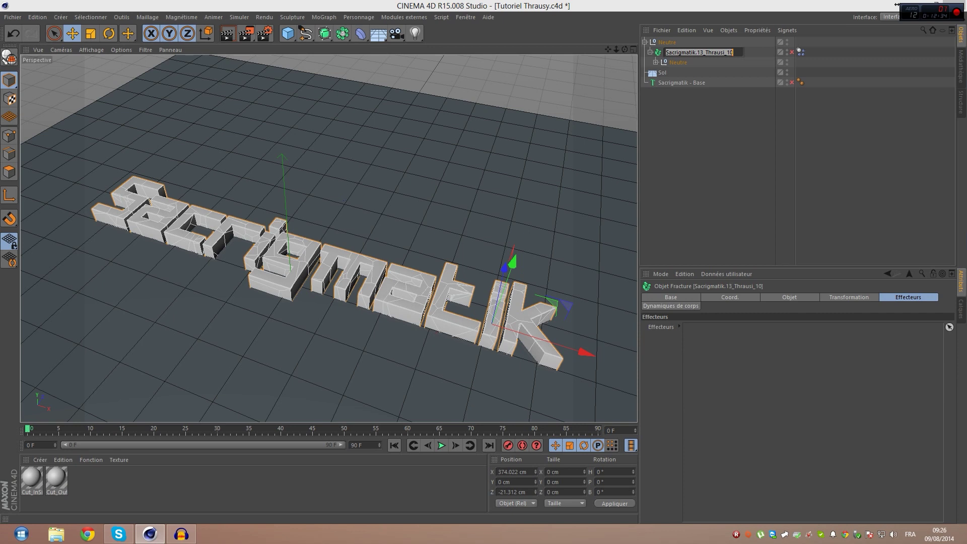
text(F)
text(i)
key(BackSpace)
key(BackSpace)
text(Sa)
text(Thrau)
text(s)
text(i - Sacrigmati)
text(k)
key(Return)
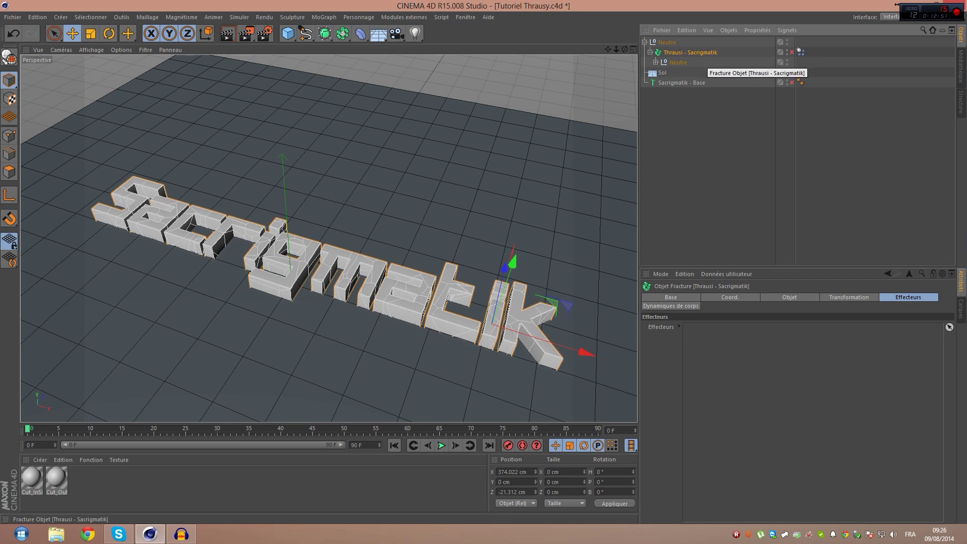
Move all the pieces out of the inner null directly into Thrausi - Sacrigmatik and delete that inner null.
click(656, 63)
click(685, 72)
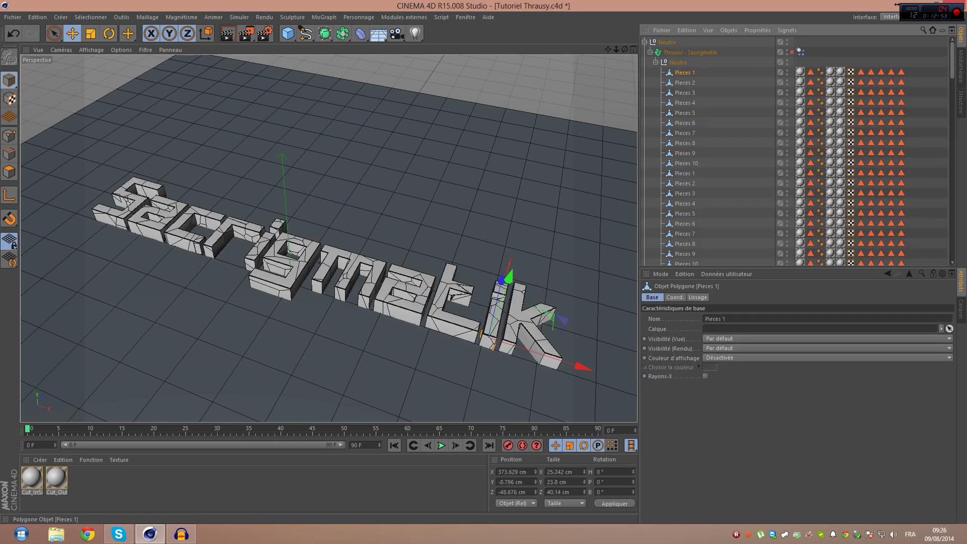
scroll(687, 73, down, 20)
shift+click(685, 241)
scroll(685, 241, up, 7)
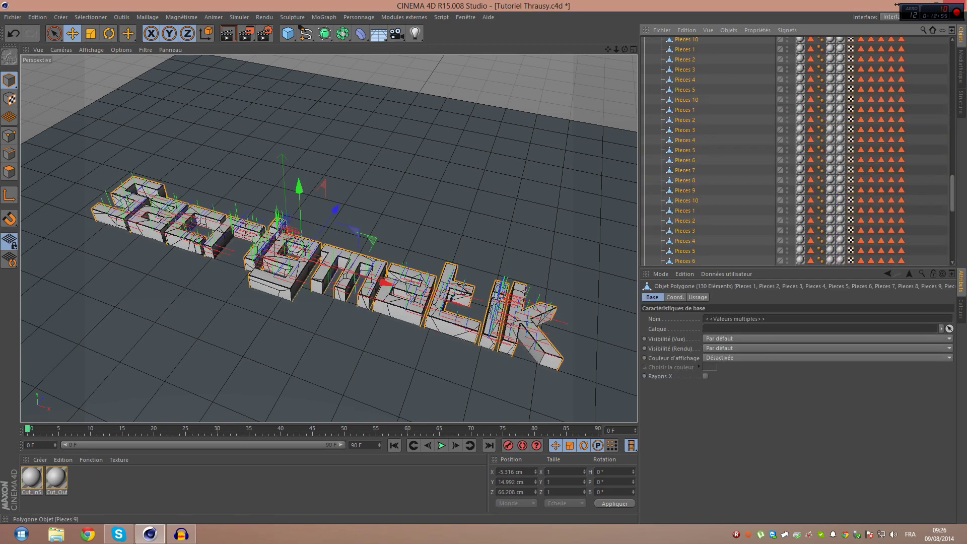
scroll(685, 188, up, 20)
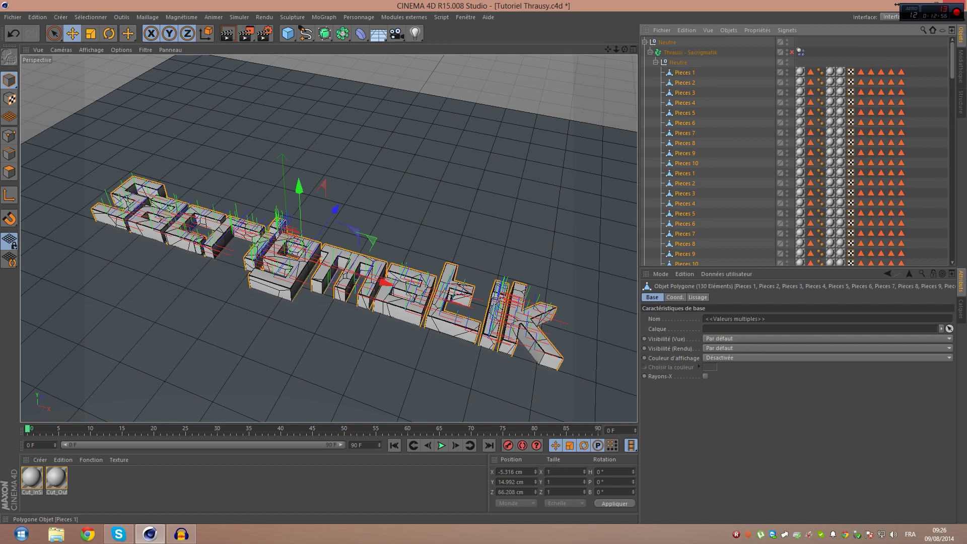
scroll(685, 187, down, 20)
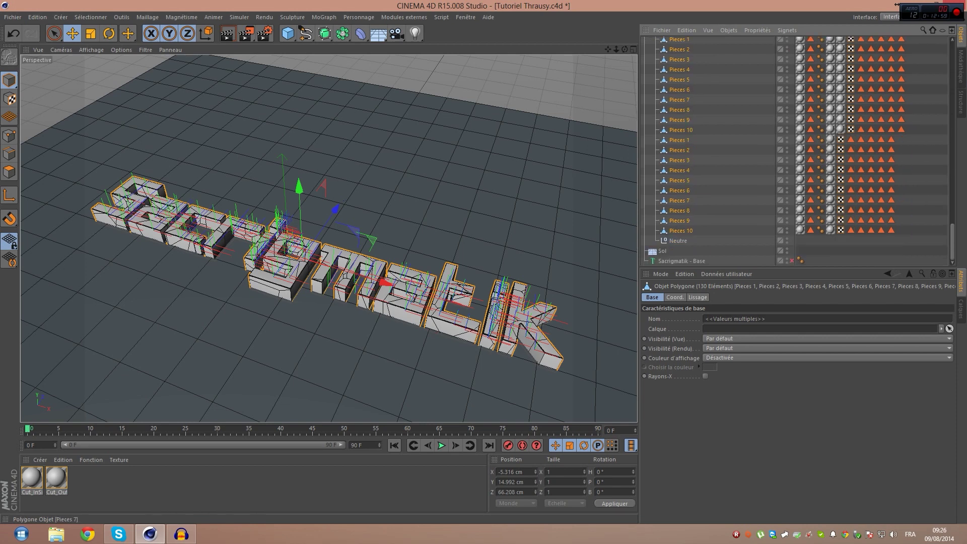
click(678, 240)
key(Delete)
Take the Thrausi - Sacrigmatik fracture object out of the outer null and remove that null.
scroll(680, 237, up, 20)
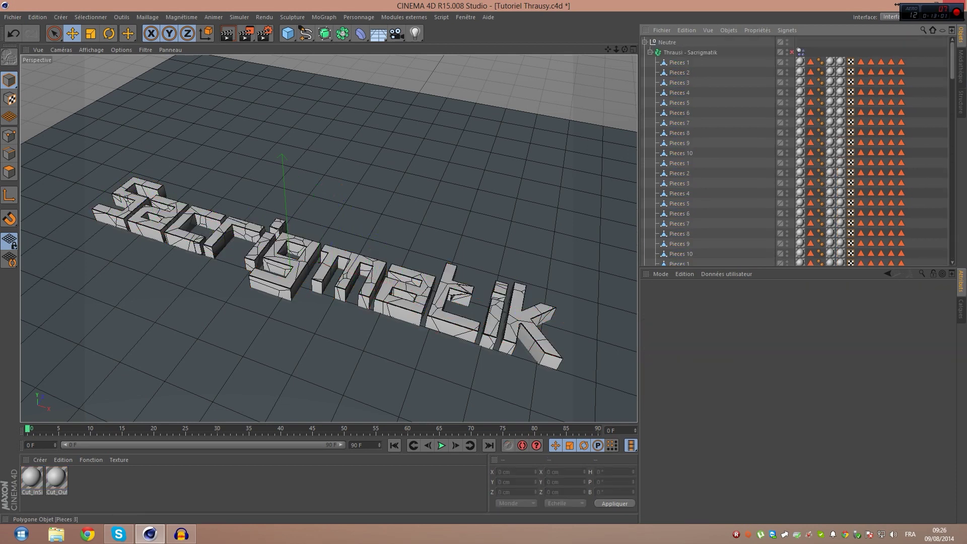
drag(691, 52, 680, 40)
scroll(680, 151, down, 20)
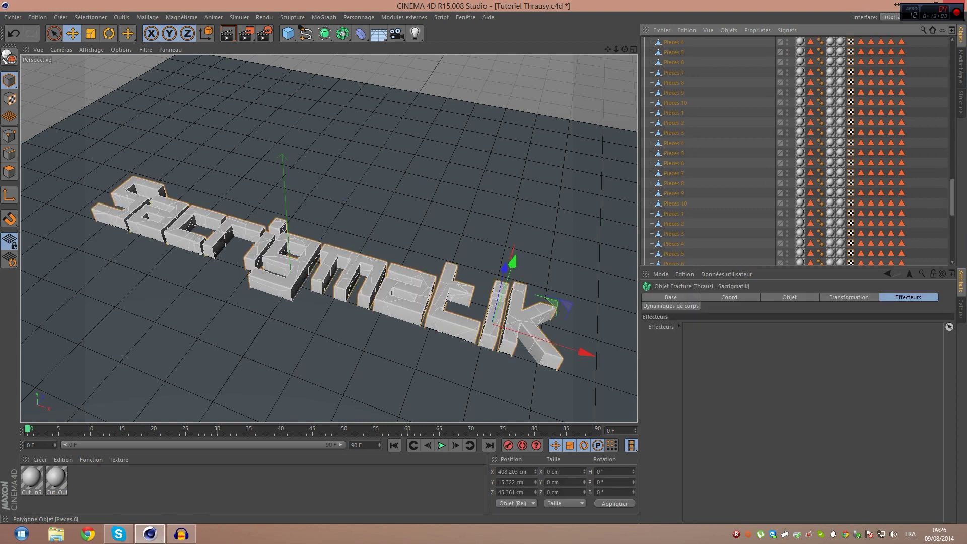
key(ctrl+shift+a)
scroll(796, 151, up, 15)
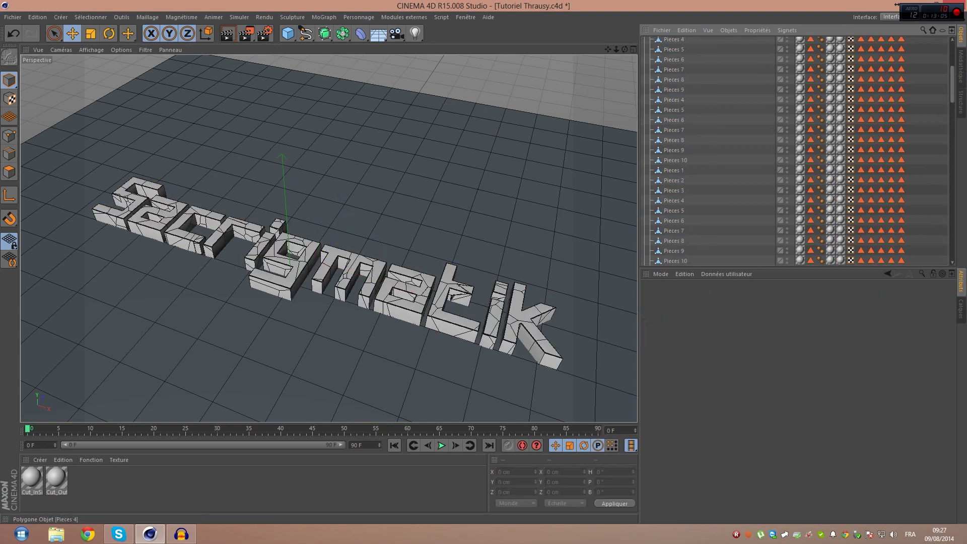
click(645, 43)
click(684, 43)
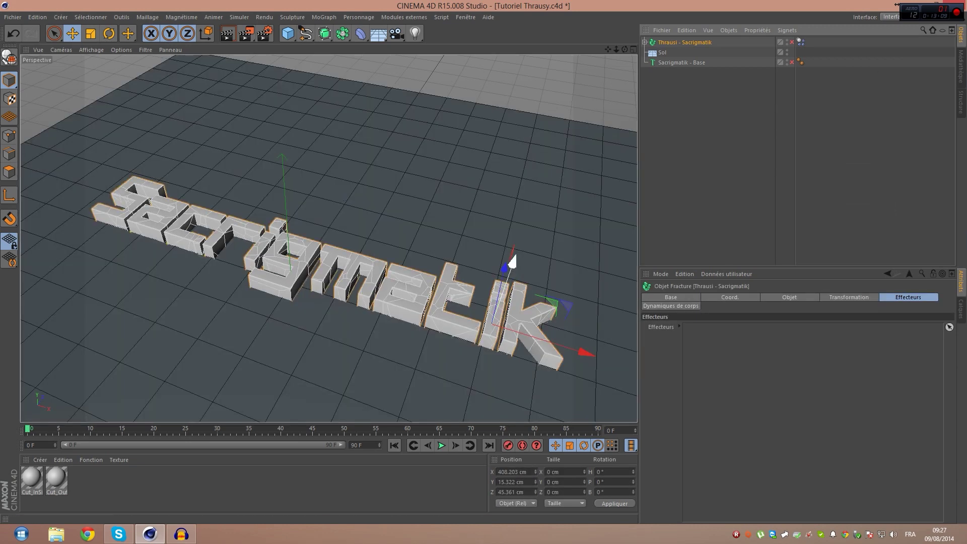
Try moving the fractured text upward as one object and undo the move.
drag(512, 263, 539, 187)
key(ctrl+z)
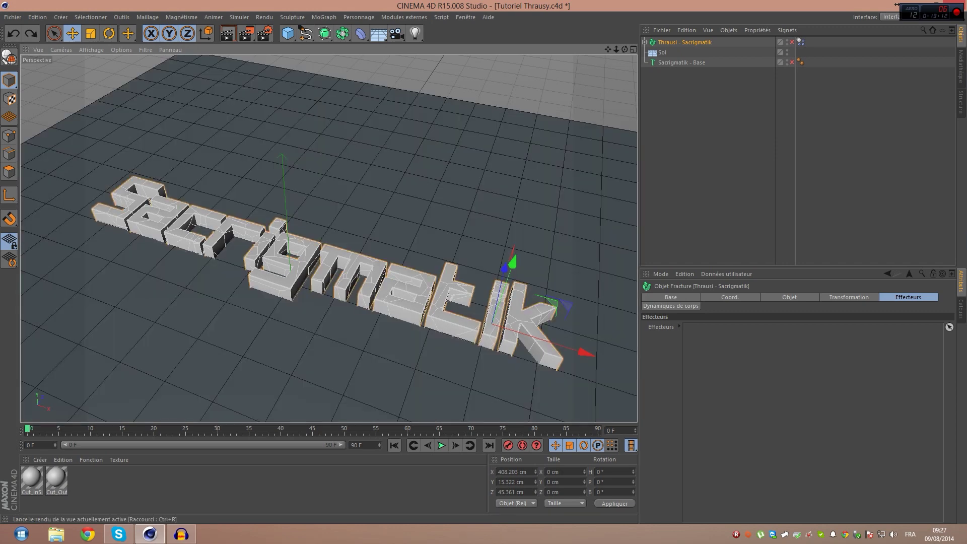
Render the view, and examine the first piece's Lissage tag and the crack lines on the last letters up close.
click(228, 34)
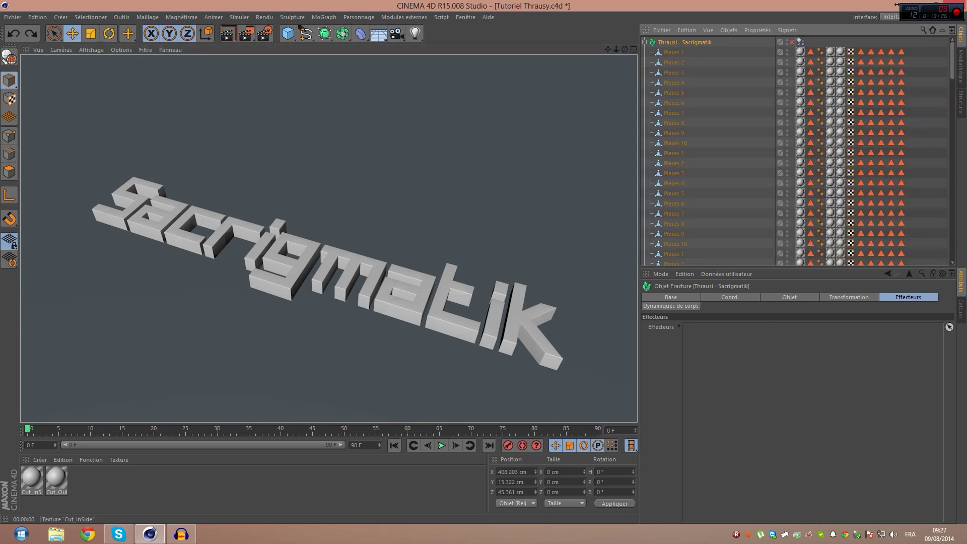
click(820, 52)
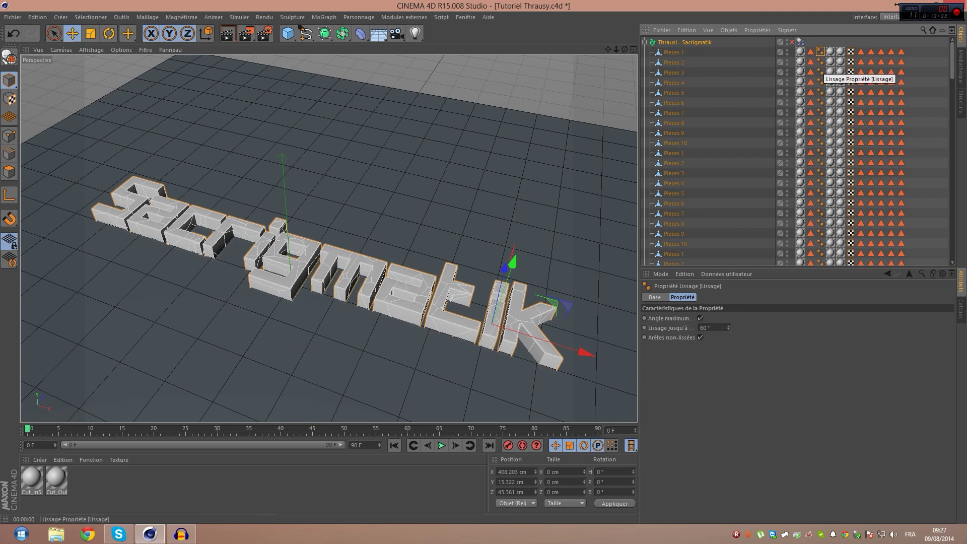
key(ctrl+shift+a)
scroll(565, 355, up, 5)
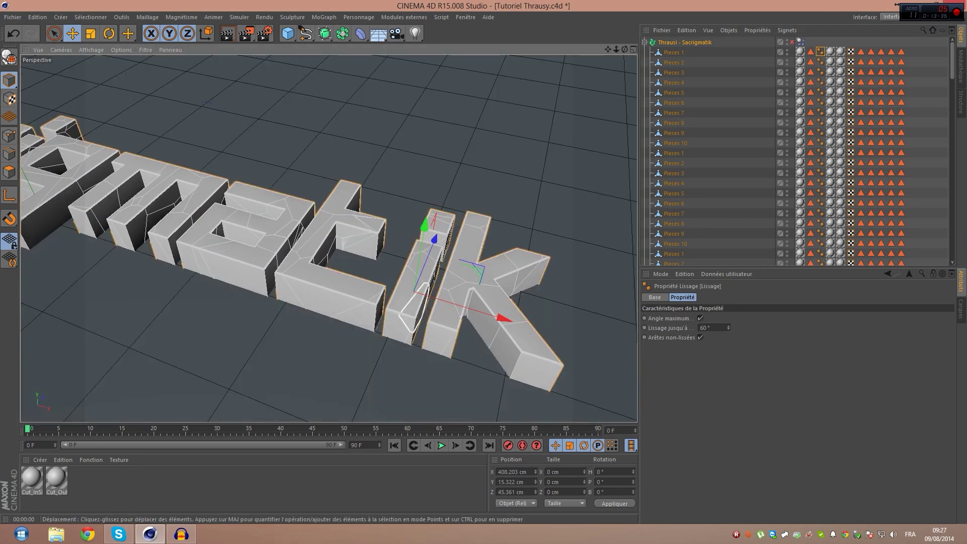
scroll(328, 238, up, 3)
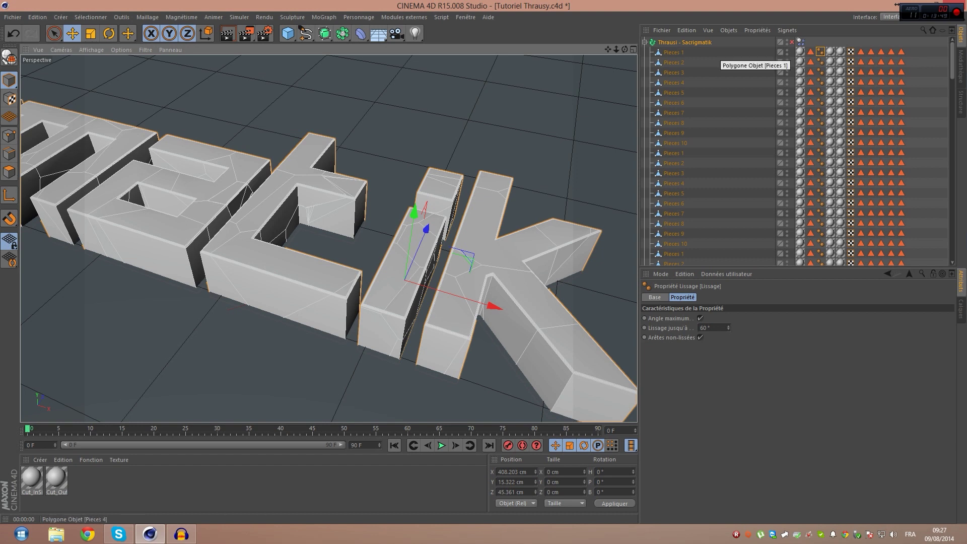
click(645, 43)
click(684, 42)
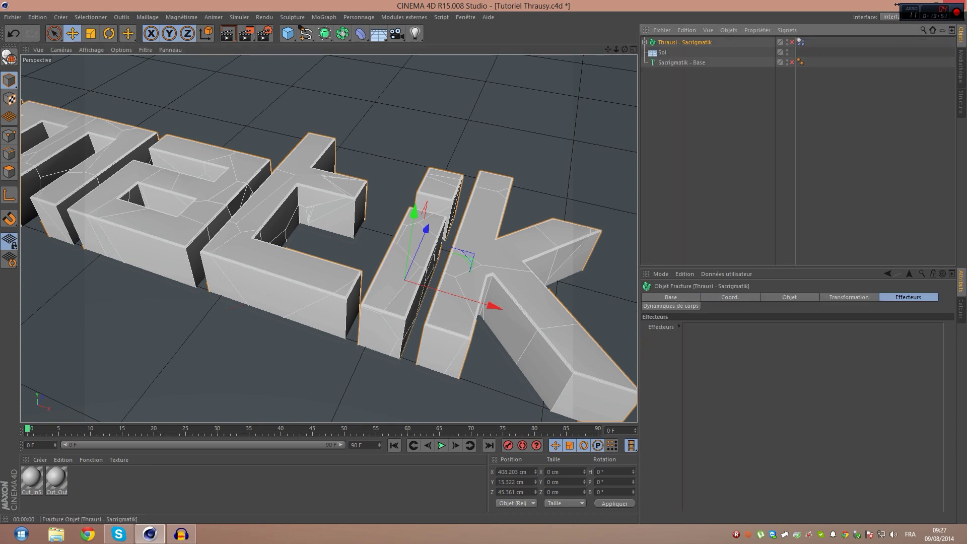
Enable the Thrausi - Sacrigmatik fracture object, delete its dynamics body tag and keep the object selected.
scroll(561, 242, down, 10)
scroll(481, 255, up, 5)
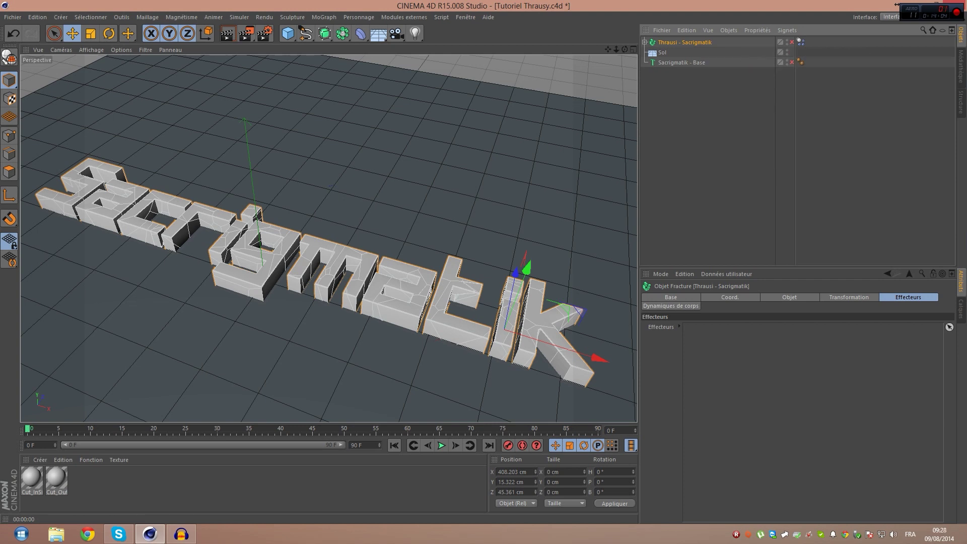
click(792, 42)
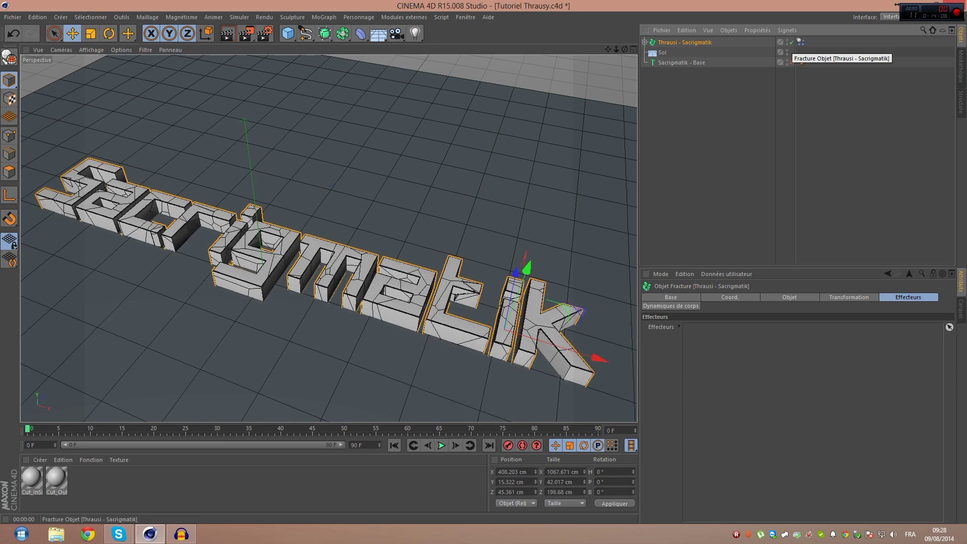
click(800, 42)
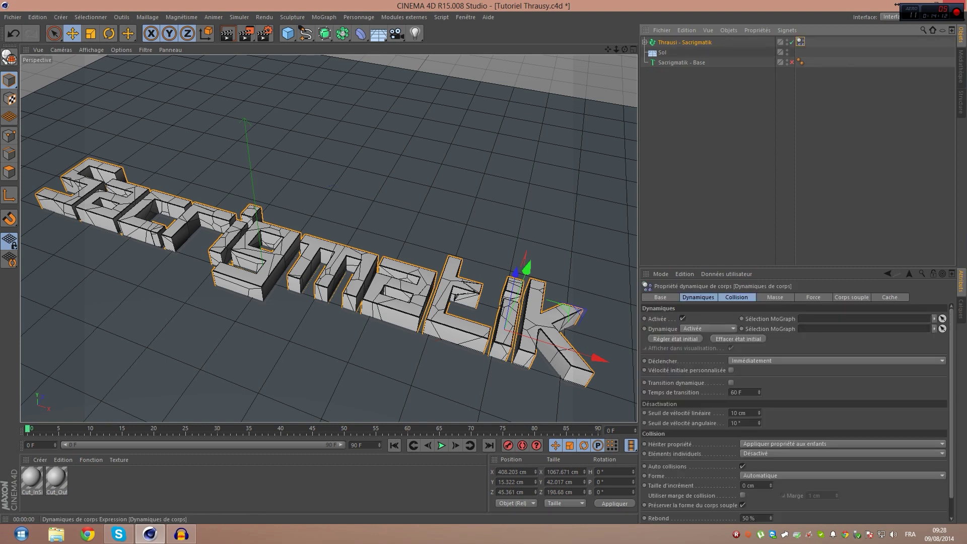
key(Delete)
click(685, 42)
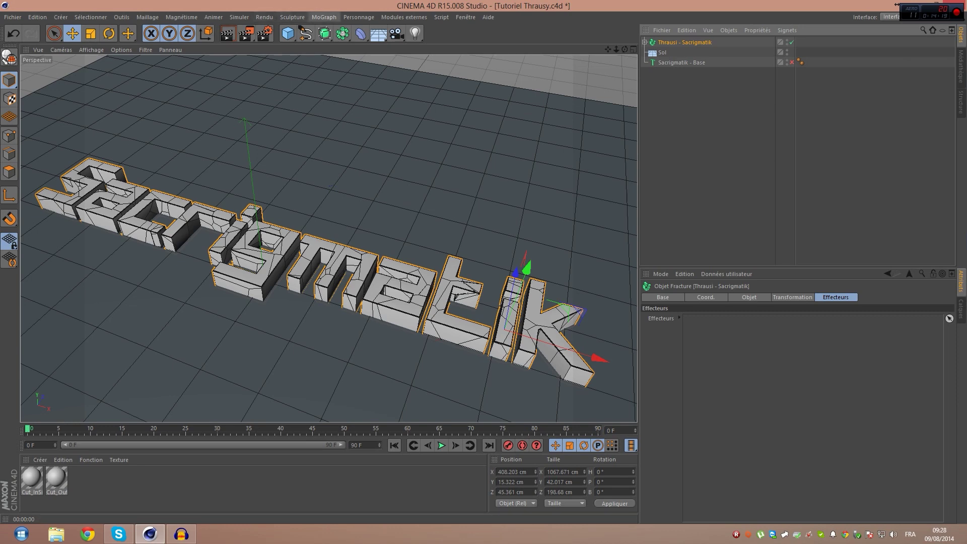
click(324, 17)
mouse_move(352, 32)
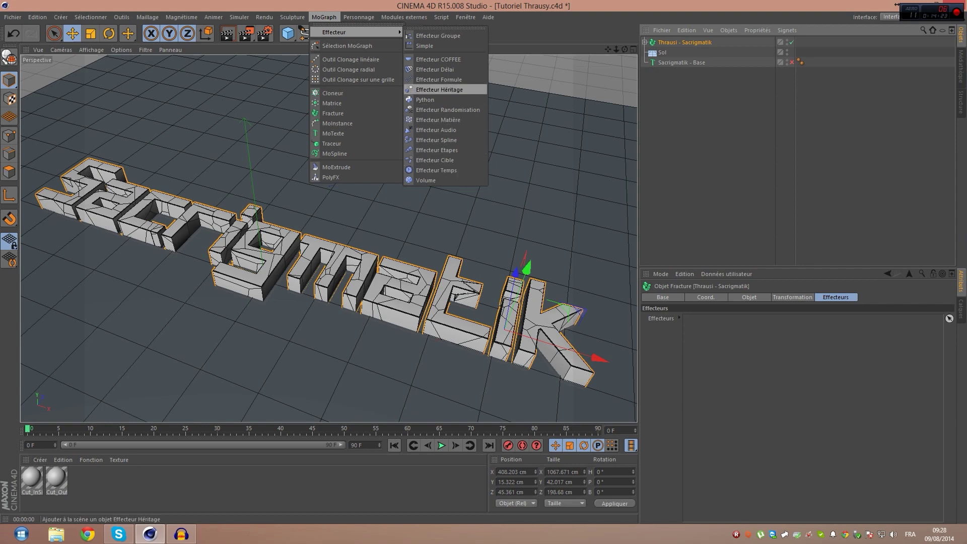
click(414, 197)
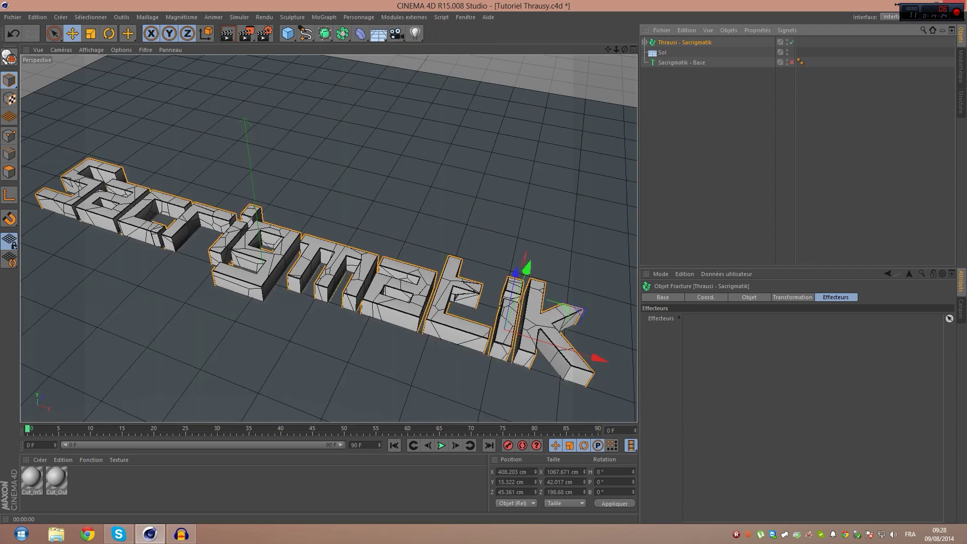
scroll(413, 182, down, 4)
scroll(413, 183, up, 4)
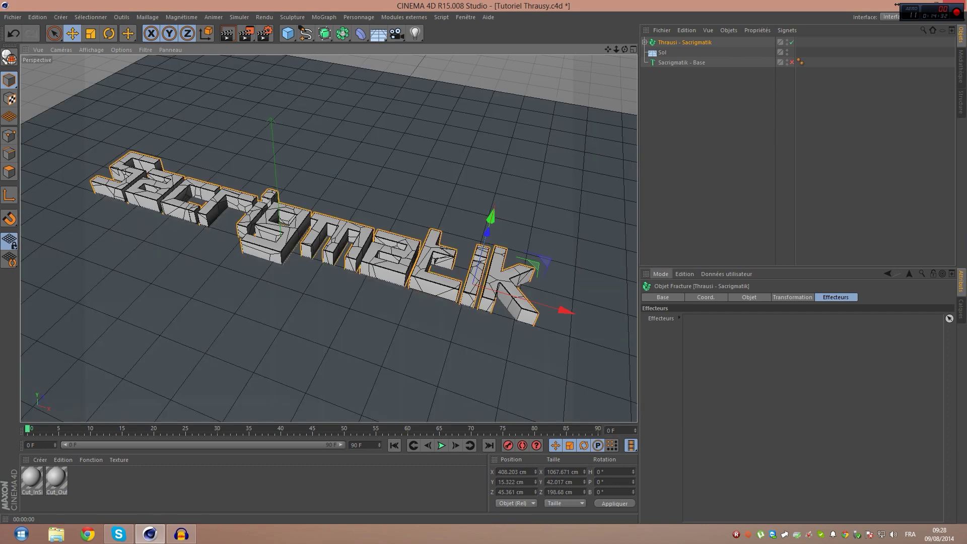
scroll(328, 238, up, 3)
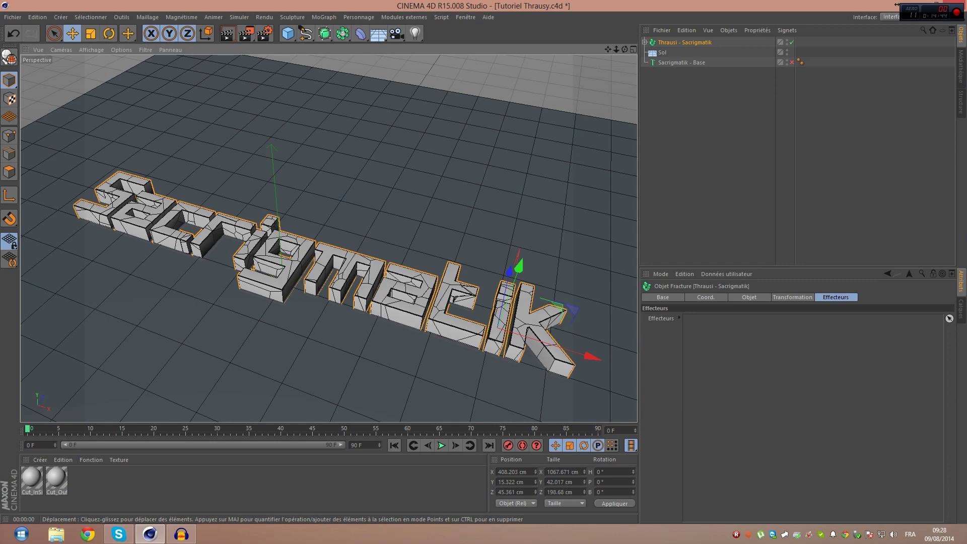
scroll(329, 239, down, 5)
scroll(329, 238, up, 2)
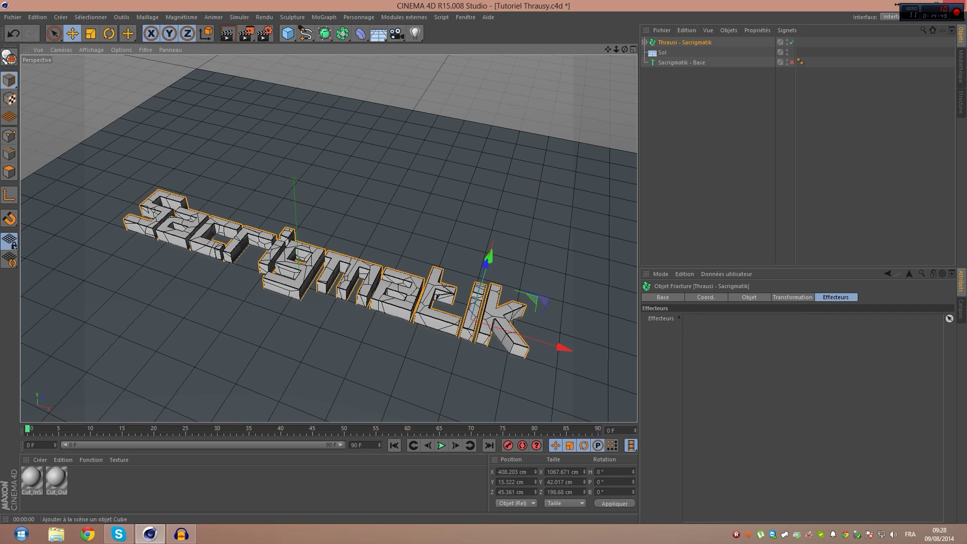
Add a Randomisation effector to the fractured text and check the effector list and pieces of Thrausi - Sacrigmatik.
click(324, 17)
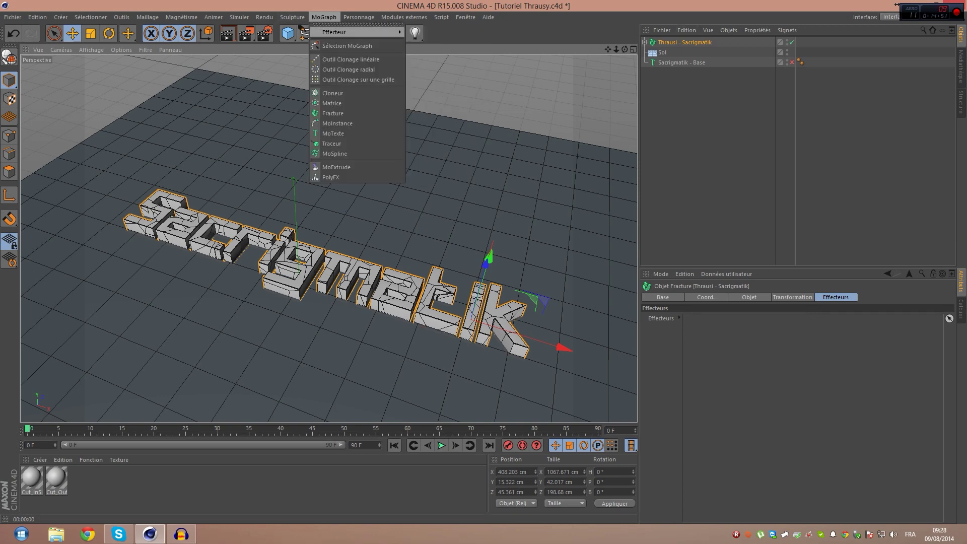
mouse_move(362, 32)
click(448, 110)
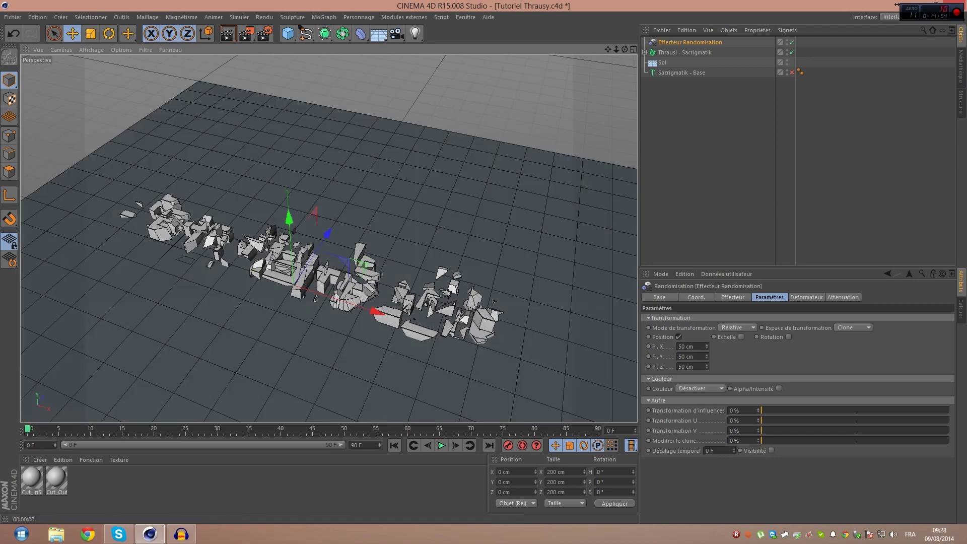
mouse_move(328, 238)
alt+mouse_down()
mouse_move(328, 216)
mouse_move(322, 242)
alt+mouse_up()
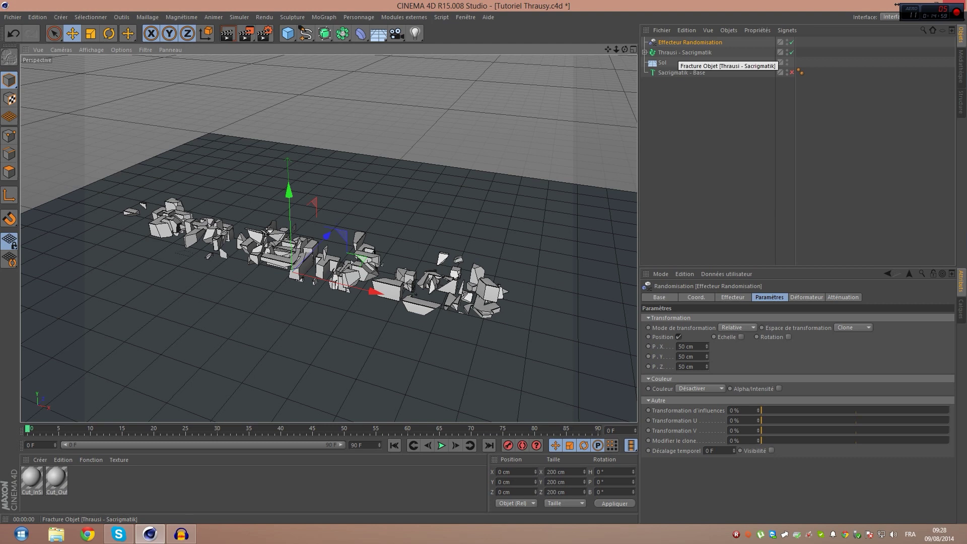
click(677, 53)
click(645, 52)
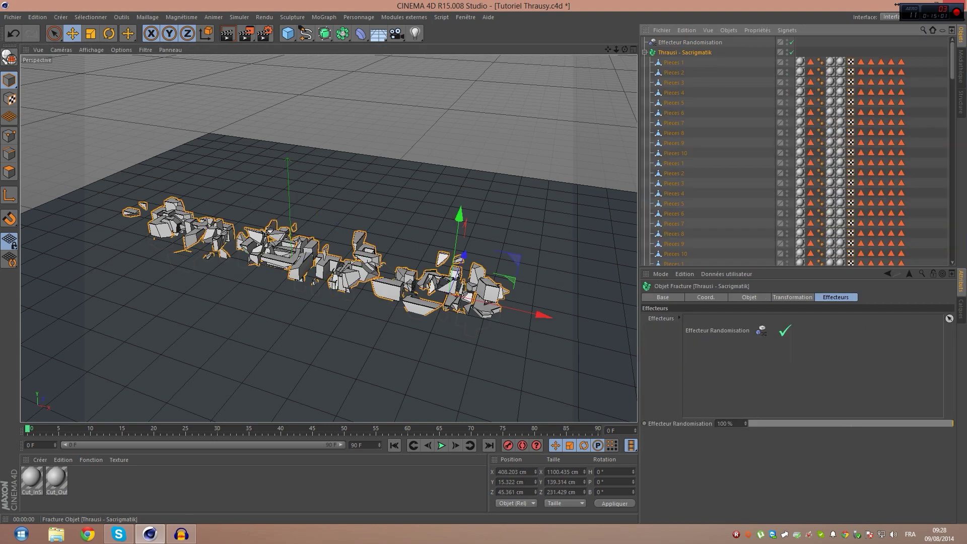
click(645, 53)
Set the falloff shape of the Randomisation effector to Linéaire.
click(690, 42)
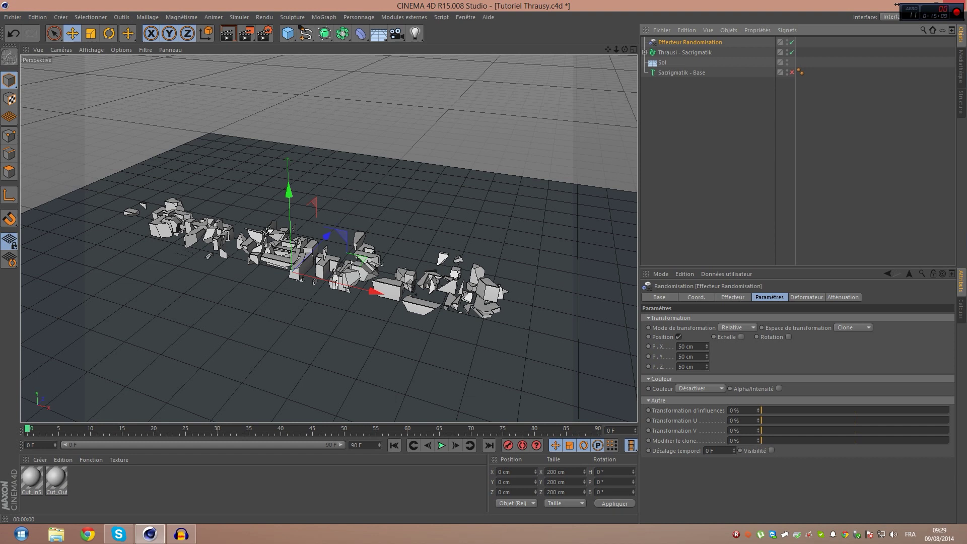
click(693, 346)
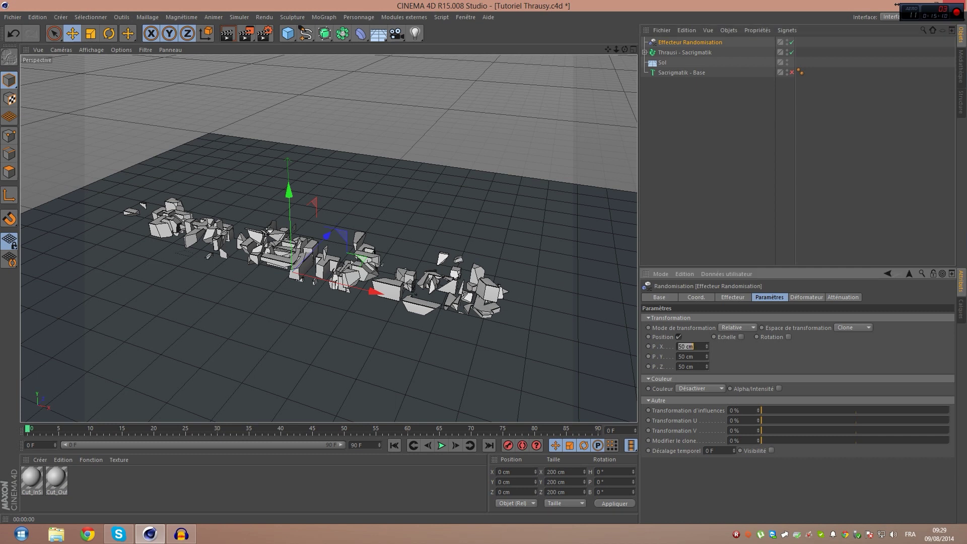
click(843, 297)
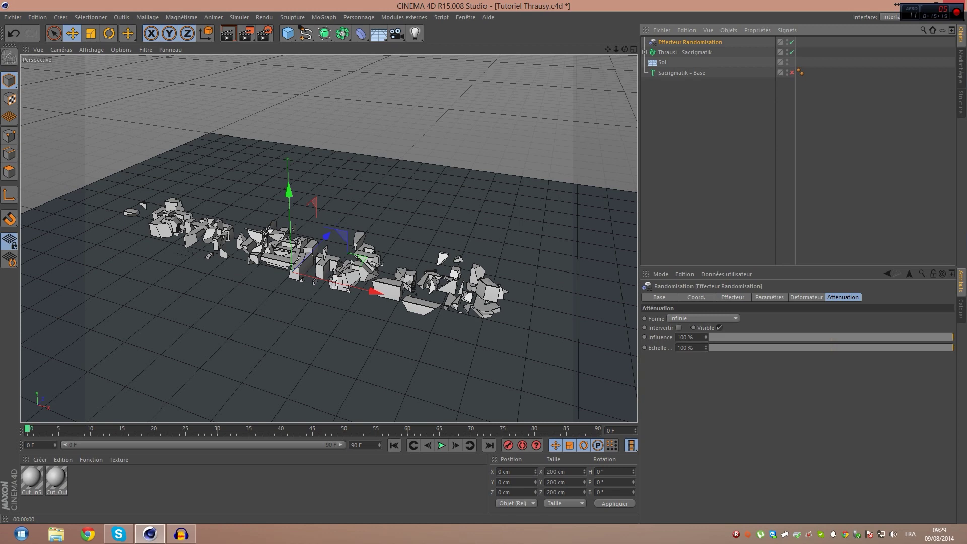
click(702, 319)
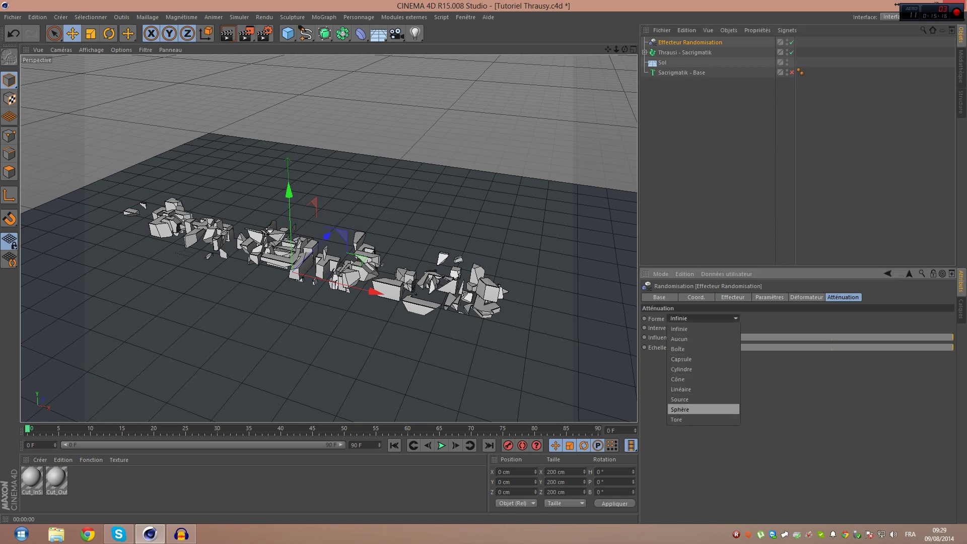
click(681, 389)
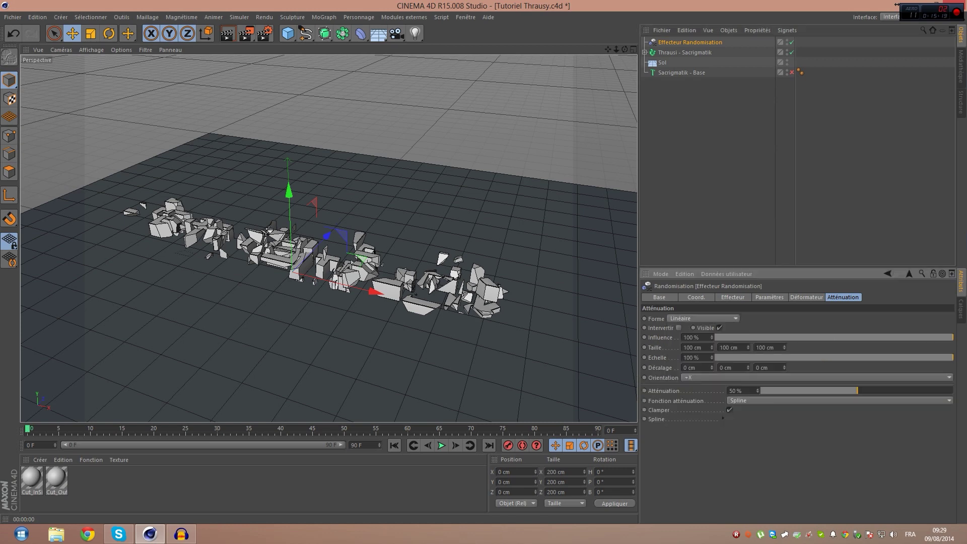
Rotate the Randomisation effector to a heading of -90° and set its Y position to 250 cm.
scroll(381, 259, up, 4)
key(r)
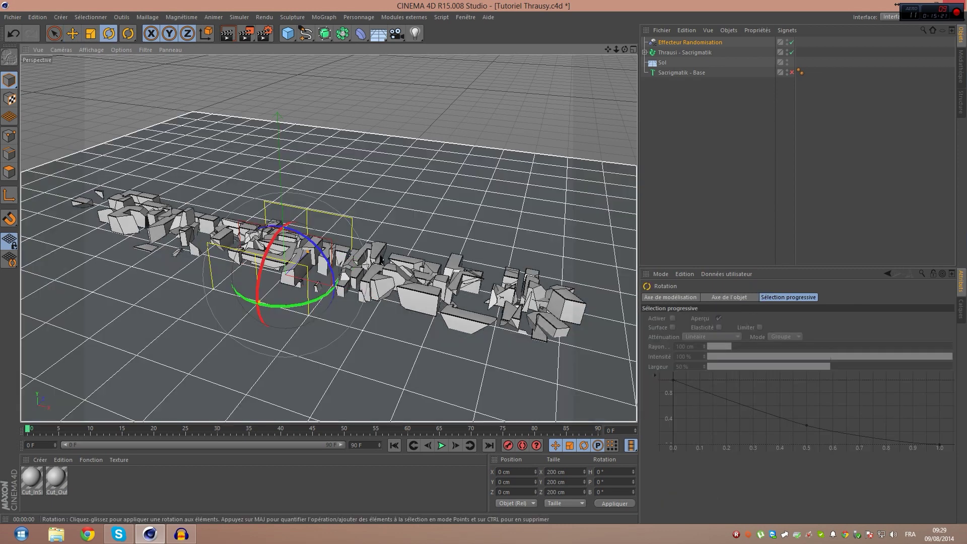
drag(330, 288, 238, 303)
key(e)
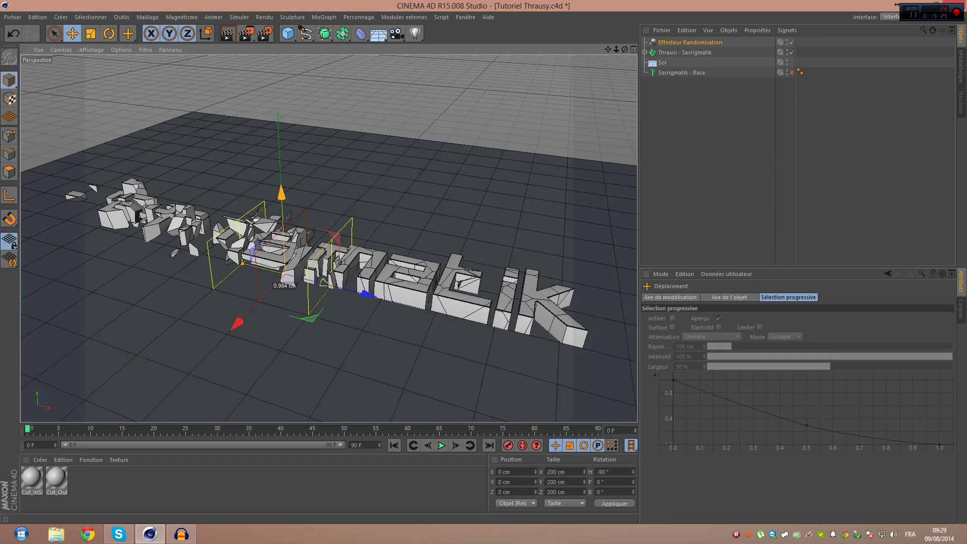
drag(280, 211, 278, 114)
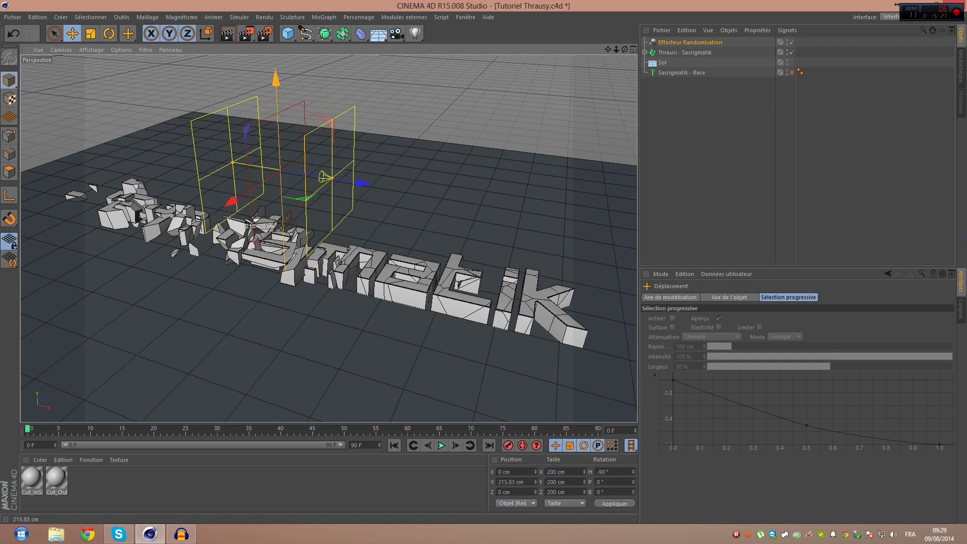
double_click(511, 482)
text(250)
key(Return)
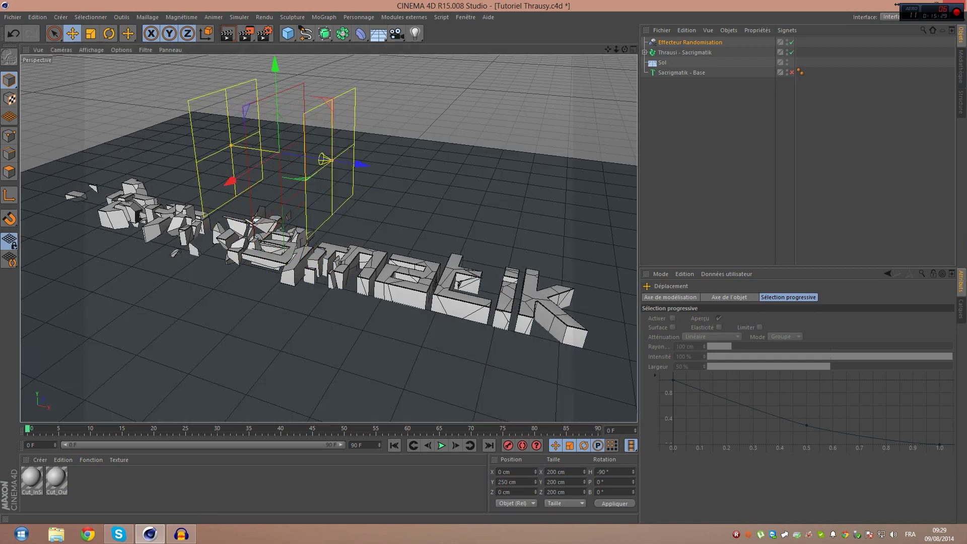
scroll(381, 266, down, 5)
scroll(380, 265, up, 5)
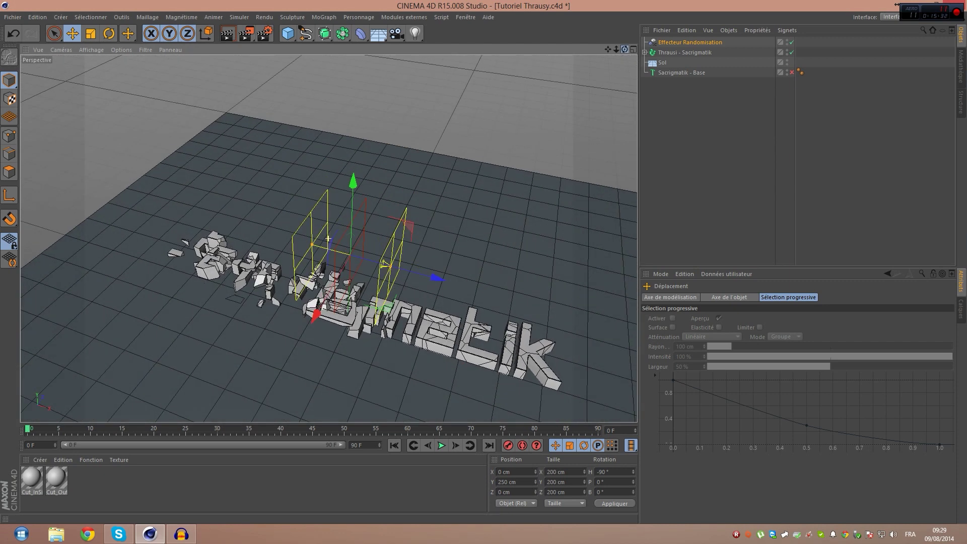
alt+drag(328, 238, 328, 221)
Set the Randomisation effector's P.X position variation to 33 cm.
click(690, 42)
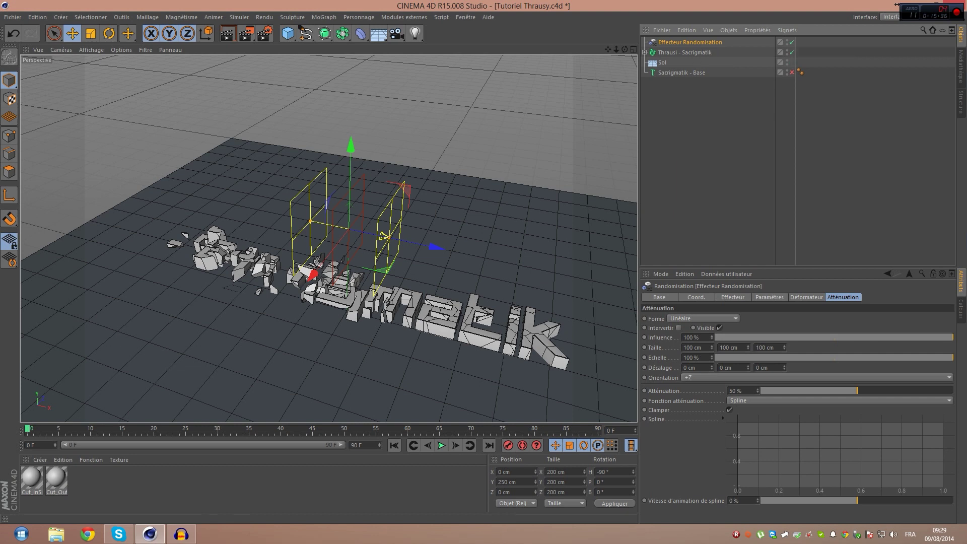
click(733, 297)
click(769, 297)
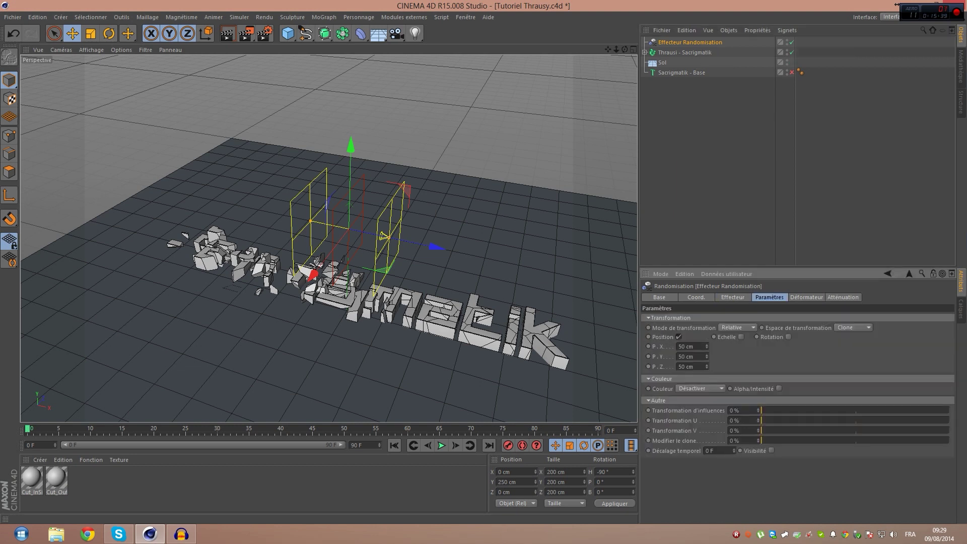
mouse_move(706, 346)
mouse_down()
mouse_move(707, 364)
mouse_move(707, 330)
mouse_move(707, 368)
mouse_move(707, 355)
mouse_up()
Move the Randomisation effector along the text past the last letter, to about 610 cm in X.
alt+drag(433, 272, 491, 207)
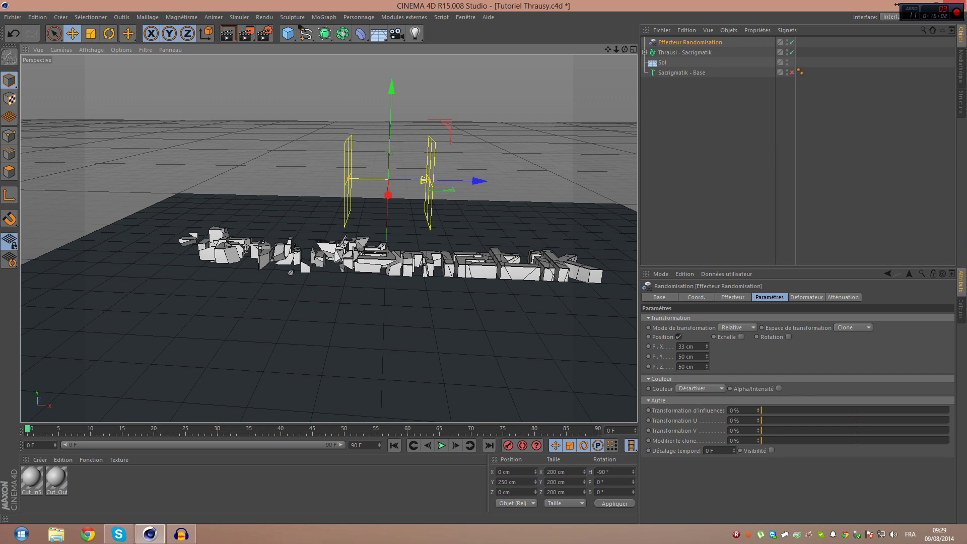
drag(476, 181, 729, 185)
scroll(272, 269, down, 4)
scroll(433, 179, up, 3)
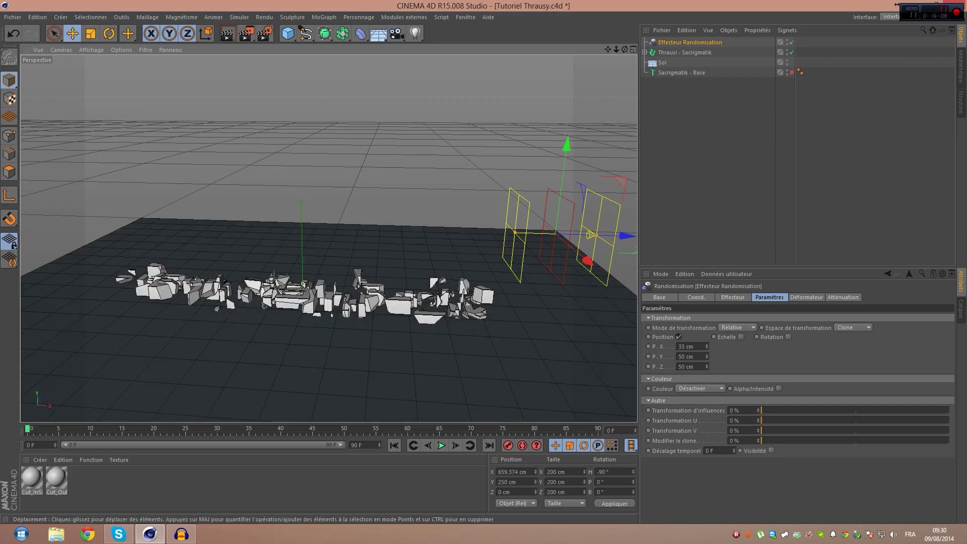
alt+drag(383, 201, 378, 298)
scroll(377, 252, down, 4)
scroll(378, 252, up, 2)
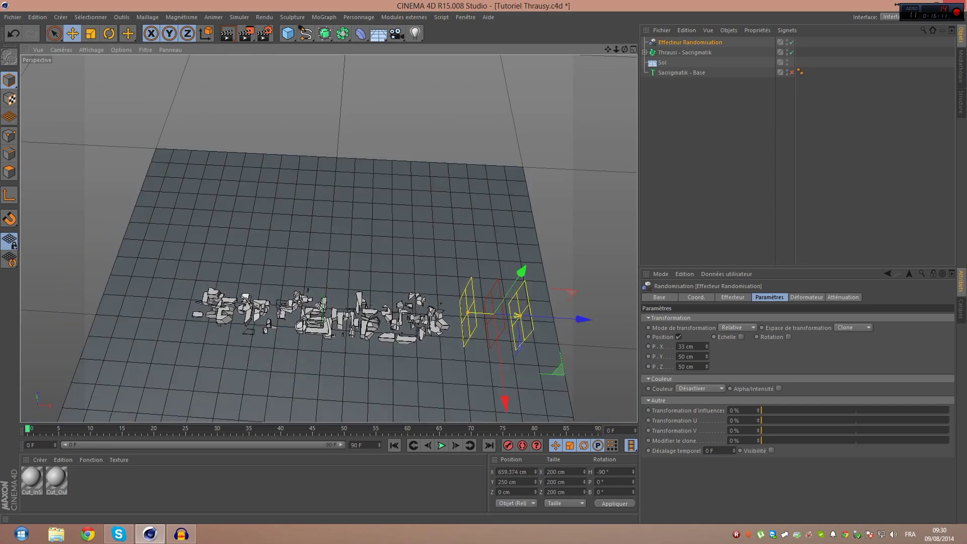
drag(562, 319, 542, 323)
scroll(313, 195, down, 5)
scroll(338, 217, up, 3)
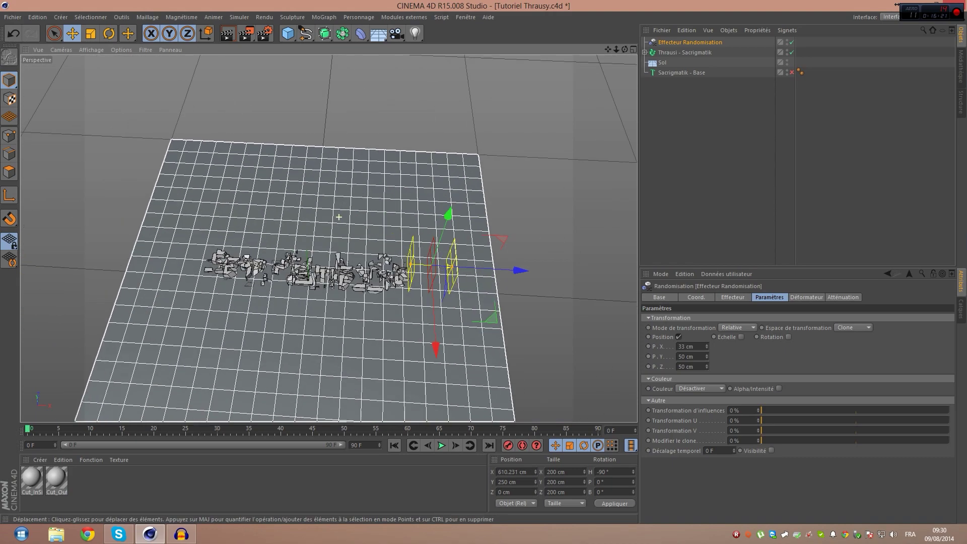
scroll(339, 217, up, 2)
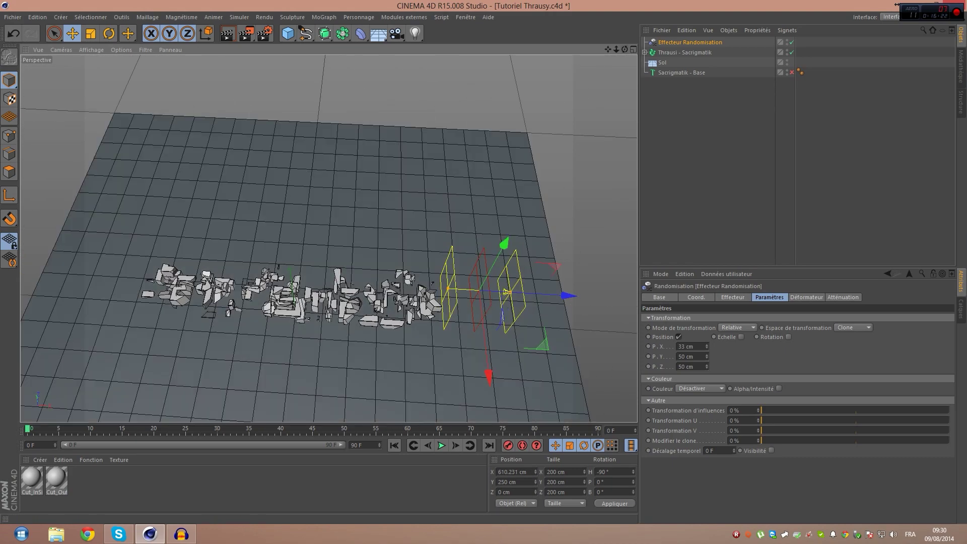
Move the Randomisation effector back over the first letters of the text, to about -72 cm in X.
drag(625, 49, 595, 33)
drag(552, 279, 336, 242)
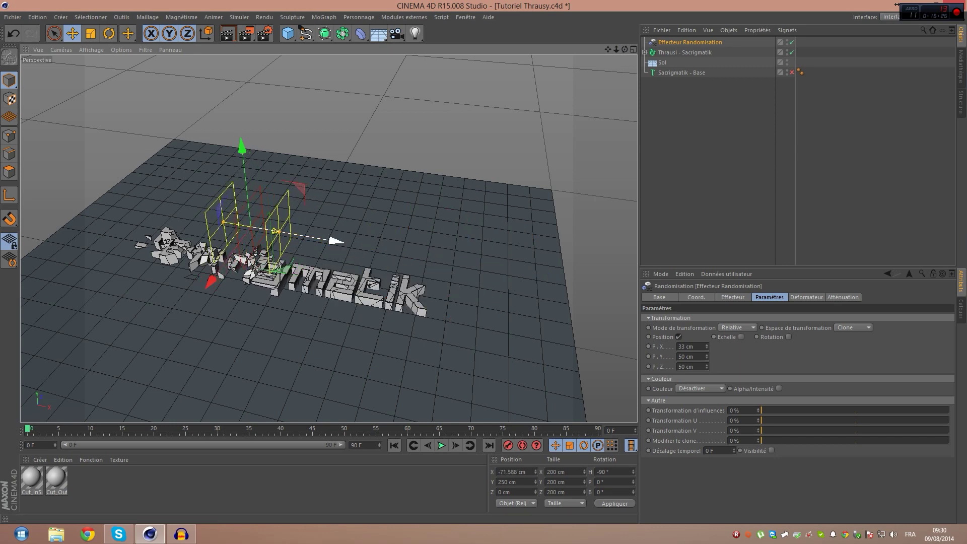
scroll(353, 211, down, 4)
scroll(247, 202, up, 5)
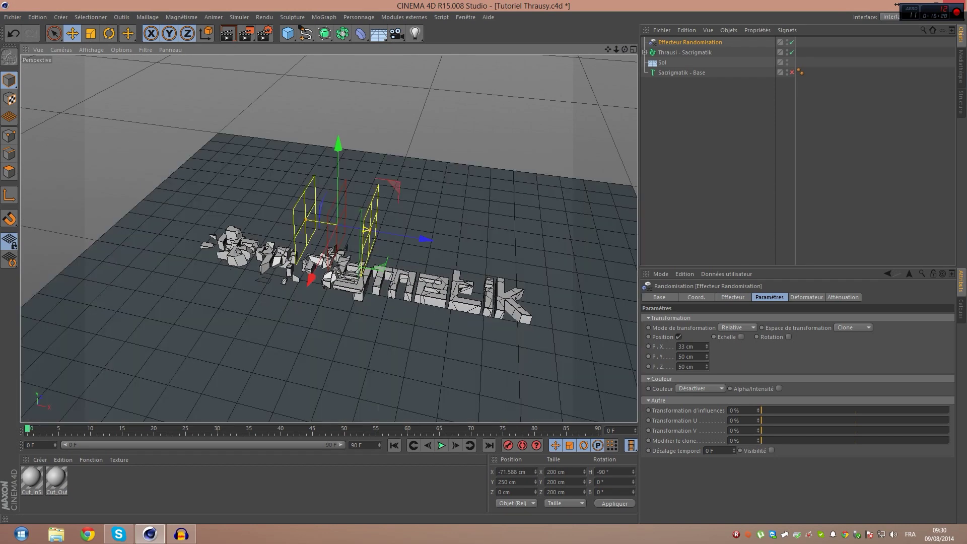
Reset the Randomisation effector's X position to 0 cm and set its Y position to 80000 cm.
right_click(536, 472)
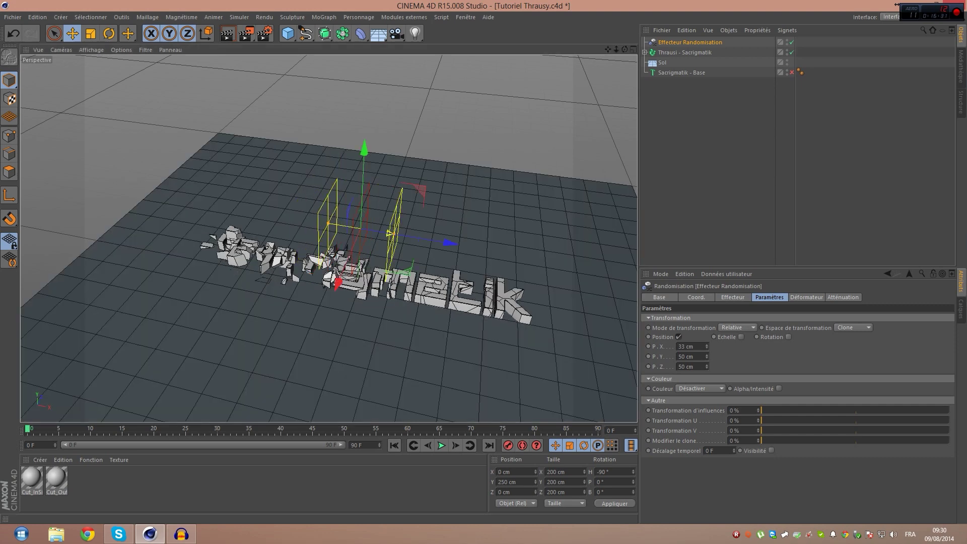
double_click(507, 482)
text(0)
key(Return)
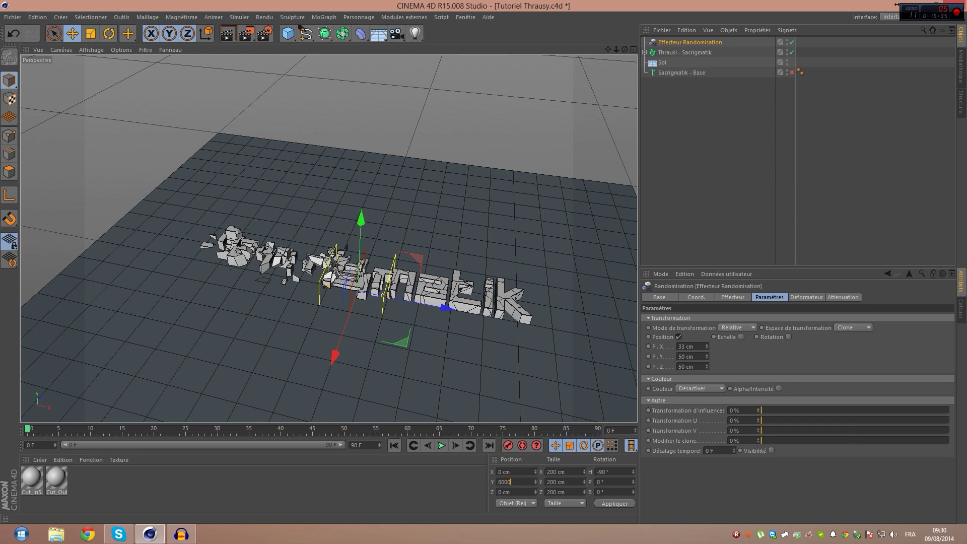
key(Return)
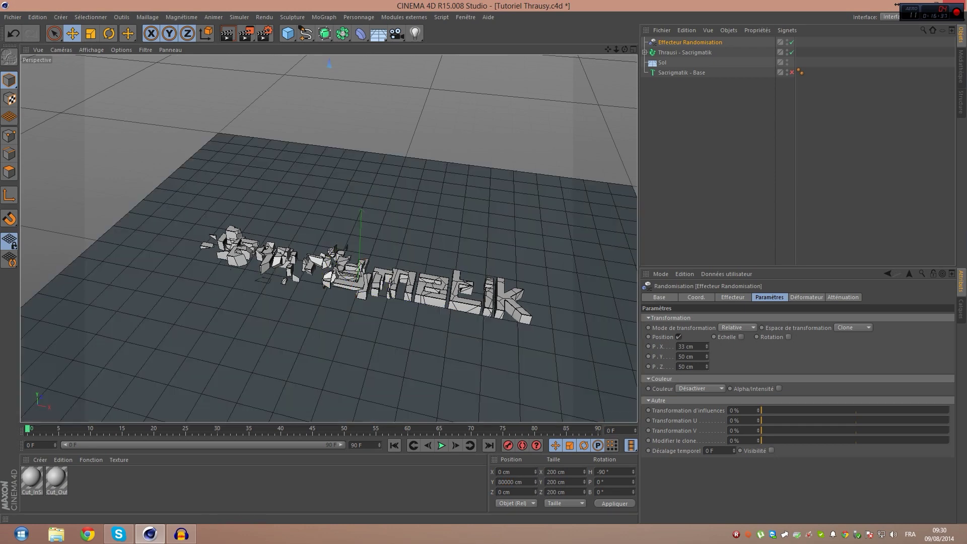
Set the Randomisation effector's Y position to 250 cm.
double_click(506, 482)
text(250)
key(Return)
drag(449, 242, 469, 246)
key(ctrl+z)
alt+drag(374, 216, 388, 227)
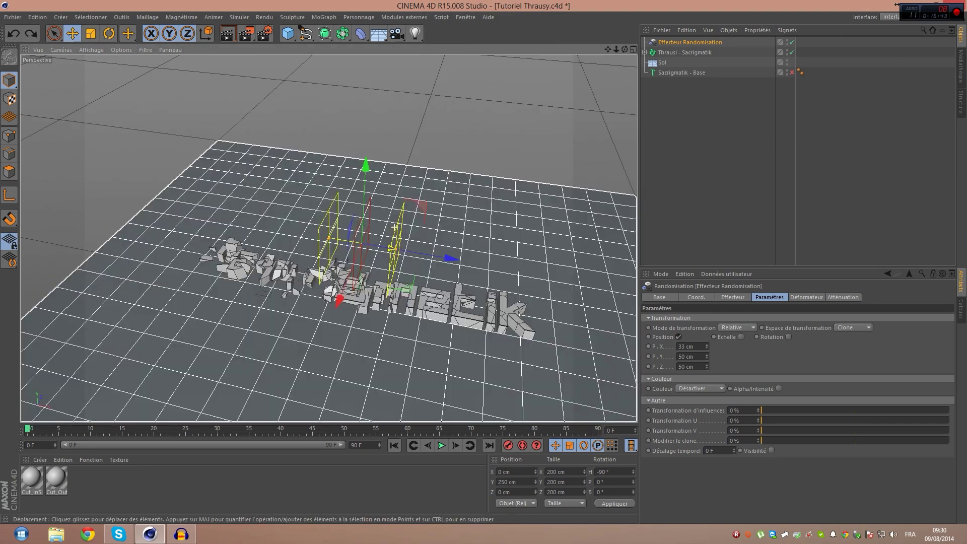
scroll(374, 217, up, 3)
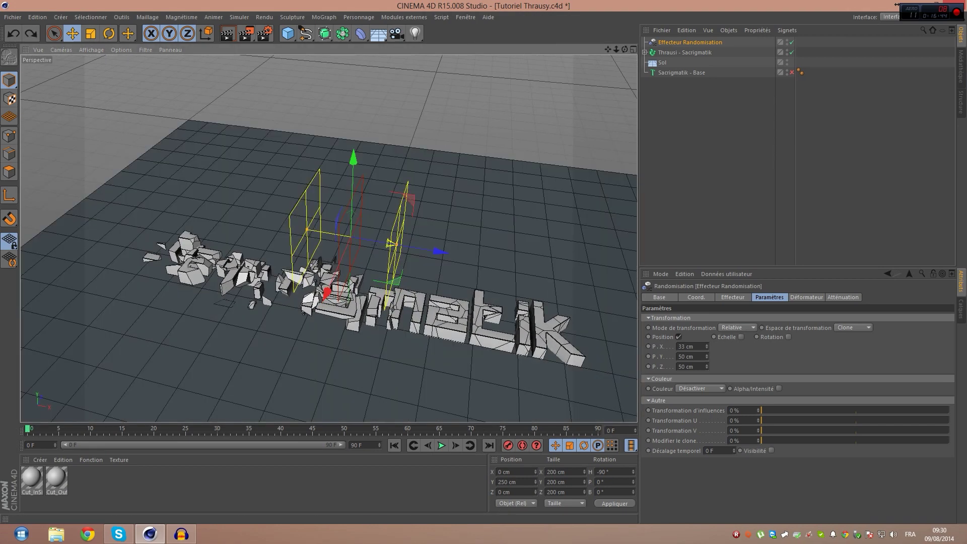
Set the Randomisation effector's P.X position variation to -100 cm.
click(690, 43)
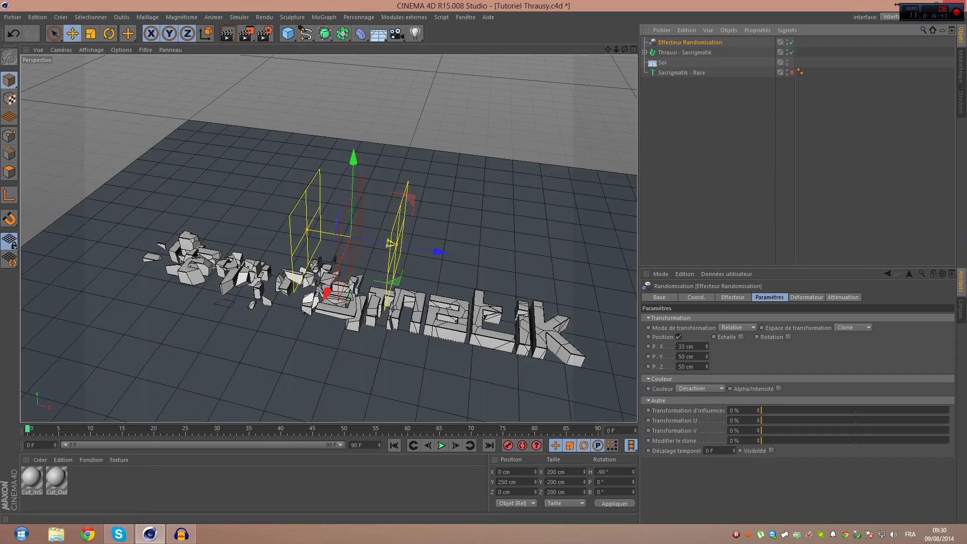
click(694, 346)
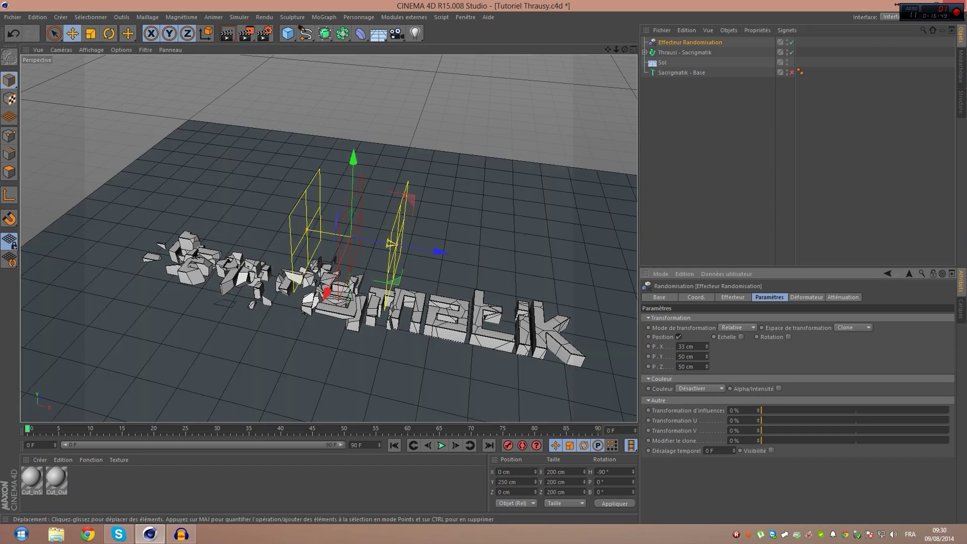
drag(625, 49, 630, 101)
scroll(436, 82, down, 2)
scroll(411, 213, up, 2)
scroll(411, 213, up, 2)
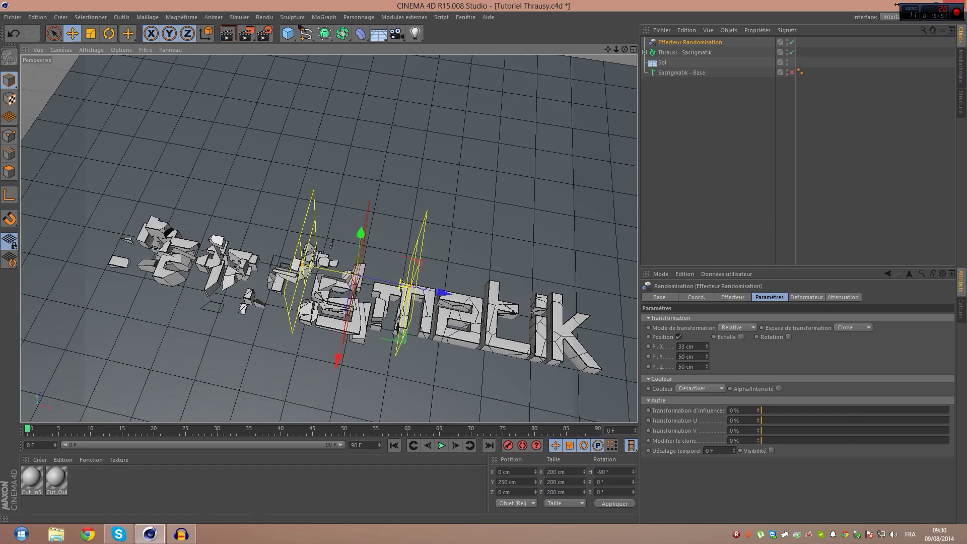
mouse_move(707, 346)
mouse_down()
mouse_move(707, 323)
mouse_move(707, 390)
mouse_move(670, 347)
mouse_up()
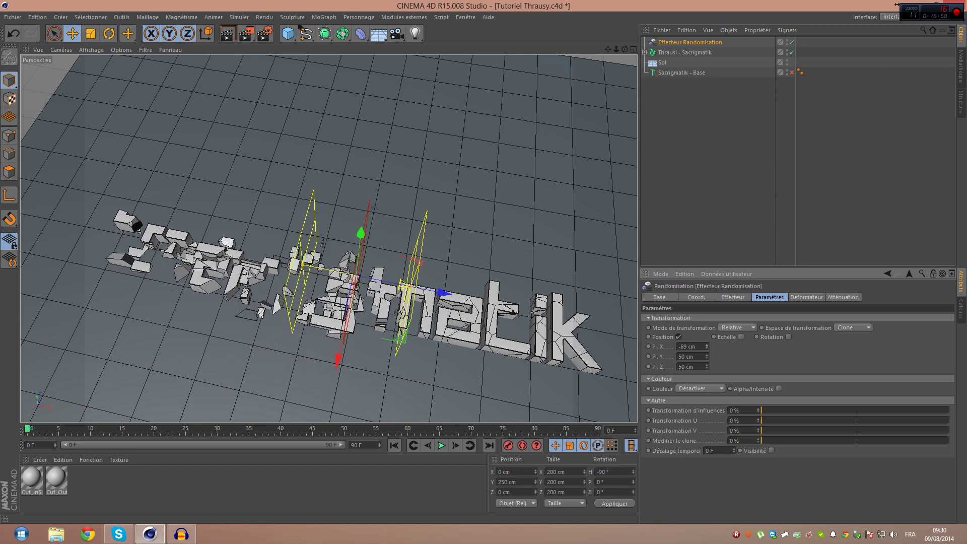
double_click(694, 346)
text(-100)
key(Return)
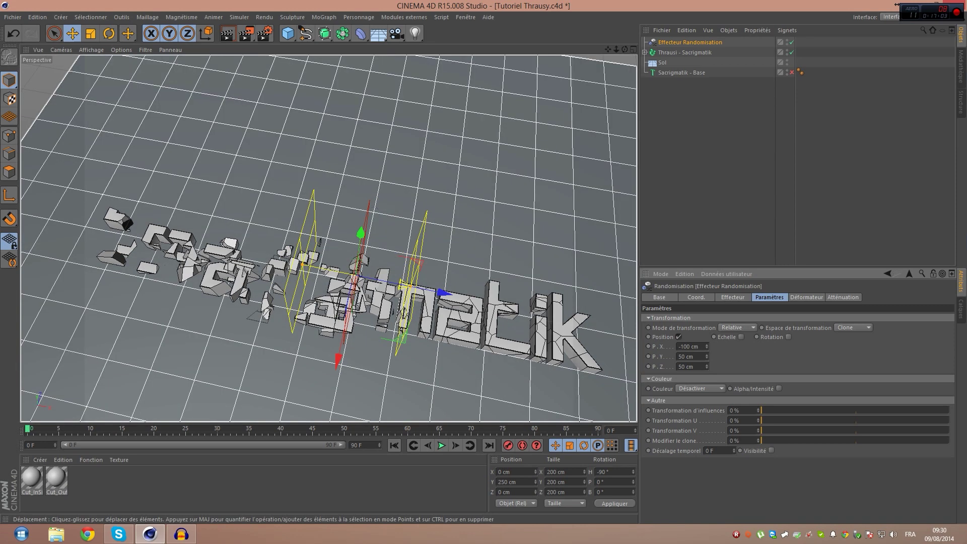
Nudge the Randomisation effector to about 13 cm in X and set its P.Y position variation to 150 cm.
mouse_move(445, 292)
mouse_down()
mouse_move(196, 243)
mouse_move(448, 292)
mouse_up()
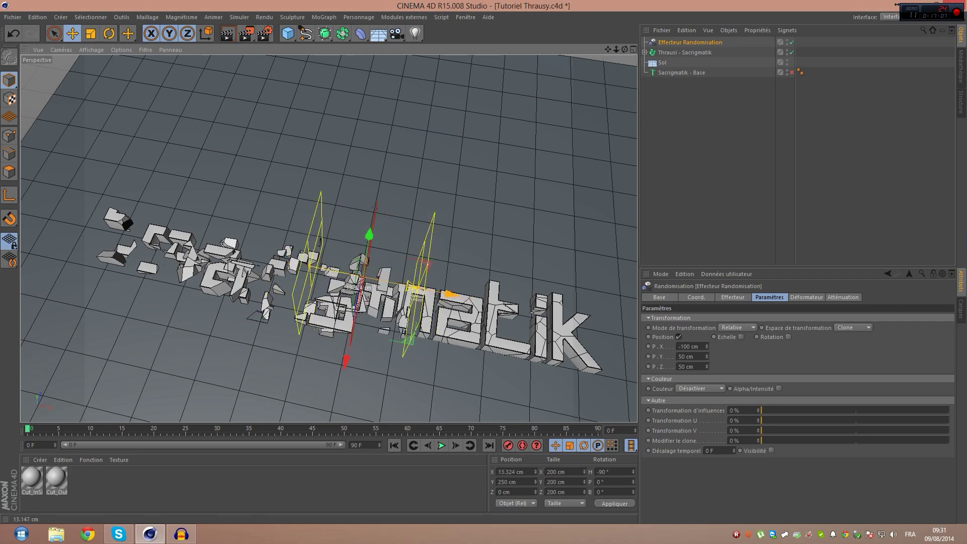
click(688, 357)
text(100)
key(Return)
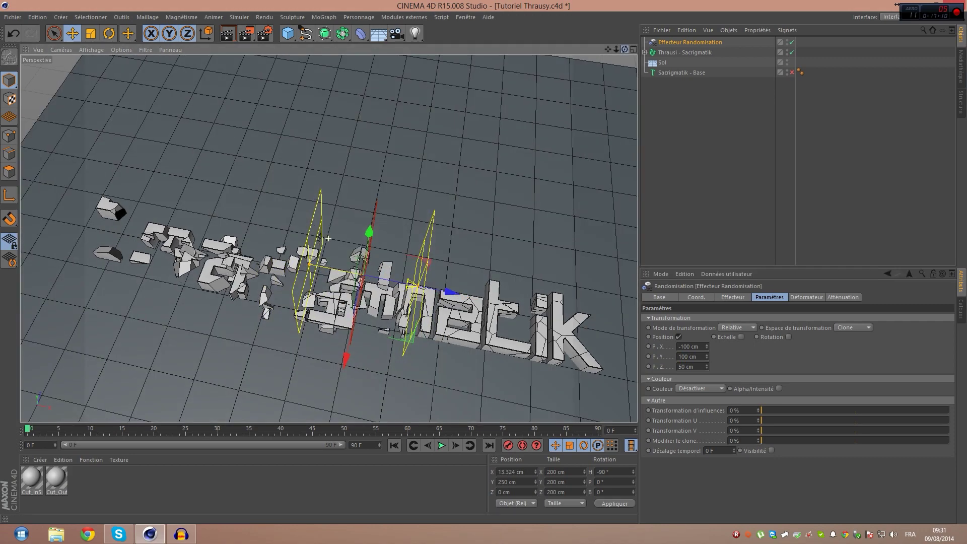
drag(625, 49, 625, 23)
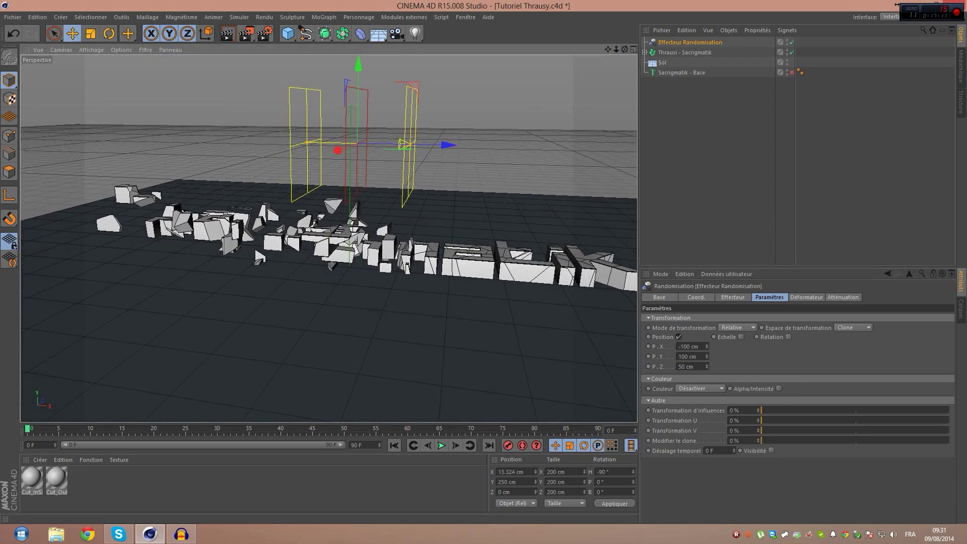
drag(707, 356, 707, 325)
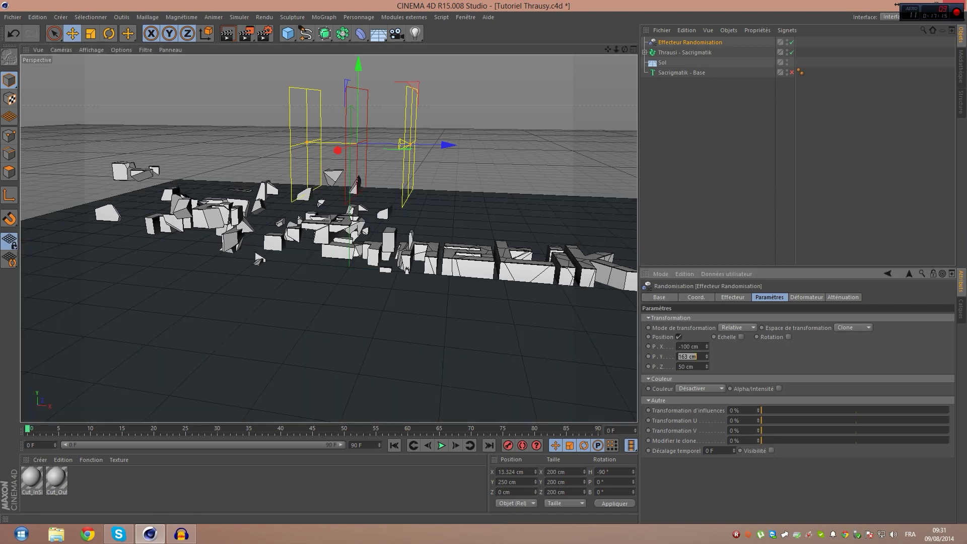
key(Return)
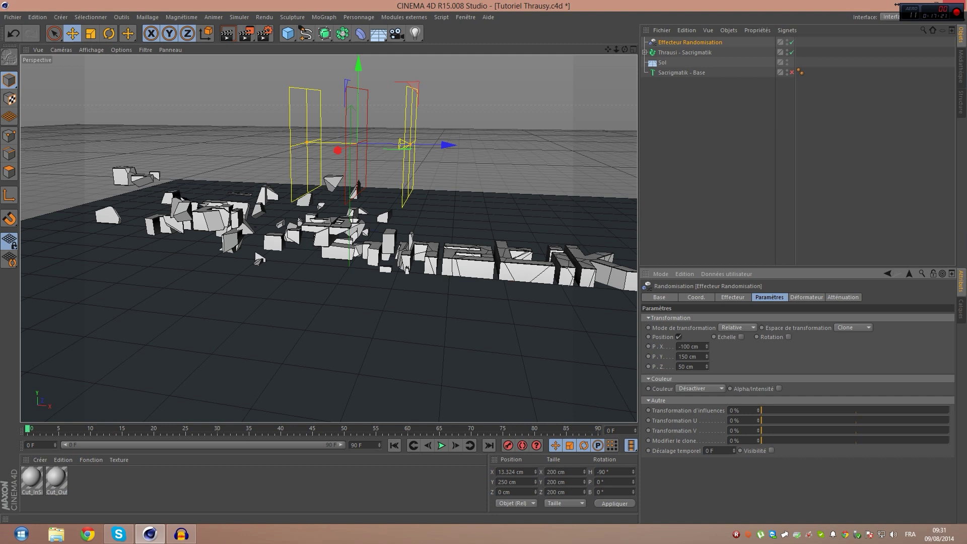
Set the Randomisation effector's P.Z position variation to 150 cm.
drag(624, 49, 496, 49)
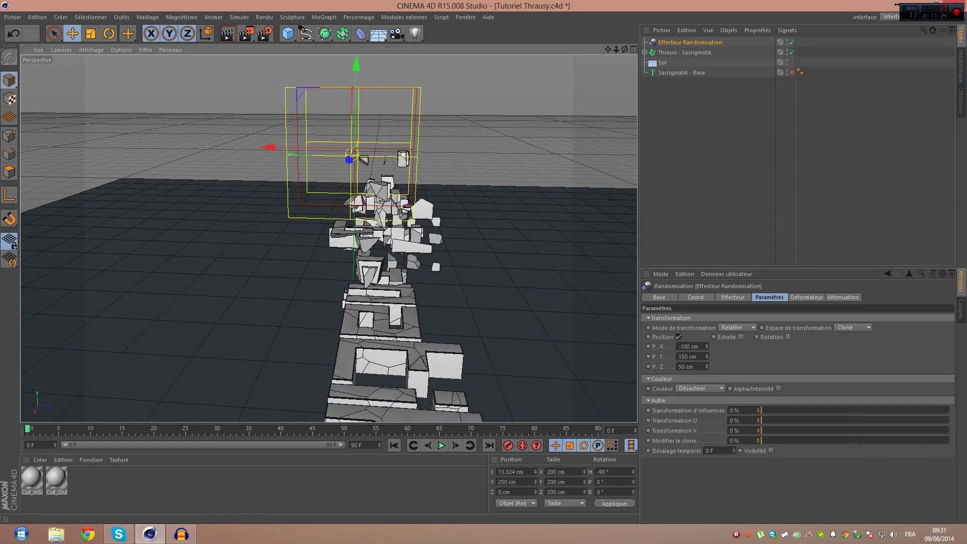
drag(707, 366, 707, 344)
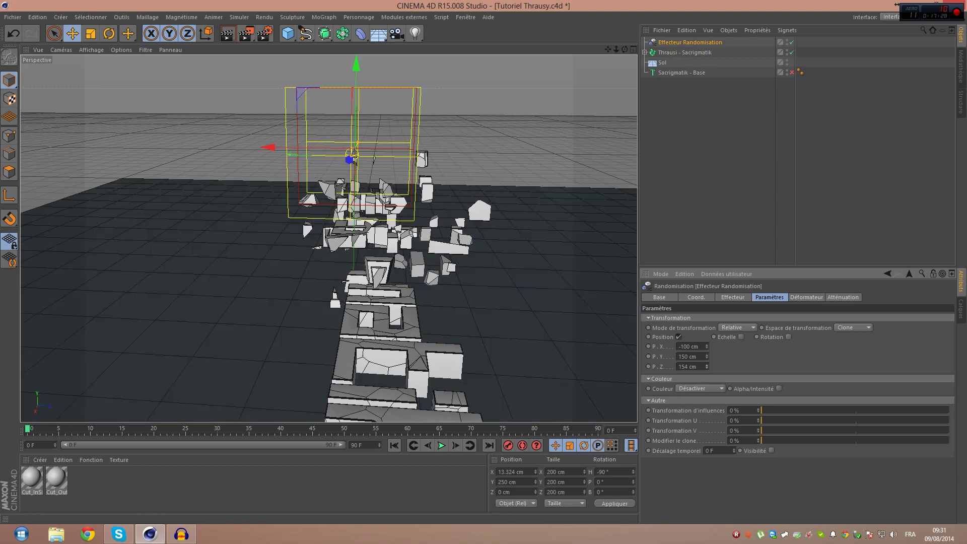
key(Return)
drag(624, 49, 700, 55)
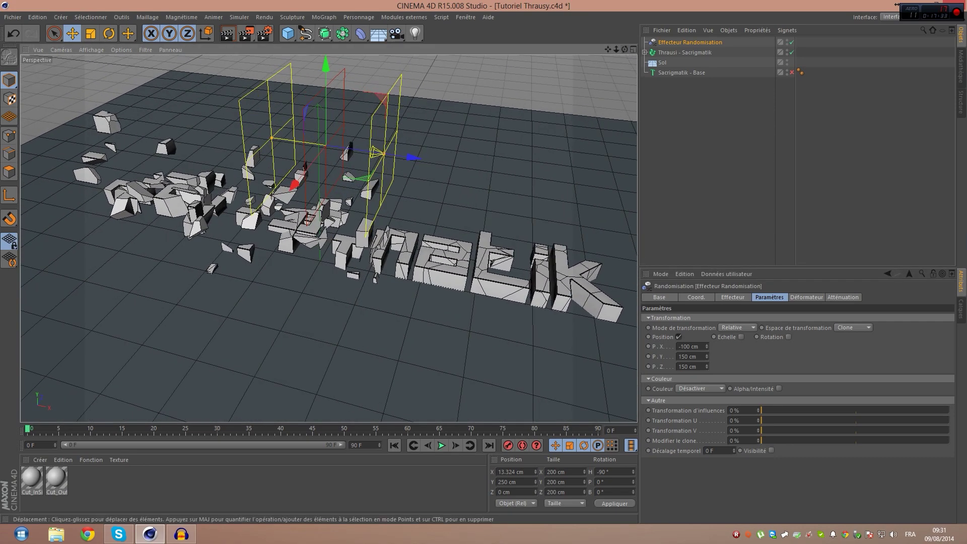
Raise the Thrausi - Sacrigmatik fracture object slightly, to about 19.8 cm in Y.
scroll(411, 325, down, 3)
scroll(416, 135, up, 4)
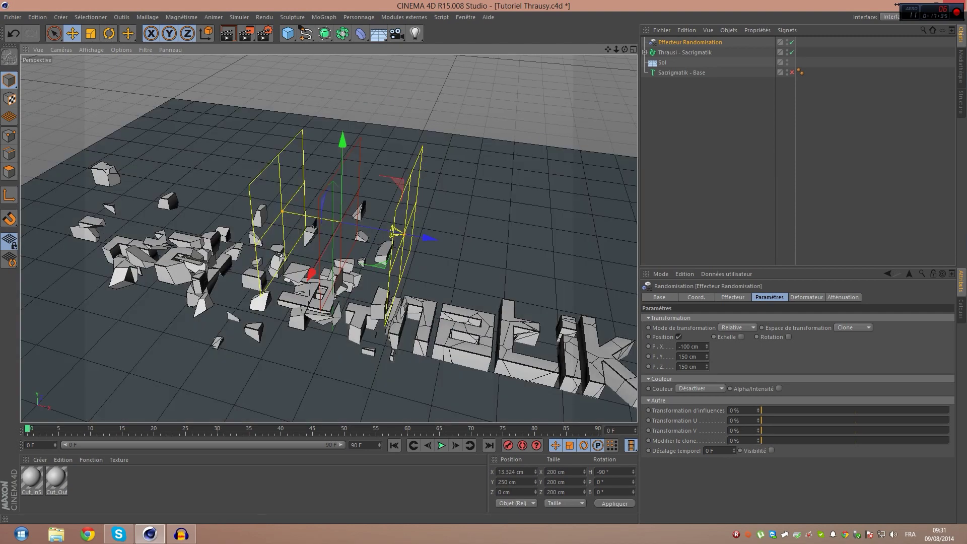
alt+drag(347, 267, 328, 239)
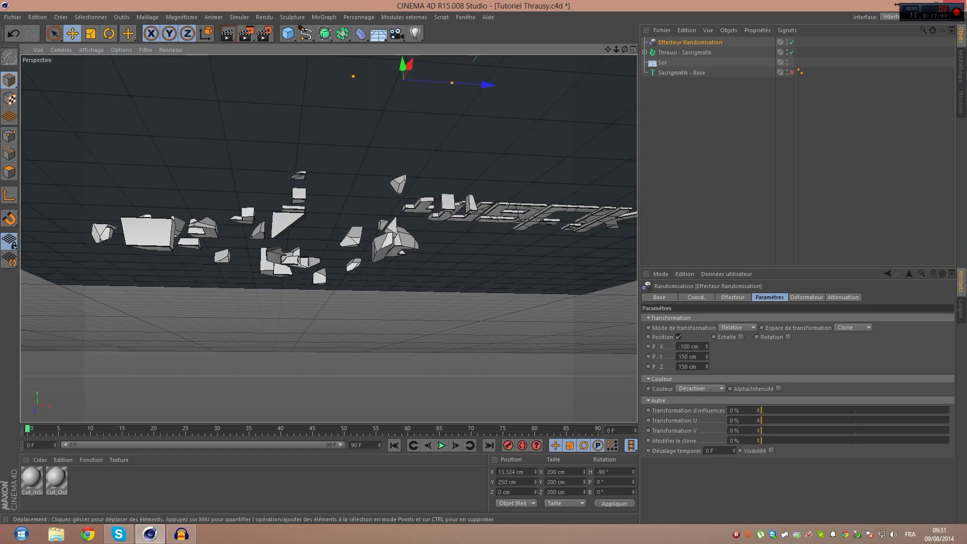
click(684, 53)
mouse_move(450, 174)
alt+mouse_down()
mouse_move(438, 232)
mouse_move(449, 174)
alt+mouse_up()
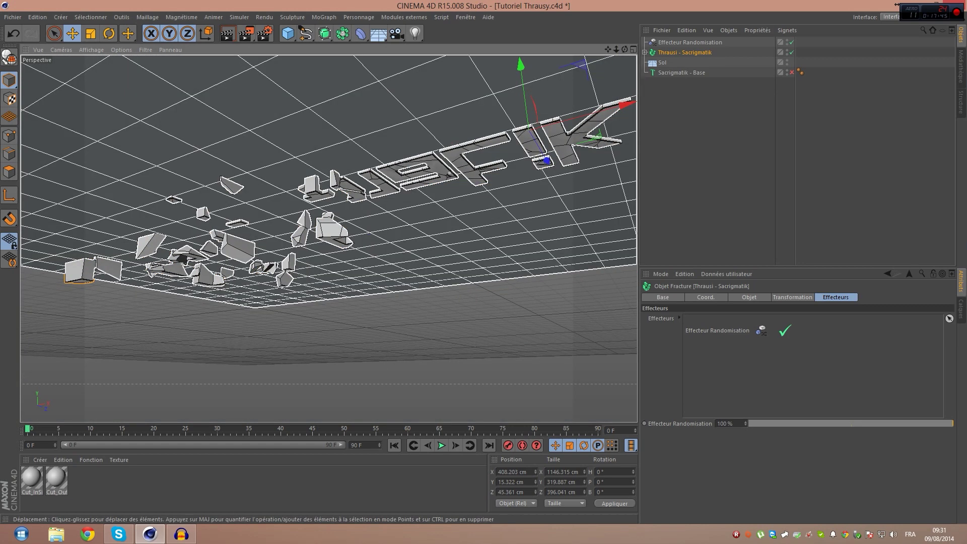
drag(521, 67, 521, 65)
In the front view, raise the fractured text further to about 20.9 cm in Y, aligning its underside with the floor line.
middle_click(449, 171)
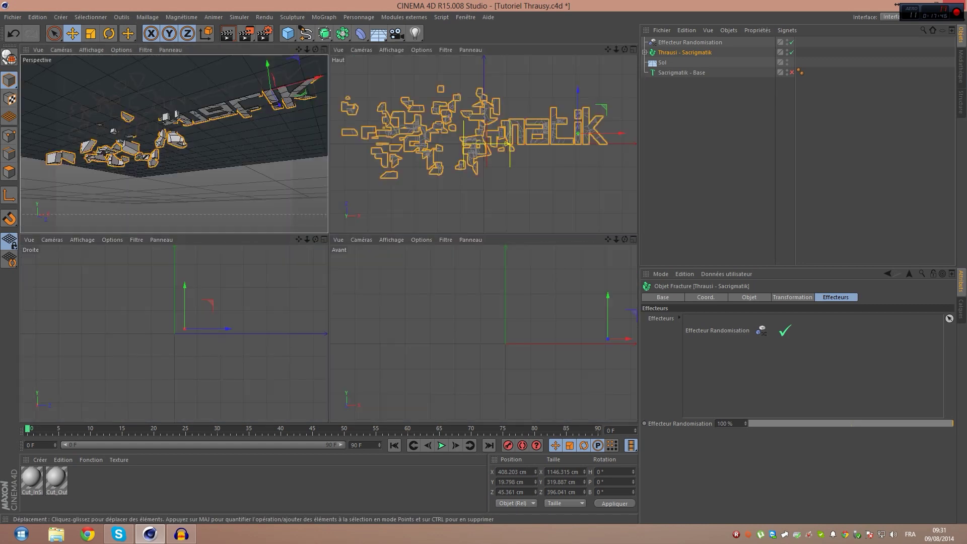
middle_click(505, 275)
scroll(506, 273, down, 3)
scroll(505, 272, up, 6)
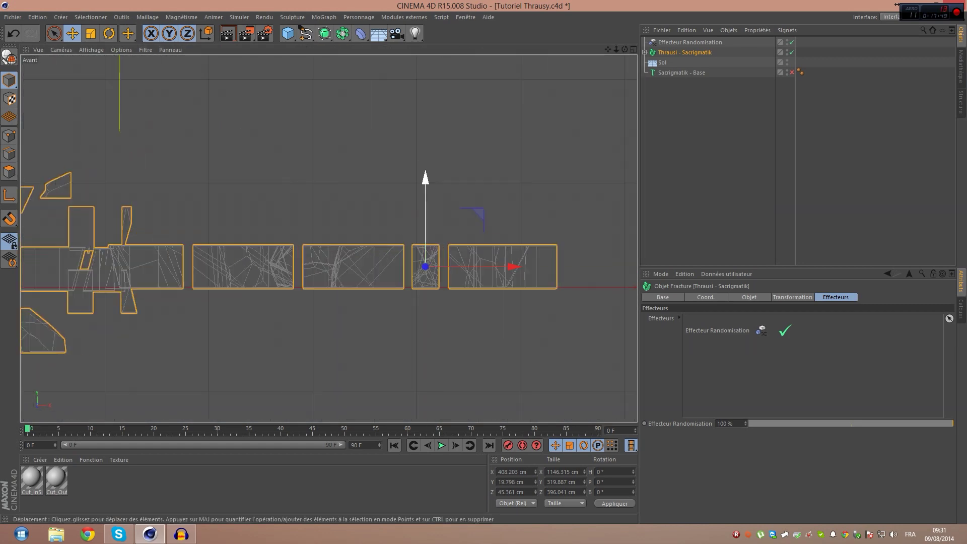
scroll(429, 285, up, 10)
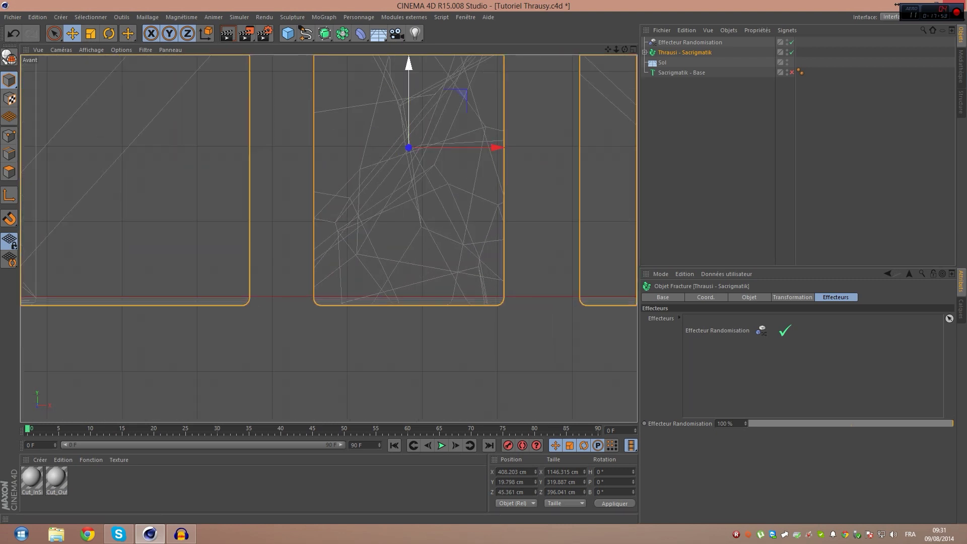
drag(409, 143, 409, 135)
scroll(324, 316, up, 2)
scroll(324, 316, up, 4)
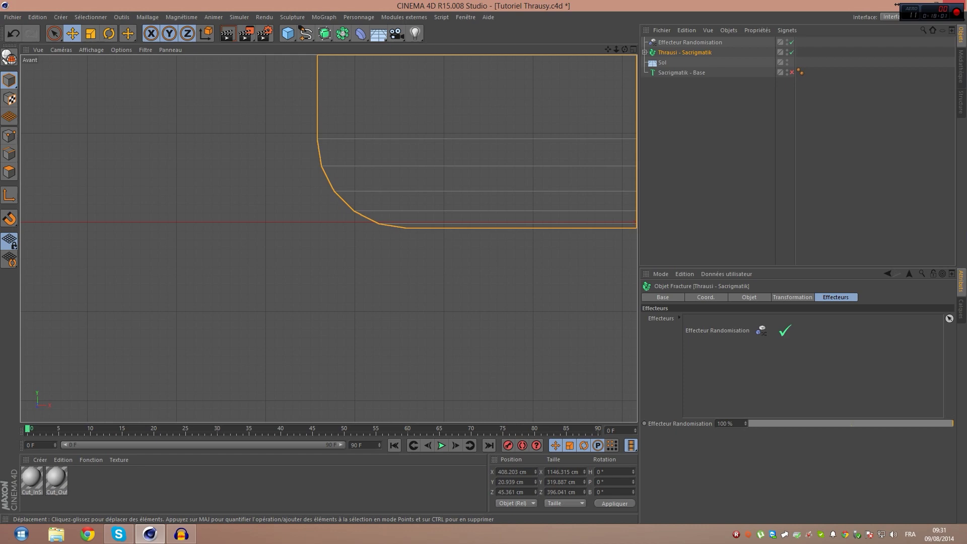
scroll(494, 306, down, 10)
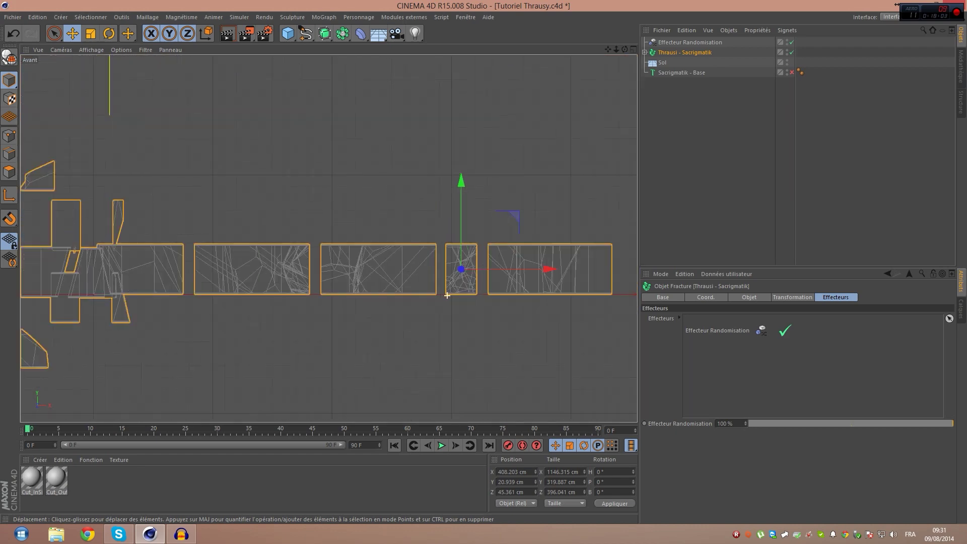
scroll(428, 288, down, 4)
Return to the perspective view and reset the Randomisation effector's X position to 0 cm.
middle_click(393, 272)
middle_click(262, 187)
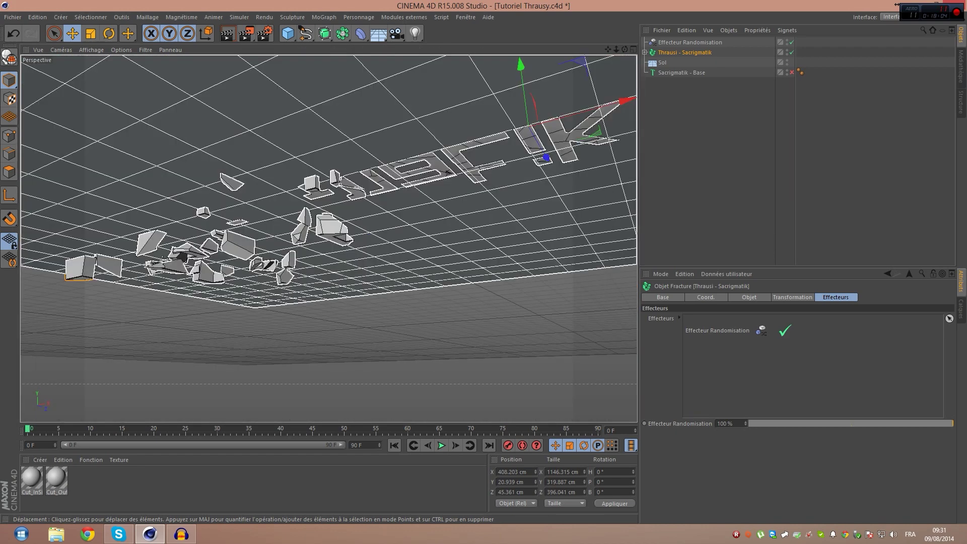
alt+drag(328, 238, 353, 342)
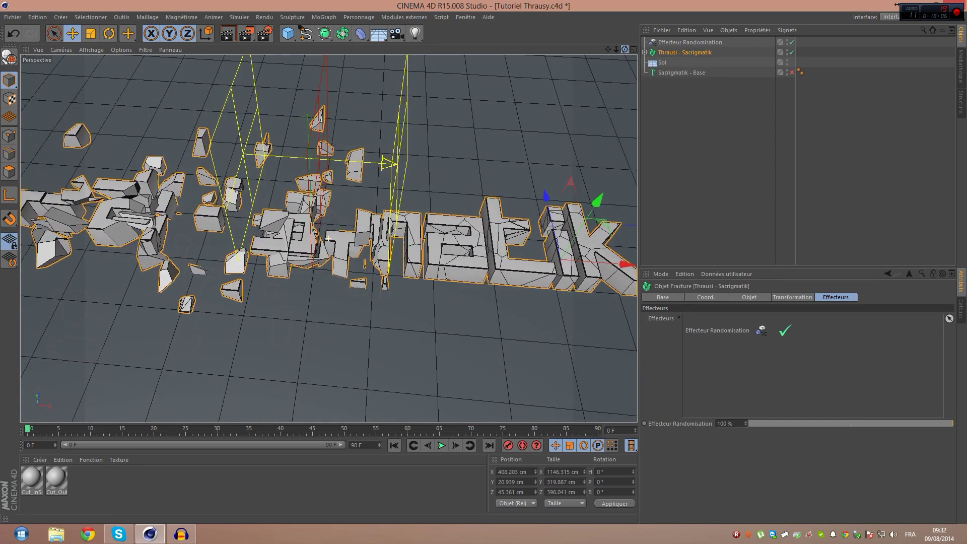
click(690, 42)
scroll(346, 244, down, 5)
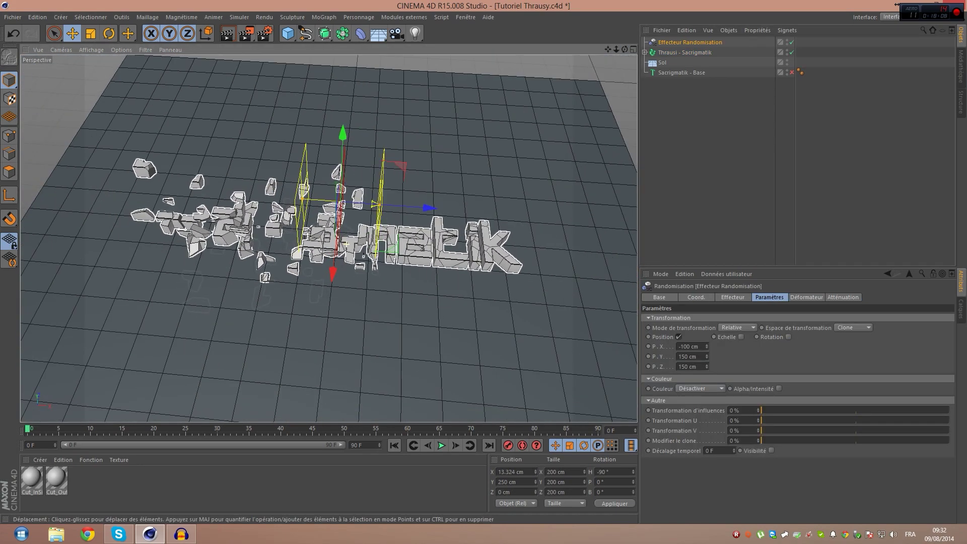
scroll(346, 244, up, 3)
double_click(512, 472)
key(Return)
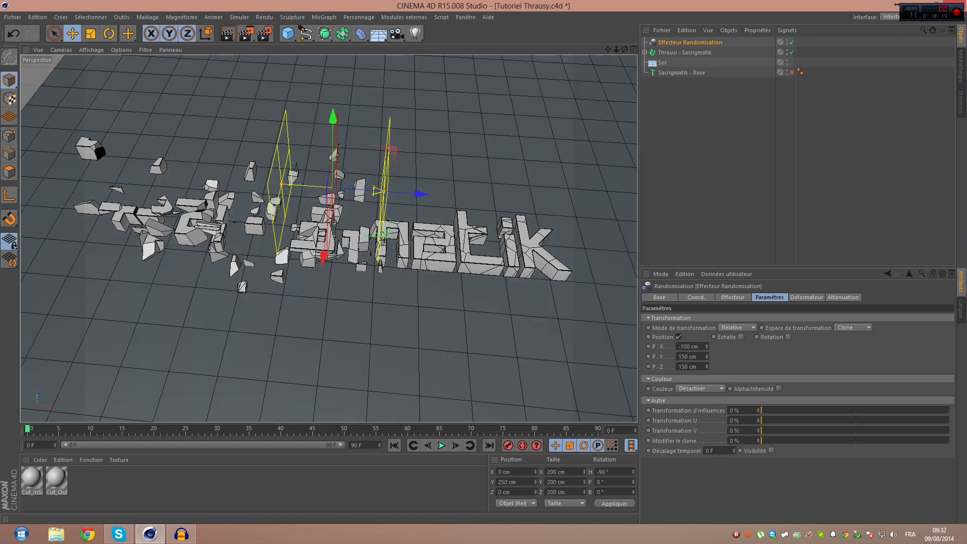
Add a Simple MoGraph effector to the Thrausi - Sacrigmatik fracture object.
click(670, 52)
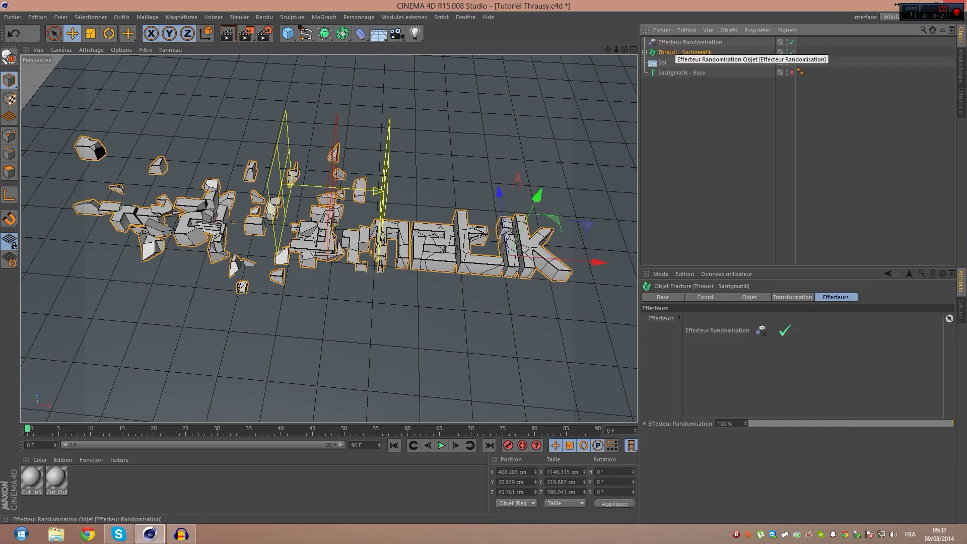
click(324, 18)
mouse_move(333, 33)
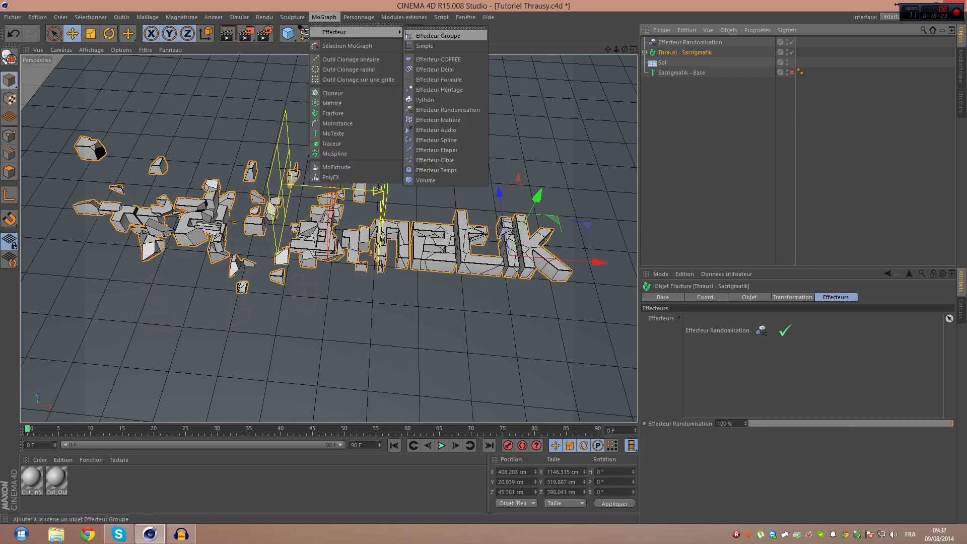
click(428, 46)
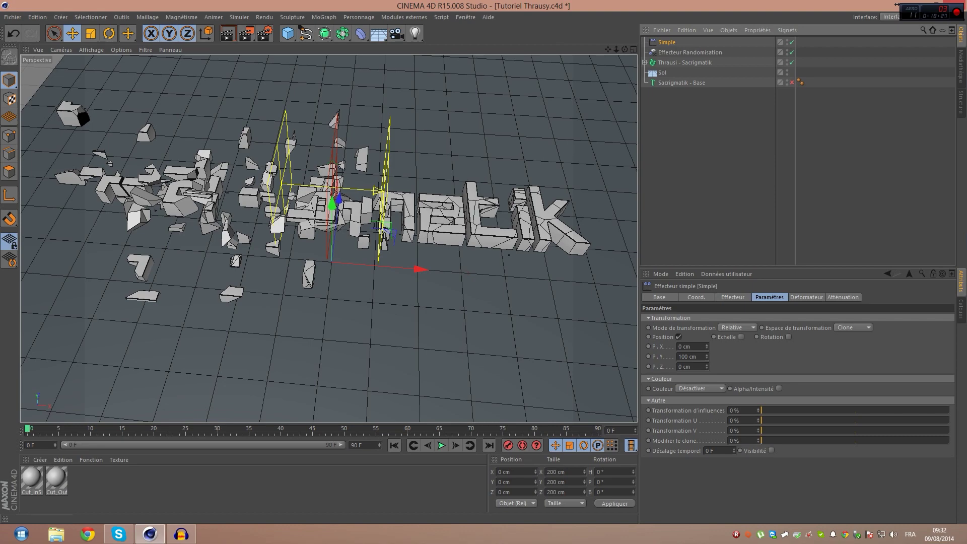
alt+drag(330, 239, 281, 191)
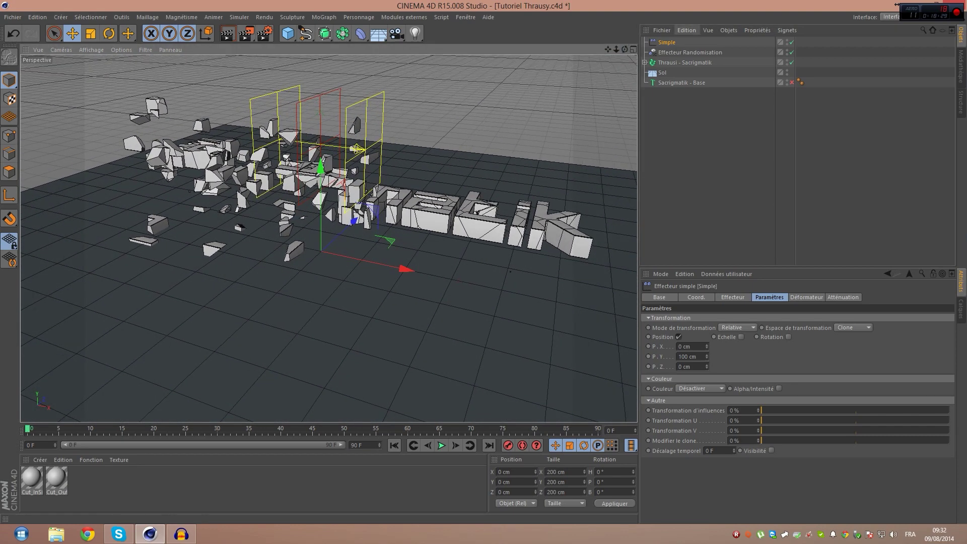
click(667, 42)
scroll(464, 206, down, 2)
scroll(361, 199, up, 4)
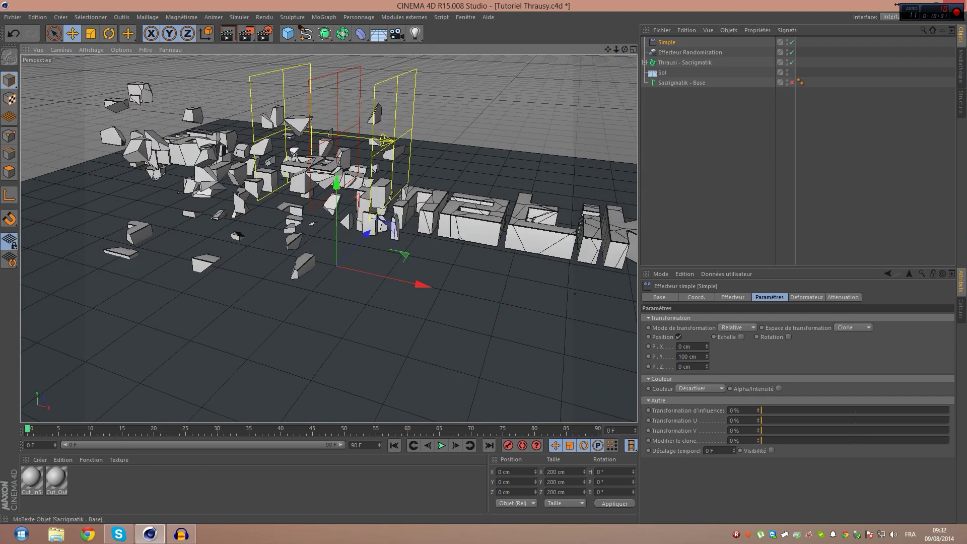
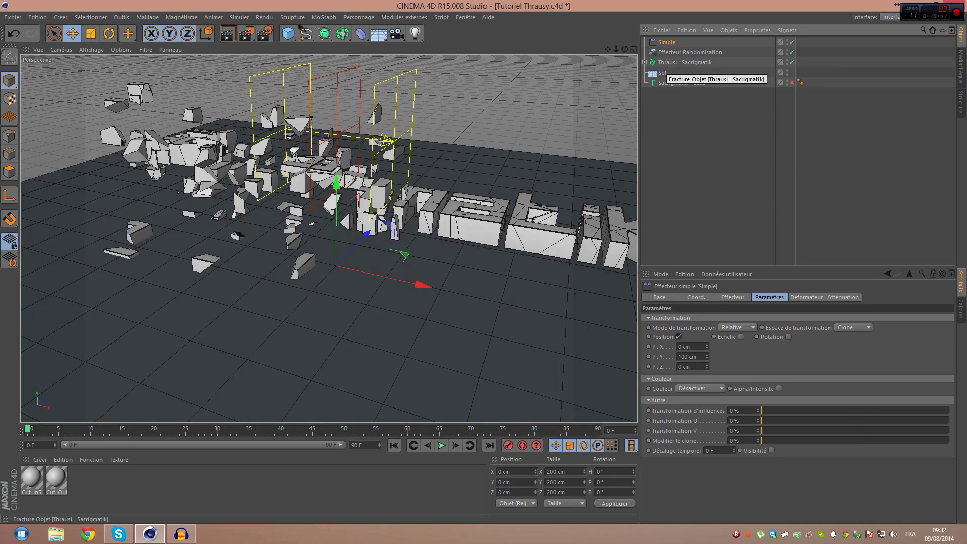
Check the list of effectors assigned to the Thrausi - Sacrigmatik fracture object.
click(694, 63)
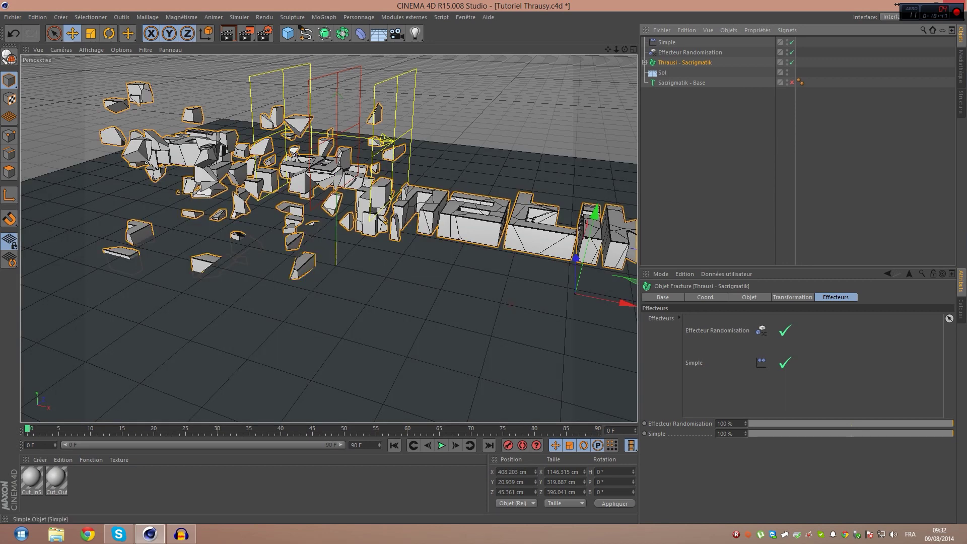
click(667, 43)
click(689, 52)
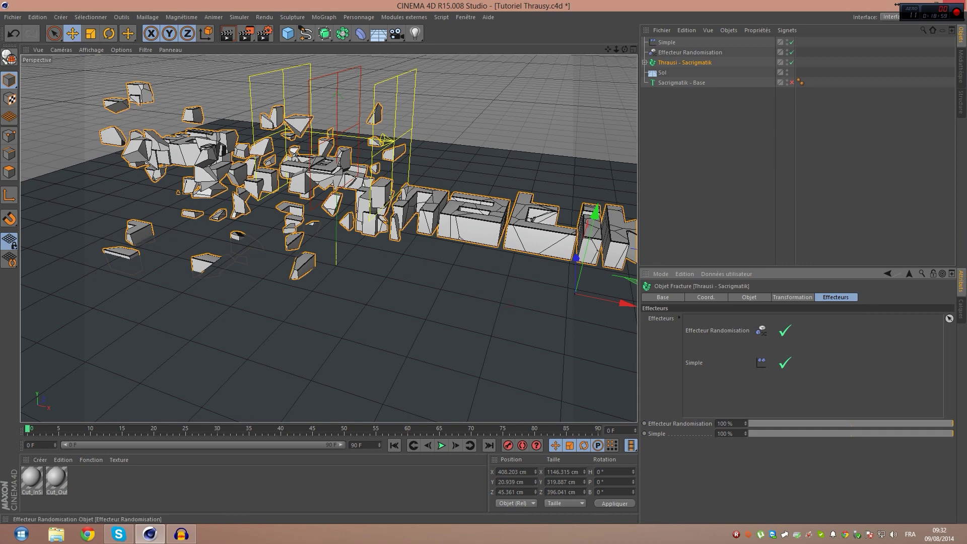
Remove the Simple effector from the Thrausi - Sacrigmatik fracture object's effector list and assign it again.
key(Delete)
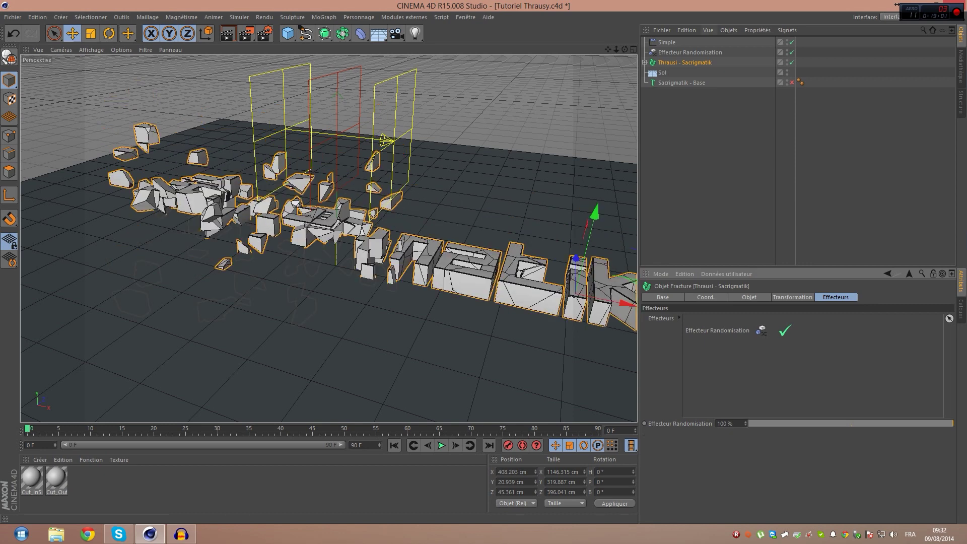
click(666, 42)
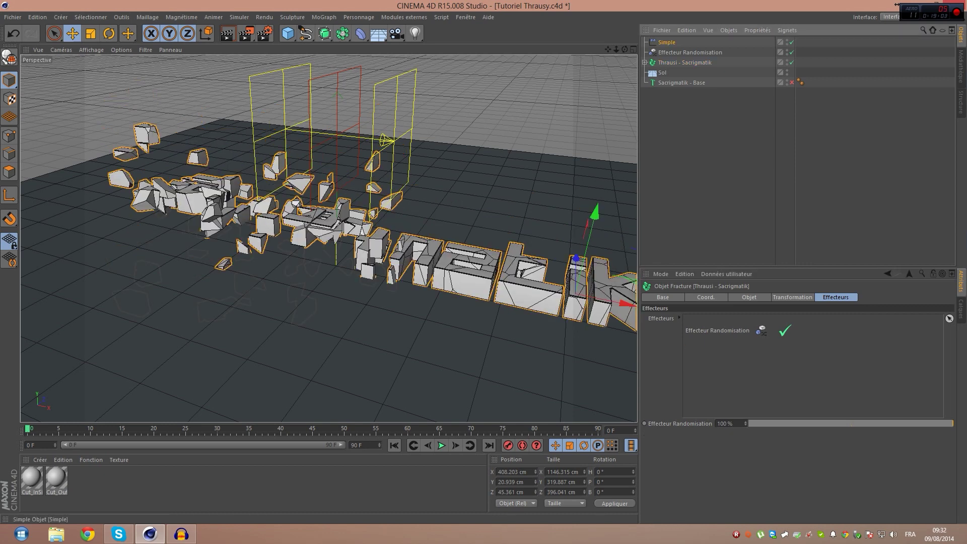
drag(667, 42, 718, 347)
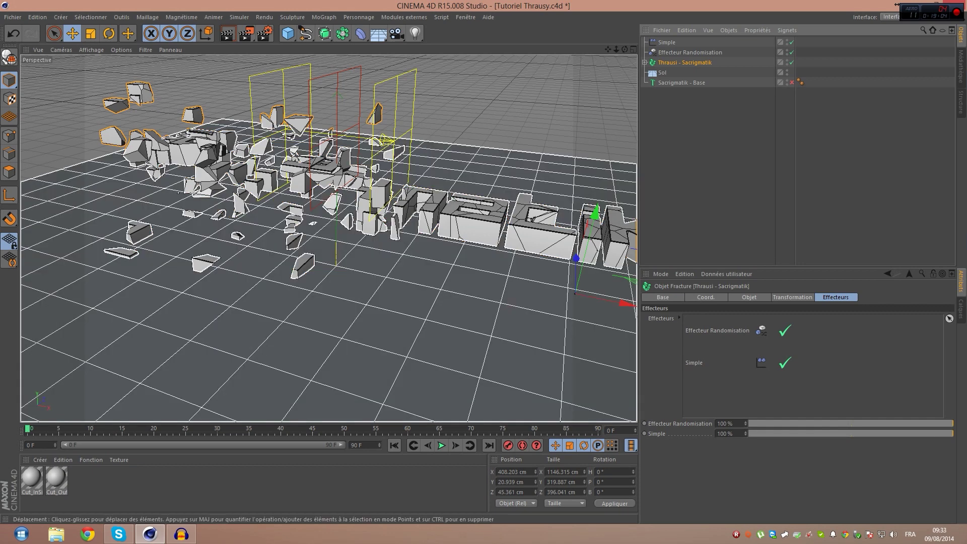
scroll(207, 318, down, 3)
scroll(207, 318, up, 1)
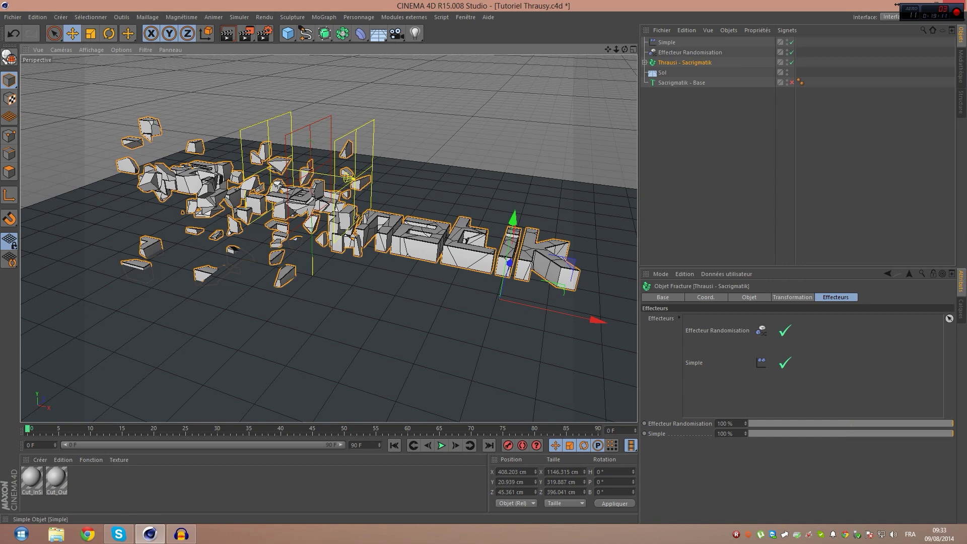
Set the Simple effector's falloff shape to Linéaire.
click(666, 43)
scroll(527, 263, down, 3)
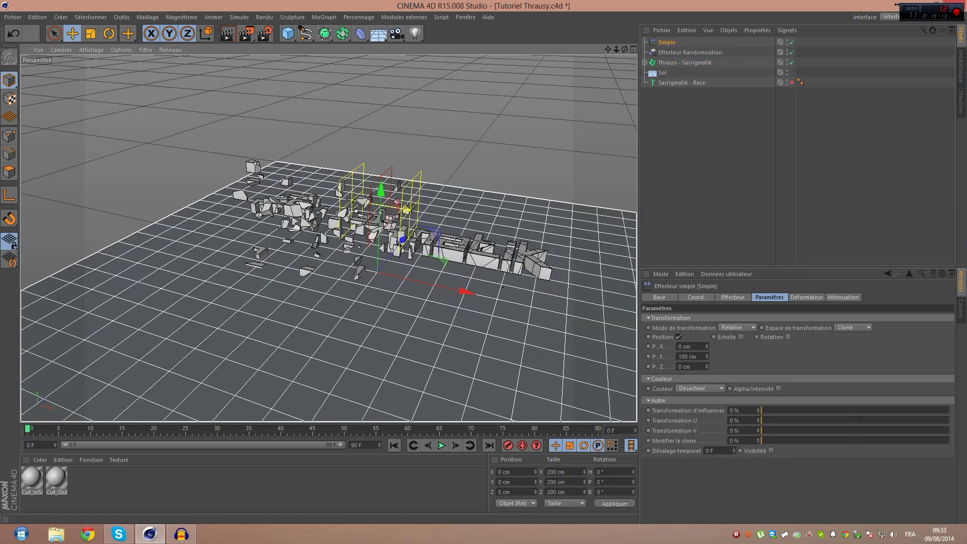
scroll(369, 217, up, 6)
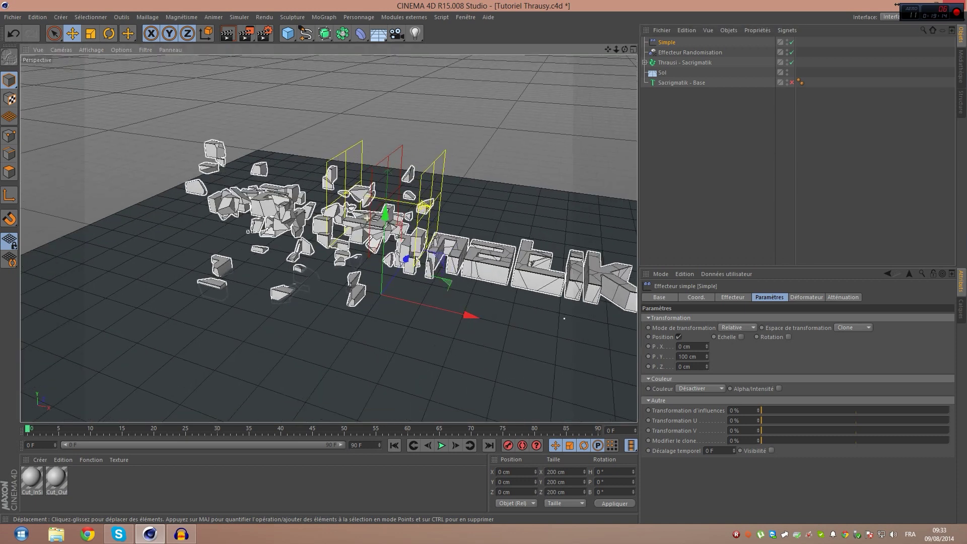
click(843, 297)
click(703, 319)
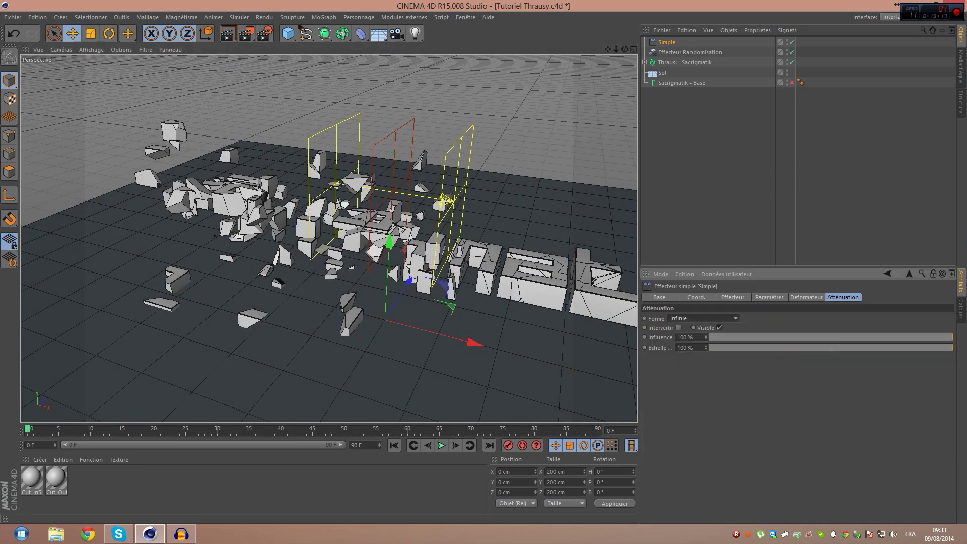
click(681, 390)
scroll(307, 262, down, 3)
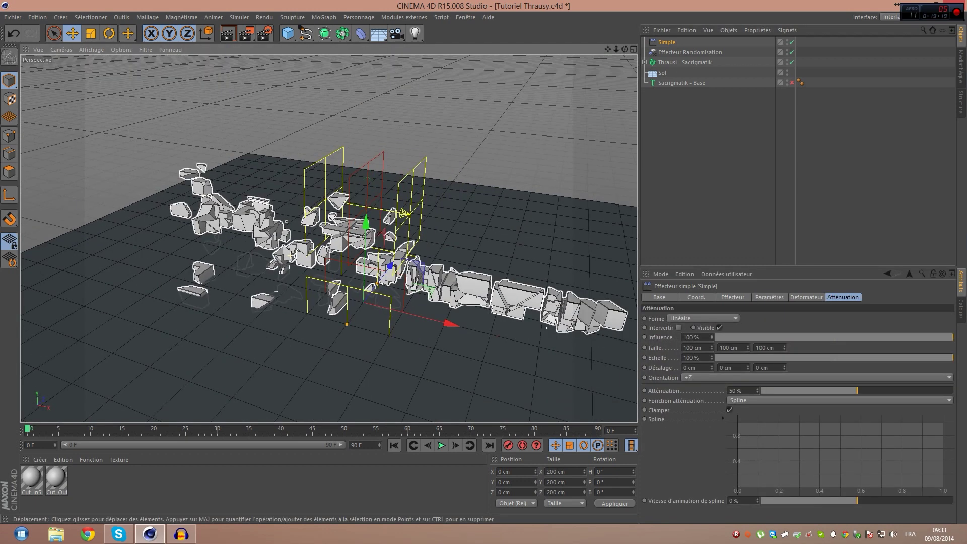
Raise the Simple effector above the text to about 493 cm in Y.
scroll(340, 263, up, 4)
drag(376, 250, 388, 188)
scroll(354, 390, down, 3)
scroll(354, 390, up, 3)
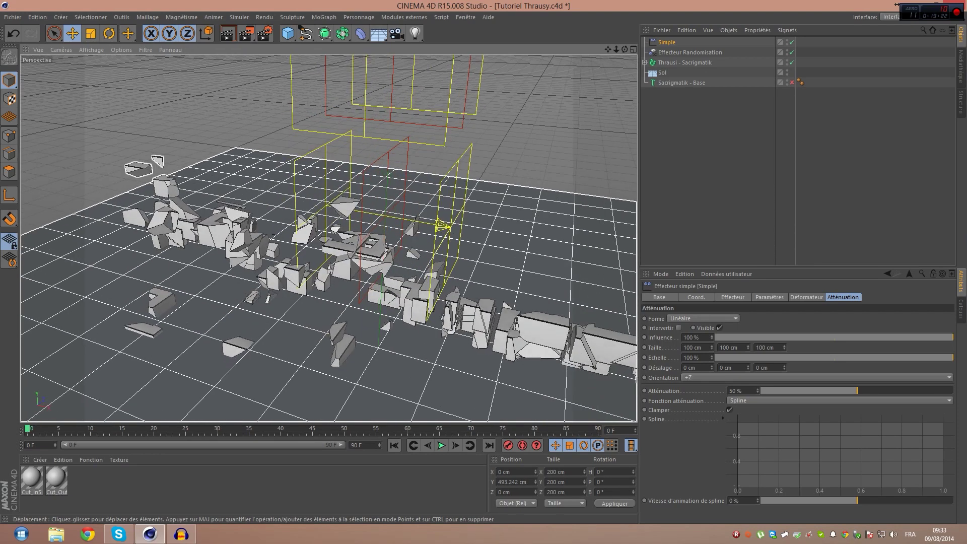
Rotate the Simple effector to a heading of -90° so its linear falloff runs along the text.
key(r)
scroll(404, 328, down, 3)
shift+drag(419, 125, 377, 123)
drag(441, 111, 442, 118)
shift+drag(338, 121, 345, 121)
Set the Simple effector's Y position to 250 cm.
click(666, 42)
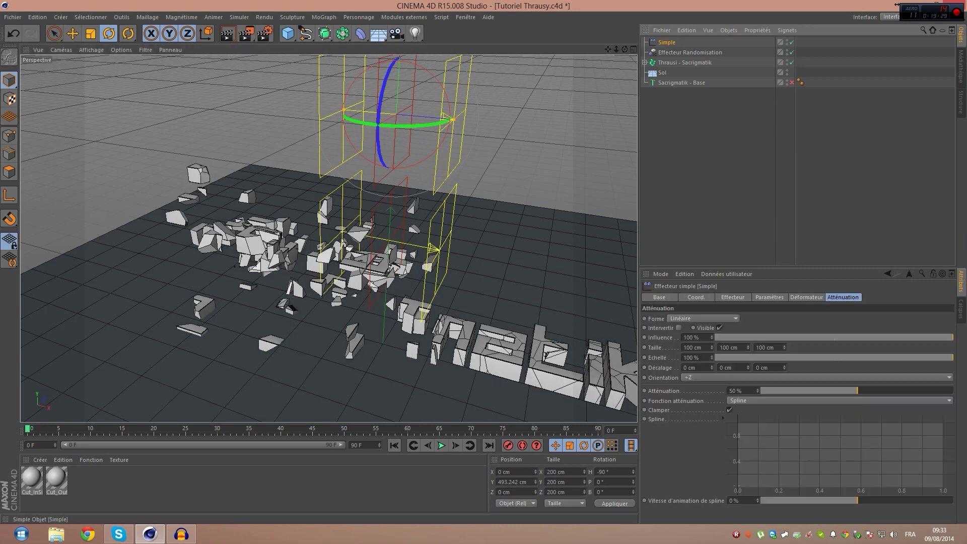
click(515, 482)
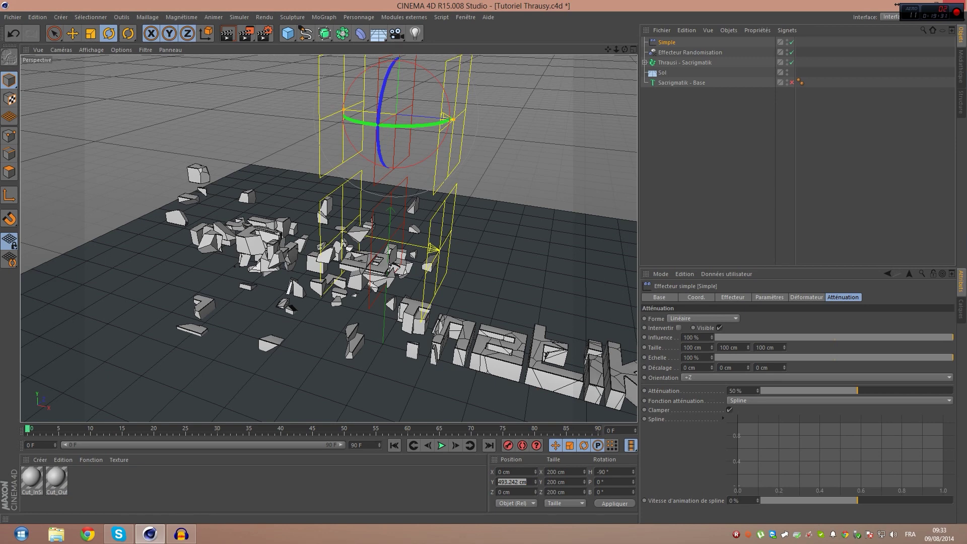
text(250)
key(Return)
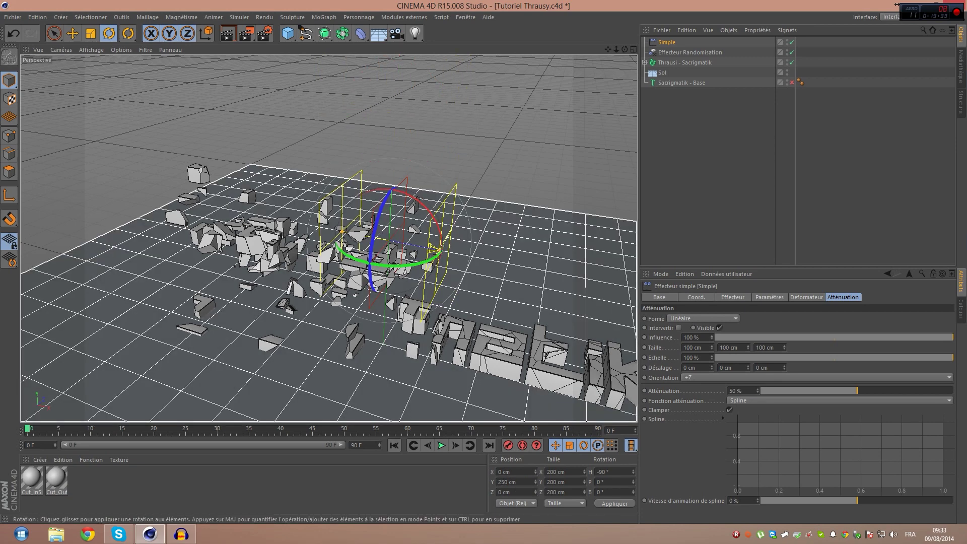
Shift the Simple effector along the text and set its X position to -50 cm.
key(e)
scroll(344, 207, up, 5)
drag(521, 290, 517, 288)
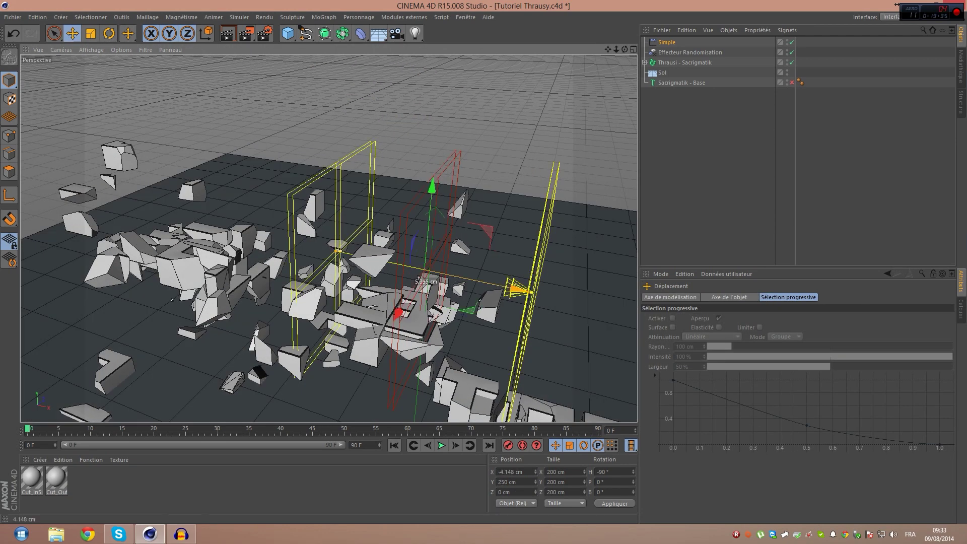
drag(418, 278, 390, 275)
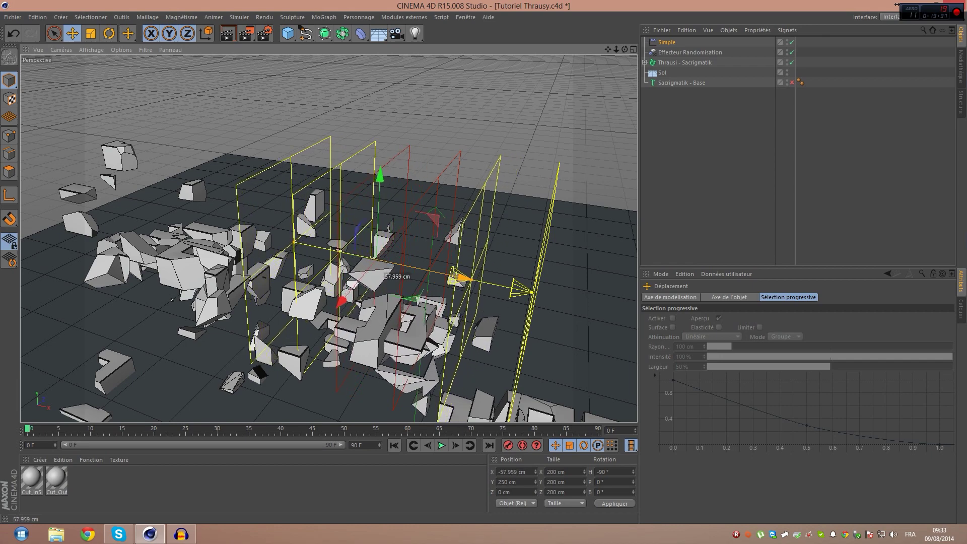
drag(466, 277, 472, 279)
double_click(513, 472)
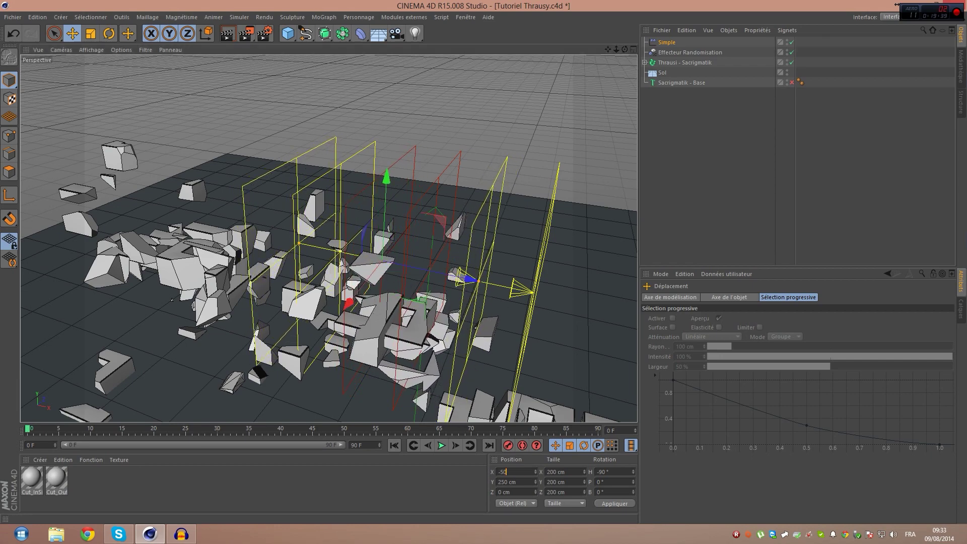
key(Return)
Examine the fragments around the two falloff zones from several angles and review the Simple effector's transformation parameters.
scroll(328, 238, down, 5)
alt+drag(325, 230, 339, 237)
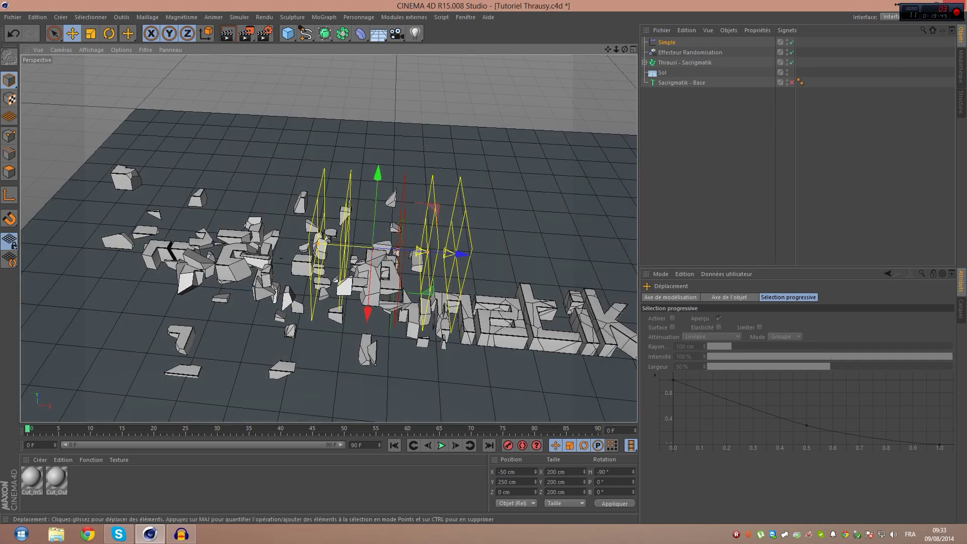
scroll(339, 237, down, 2)
scroll(347, 272, up, 4)
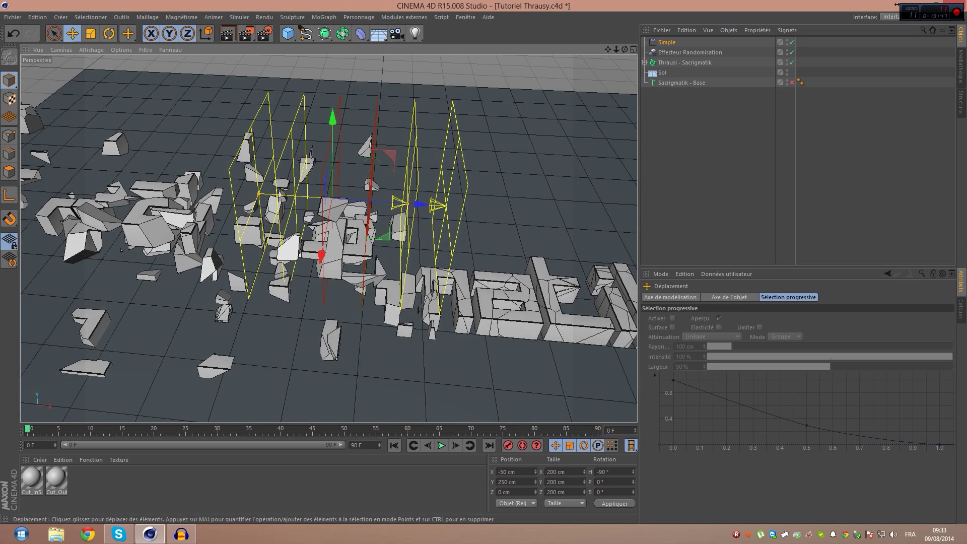
alt+drag(280, 195, 328, 238)
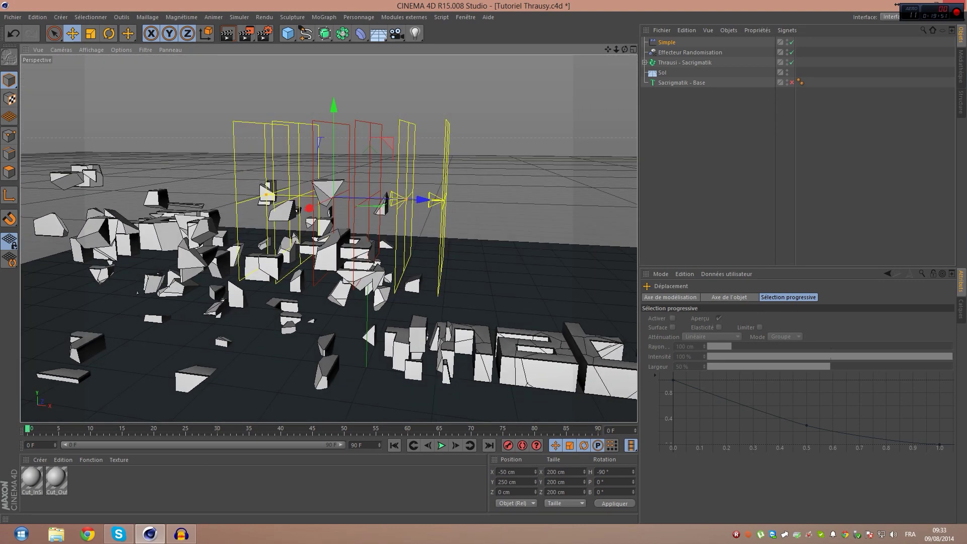
click(667, 42)
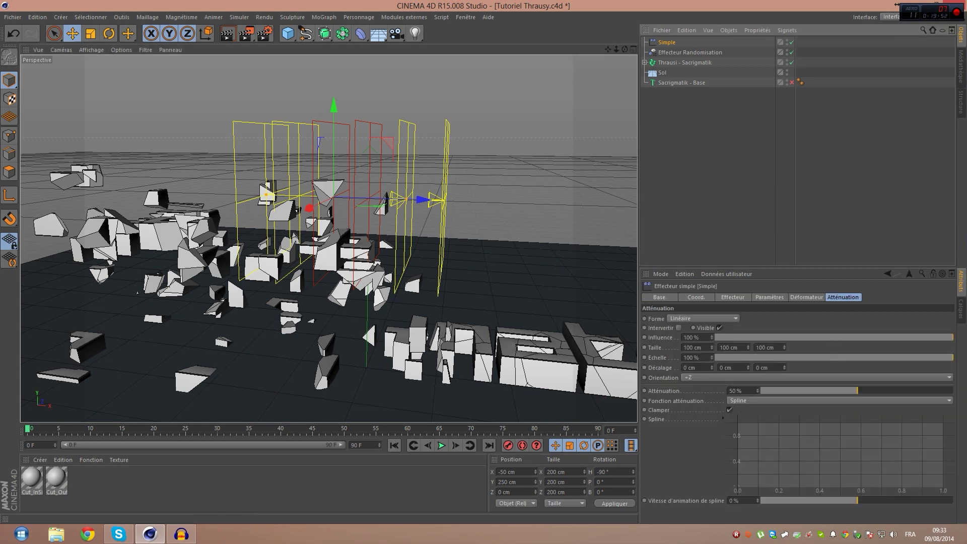
click(769, 297)
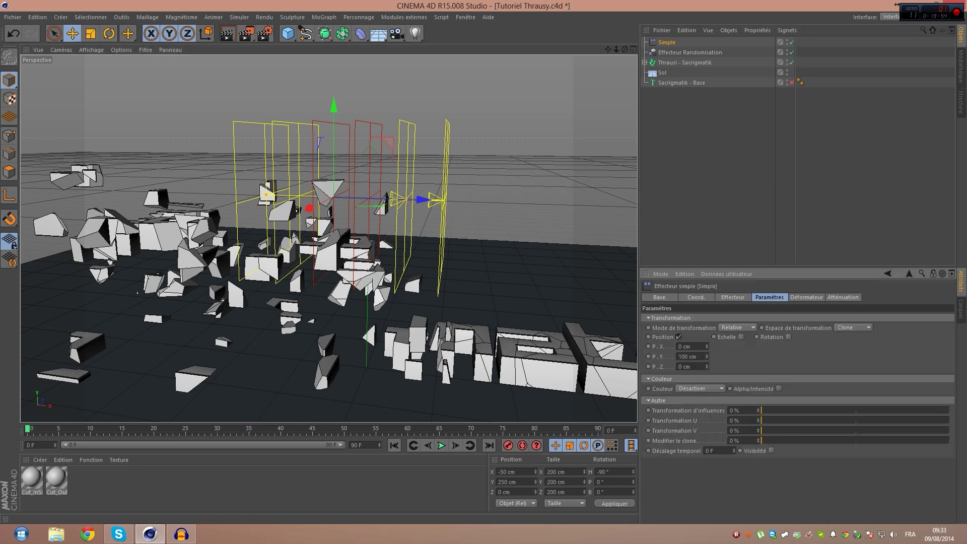
alt+drag(328, 238, 318, 236)
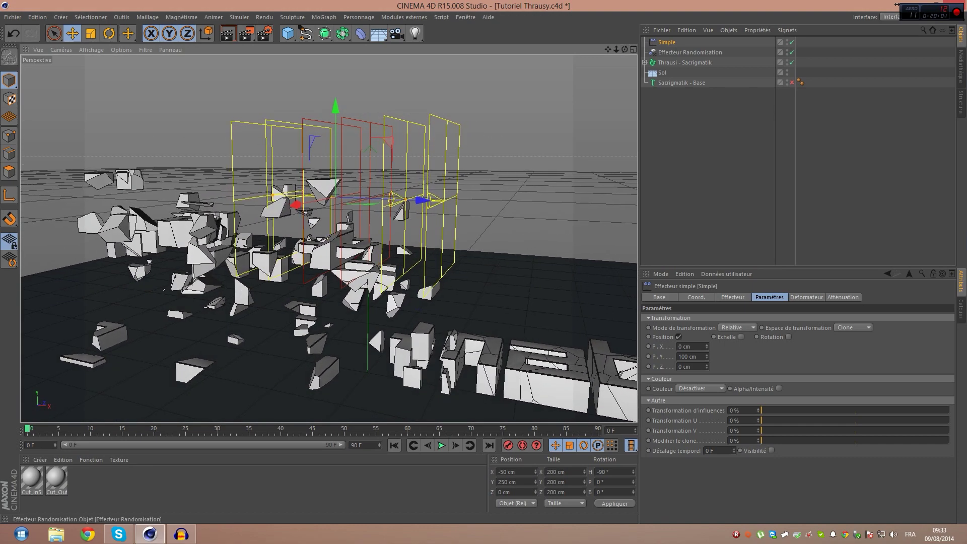
Set the Randomisation effector's P.Y transformation value to 10 cm.
click(690, 53)
drag(608, 50, 608, 5)
scroll(329, 238, down, 4)
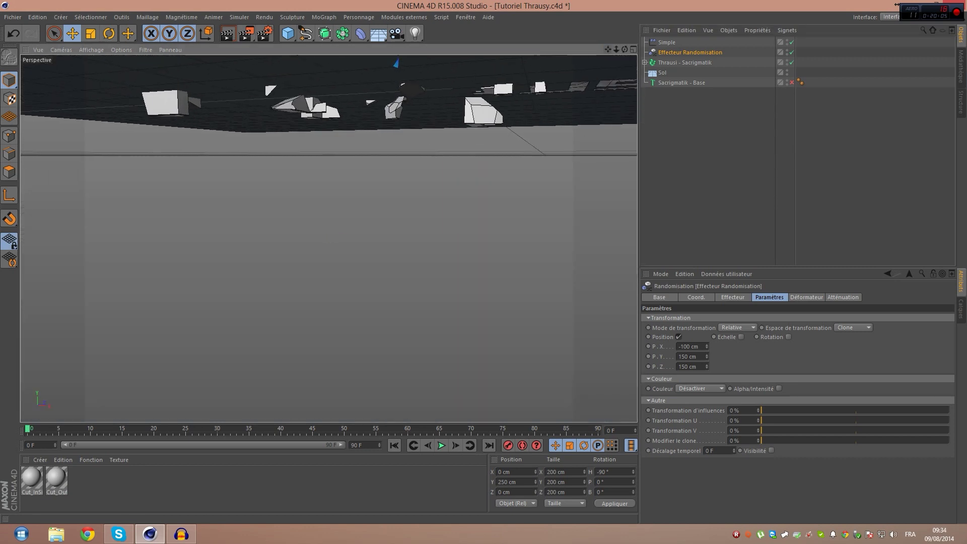
scroll(329, 238, down, 5)
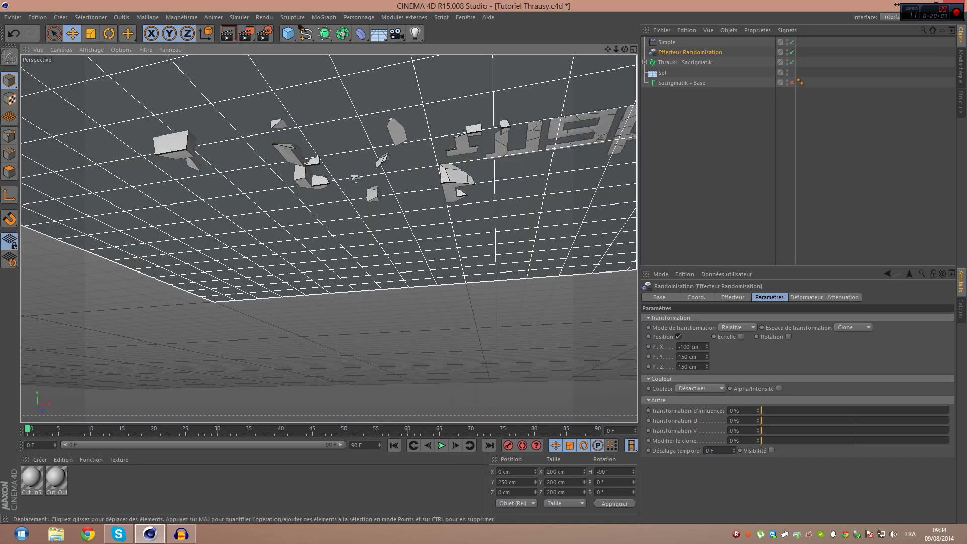
scroll(328, 238, down, 5)
alt+drag(329, 238, 292, 297)
alt+middle_drag(292, 297, 351, 136)
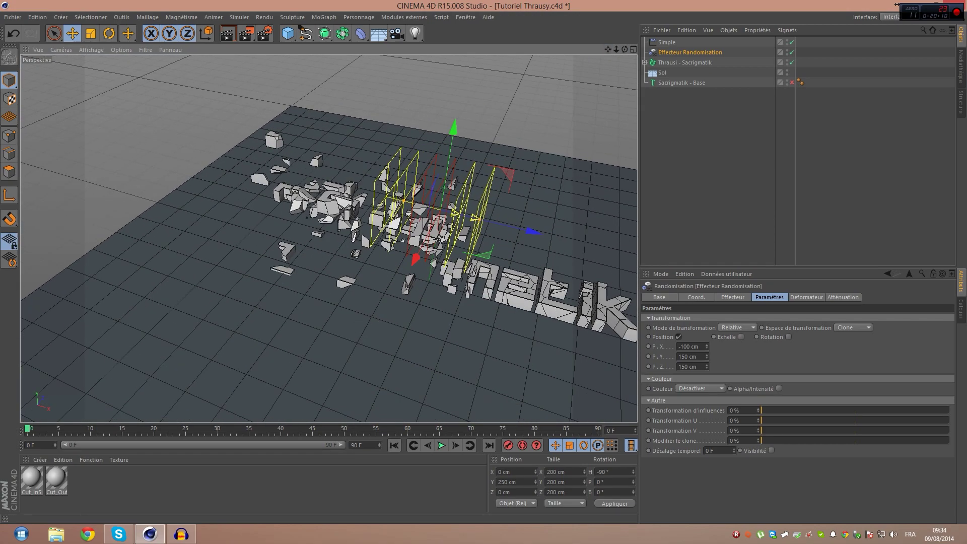
double_click(688, 357)
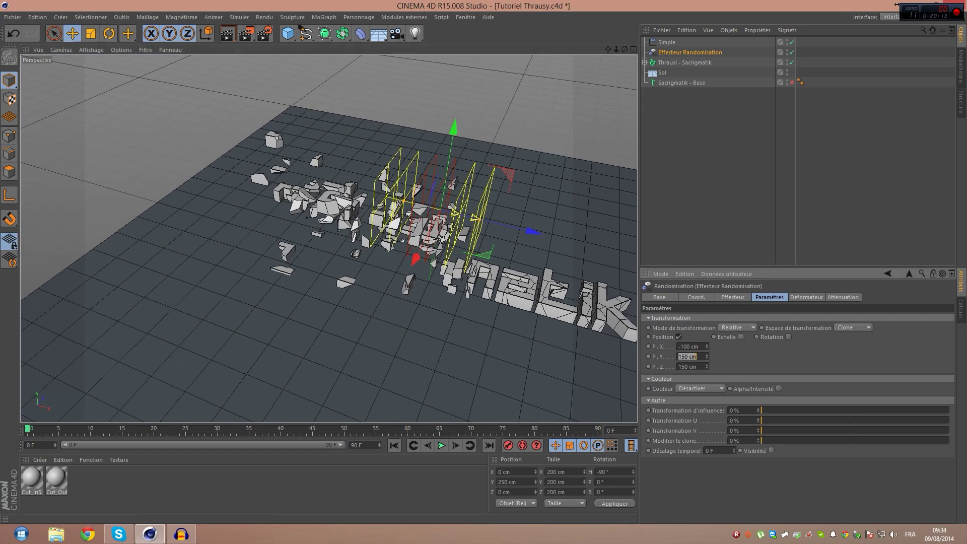
text(10)
key(Return)
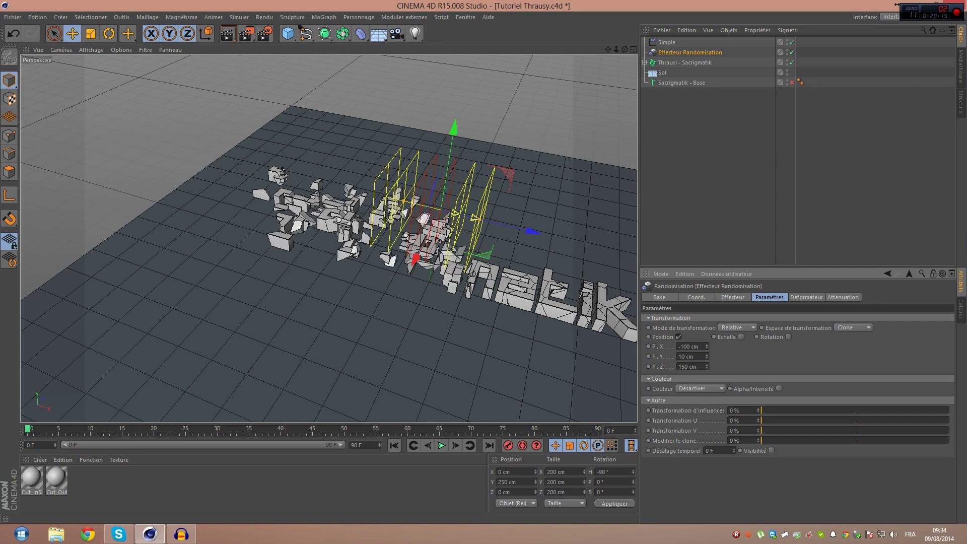
Set the Randomisation effector's P.Y transformation value to 50 cm, judging the vertical scatter from a low side angle.
alt+drag(328, 272, 329, 222)
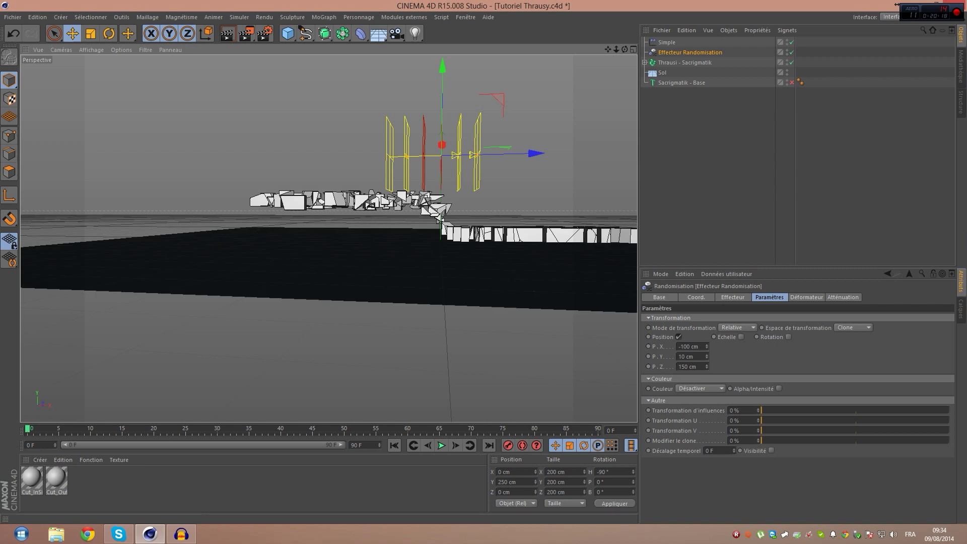
drag(707, 356, 707, 339)
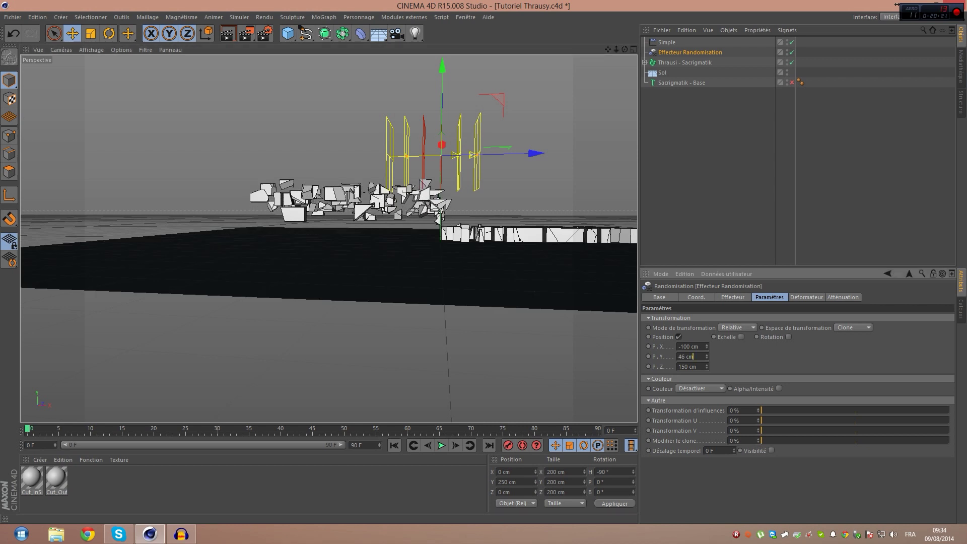
key(Return)
scroll(466, 173, up, 3)
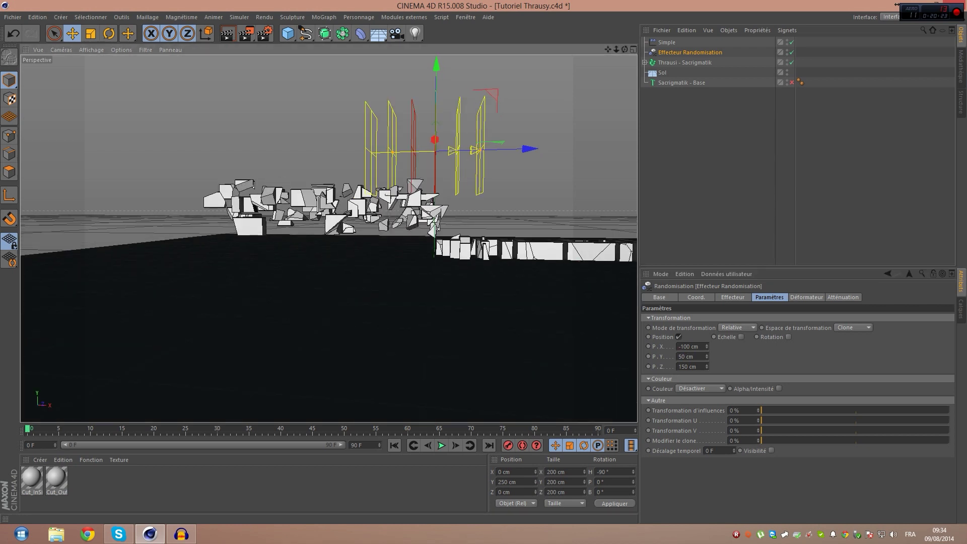
Reduce the Simple effector's P.Y transformation value to 48 cm, checking the fragments' height against the floor line in the front view.
click(667, 43)
mouse_move(706, 357)
mouse_down()
mouse_move(707, 322)
mouse_move(707, 358)
mouse_up()
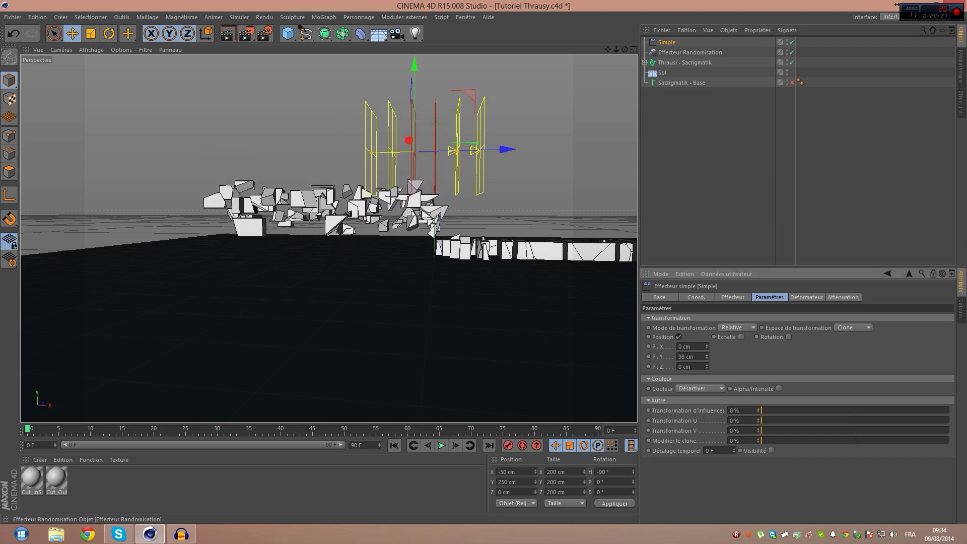
mouse_move(624, 50)
mouse_down()
mouse_move(620, 21)
mouse_move(616, 35)
mouse_up()
scroll(329, 237, down, 5)
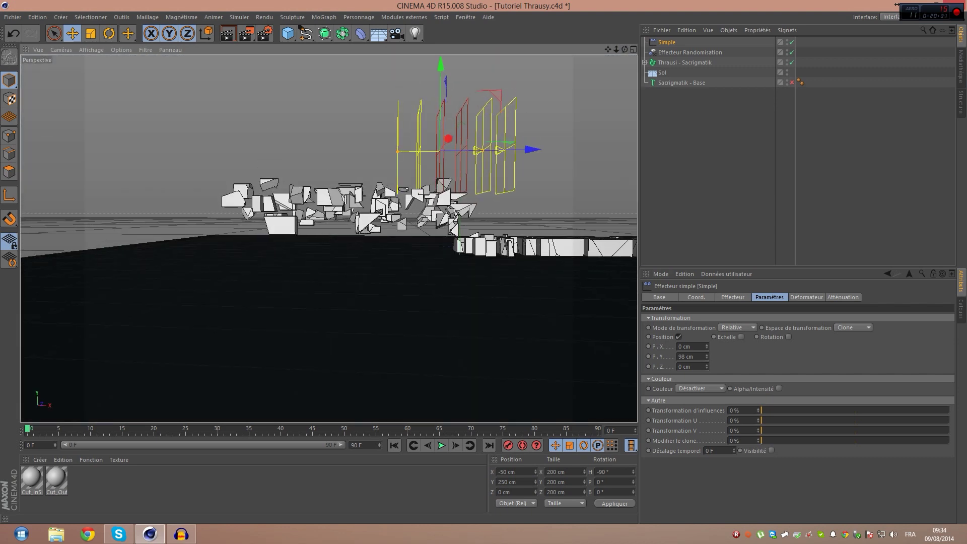
drag(706, 357, 707, 362)
middle_click(528, 278)
middle_click(528, 278)
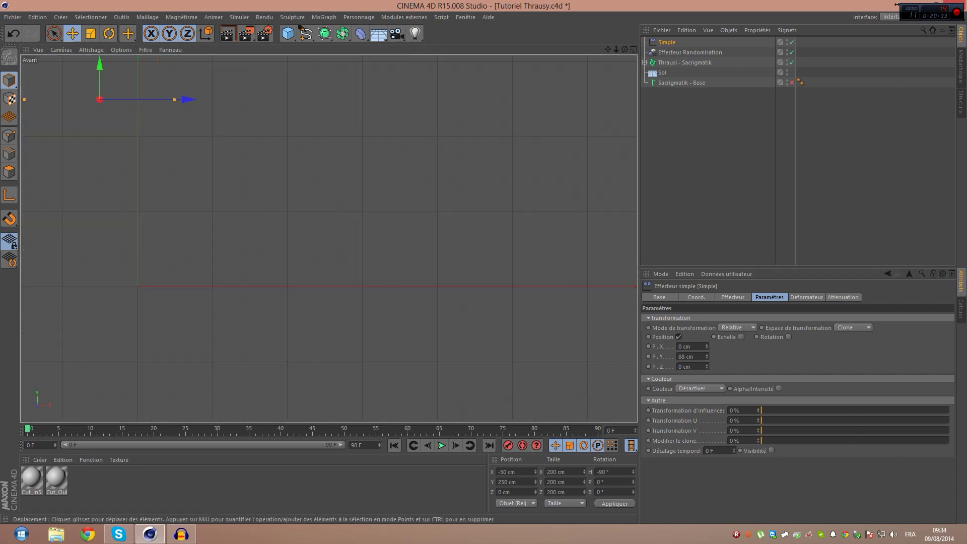
scroll(528, 279, down, 6)
scroll(528, 278, down, 2)
scroll(243, 274, down, 3)
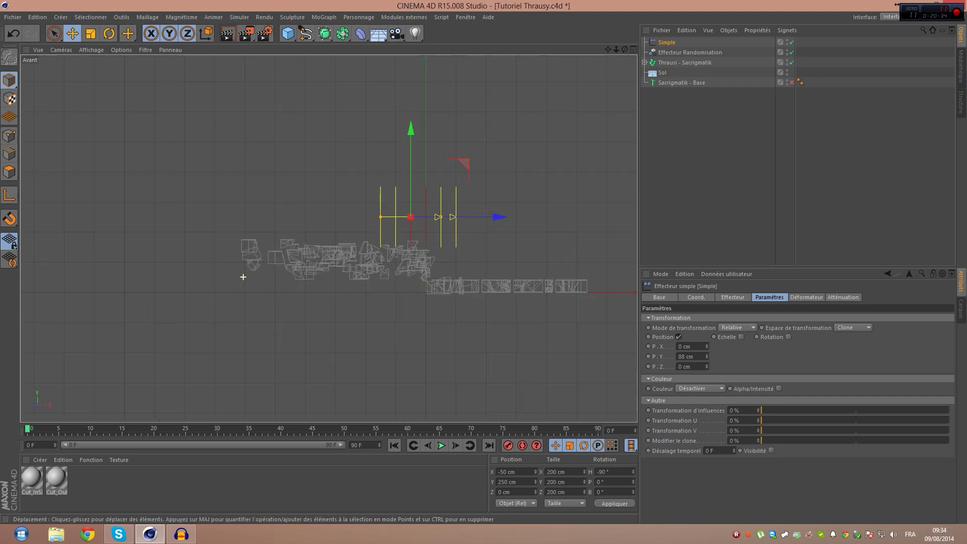
drag(706, 357, 707, 373)
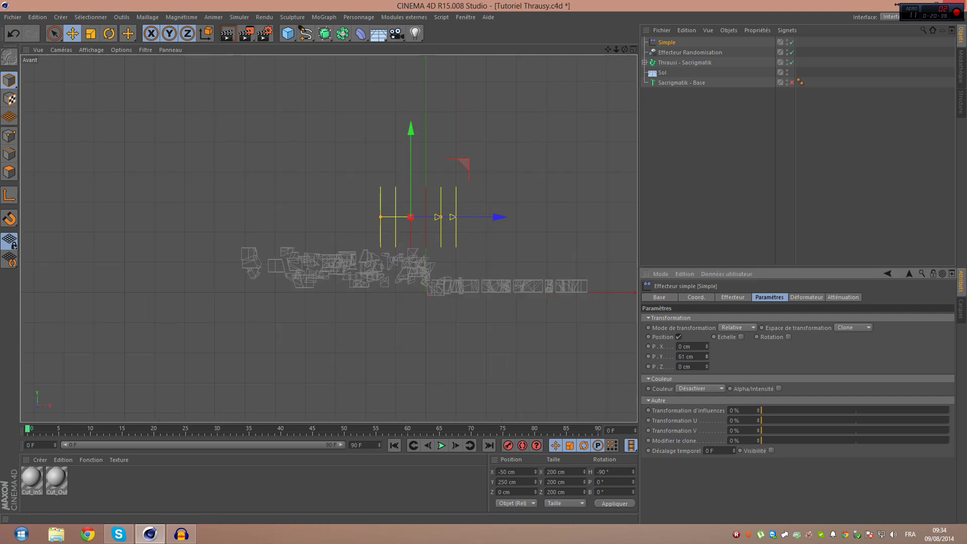
drag(706, 356, 707, 375)
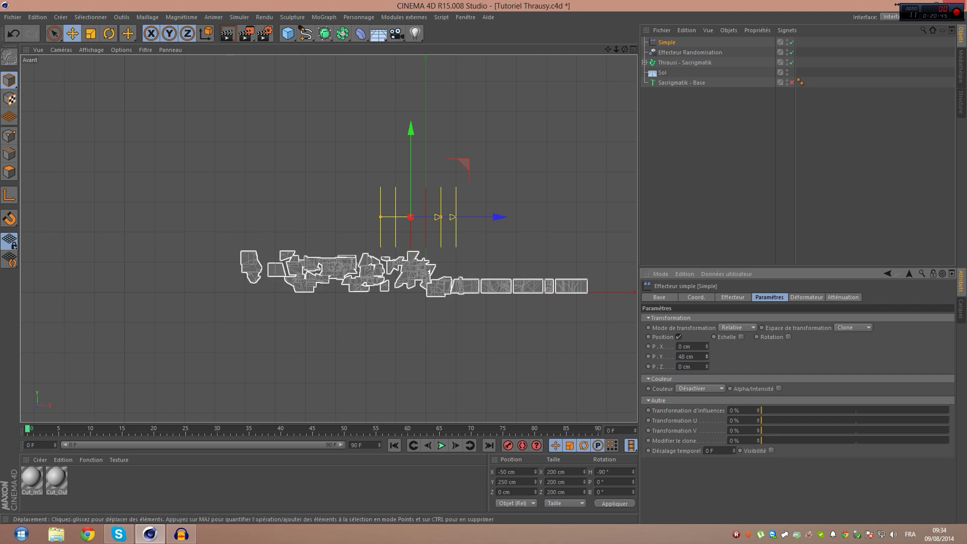
Set the Simple effector's P.Y transformation value to 50 cm, checking the fragments' height against the floor in the perspective view.
key(F5)
key(F1)
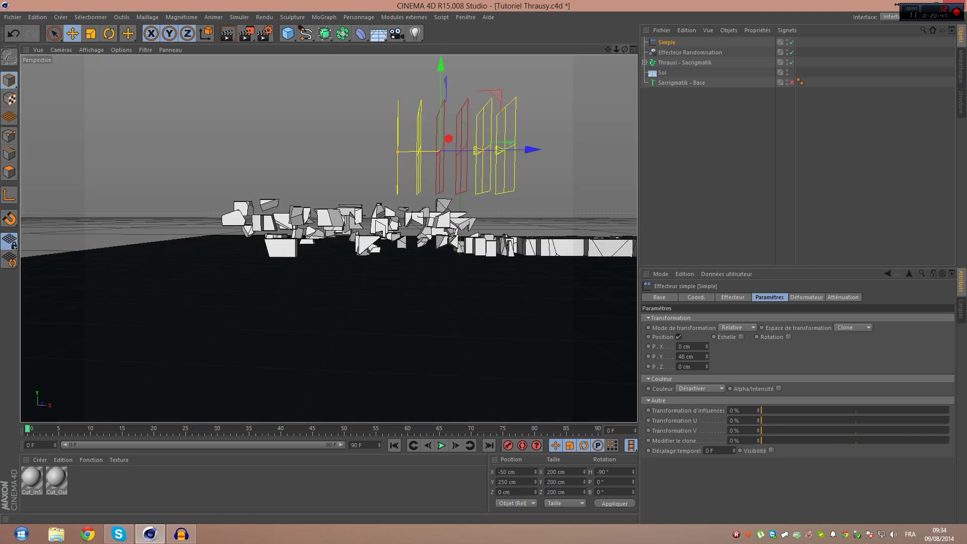
drag(625, 49, 647, 49)
double_click(686, 356)
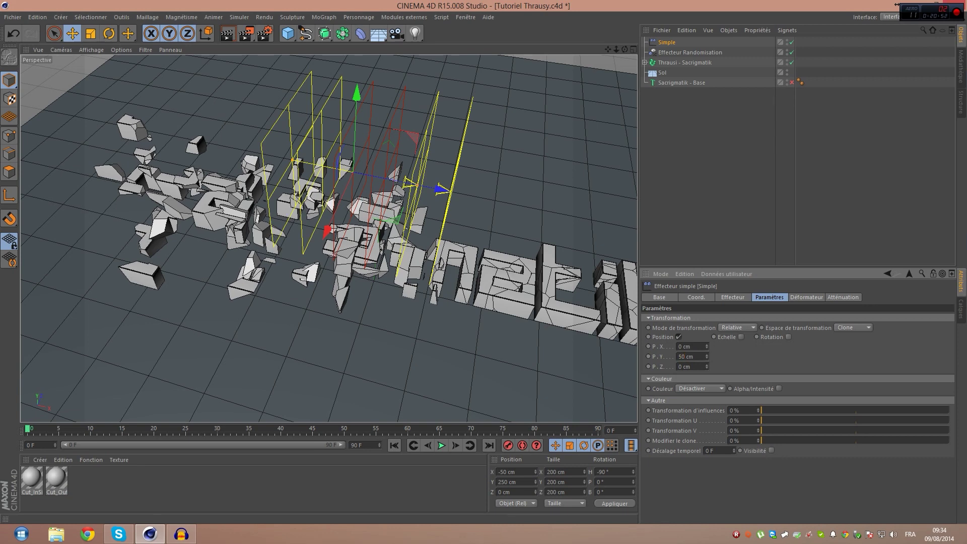
Set the Simple effector's P.X transformation value to -50 cm and its P.Z value to 150 cm.
drag(707, 346, 707, 379)
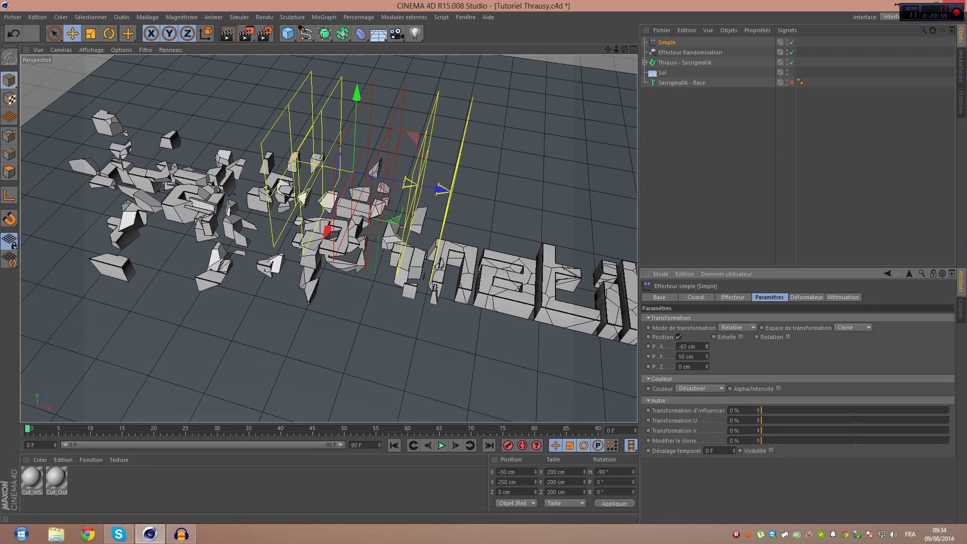
mouse_move(686, 347)
mouse_down()
mouse_move(706, 379)
mouse_move(707, 300)
mouse_up()
key(Return)
drag(727, 364, 728, 364)
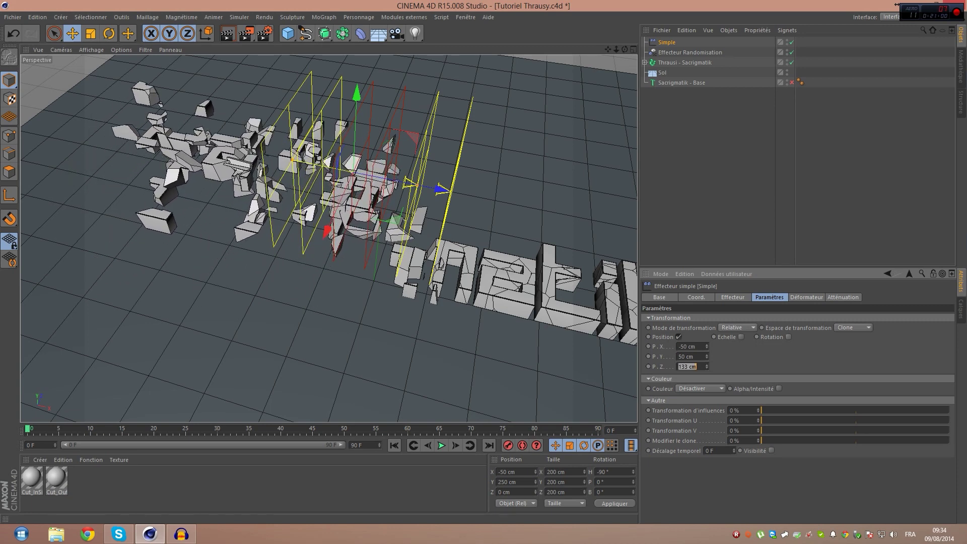
text(150)
key(Return)
alt+drag(353, 238, 294, 247)
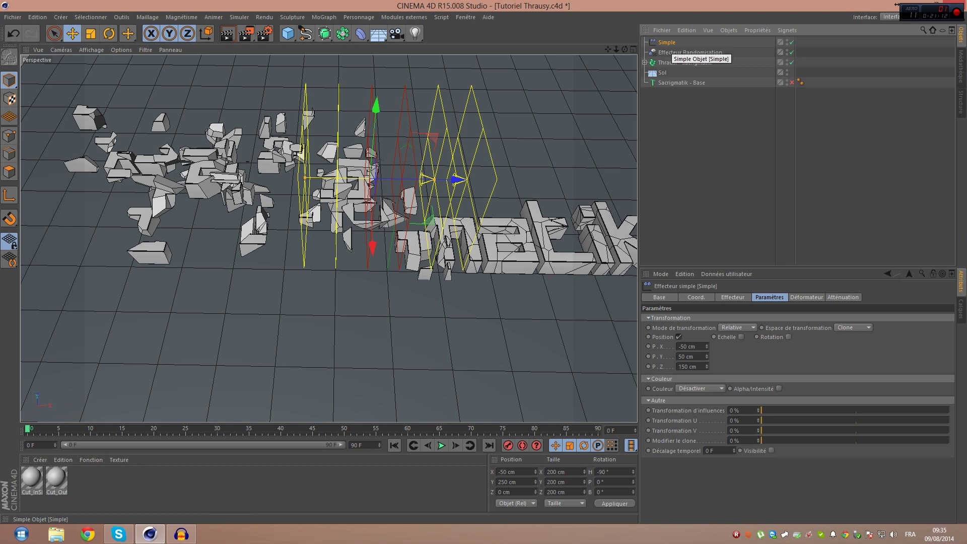
Duplicate the Simple effector and rename the original as "Simple - Position".
key(ctrl+c)
key(ctrl+v)
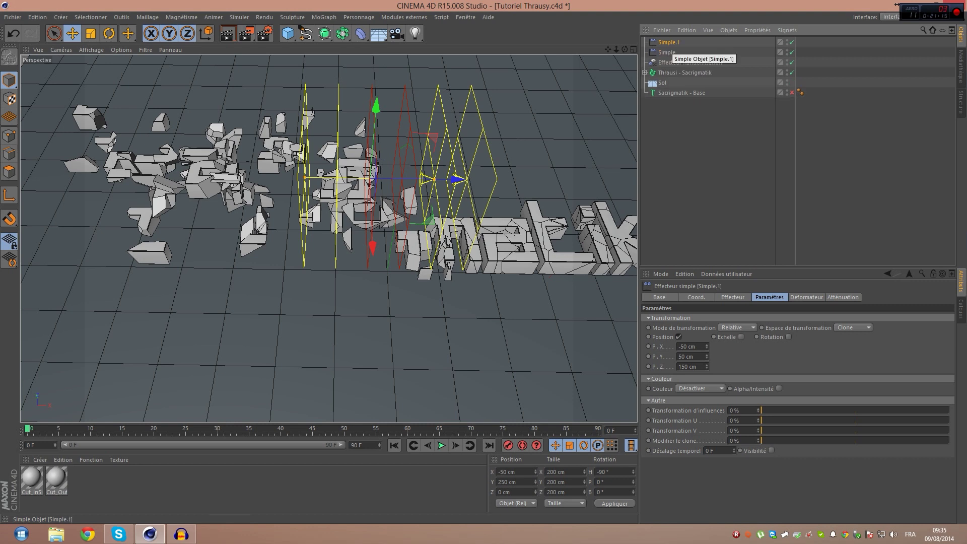
double_click(669, 42)
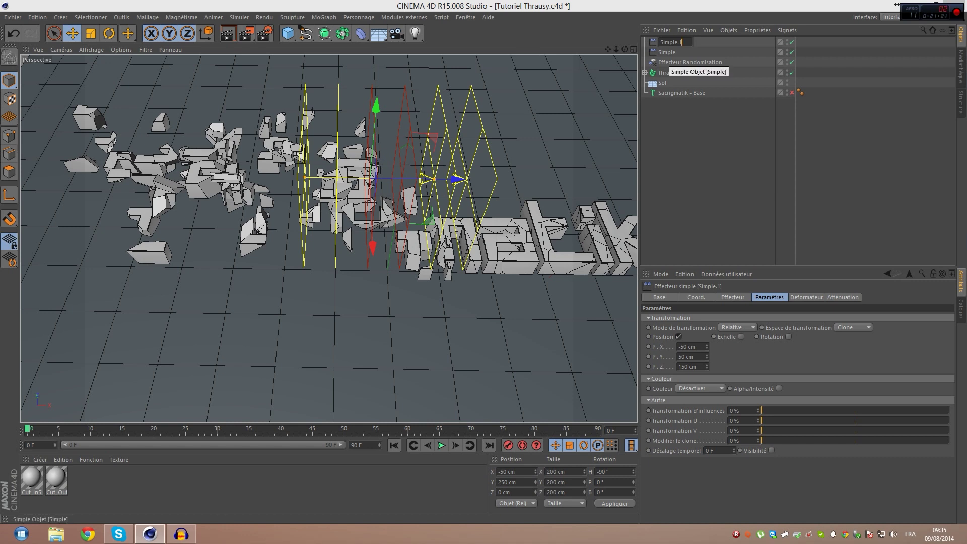
key(Return)
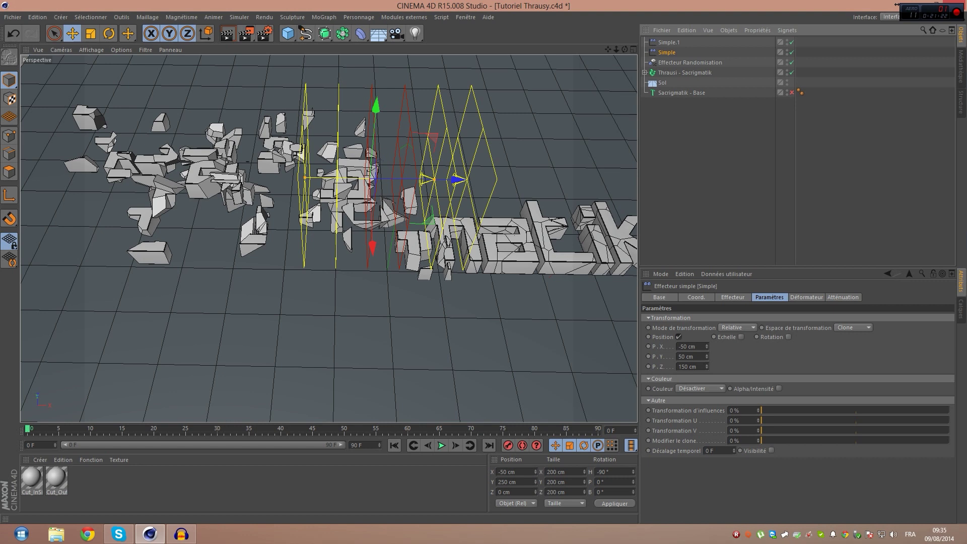
double_click(669, 42)
double_click(667, 52)
click(678, 52)
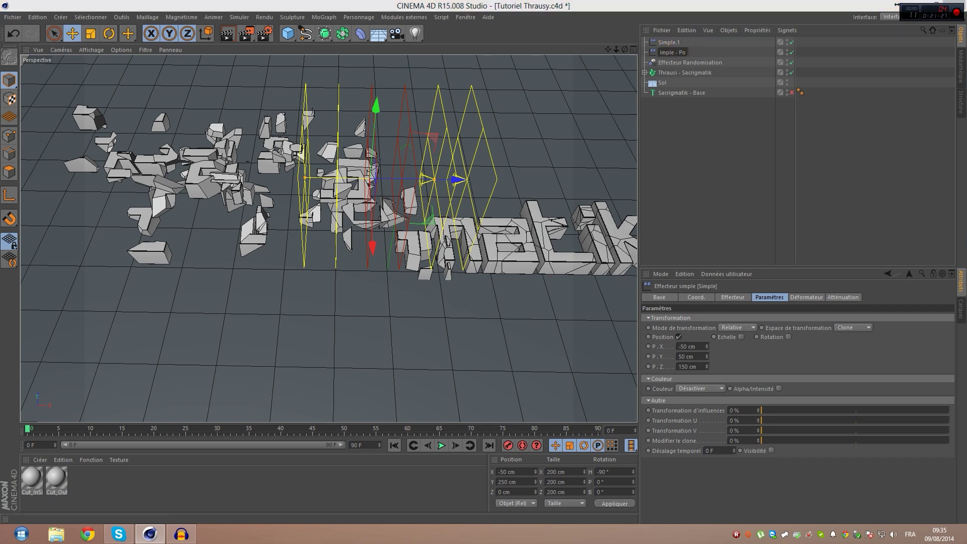
text(- Position)
key(Return)
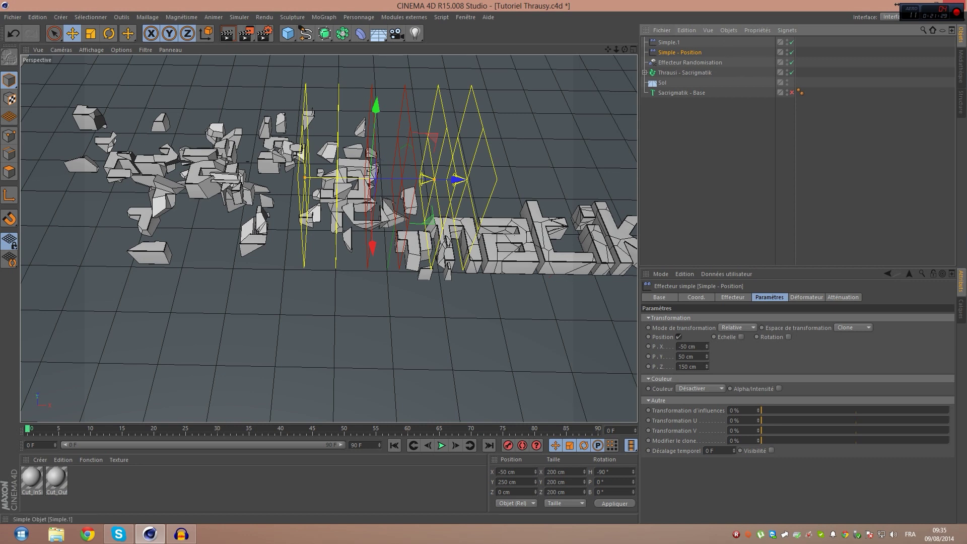
Rename the duplicated Simple effector as "Simple - Echelle".
double_click(669, 43)
click(683, 42)
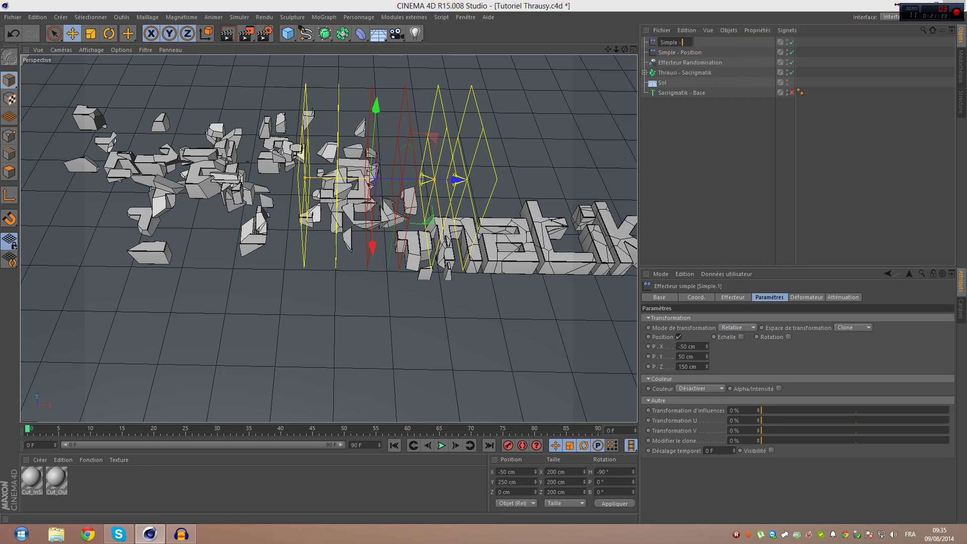
text(- Echelle)
key(Return)
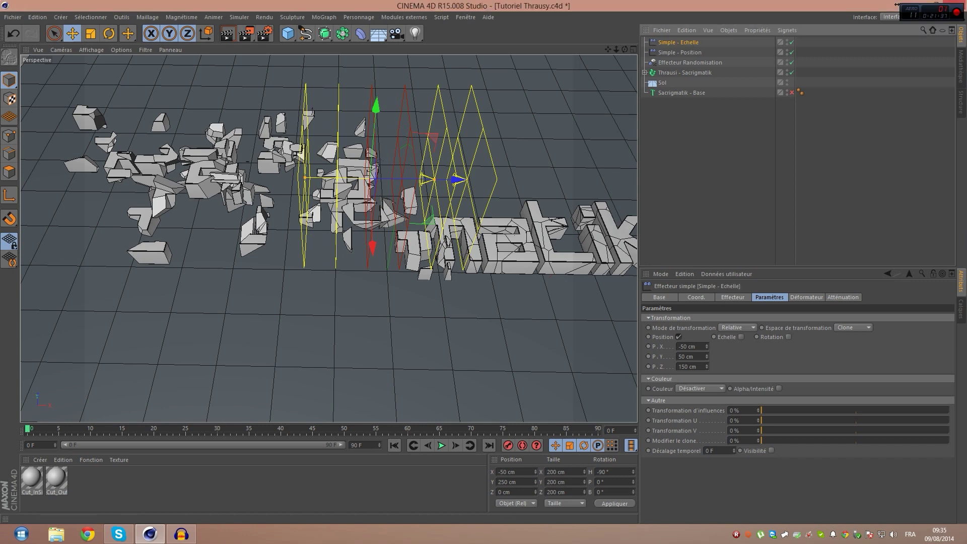
Disable the position transformation and enable the scale transformation on the Simple - Echelle effector.
click(679, 337)
click(722, 336)
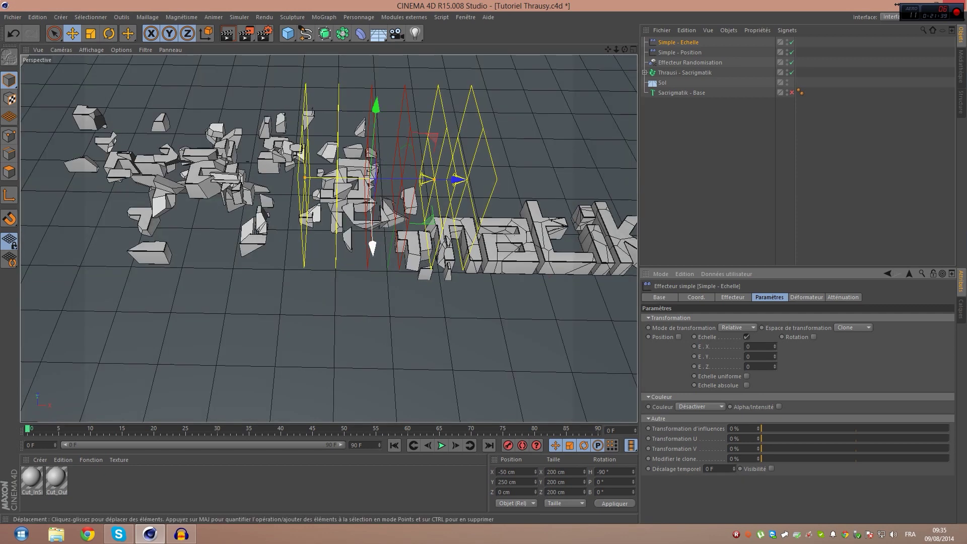
Try shifting the Simple - Echelle effector along the text and return its X position to -50 cm.
scroll(477, 121, up, 2)
drag(441, 188, 437, 188)
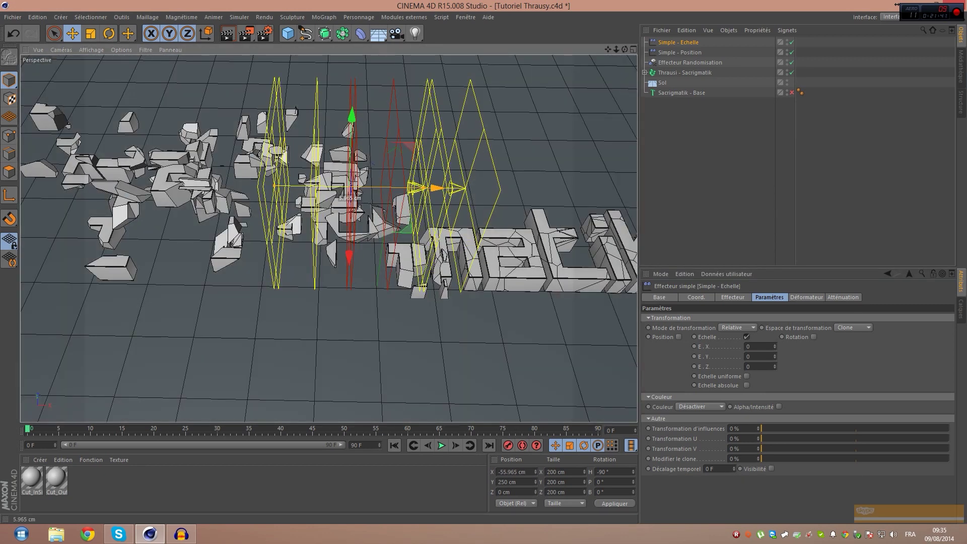
drag(351, 198, 321, 198)
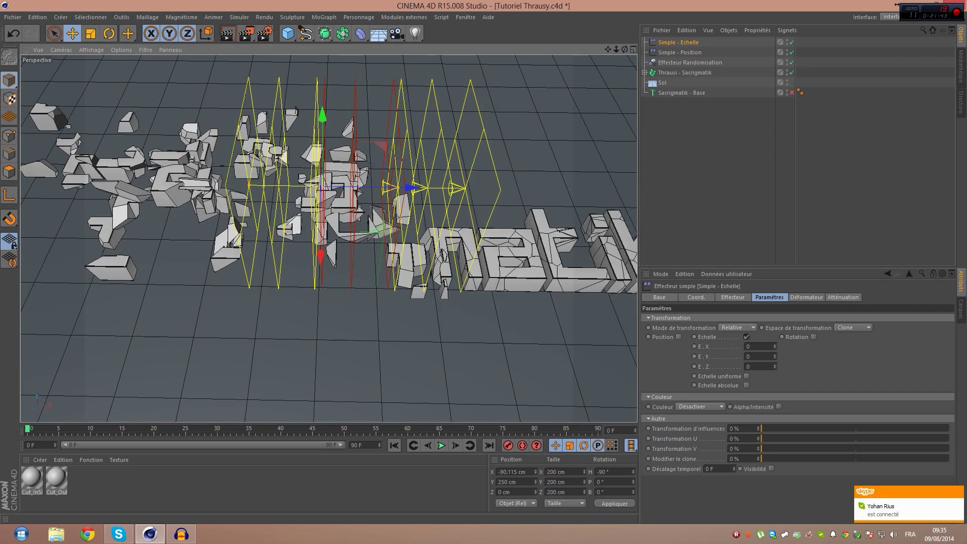
double_click(512, 472)
text(-50)
key(Return)
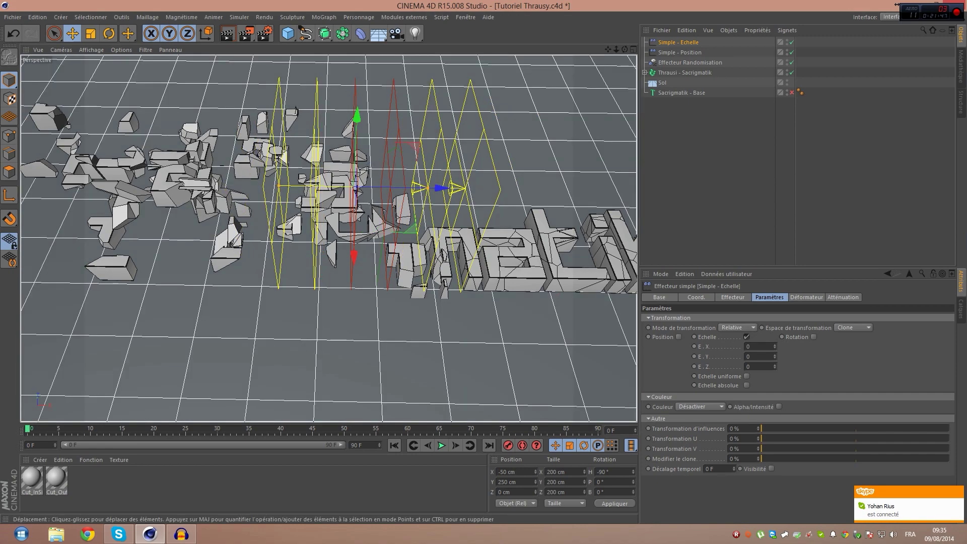
Turn on uniform scale for the Simple - Echelle effector and set its scale value to -1.
alt+drag(435, 171, 437, 135)
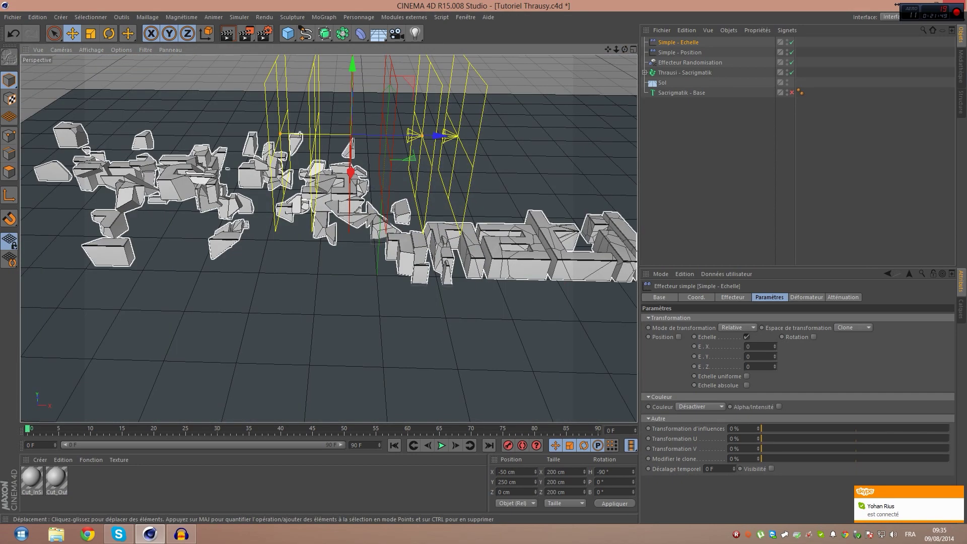
alt+drag(189, 181, 328, 238)
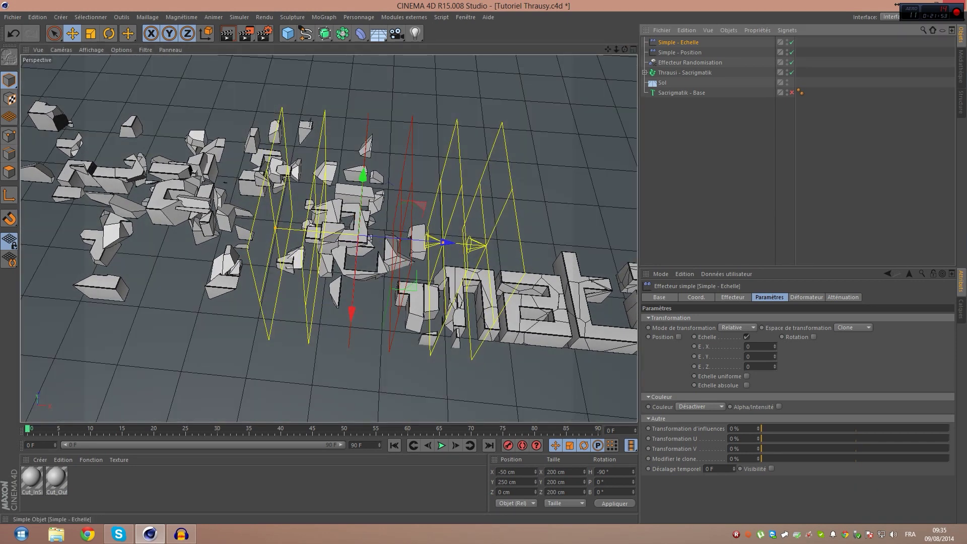
click(746, 376)
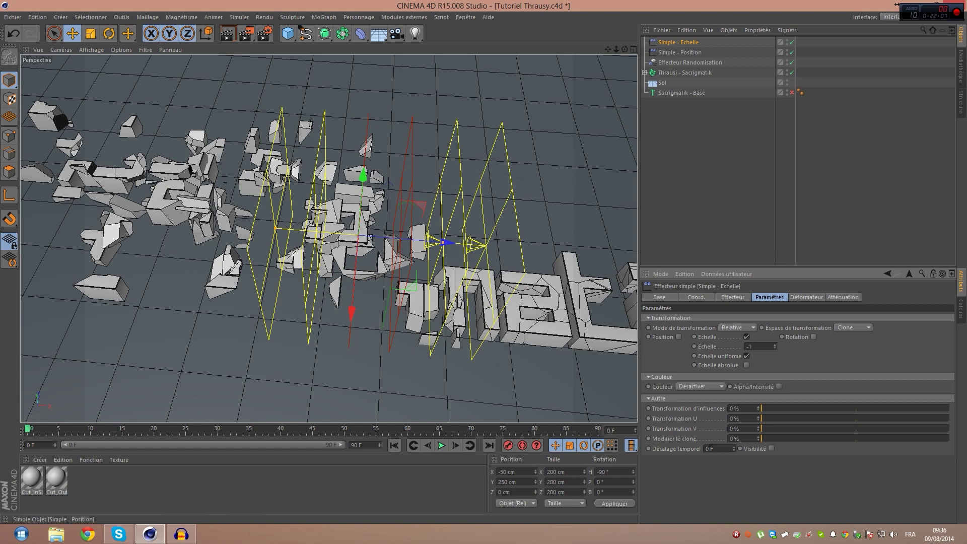
Add the Simple - Echelle effector to the effectors list of the Thrausi - Sacrigmatik fracture object, below Simple - Position.
click(679, 52)
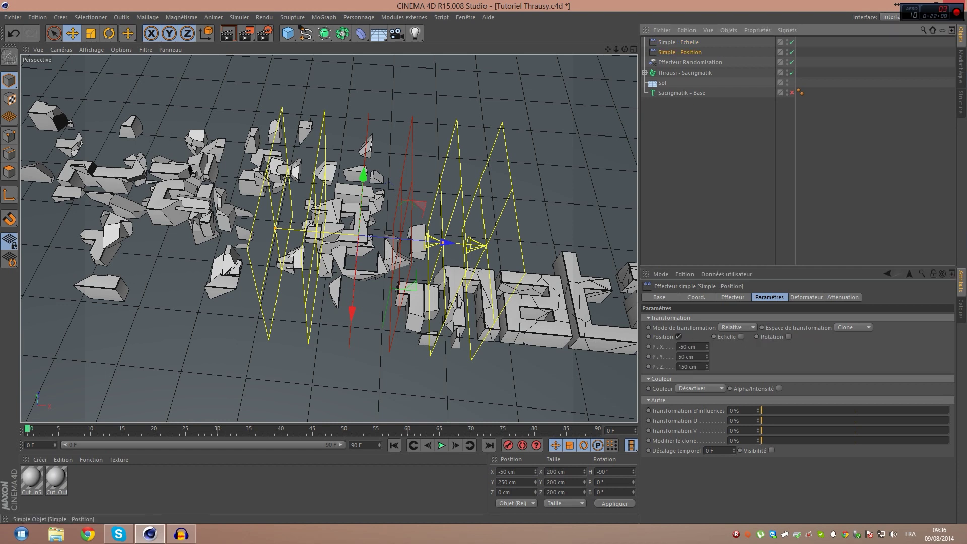
click(686, 72)
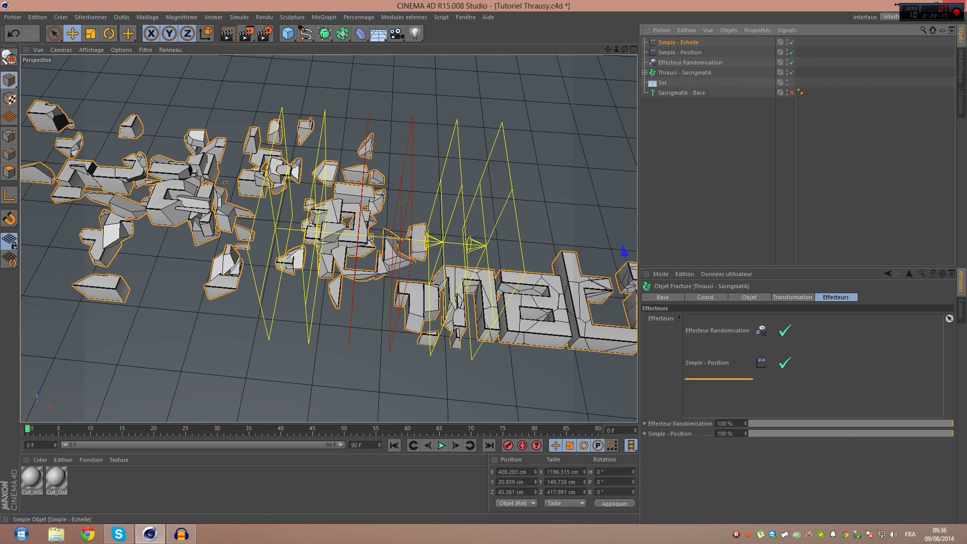
drag(719, 375, 718, 378)
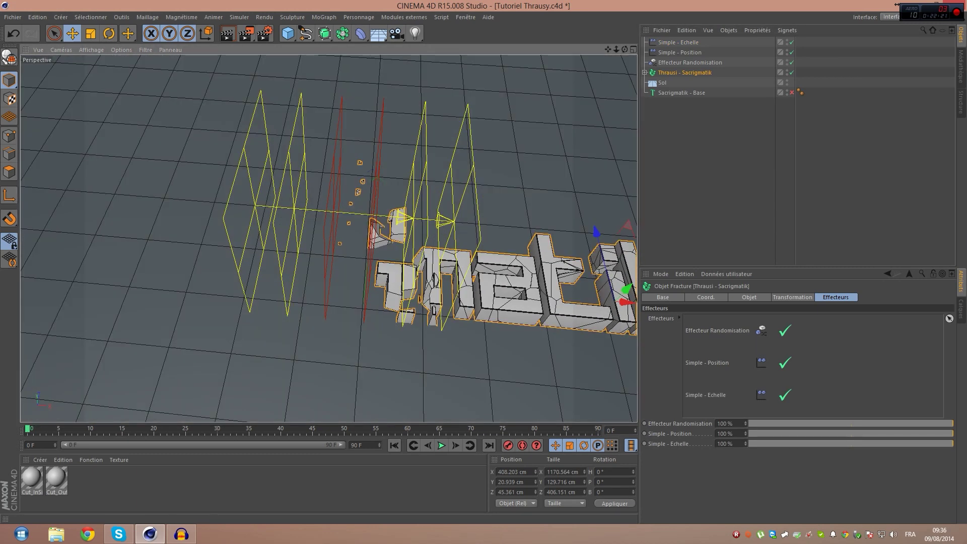
Group the Randomisation, Simple - Position and Simple - Echelle effectors under a null object.
click(690, 62)
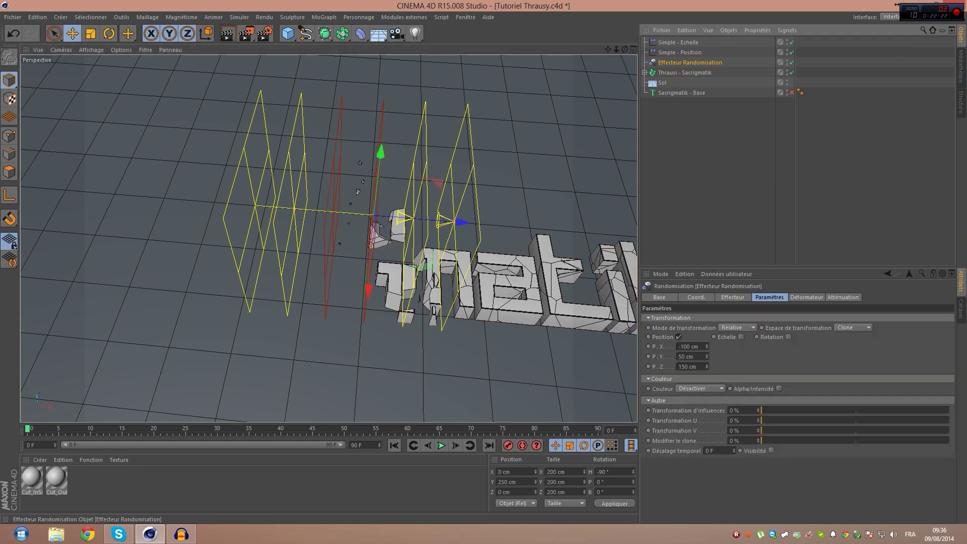
shift+click(678, 42)
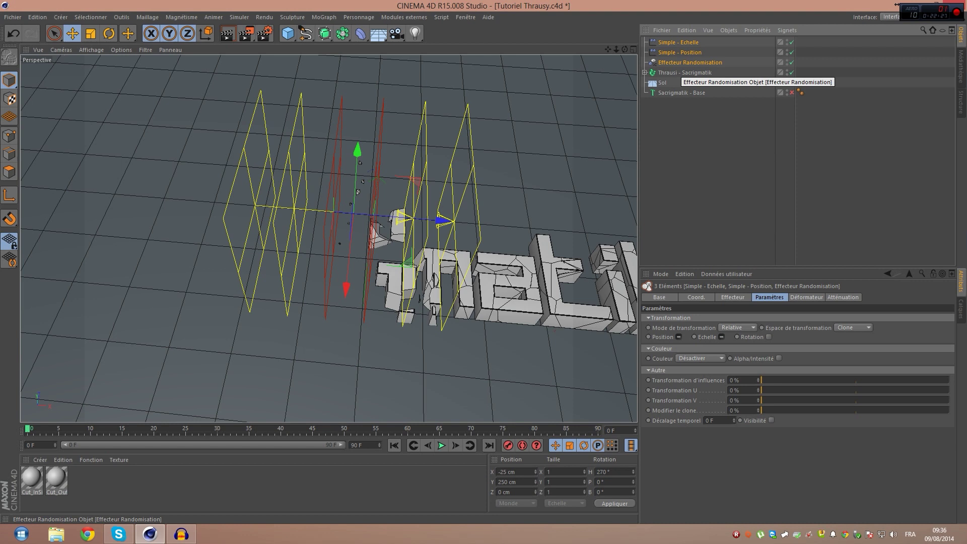
key(alt+g)
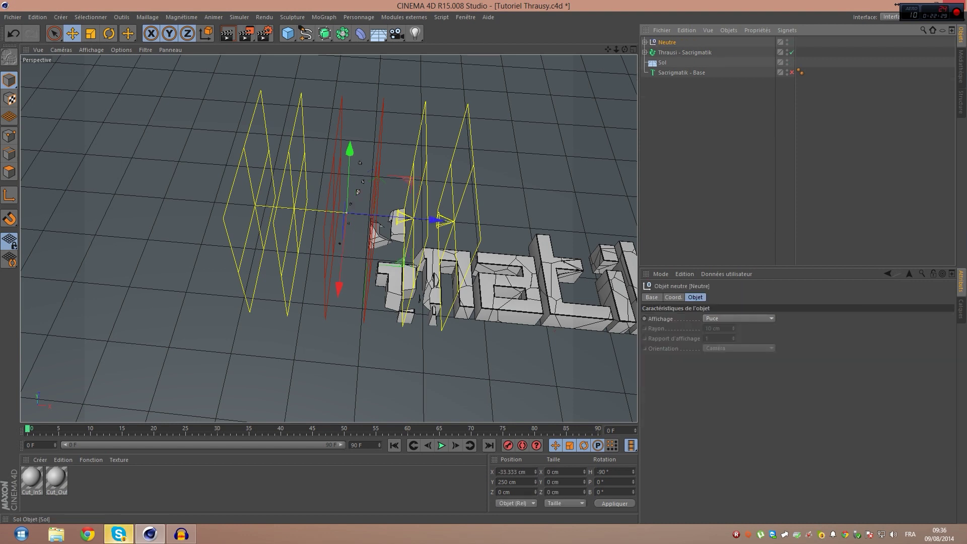
Set the Skype status to Do Not Disturb and accept the notice.
right_click(821, 534)
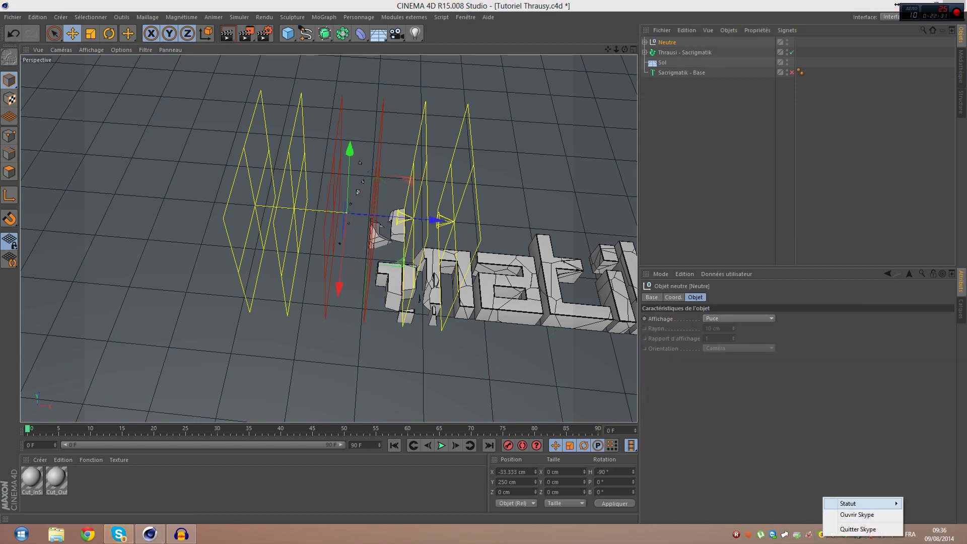
mouse_move(856, 503)
click(753, 453)
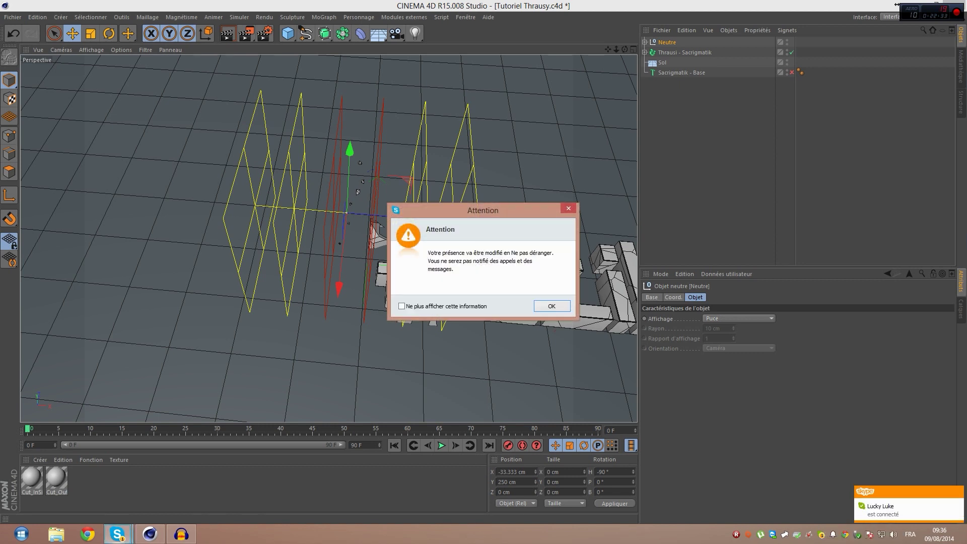
click(550, 306)
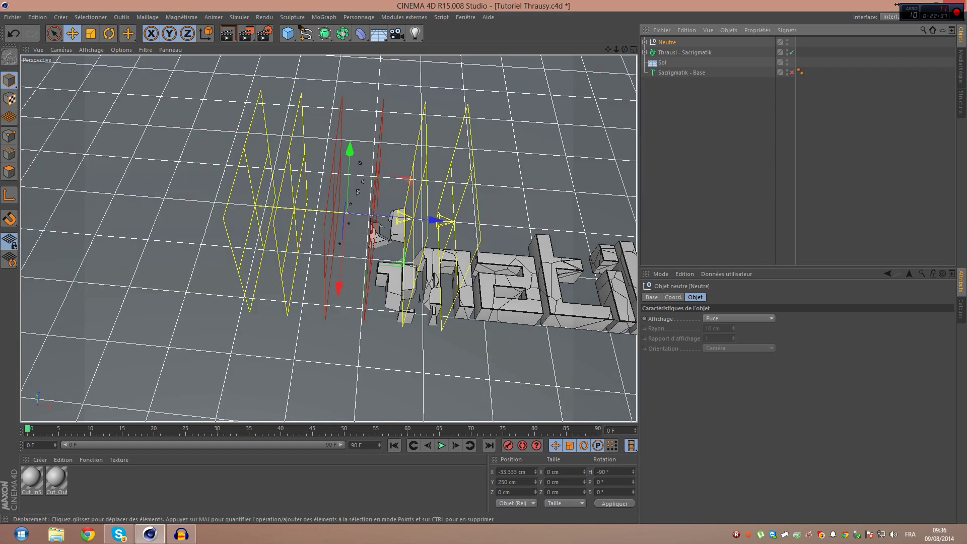
Slide the effectors' null along the text to test the breakup, ending before the first letter at about -709 cm in X.
alt+drag(328, 272, 328, 238)
scroll(422, 248, down, 2)
drag(458, 147, 457, 147)
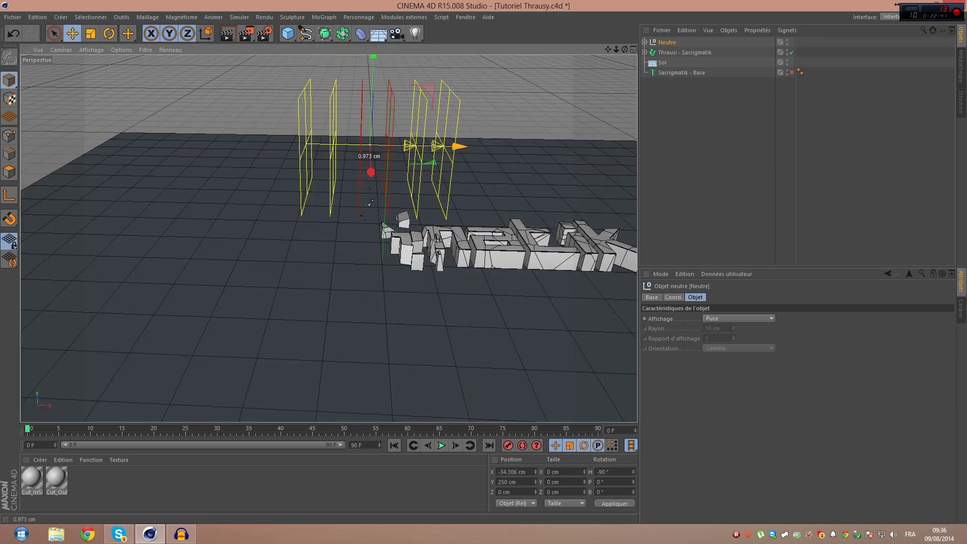
drag(369, 202, 388, 187)
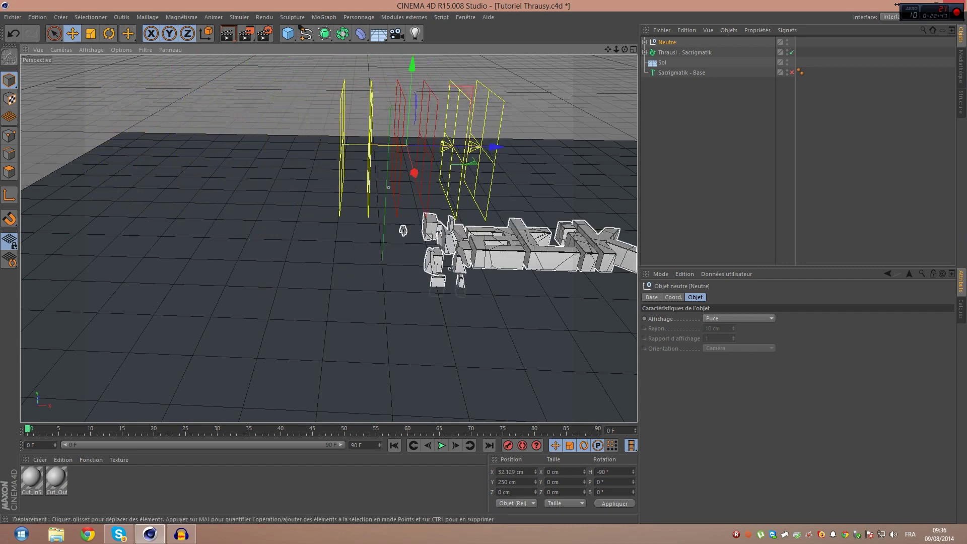
scroll(339, 270, down, 3)
scroll(454, 242, up, 3)
alt+drag(423, 217, 426, 274)
scroll(399, 250, down, 2)
drag(500, 273, 412, 250)
drag(416, 205, 101, 194)
drag(161, 193, 129, 192)
Try moving the three effectors inside the null together along the text, and undo the move.
click(645, 42)
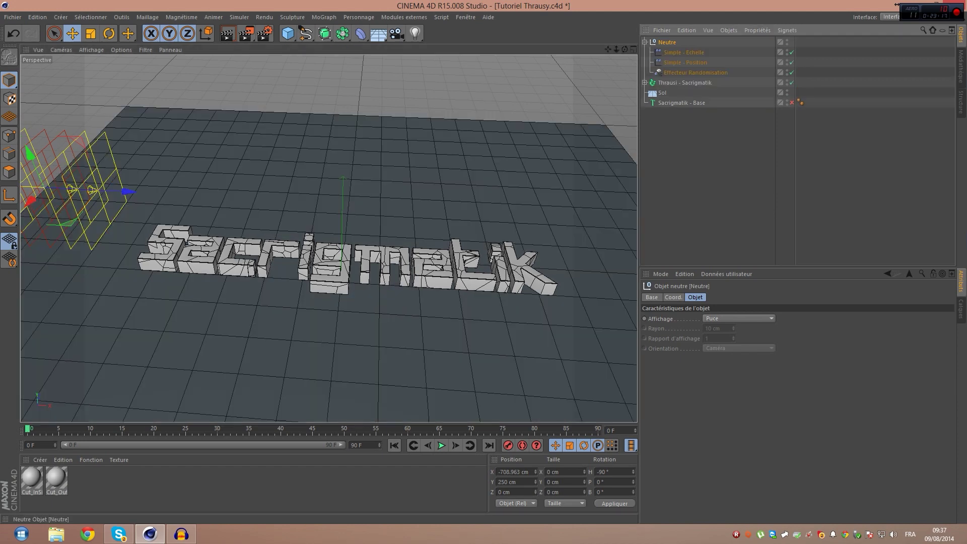
click(685, 52)
scroll(426, 191, down, 5)
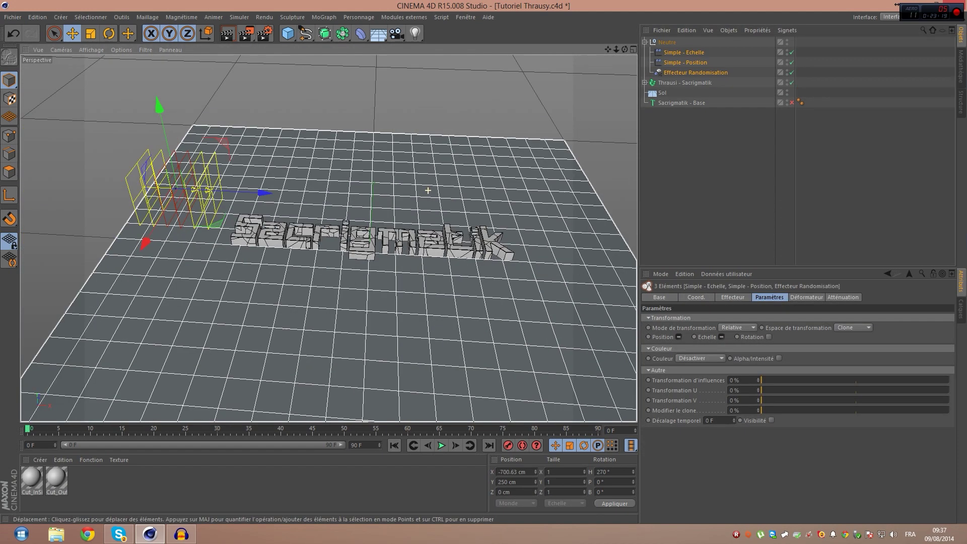
drag(275, 193, 403, 201)
key(ctrl+z)
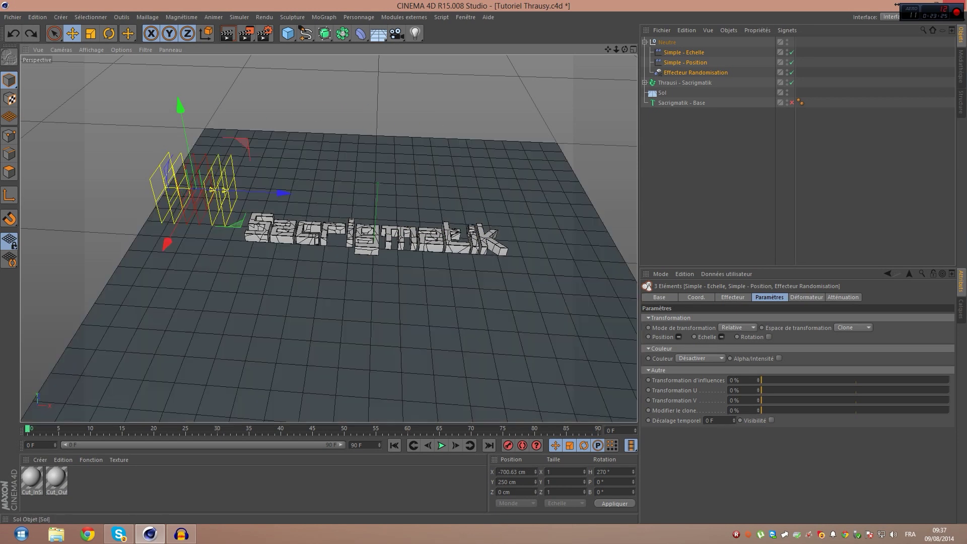
Move the effectors' null along the text to about 110 cm in X to break up the letters.
click(667, 43)
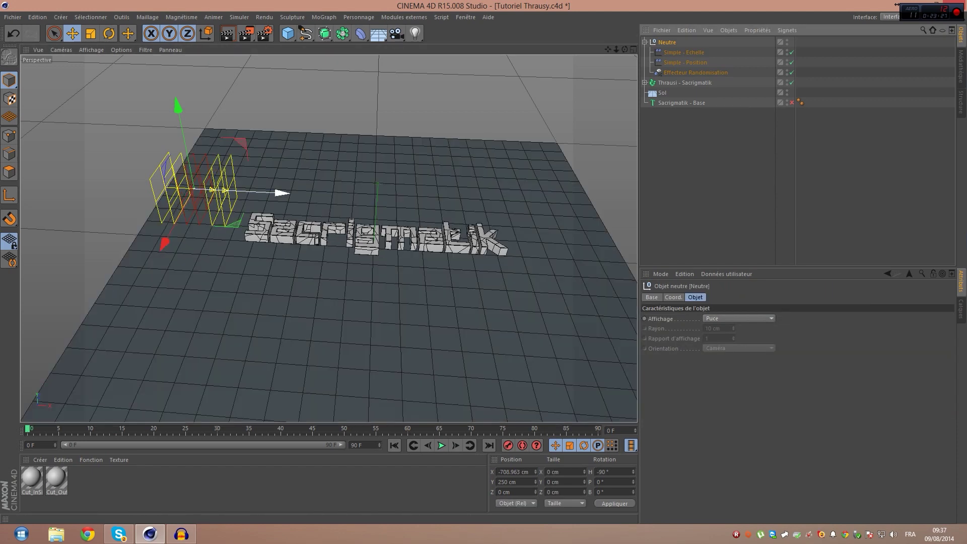
drag(281, 193, 485, 203)
scroll(482, 212, up, 5)
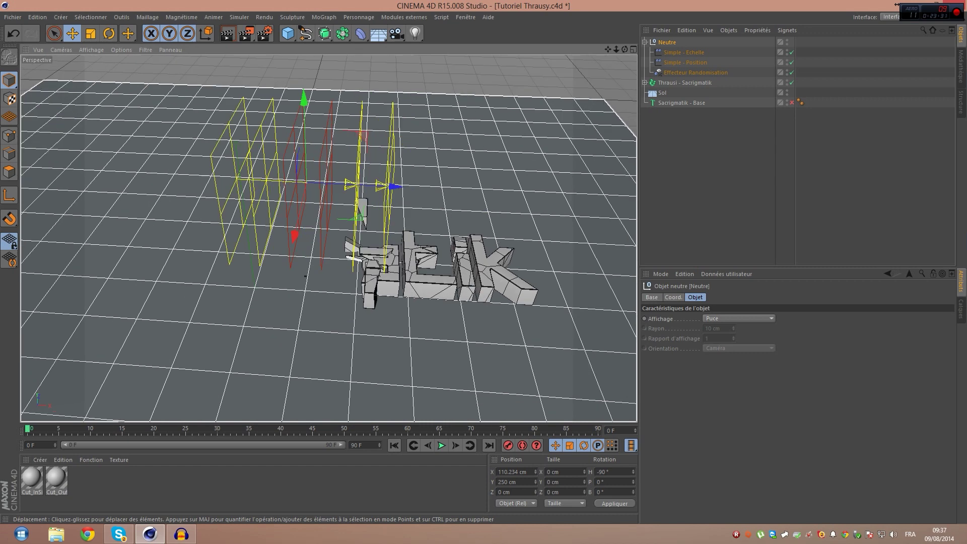
Slide the effectors' null past the end of the text to about 591 cm in X, and back before the first letter at about -674 cm.
mouse_move(394, 186)
mouse_down()
mouse_move(578, 194)
mouse_move(169, 187)
mouse_move(409, 198)
mouse_up()
scroll(365, 228, down, 5)
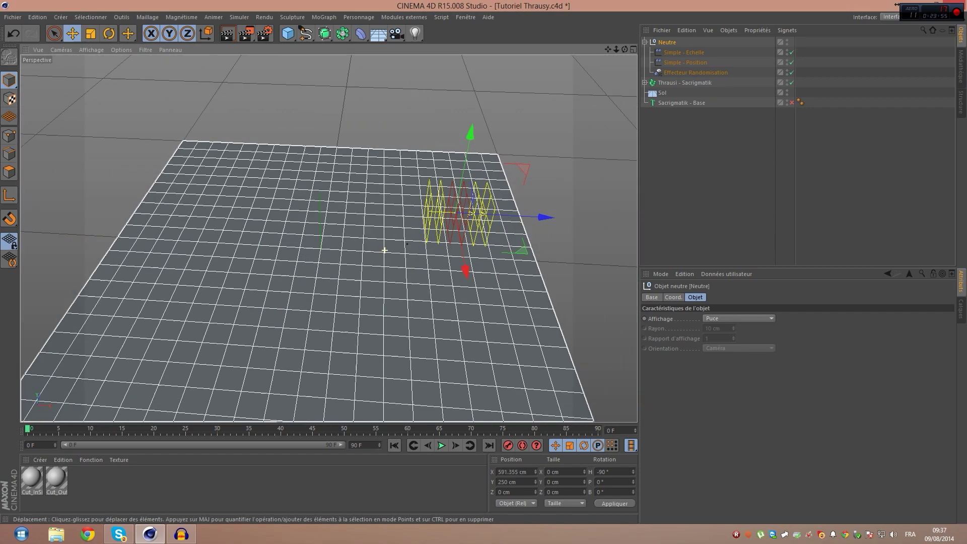
scroll(377, 211, up, 3)
drag(588, 220, 585, 220)
drag(518, 217, 93, 196)
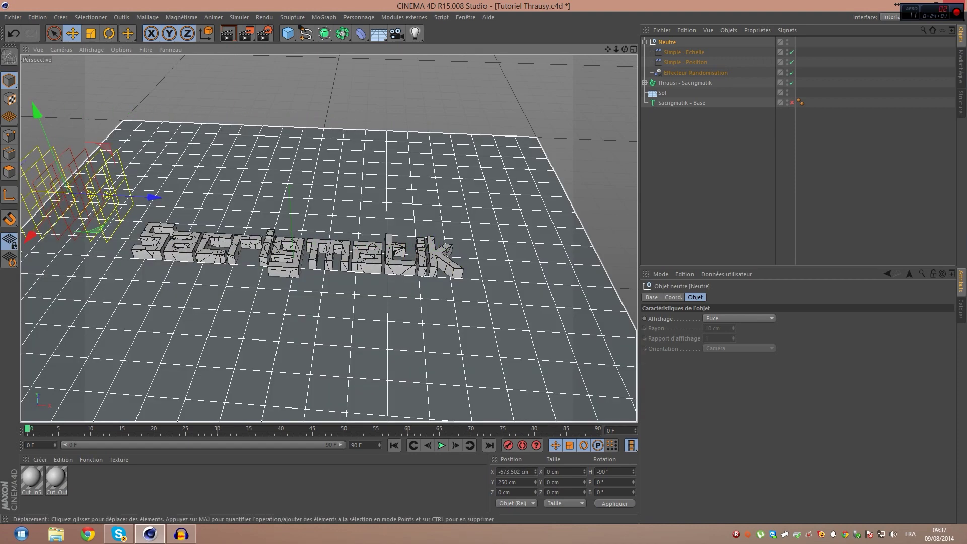
Centre the effectors' null at 0 cm in X, and slide it back before the first letter at about -684 cm.
scroll(518, 239, down, 4)
scroll(389, 221, up, 4)
alt+drag(328, 238, 328, 238)
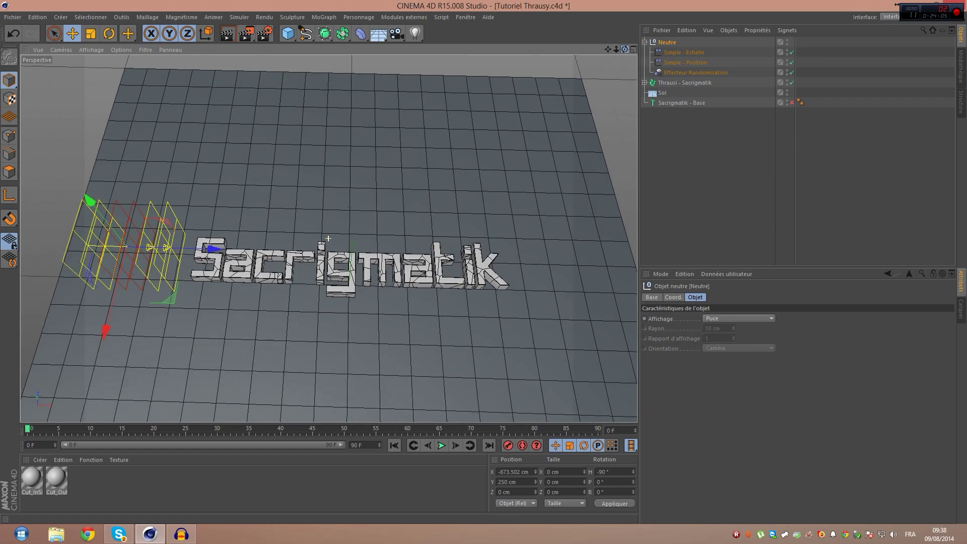
alt+drag(328, 239, 328, 238)
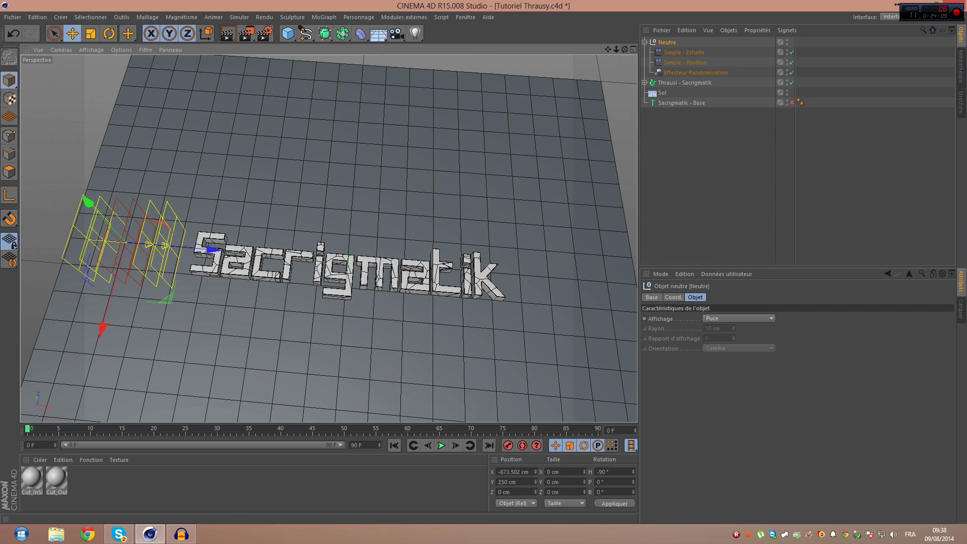
alt+middle_drag(328, 239, 318, 206)
alt+drag(318, 206, 330, 166)
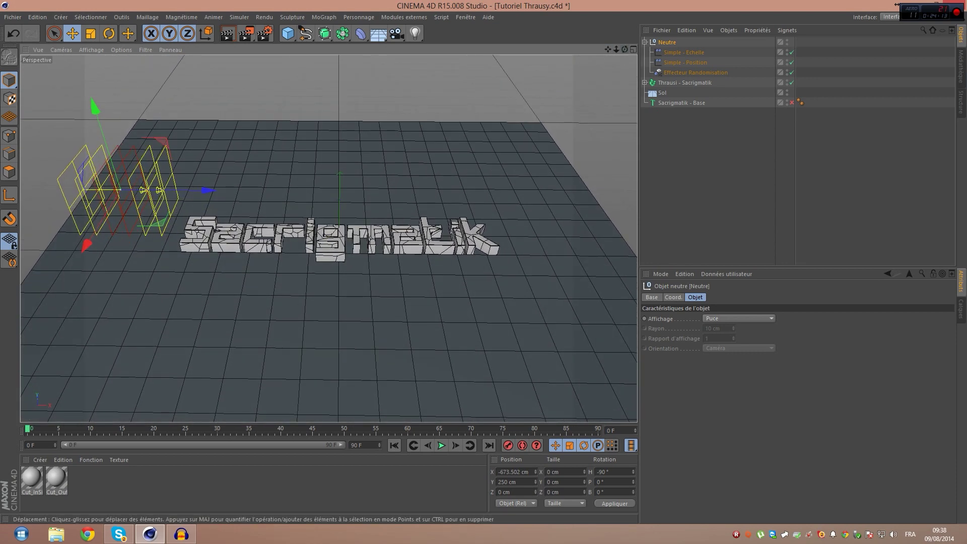
click(520, 472)
text(0)
key(Return)
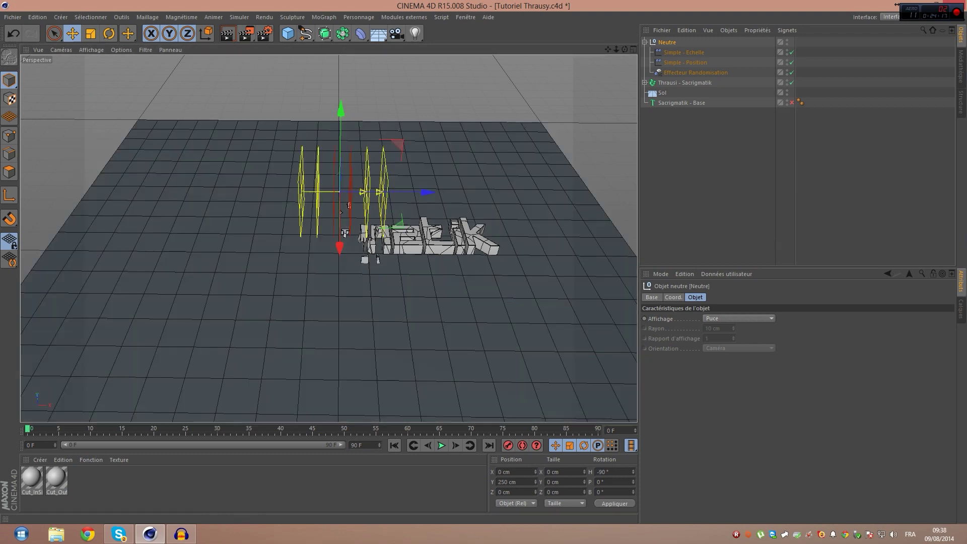
double_click(358, 445)
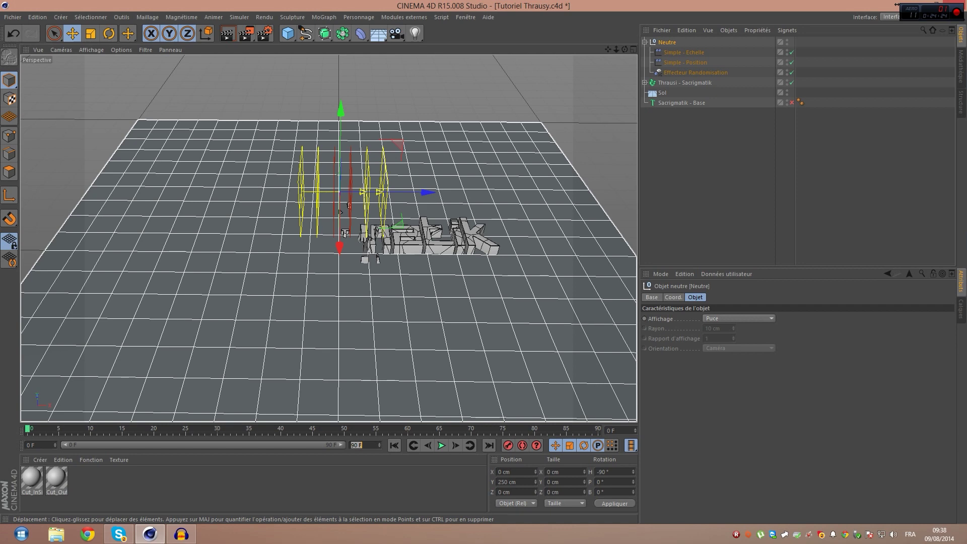
drag(427, 192, 201, 191)
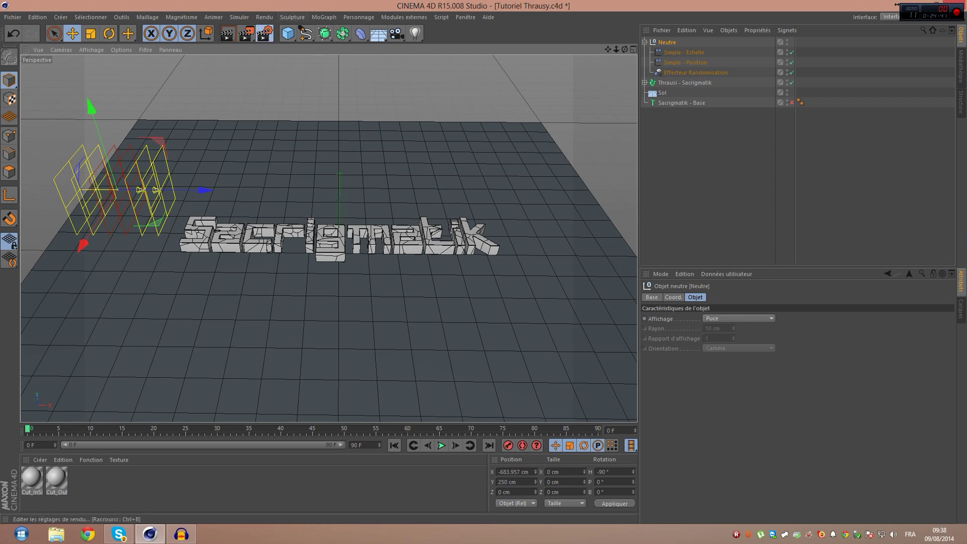
Add the Illumination globale effect to the render settings and open the choices for its Echantillons quality.
click(264, 33)
click(104, 185)
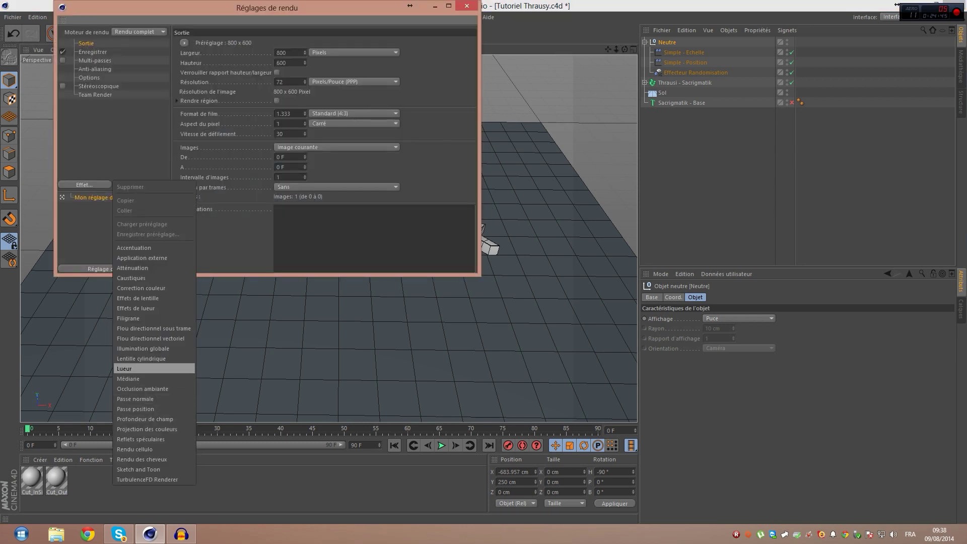
click(143, 349)
click(331, 111)
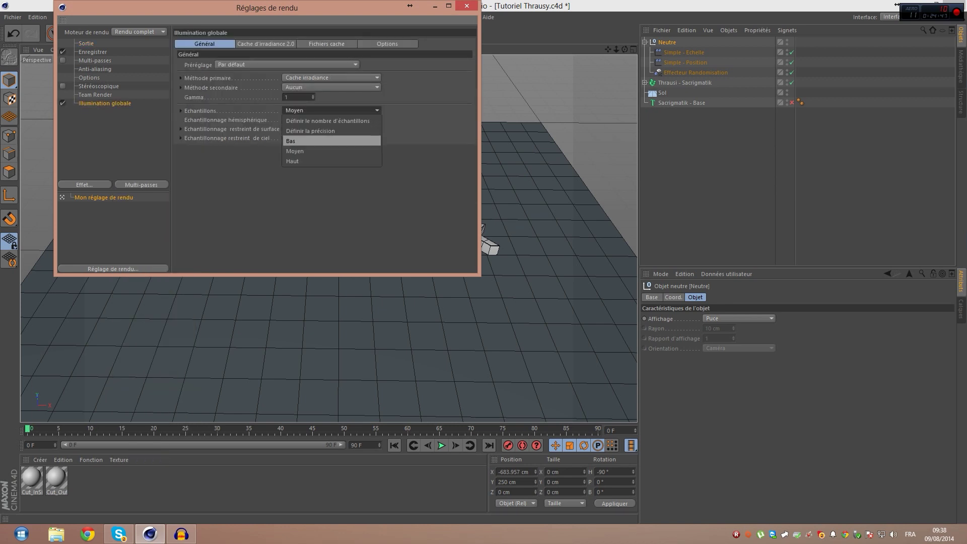
Set the global illumination samples to Bas and check the irradiance cache settings before closing the render settings.
click(323, 141)
click(266, 44)
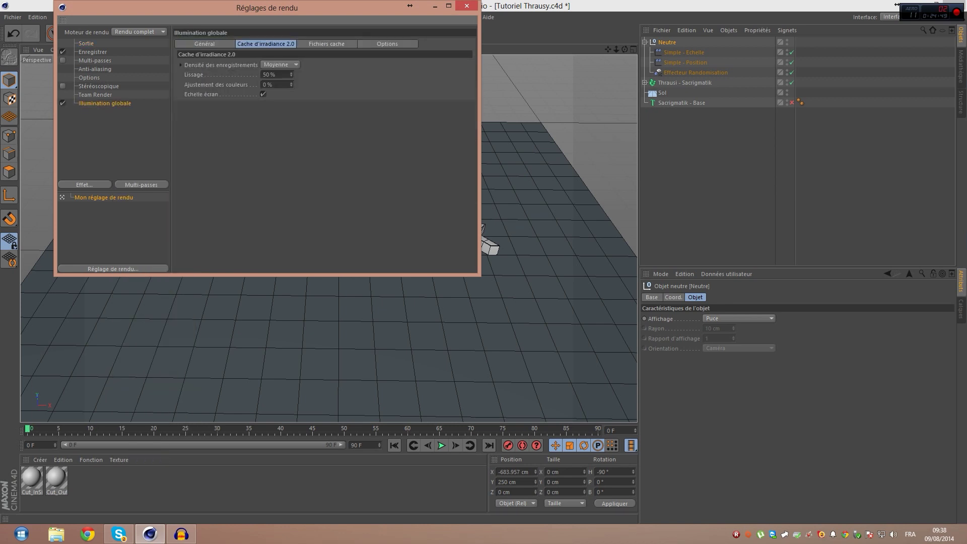
click(467, 7)
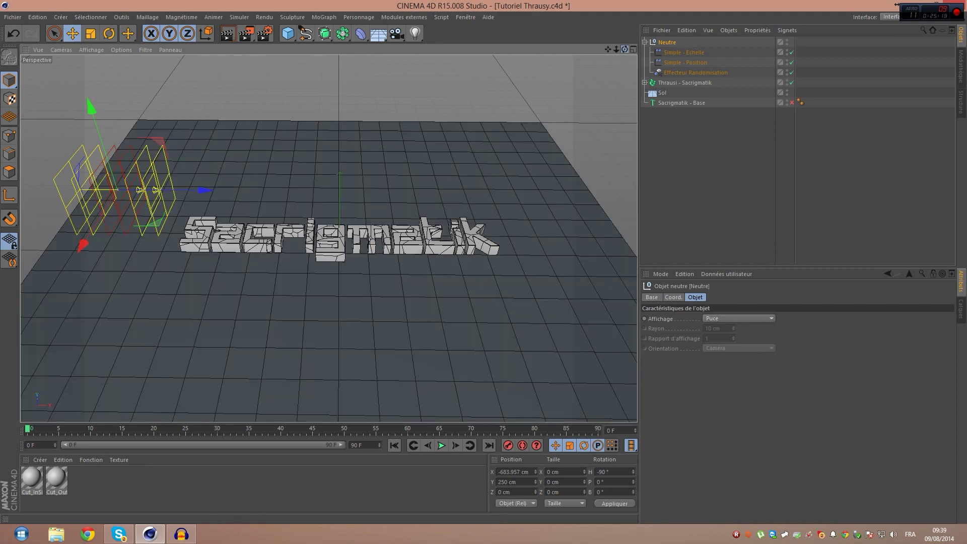
Collapse the Neutre group in the object hierarchy.
mouse_move(625, 50)
mouse_down()
mouse_move(607, 50)
mouse_move(623, 40)
mouse_move(624, 52)
mouse_up()
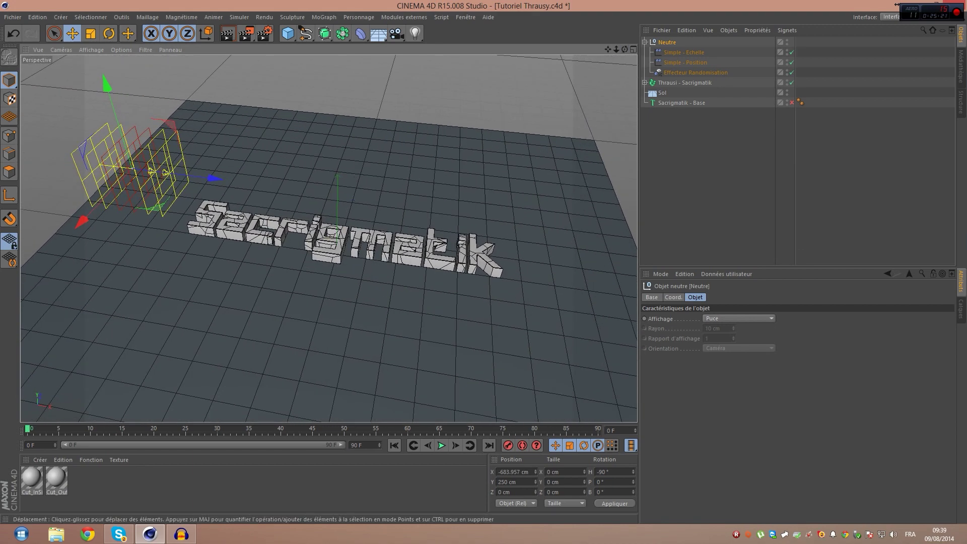
scroll(548, 134, down, 2)
scroll(411, 130, up, 3)
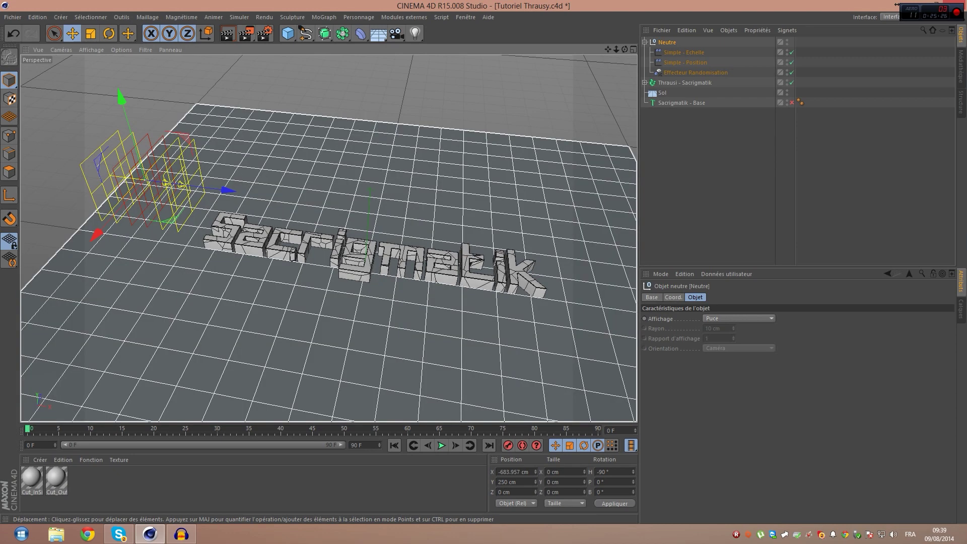
scroll(417, 141, down, 4)
scroll(417, 142, up, 3)
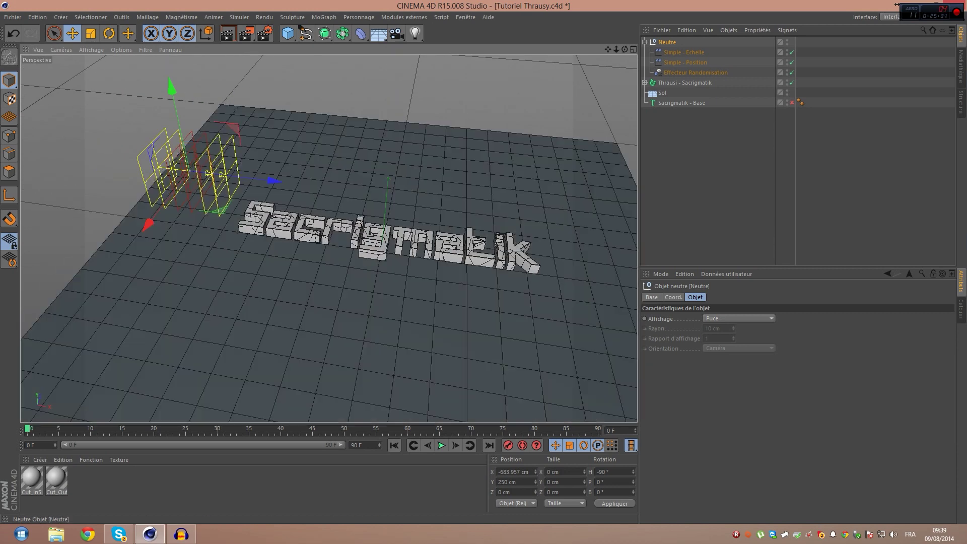
click(645, 42)
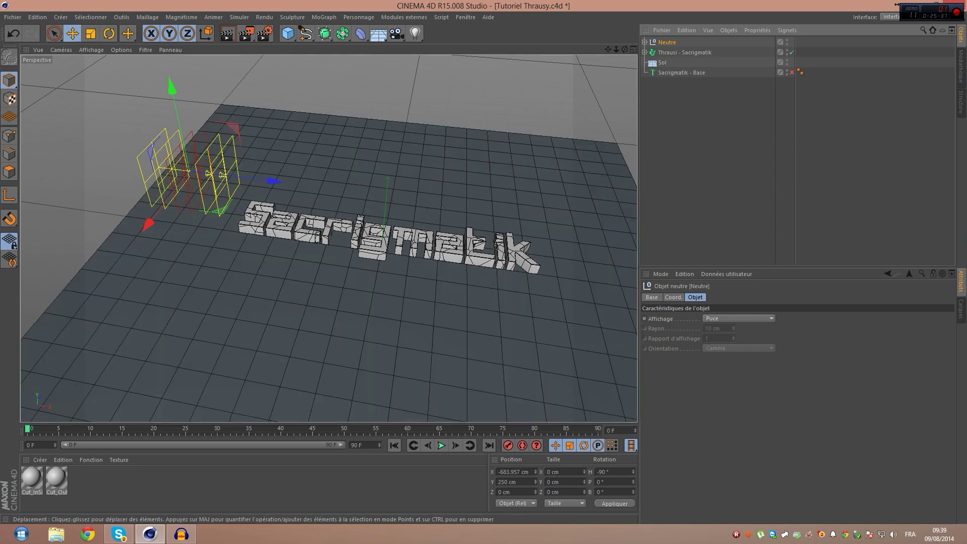
Review the anti-aliasing options in the render settings and close them.
key(ctrl+b)
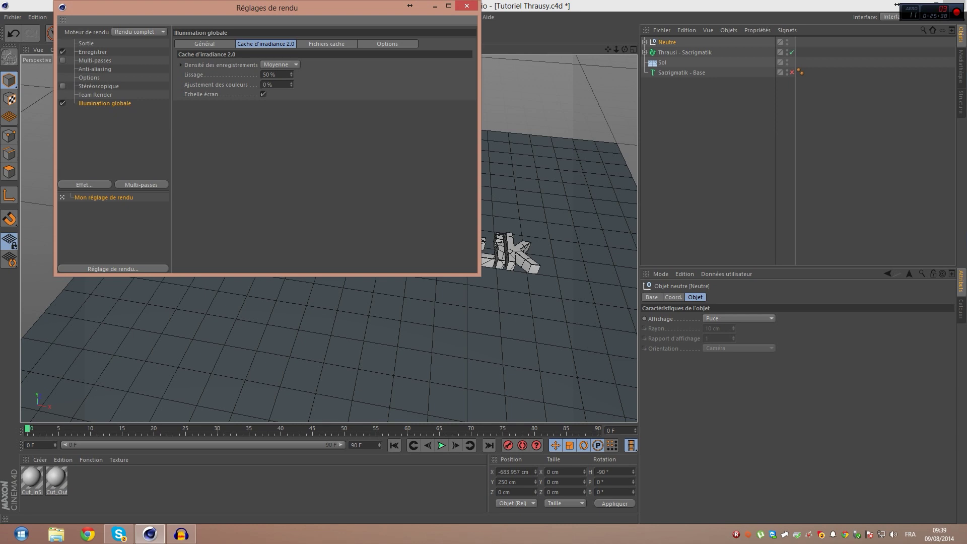
click(94, 61)
click(95, 69)
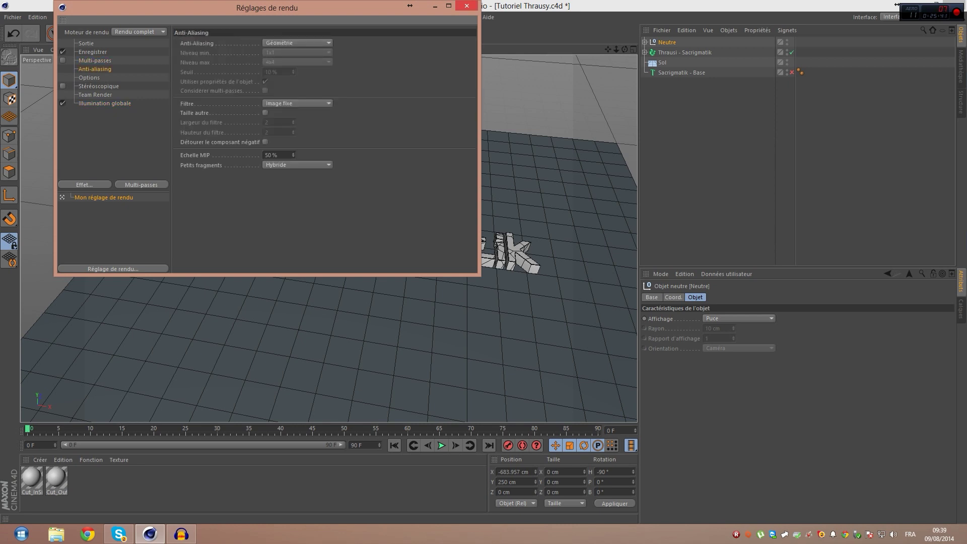
click(467, 6)
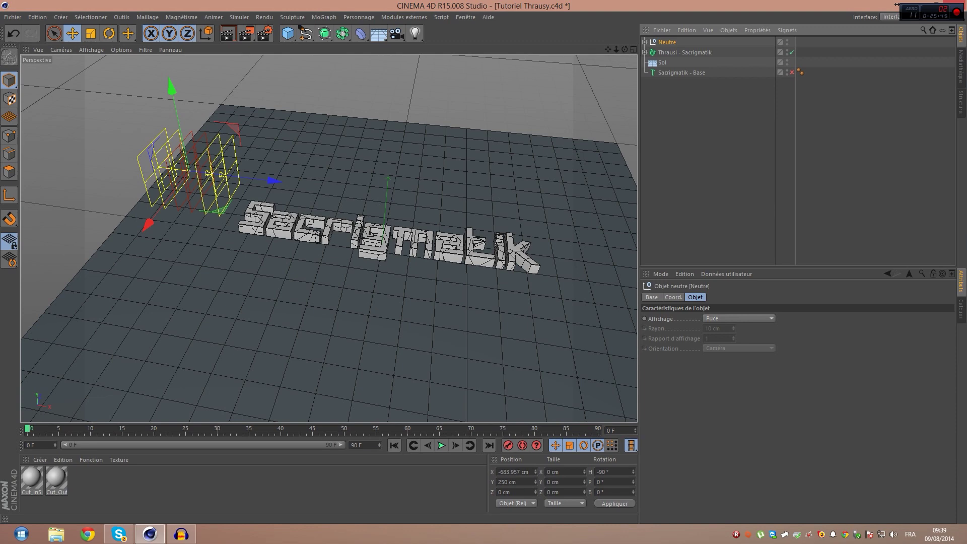
Try an output frame rate of 60 in the render settings and set it back to 30.
scroll(172, 278, down, 2)
scroll(172, 279, up, 4)
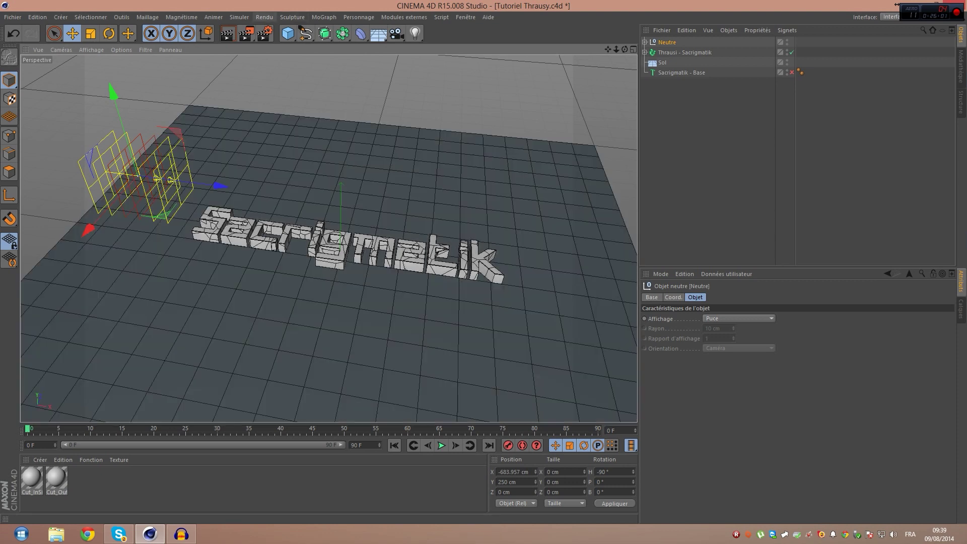
click(265, 33)
click(86, 43)
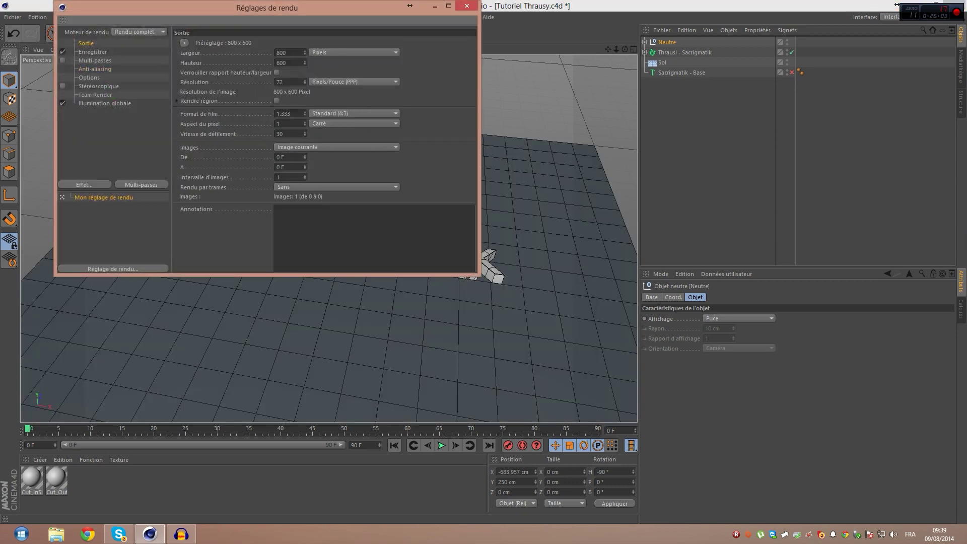
double_click(283, 134)
text(60)
key(Return)
double_click(280, 134)
text(30)
key(Return)
click(466, 6)
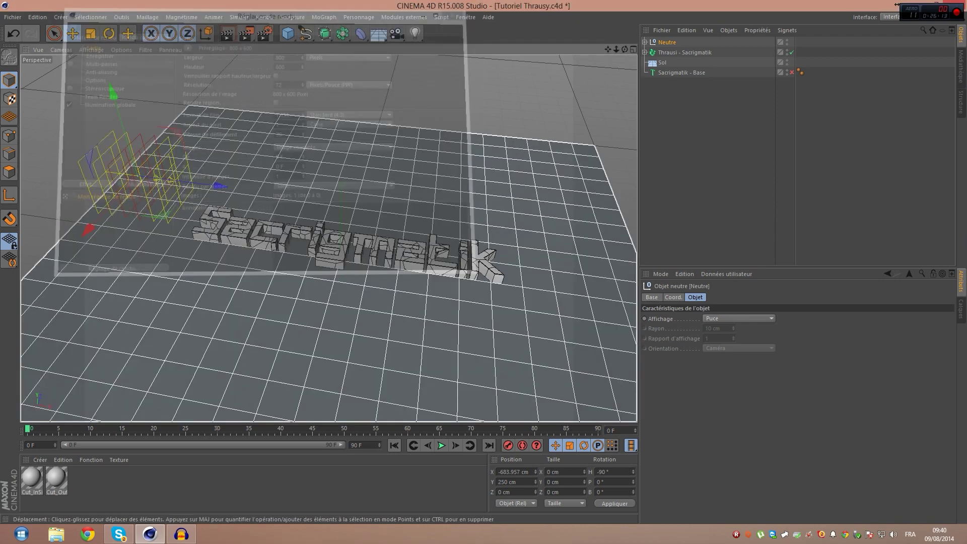
Sweep the Neutre group across the text and bring it back in front of it at about X -721.762 cm.
scroll(375, 225, down, 2)
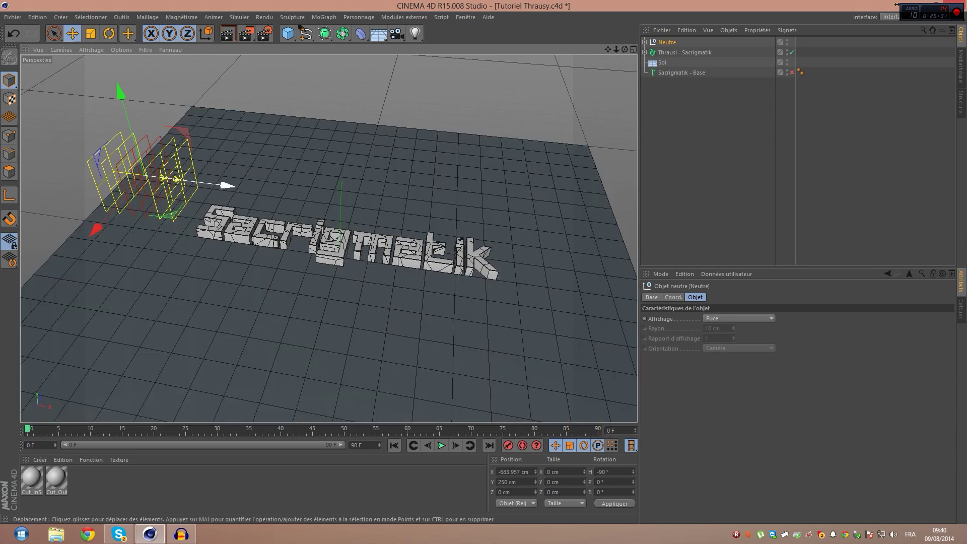
drag(225, 183, 459, 261)
drag(652, 239, 218, 184)
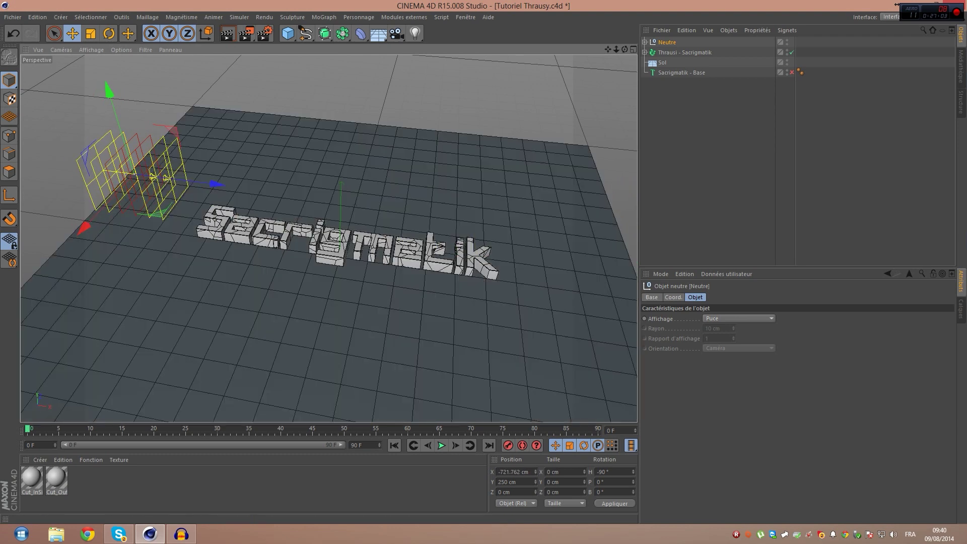
Set the animation's end frame to 250.
double_click(357, 446)
text(250)
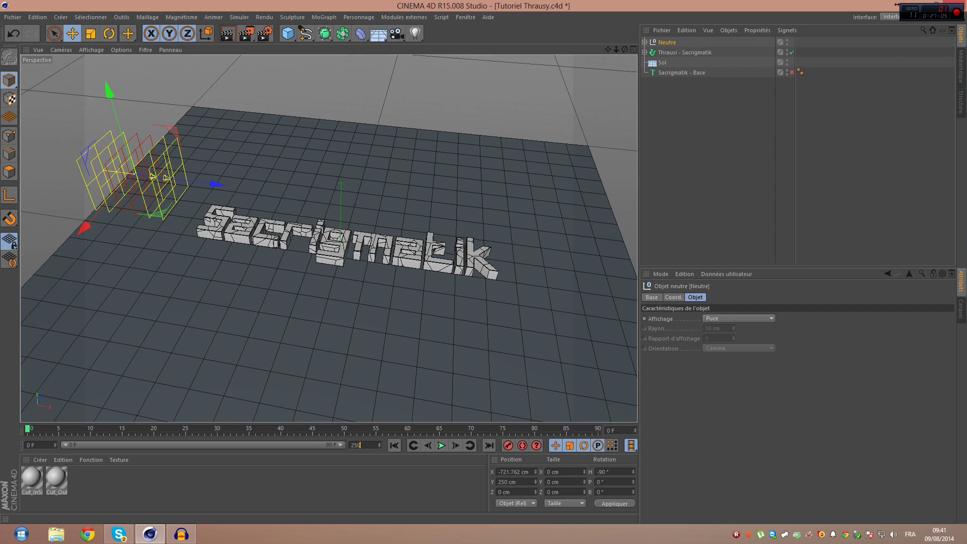
key(Return)
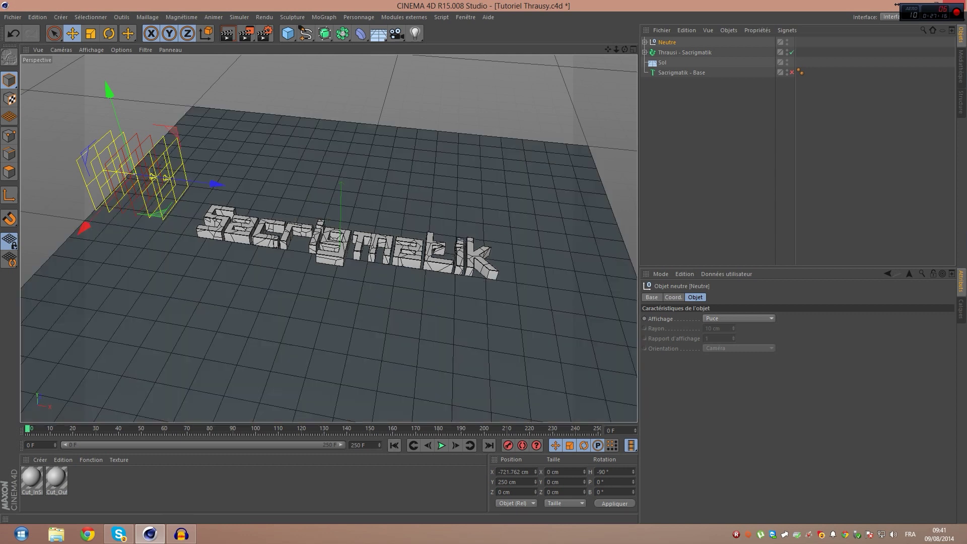
Set the animation's end frame to 30*5, giving 150 frames.
double_click(358, 446)
text(30*5)
key(Return)
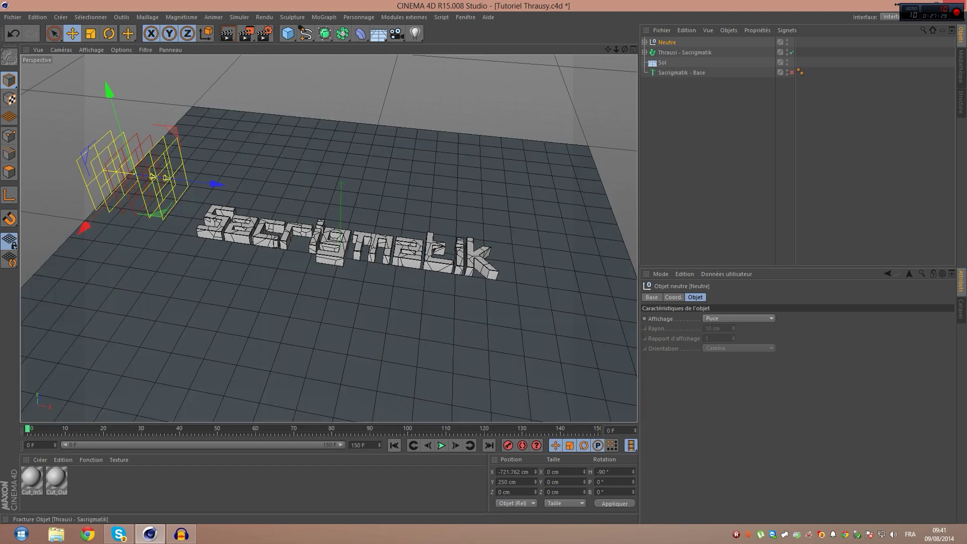
Inspect the coordinates of the Thrausi - Sacrigmatik fracture object and of its first piece.
click(685, 52)
click(705, 297)
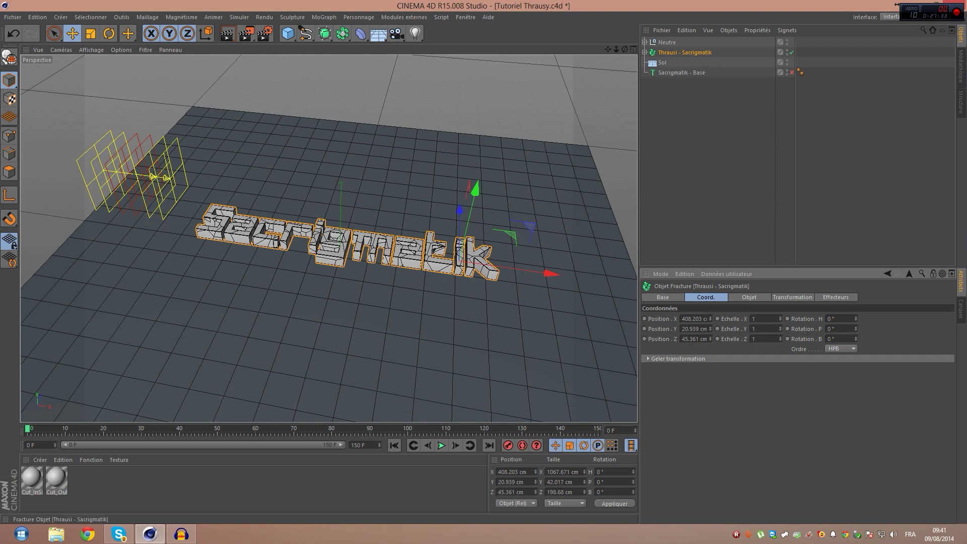
click(645, 53)
click(674, 63)
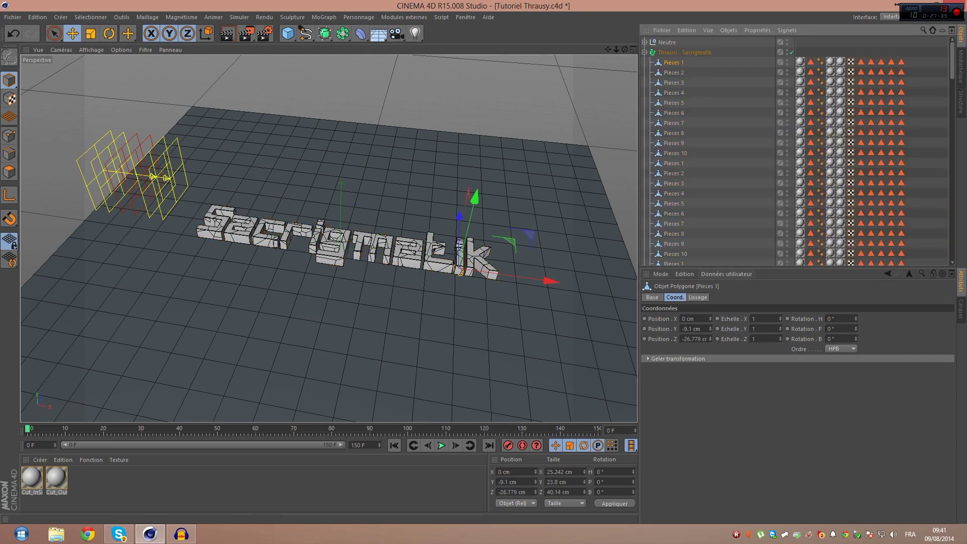
click(645, 52)
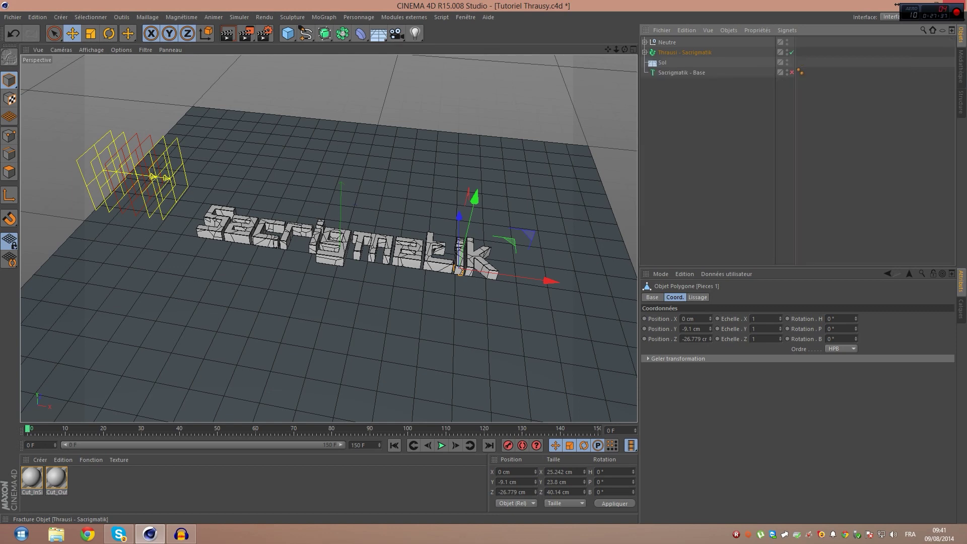
click(680, 52)
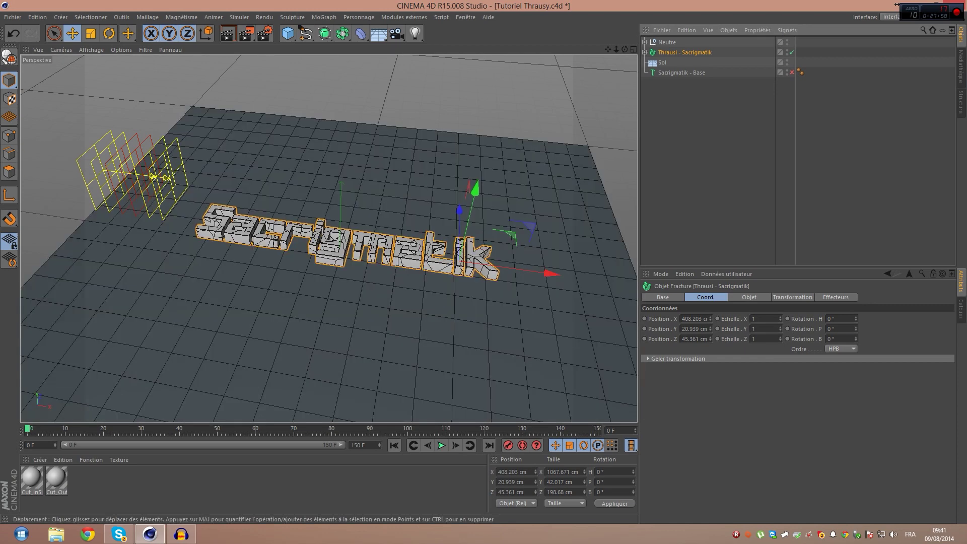
scroll(415, 222, down, 3)
scroll(400, 173, up, 2)
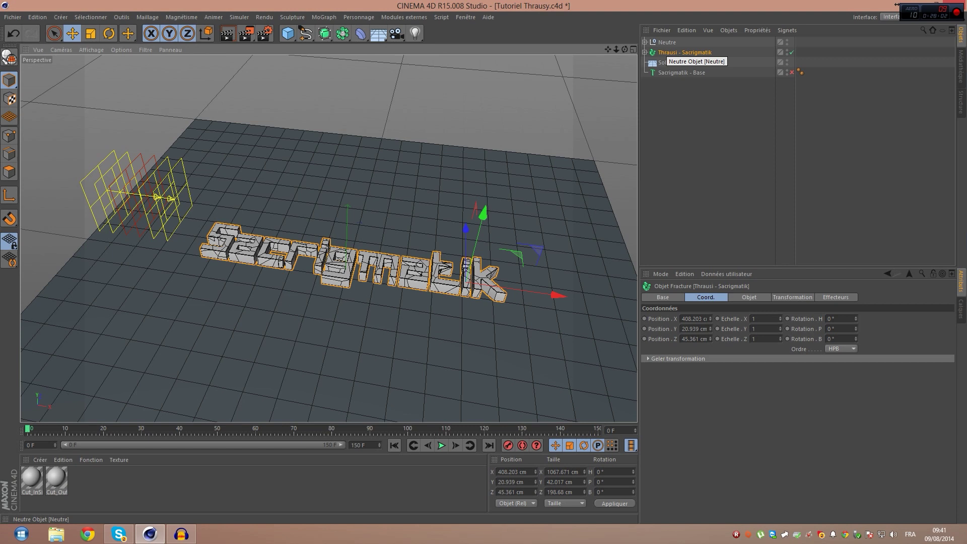
Set the animation's end frame to 30*7 (210 frames) and extend the preview range to frame 210.
click(667, 43)
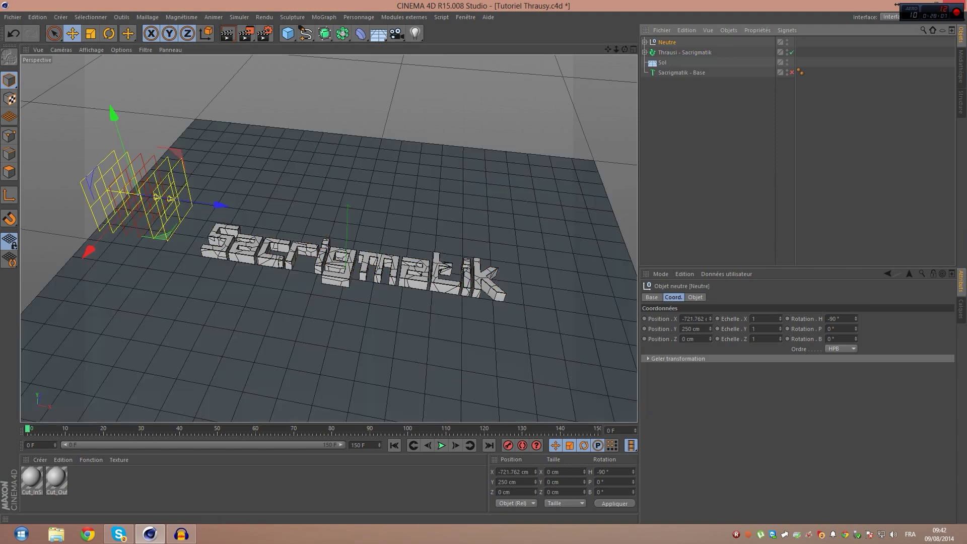
double_click(358, 445)
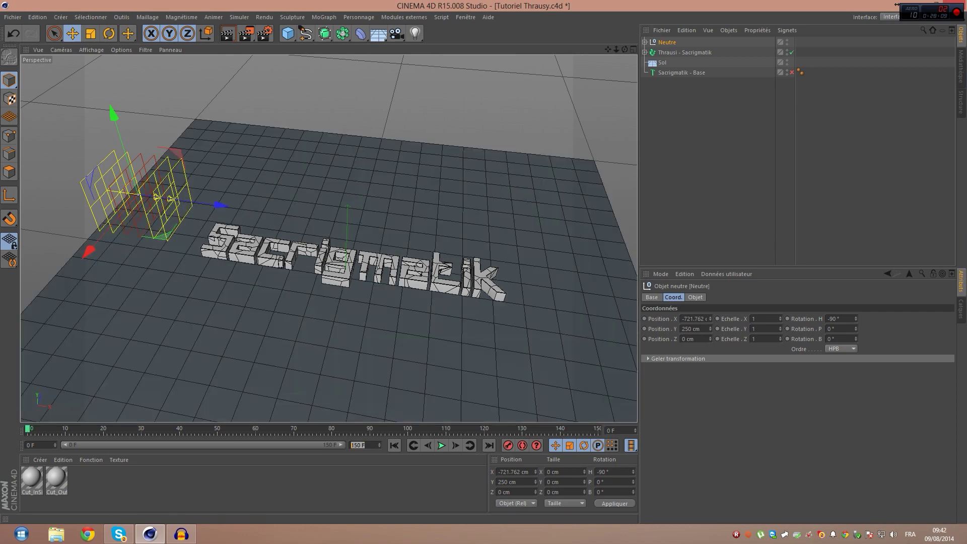
click(668, 42)
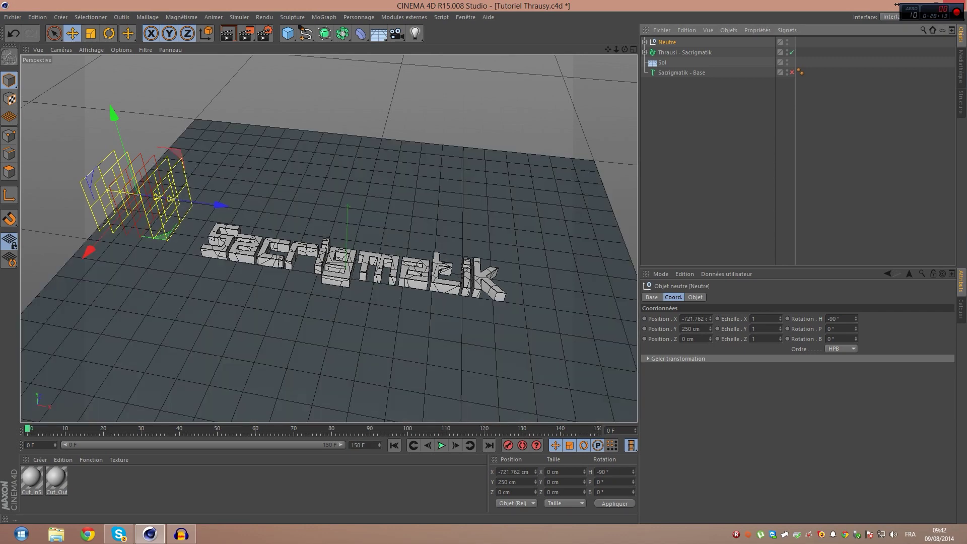
double_click(358, 445)
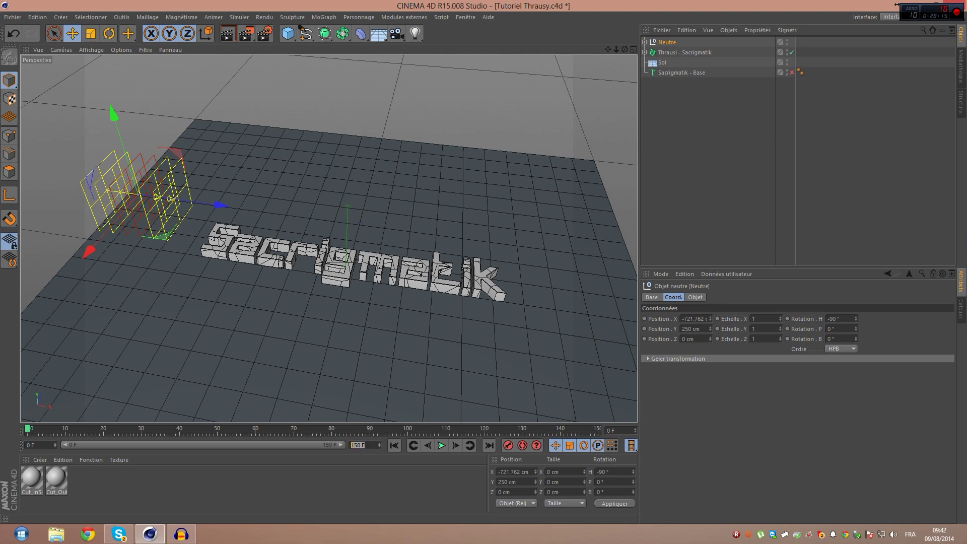
text(30*7)
key(Return)
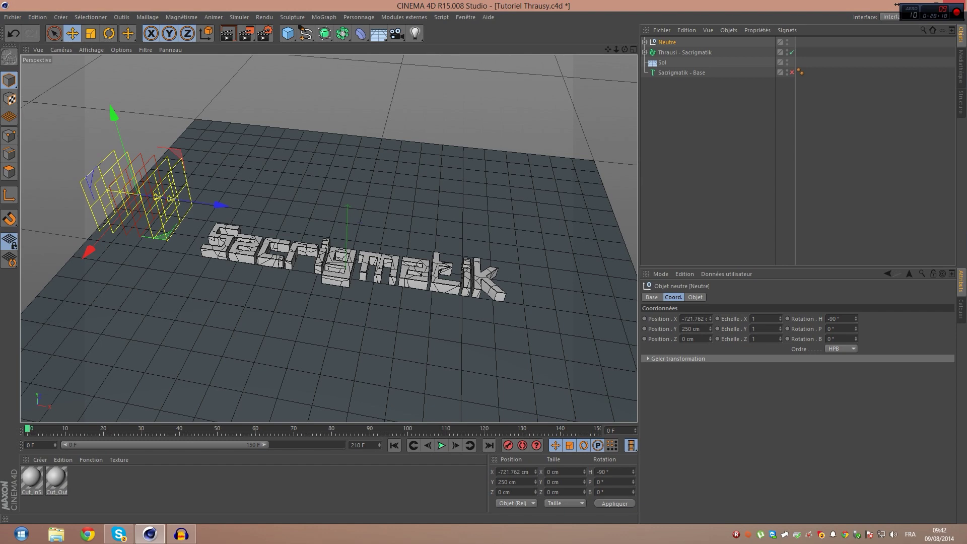
drag(264, 445, 341, 445)
Rename the Neutre null object as Effecteur.
scroll(384, 208, down, 3)
scroll(393, 227, up, 3)
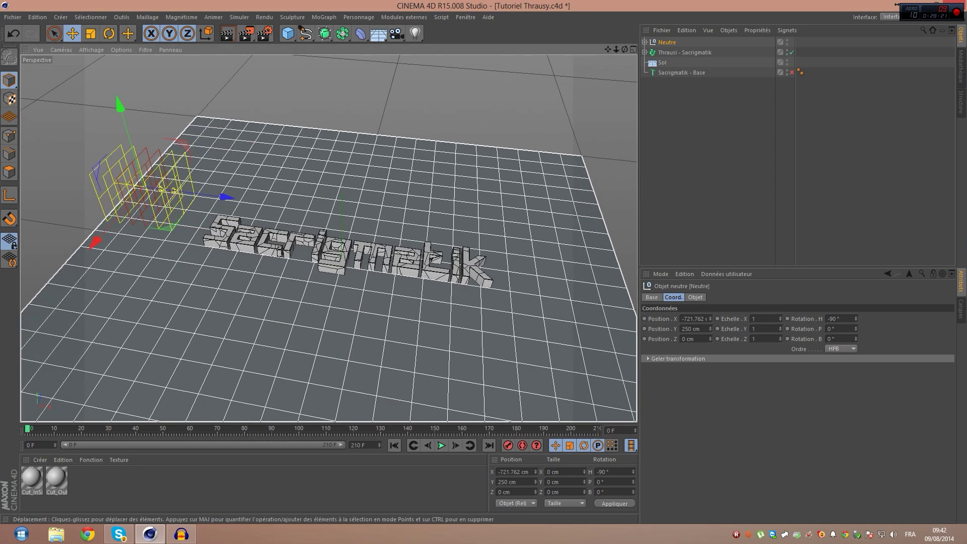
scroll(328, 238, up, 3)
scroll(329, 238, down, 2)
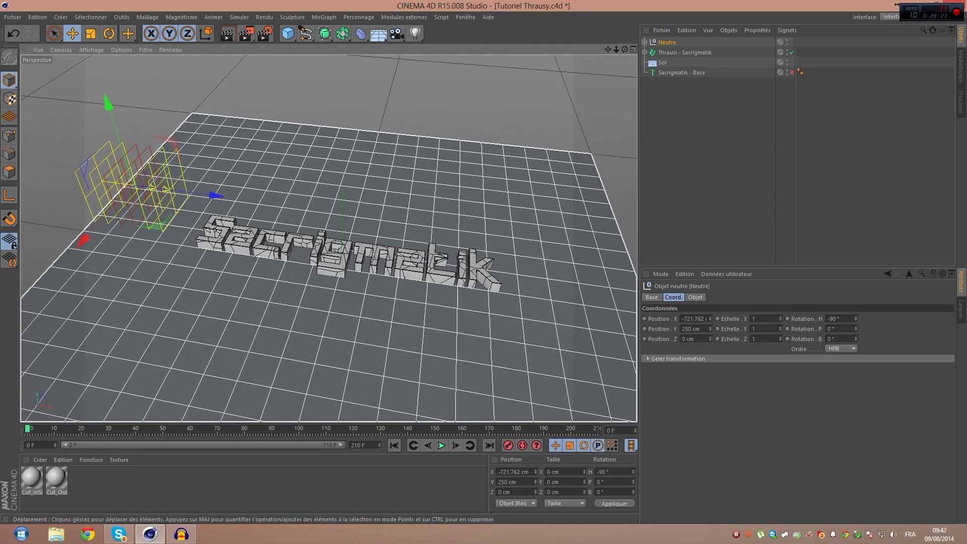
double_click(667, 42)
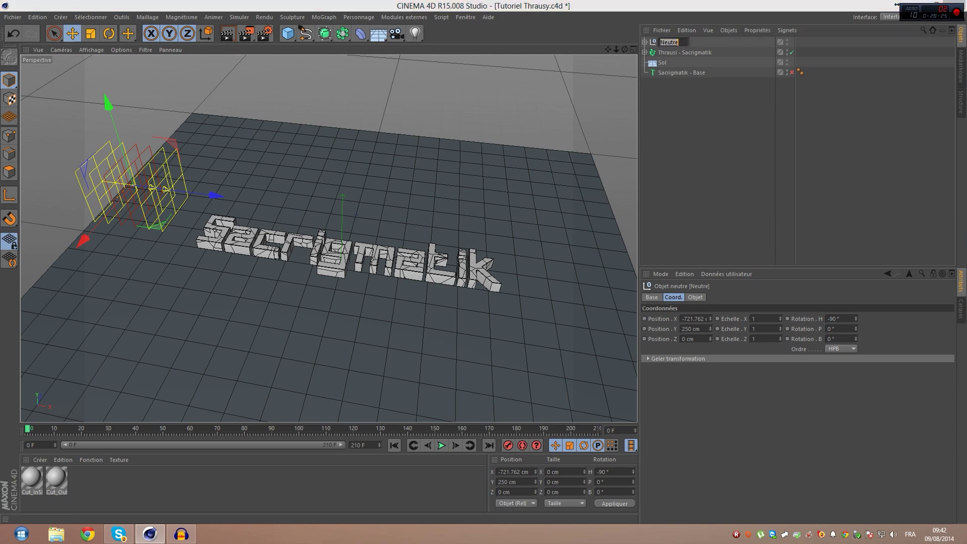
text(Effectr)
text(u)
key(Return)
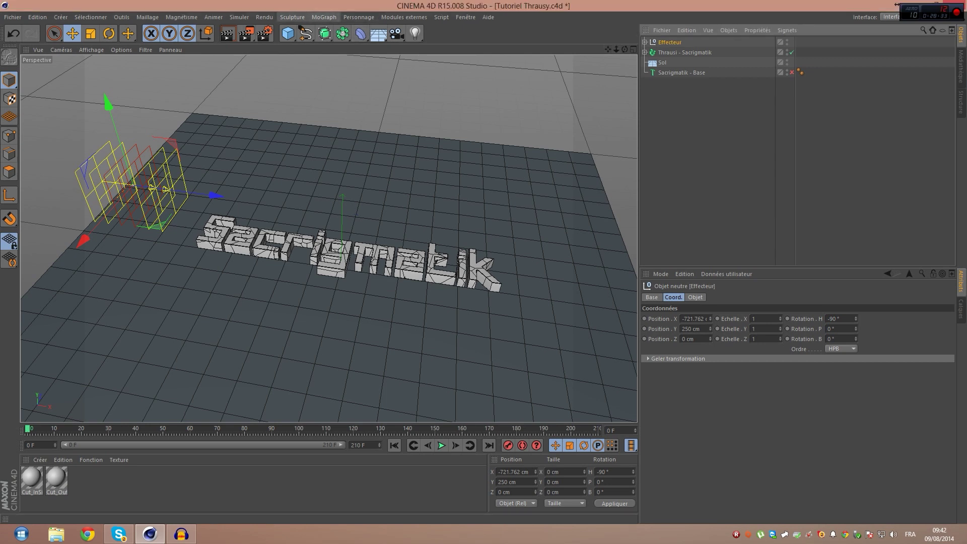
click(324, 17)
mouse_move(352, 33)
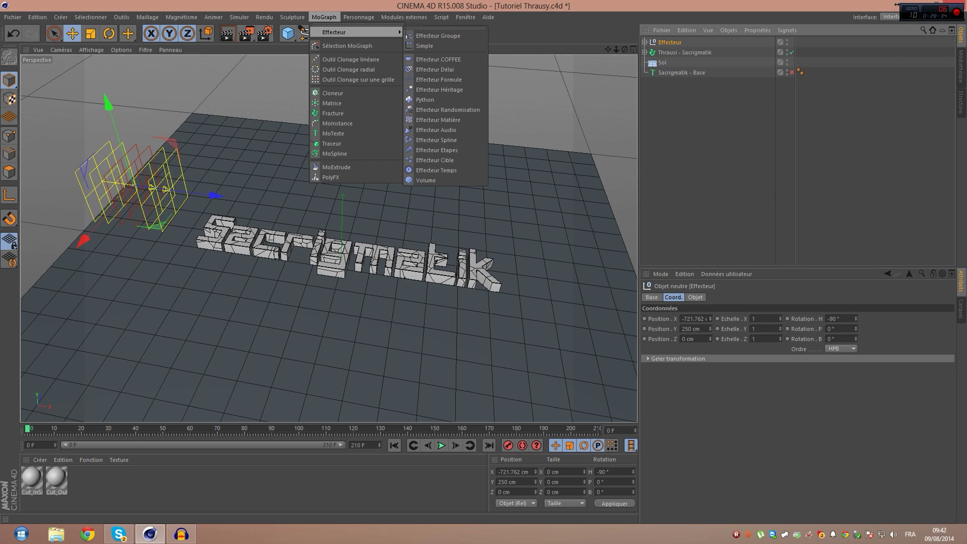
click(325, 17)
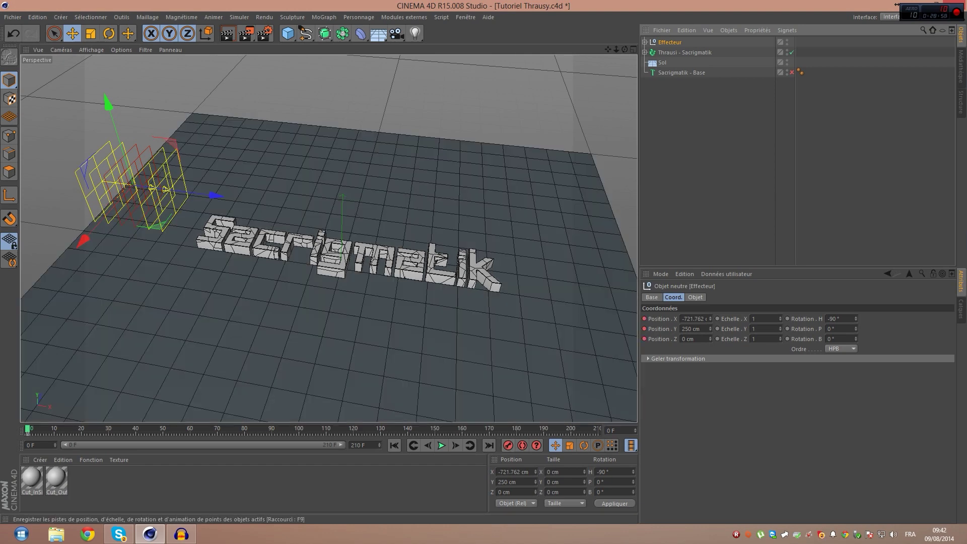
Move the Effecteur null beyond the far end of the text, to X about 703 cm, and record a position keyframe at frame 0.
drag(624, 49, 672, 32)
alt+middle_drag(120, 194, 153, 192)
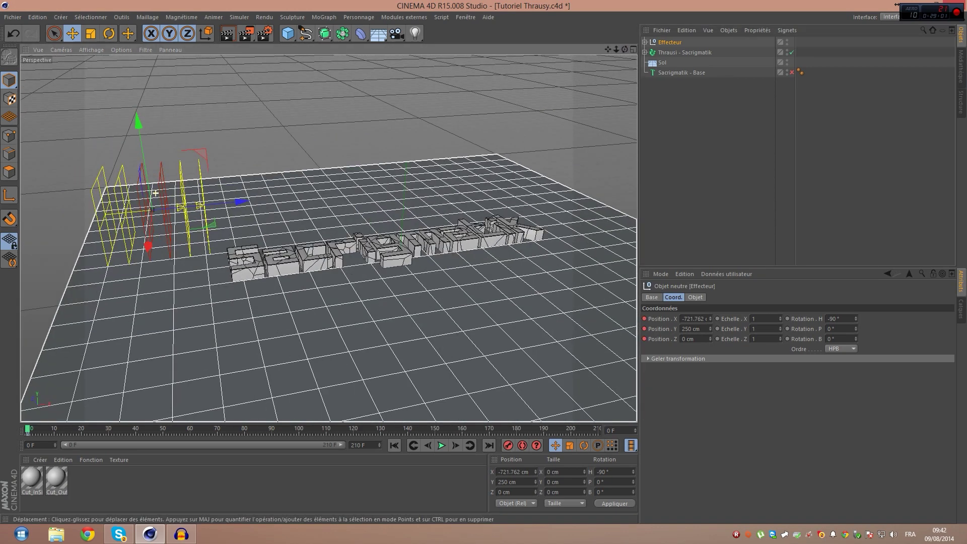
scroll(154, 193, up, 2)
drag(245, 205, 268, 202)
mouse_move(164, 220)
mouse_down()
mouse_move(184, 219)
mouse_move(159, 219)
mouse_up()
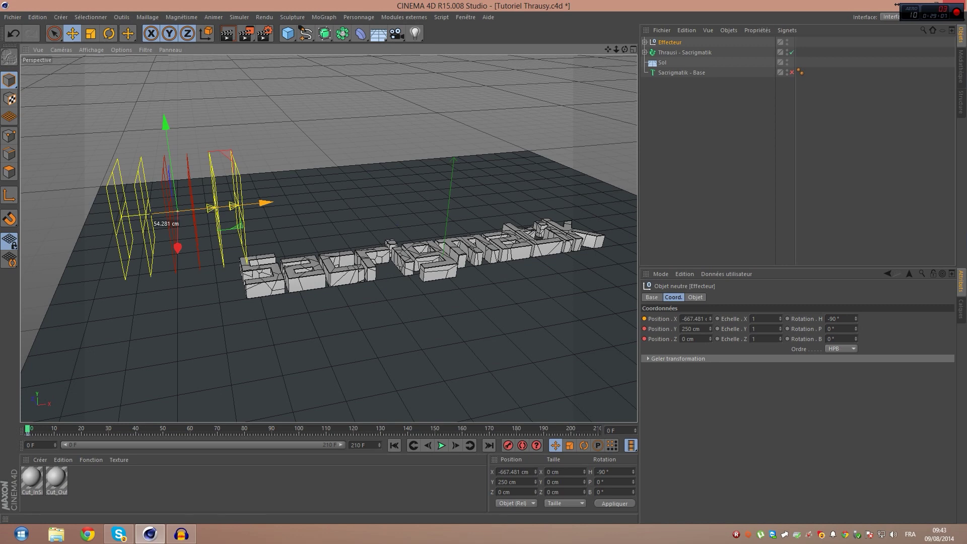
key(ctrl+shift+z)
drag(282, 256, 628, 213)
scroll(152, 270, down, 2)
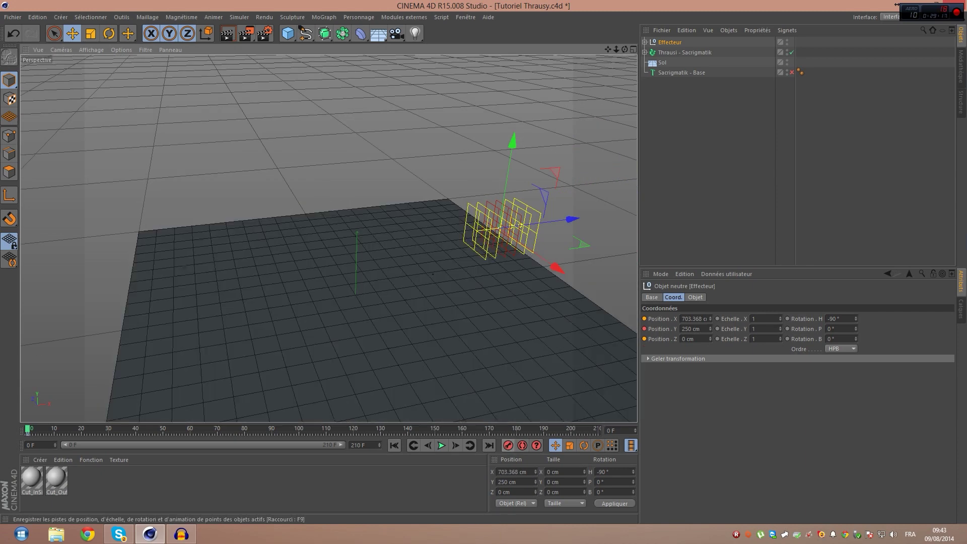
click(508, 446)
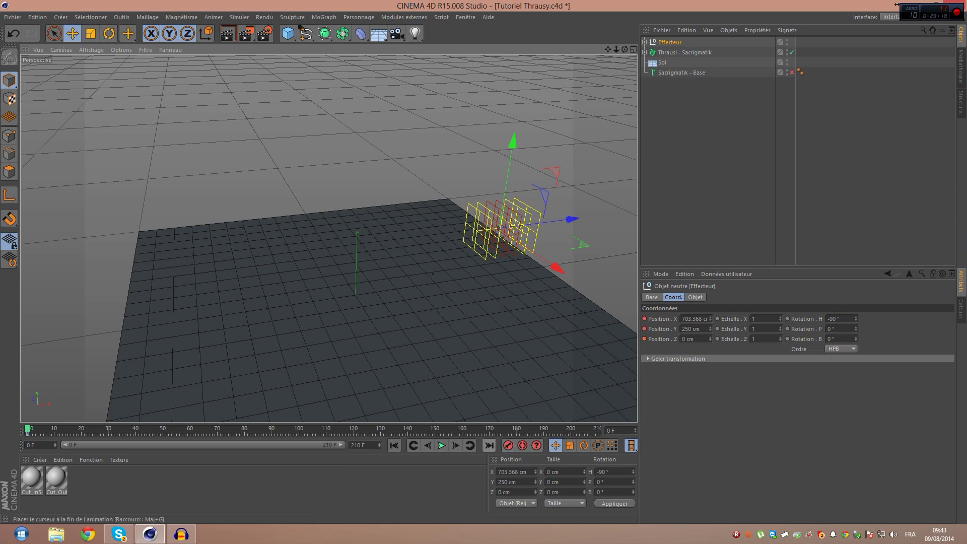
At frame 210, move the Effecteur null past the start of the text, to X about -832 cm, and record a position keyframe.
click(489, 445)
drag(571, 219, 146, 296)
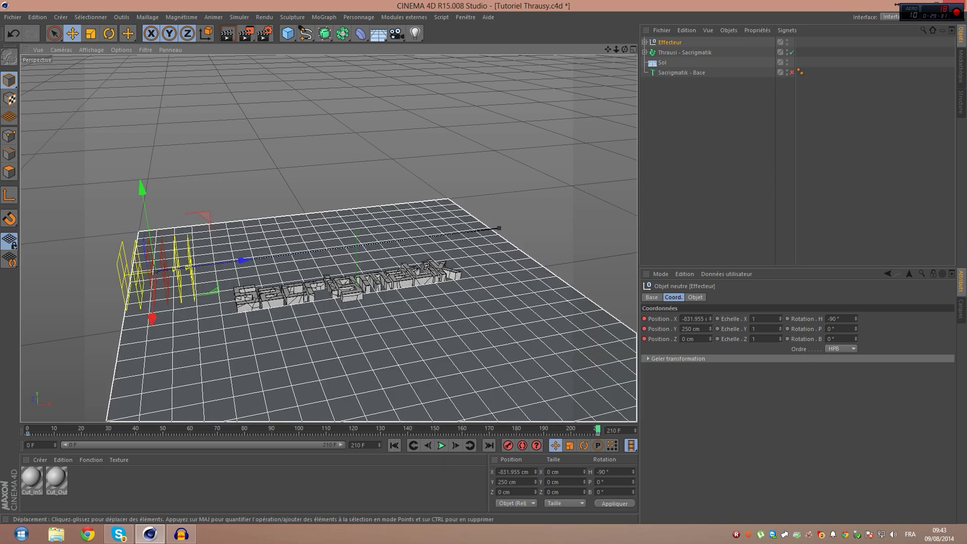
scroll(311, 258, up, 3)
scroll(367, 283, down, 3)
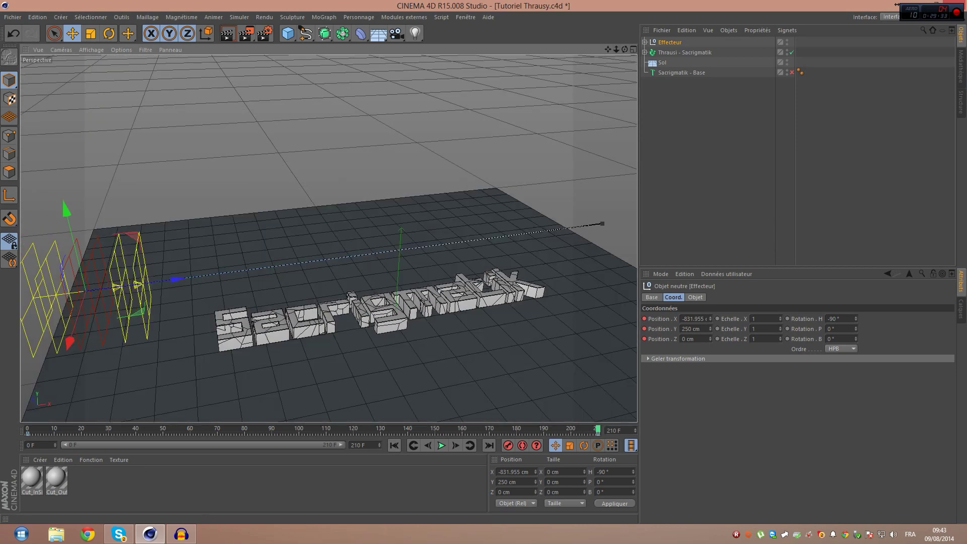
Play the animation from frame 0 to check the effector's pass across the text, with the object deselected.
alt+drag(367, 282, 331, 307)
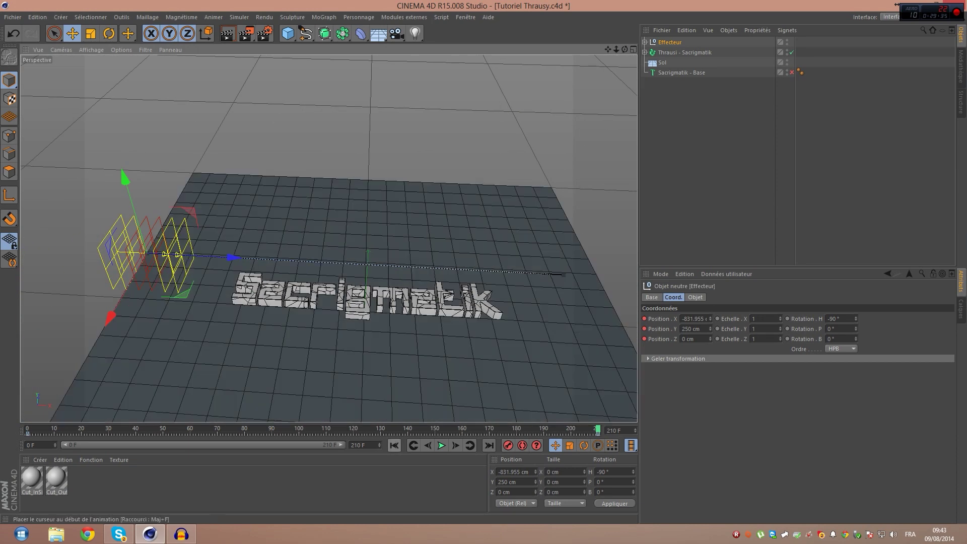
click(394, 445)
click(441, 446)
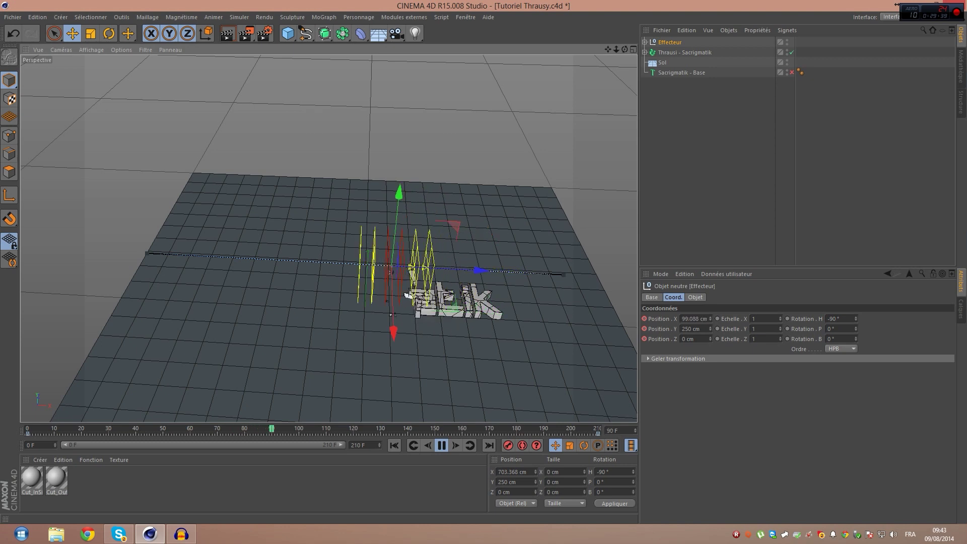
click(710, 146)
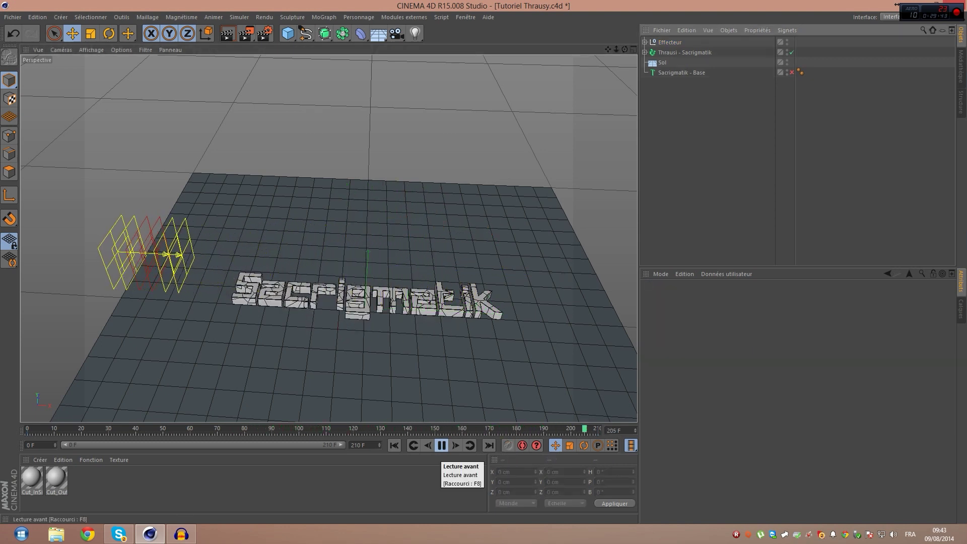
click(441, 445)
Set the interpolation of the Effecteur's position keys at frames 210 and 0 to Linéaire.
click(670, 43)
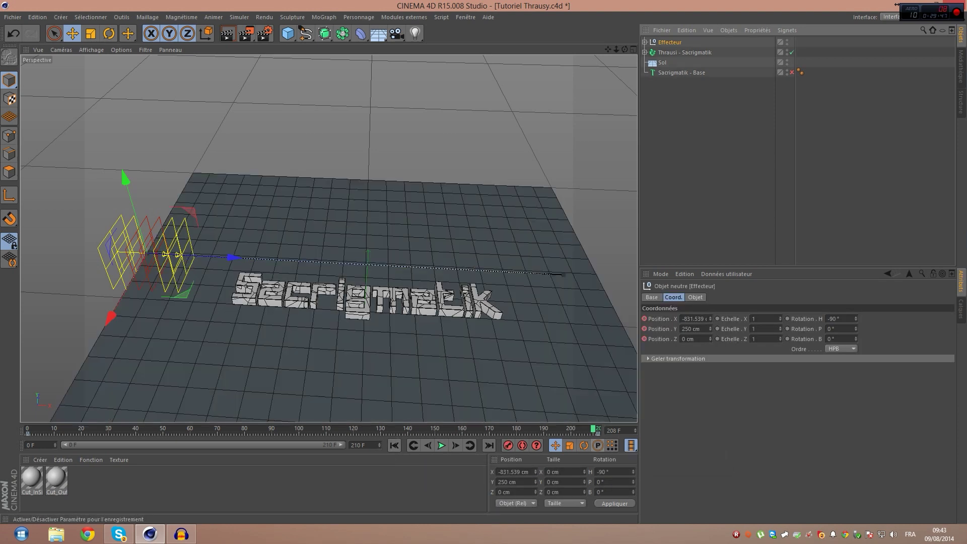
drag(580, 433, 599, 433)
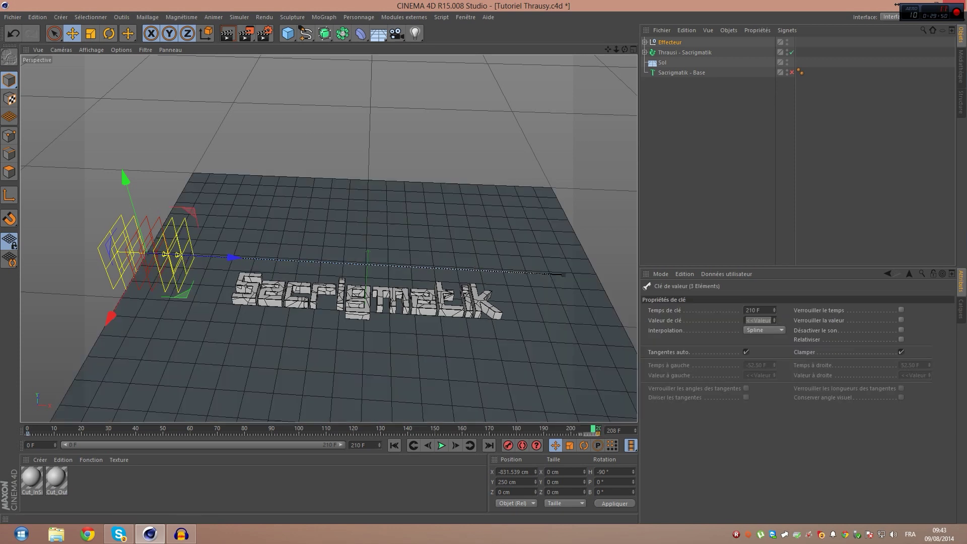
click(764, 330)
click(758, 347)
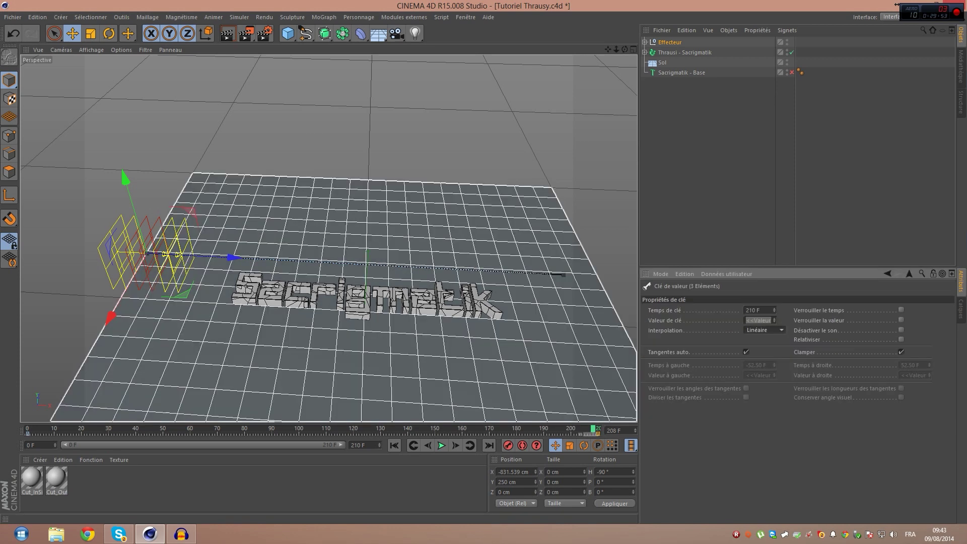
drag(43, 434, 26, 434)
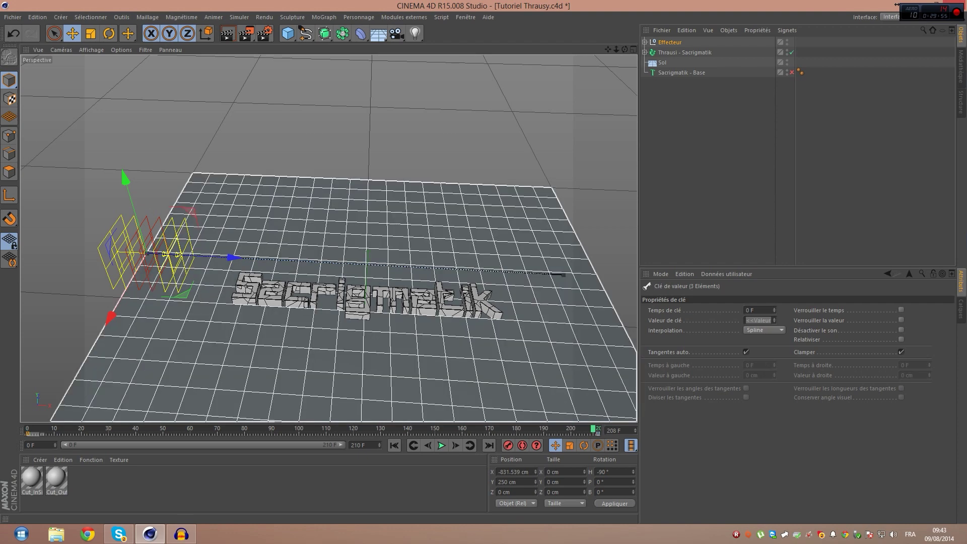
click(764, 330)
click(758, 351)
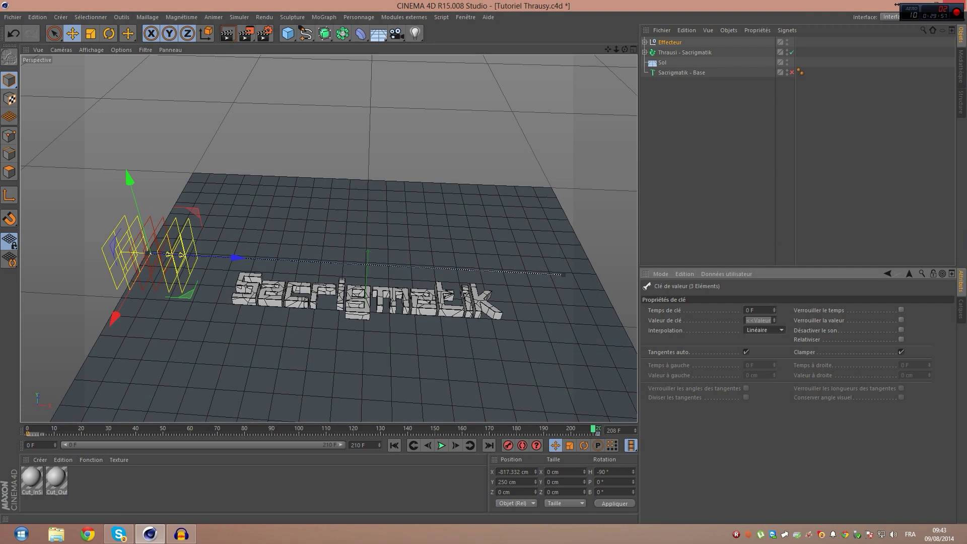
Scrub through the timeline and replay the animation from the start to check the effector's linear motion.
click(38, 429)
mouse_move(39, 429)
mouse_down()
mouse_move(29, 429)
mouse_move(591, 431)
mouse_up()
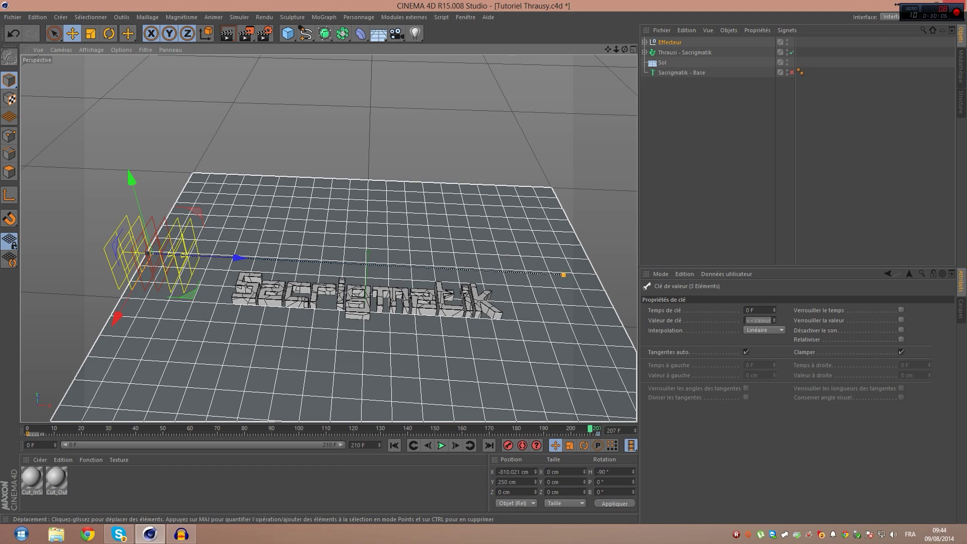
click(697, 166)
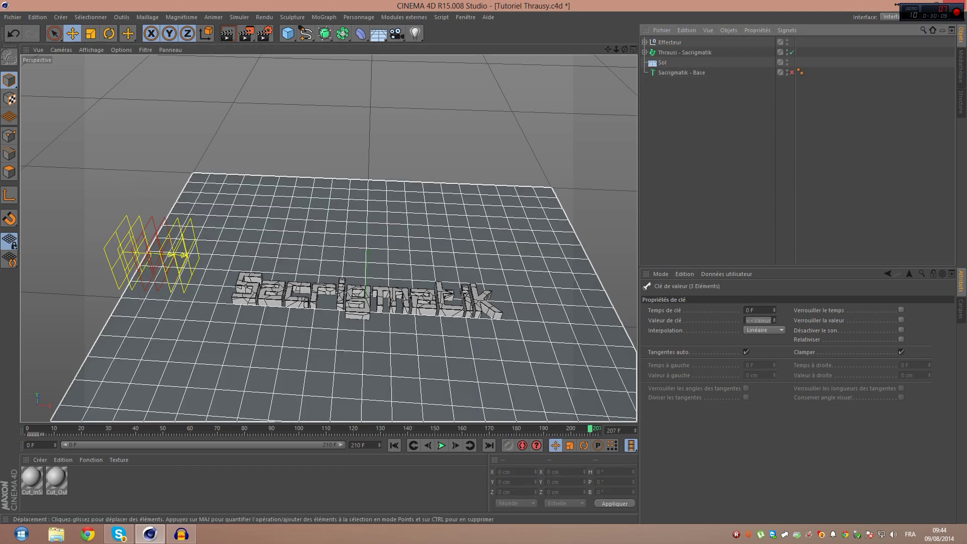
click(394, 446)
click(442, 446)
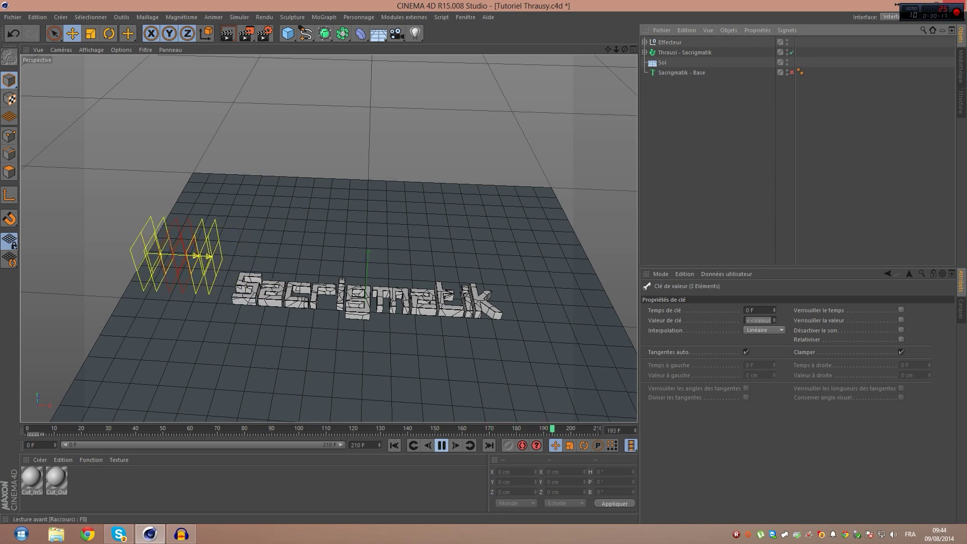
click(441, 445)
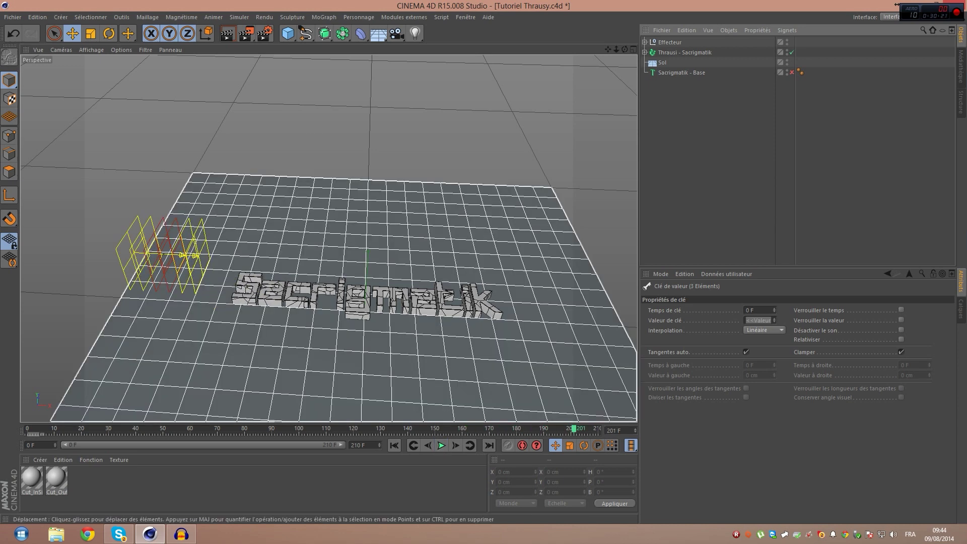
Examine the fractured Sacrigmatik text close up, from above and from several angles.
scroll(328, 238, up, 5)
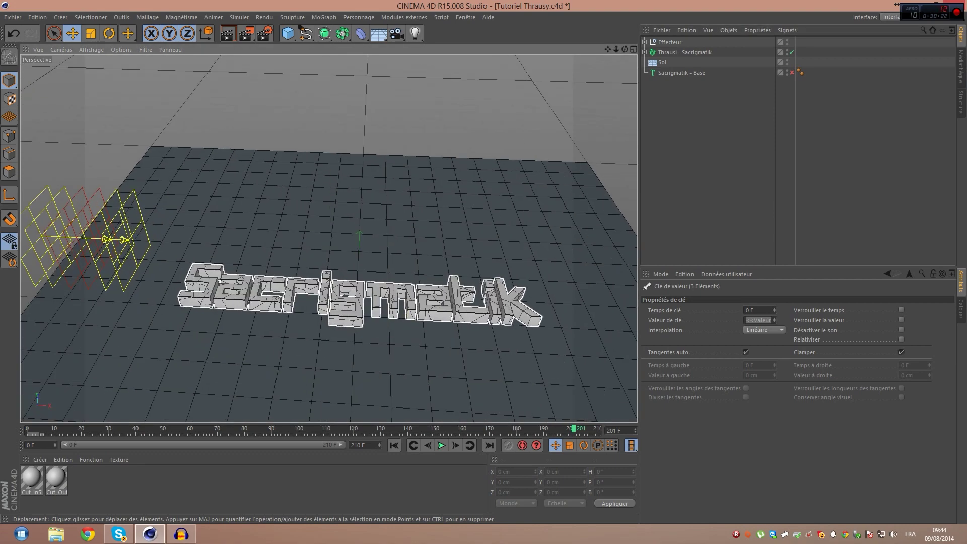
alt+drag(328, 238, 326, 297)
alt+middle_drag(327, 297, 288, 219)
alt+right_drag(328, 239, 382, 237)
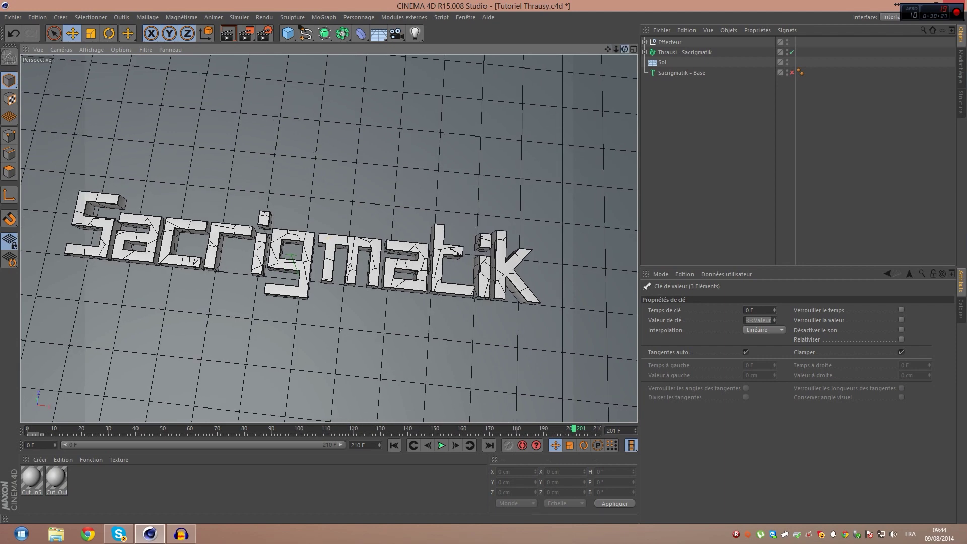
alt+drag(329, 239, 353, 236)
alt+middle_drag(328, 238, 407, 239)
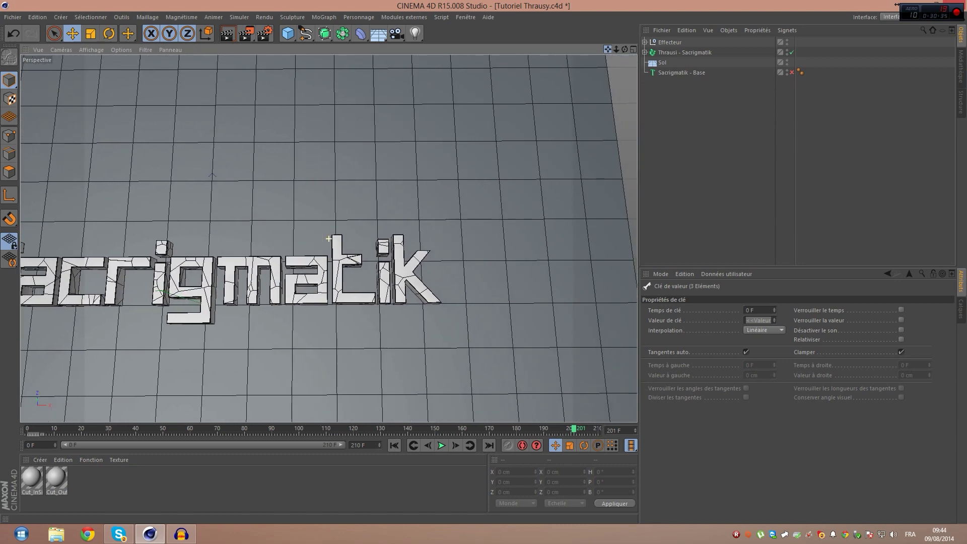
alt+drag(210, 163, 216, 151)
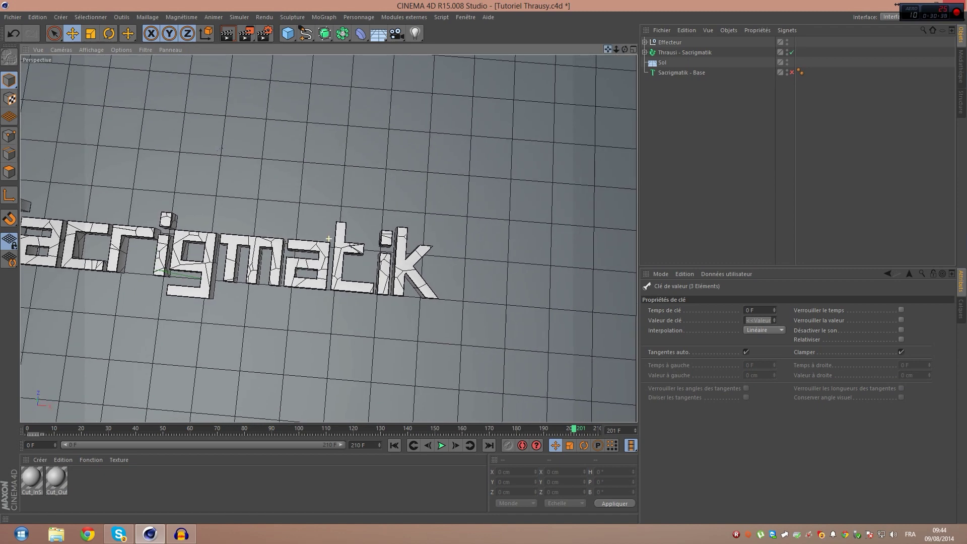
alt+middle_drag(245, 151, 274, 156)
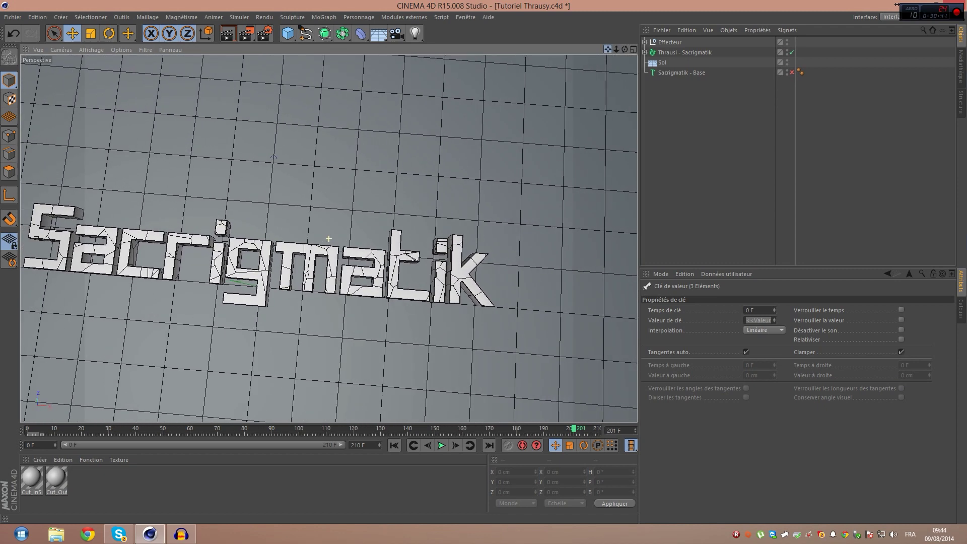
alt+drag(317, 159, 341, 161)
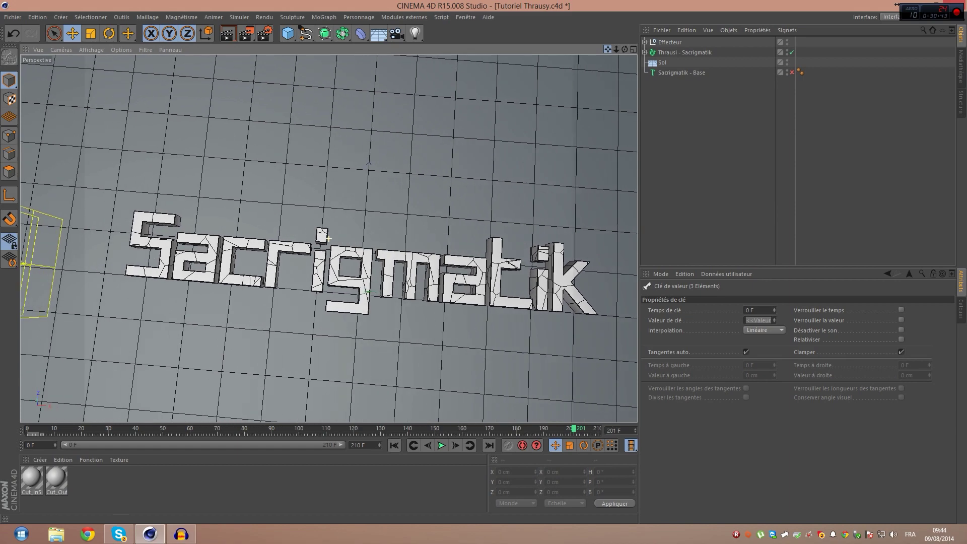
alt+drag(425, 167, 329, 239)
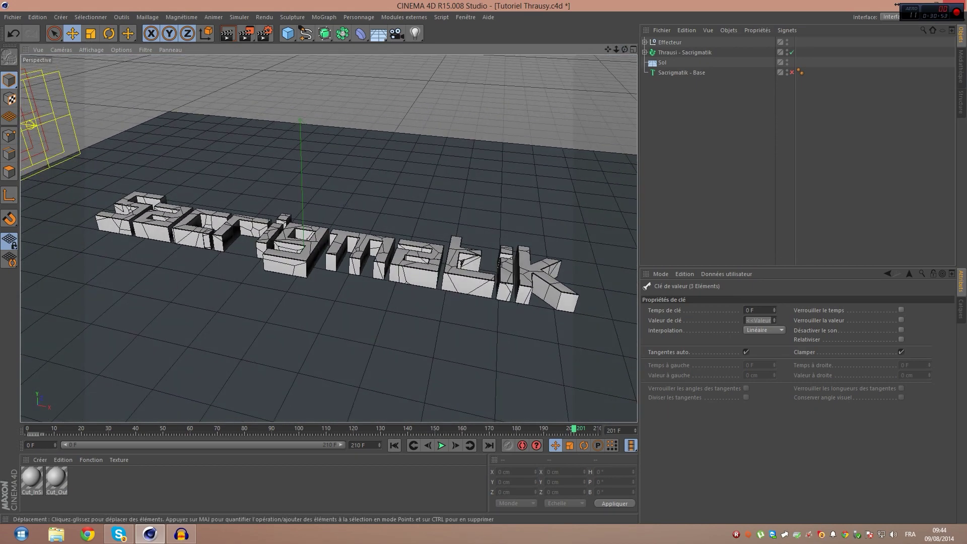
scroll(395, 193, down, 3)
scroll(394, 193, up, 5)
alt+drag(394, 193, 329, 239)
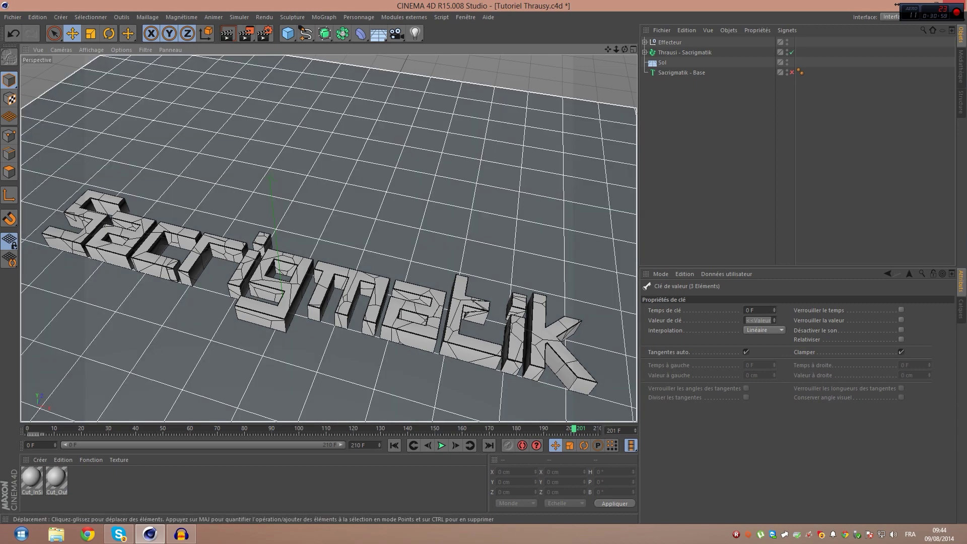
scroll(512, 171, down, 3)
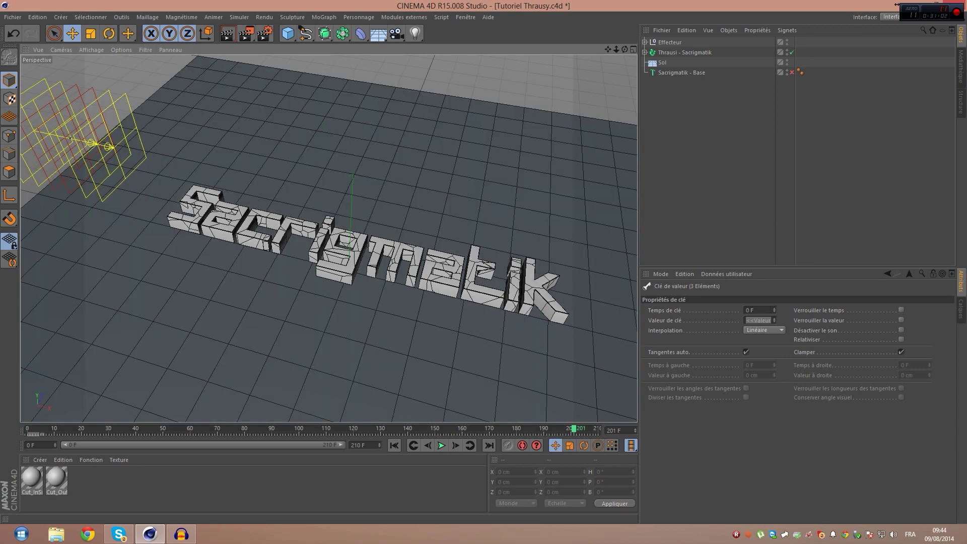
Open the Cut_OutSide material for editing, turn off its Spécularité channel and show its Couleur channel.
click(57, 478)
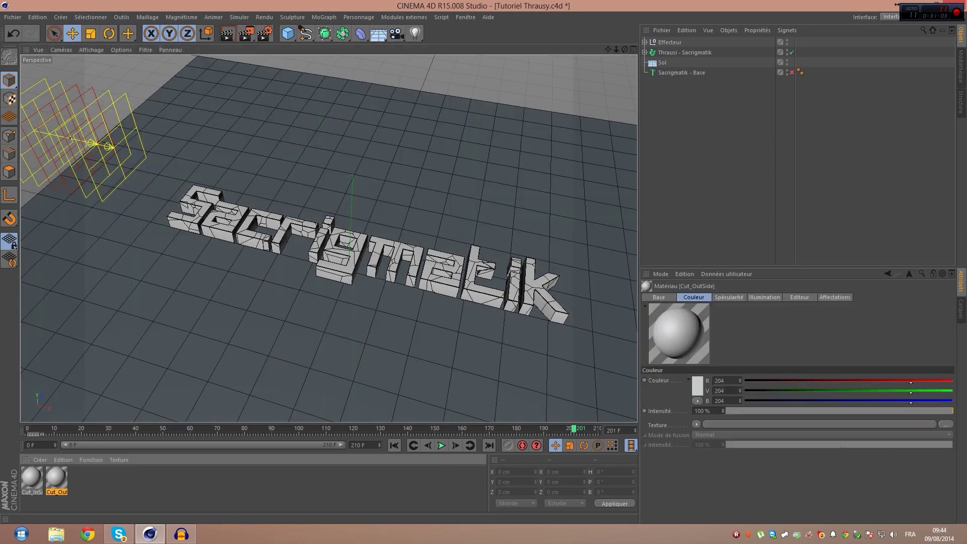
click(32, 477)
click(57, 477)
double_click(56, 478)
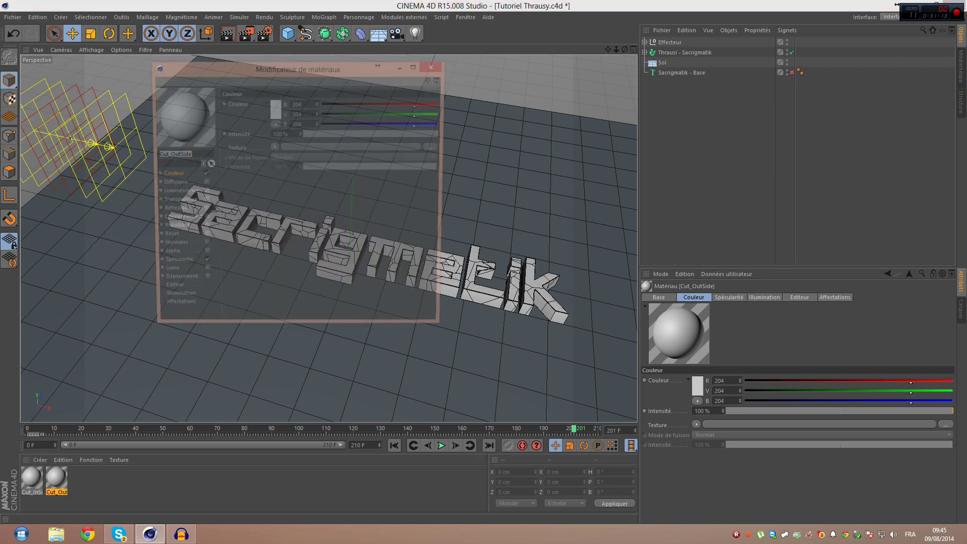
drag(317, 71, 621, 104)
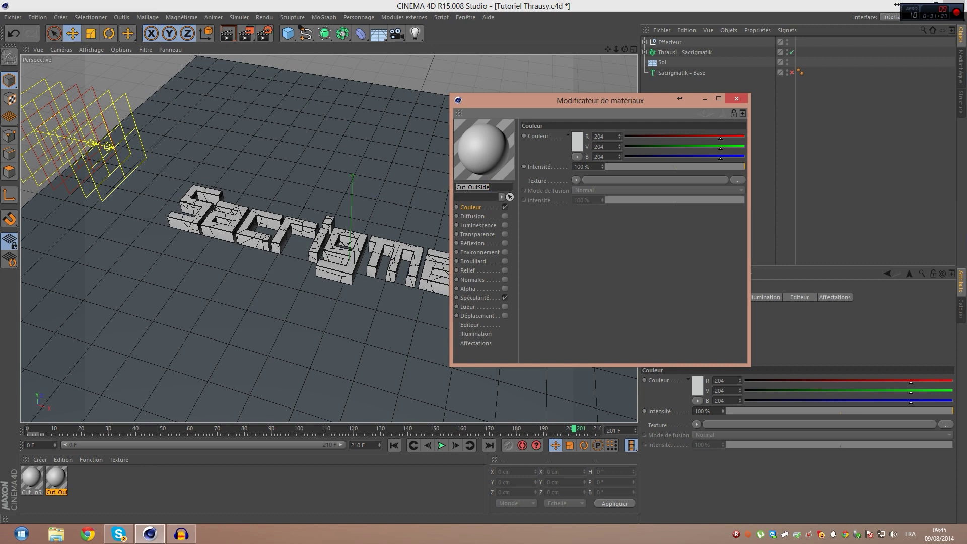
click(474, 298)
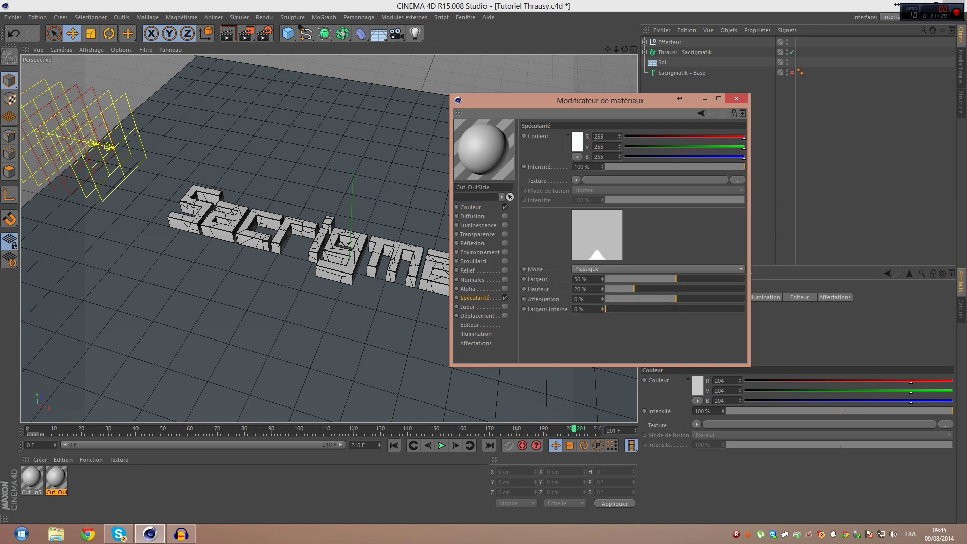
click(473, 243)
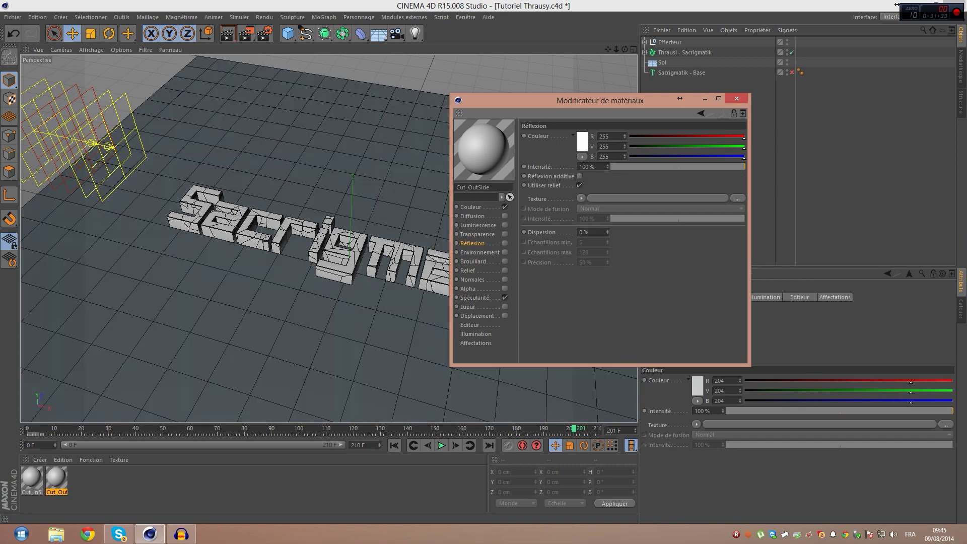
click(474, 298)
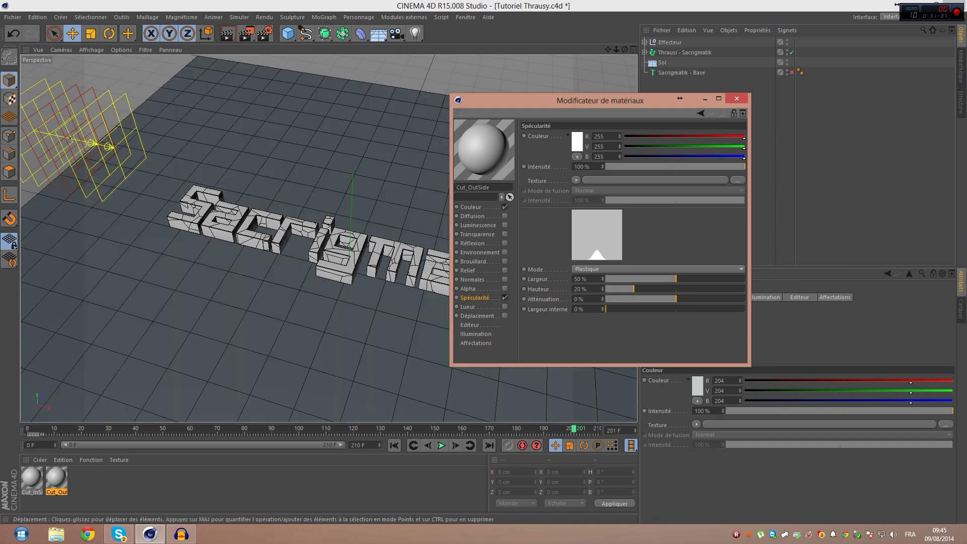
click(505, 298)
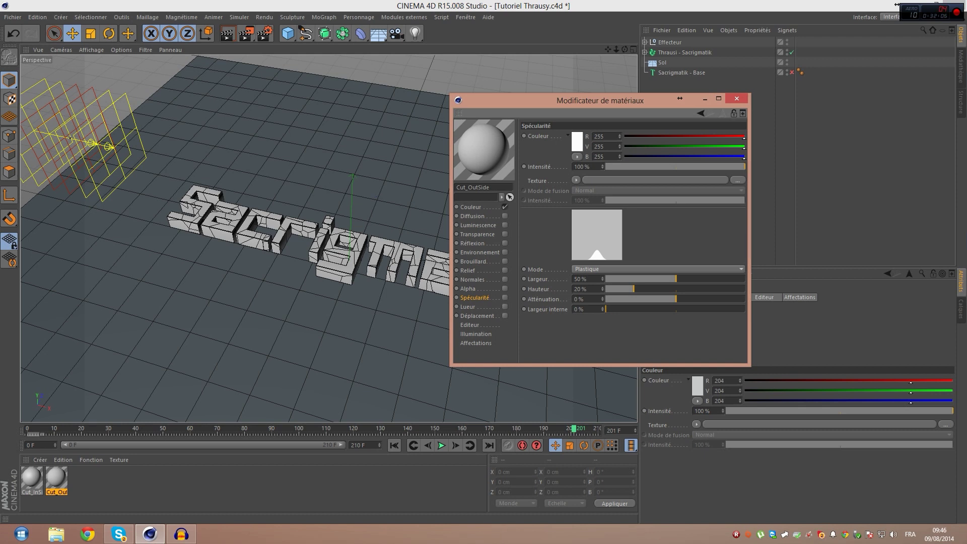
click(471, 207)
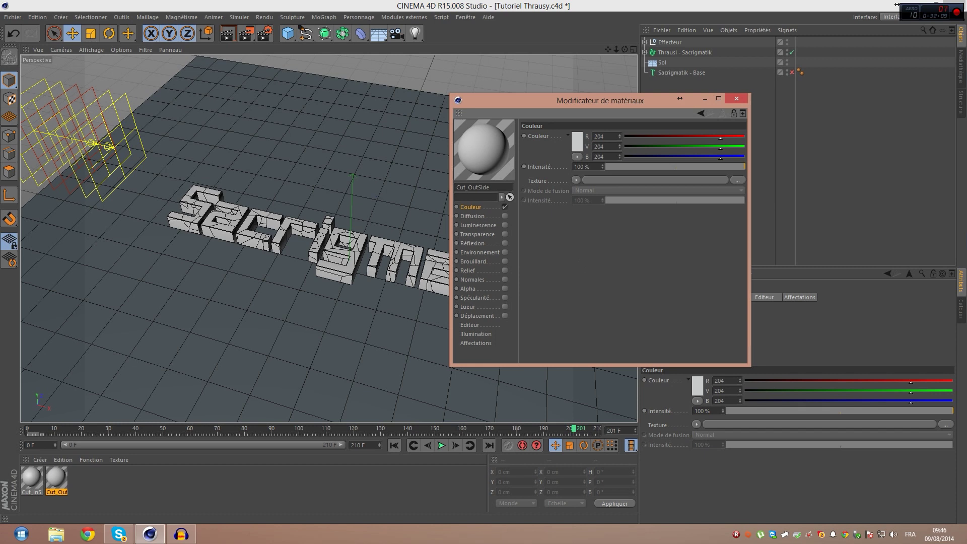
Rename the Cut_OutSide material as Out.
click(578, 141)
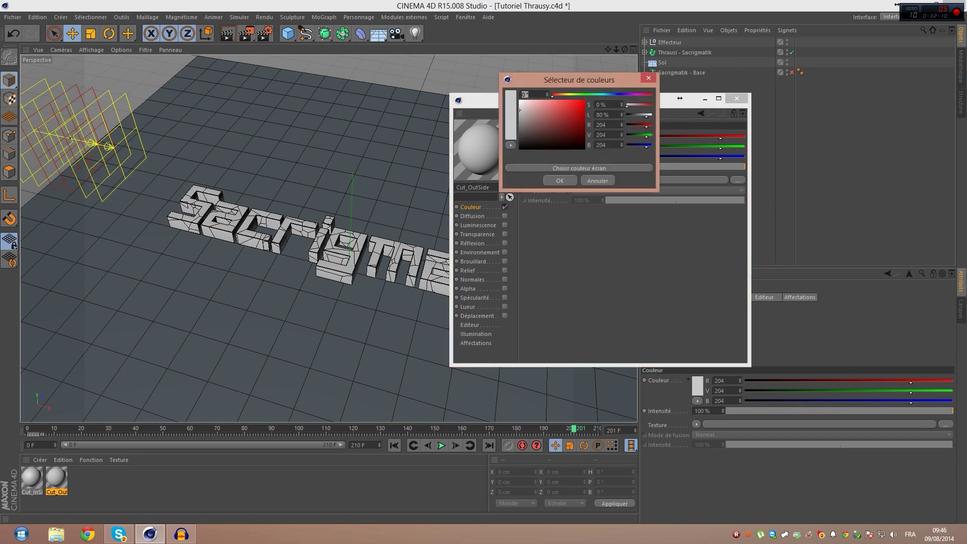
key(Escape)
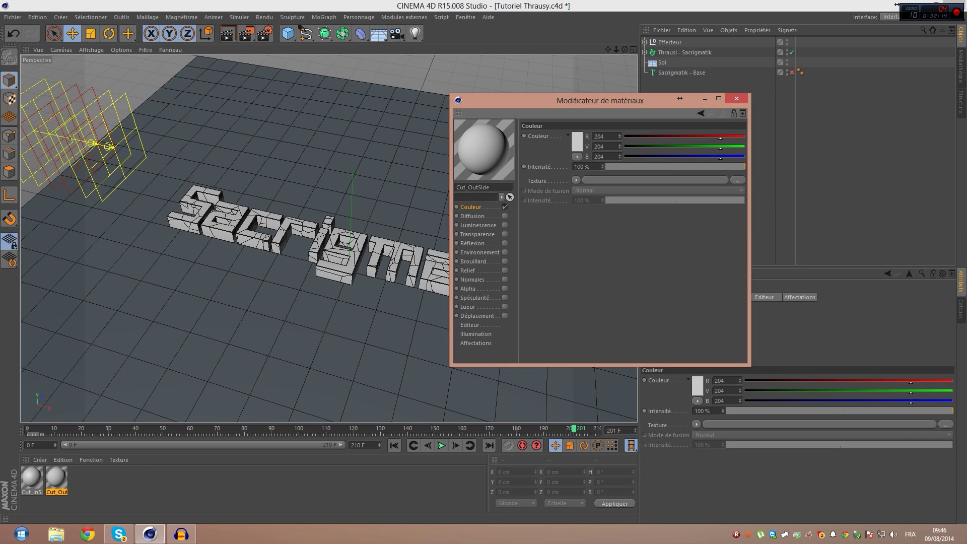
drag(491, 187, 453, 188)
text(Out)
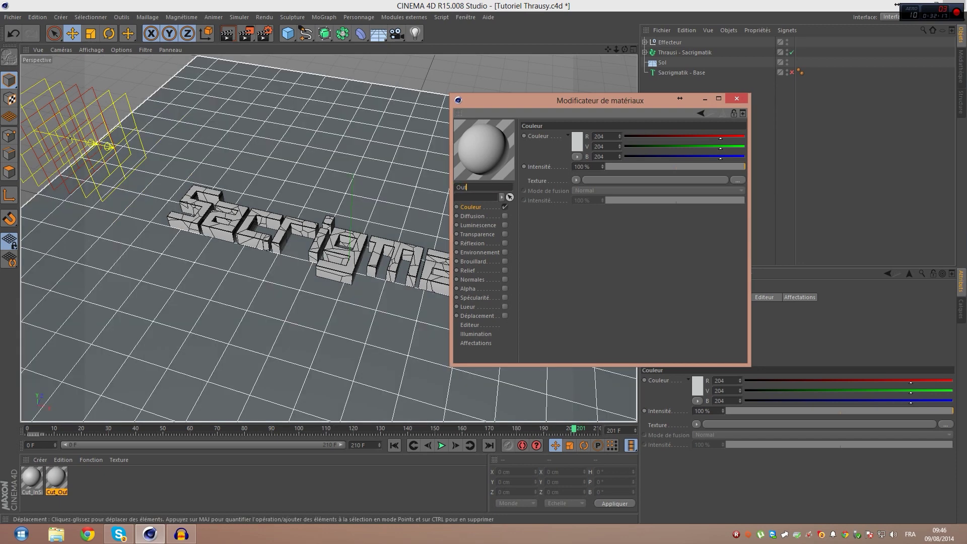
key(Return)
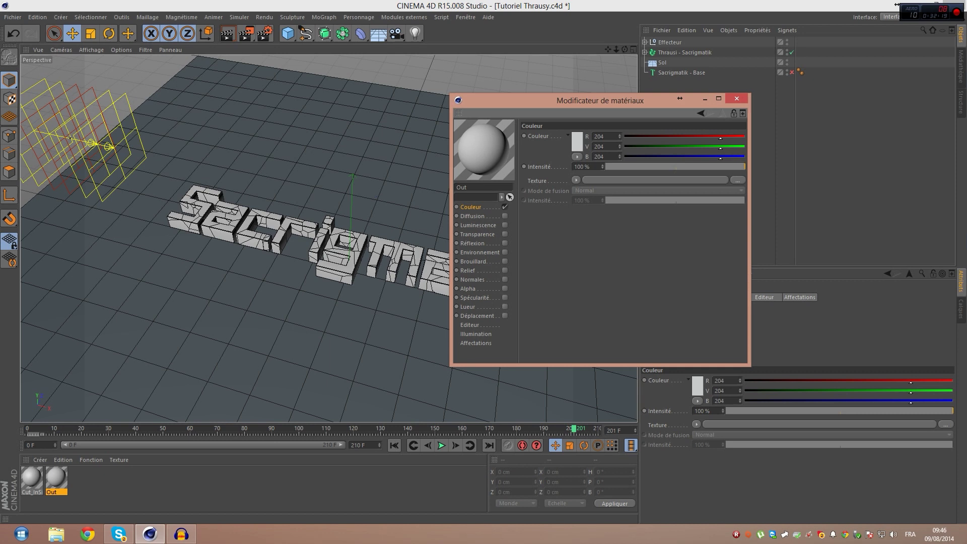
Set the Out material's colour to blue, about R 80, V 129, B 197.
click(578, 142)
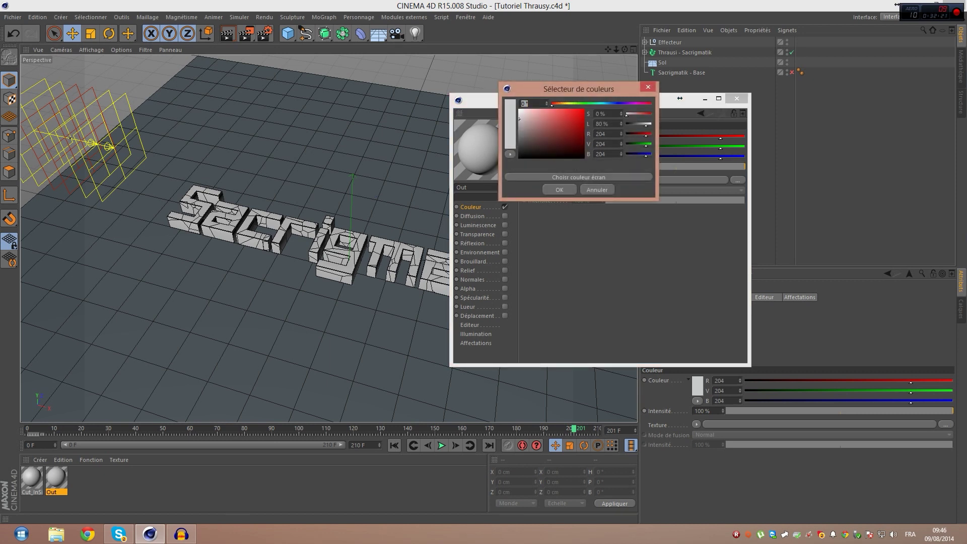
drag(552, 104, 610, 104)
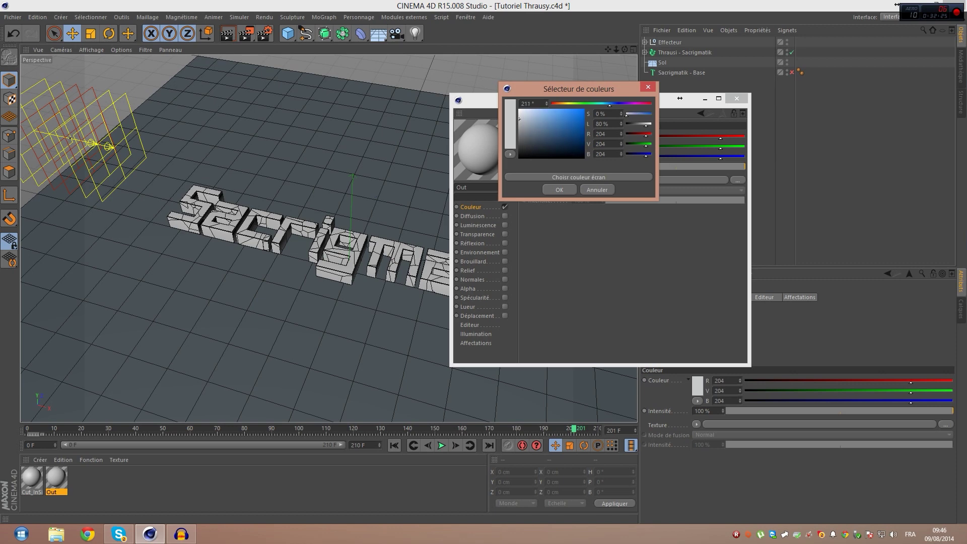
drag(519, 118, 558, 120)
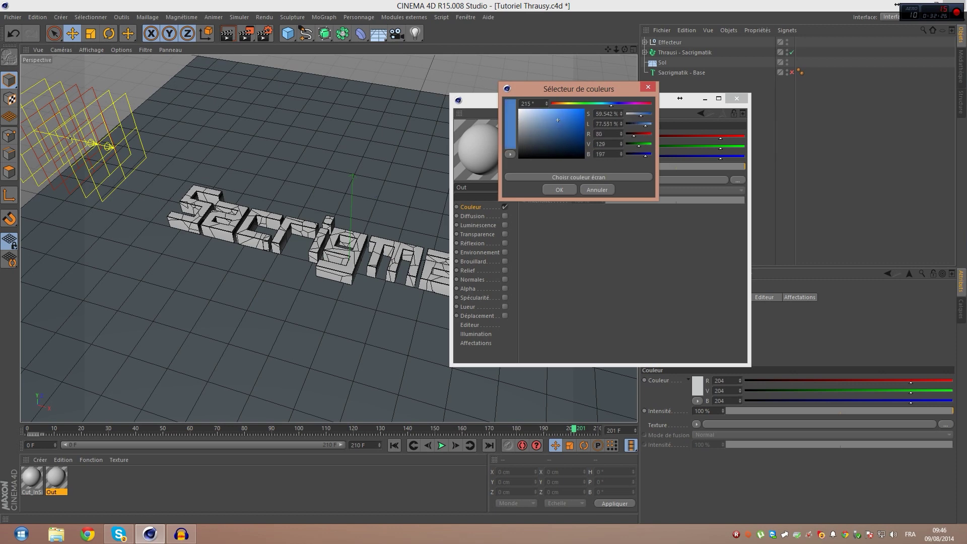
click(559, 190)
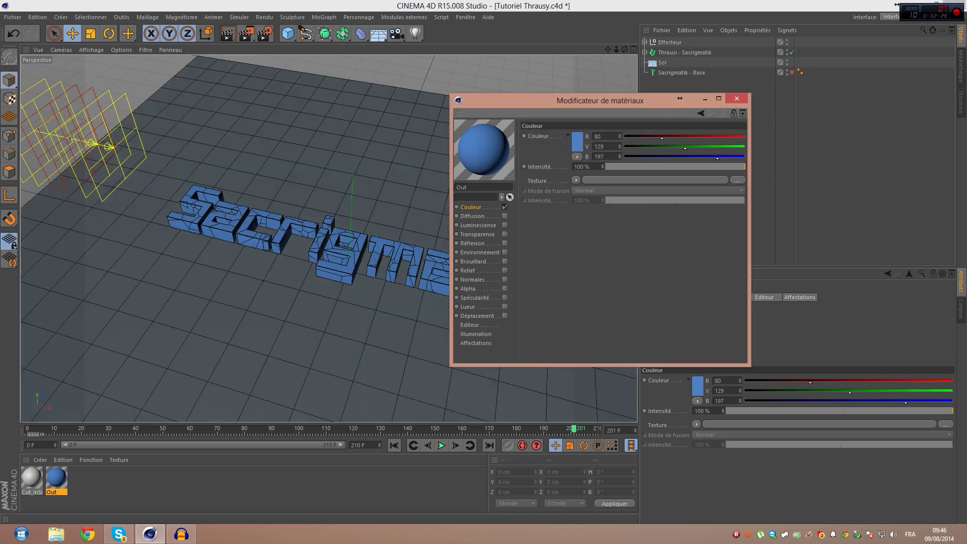
Turn on the Out material's Réflexion channel with an Intensité of 30 %, and close the material editor.
click(472, 243)
click(505, 243)
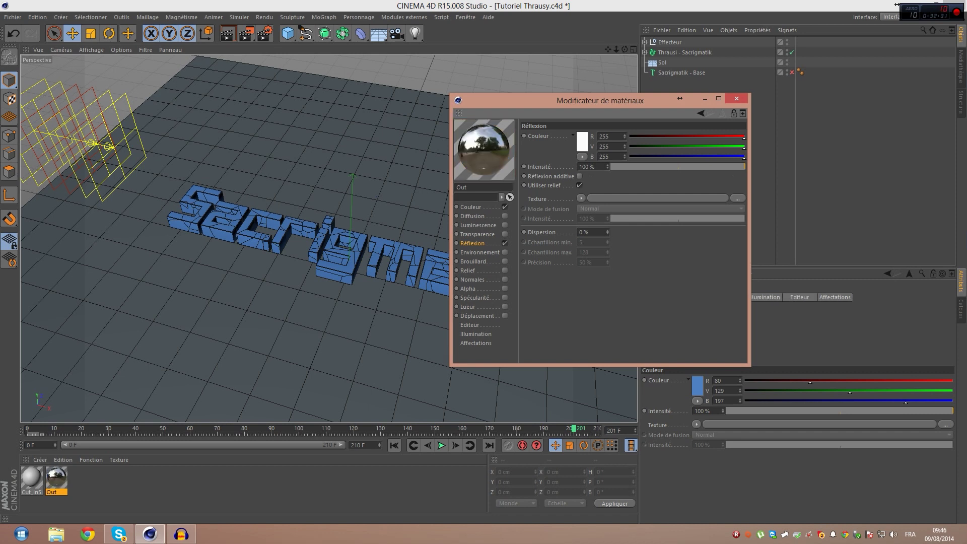
double_click(587, 167)
text(30)
key(Return)
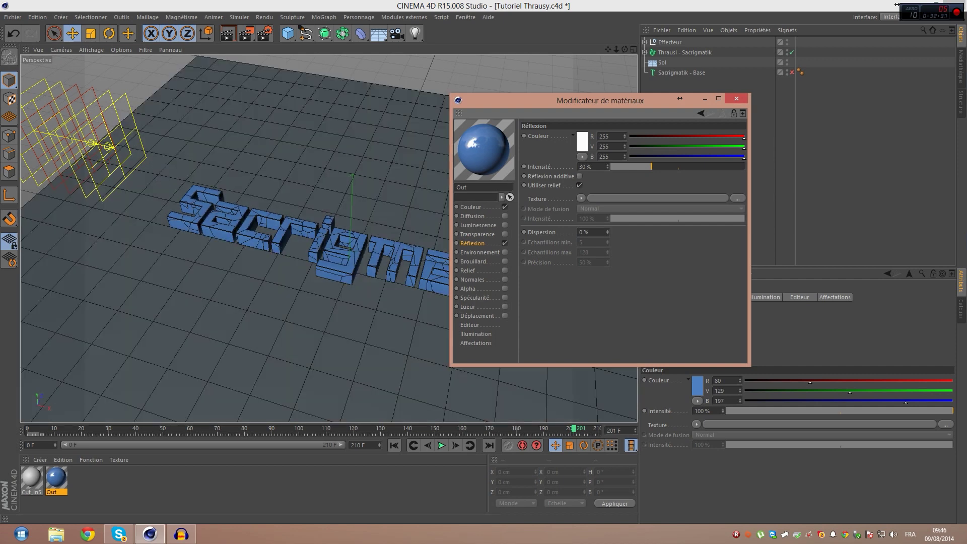
click(737, 99)
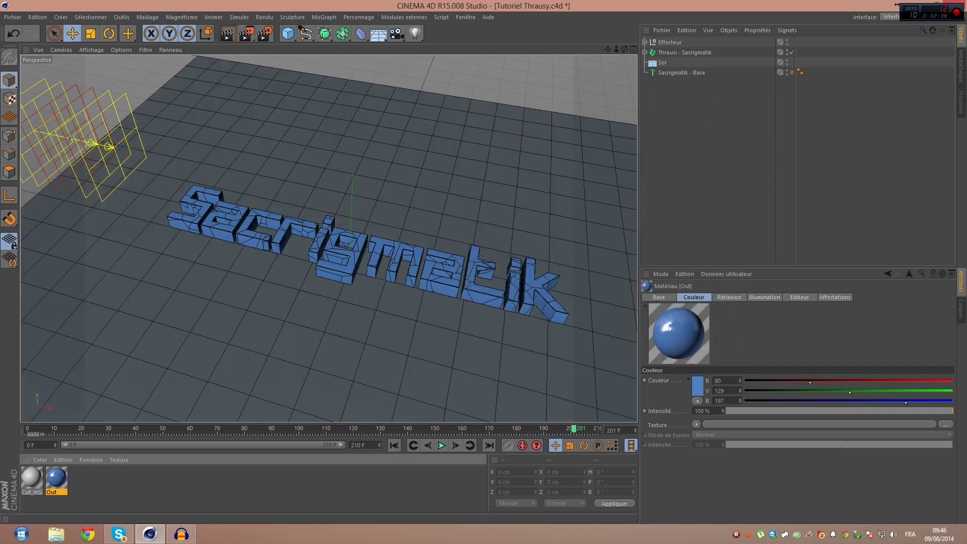
Open the Cut_InSide material for editing and rename it as In.
click(32, 477)
double_click(32, 477)
drag(339, 72, 573, 115)
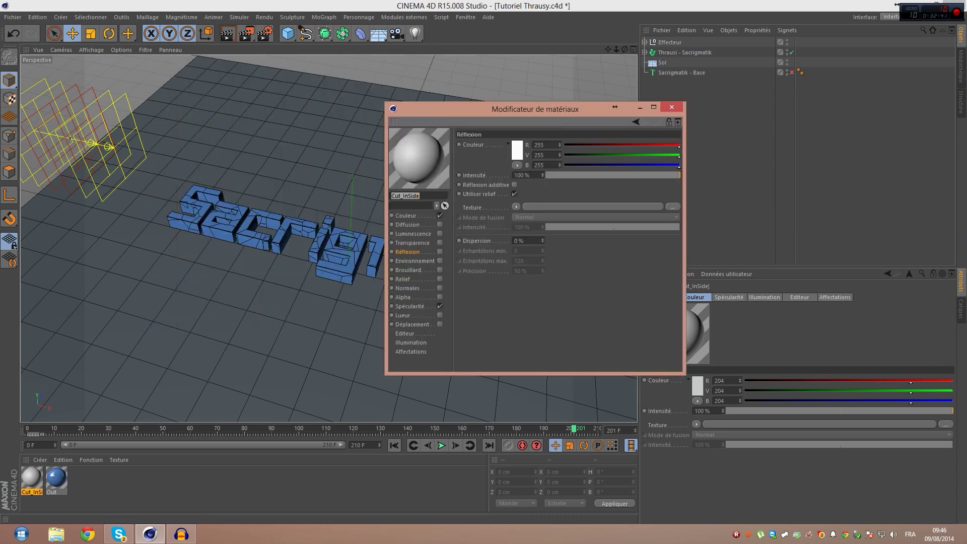
text(In)
key(Return)
Set the In material's colour to white (255, 255, 255), turn off its Spécularité channel and close the editor.
click(406, 216)
click(512, 149)
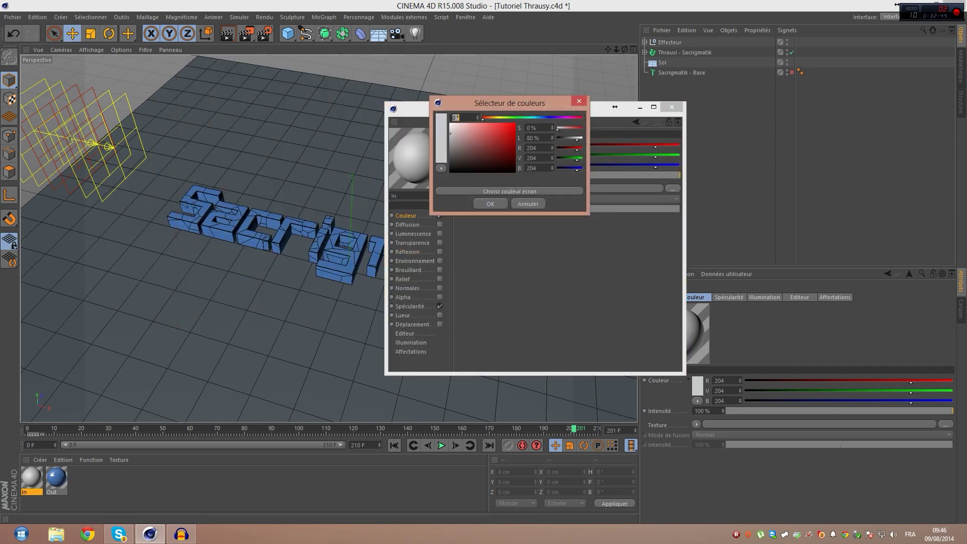
click(490, 204)
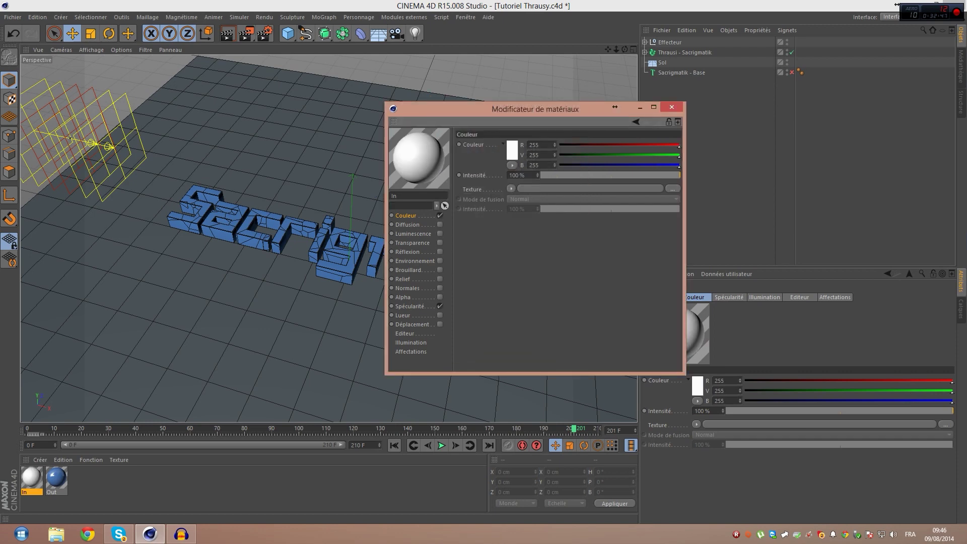
click(439, 307)
click(672, 107)
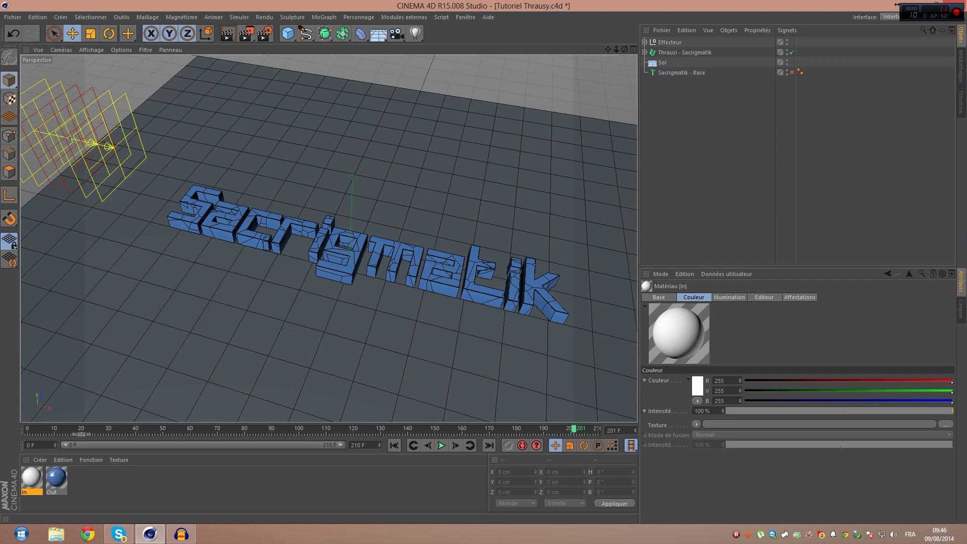
Scrub through the animation up to frame 210 to check the In and Out materials on the text fragments.
drag(86, 434, 228, 429)
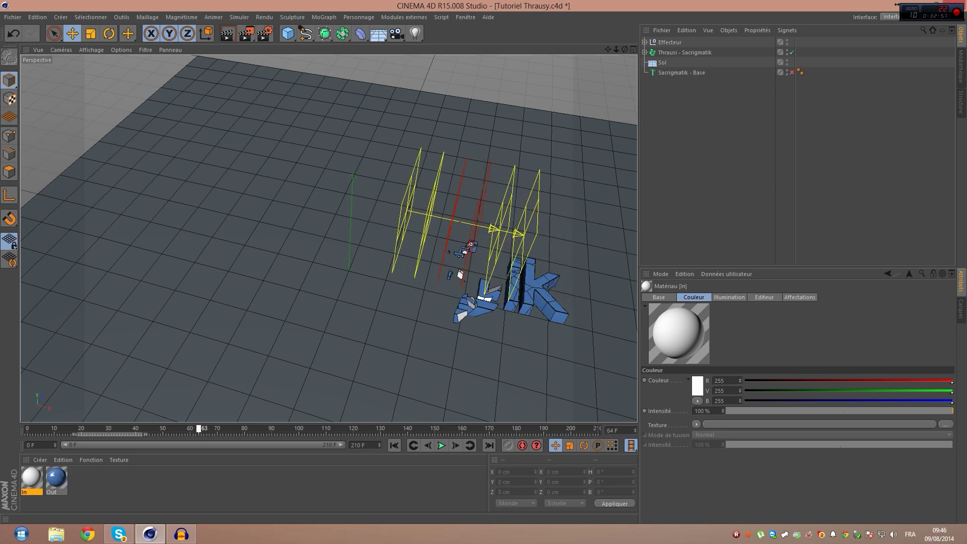
drag(353, 430, 295, 430)
alt+middle_drag(285, 278, 226, 268)
scroll(227, 267, up, 3)
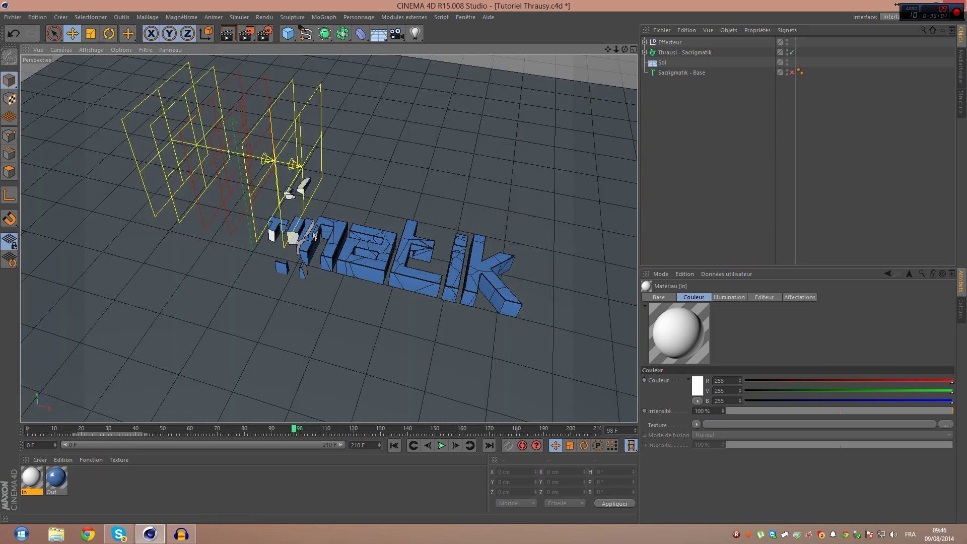
drag(294, 430, 597, 430)
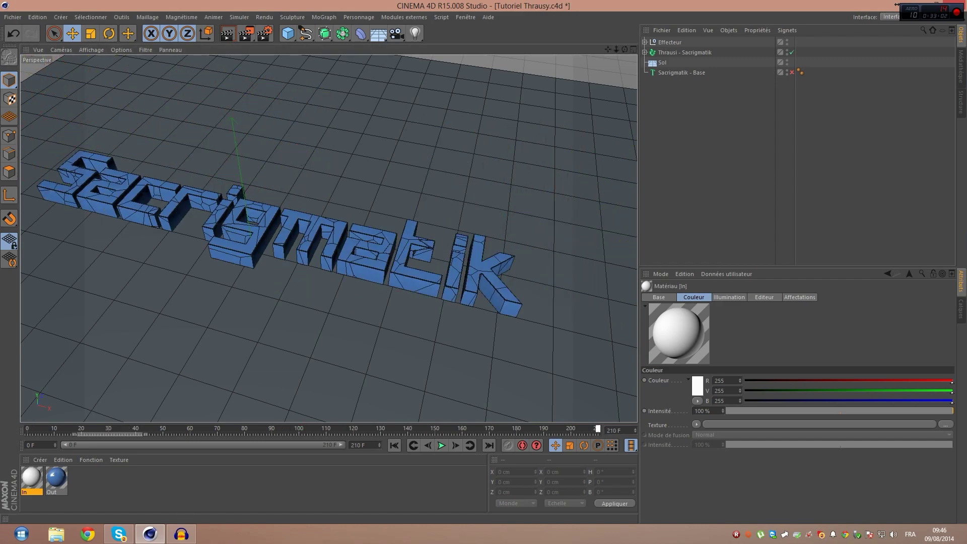
Examine the blue Sacrigmatik text on the floor at frame 210 from several angles and distances.
scroll(429, 261, down, 6)
scroll(290, 219, up, 3)
alt+drag(128, 162, 329, 238)
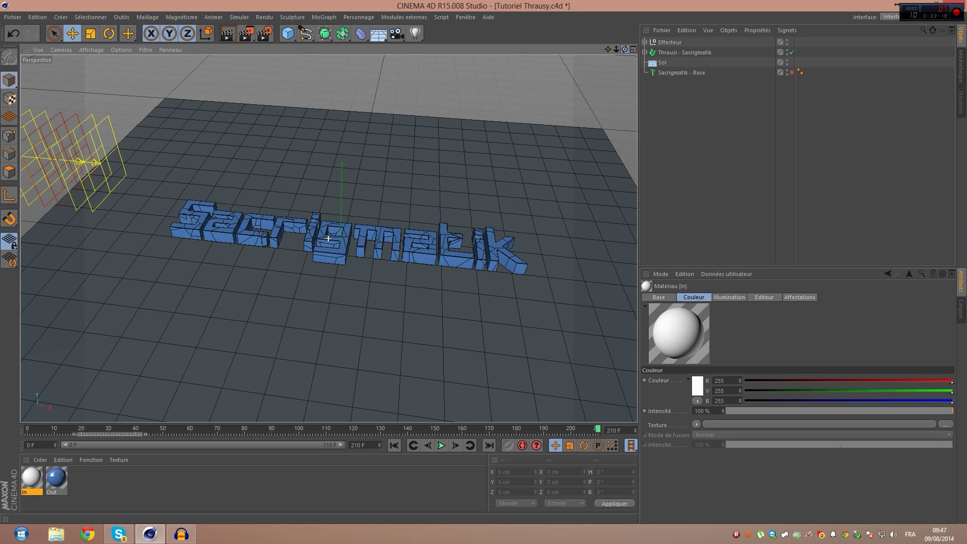
alt+drag(328, 239, 329, 238)
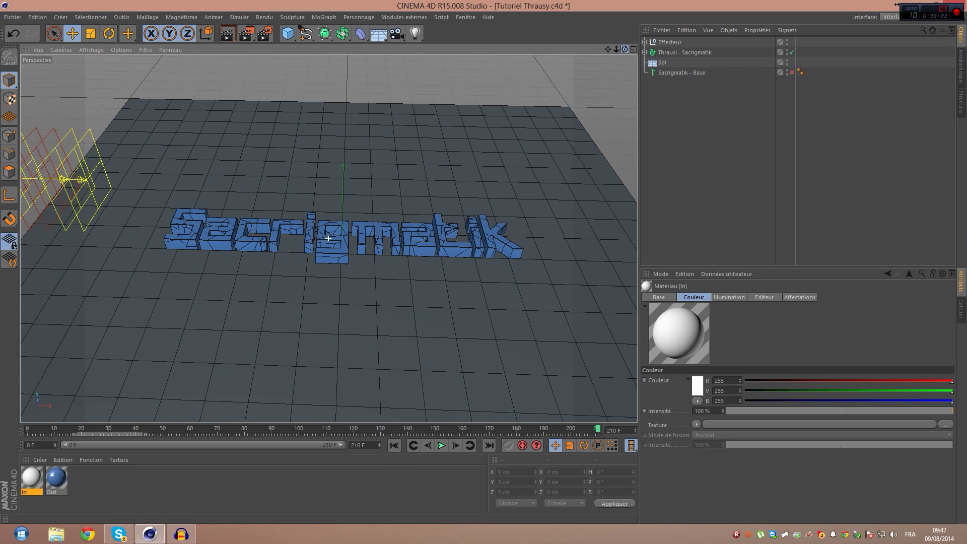
alt+drag(328, 238, 328, 238)
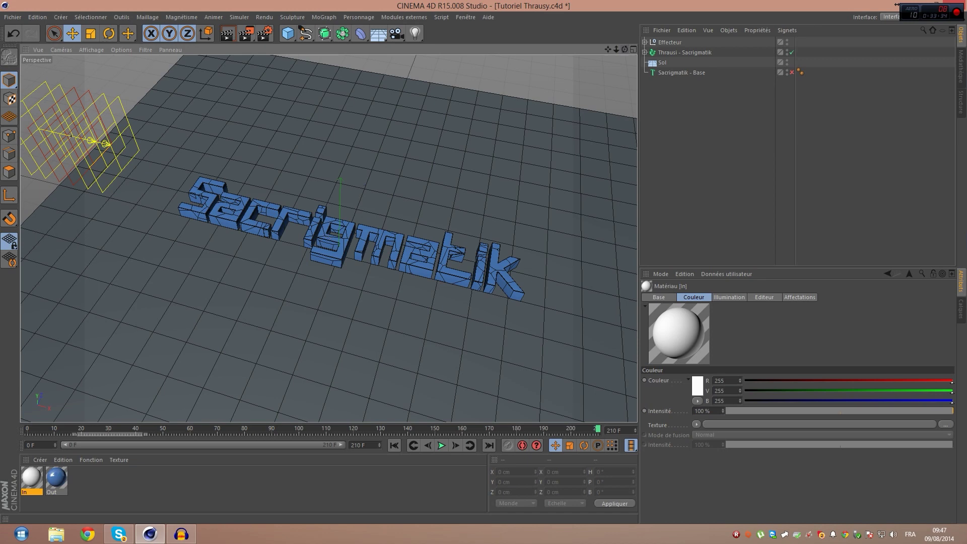
alt+drag(328, 238, 328, 238)
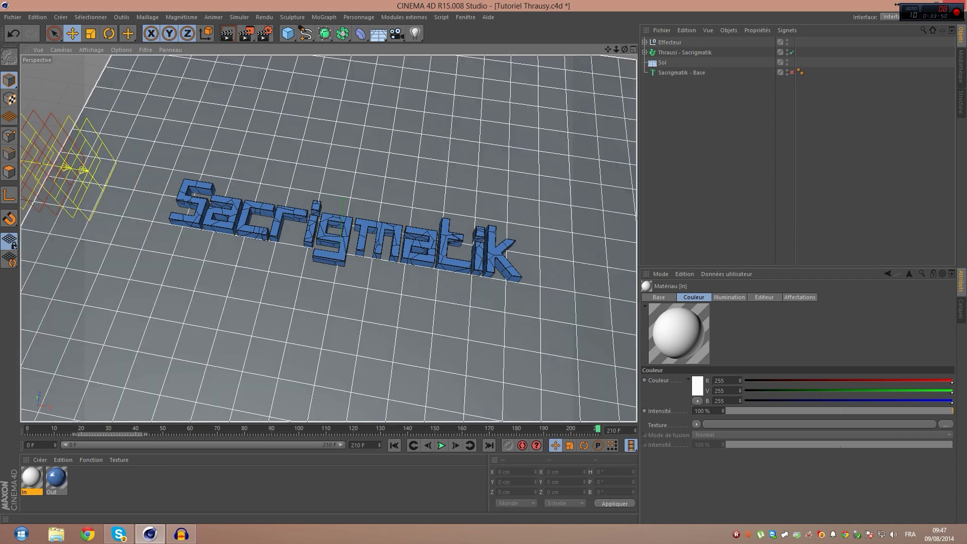
alt+drag(406, 178, 328, 239)
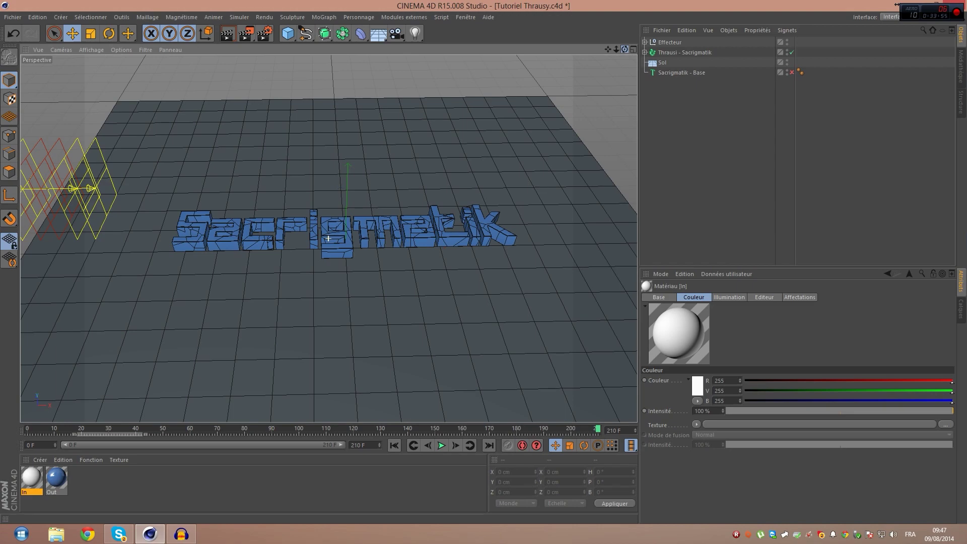
drag(625, 49, 662, 26)
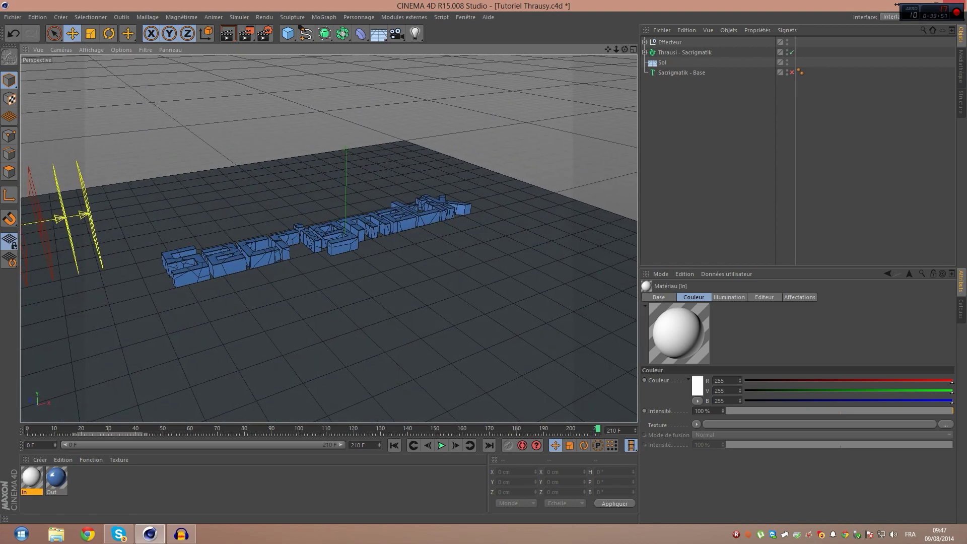
mouse_move(328, 239)
alt+mouse_down()
mouse_move(330, 252)
mouse_move(328, 239)
alt+mouse_up()
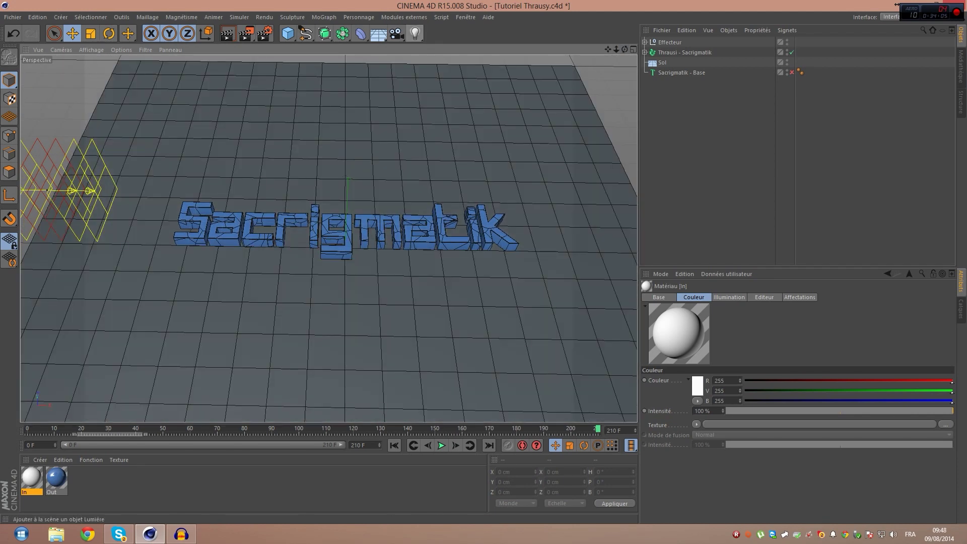
Try a Lumière object beside the end of the text, at about X 540 cm and Y 140 cm.
click(415, 33)
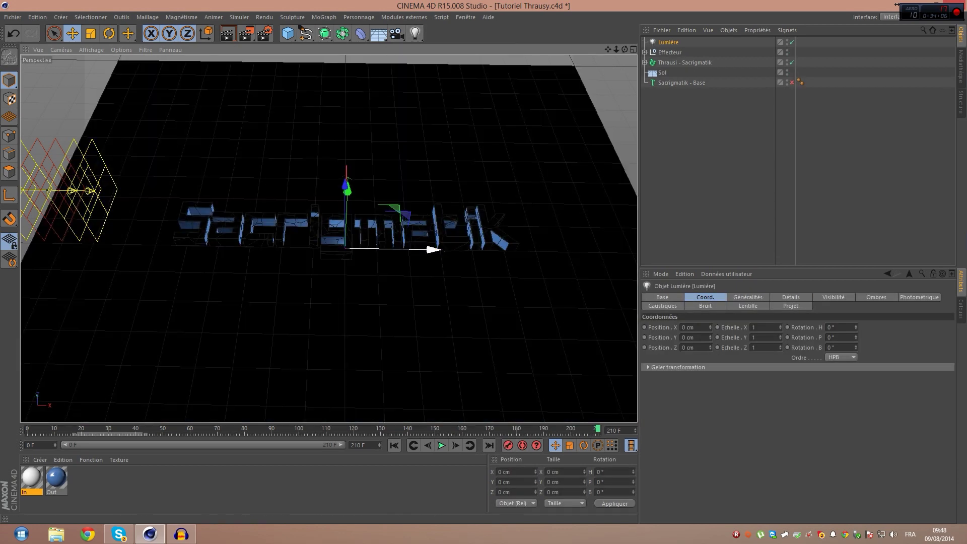
drag(431, 248, 519, 249)
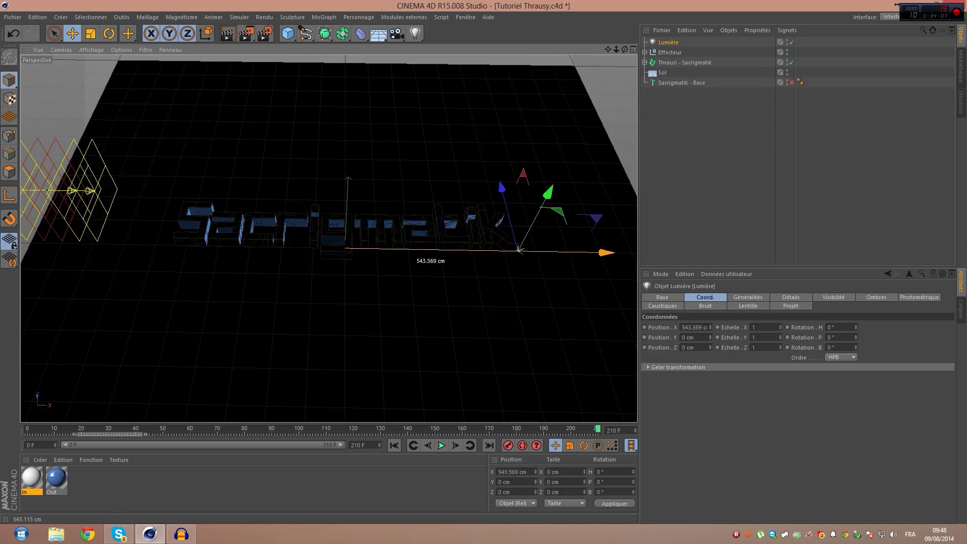
drag(605, 252, 603, 252)
drag(547, 194, 563, 160)
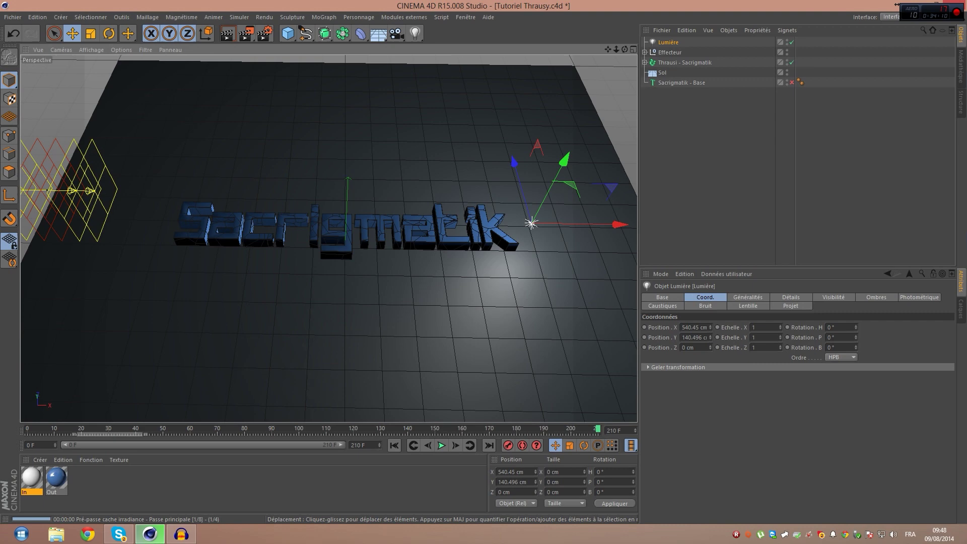
Render the active view to check the lighting, and look at the output render settings.
click(228, 34)
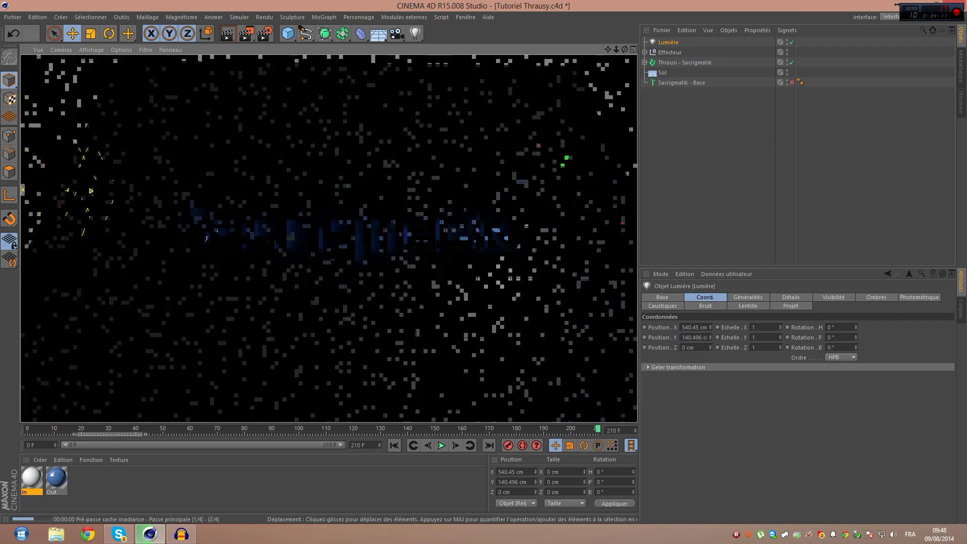
click(252, 68)
click(264, 34)
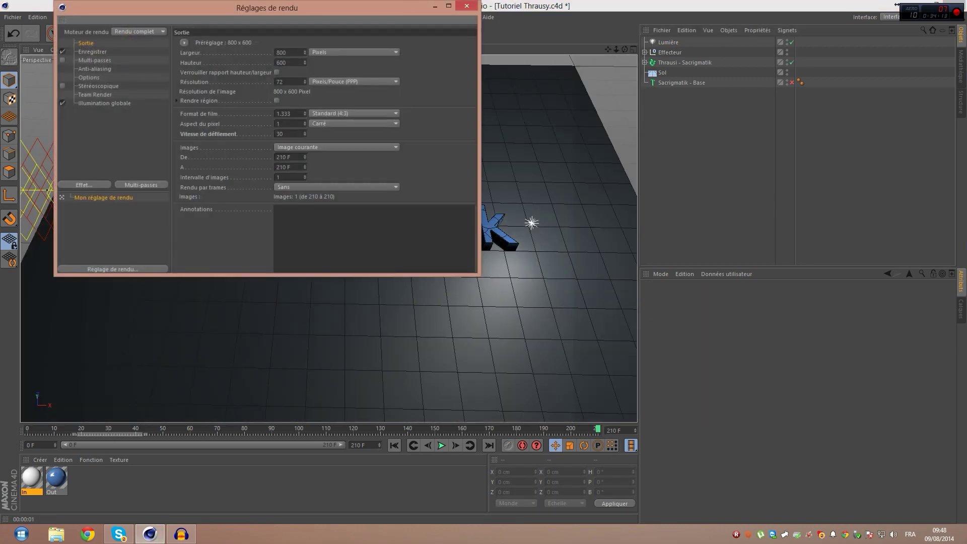
click(466, 6)
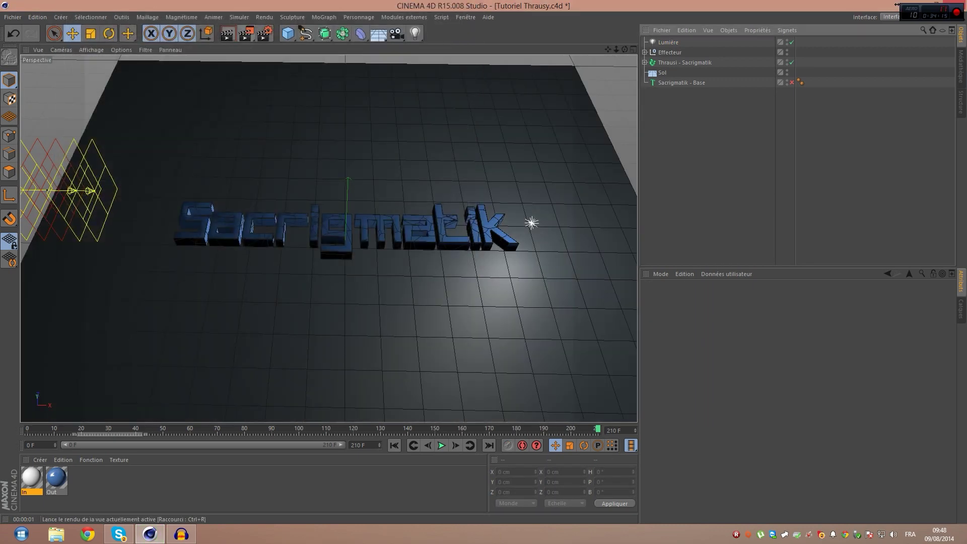
click(228, 33)
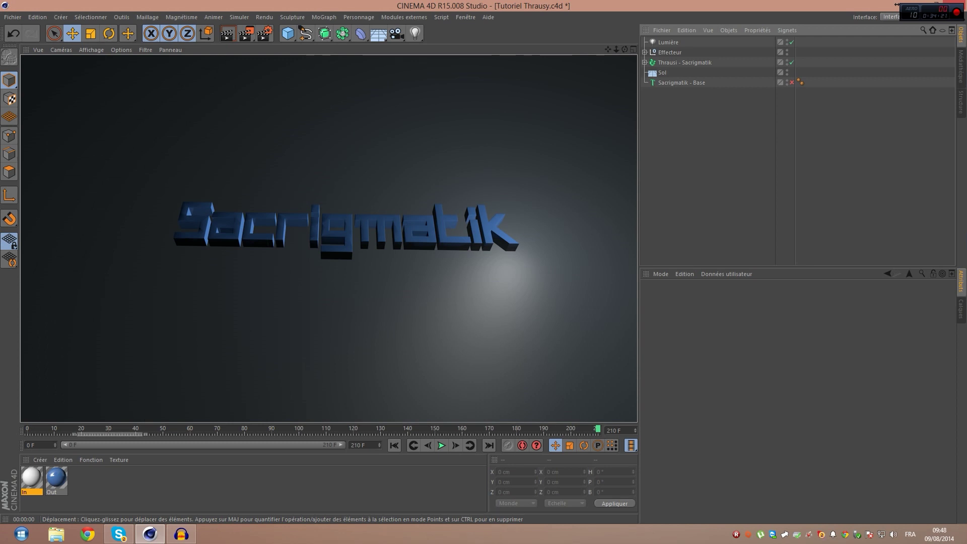
Delete the Lumière object from the scene.
click(668, 42)
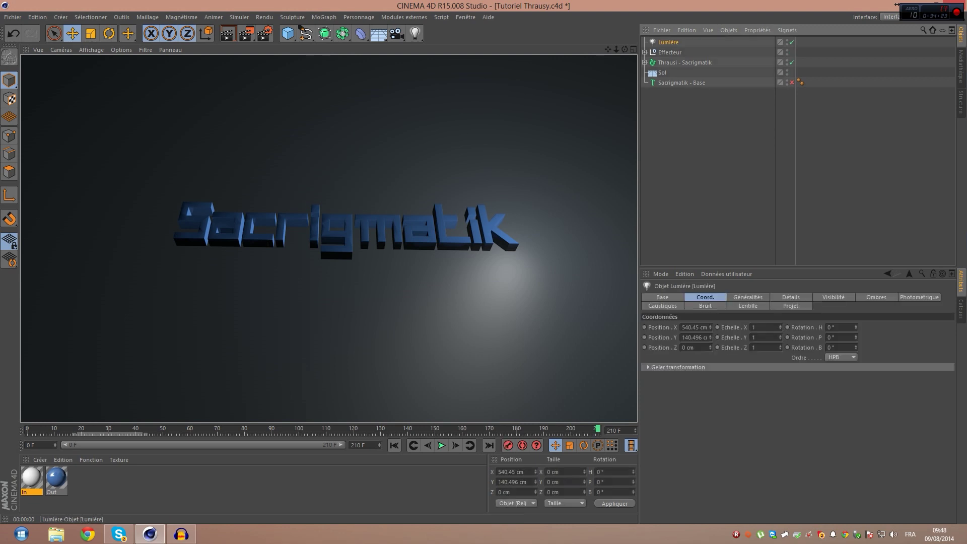
key(Delete)
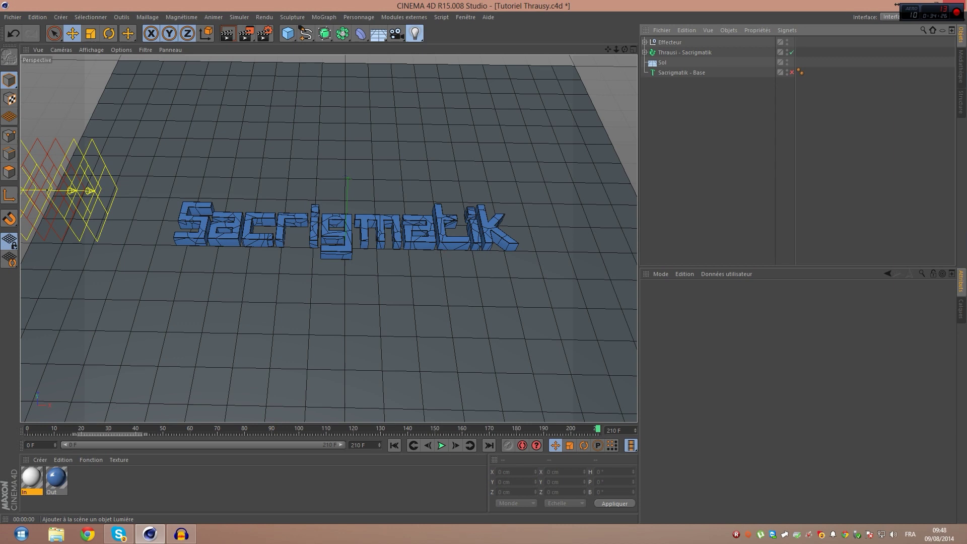
Add a Lumière de visée to the scene.
click(415, 34)
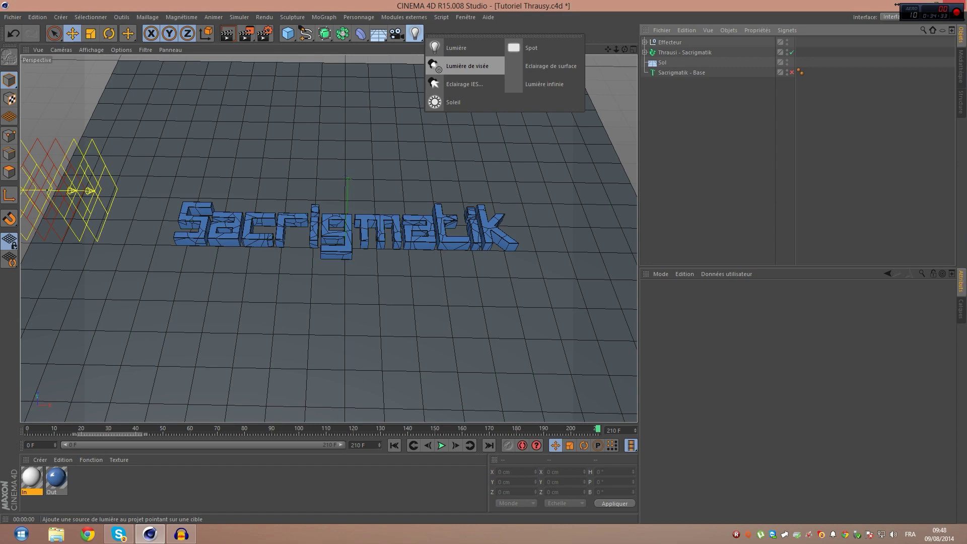
click(468, 66)
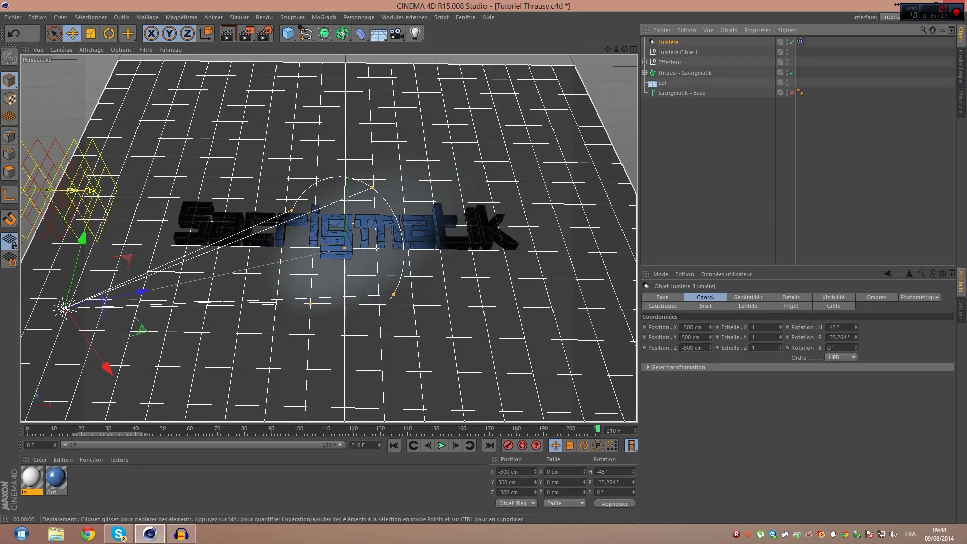
Try shifting the light's target to about X -86 cm, and reset its X position to 0 cm.
scroll(427, 196, down, 3)
click(677, 52)
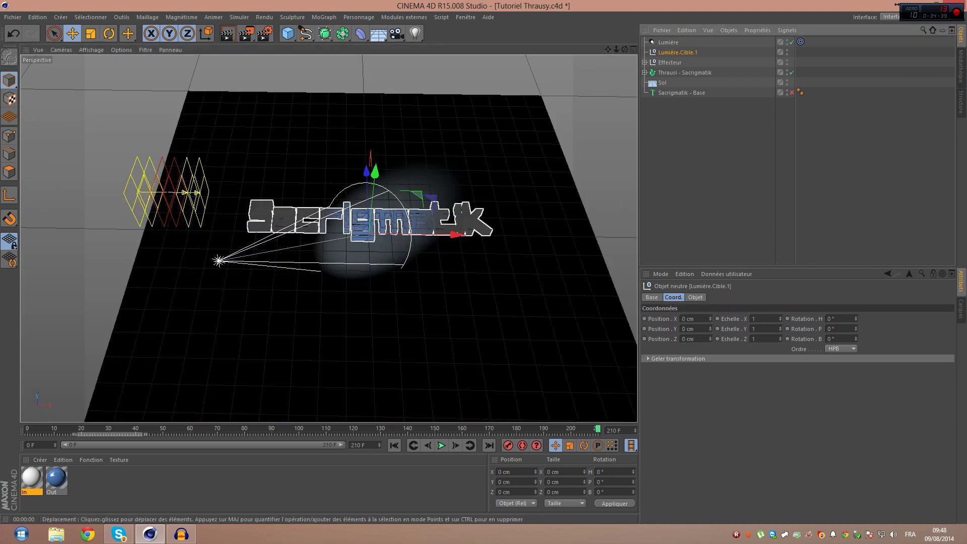
mouse_move(458, 234)
mouse_down()
mouse_move(519, 233)
mouse_move(290, 233)
mouse_move(565, 231)
mouse_move(384, 232)
mouse_move(439, 234)
mouse_up()
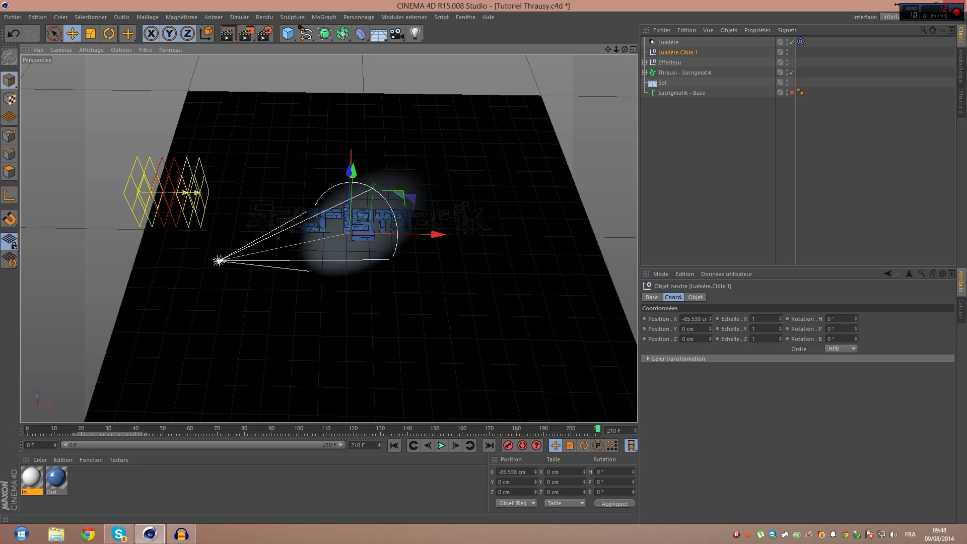
double_click(512, 472)
text(0)
key(Return)
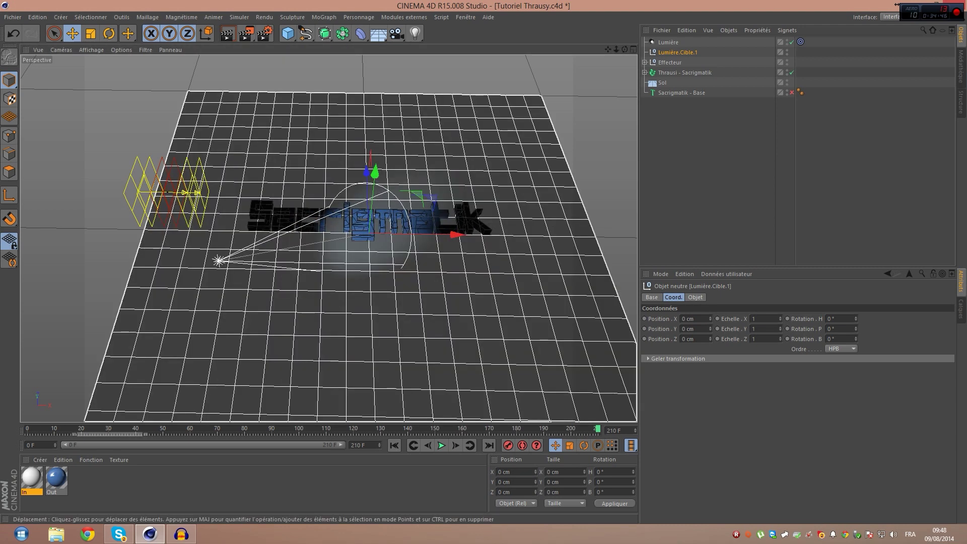
Move the target light to about X -464, Y 996, Z -464 cm and widen its cone to cover the text and floor.
click(668, 43)
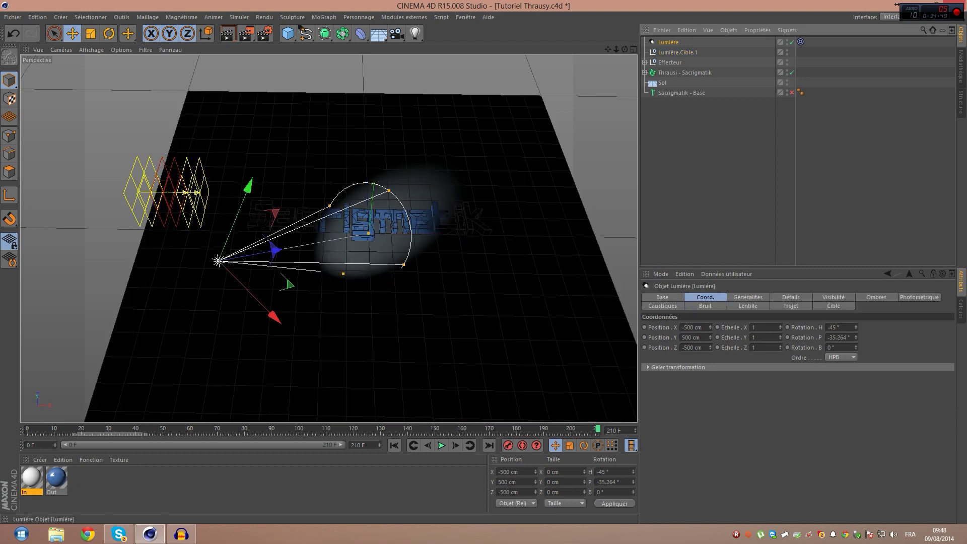
drag(218, 261, 198, 123)
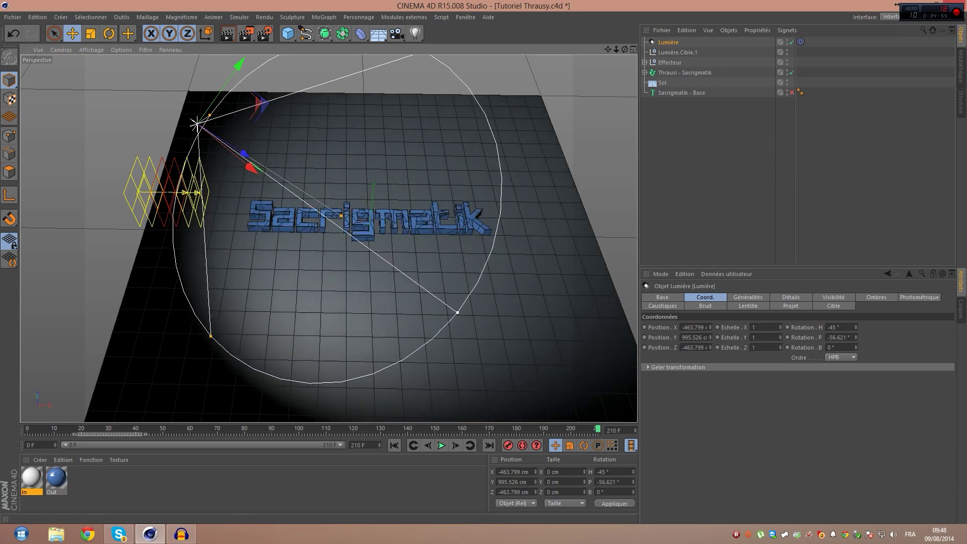
drag(493, 345, 498, 350)
scroll(427, 289, down, 2)
scroll(427, 289, down, 1)
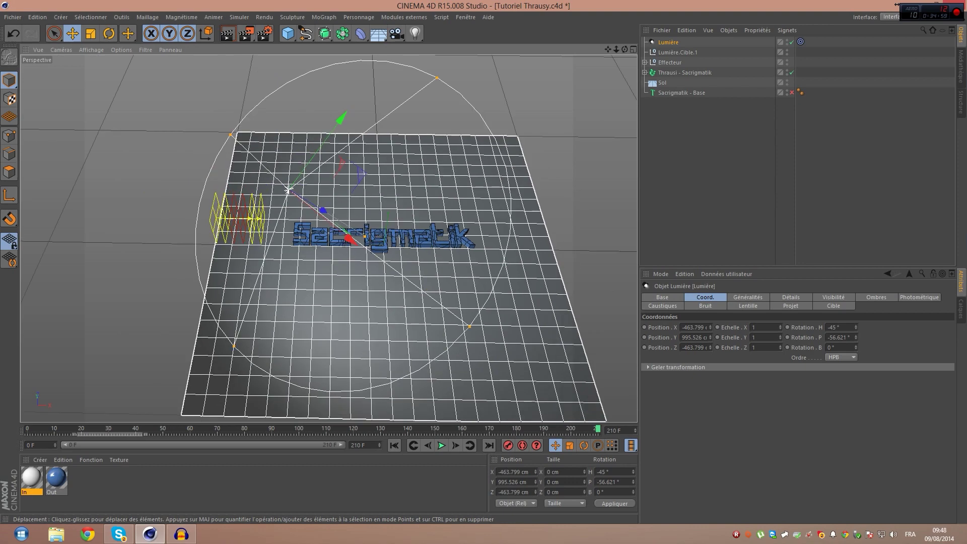
scroll(419, 268, up, 2)
alt+drag(419, 268, 328, 239)
scroll(365, 64, down, 1)
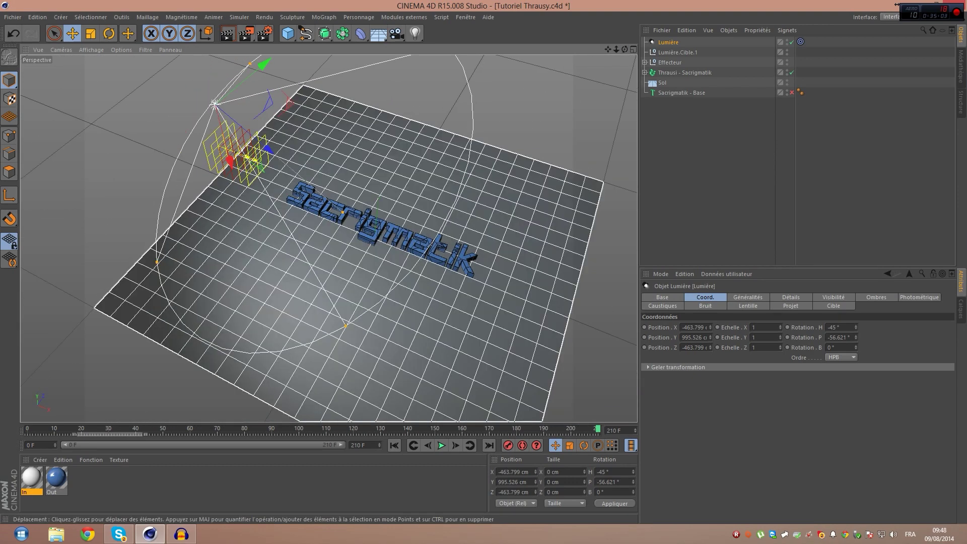
drag(345, 336, 281, 325)
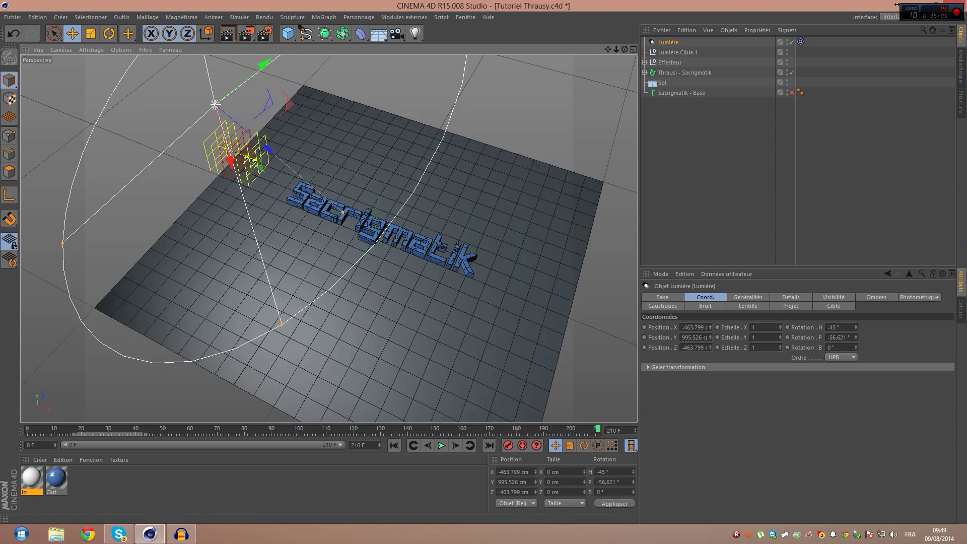
Set the render output size to 1280 x 720 pixels.
alt+drag(318, 236, 328, 240)
alt+middle_drag(518, 225, 438, 222)
scroll(388, 190, up, 6)
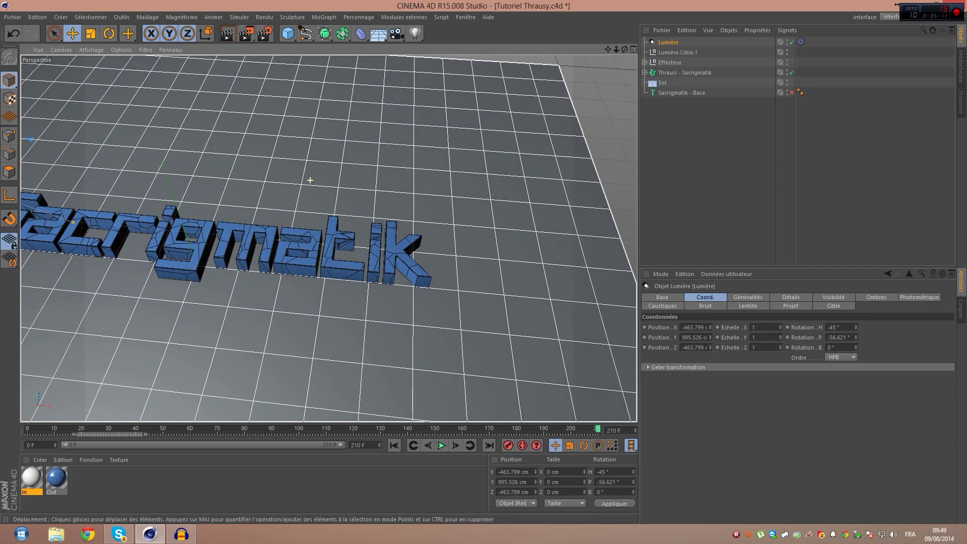
alt+drag(311, 180, 328, 239)
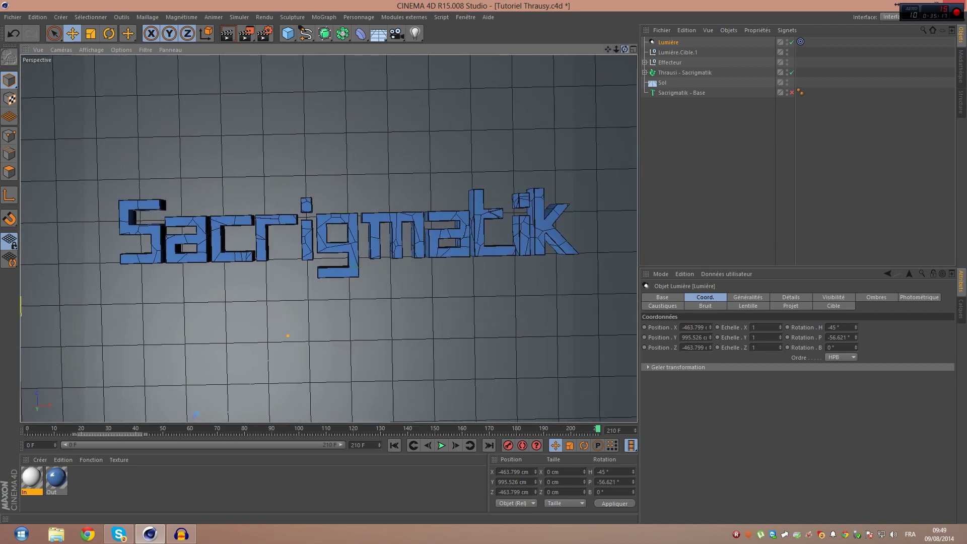
click(265, 33)
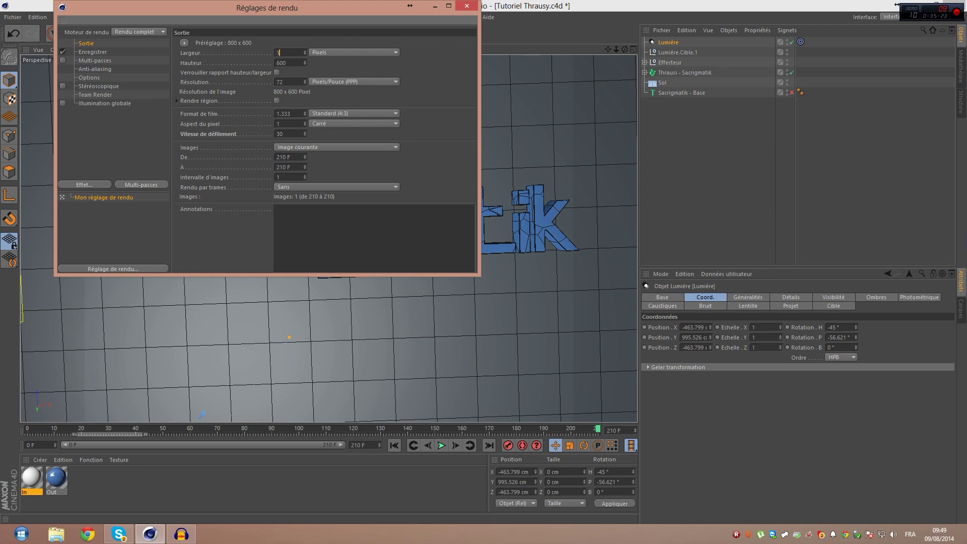
key(Tab)
text(720)
key(Return)
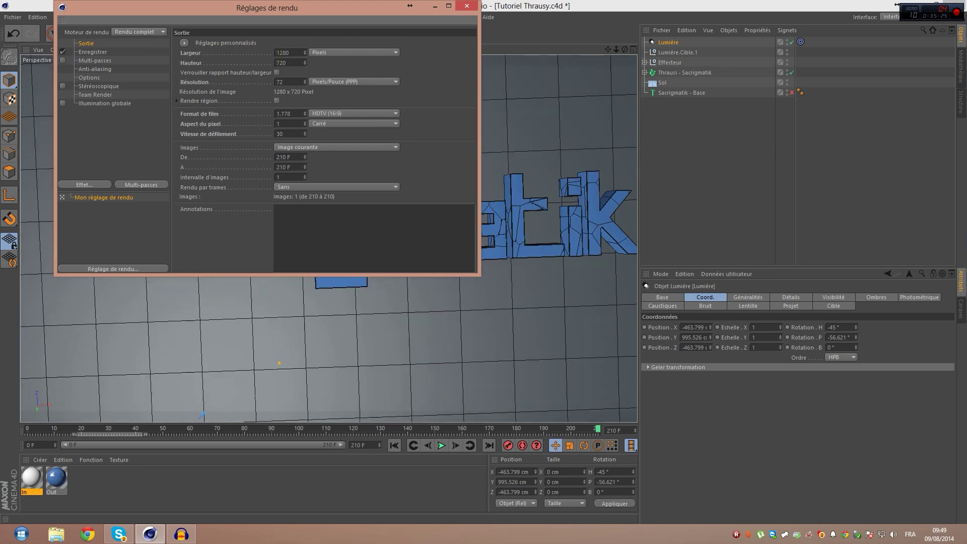
click(467, 6)
Play the animation from frame 0 to check how the text assembles when seen from above.
drag(624, 50, 586, 55)
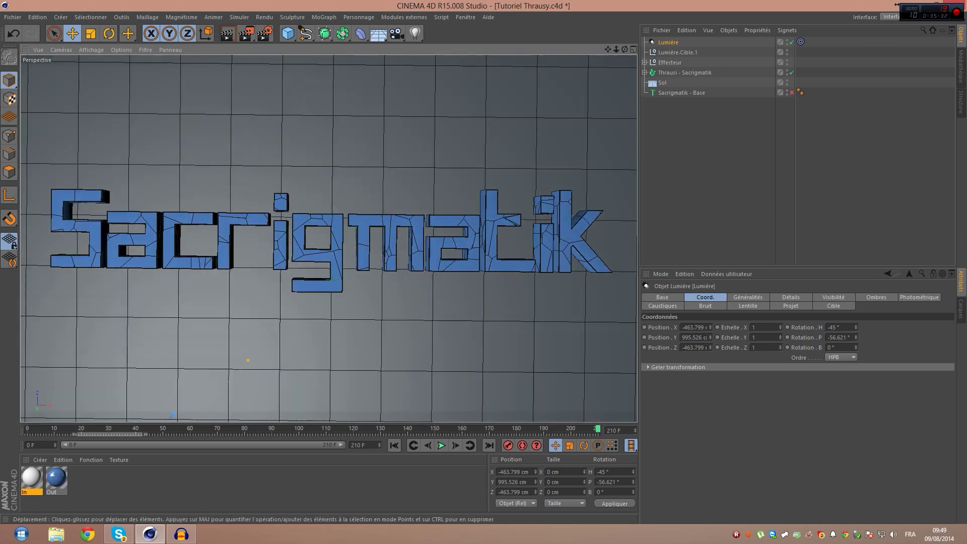
drag(597, 429, 118, 429)
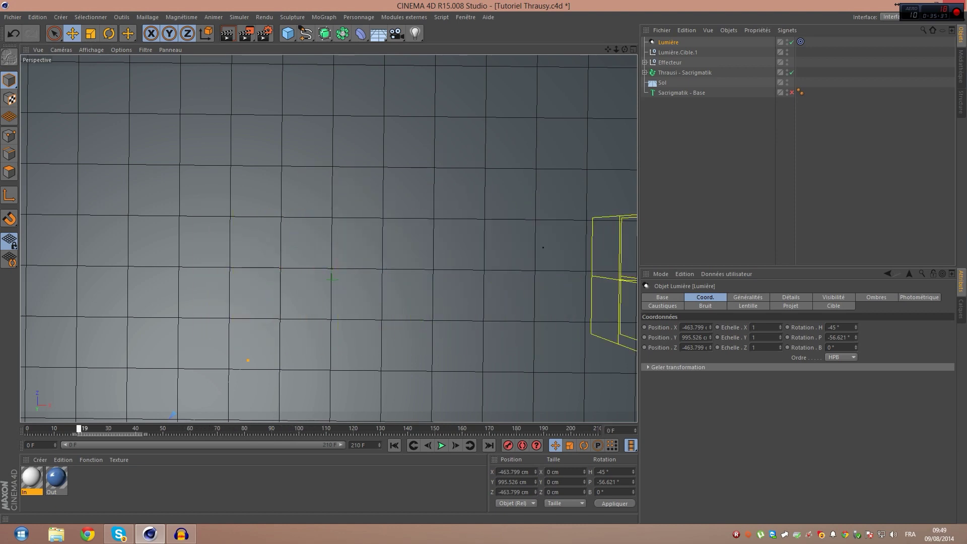
click(442, 445)
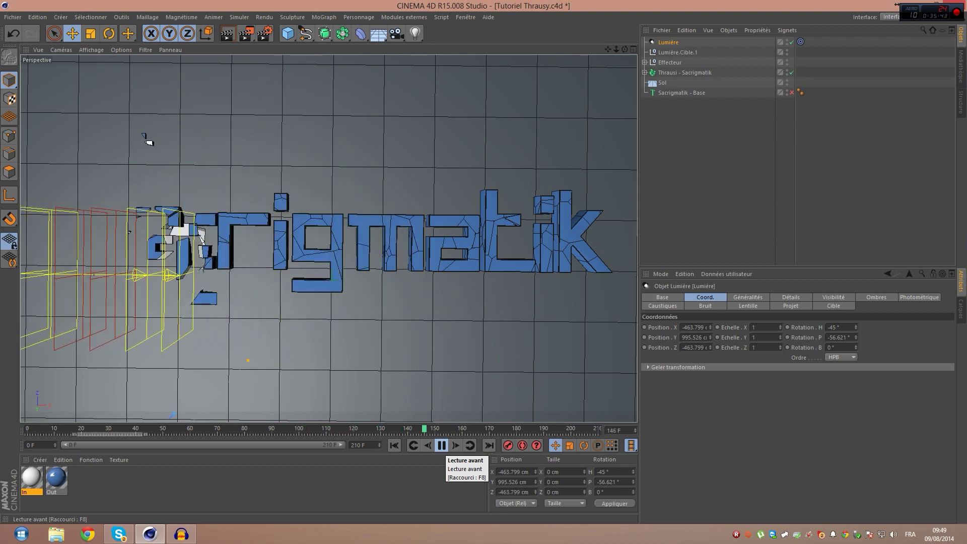
click(441, 445)
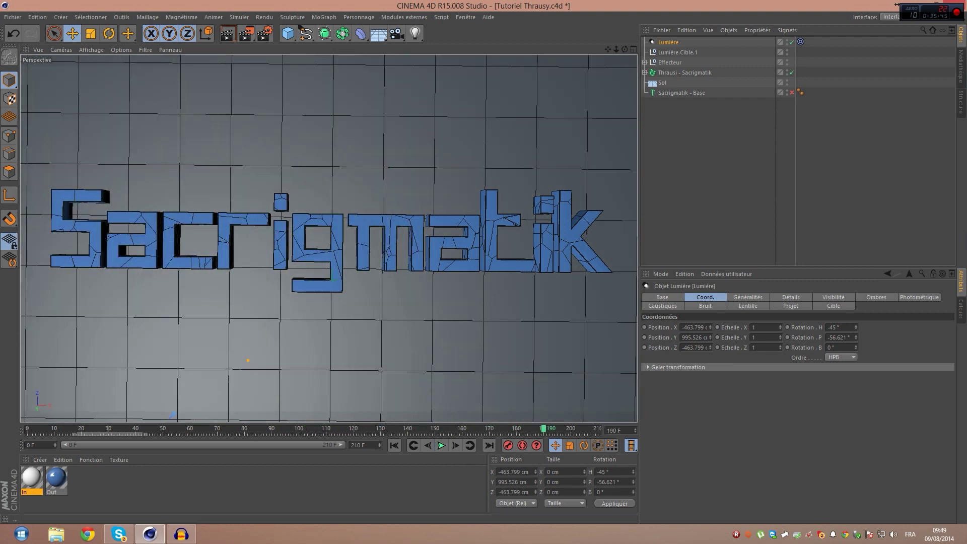
Add a Caméra de visée looking straight down on the assembled text.
drag(625, 50, 625, 50)
click(397, 33)
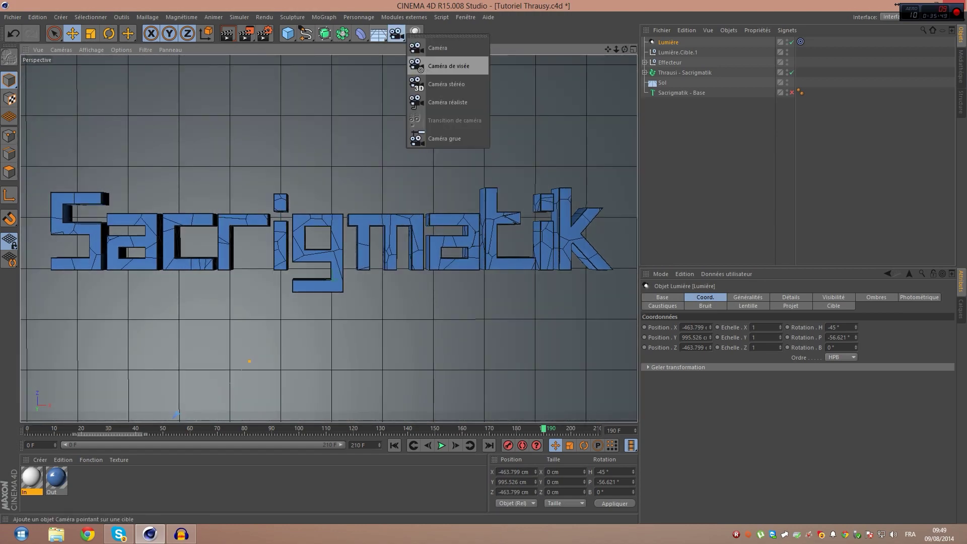
click(446, 66)
Try moving the camera's target object across the floor, and undo the move.
drag(625, 49, 626, 51)
scroll(464, 265, down, 8)
click(677, 52)
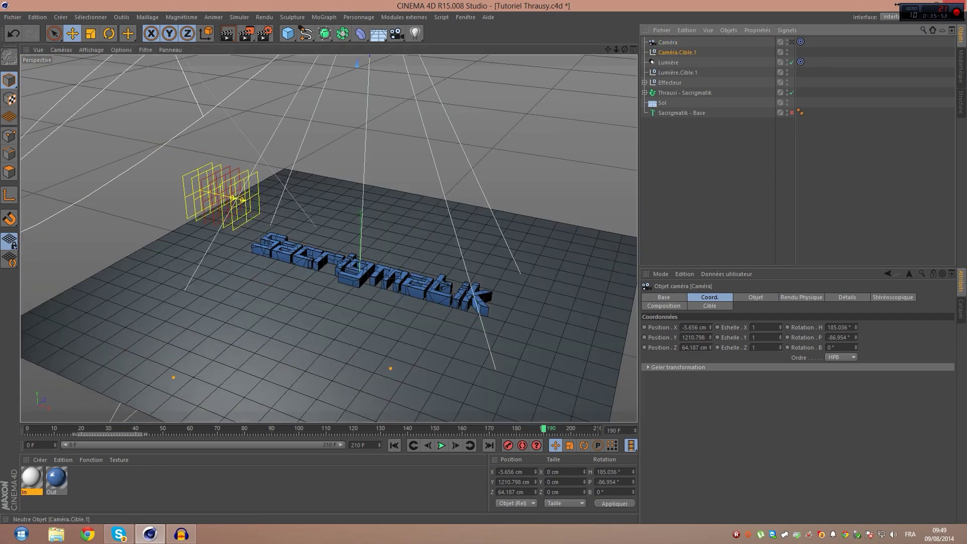
drag(393, 254, 371, 282)
key(ctrl+z)
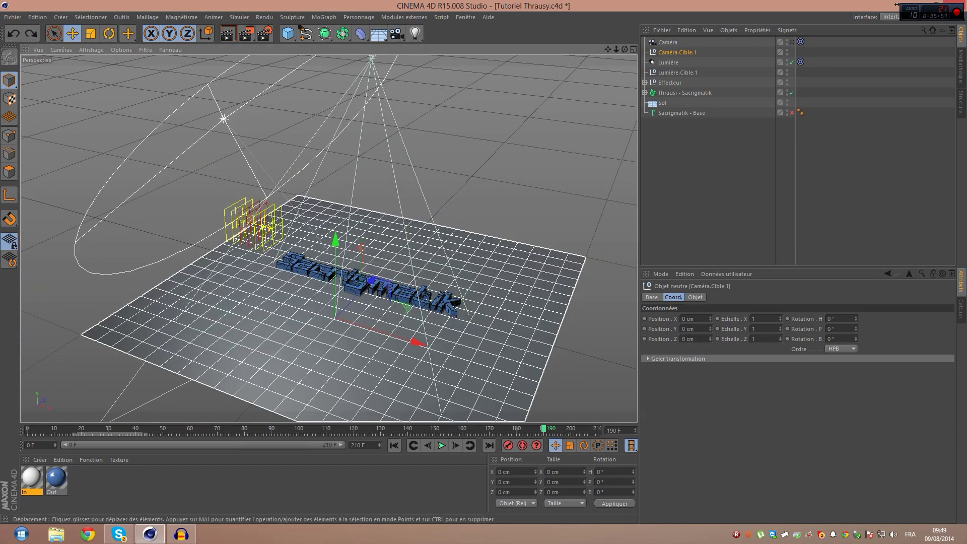
Check the Sacrigmatik - Base text's object settings, including its alignment, against the camera's position.
click(668, 42)
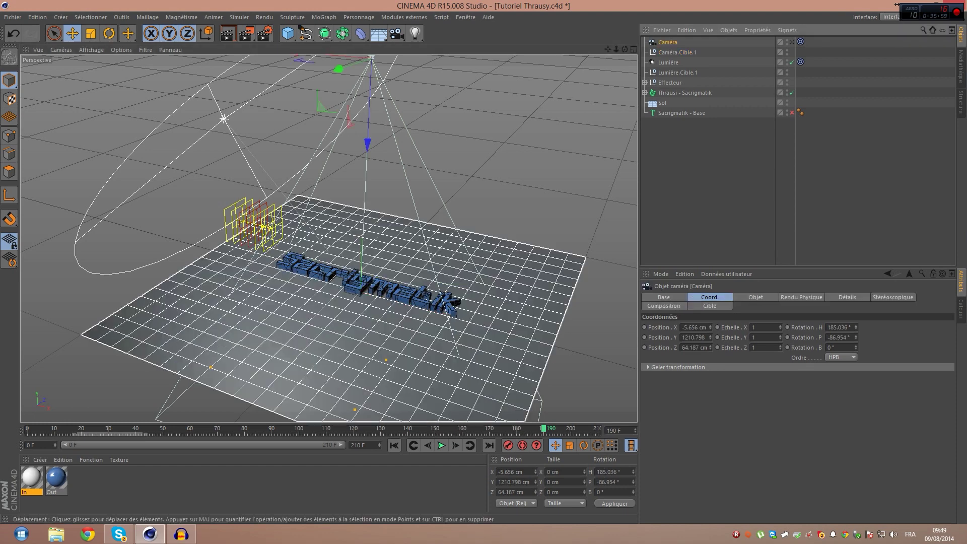
scroll(368, 327, down, 2)
scroll(363, 297, up, 2)
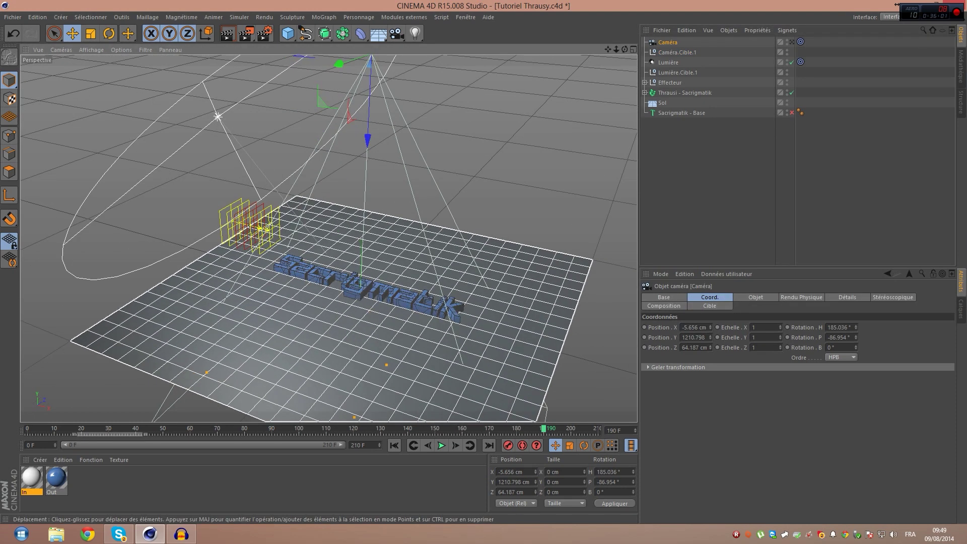
click(361, 290)
click(681, 113)
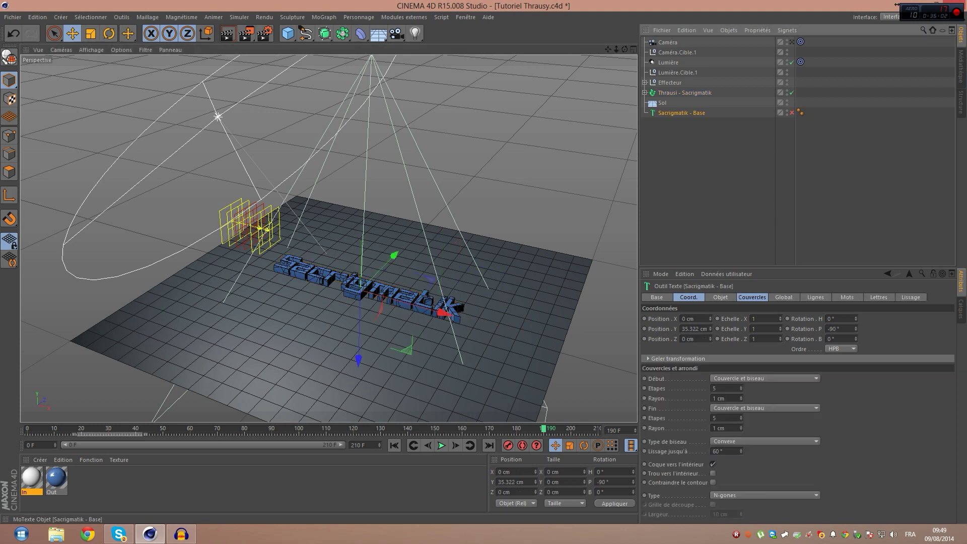
click(720, 297)
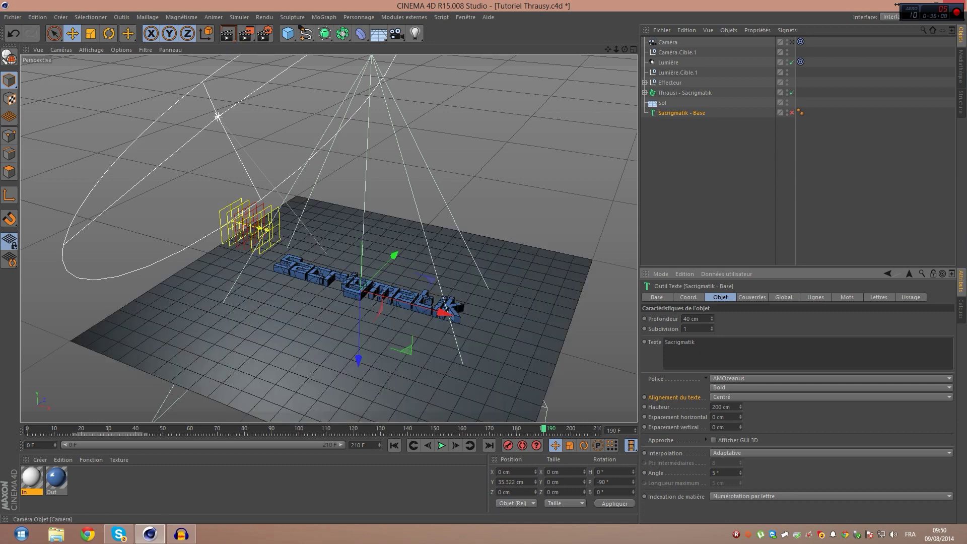
Preview the scene through the new camera to check how the text is oriented, and return to the free view.
click(677, 52)
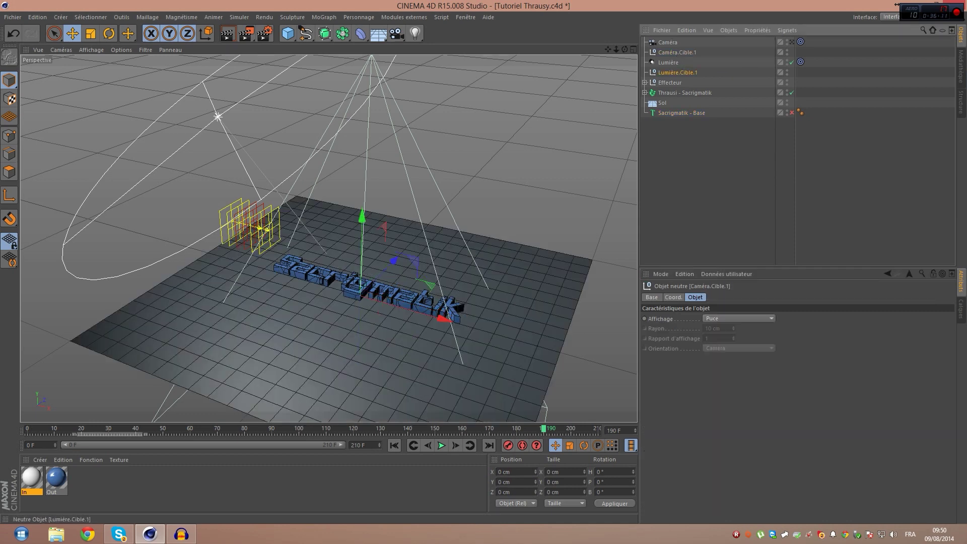
click(677, 52)
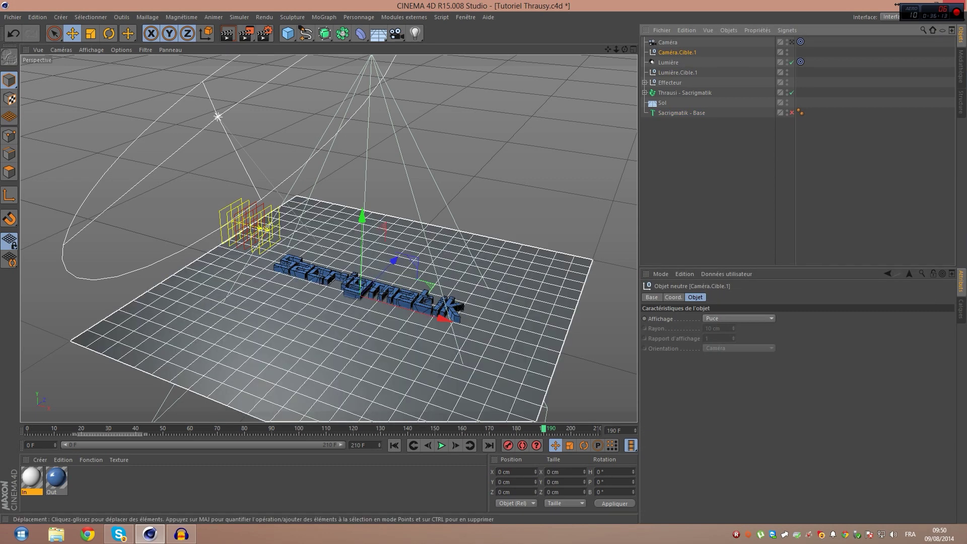
click(668, 42)
click(792, 42)
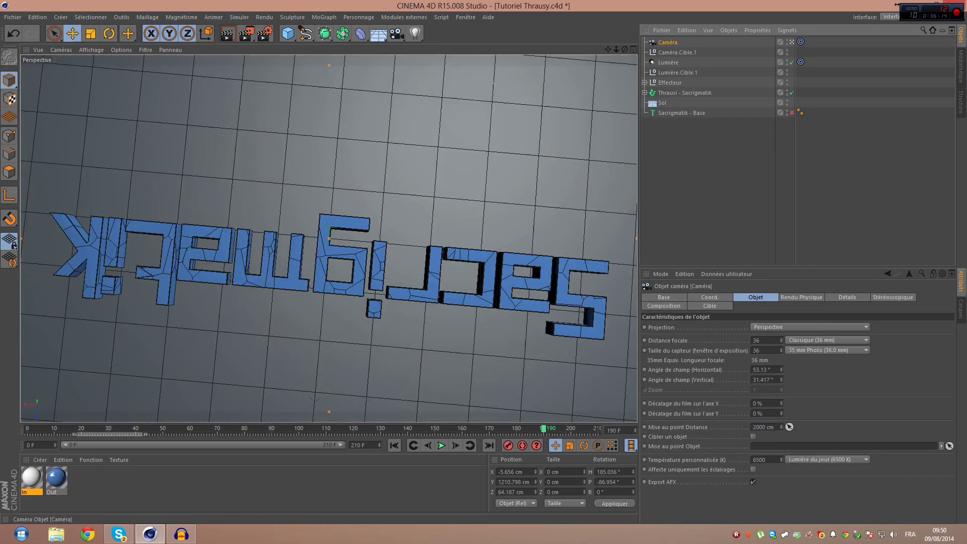
click(792, 42)
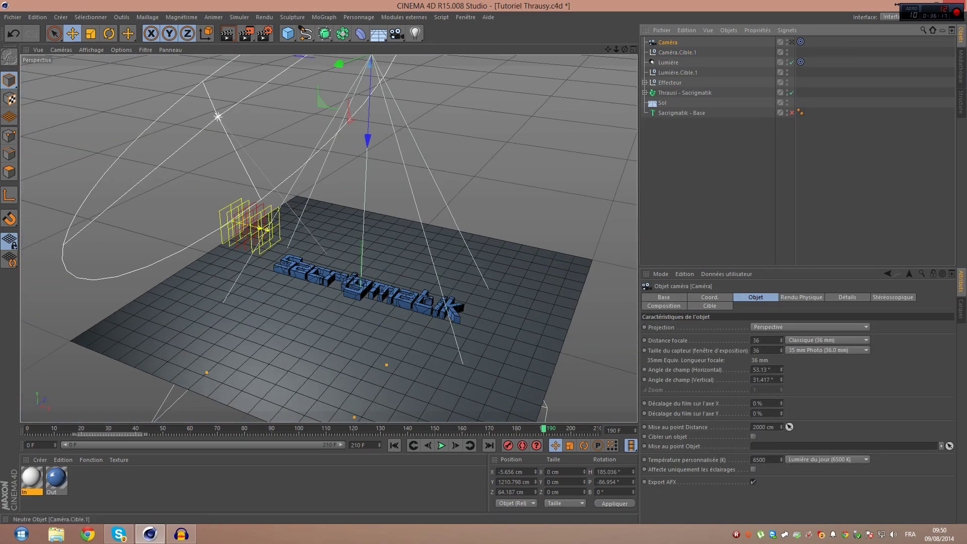
Set the camera's X and Z positions to 0 cm and activate its view.
right_click(536, 472)
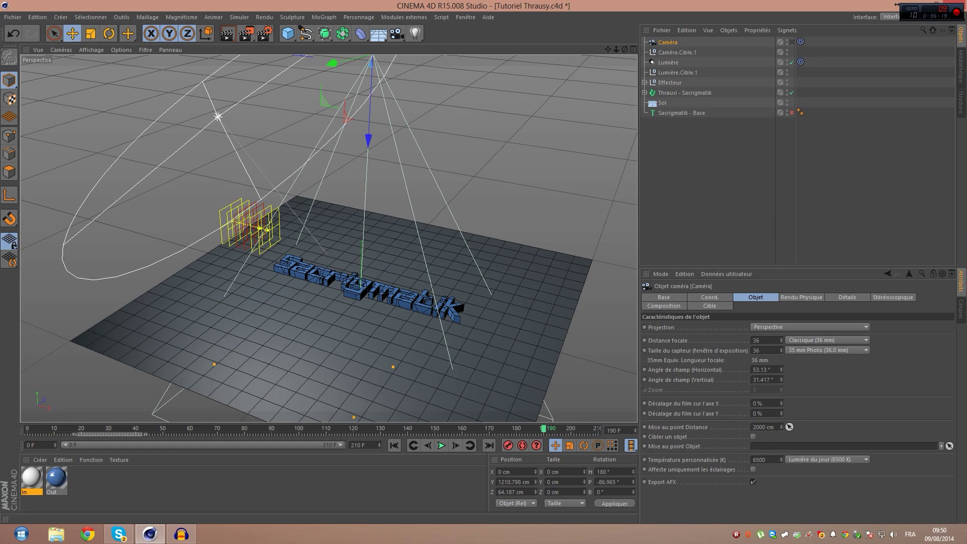
double_click(511, 492)
text(0)
key(Return)
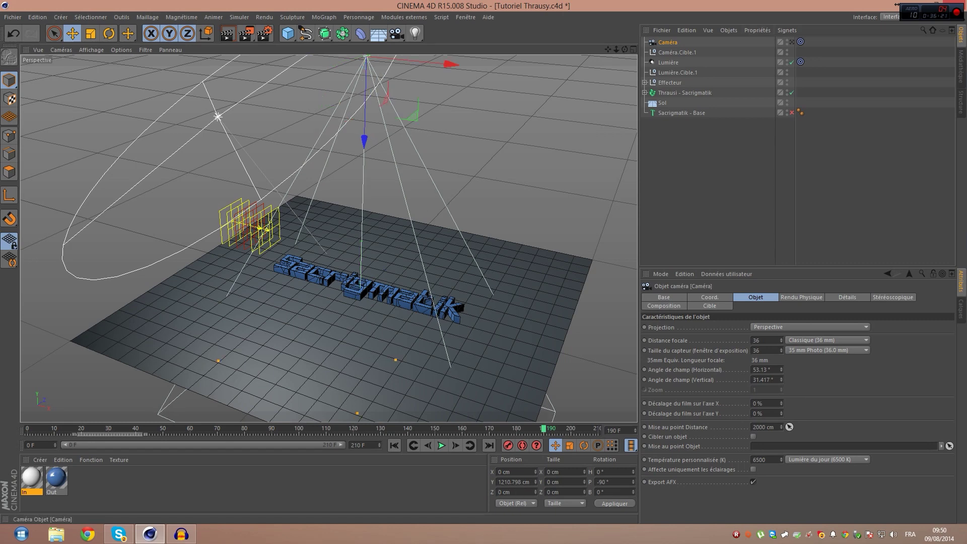
click(792, 43)
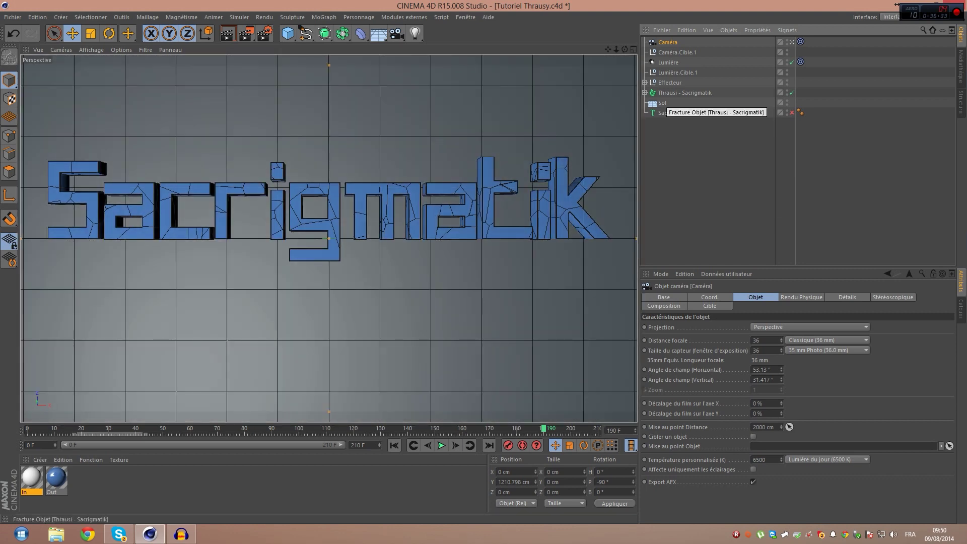
Undo the fracture object's last size change and set its Z position to minus half of its 198.68 cm size, -99.34 cm.
click(672, 93)
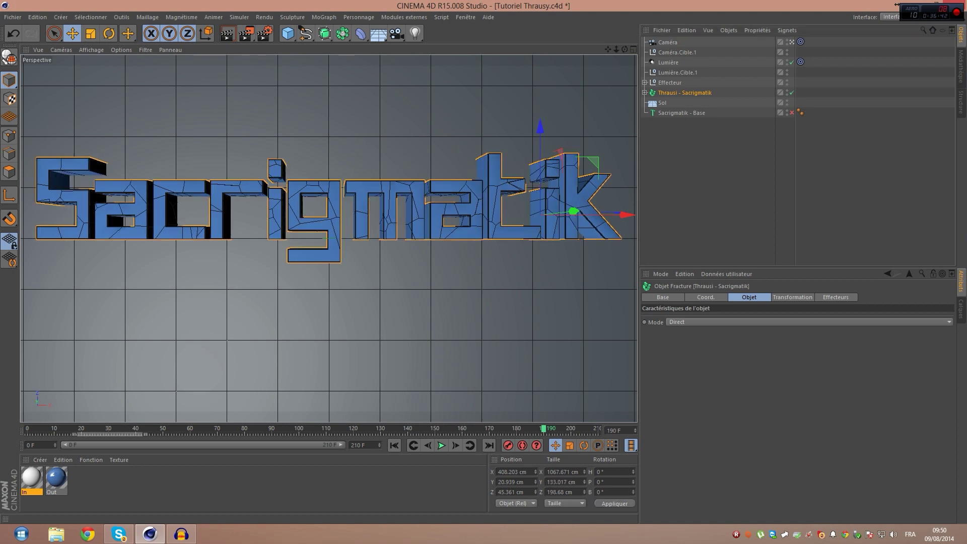
key(ctrl+z)
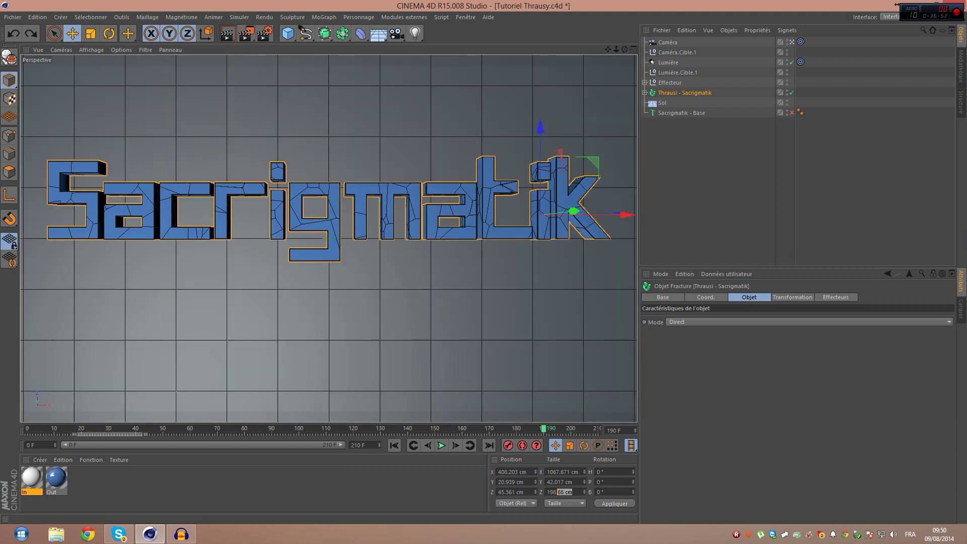
drag(527, 492, 516, 492)
text(198.68 cm)
text(/2)
key(Return)
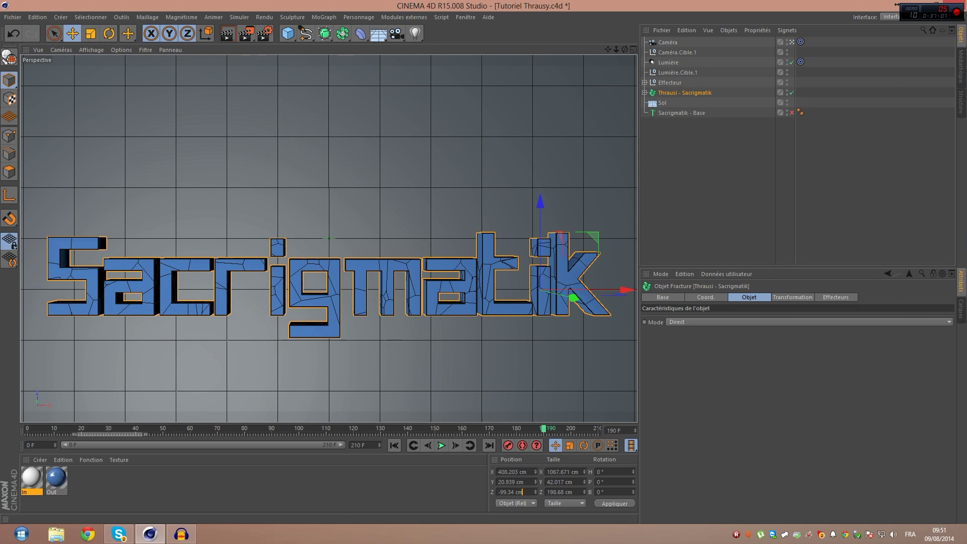
Halve the fracture object's Z position to -49.67 cm, and halve it again to -24.835 cm.
text(/2)
key(Return)
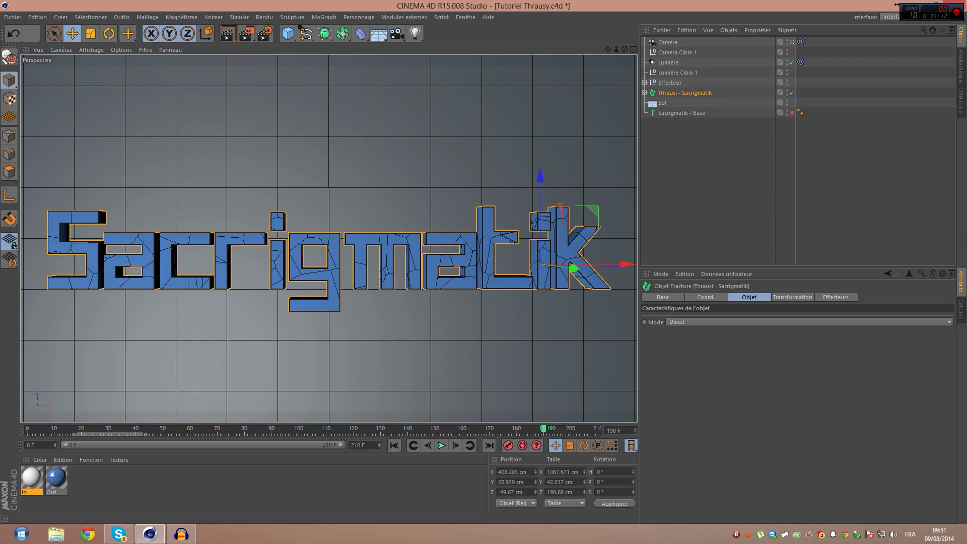
key(Return)
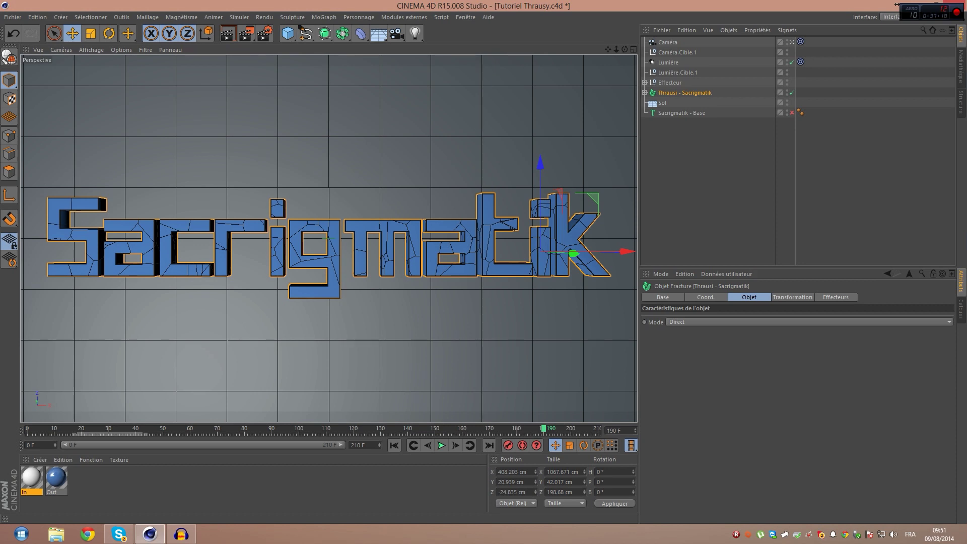
Try setting the fracture object's Z position to a quarter of its 198.68 cm size, 49.67 cm, and undo it.
drag(573, 492, 497, 492)
text(198.68 cm)
text(/4)
key(Return)
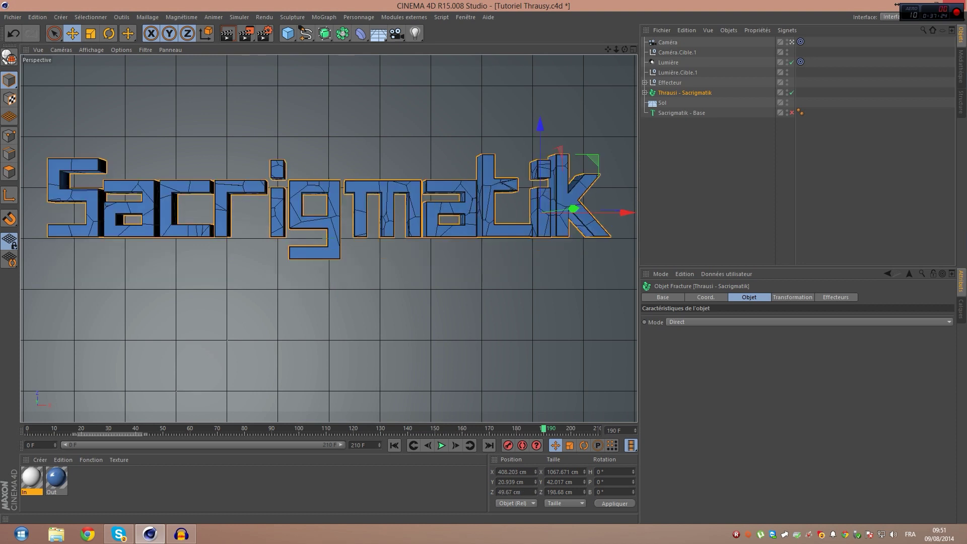
key(ctrl+z)
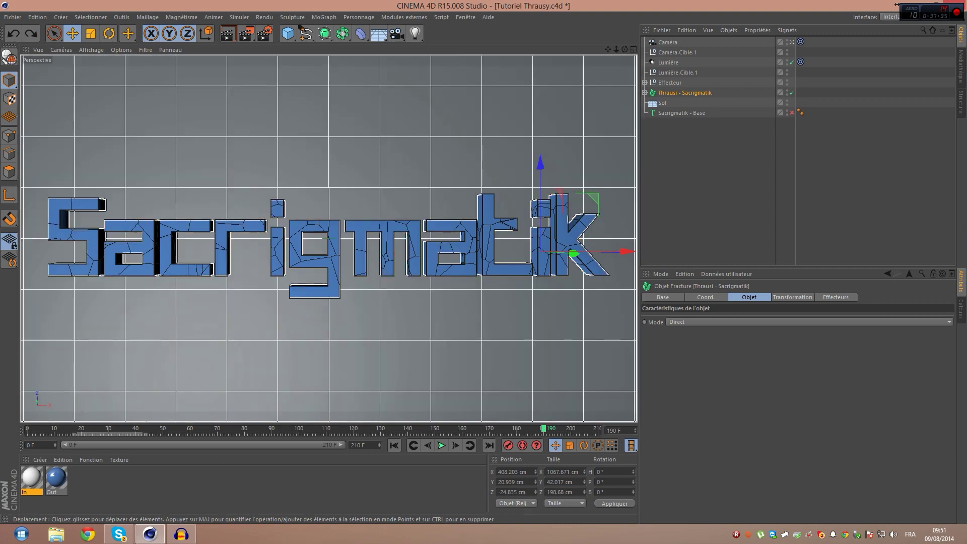
Check the fracture object's Z size, deselect the object and save the scene.
click(722, 177)
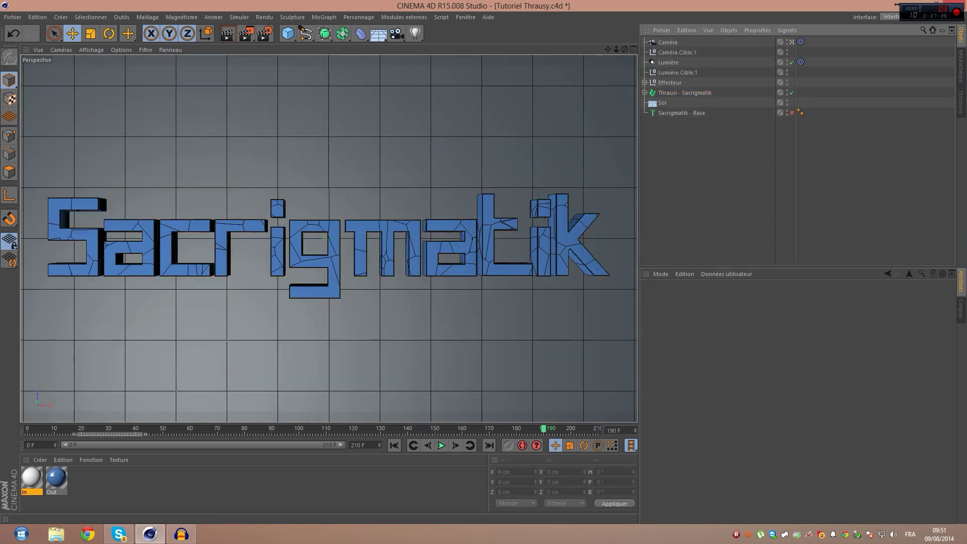
click(685, 92)
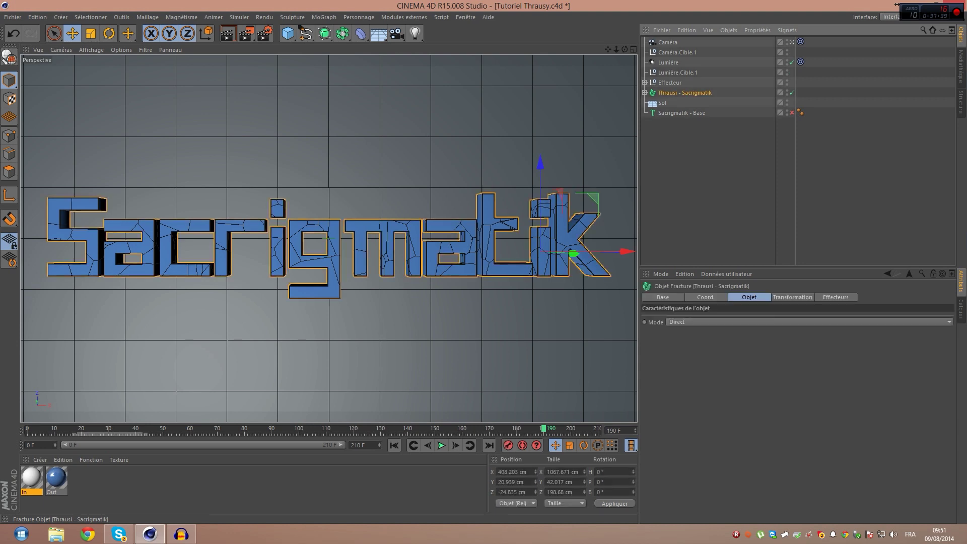
double_click(560, 492)
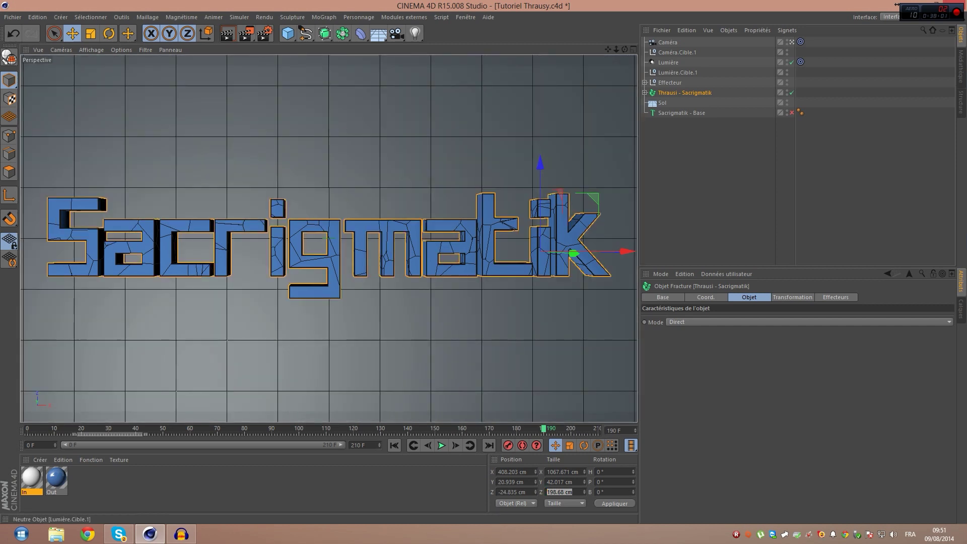
click(716, 177)
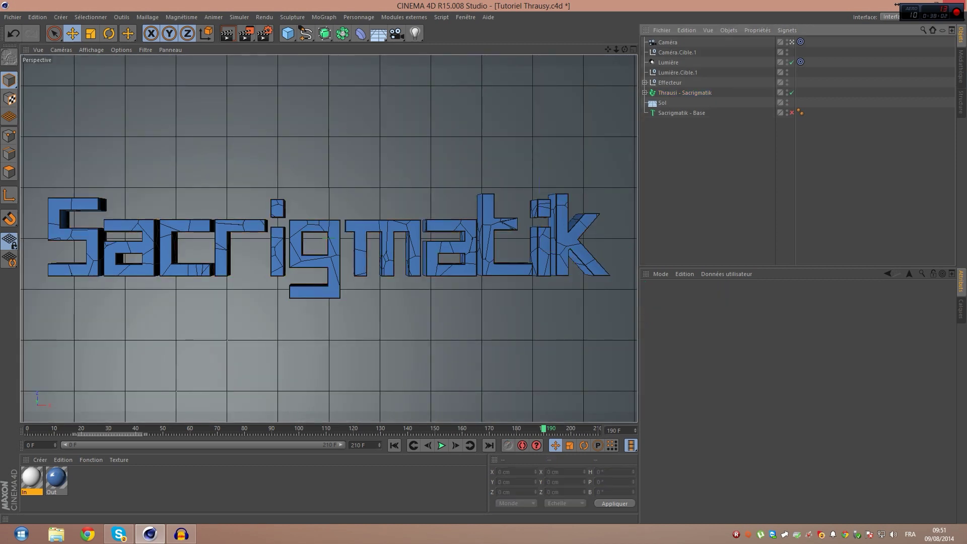
key(ctrl+s)
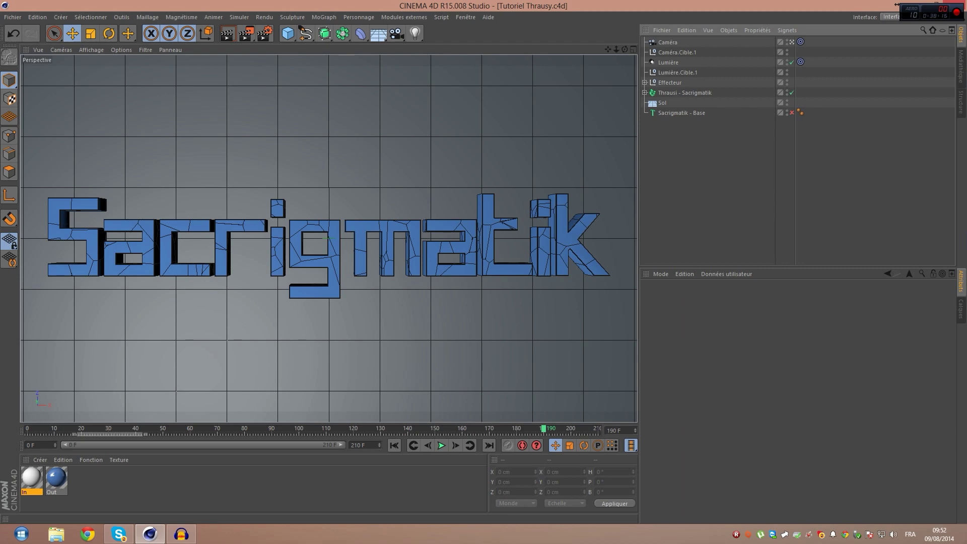
Return to the free view and move the spotlight up and away from the text to about X -543, Y 1635, Z -229 cm.
click(792, 43)
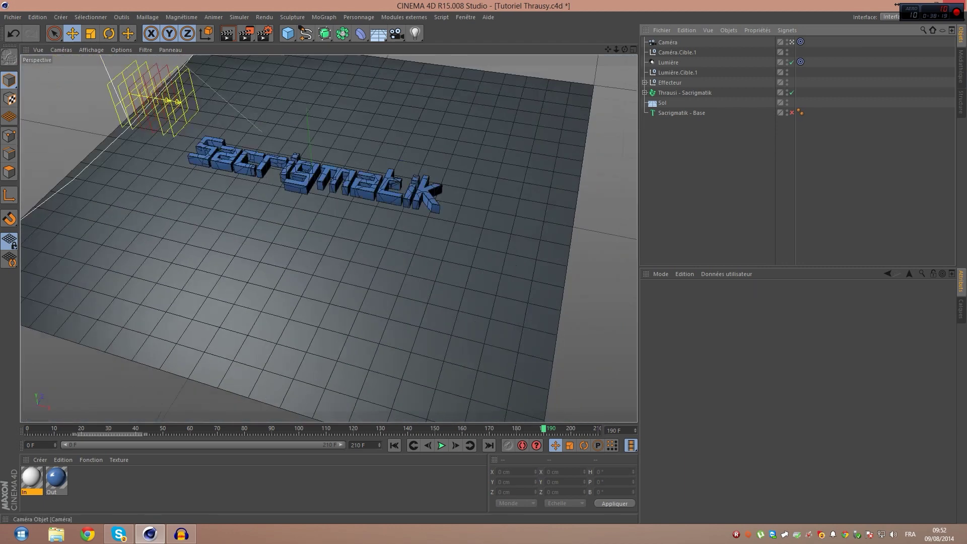
scroll(468, 302, down, 3)
scroll(434, 171, up, 1)
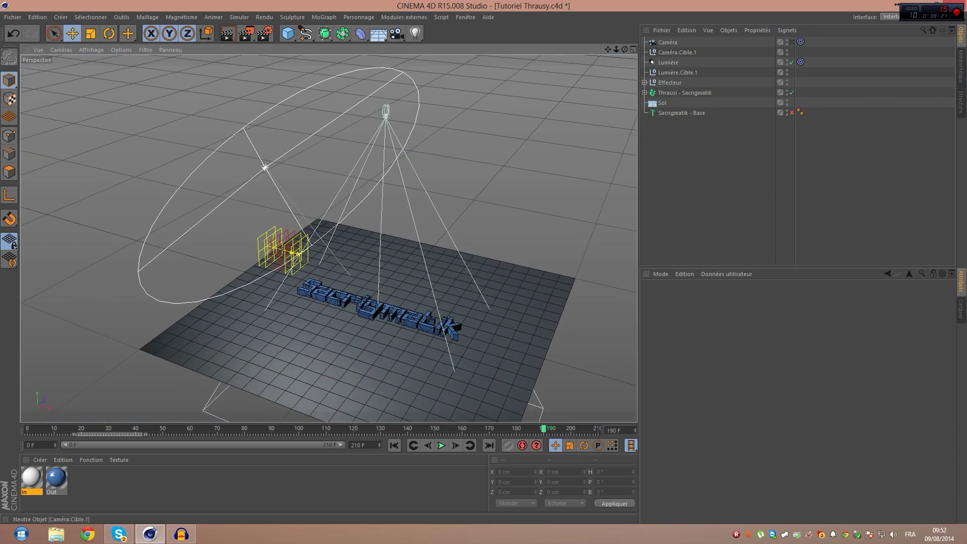
click(668, 62)
drag(625, 49, 629, 83)
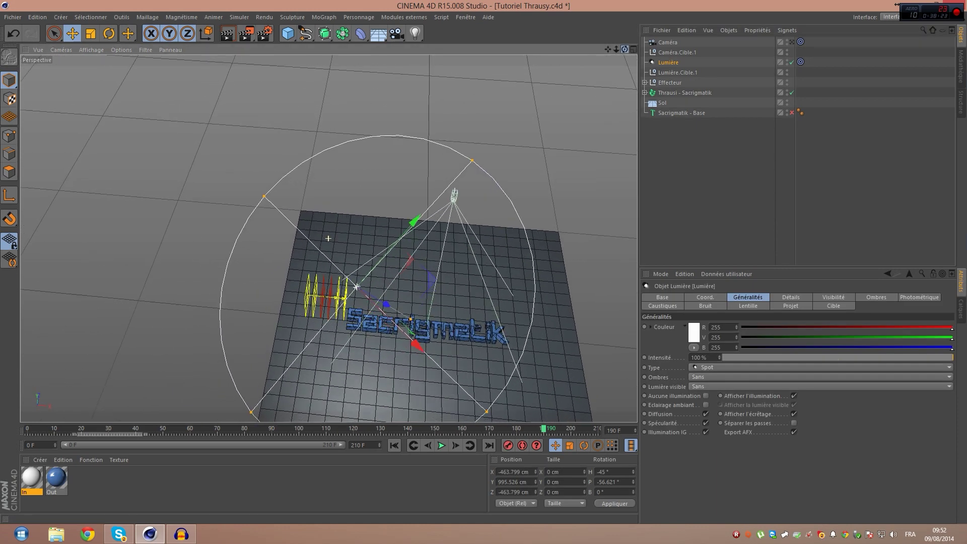
drag(356, 286, 386, 226)
drag(463, 237, 451, 230)
drag(624, 50, 626, 23)
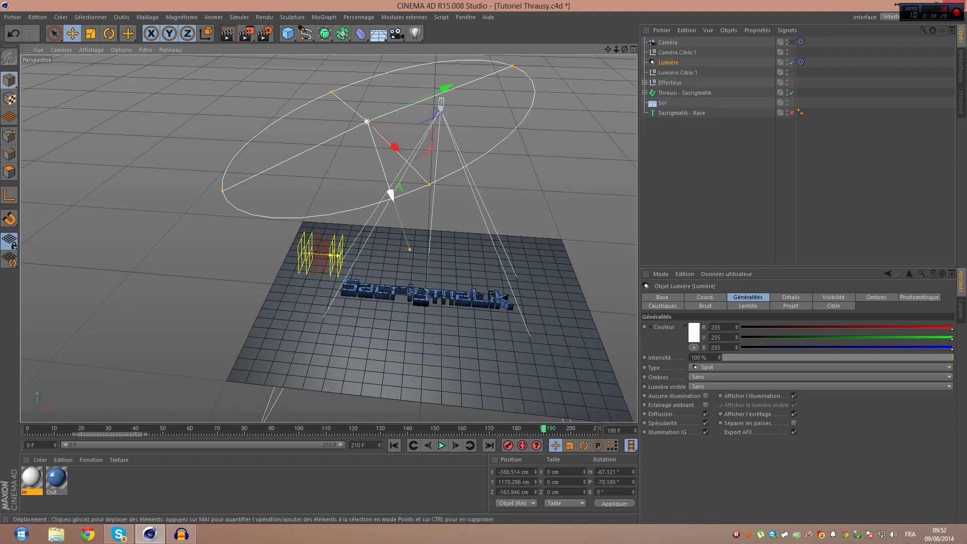
drag(390, 193, 362, 112)
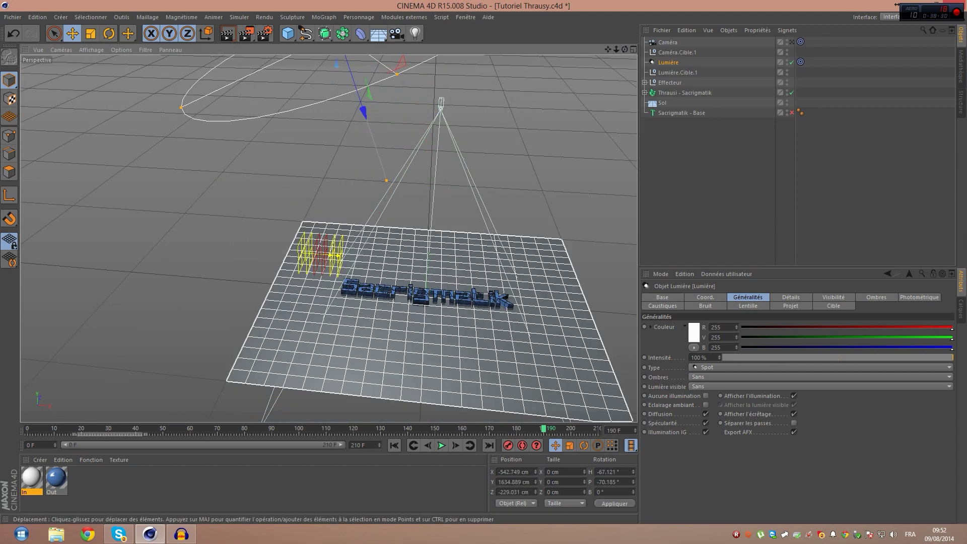
scroll(379, 282, down, 3)
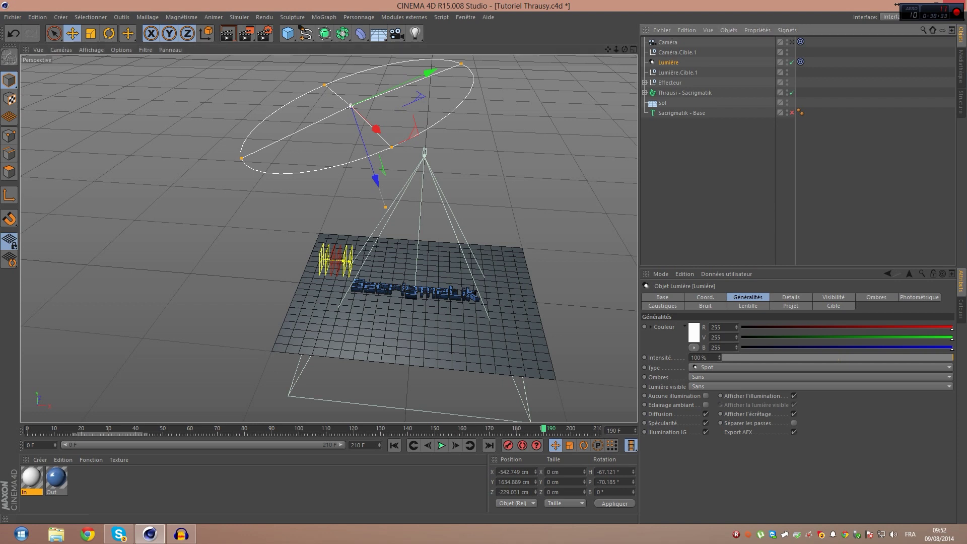
Set the spotlight's intensity to 110 % and its shadows to soft shadow maps (Masques d'ombres).
double_click(699, 357)
text(110)
key(Return)
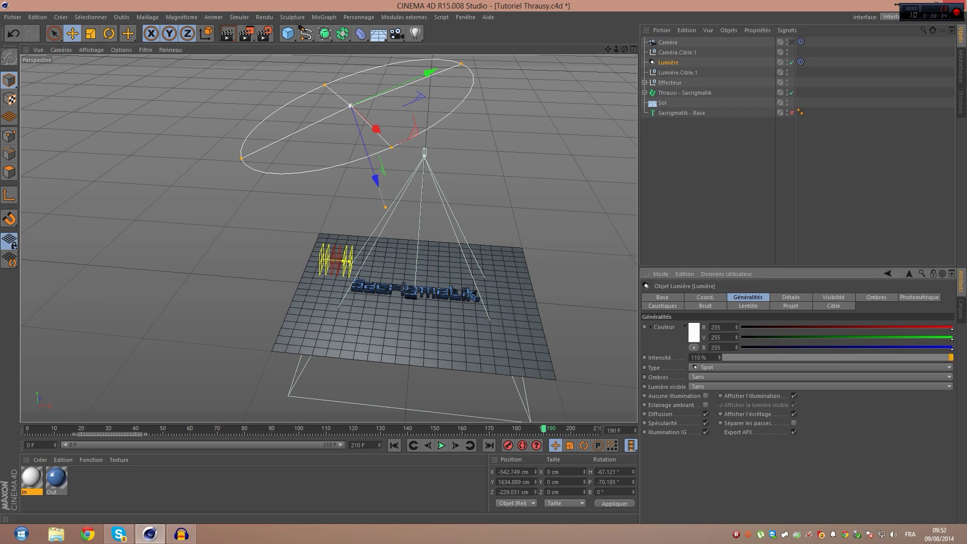
click(746, 376)
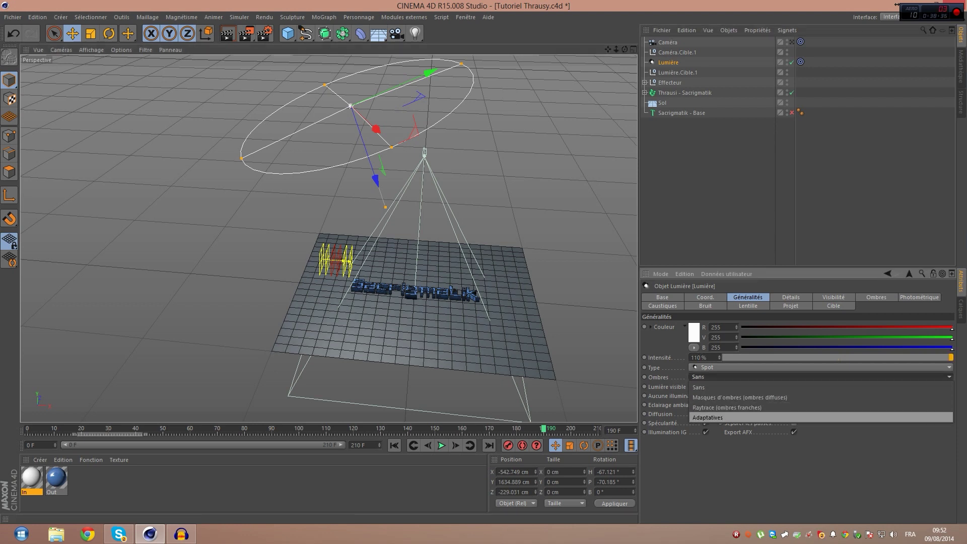
click(739, 397)
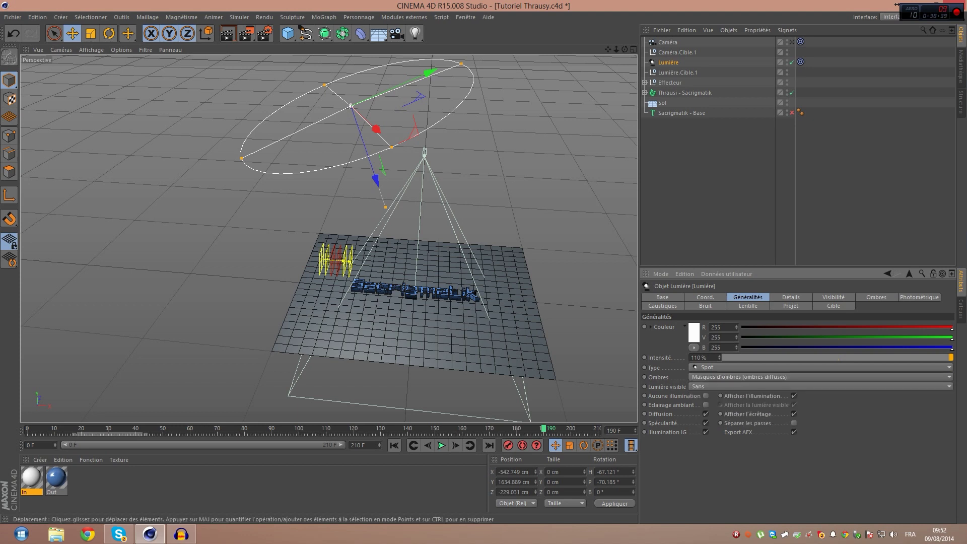
Set the spotlight's shadow density to 75 % and its shadow colour to a very dark blue, about RGB 0, 9, 41.
click(877, 297)
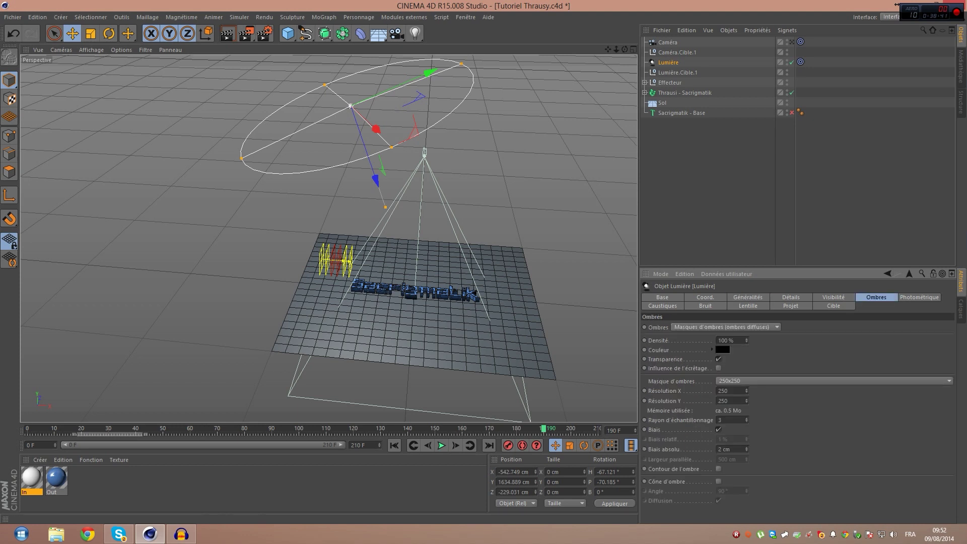
double_click(726, 341)
text(75)
click(723, 349)
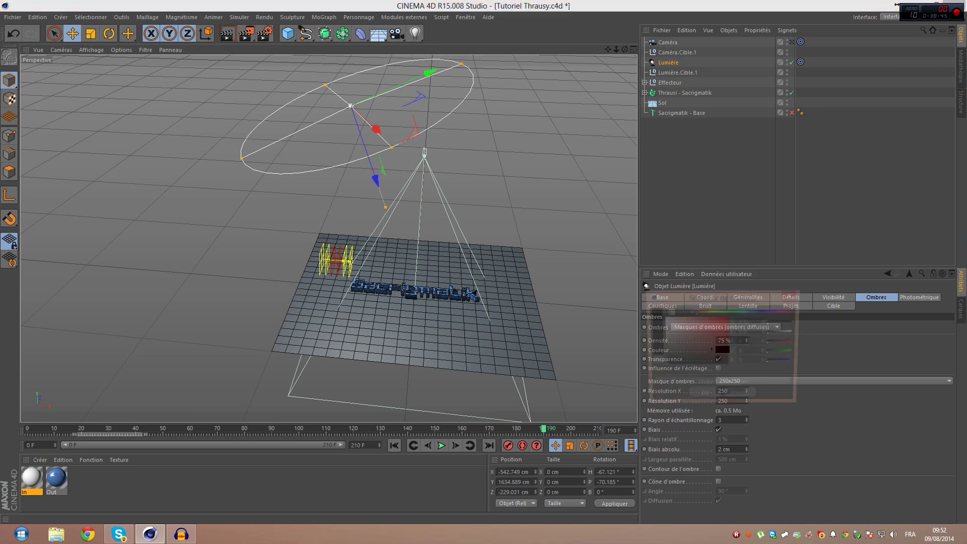
drag(723, 313, 759, 313)
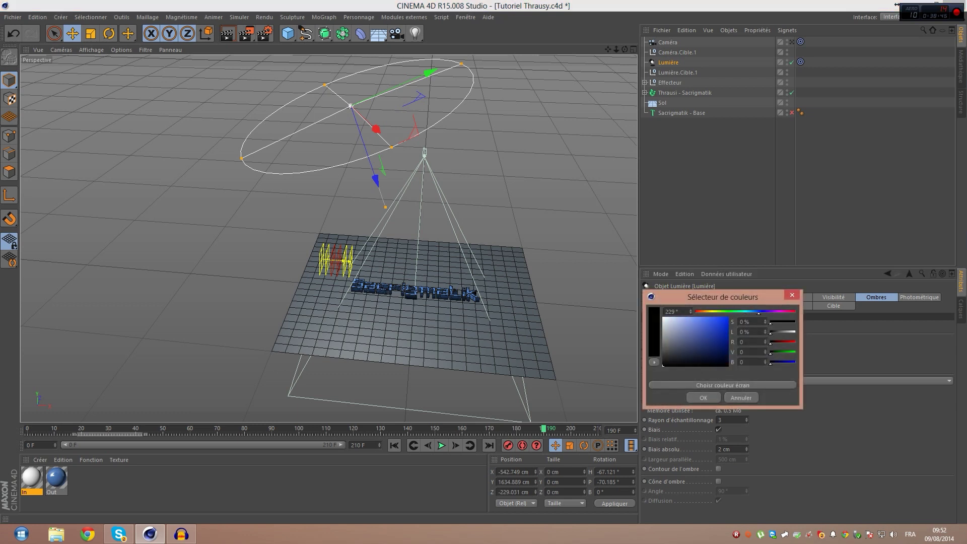
drag(723, 356, 728, 361)
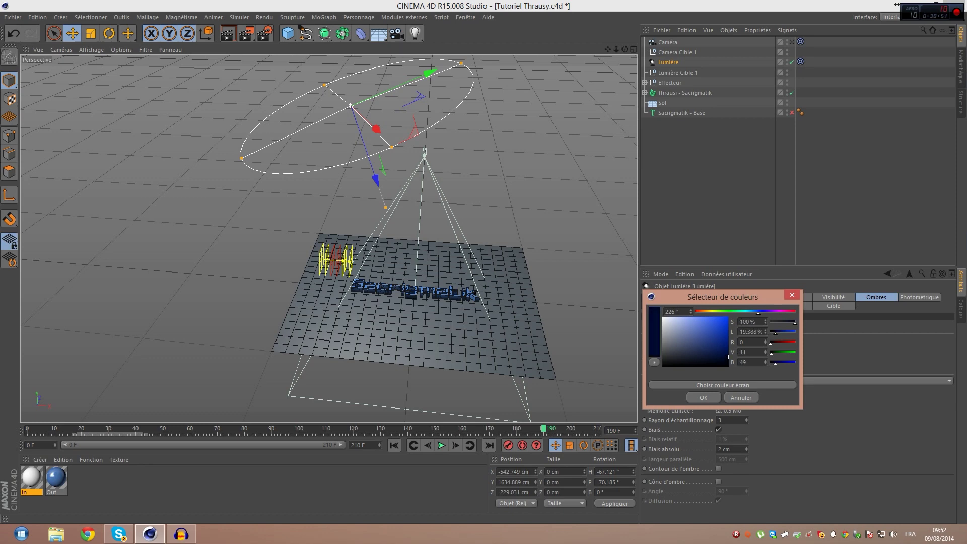
click(703, 397)
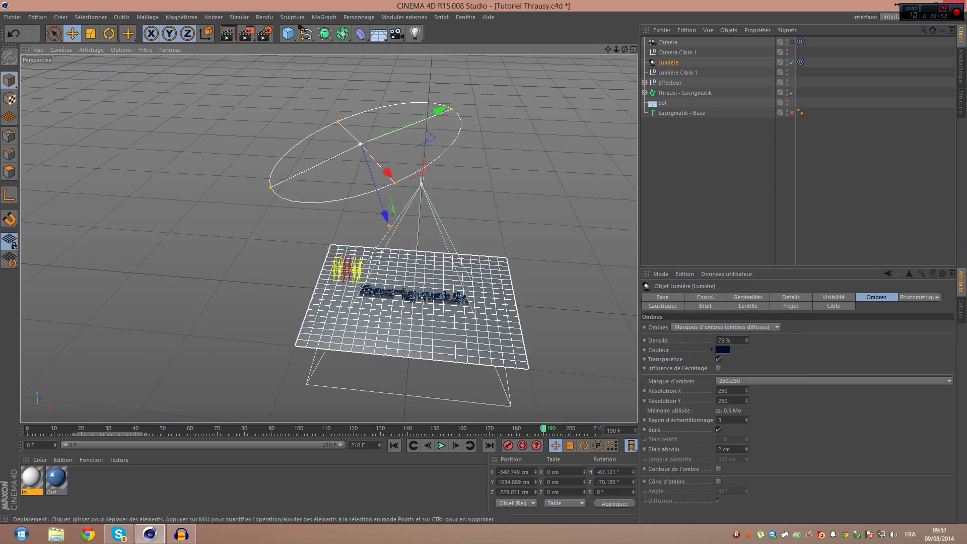
scroll(474, 297, up, 5)
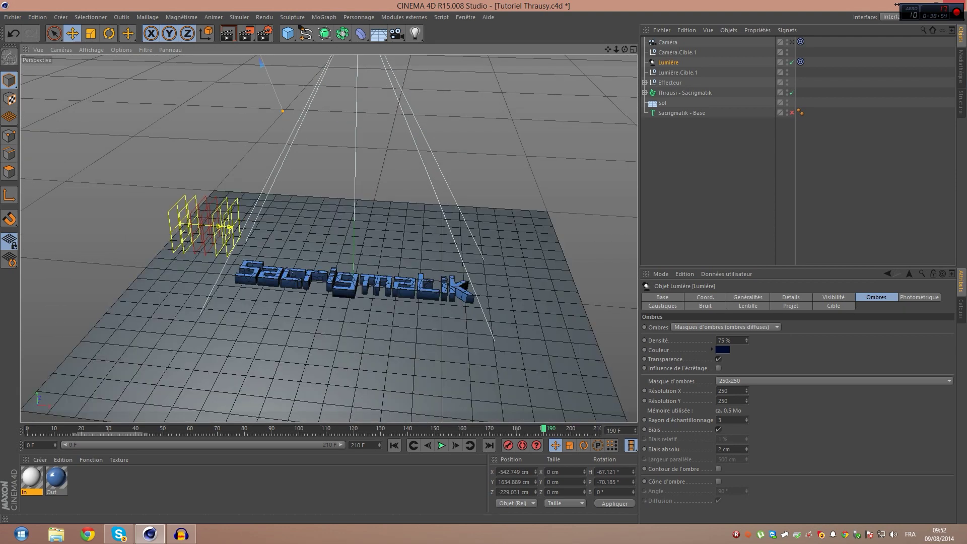
click(723, 349)
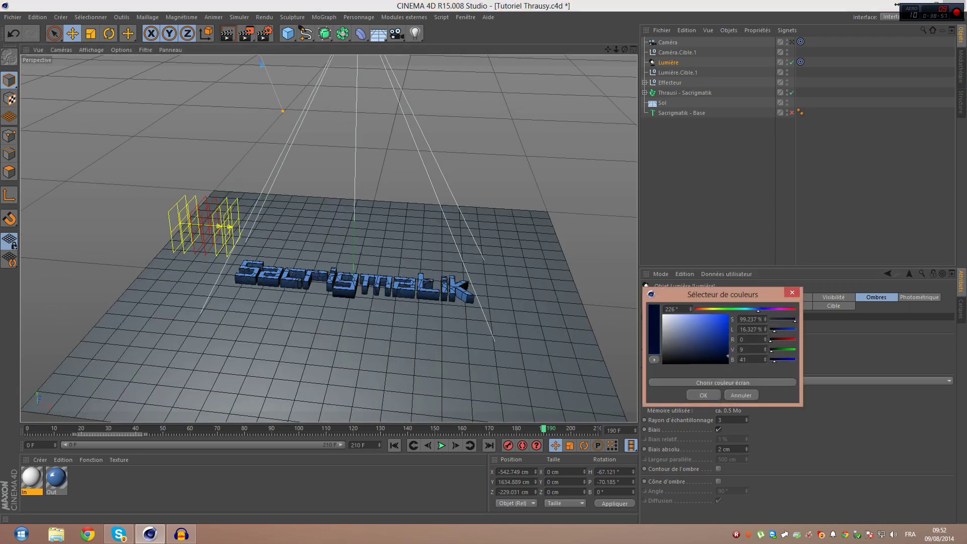
click(703, 395)
Inspect the light's placement over the text, switch to the camera's view and render it as a preview.
scroll(355, 292, down, 2)
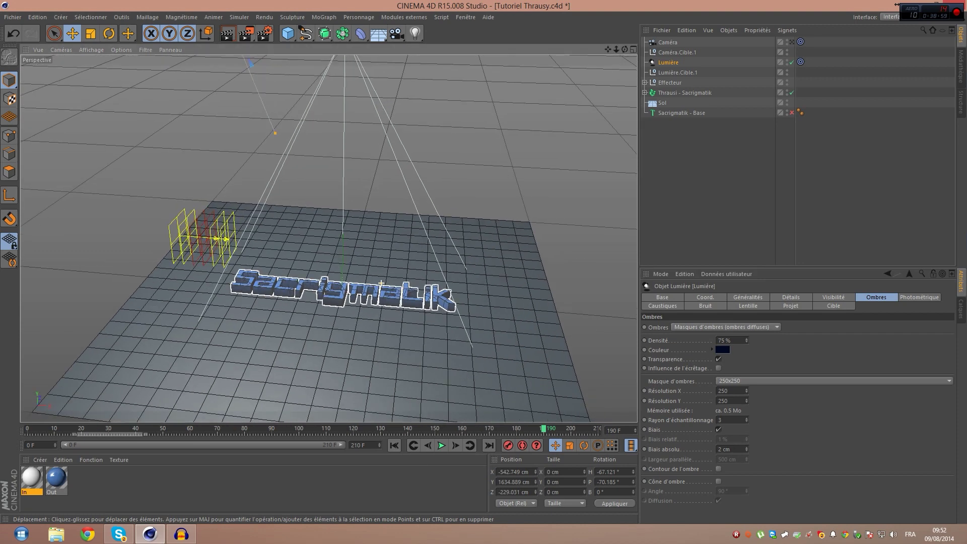
alt+drag(328, 238, 330, 278)
scroll(491, 119, down, 2)
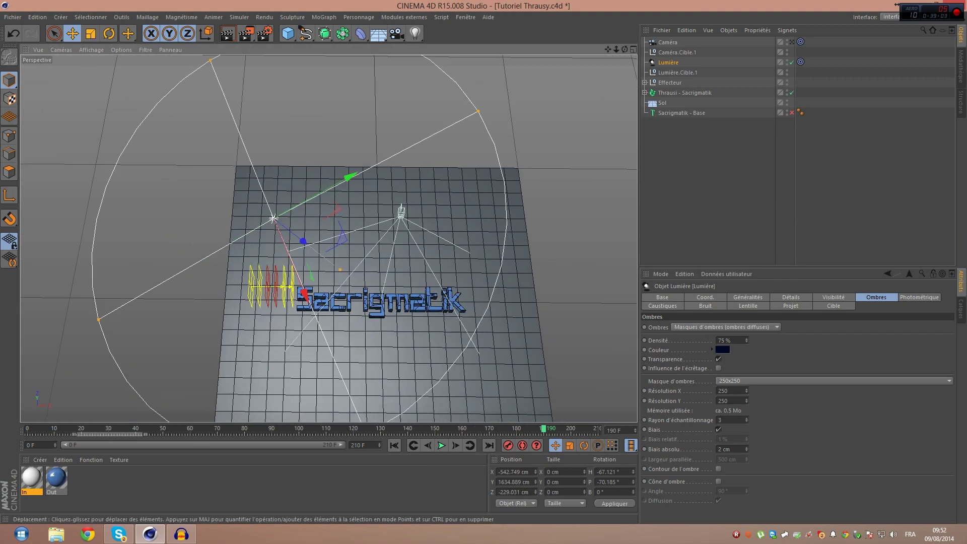
scroll(443, 117, down, 1)
scroll(450, 275, up, 2)
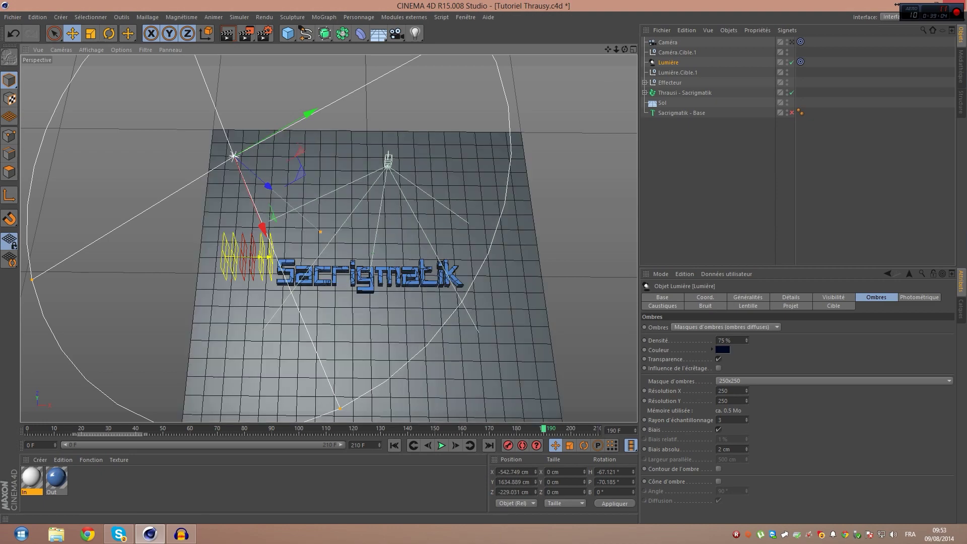
mouse_move(329, 238)
alt+mouse_down()
mouse_move(304, 201)
mouse_move(320, 229)
alt+mouse_up()
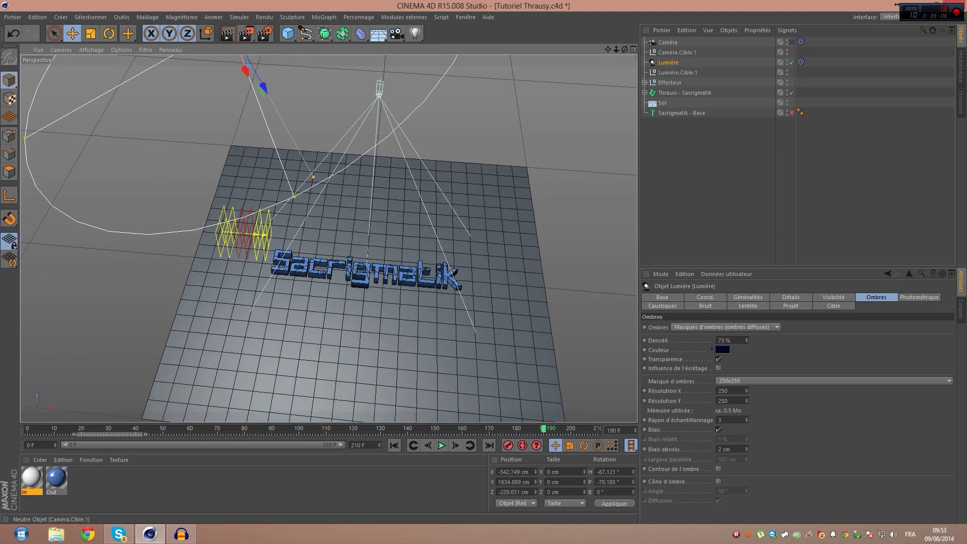
click(792, 42)
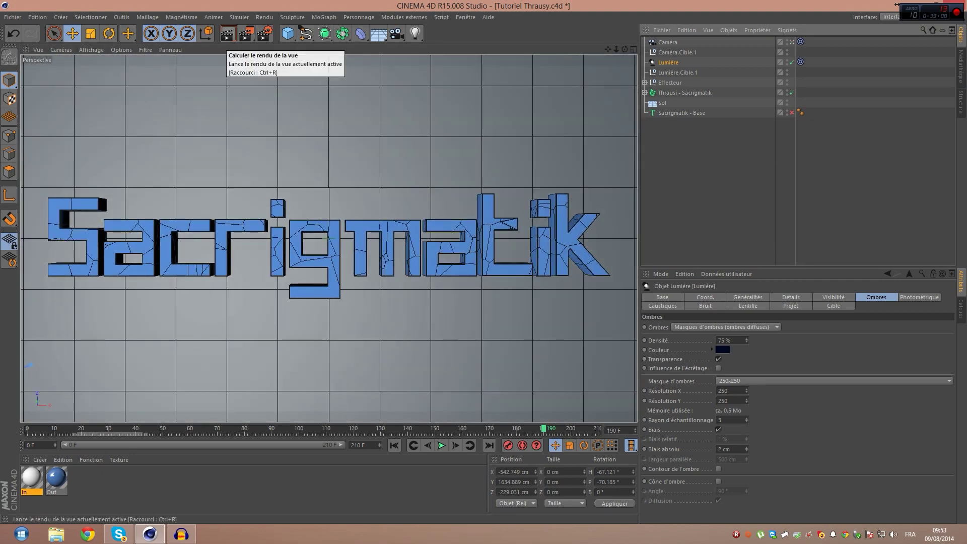
click(228, 33)
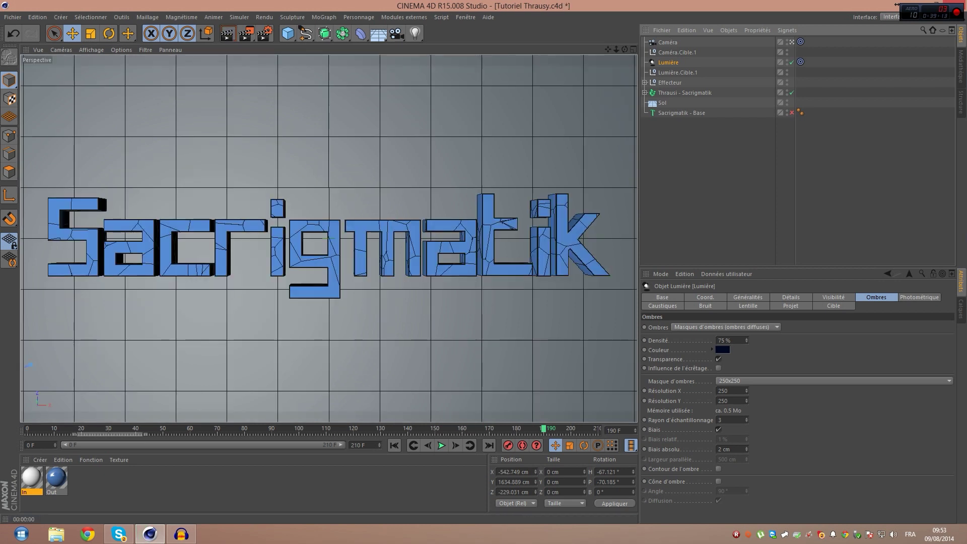
Review the spotlight's visibility, details and general settings, and render the scene from the free view.
click(833, 297)
click(791, 297)
click(748, 297)
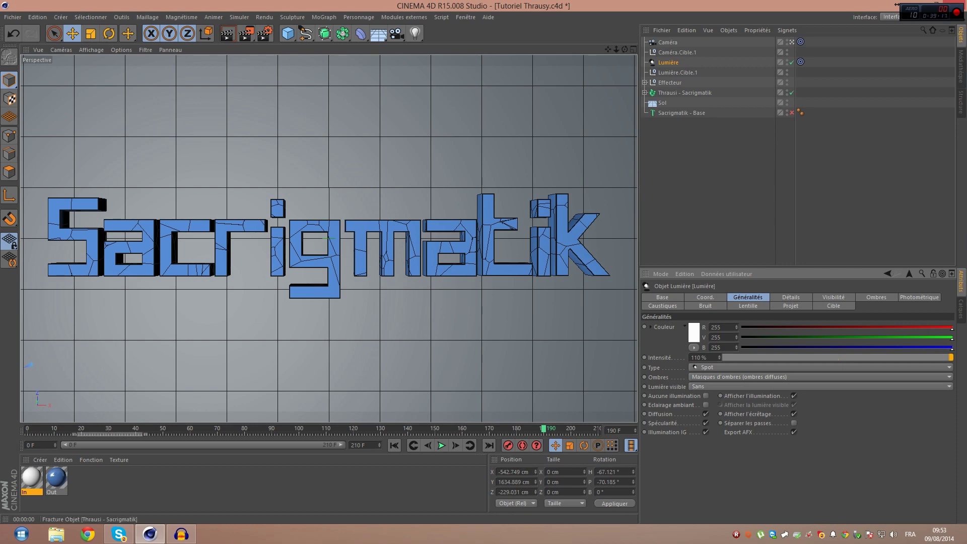
click(792, 42)
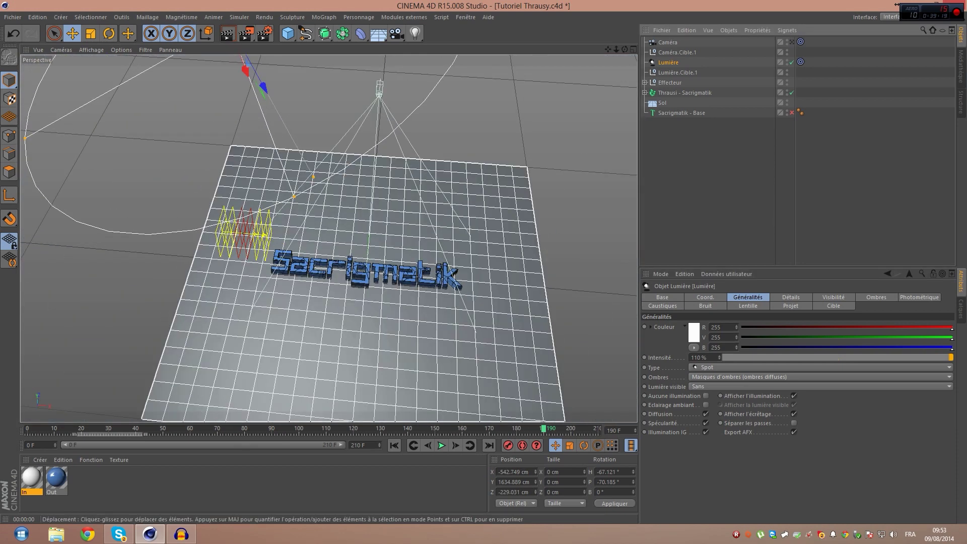
click(227, 34)
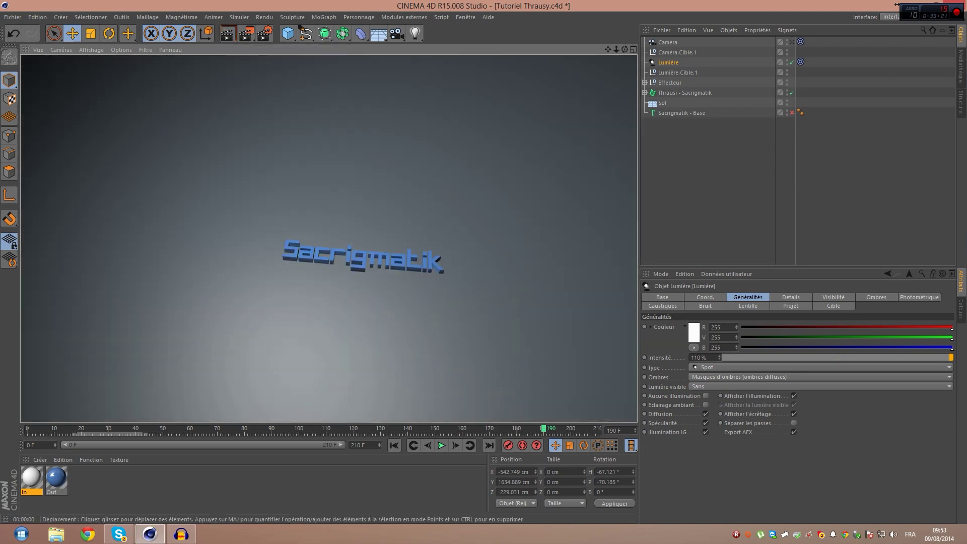
Move the spotlight closer to the text, to about X -227, Y 685, Z -96 cm, and render the free view again.
scroll(370, 258, down, 1)
scroll(371, 258, up, 2)
drag(273, 97, 348, 235)
click(228, 34)
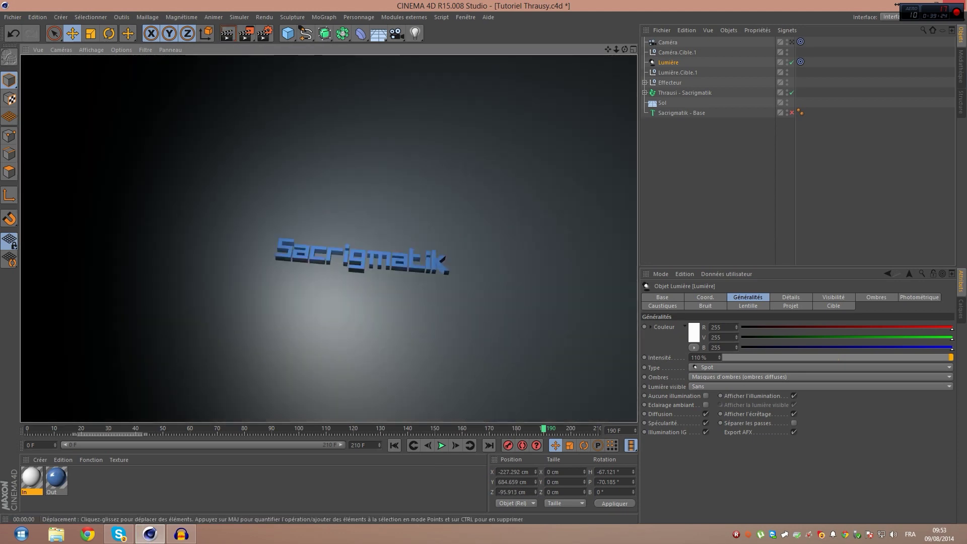
Test raytraced hard shadows on the spotlight in a render of the free view, and restore soft shadow maps.
click(668, 62)
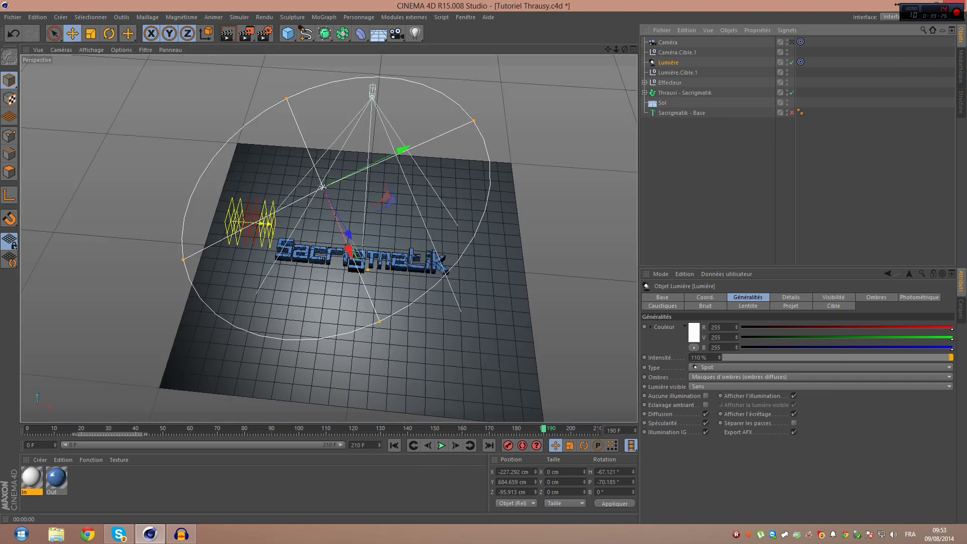
click(736, 377)
click(736, 406)
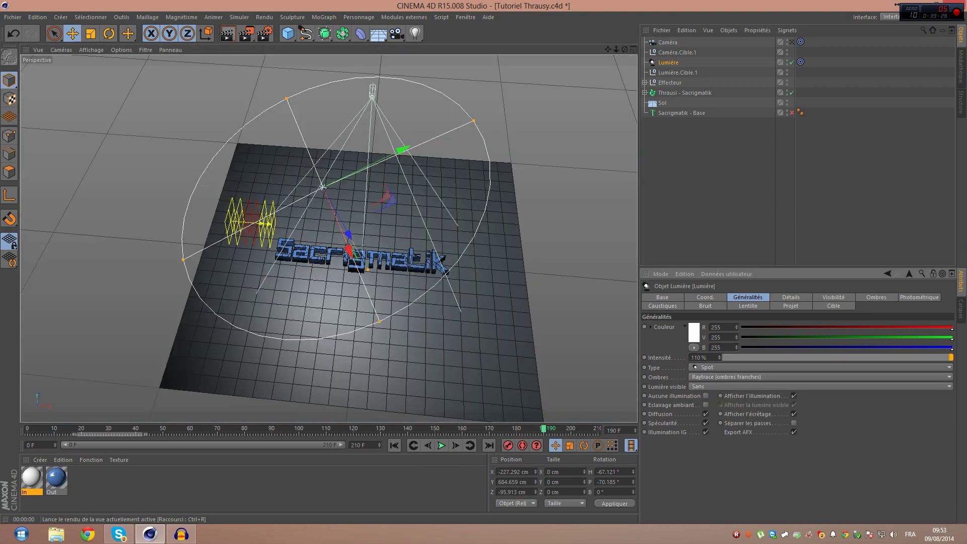
click(228, 33)
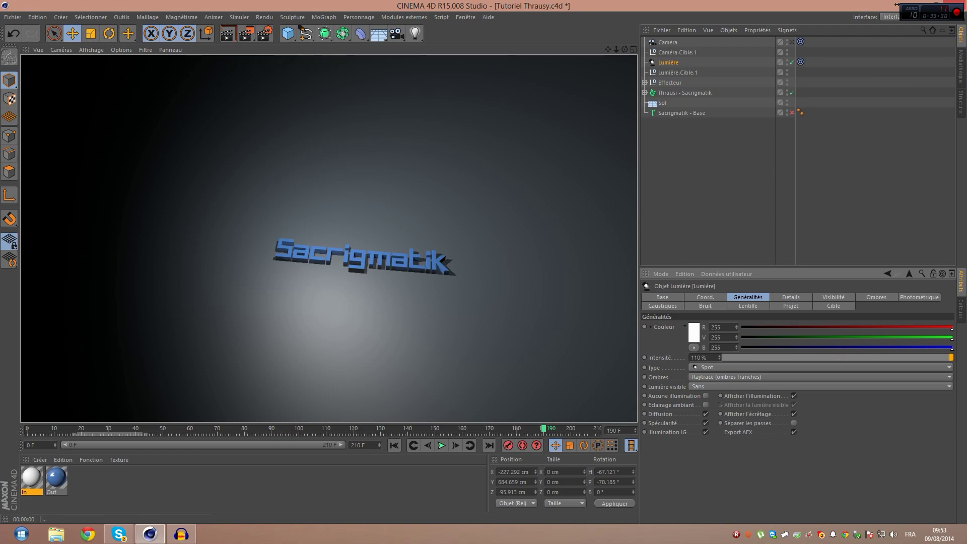
drag(625, 49, 534, 39)
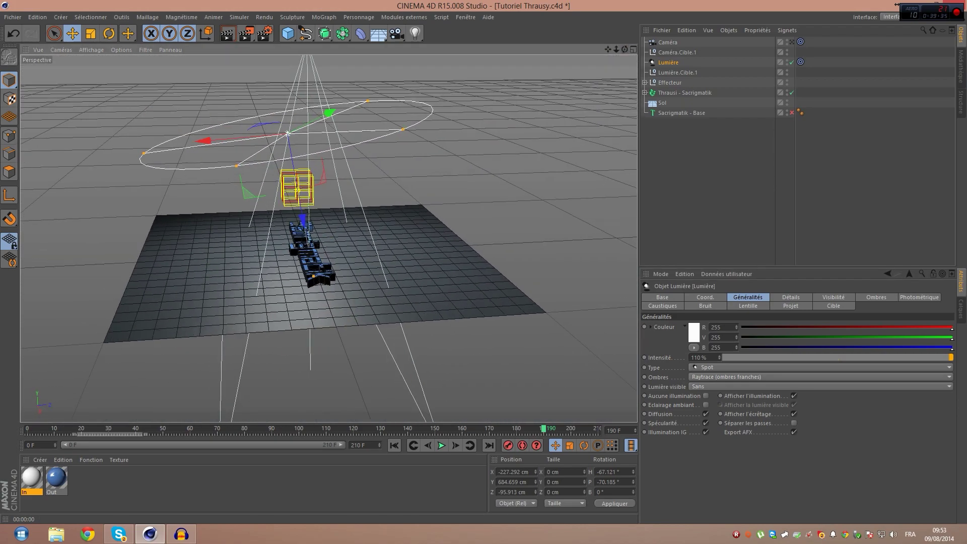
click(735, 377)
click(736, 396)
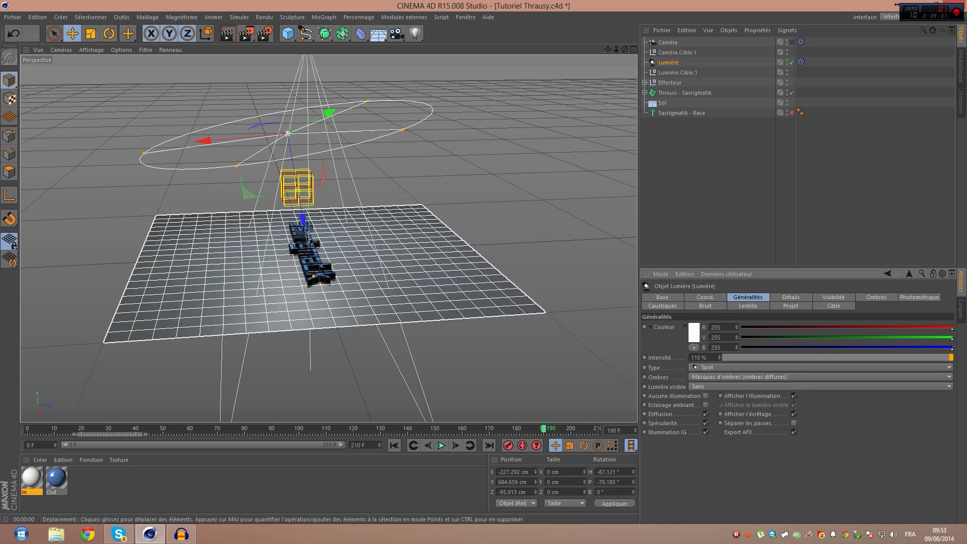
Move the spotlight farther away to about X -902, Y 1742, Z 524 cm and render the camera's view.
drag(303, 220, 269, 49)
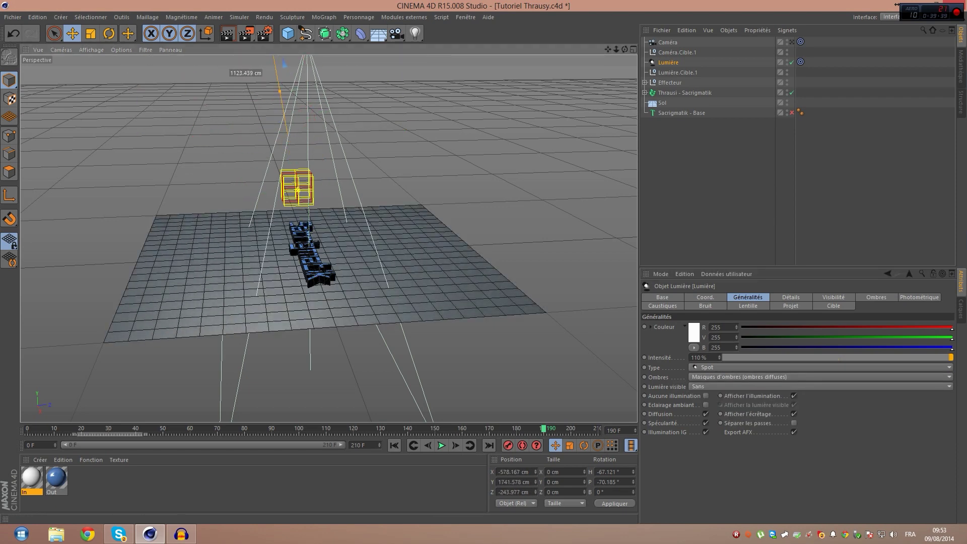
scroll(358, 349, down, 3)
scroll(359, 349, down, 2)
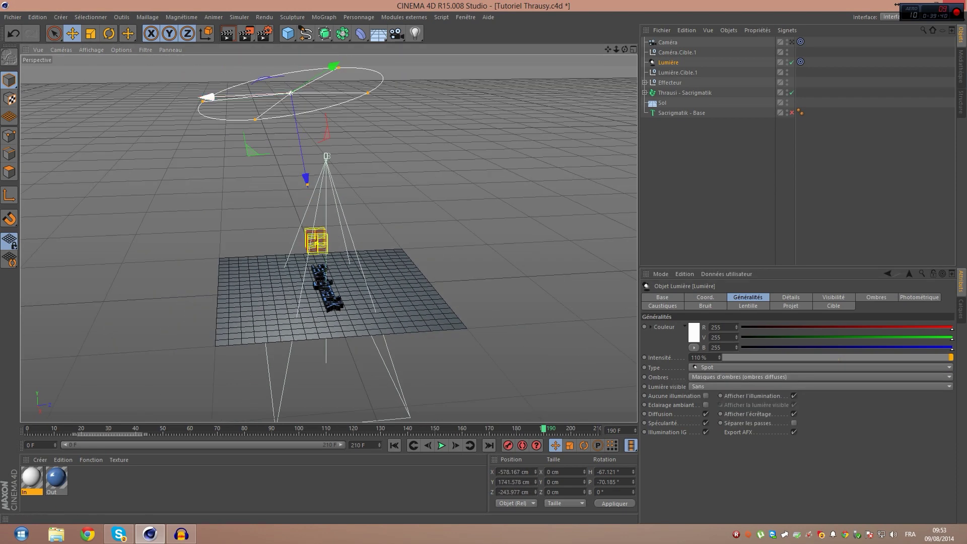
drag(207, 96, 285, 88)
click(792, 42)
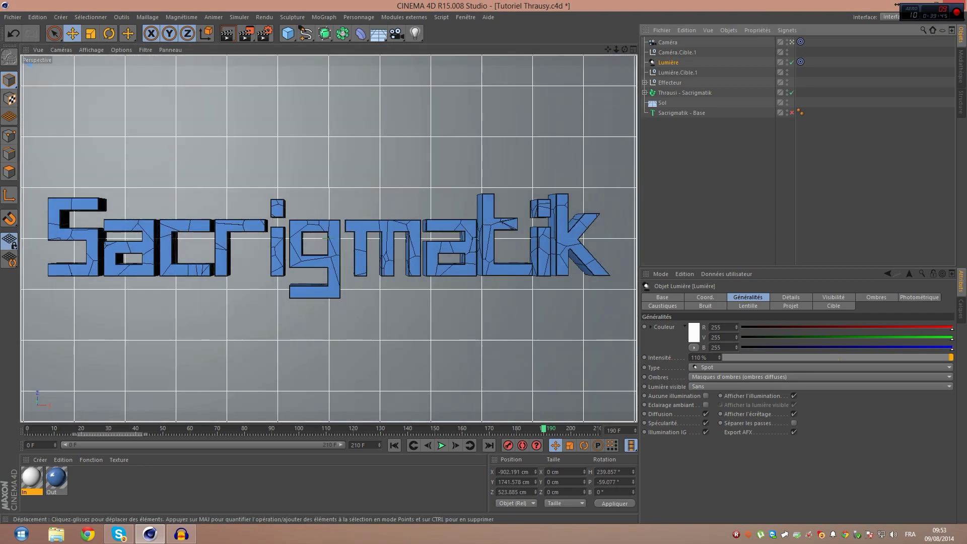
click(227, 34)
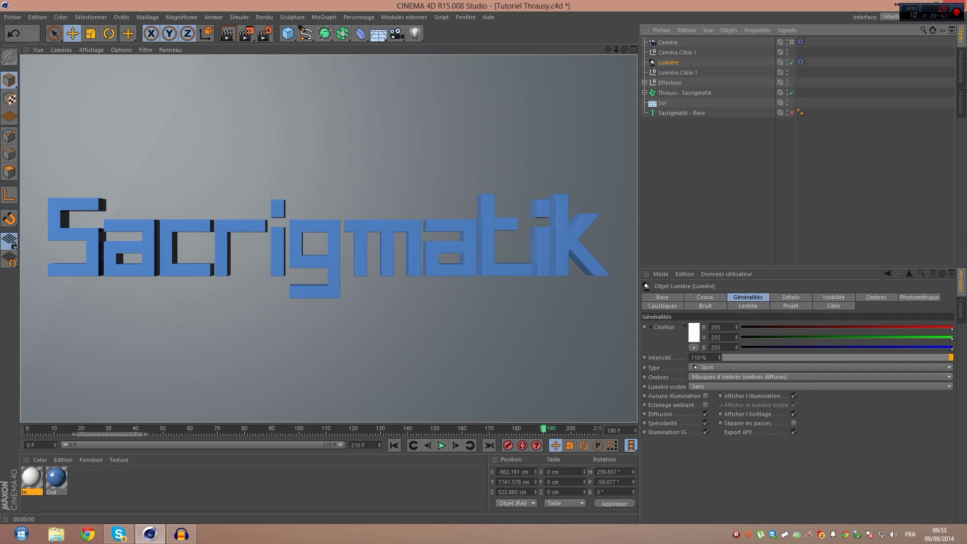
Try switching off the spotlight's illumination in a render, and check the output section of the render settings.
click(706, 396)
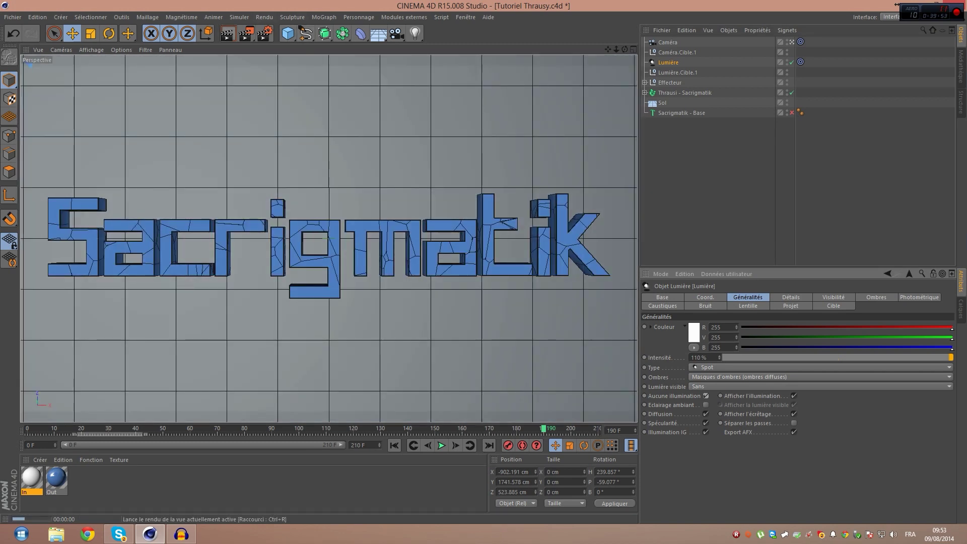
click(227, 33)
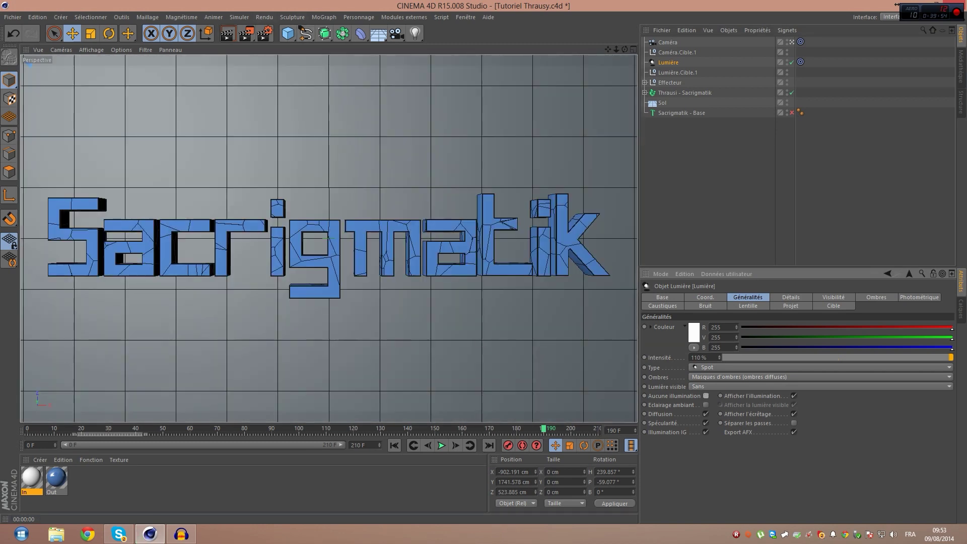
click(264, 33)
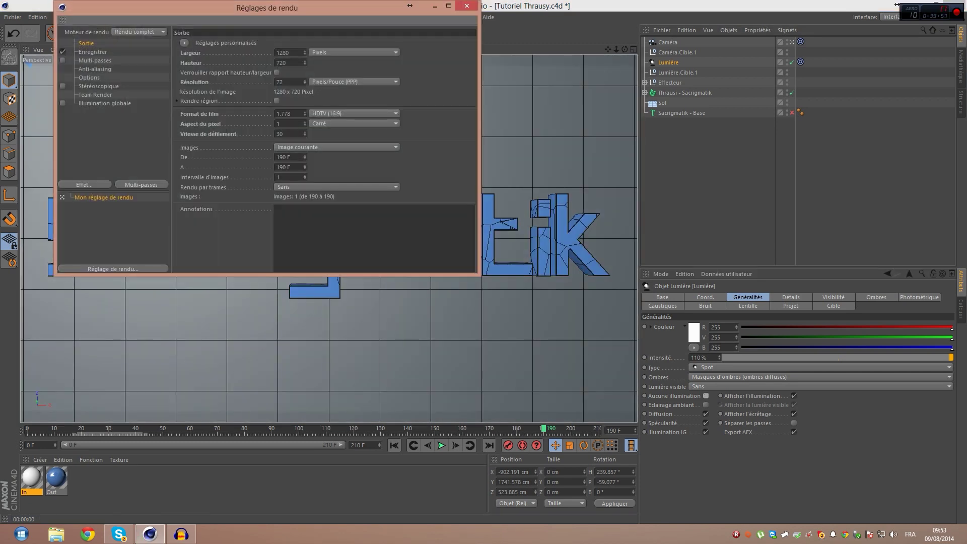
click(467, 6)
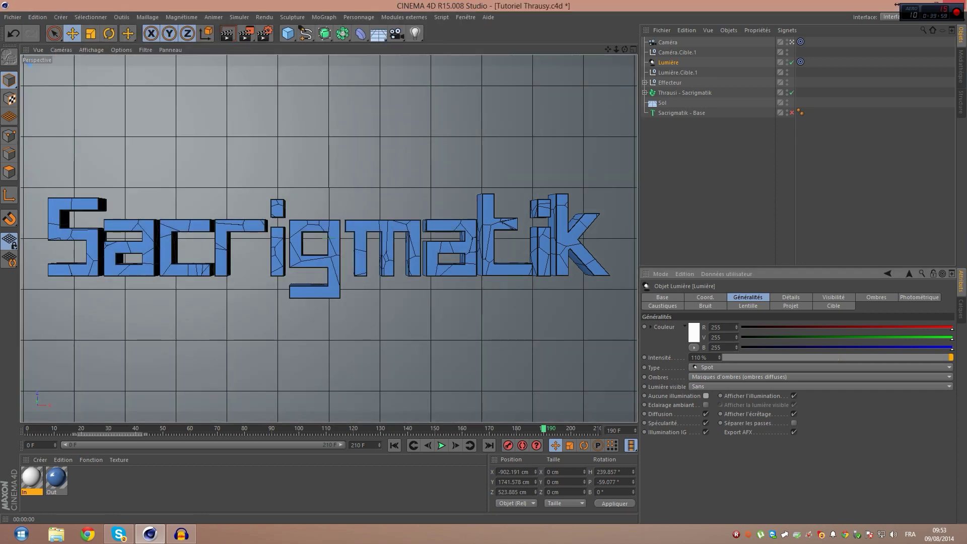
Render the camera's view with raytraced hard shadows as a test and return the spotlight to soft shadow maps.
click(806, 377)
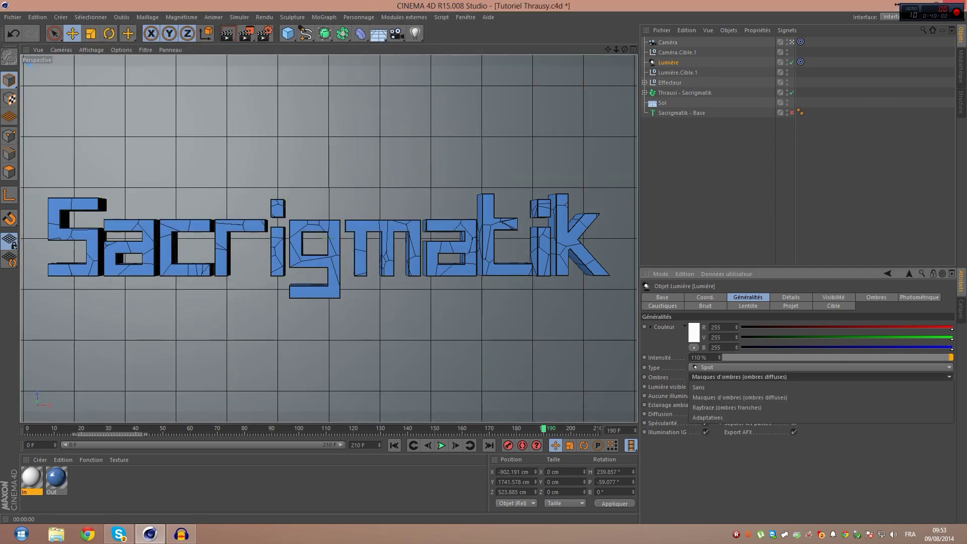
click(806, 397)
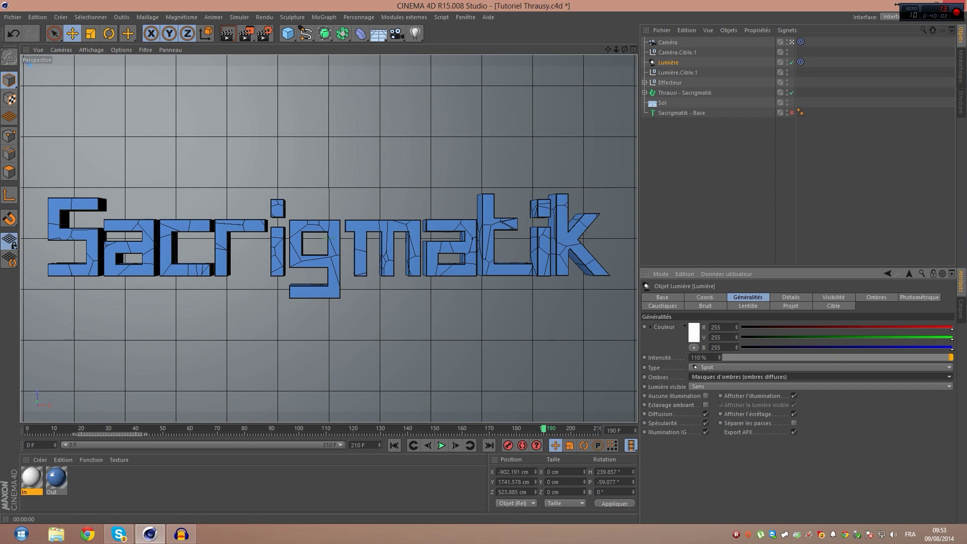
click(806, 377)
click(727, 407)
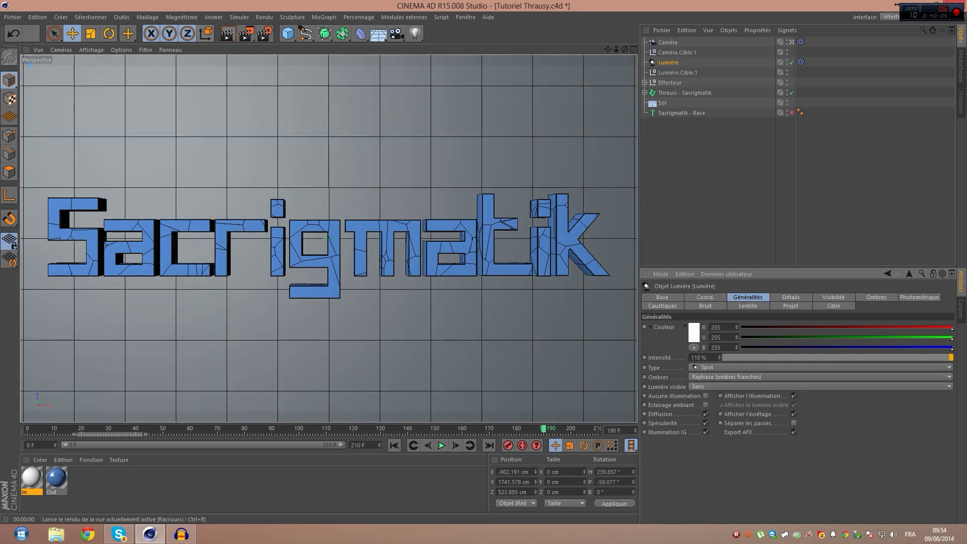
click(228, 33)
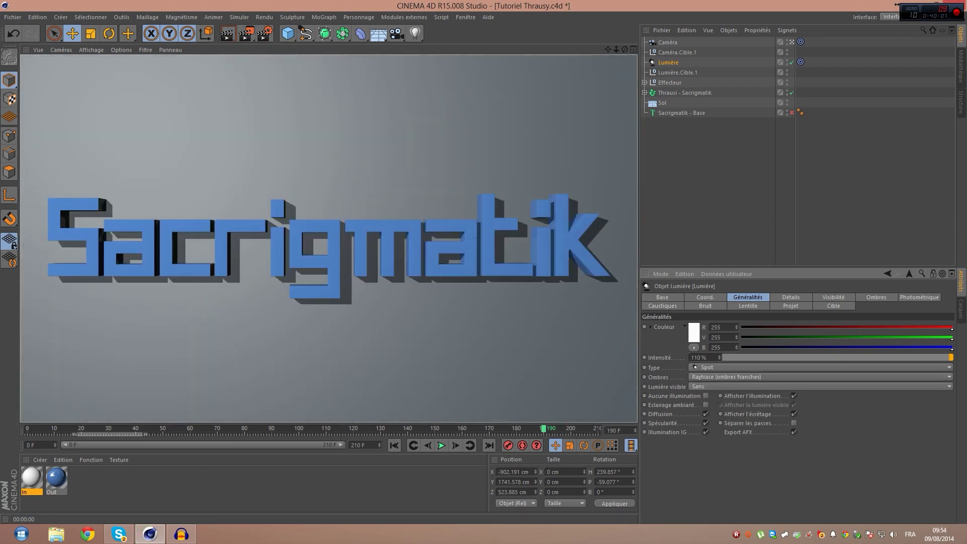
click(756, 376)
click(740, 398)
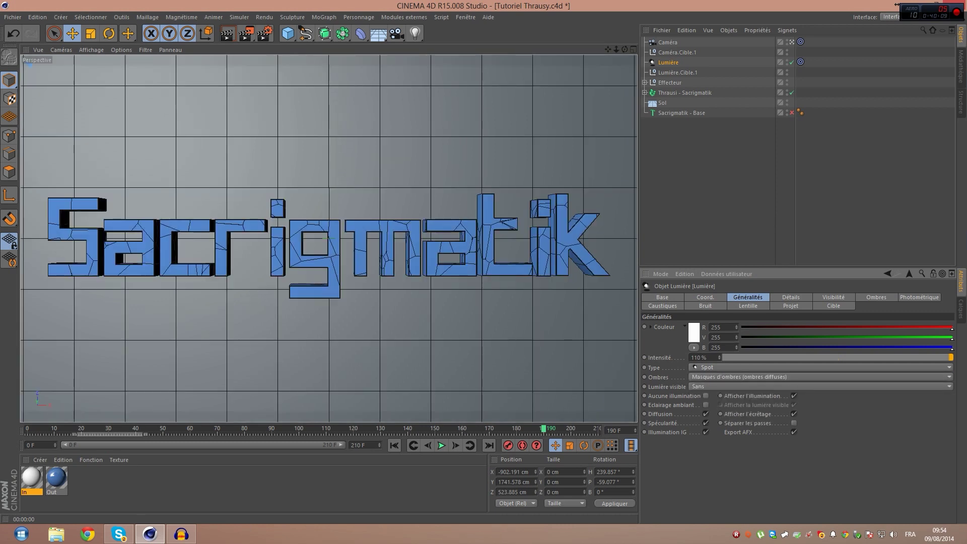
Set the spotlight's shadow density to 100 % and render the camera's view.
click(876, 297)
click(724, 340)
text(1)
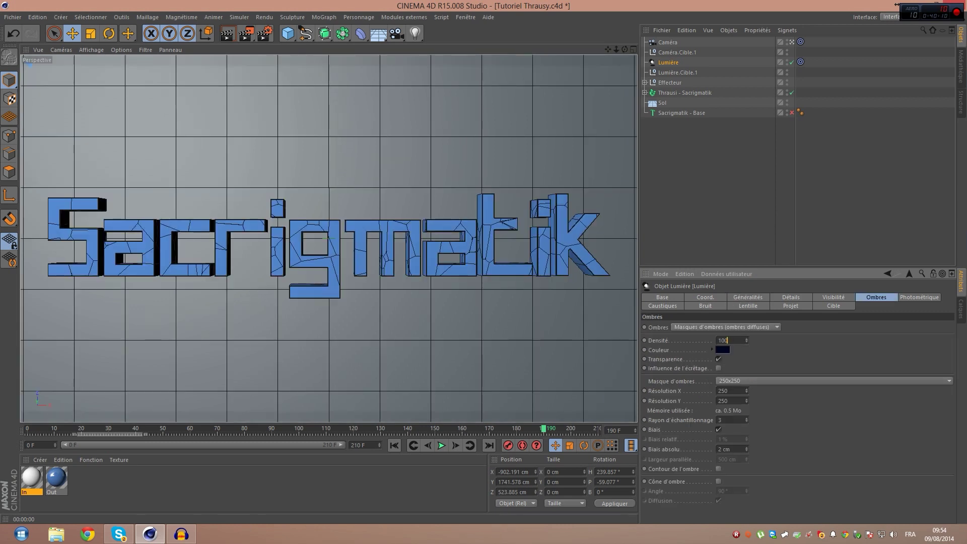
text(00)
key(Return)
click(228, 34)
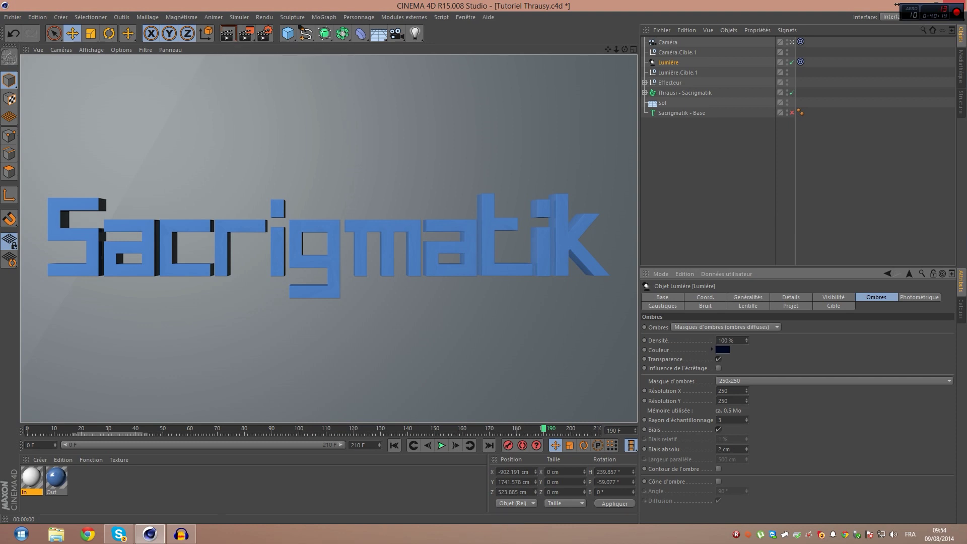
click(786, 381)
click(731, 392)
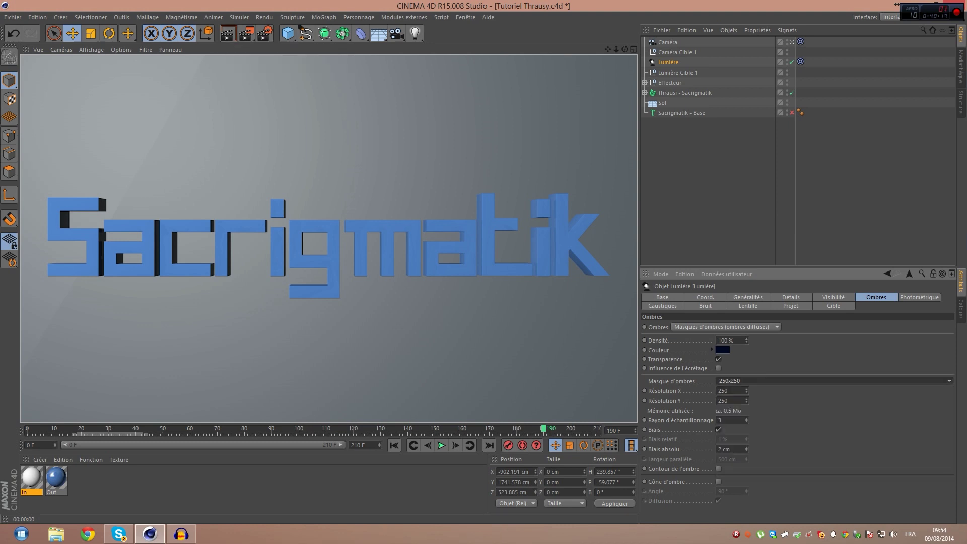
click(791, 297)
click(748, 298)
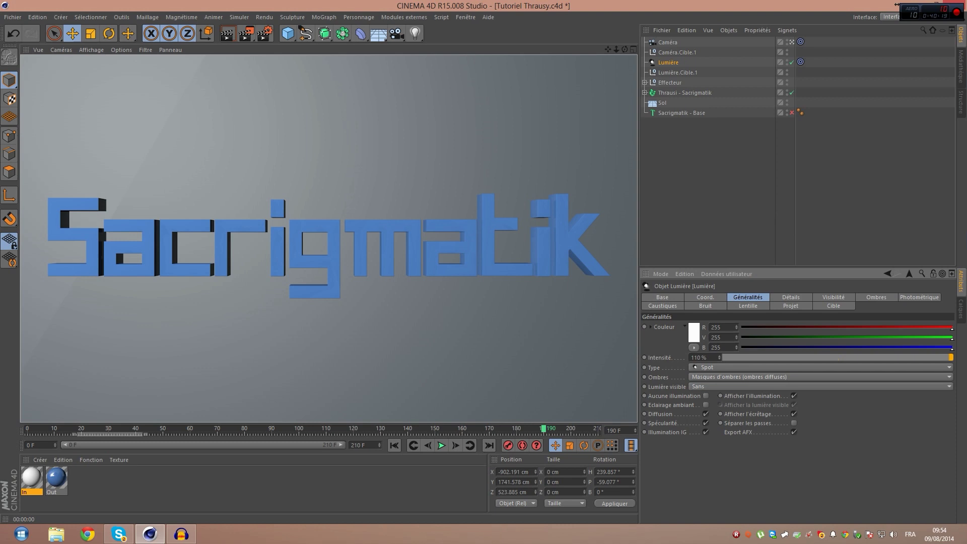
Close and relaunch CINEMA 4D, and reopen the recent project Tutoriel Thrausy.c4d.
click(954, 2)
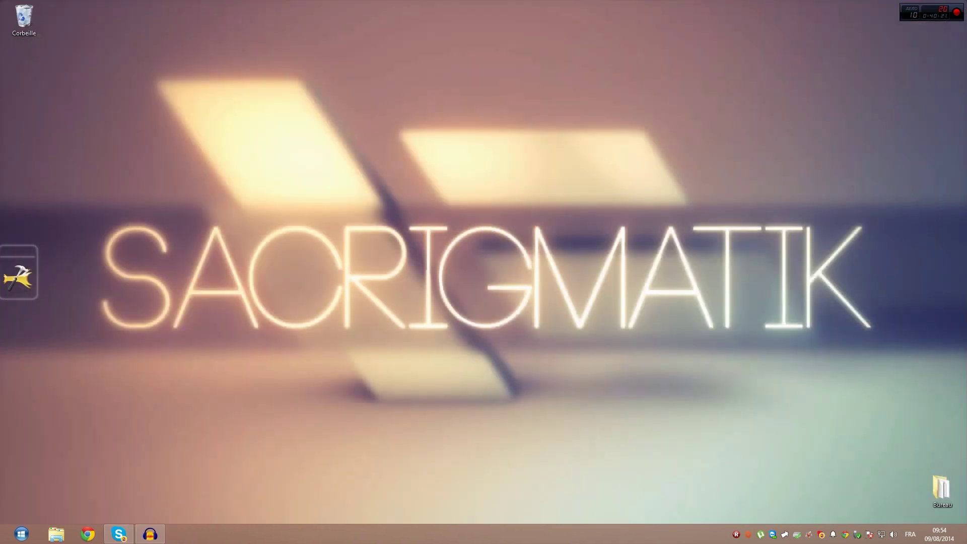
click(21, 534)
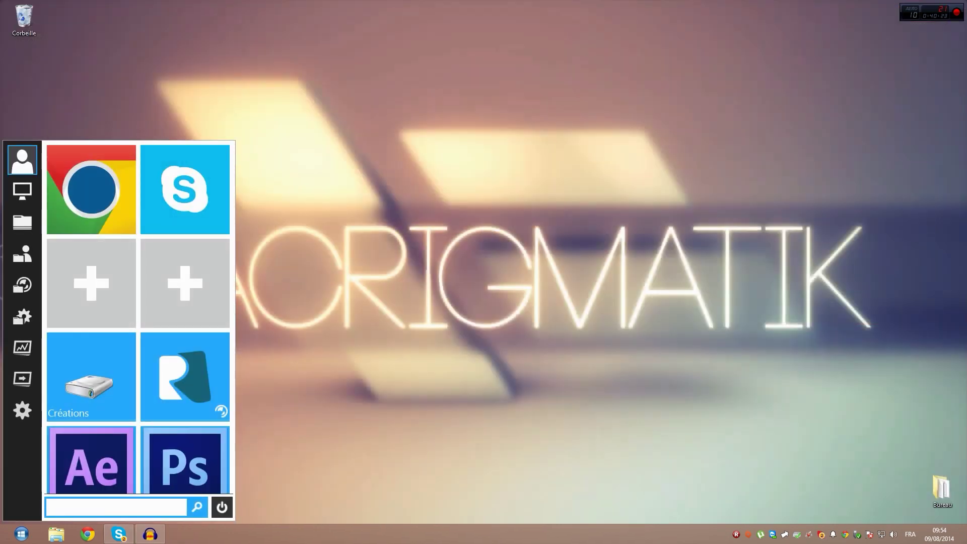
scroll(139, 317, down, 3)
click(91, 467)
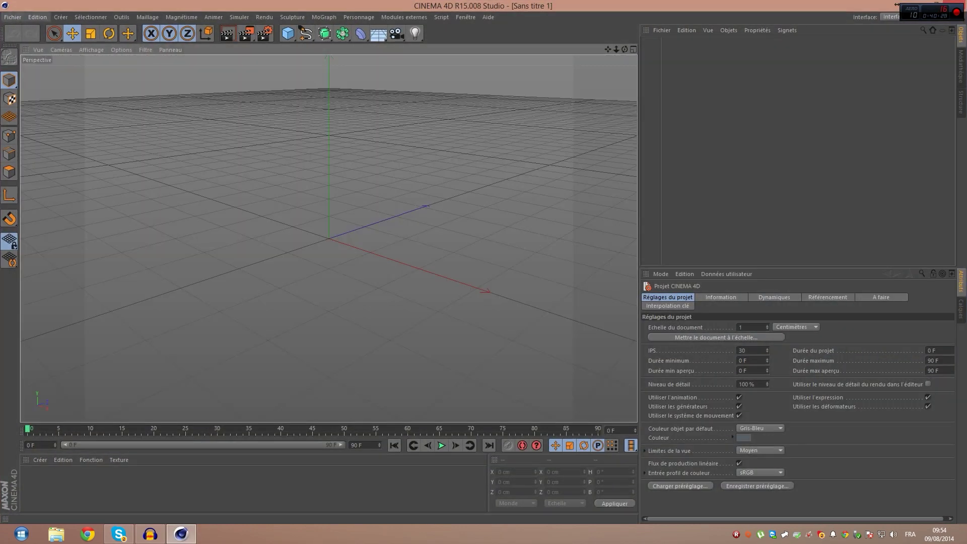
click(12, 17)
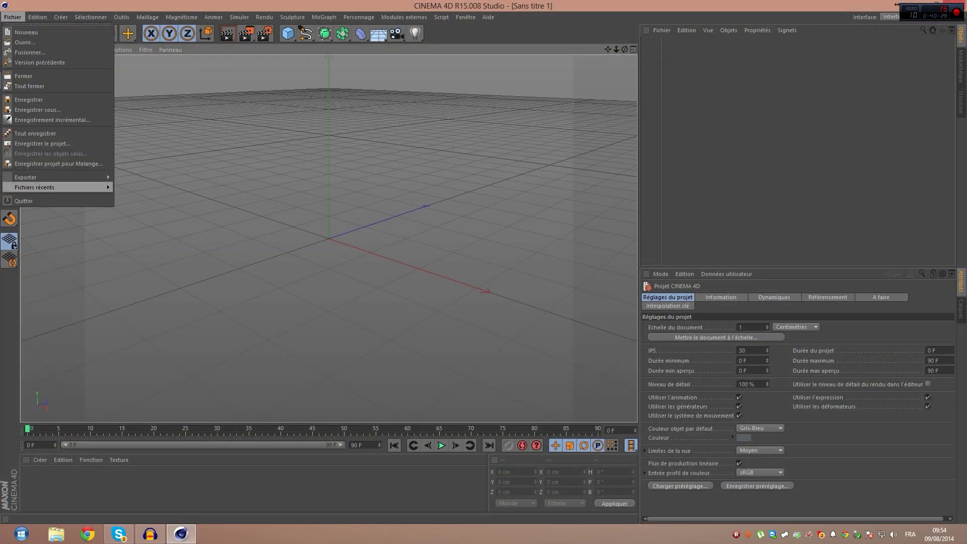
mouse_move(55, 187)
click(215, 187)
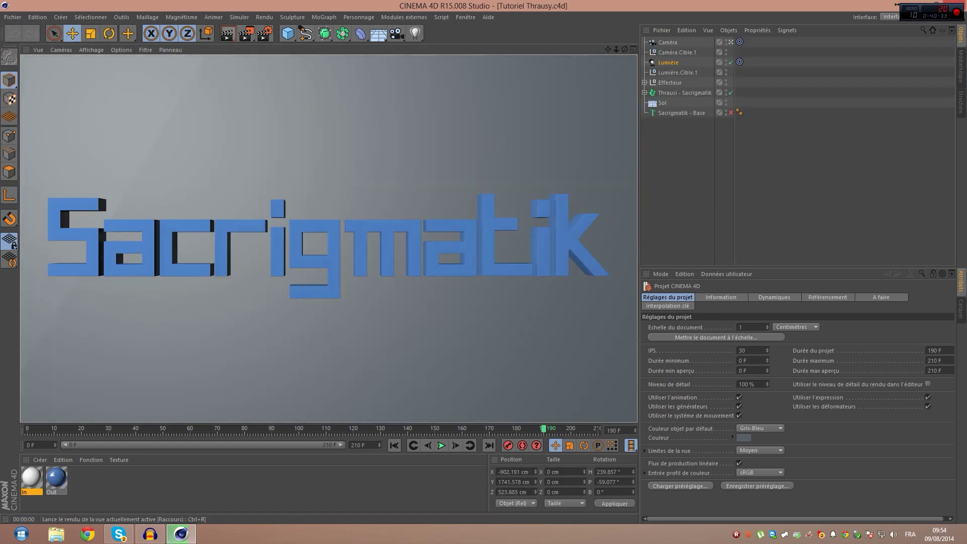
key(a)
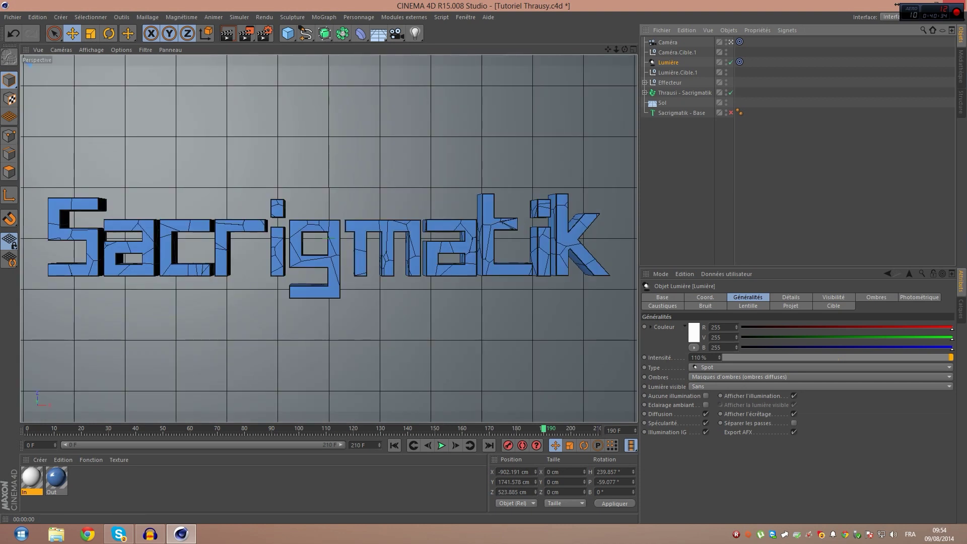
Try the ambient illumination option on the spotlight with a render of the camera's view.
click(706, 405)
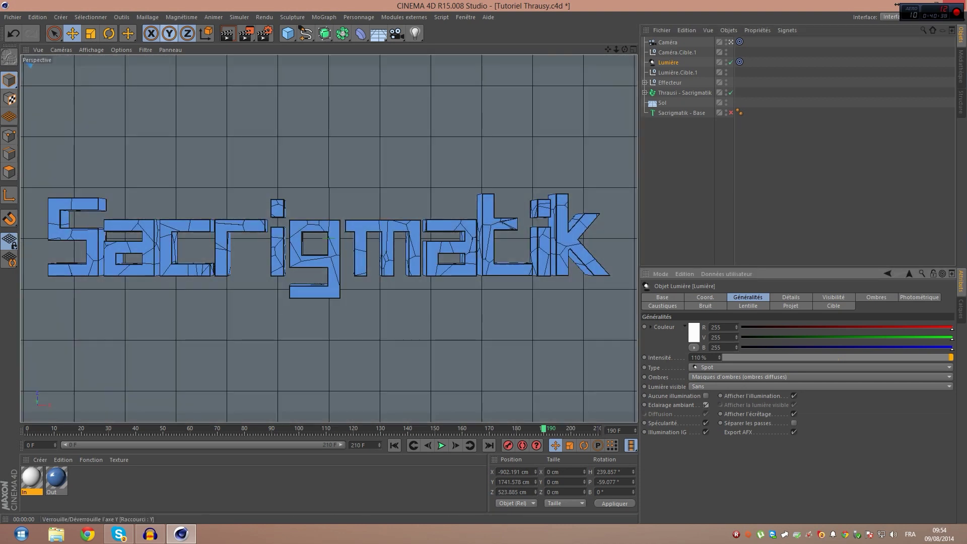
click(228, 33)
click(227, 33)
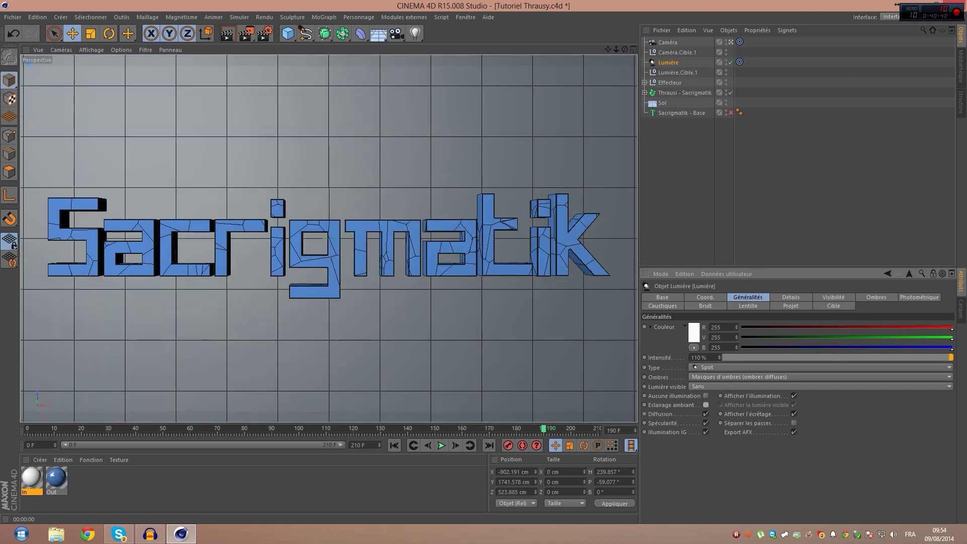
Set the spotlight's intensity to 100 % and render the camera's view.
click(806, 377)
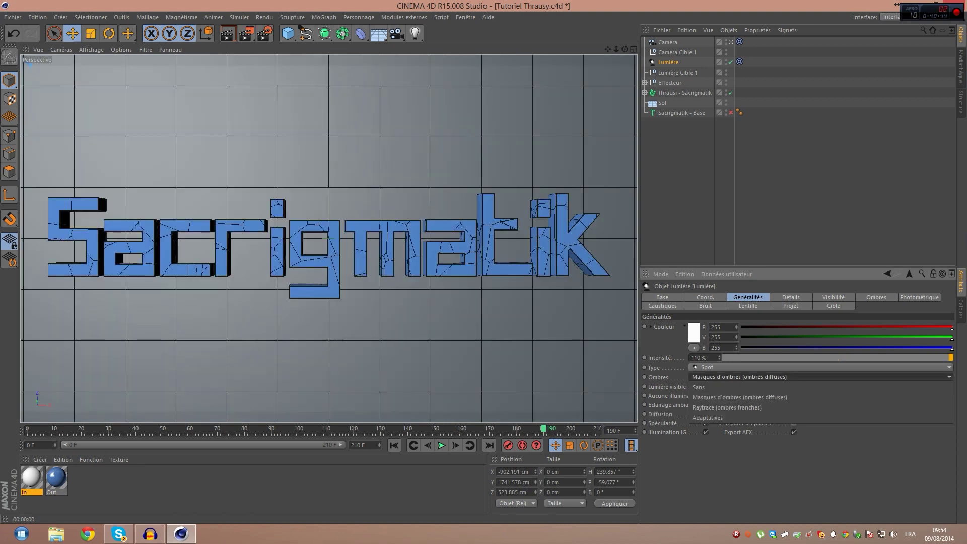
double_click(699, 357)
text(100)
key(Return)
key(ctrl+r)
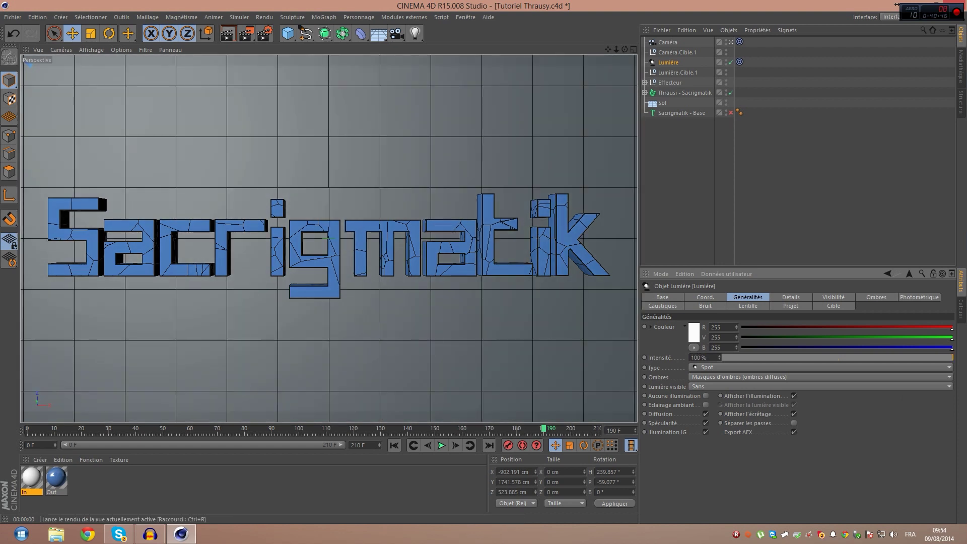
Change the spotlight's shadow type to Adaptatives and render the camera's view.
click(740, 378)
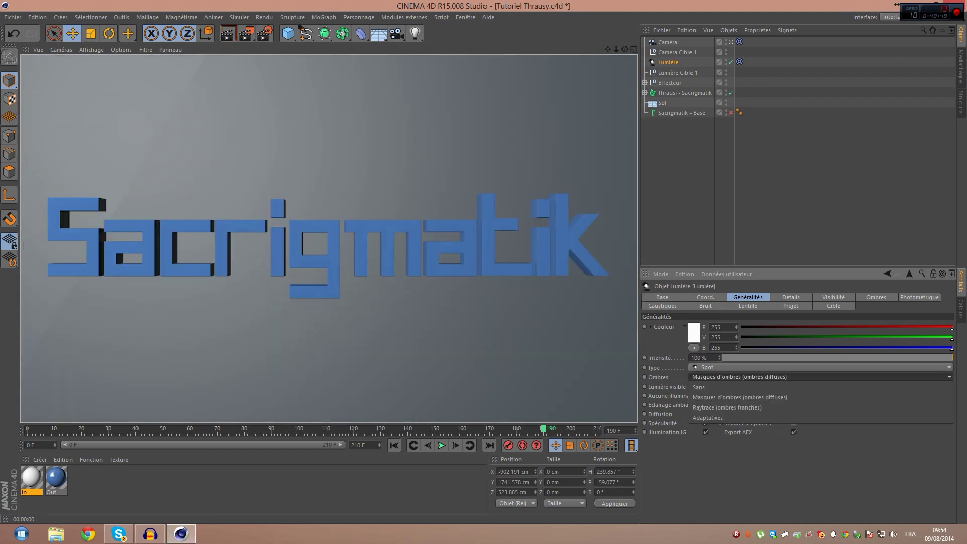
click(707, 418)
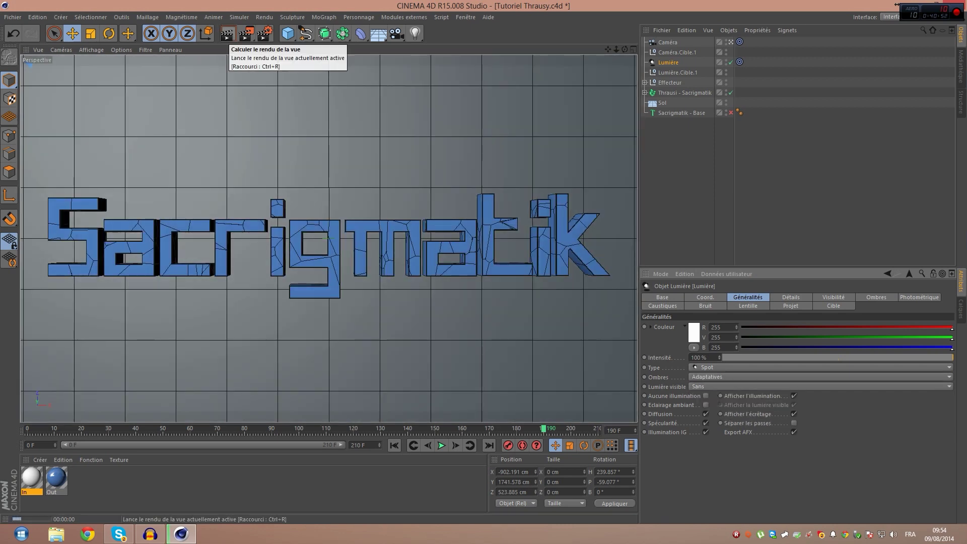
click(228, 33)
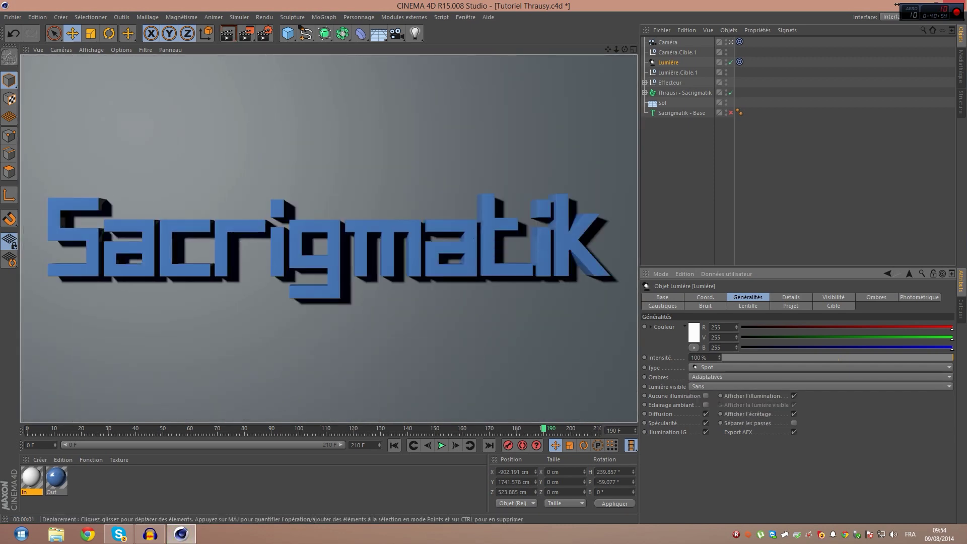
Set the spotlight's intensity to 110 %.
text(1)
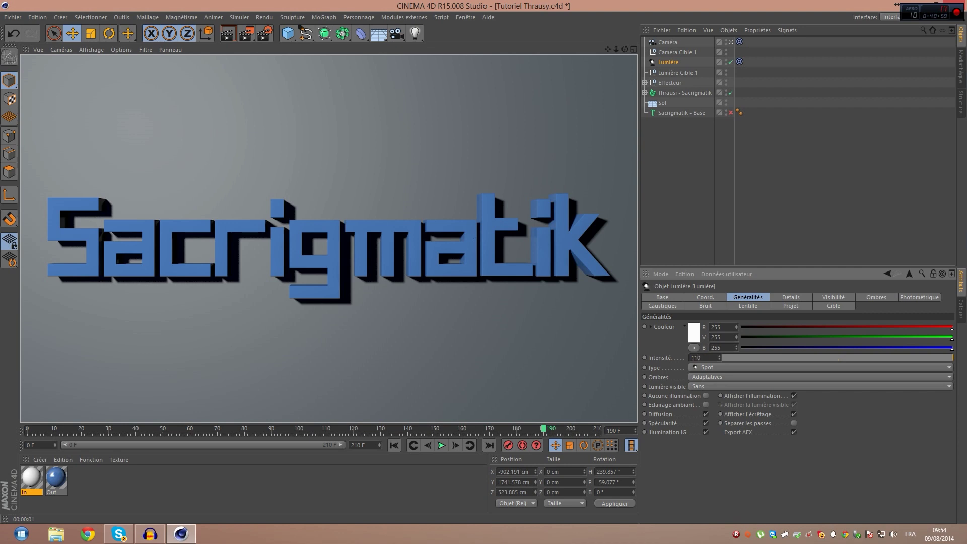
text(10)
key(Return)
Set the spotlight's shadow density to 75 % and render the camera's view.
click(876, 297)
text(7)
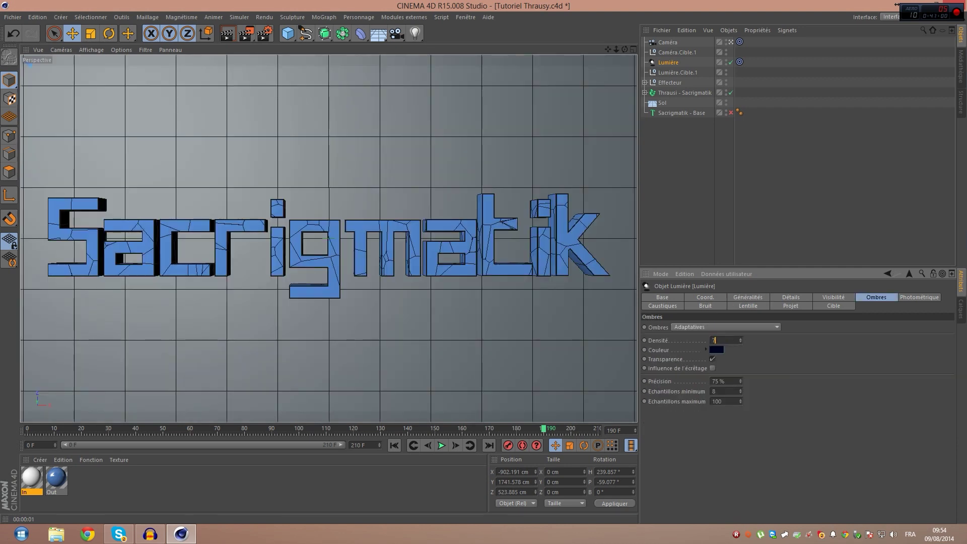
text(5)
key(Return)
click(705, 297)
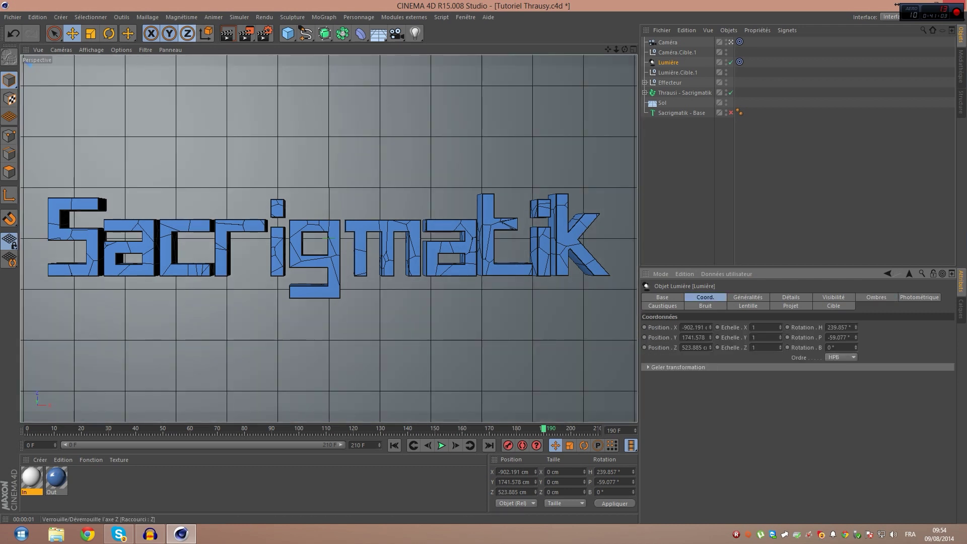
click(227, 33)
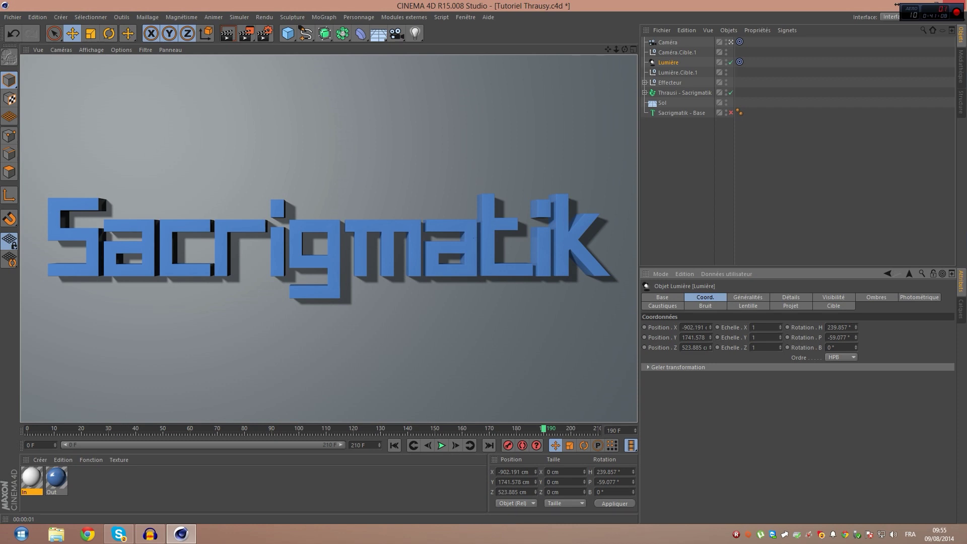
click(748, 298)
click(821, 377)
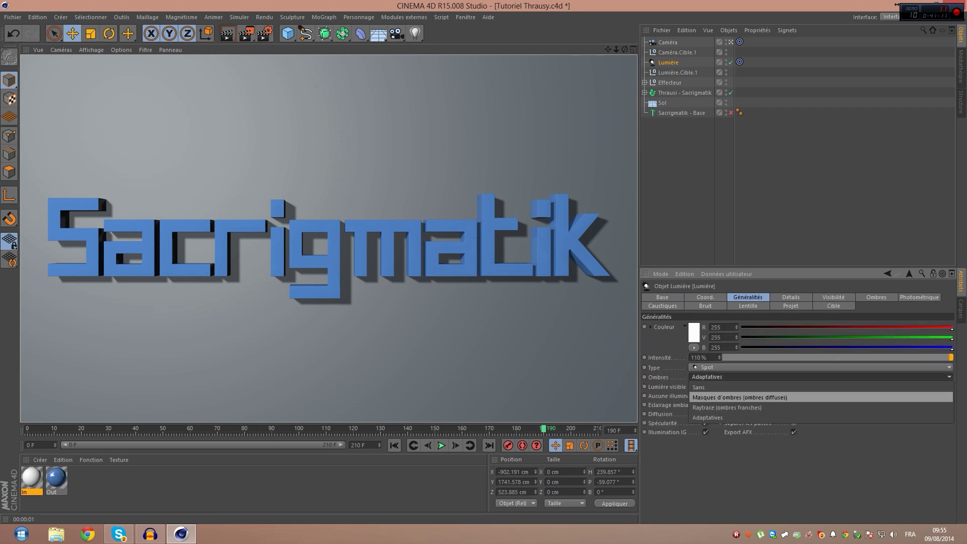
key(Escape)
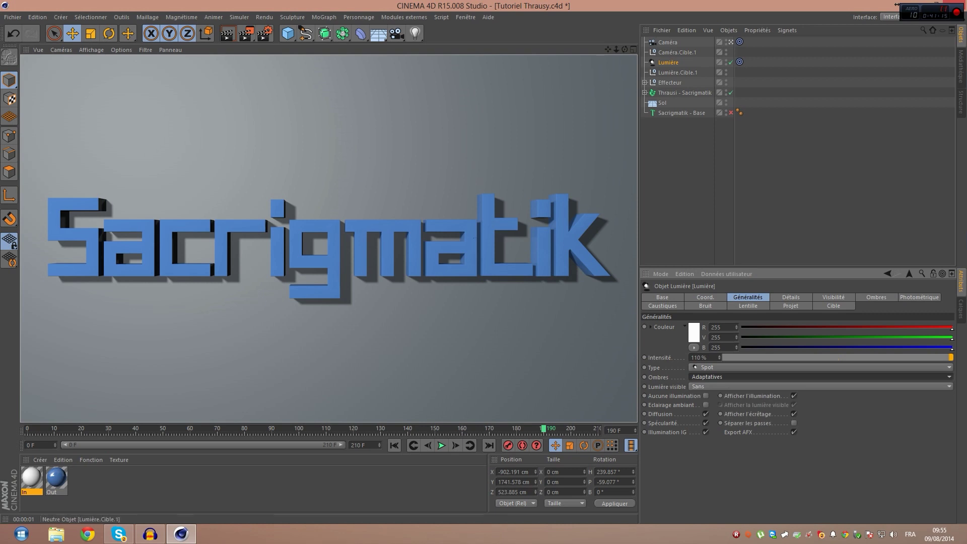
Leave the camera's view and duplicate the spotlight, placing the copy across the floor from the original.
click(669, 62)
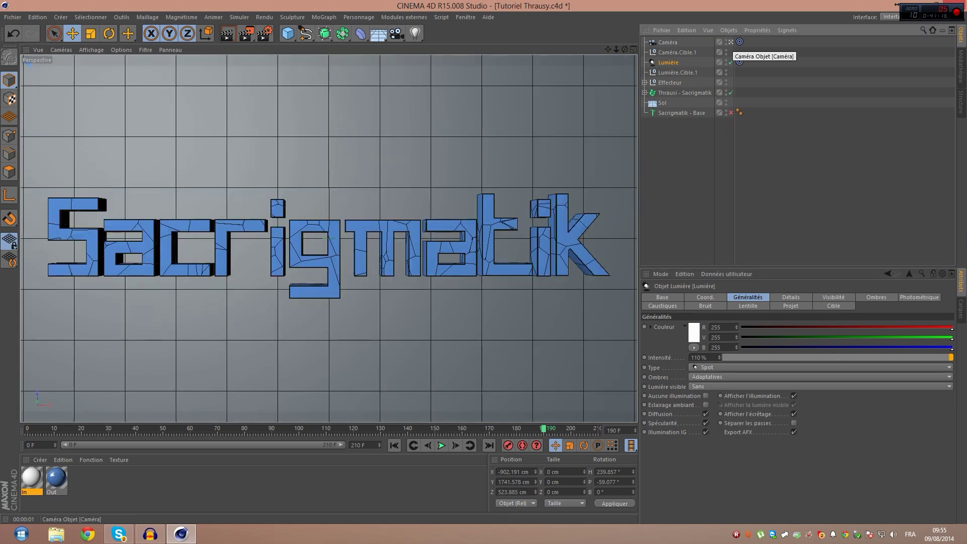
click(731, 42)
scroll(414, 310, down, 2)
alt+drag(414, 310, 328, 262)
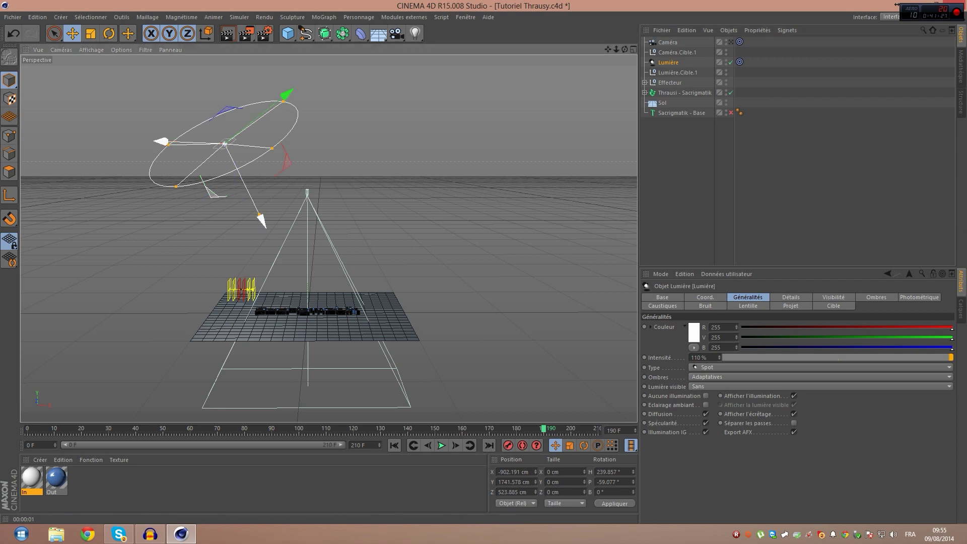
ctrl+drag(286, 95, 469, 96)
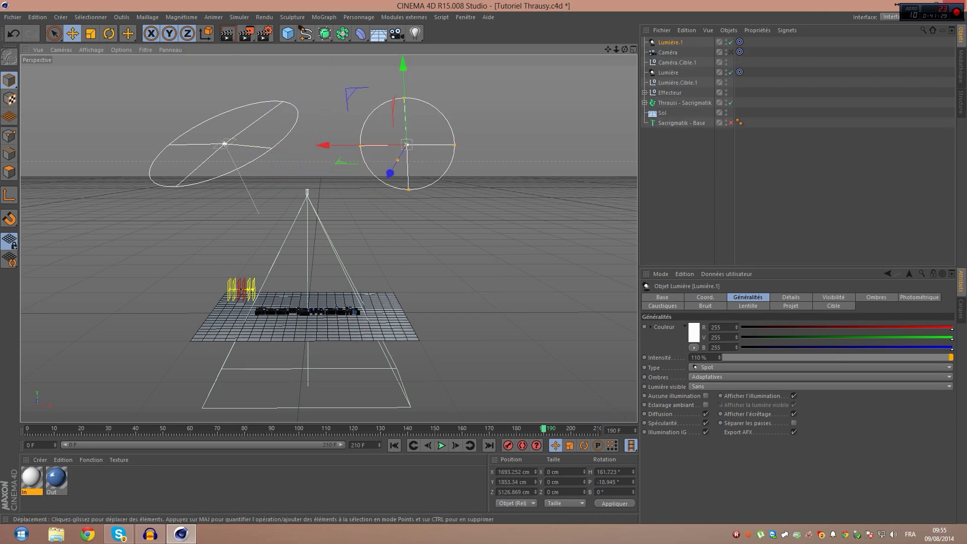
Move the duplicated spotlight above and behind the text, to about X 573, Y 2852, Z 1736 cm.
drag(390, 173, 352, 238)
drag(368, 116, 354, 27)
drag(624, 50, 476, 121)
scroll(417, 242, down, 3)
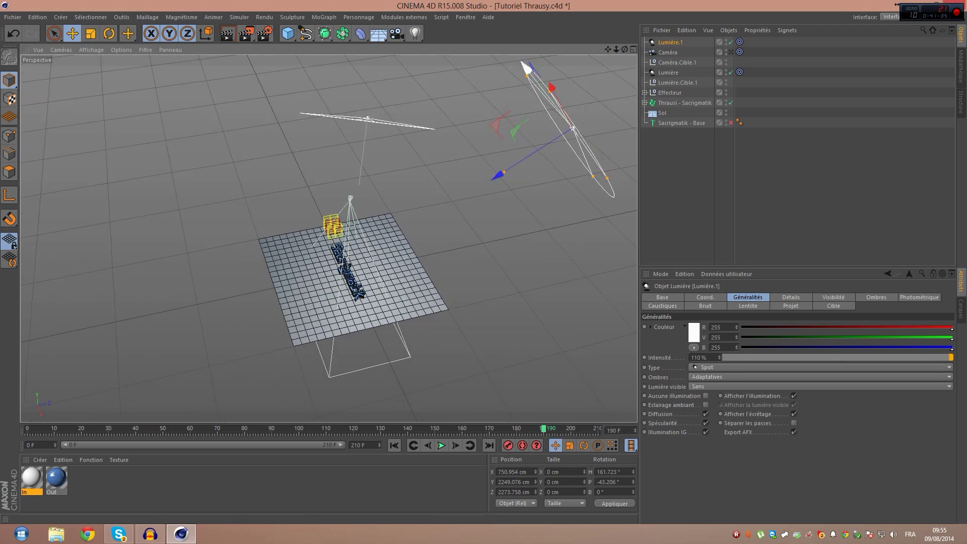
drag(573, 128, 532, 76)
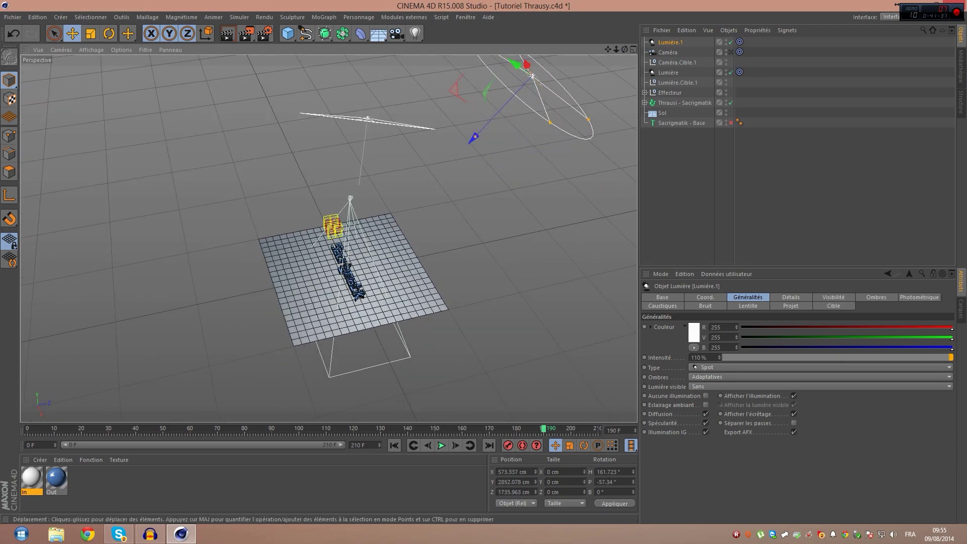
drag(625, 49, 718, 17)
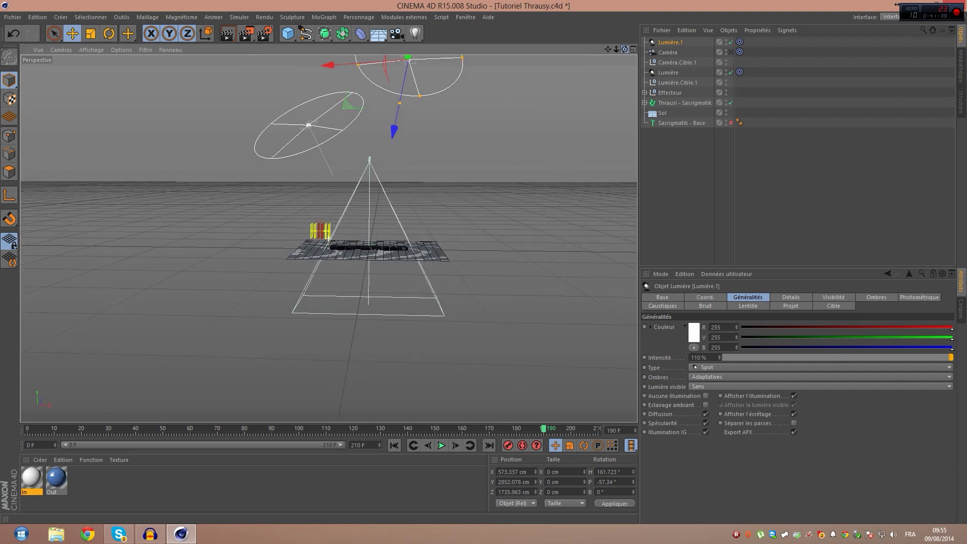
drag(624, 32, 625, 53)
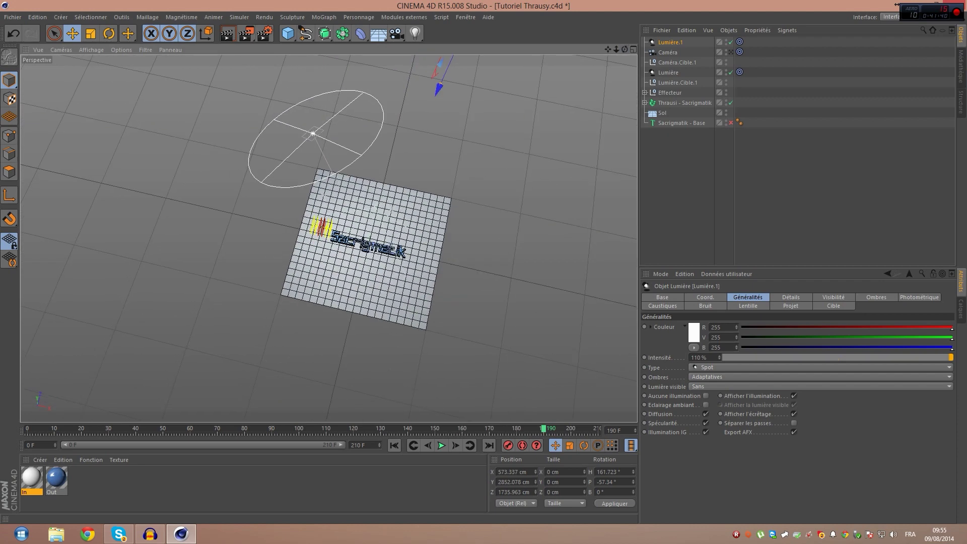
Set the duplicated spotlight's shadow density to 35 %.
click(876, 297)
double_click(719, 340)
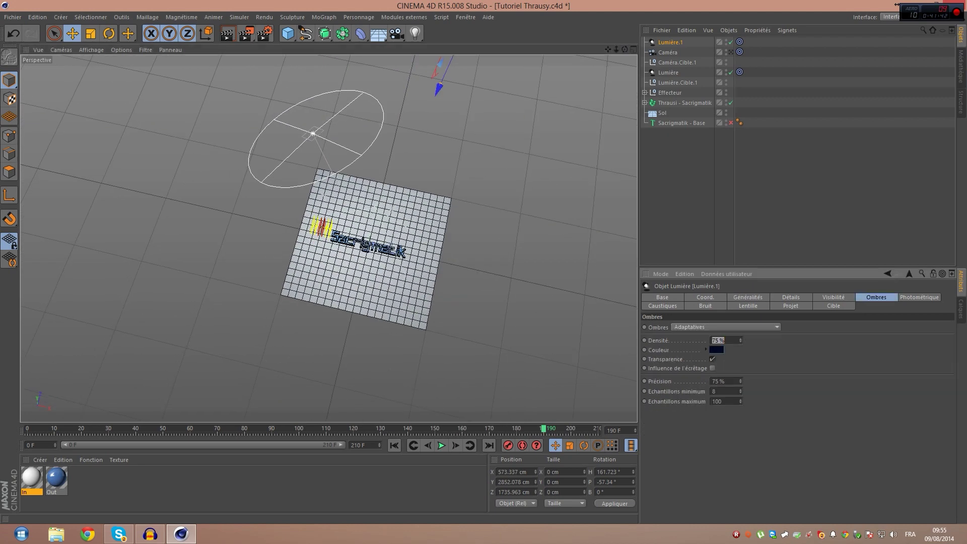
text(35)
key(Return)
Set the duplicated spotlight's intensity to 50 % and render the camera's view.
click(790, 297)
click(748, 297)
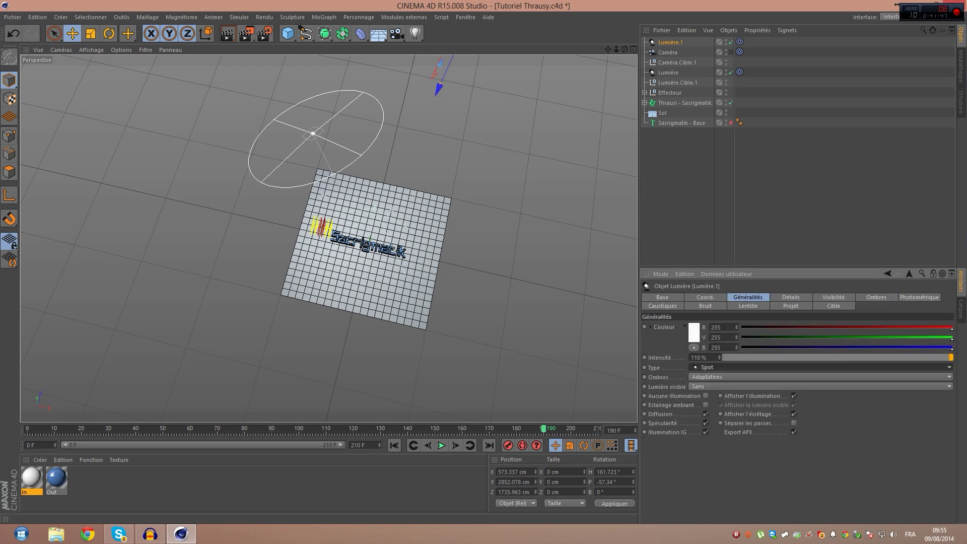
double_click(701, 357)
text(50)
key(Return)
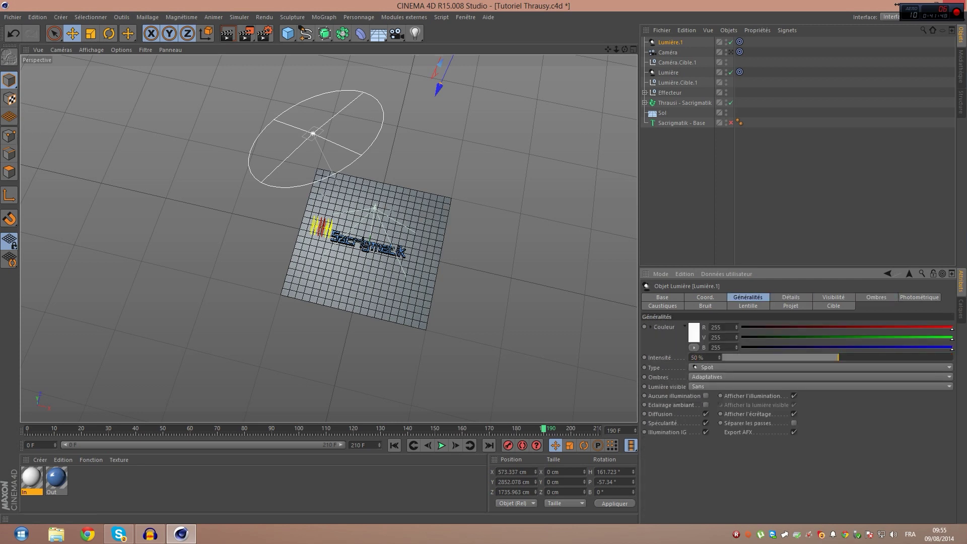
click(731, 53)
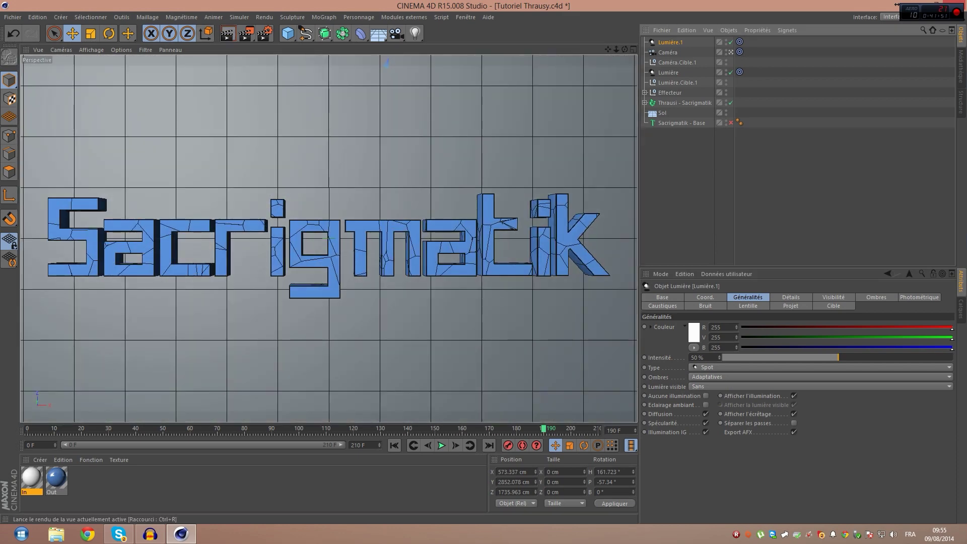
click(227, 34)
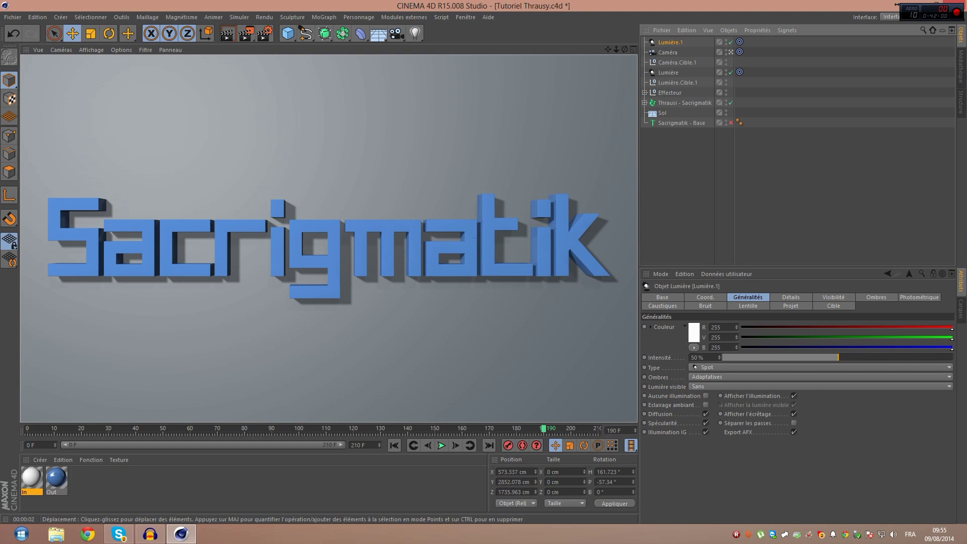
Set the second spotlight's shadow density to 50 % and render the camera's view.
click(876, 297)
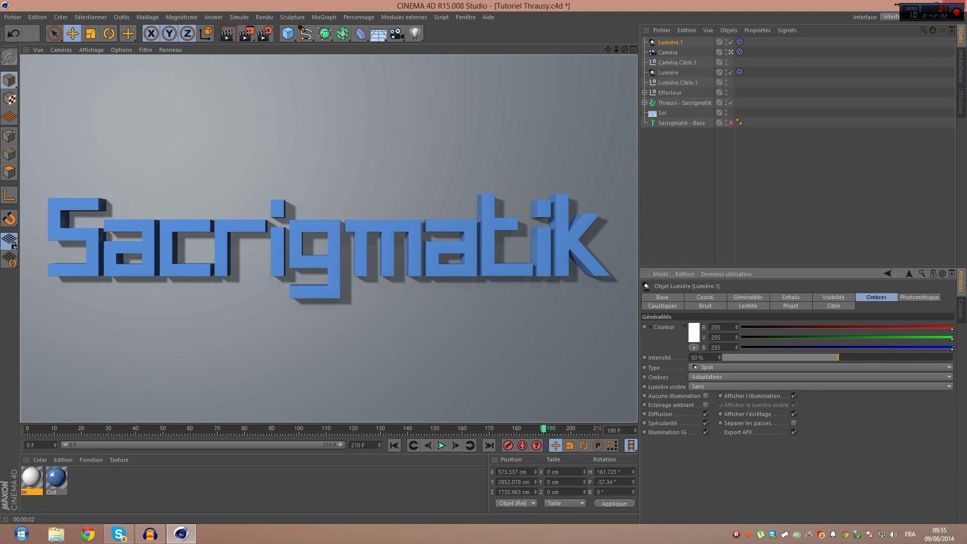
double_click(719, 341)
text(50)
key(Return)
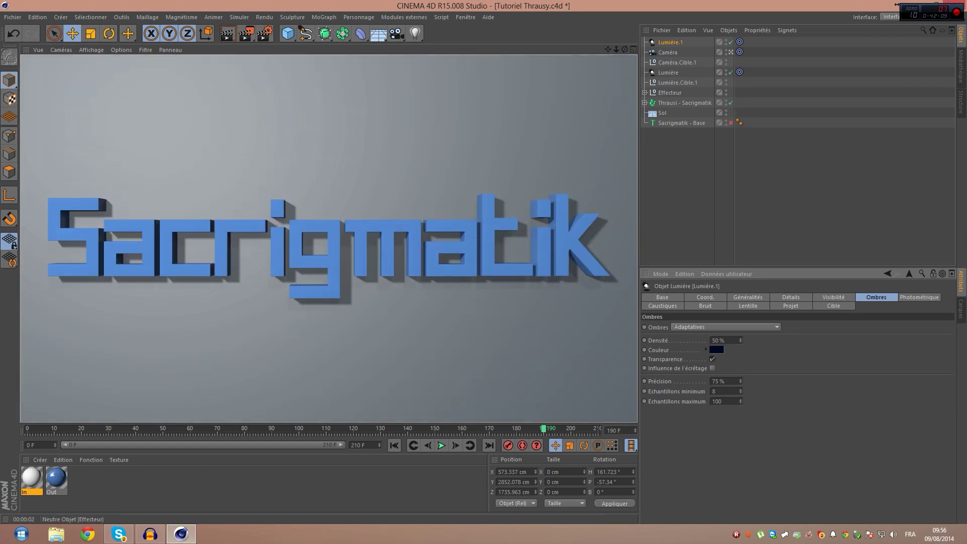
Leave the camera's view and duplicate the second spotlight, placing the copy at about X -468, Y 2318, Z -1417 cm.
click(731, 52)
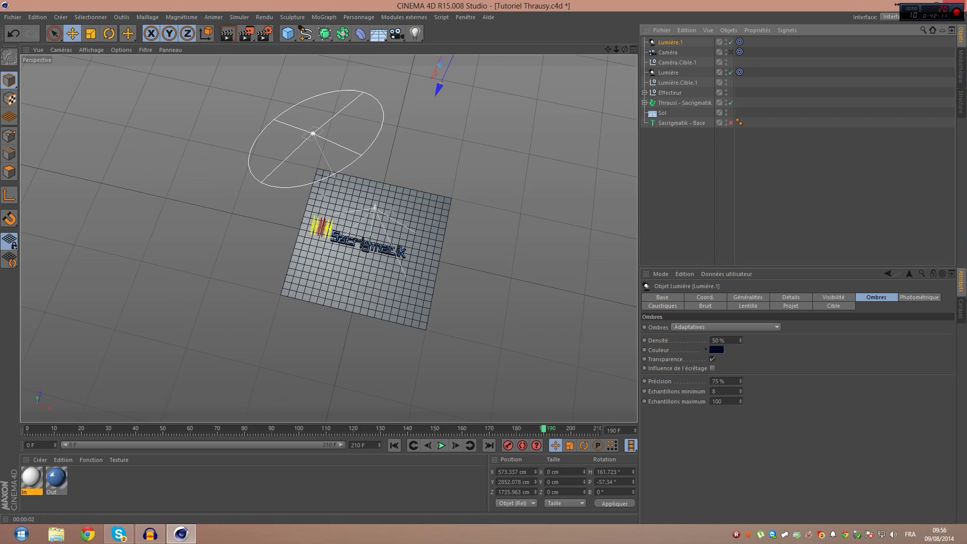
alt+drag(393, 292, 328, 252)
scroll(443, 291, down, 3)
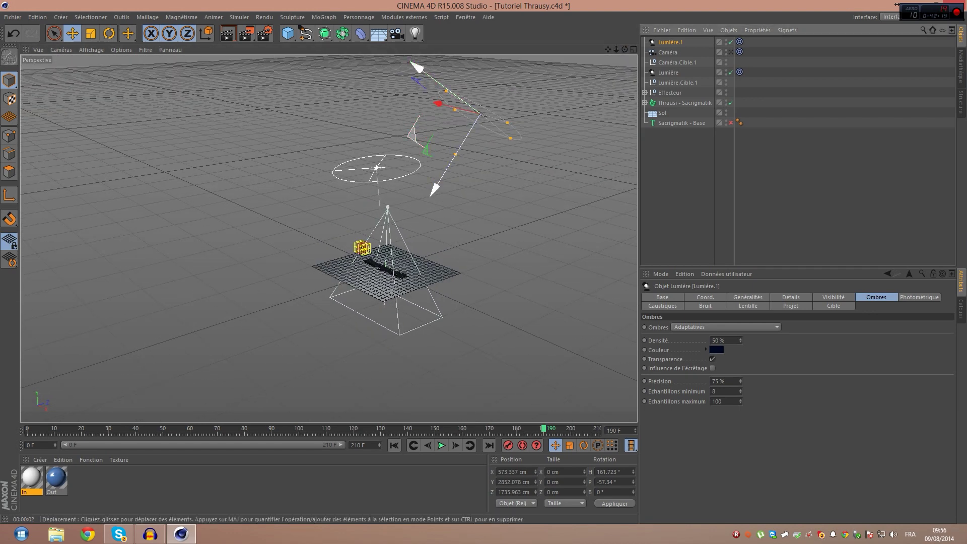
ctrl+drag(413, 132, 244, 176)
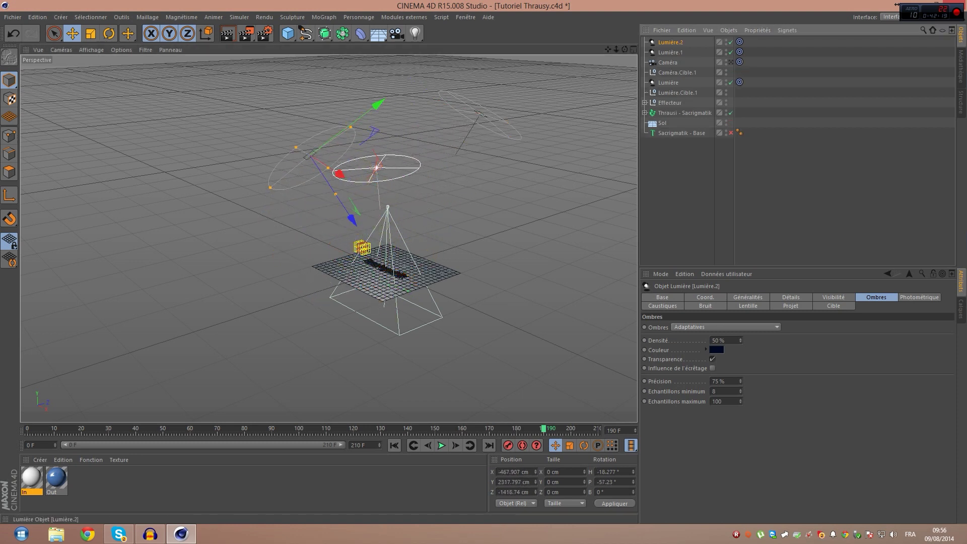
Set the third spotlight's shadows to Sans.
drag(625, 49, 700, 78)
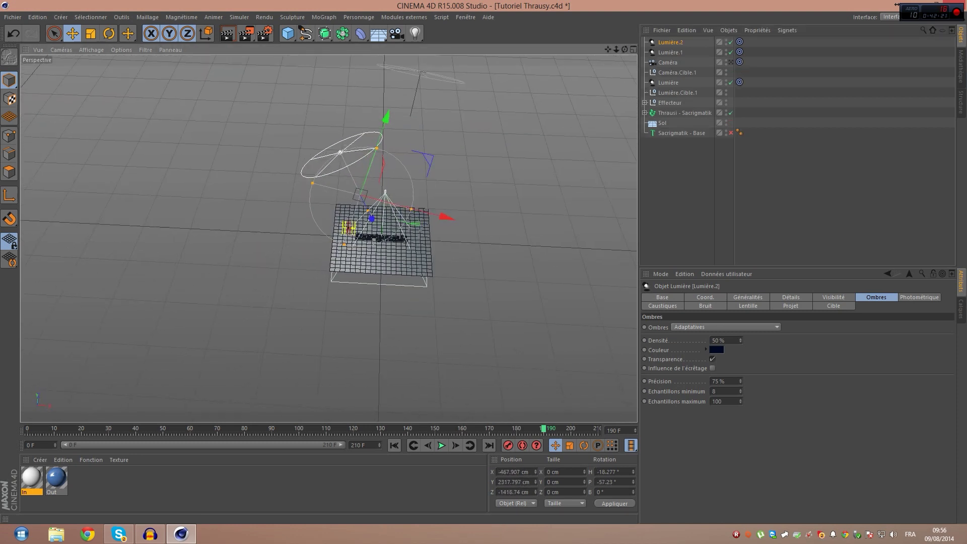
click(725, 328)
click(720, 337)
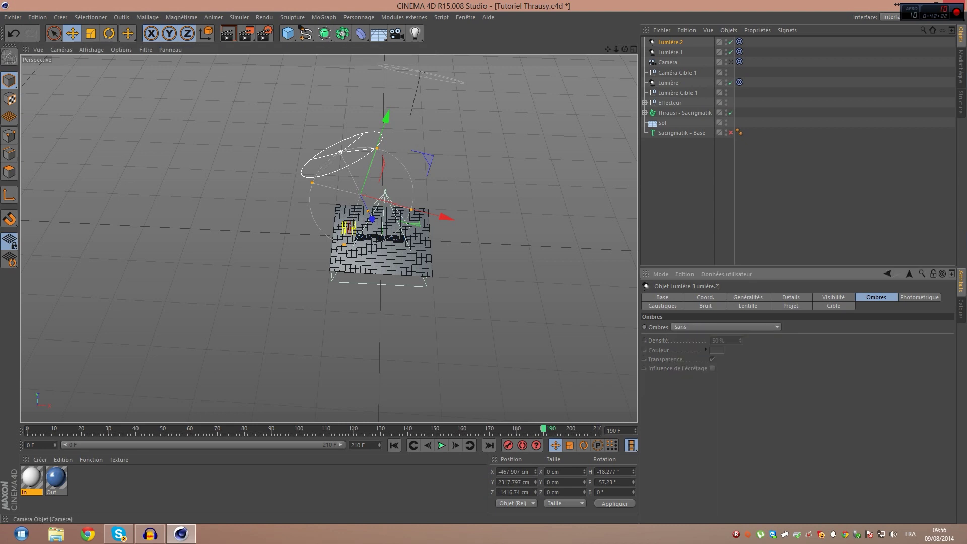
Move the third spotlight in front of the text's right end, to about X 512, Y 2318, Z -1740 cm.
scroll(395, 174, up, 2)
drag(442, 221, 508, 207)
drag(624, 50, 627, 124)
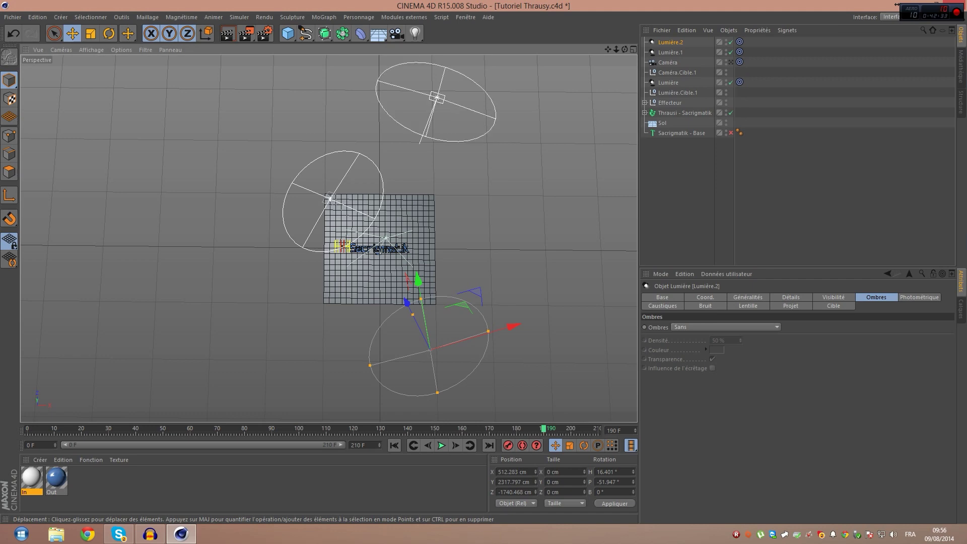
drag(625, 49, 666, 26)
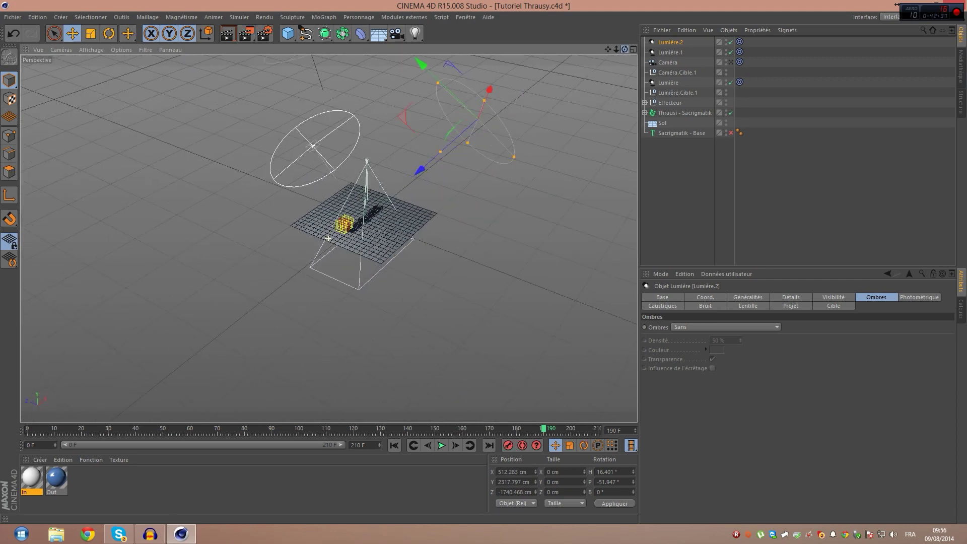
alt+drag(328, 239, 328, 239)
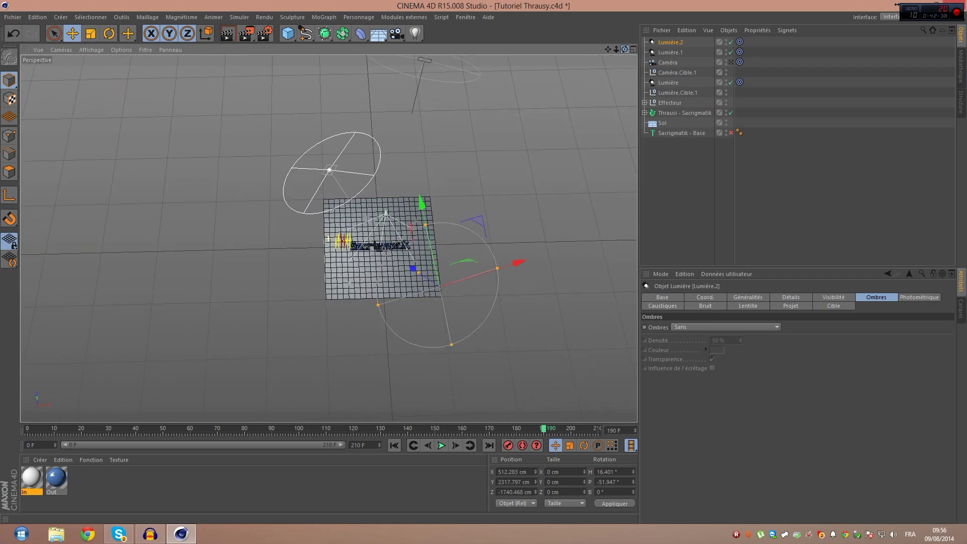
drag(624, 49, 624, 48)
Return to the camera's view and render it with all three spotlights enabled.
click(748, 297)
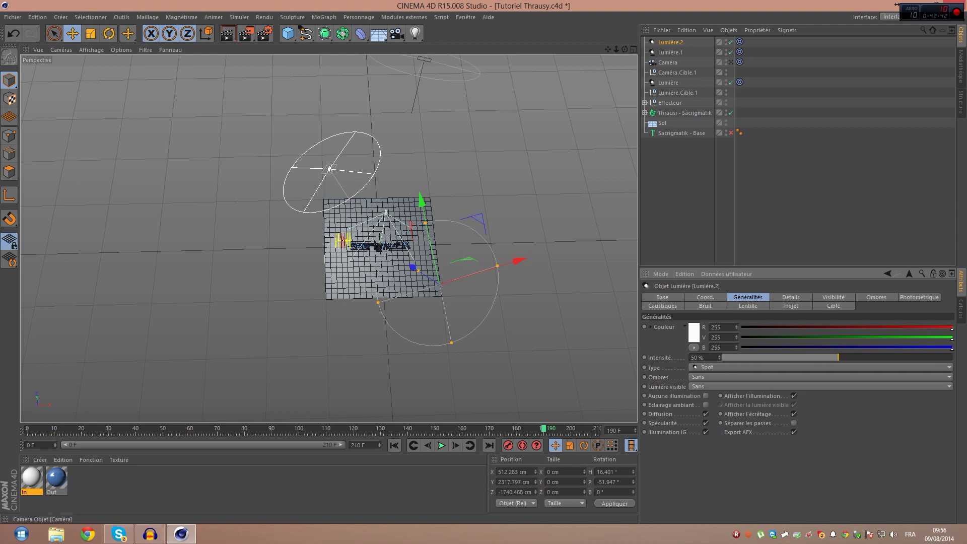
click(731, 63)
click(227, 33)
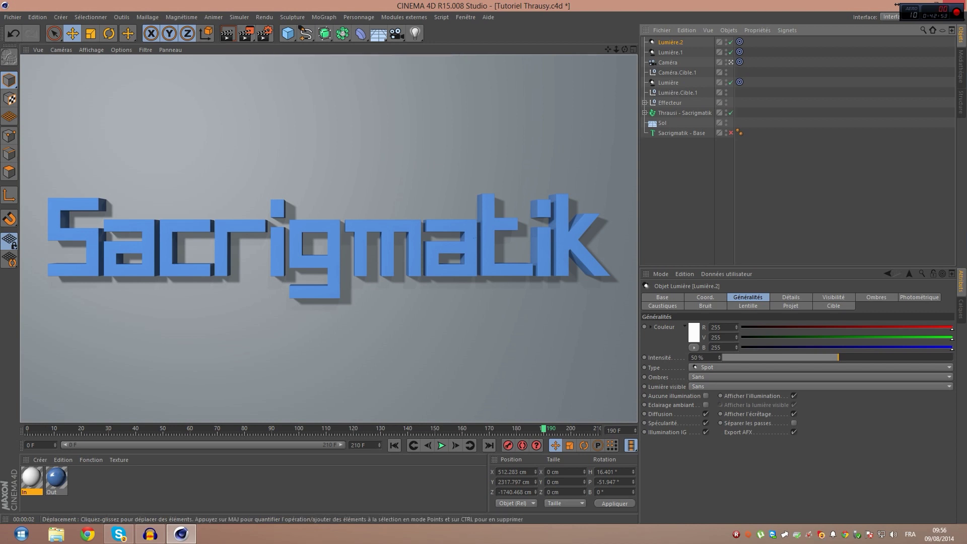
Compare renders of the camera's view with the third spotlight disabled and enabled.
click(731, 43)
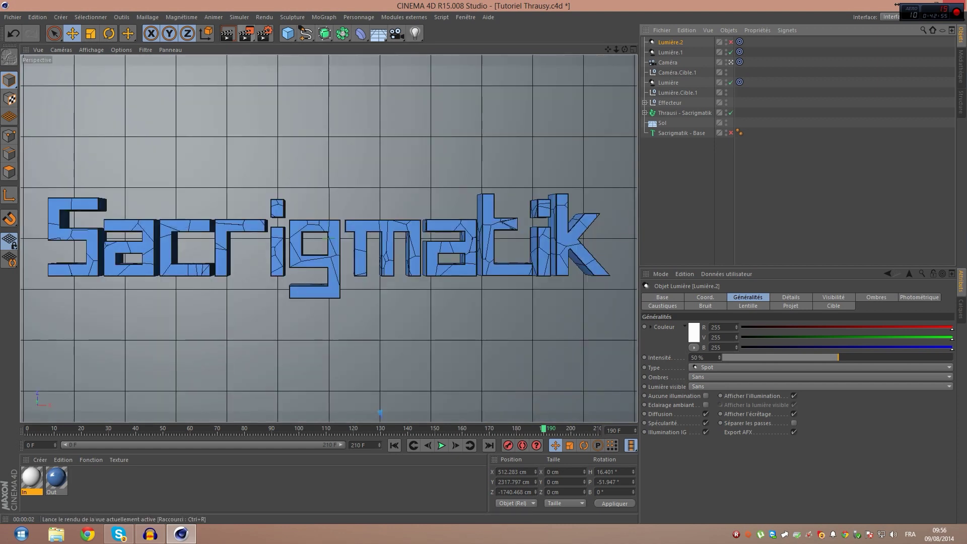
click(227, 33)
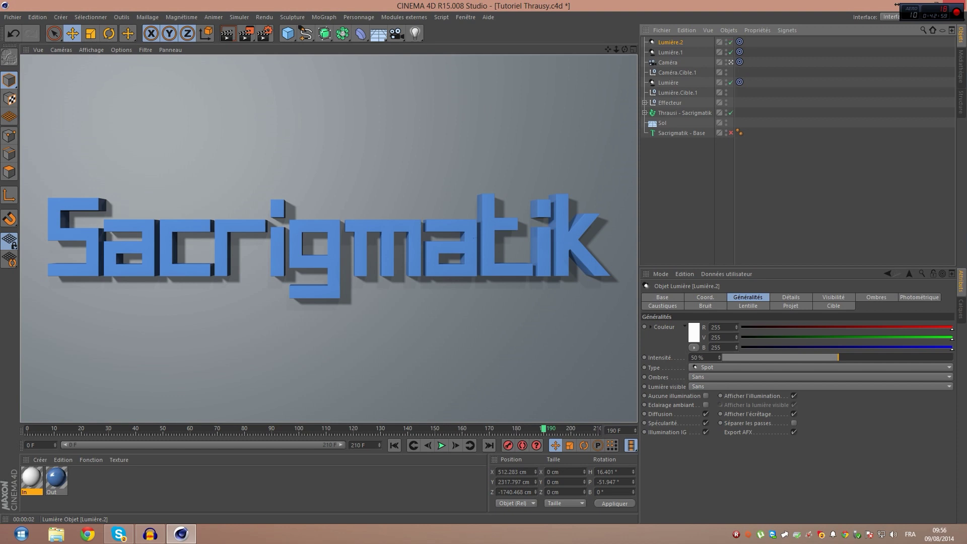
click(228, 33)
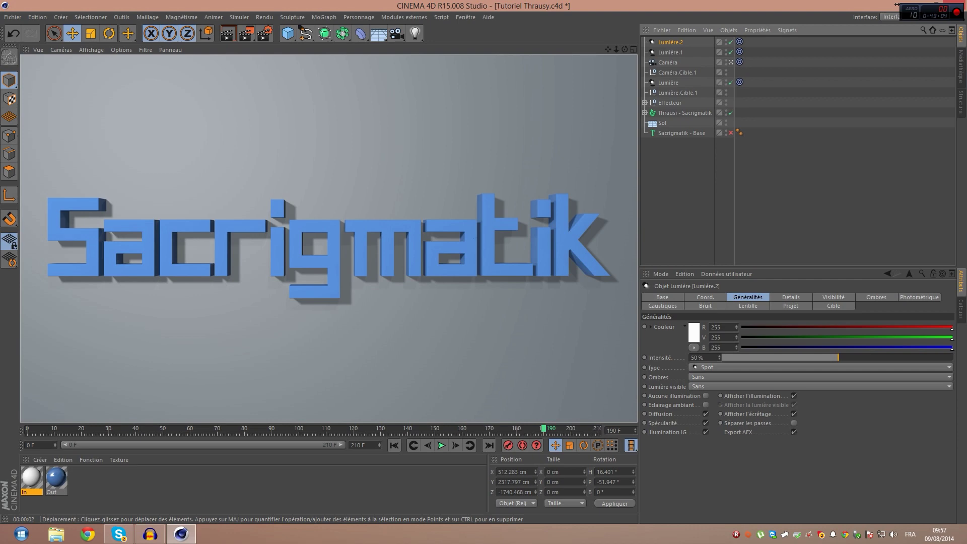
Examine the placement of the three spotlights around the text in the perspective view, along with the third spotlight's shadow options.
click(730, 63)
scroll(385, 288, down, 10)
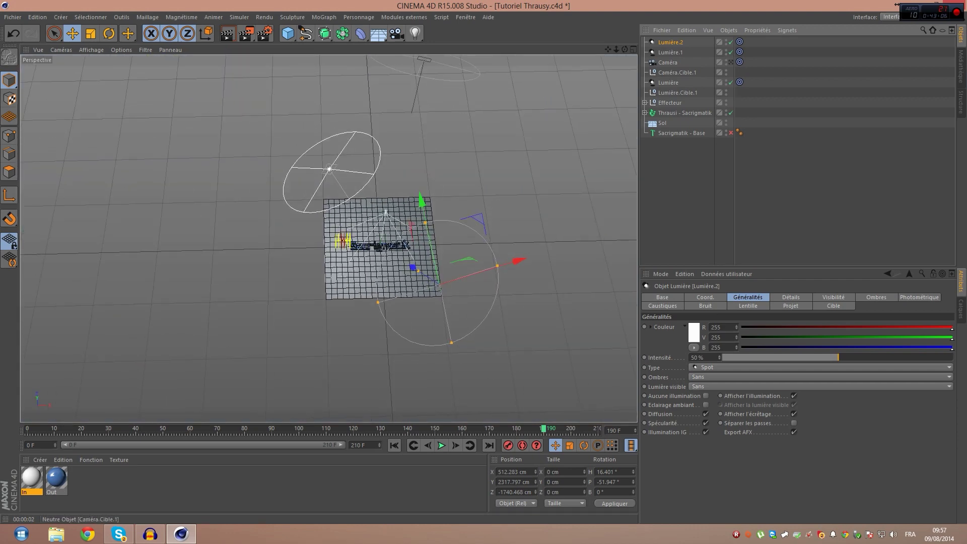
scroll(327, 267, down, 2)
scroll(493, 141, up, 1)
drag(625, 49, 610, 93)
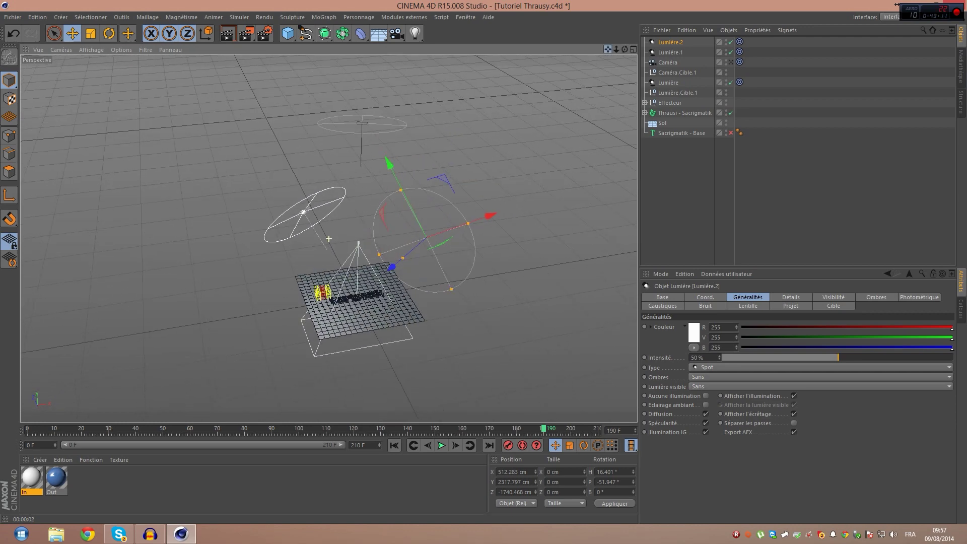
scroll(329, 239, up, 4)
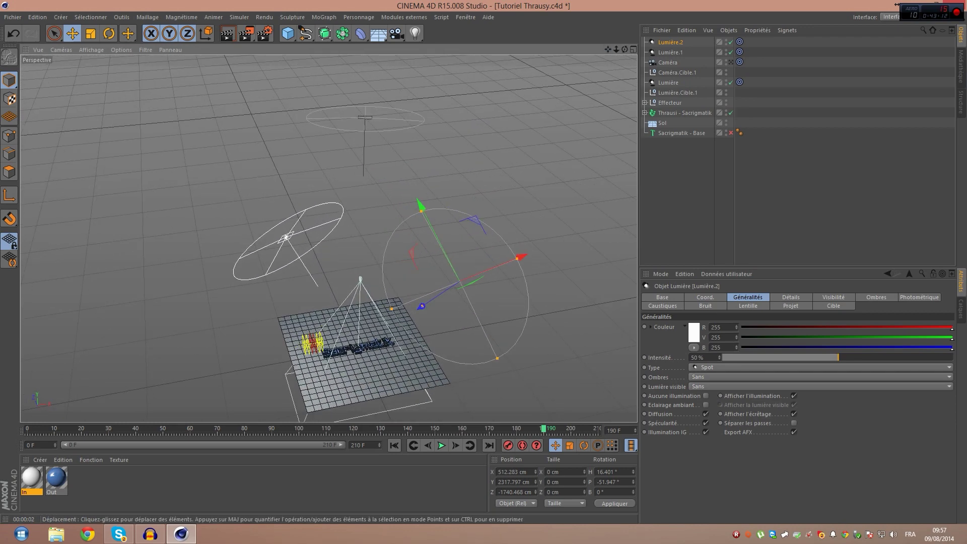
scroll(332, 209, down, 3)
scroll(347, 283, up, 4)
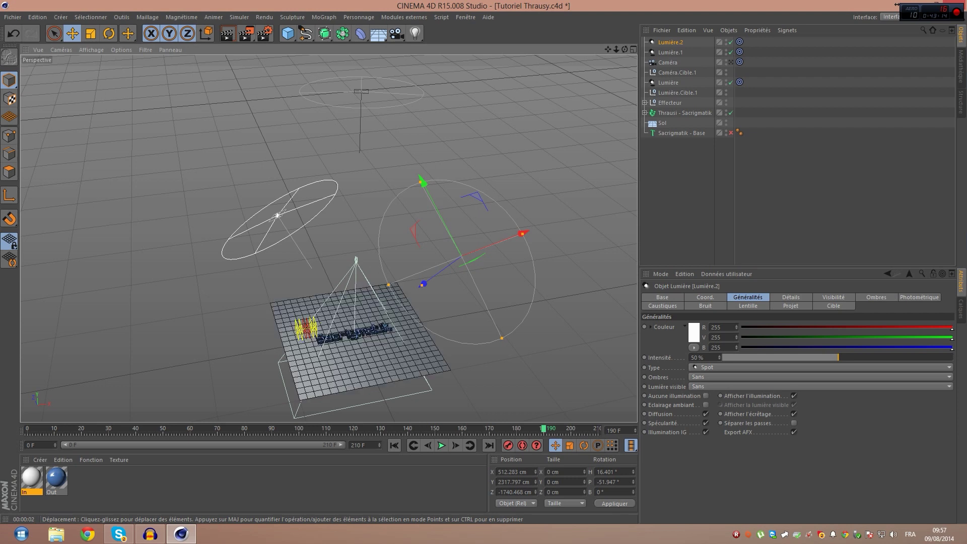
click(821, 377)
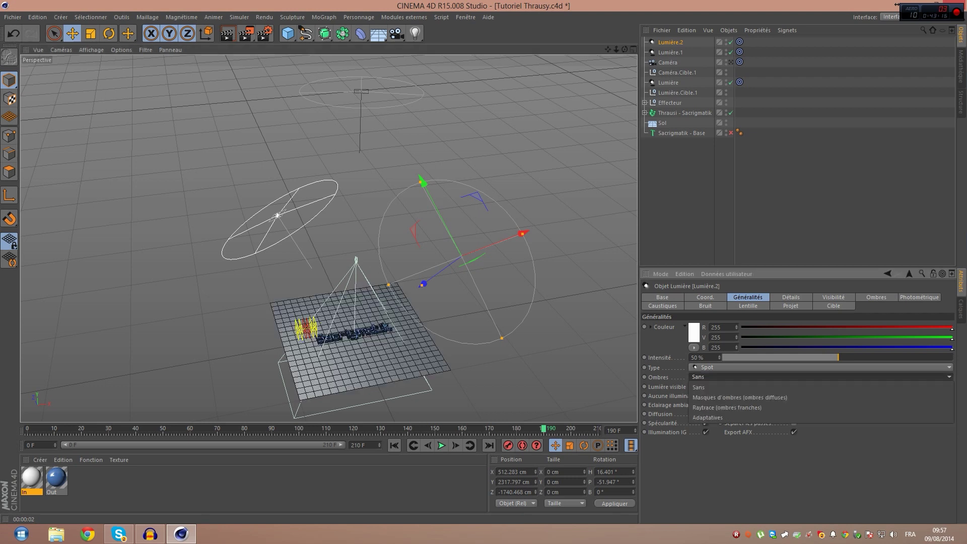
click(740, 397)
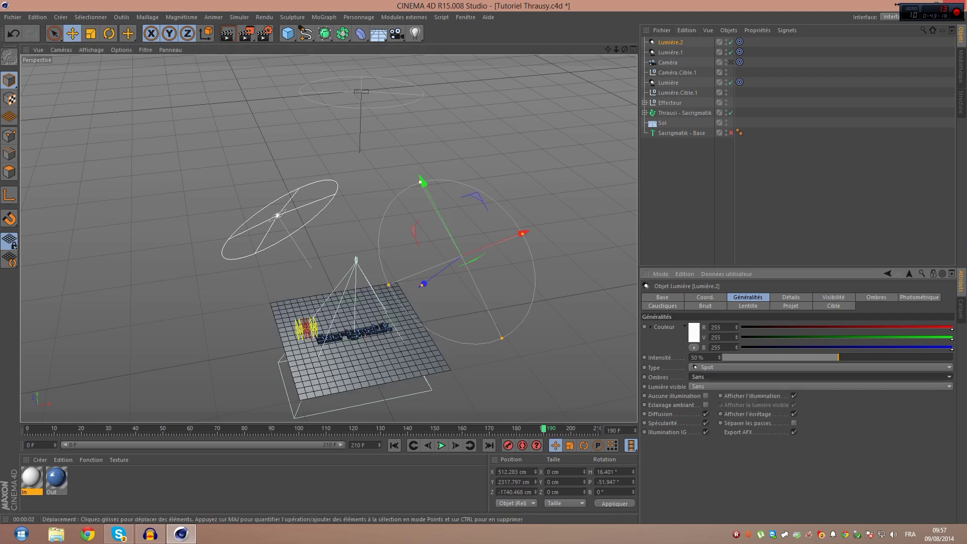
scroll(352, 217, down, 3)
scroll(349, 302, up, 2)
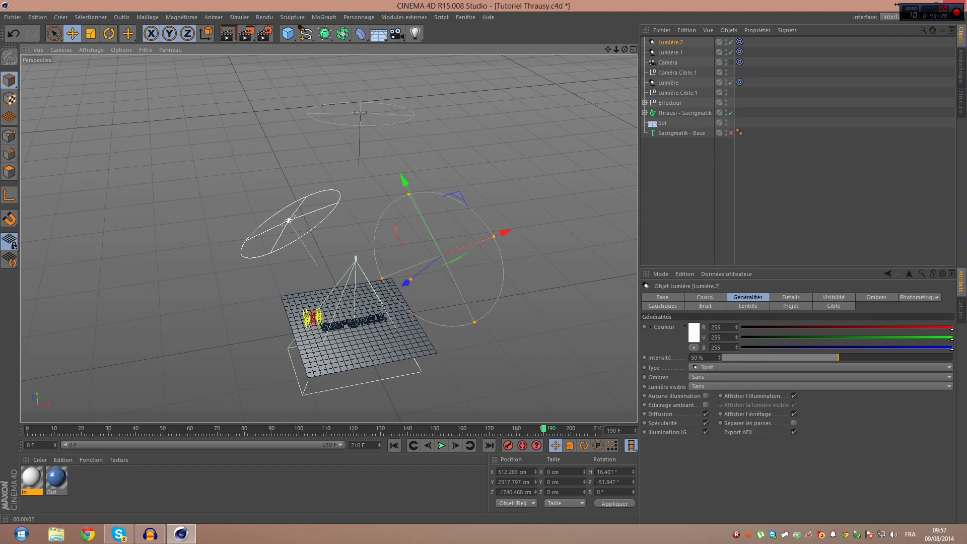
scroll(349, 350, up, 10)
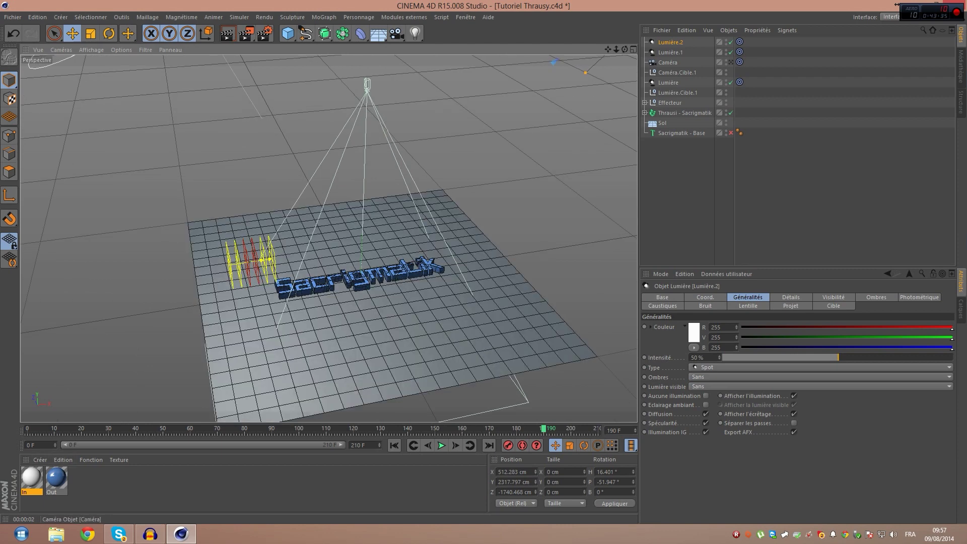
Group the three spotlights and their target under a null named "Lumières Troplol" and move it to the end of the object list.
ctrl+click(670, 52)
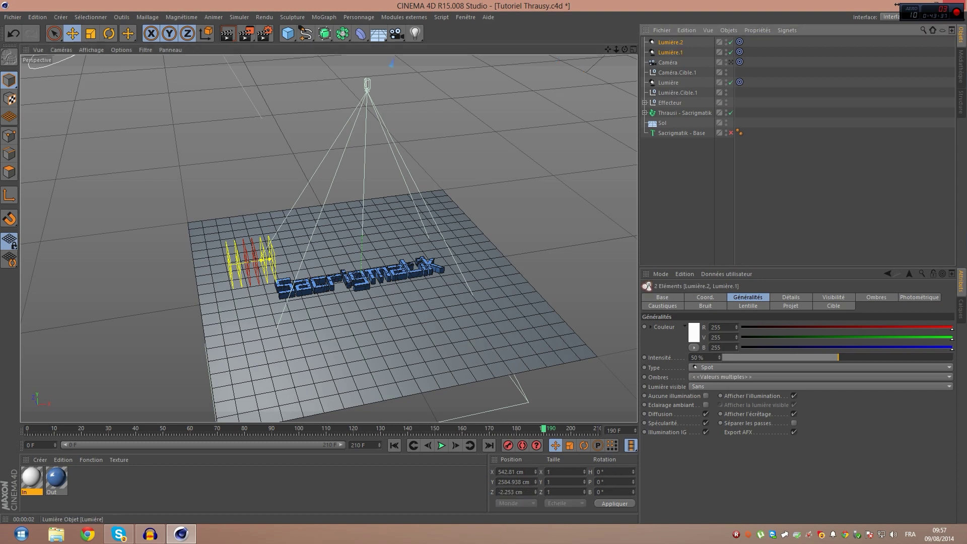
ctrl+click(669, 82)
ctrl+click(677, 93)
key(alt+g)
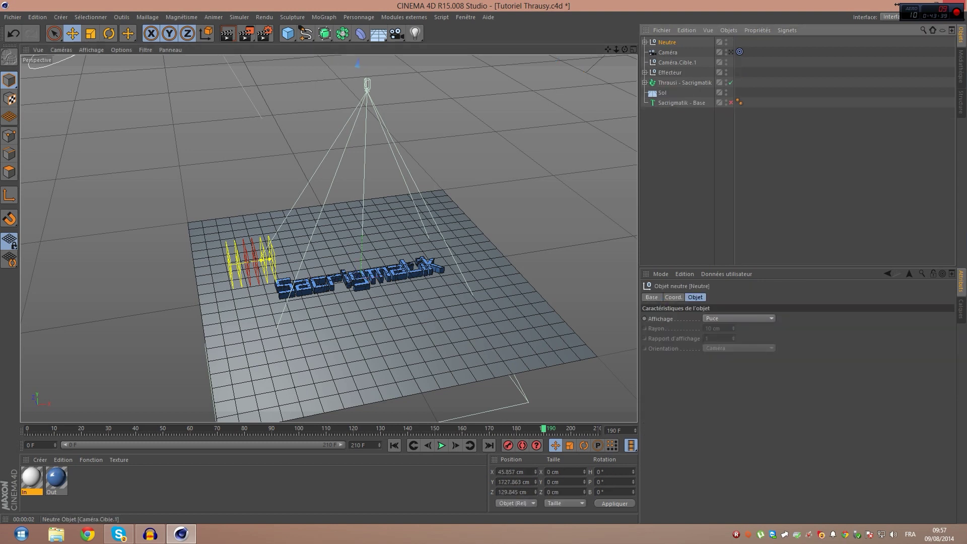
text(Li)
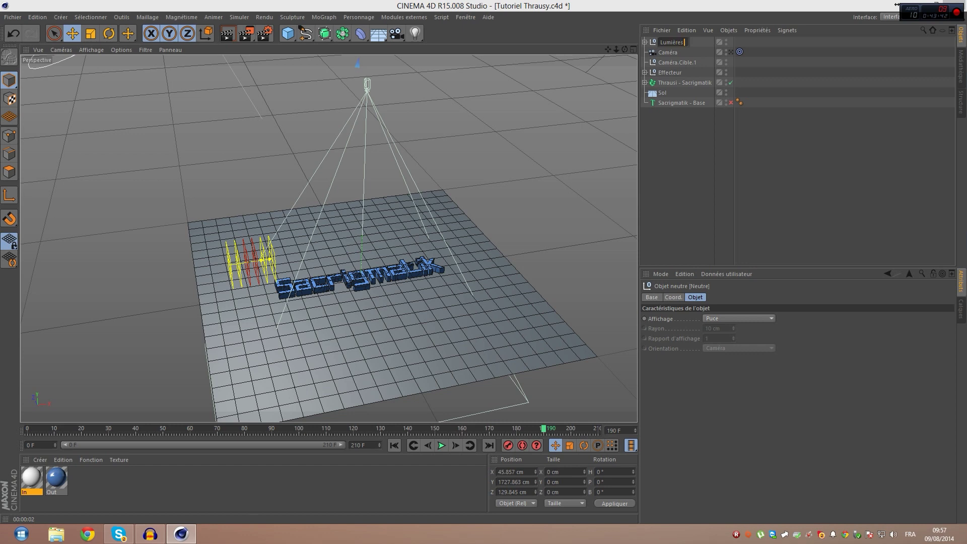
text(mières Troplol)
key(Return)
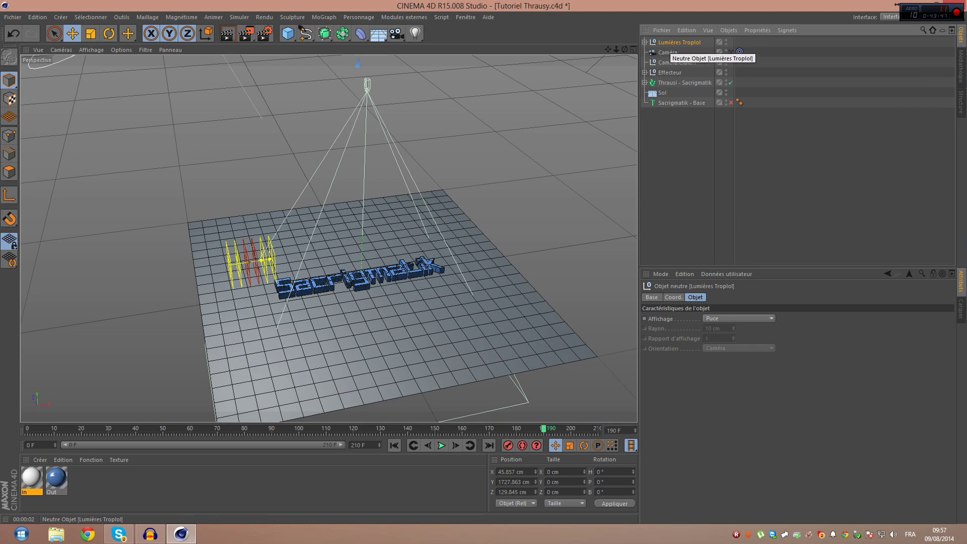
drag(671, 44, 678, 125)
click(680, 146)
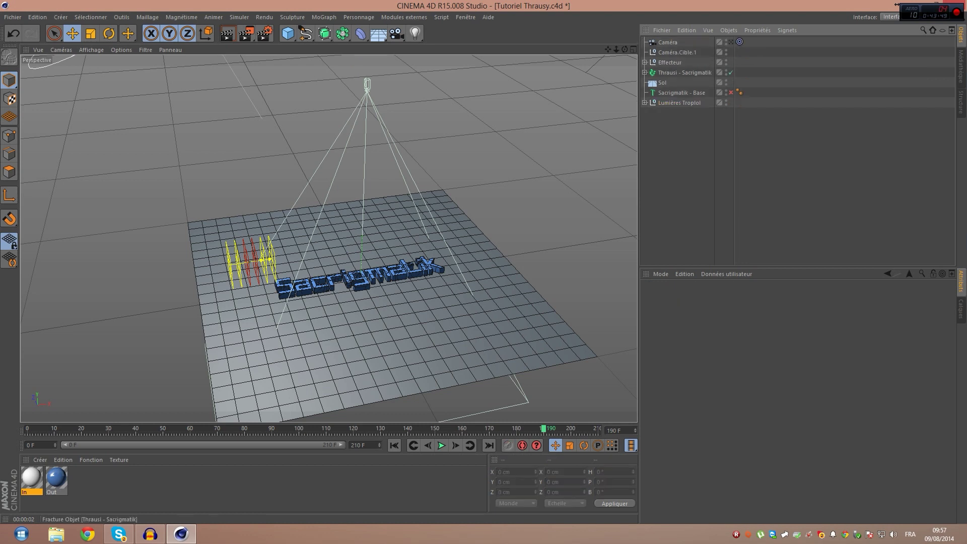
Switch to the camera's view and render the partly fractured text at frame 104.
click(668, 42)
scroll(488, 256, down, 3)
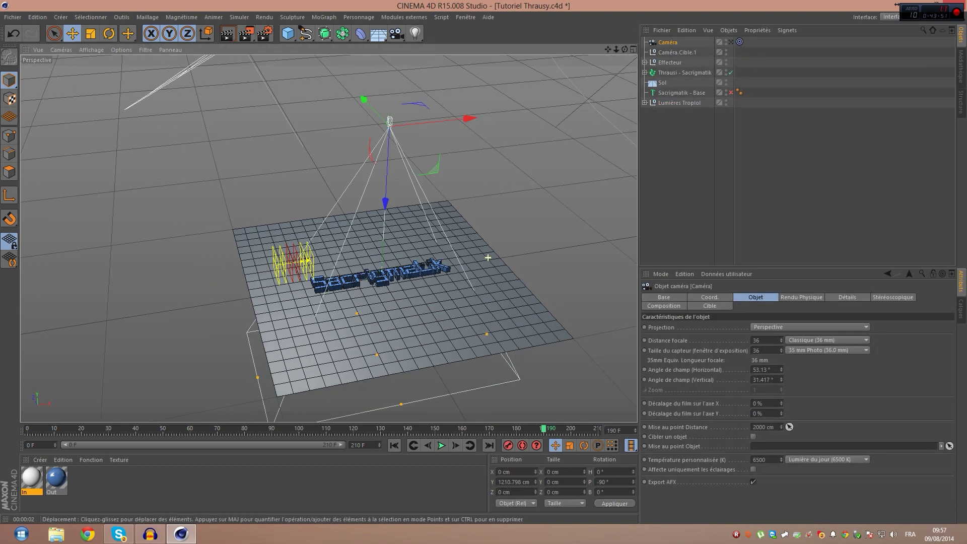
scroll(413, 372, down, 2)
scroll(413, 372, up, 4)
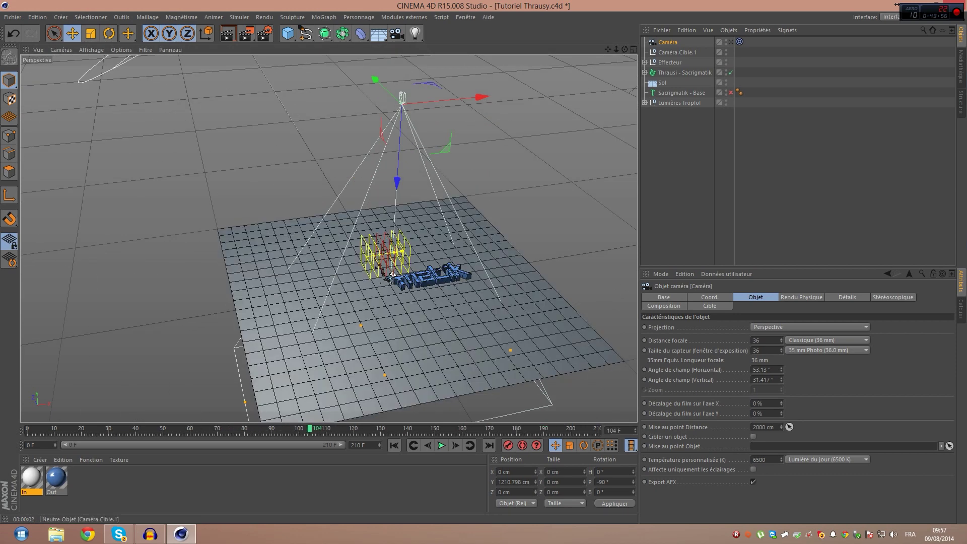
click(730, 43)
click(228, 34)
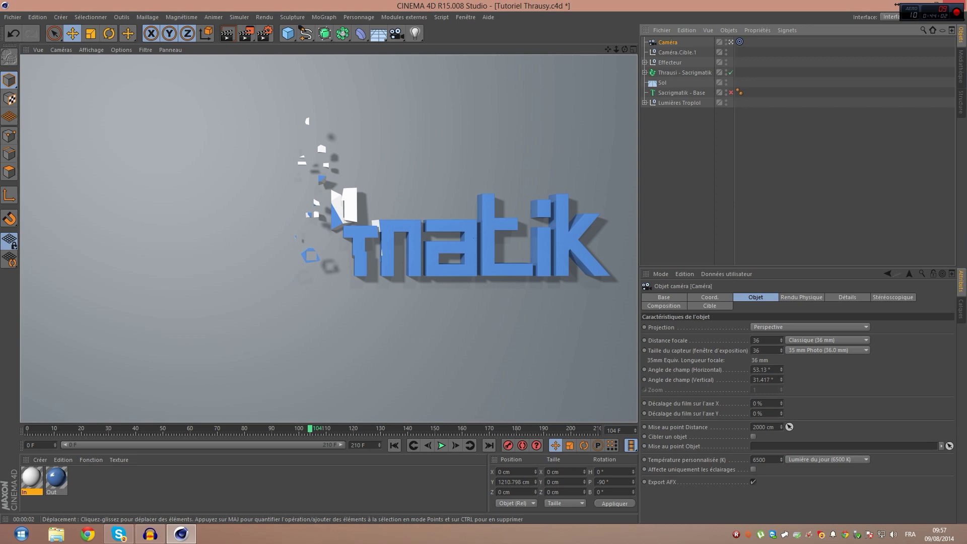
Move the camera in front of the text to about Z -483 cm and render its view at frame 104.
click(731, 42)
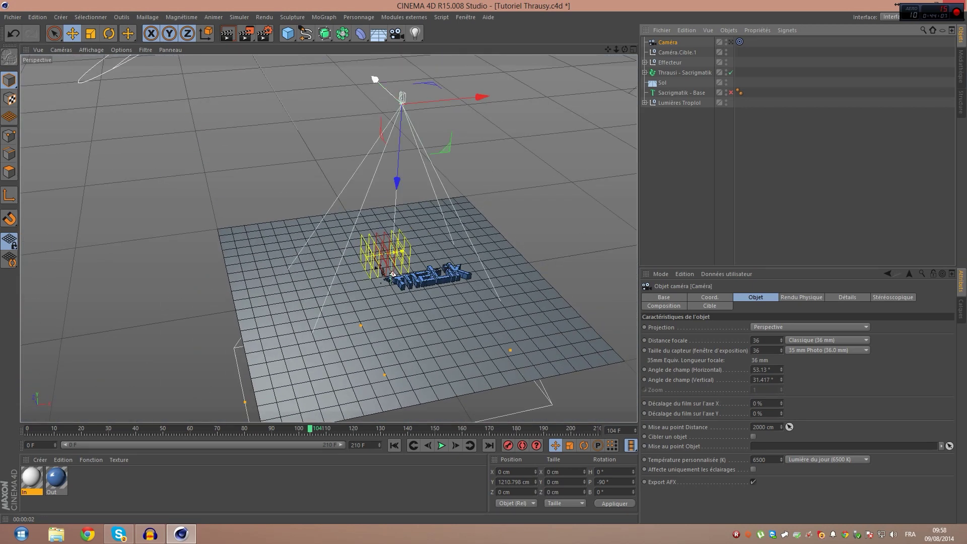
drag(374, 79, 412, 112)
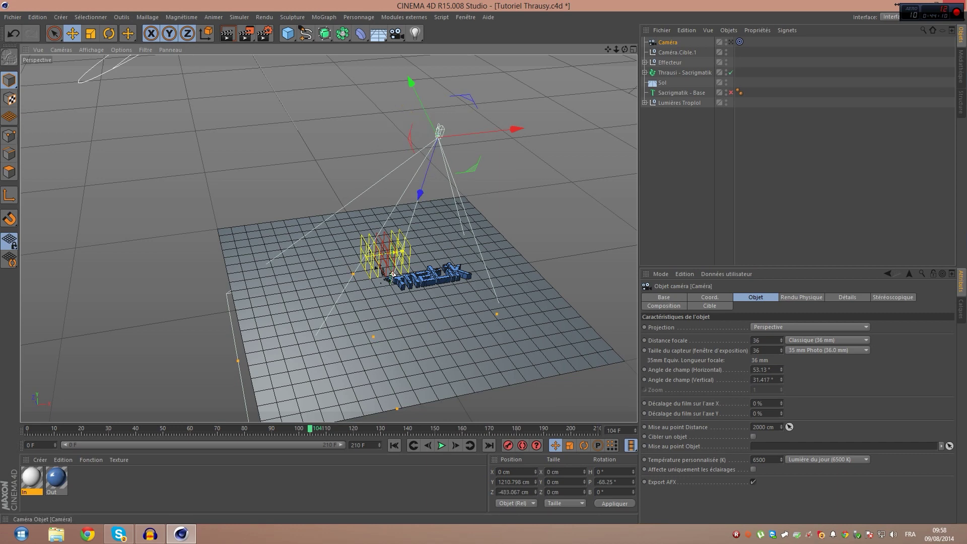
click(730, 42)
click(228, 34)
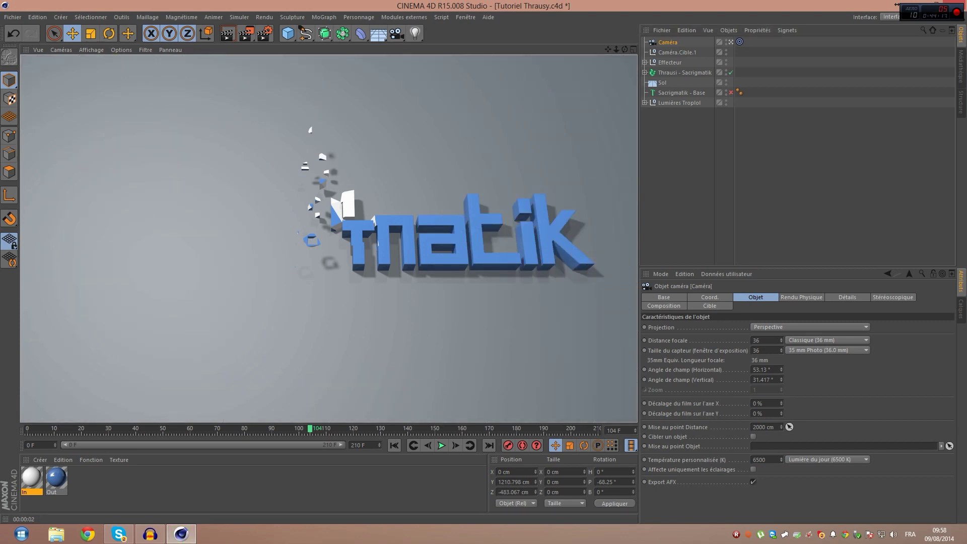
Render the fully assembled text through the camera at frame 209.
drag(310, 429, 596, 429)
click(229, 34)
click(228, 33)
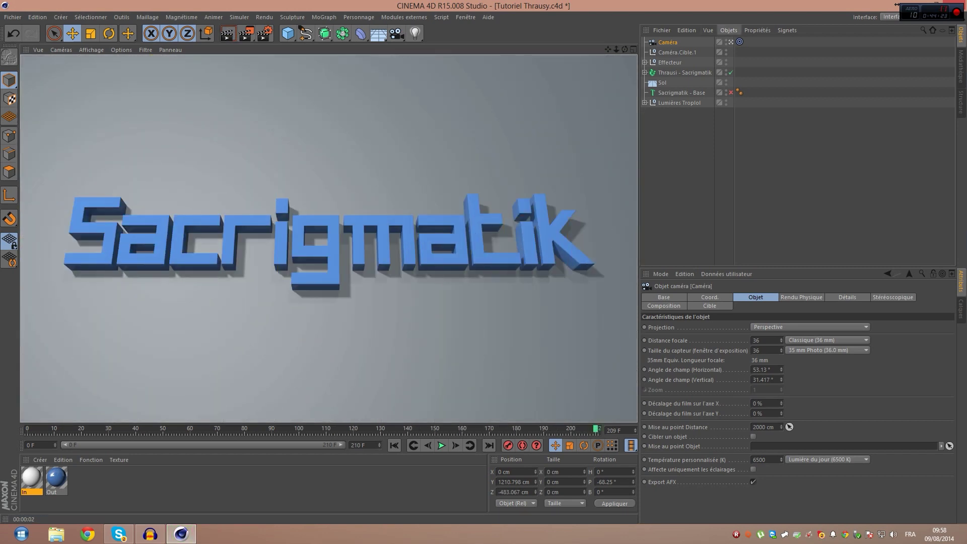
Leave the camera's view and render a close, angled perspective view of the assembled text.
click(731, 42)
scroll(332, 247, down, 6)
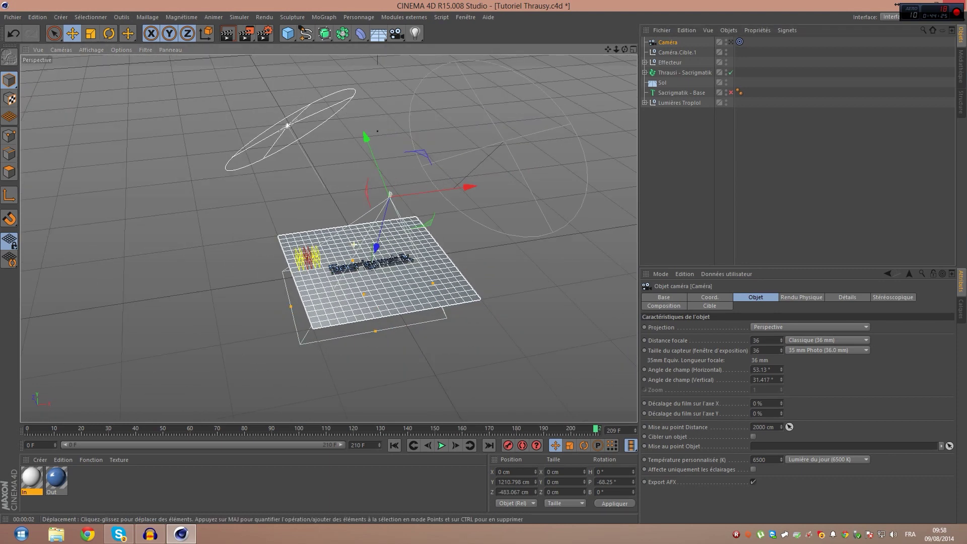
scroll(332, 247, up, 2)
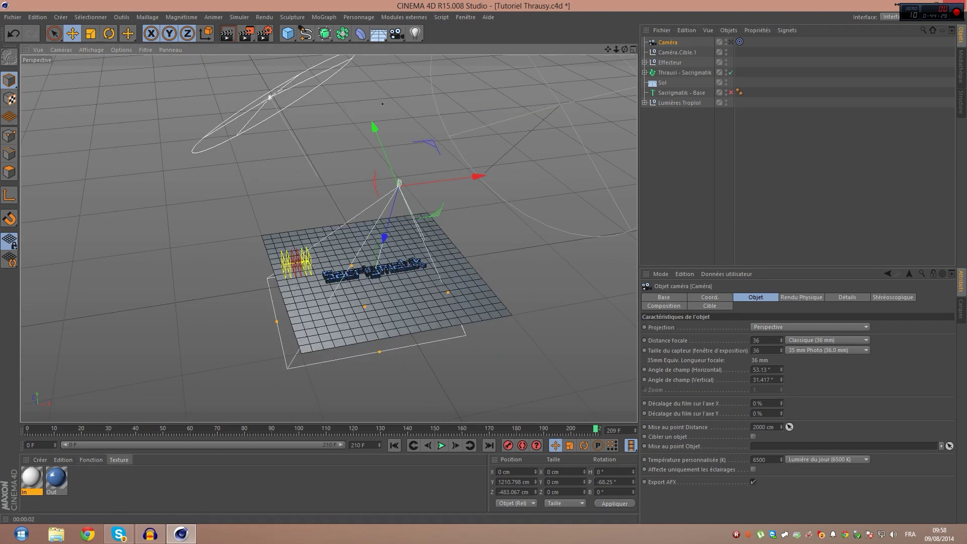
scroll(356, 270, up, 4)
scroll(357, 270, up, 4)
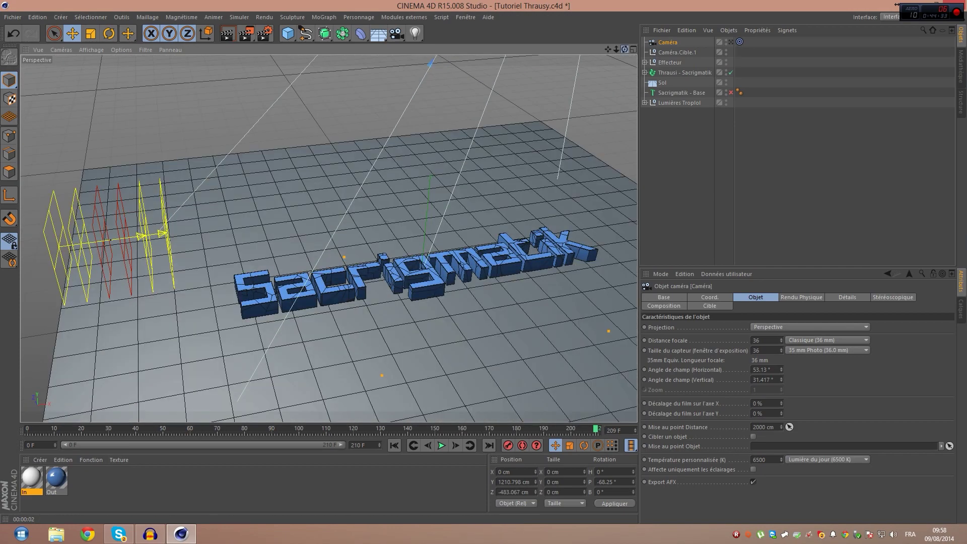
alt+drag(442, 82, 443, 132)
scroll(443, 83, down, 3)
scroll(483, 257, up, 5)
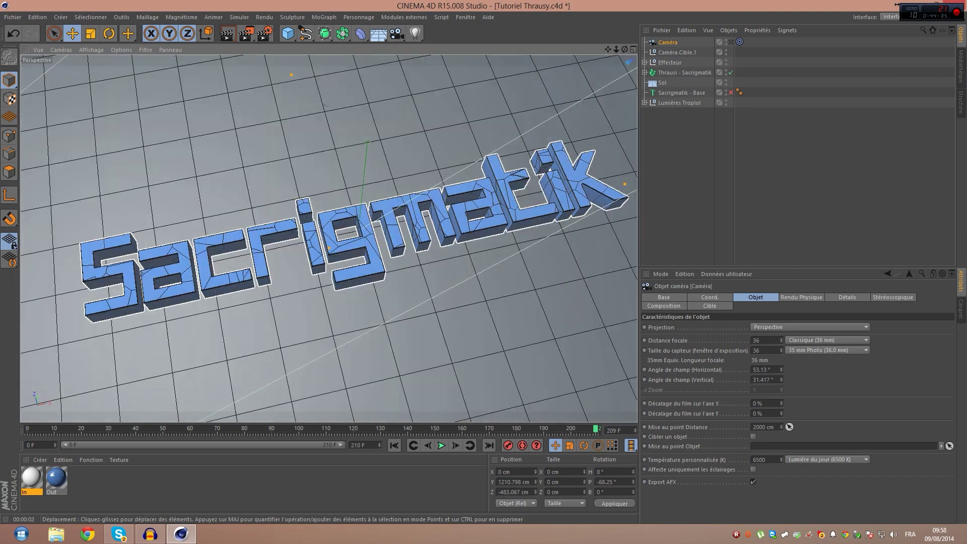
click(228, 33)
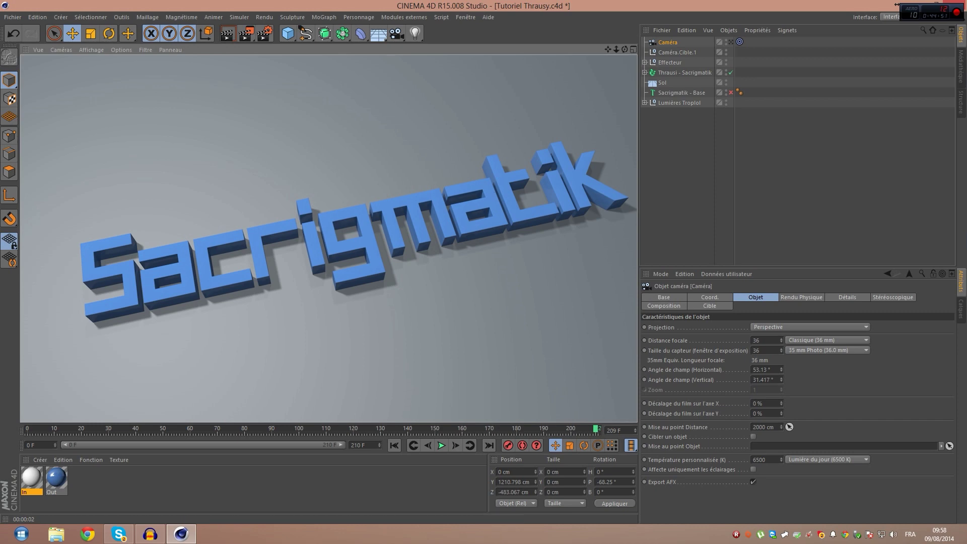
Create a new material with only Luminescence enabled, turning off its Couleur and Spécularité channels.
click(668, 42)
click(680, 161)
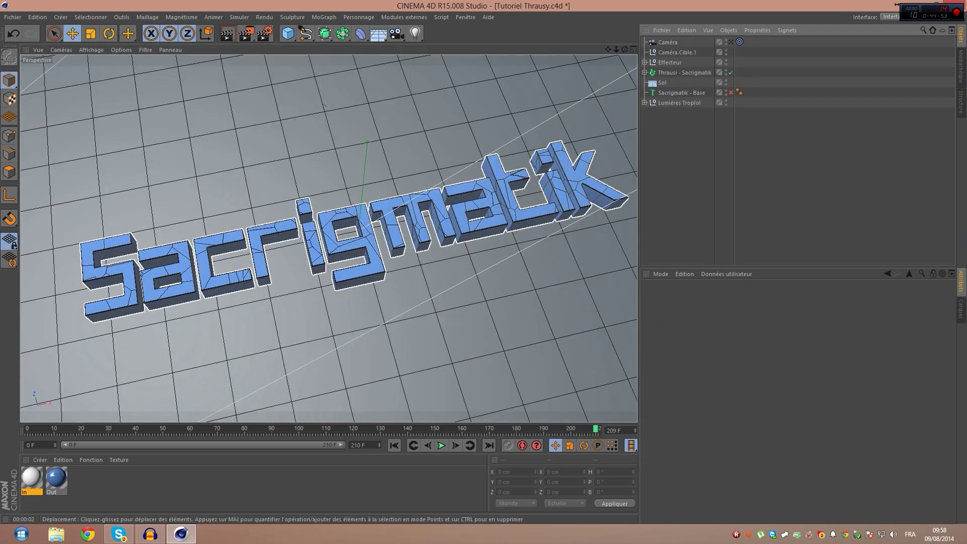
scroll(352, 237, down, 6)
double_click(202, 486)
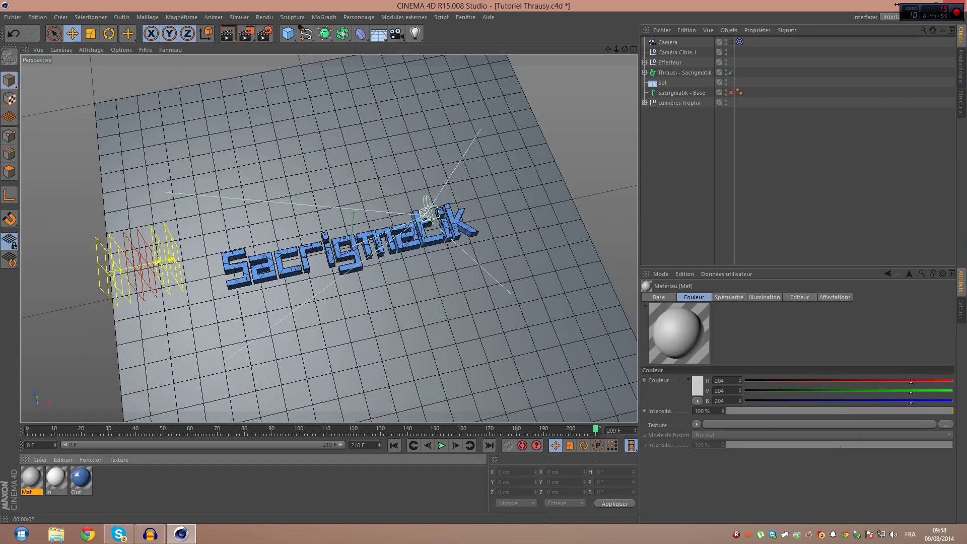
double_click(31, 478)
click(180, 208)
click(207, 208)
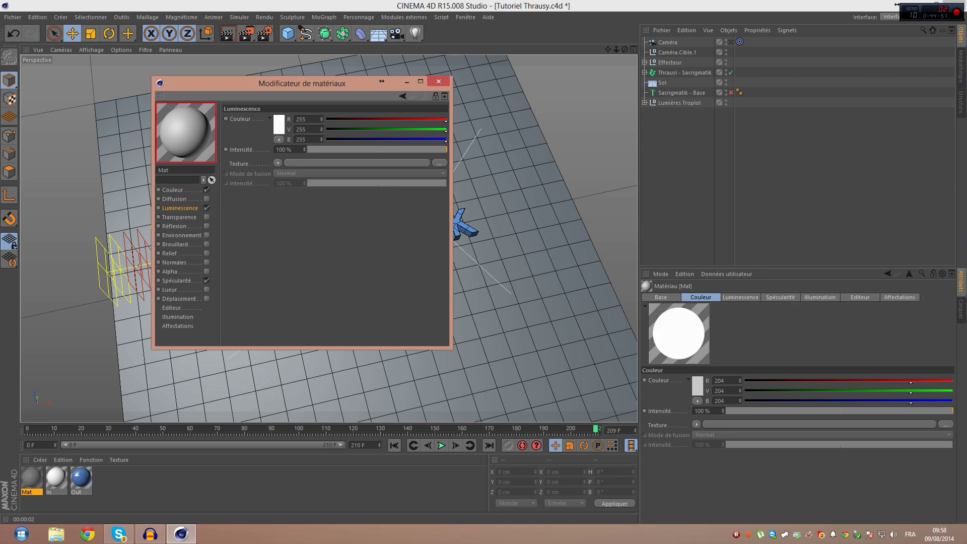
click(207, 189)
click(207, 280)
click(439, 82)
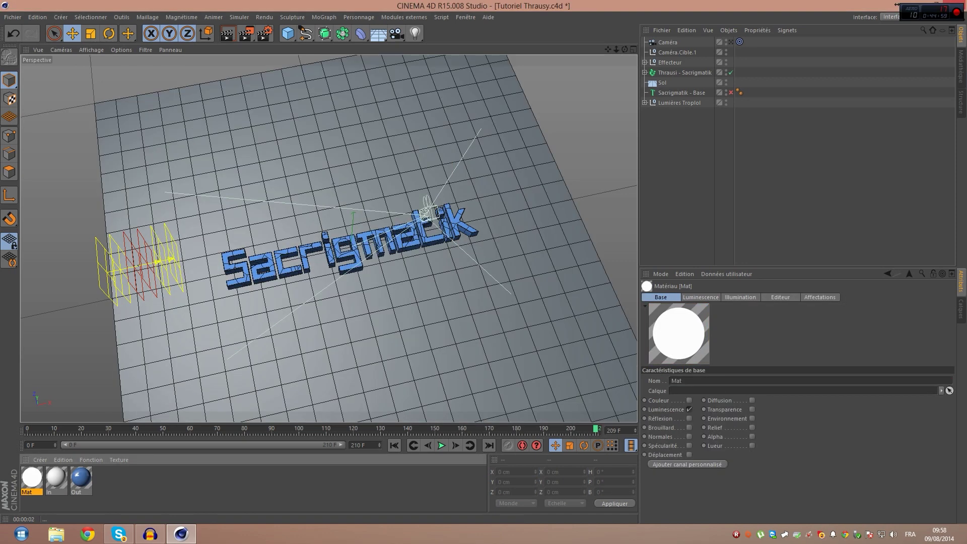
Add a plane, raise it above the text to about Y 310 cm, and set its width and height segments to 1.
drag(288, 34, 396, 66)
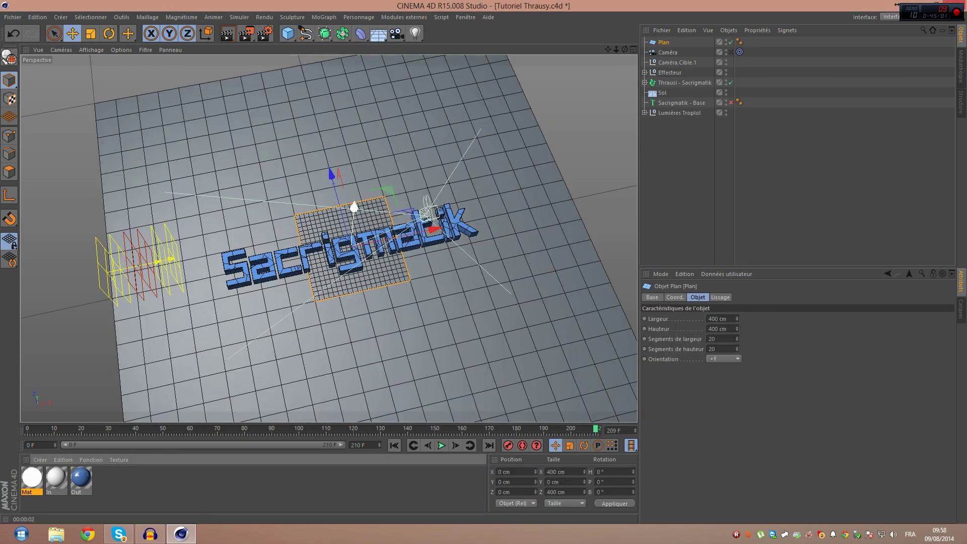
drag(354, 207, 357, 168)
double_click(713, 339)
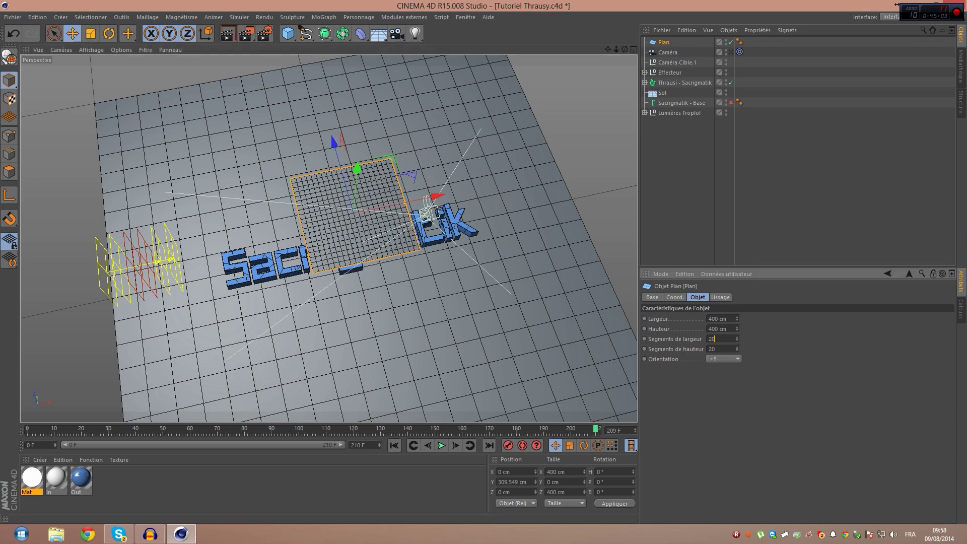
text(1)
key(Tab)
text(1)
key(Return)
Narrow the plane above the text to a width of about 126 cm.
scroll(341, 211, up, 5)
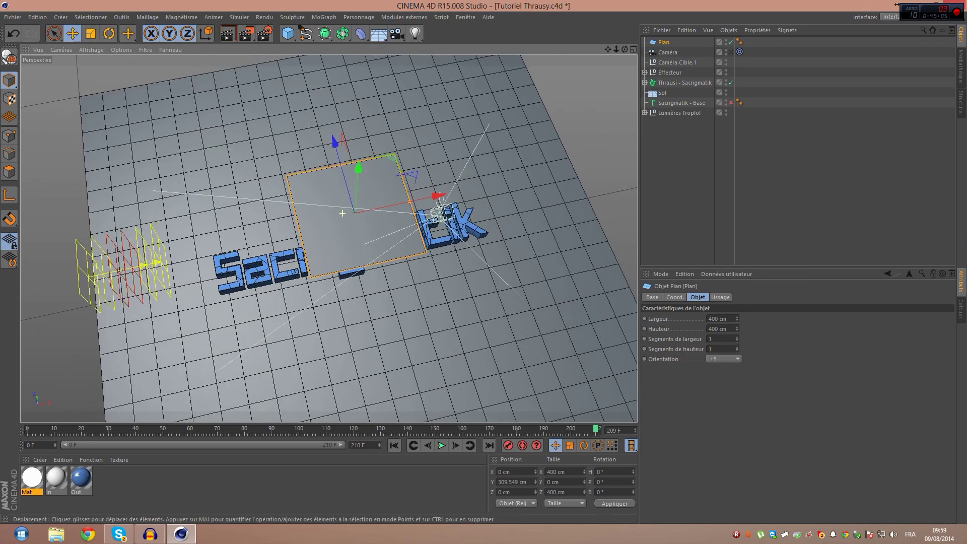
alt+drag(341, 211, 383, 202)
scroll(403, 202, up, 1)
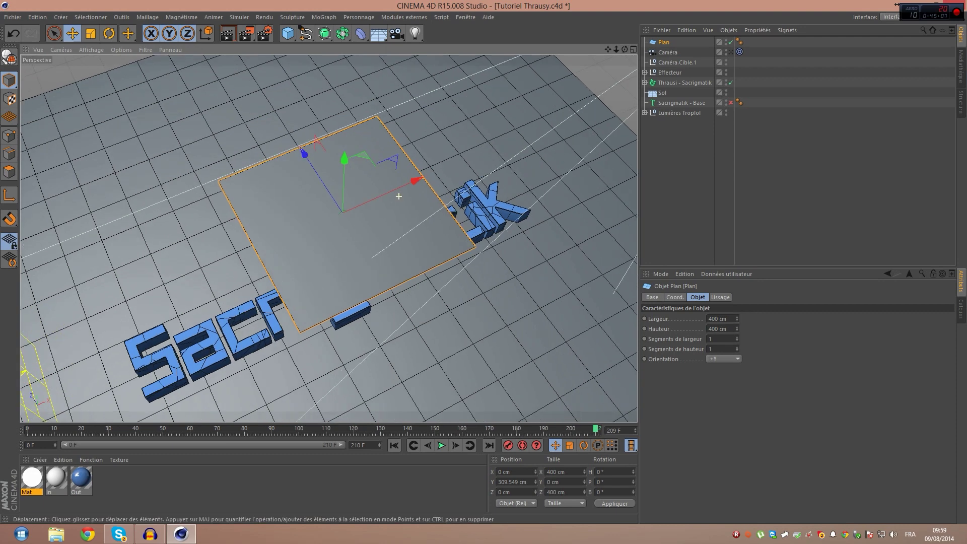
drag(422, 178, 369, 201)
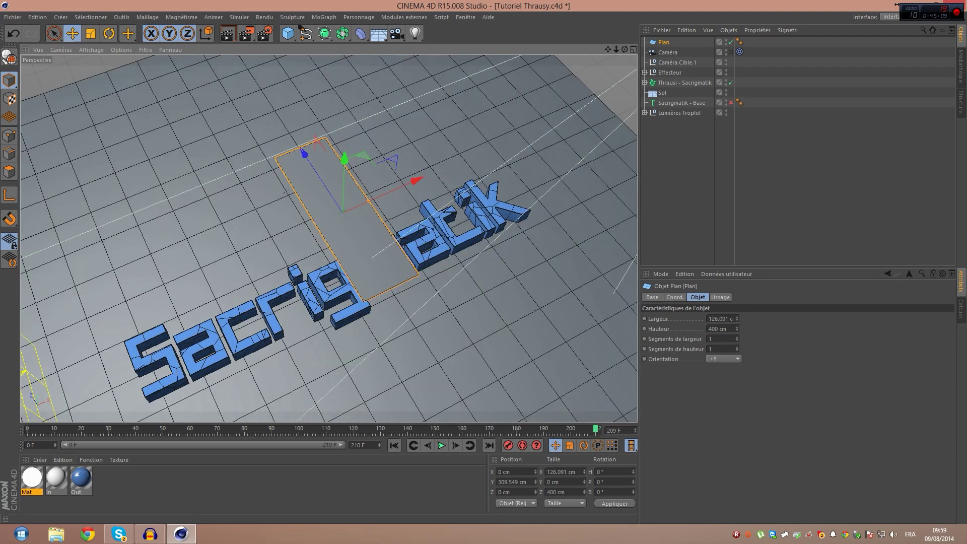
Set the luminous material's preview to Plan and load a Dégradé texture into its Luminescence channel.
double_click(32, 478)
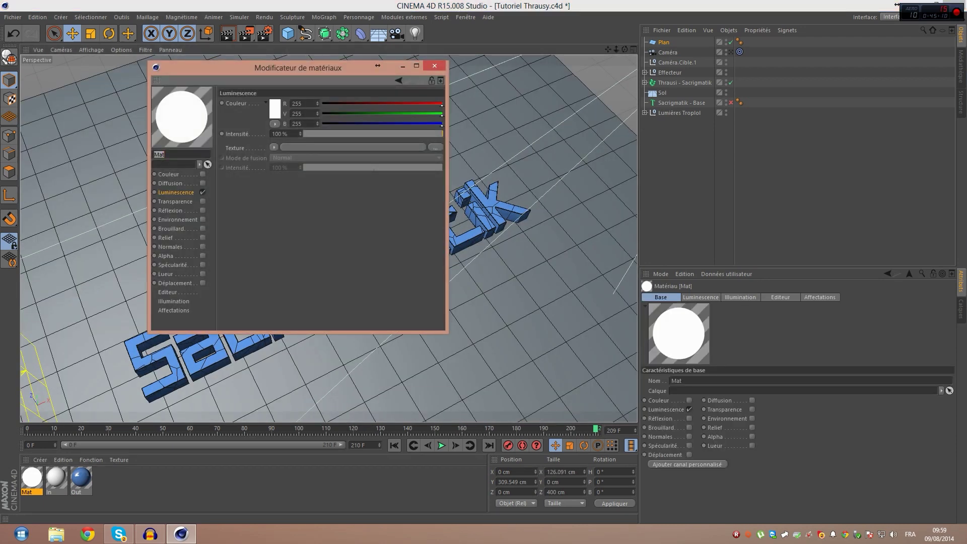
right_click(192, 123)
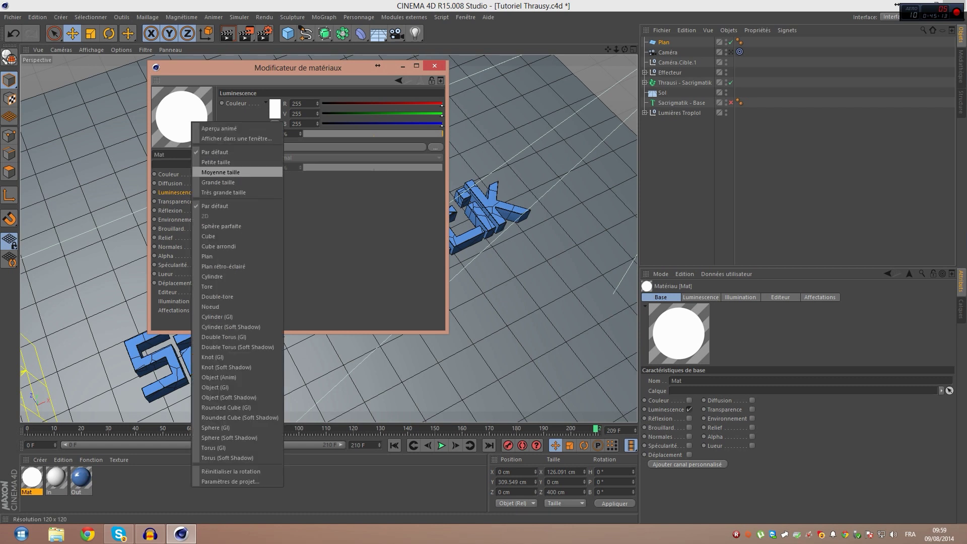
click(211, 256)
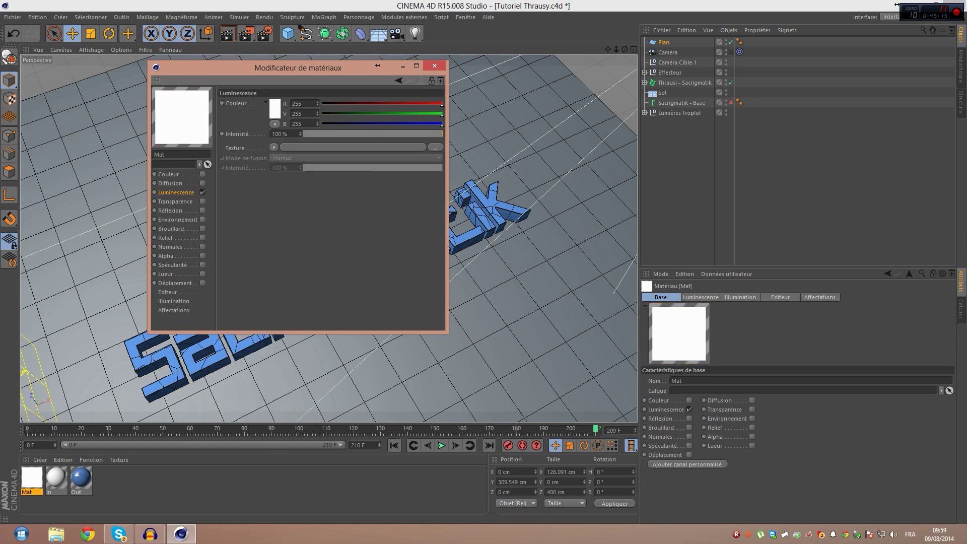
click(273, 147)
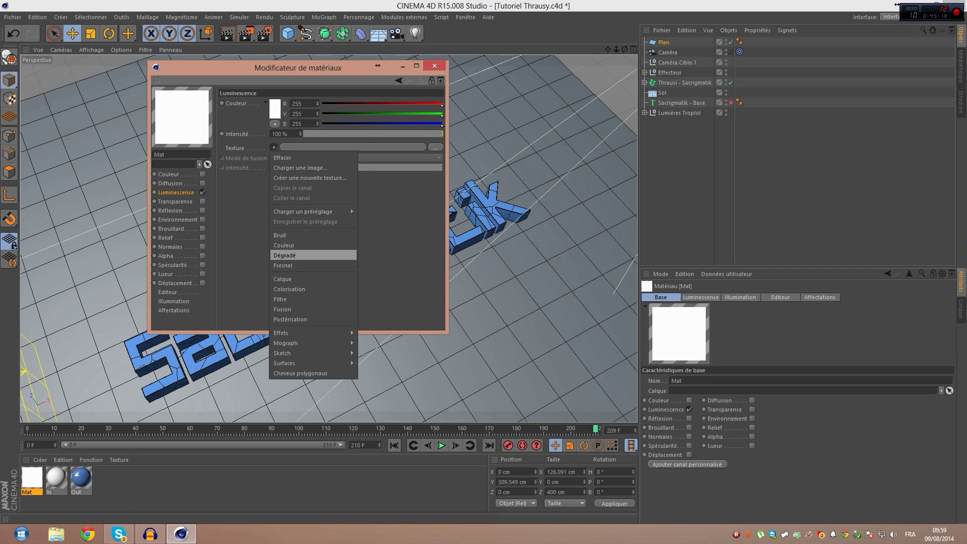
click(285, 255)
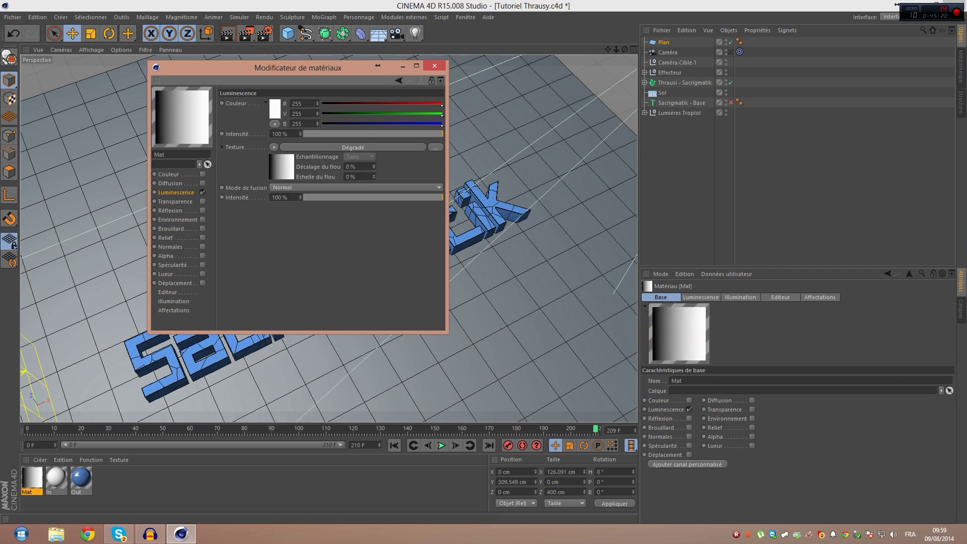
Set the gradient type to 2D - Circulaire, invert its knots, and move the black knot inward to about two thirds of the ramp.
click(282, 167)
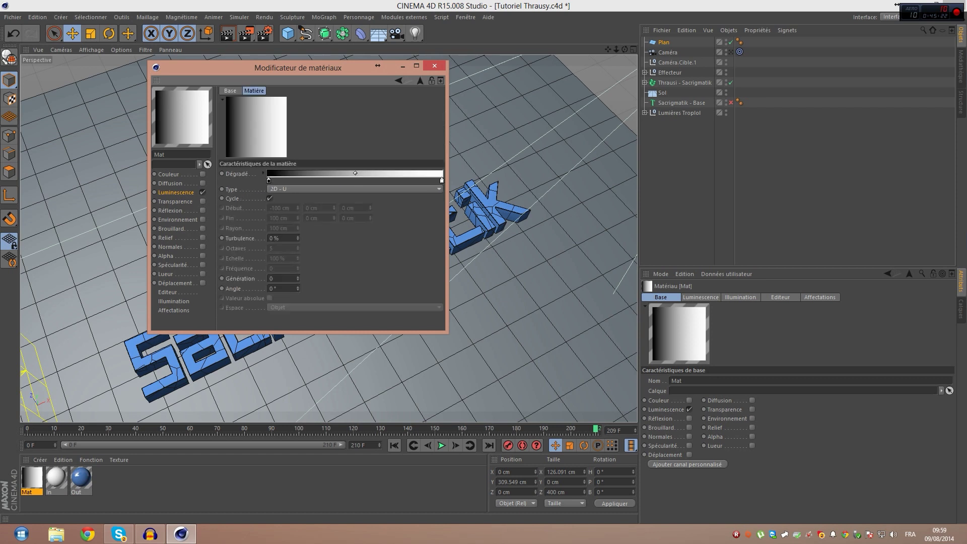
click(309, 189)
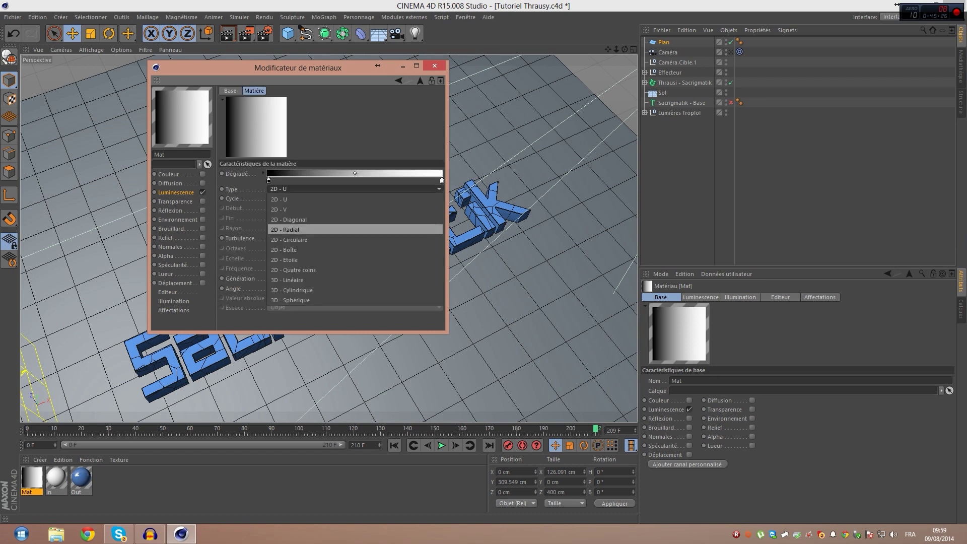
click(295, 239)
right_click(267, 176)
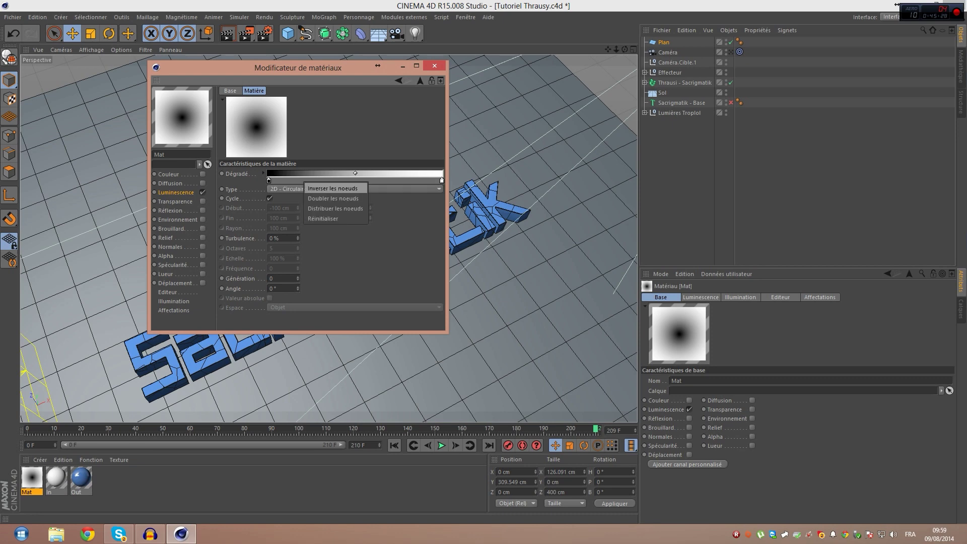
click(312, 186)
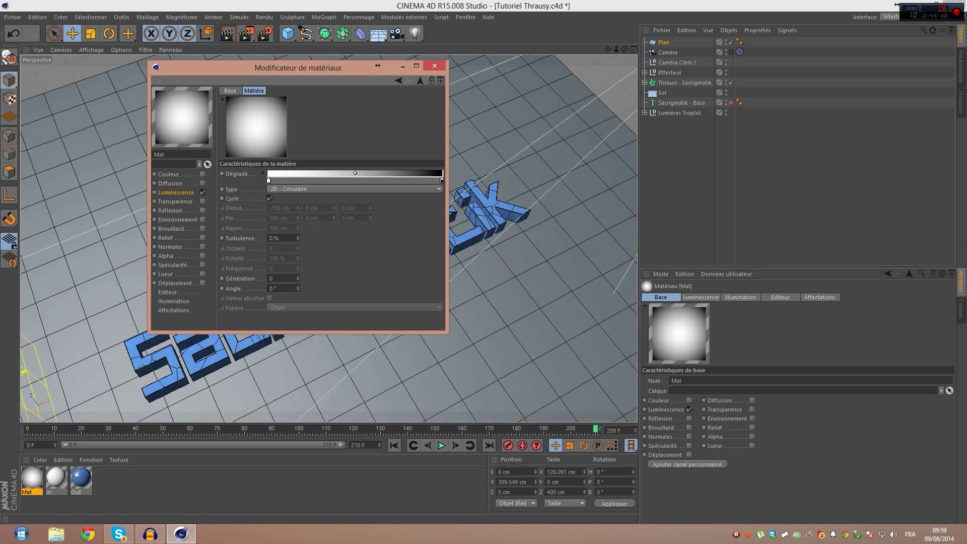
drag(442, 180, 384, 180)
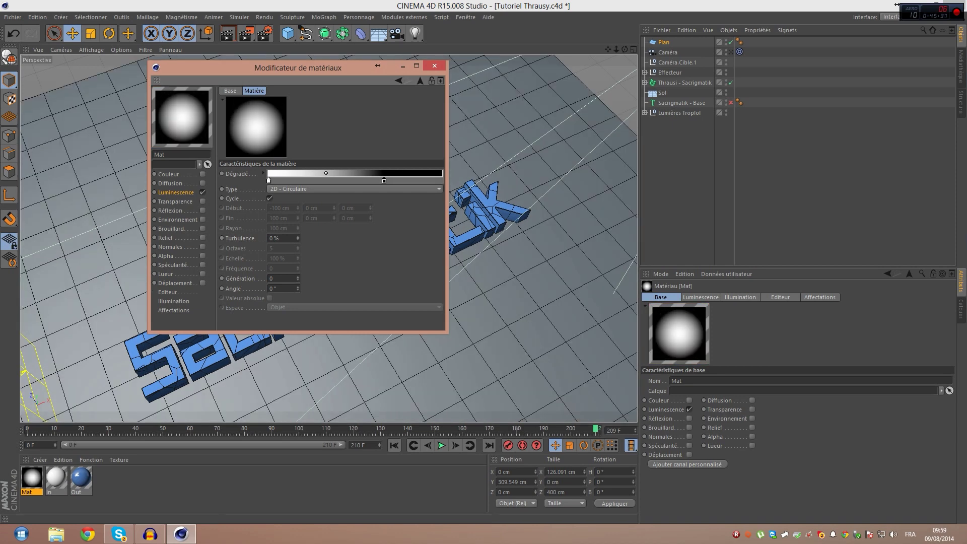
click(435, 66)
Apply the circular gradient material to the plane above the text and render a closer angled view.
drag(32, 477, 347, 221)
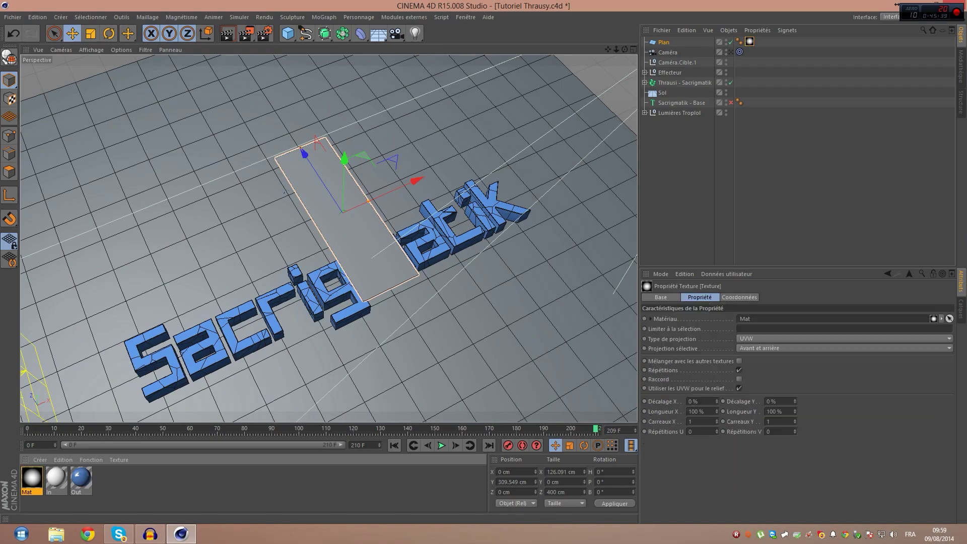
scroll(347, 221, down, 1)
alt+middle_drag(348, 222, 353, 201)
alt+drag(328, 227, 377, 222)
scroll(378, 222, up, 3)
click(228, 33)
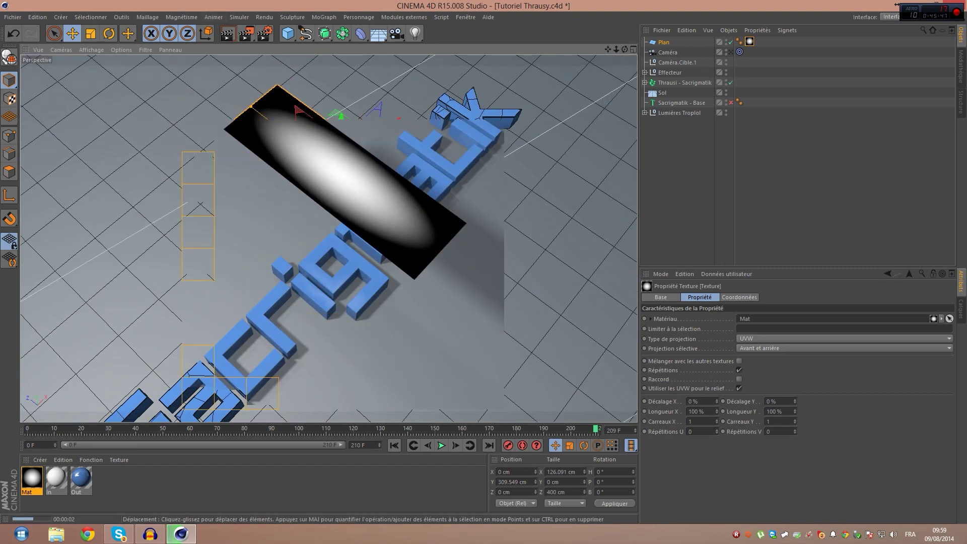
Lower the plane to about Y 195 cm and render the view.
click(330, 146)
drag(341, 121, 340, 161)
click(228, 33)
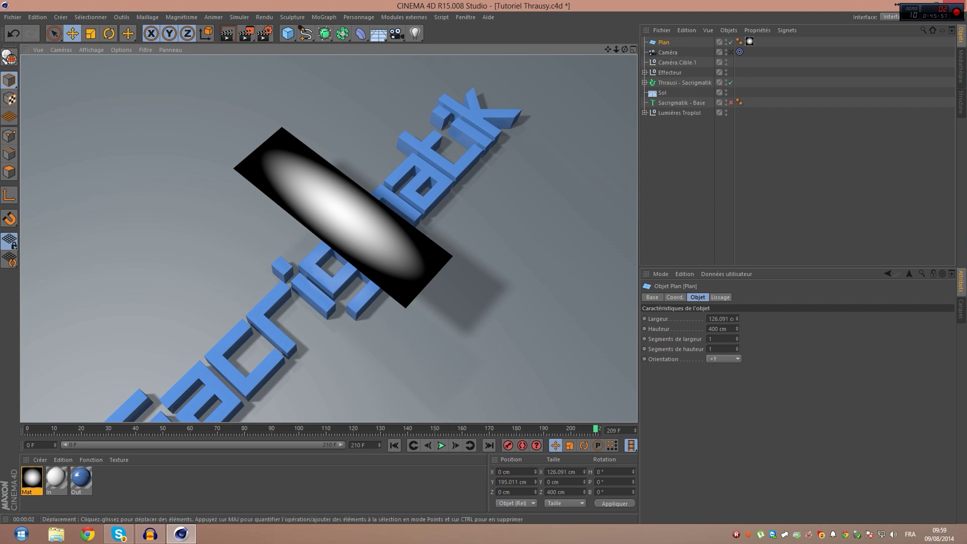
Add a Rendu tag to the plane and turn off its Visibilité (caméra) option.
click(664, 43)
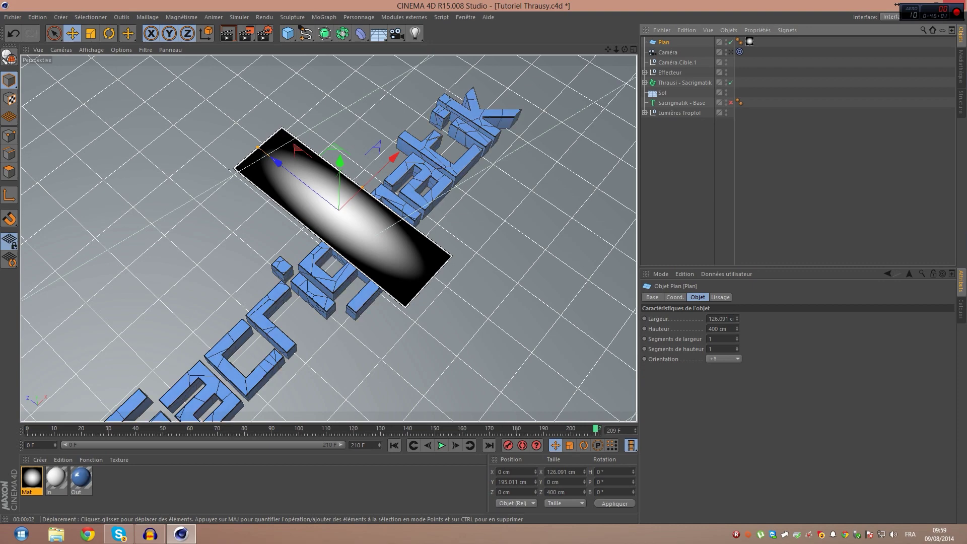
scroll(362, 248, down, 7)
scroll(328, 239, up, 8)
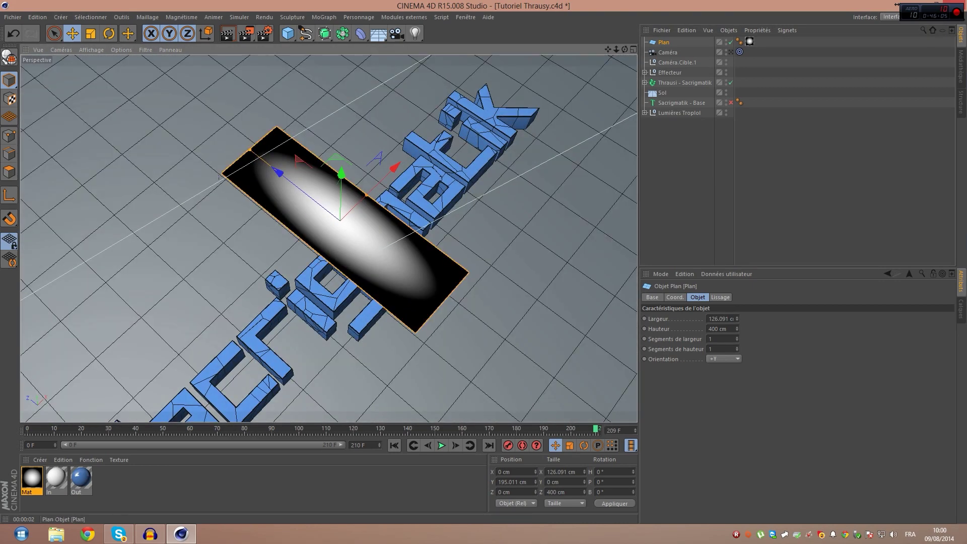
right_click(660, 43)
mouse_move(705, 50)
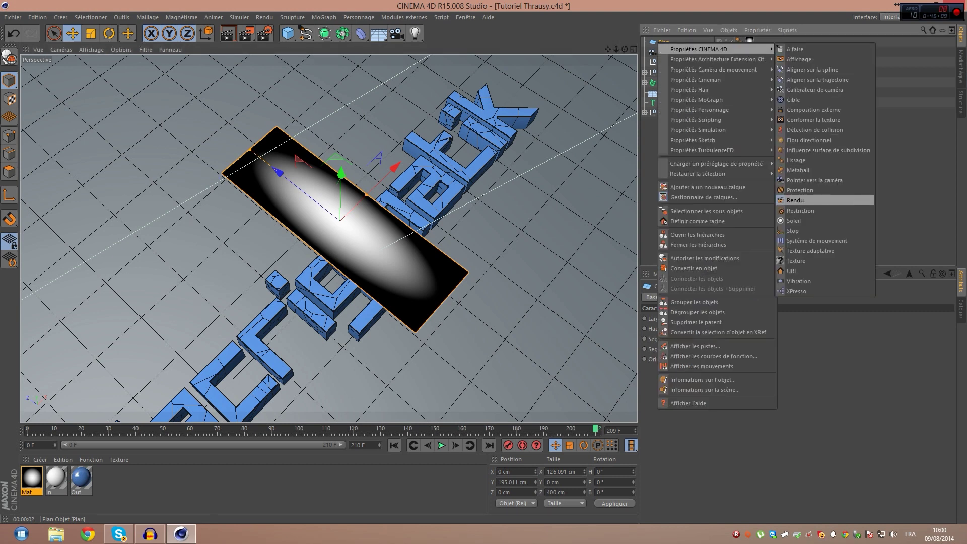
click(801, 200)
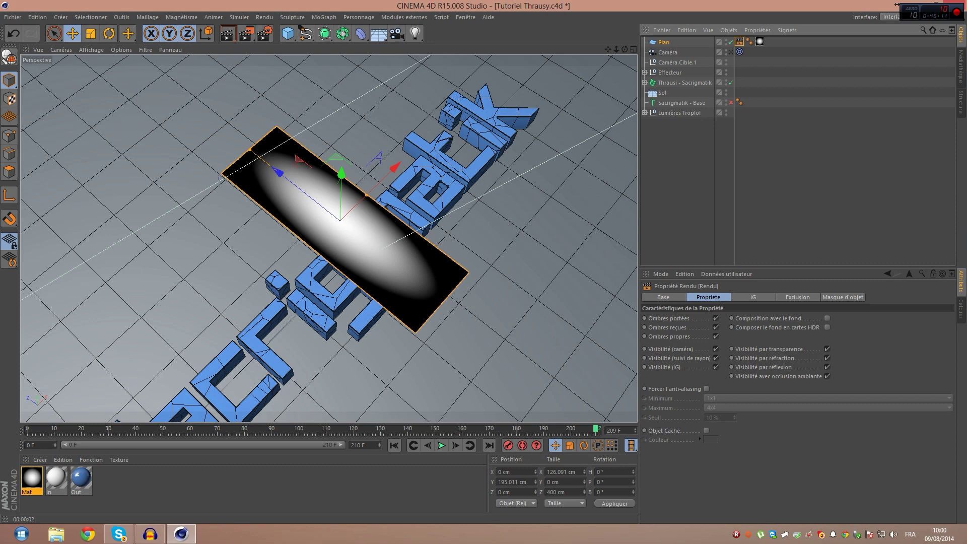
scroll(408, 254, down, 2)
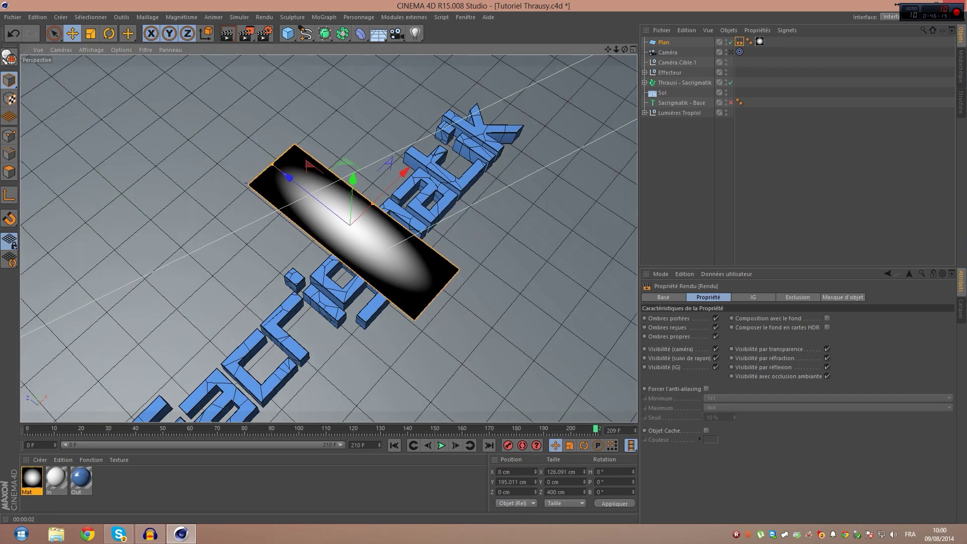
click(716, 349)
Render a slightly closer perspective view of the text with the plane hidden from the camera.
alt+drag(342, 254, 359, 262)
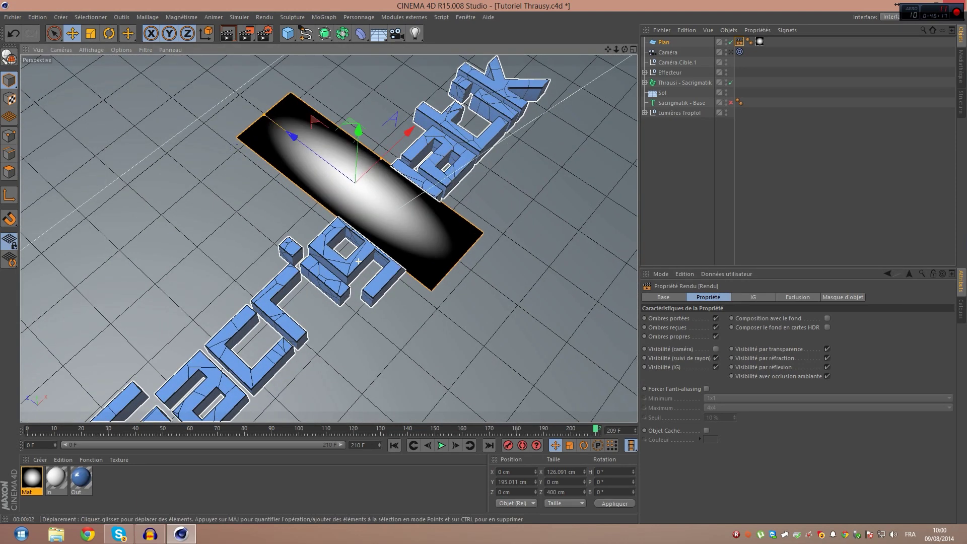
scroll(358, 261, up, 1)
key(ctrl+r)
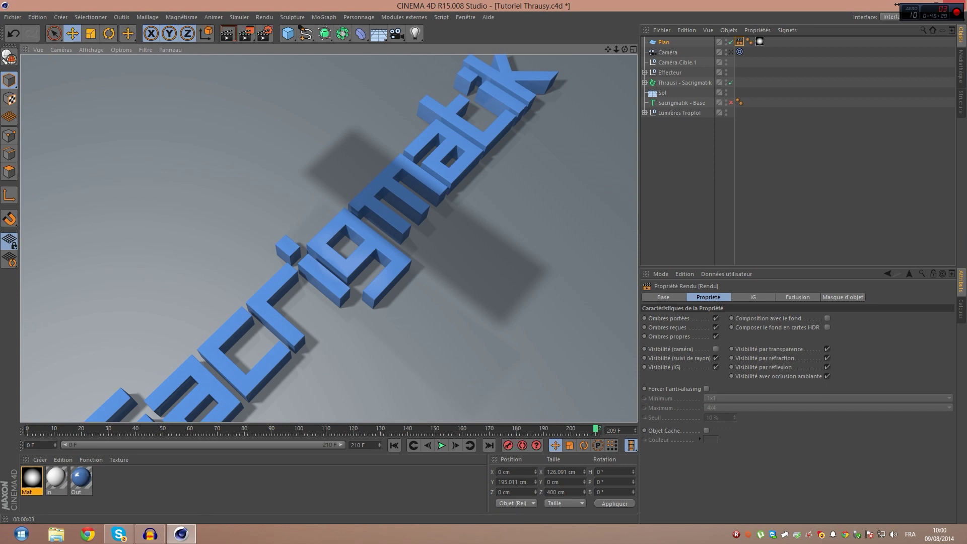
Turn off Visibilité (IG), Ombres portées, Ombres reçues and Ombres propres in the plane's Rendu tag, and render the view.
click(679, 358)
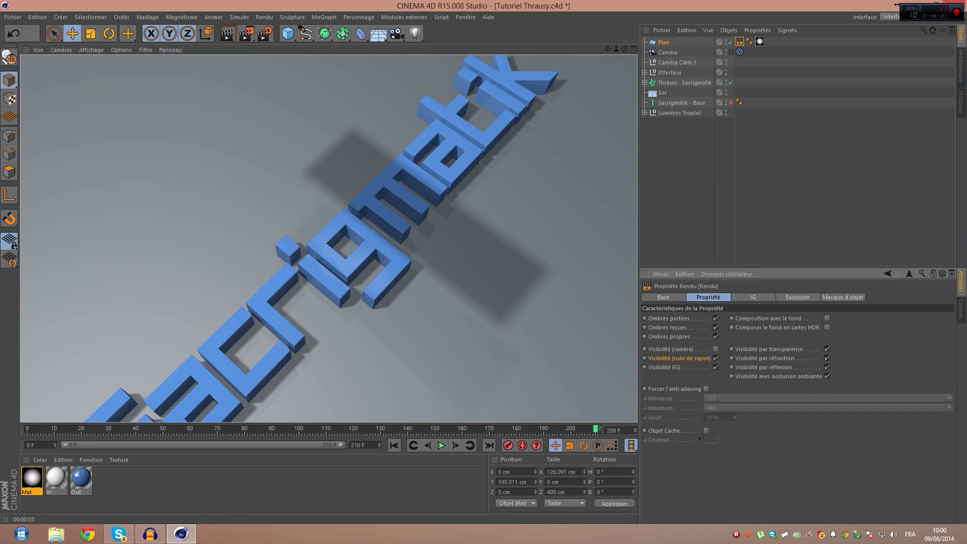
click(716, 367)
click(227, 33)
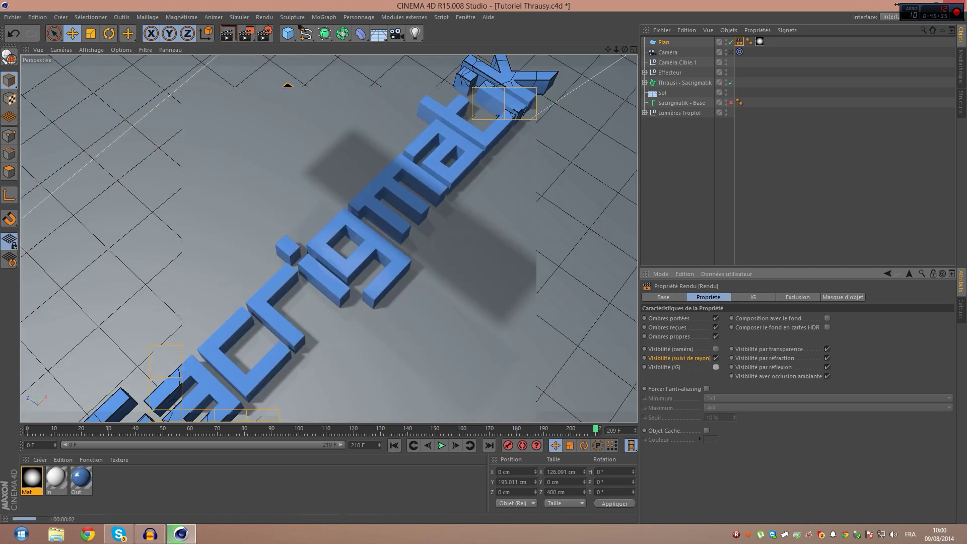
click(716, 336)
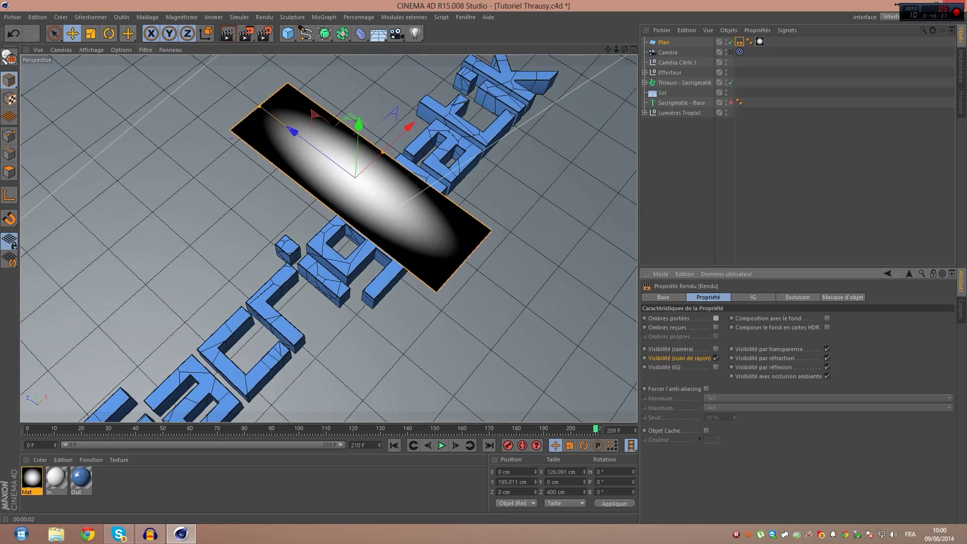
key(ctrl+r)
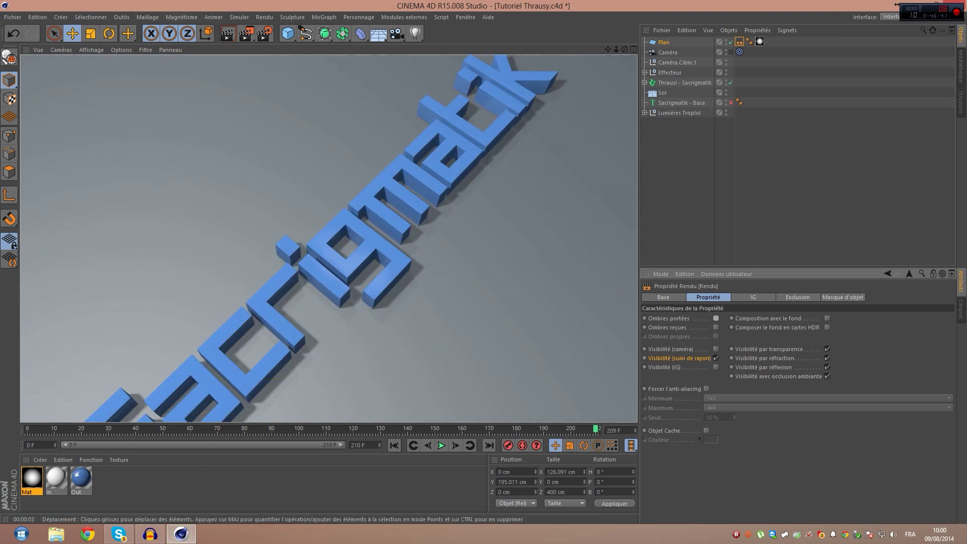
Lower the plane closer to the text, to about Y 79 cm, and start a render of the view.
scroll(407, 255, down, 3)
drag(372, 143, 369, 177)
click(228, 33)
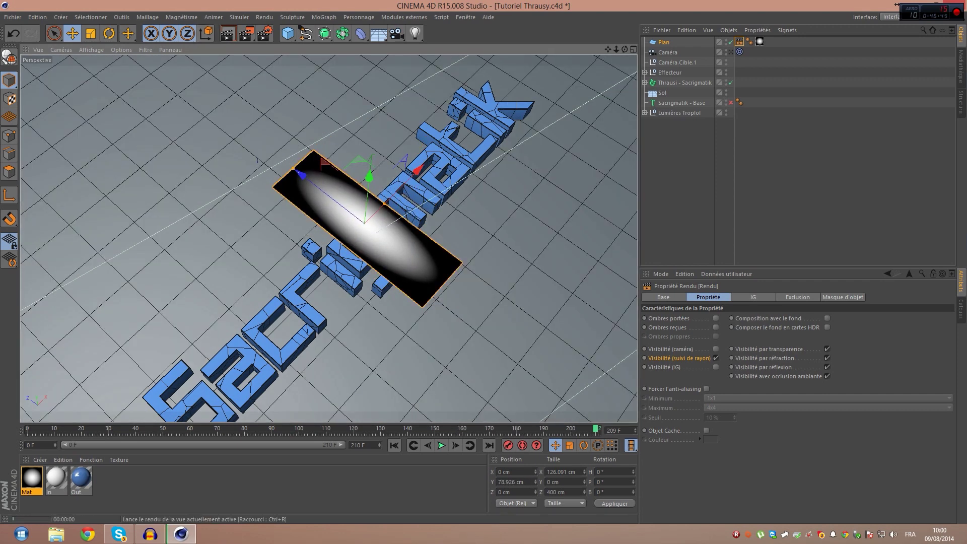
Look through the scene camera again and render its view of the full text.
alt+drag(407, 237, 302, 242)
click(731, 52)
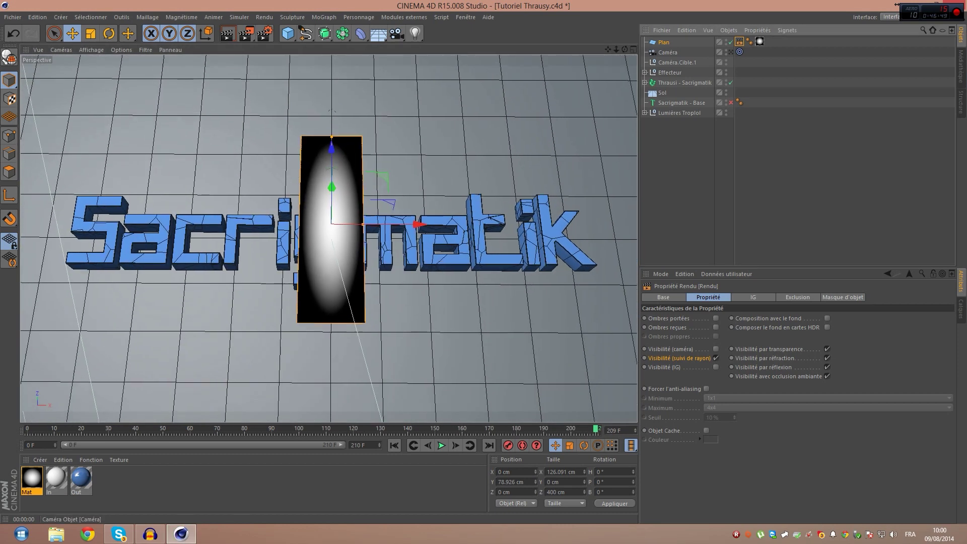
click(228, 34)
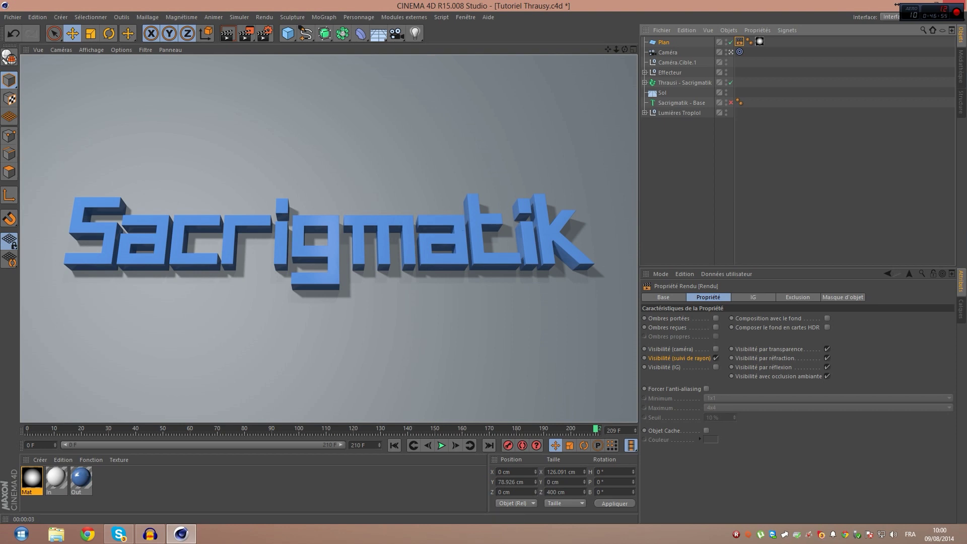
Try a new plain white material with only Luminescence enabled on the plane and render the camera view.
double_click(151, 484)
double_click(32, 477)
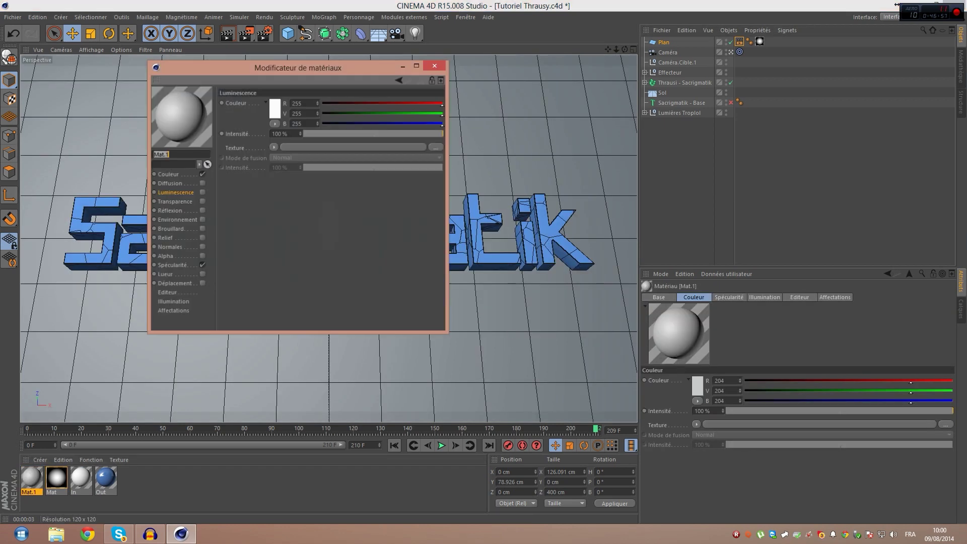
click(202, 193)
click(202, 175)
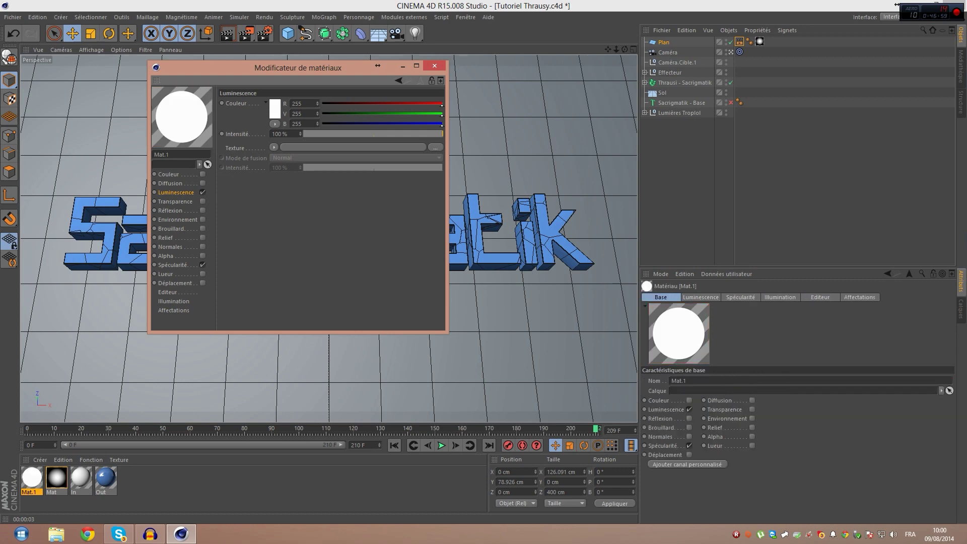
click(203, 265)
click(434, 65)
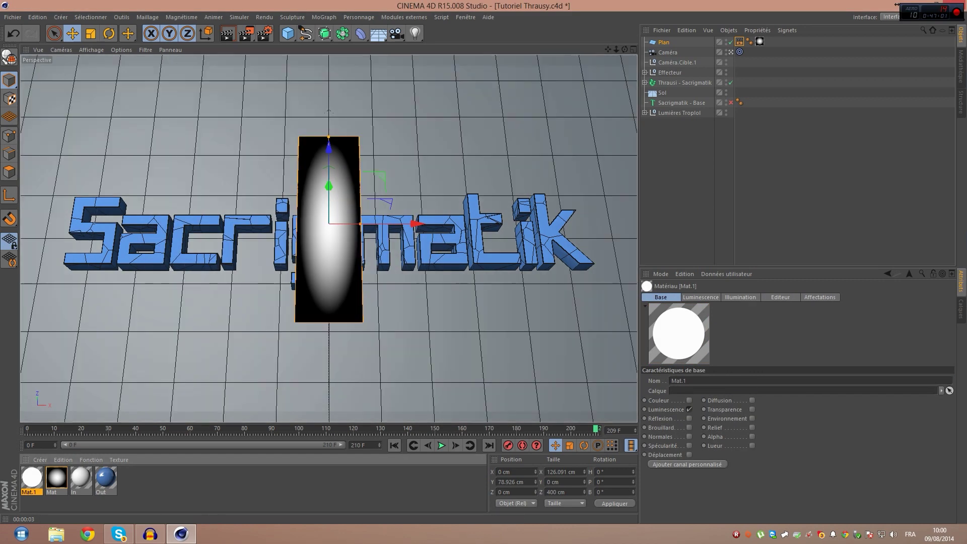
drag(32, 477, 328, 262)
click(228, 33)
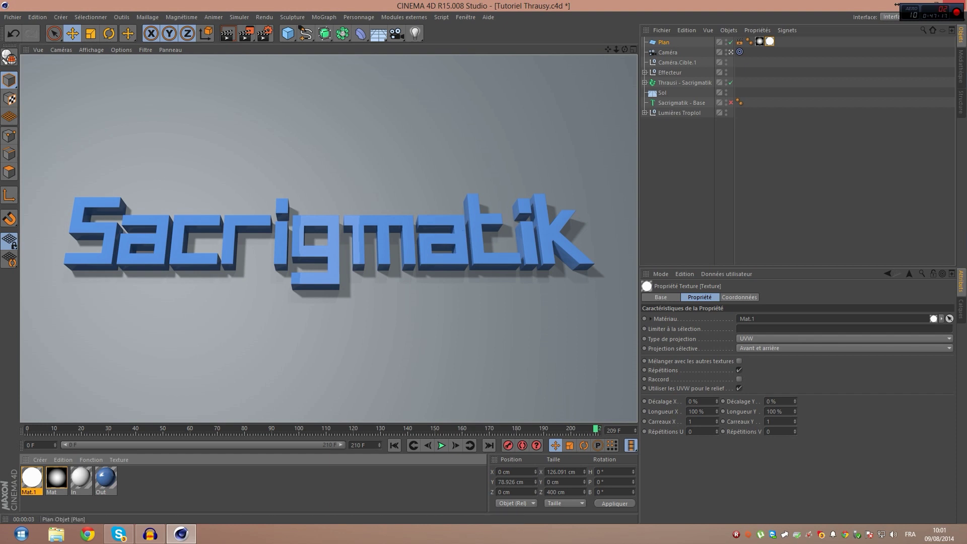
Remove the plain white luminous material from the plane and delete it from the scene.
click(770, 42)
key(Delete)
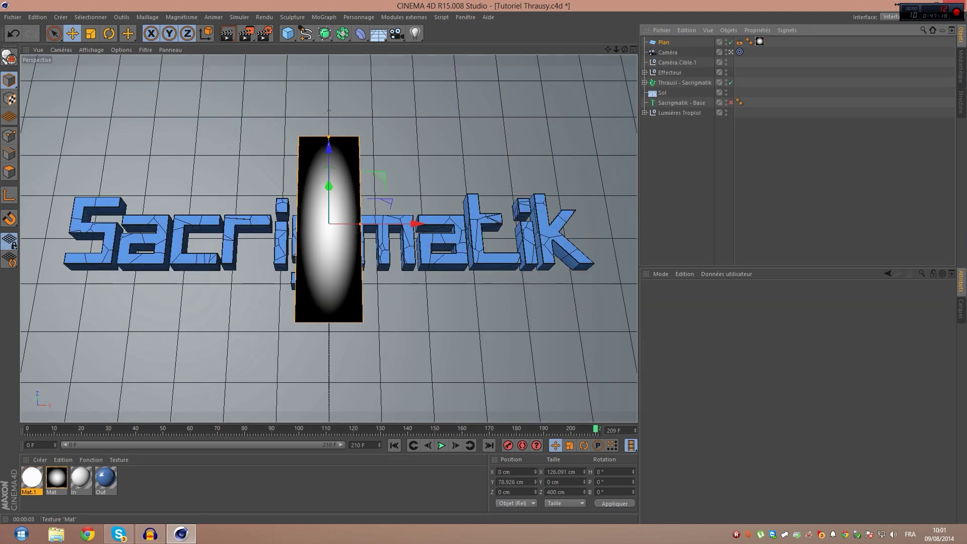
click(759, 42)
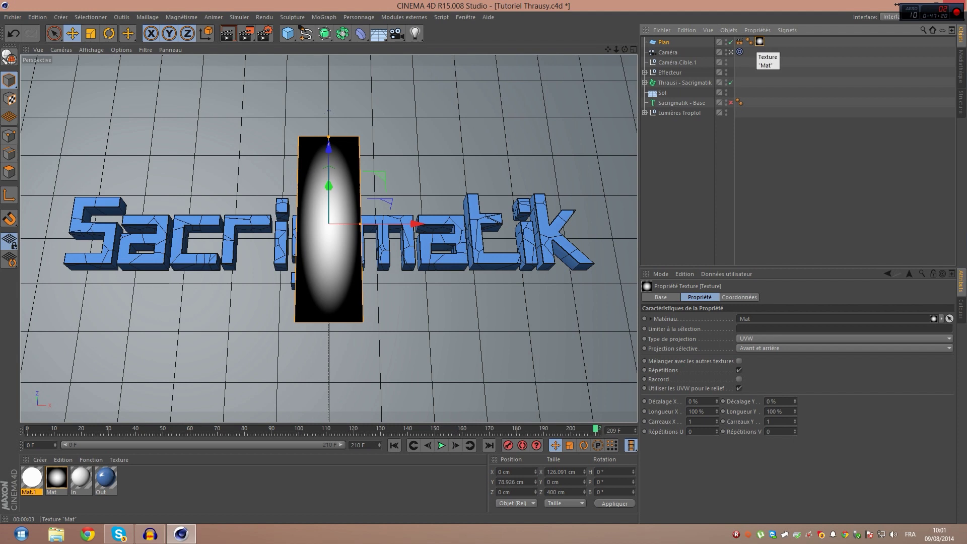
click(56, 478)
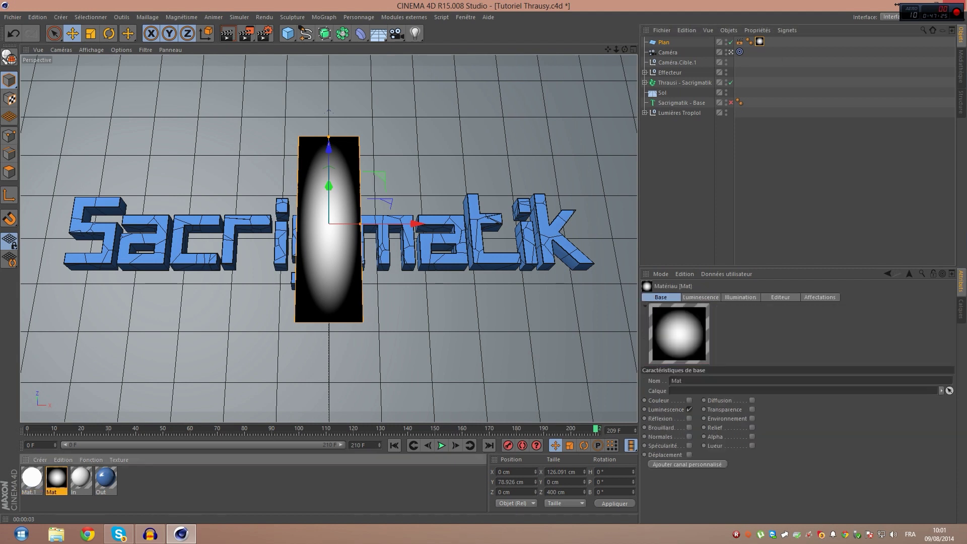
click(31, 478)
key(Delete)
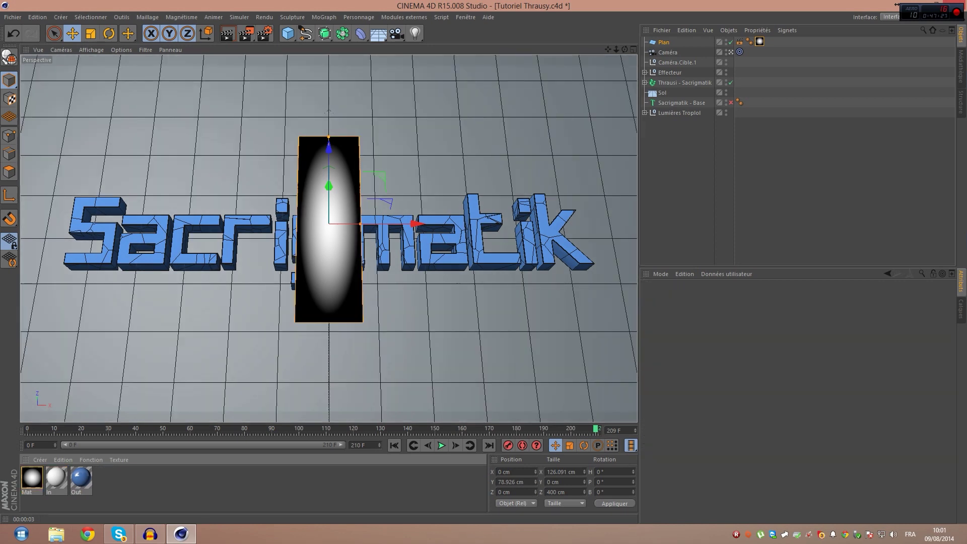
Widen the plane to about 1144 cm and shift it over the text to about X 139 cm and Z 113 cm.
click(360, 223)
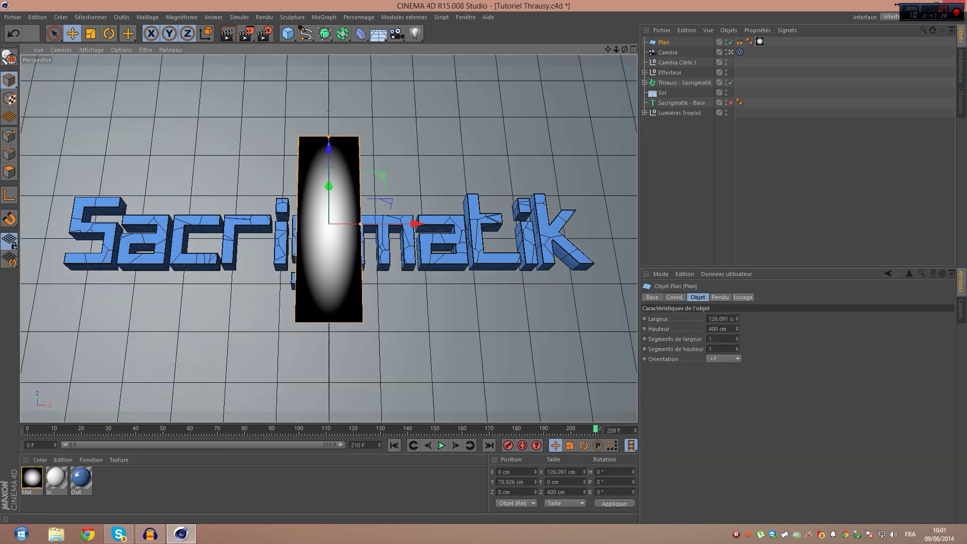
drag(360, 224, 615, 224)
click(731, 52)
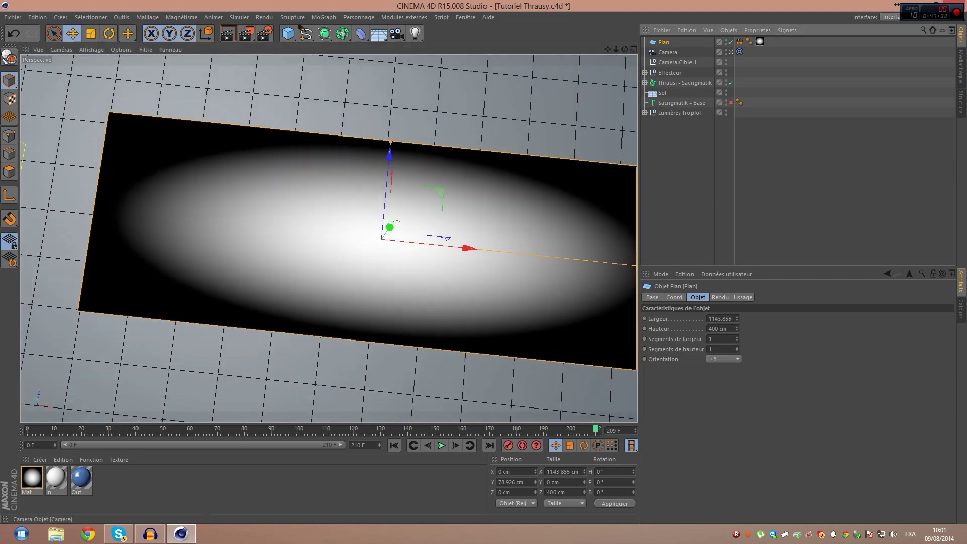
alt+drag(328, 238, 265, 169)
scroll(445, 212, up, 4)
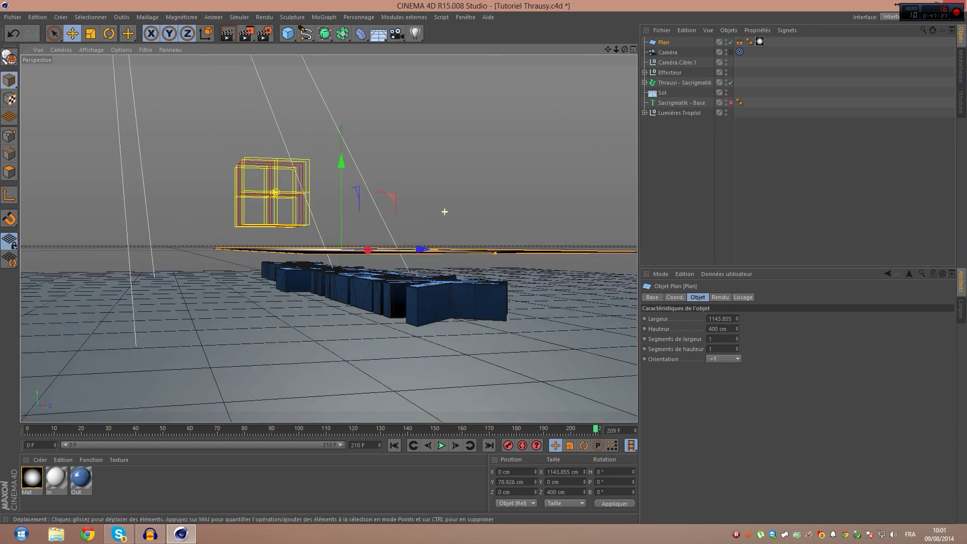
drag(420, 249, 461, 290)
drag(463, 200, 477, 198)
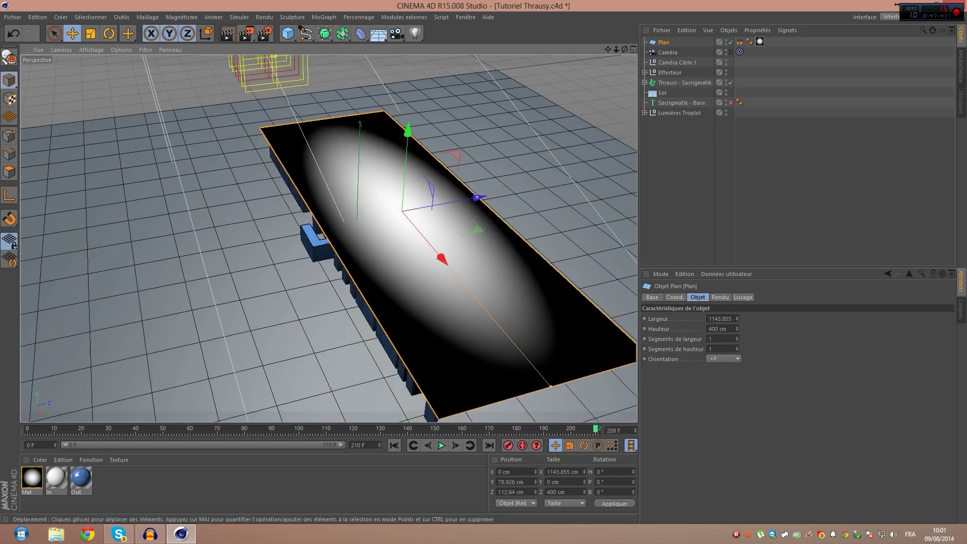
drag(445, 252, 515, 359)
key(ctrl+z)
drag(441, 258, 472, 297)
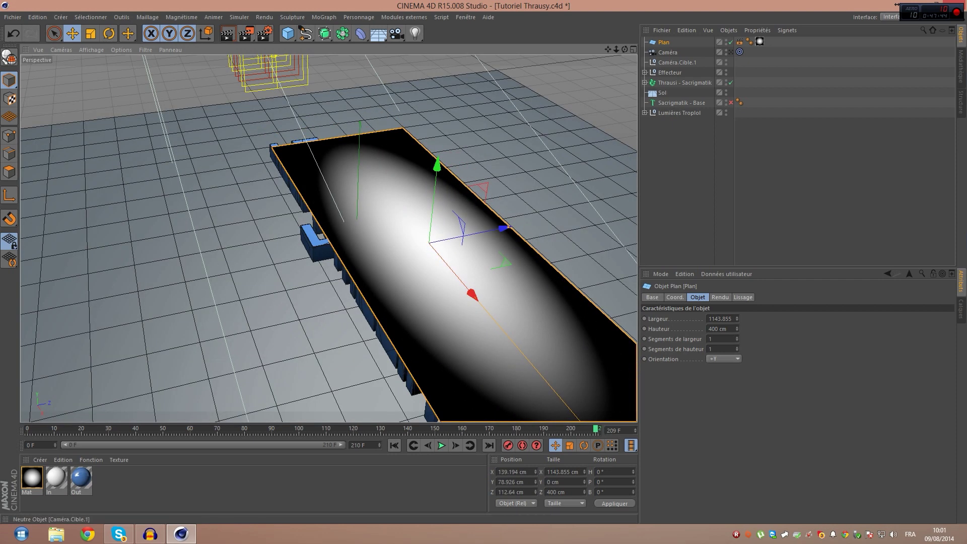
Render the text through the scene camera and return to the free perspective view of the plane.
click(731, 53)
click(228, 33)
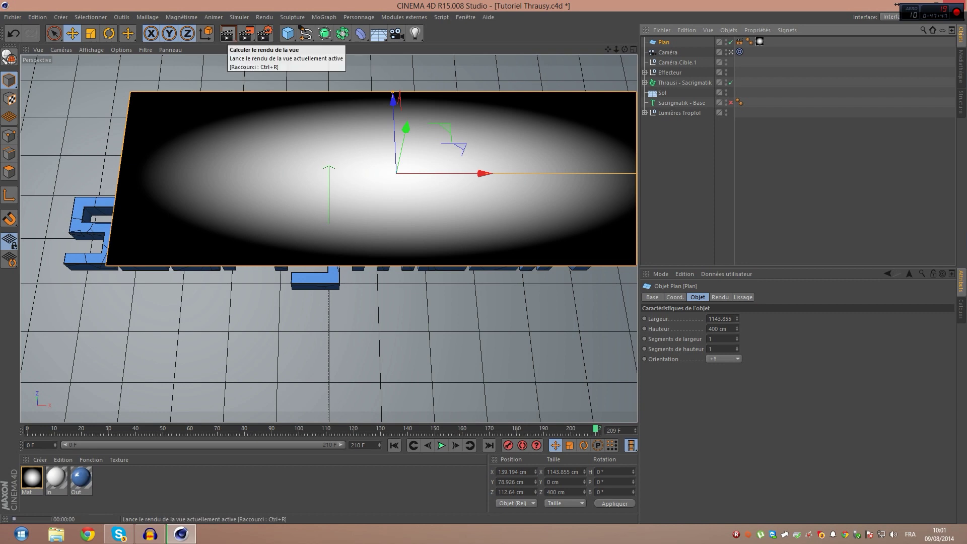
click(227, 34)
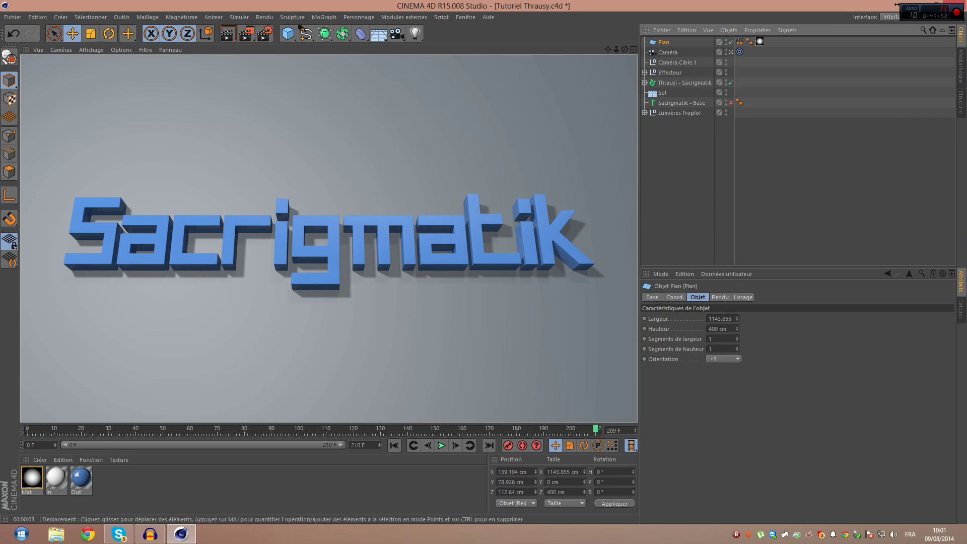
click(731, 52)
alt+drag(433, 242, 343, 217)
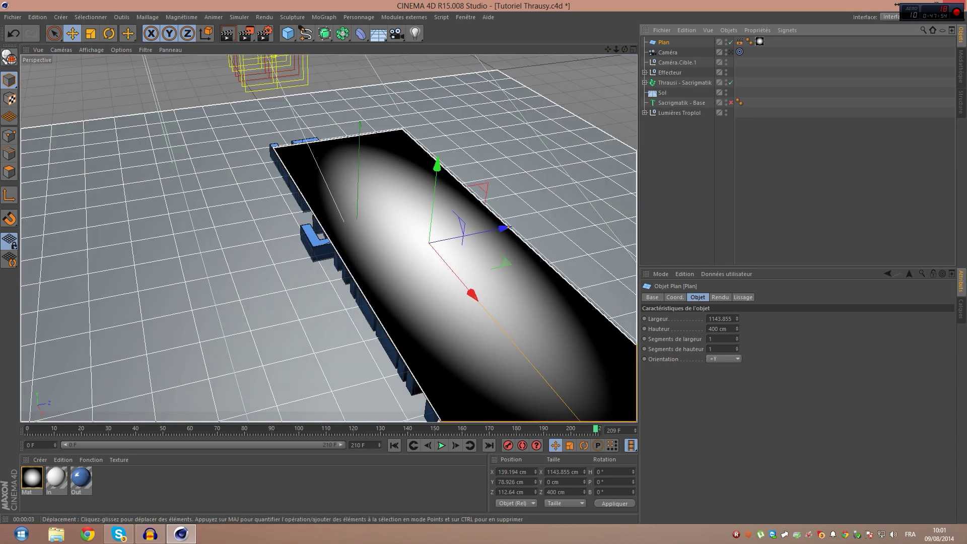
Duplicate the gradient plane and rotate the copy to a heading of -50°.
key(ctrl+c)
key(ctrl+v)
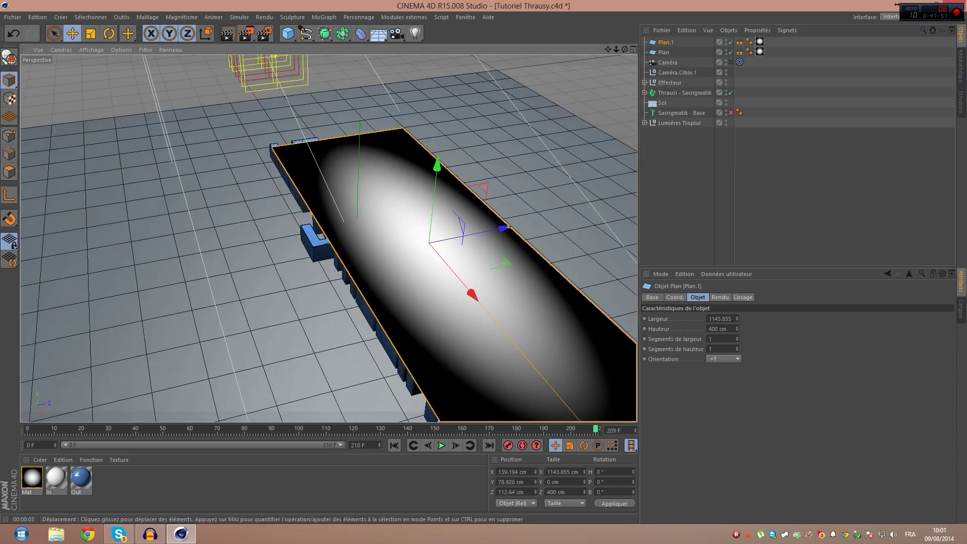
key(r)
shift+drag(469, 268, 423, 275)
key(e)
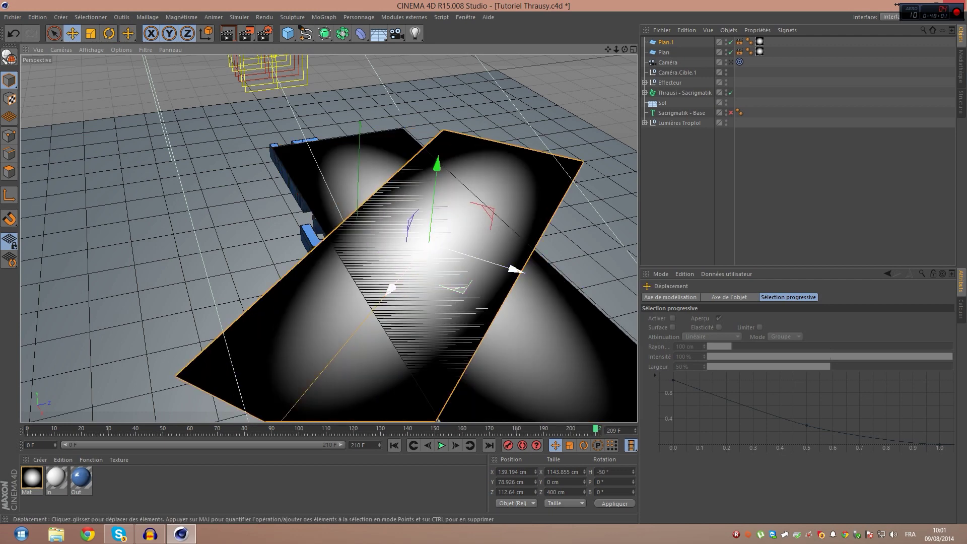
Move the rotated plane copy to about X -449 cm, Y 191 cm and Z 145 cm.
drag(514, 268, 427, 153)
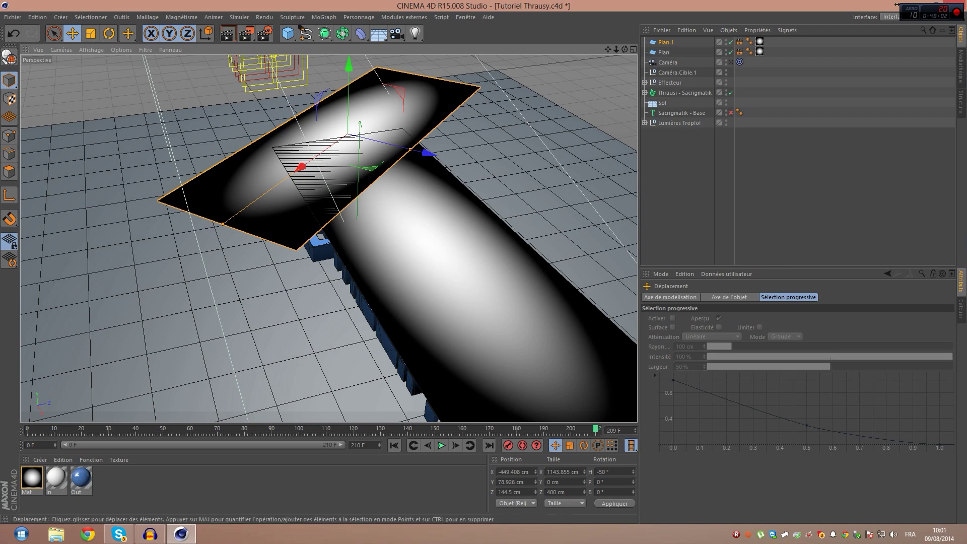
drag(349, 68, 348, 31)
Stretch the original plane above the text to a height of about 666 cm.
drag(625, 49, 693, 23)
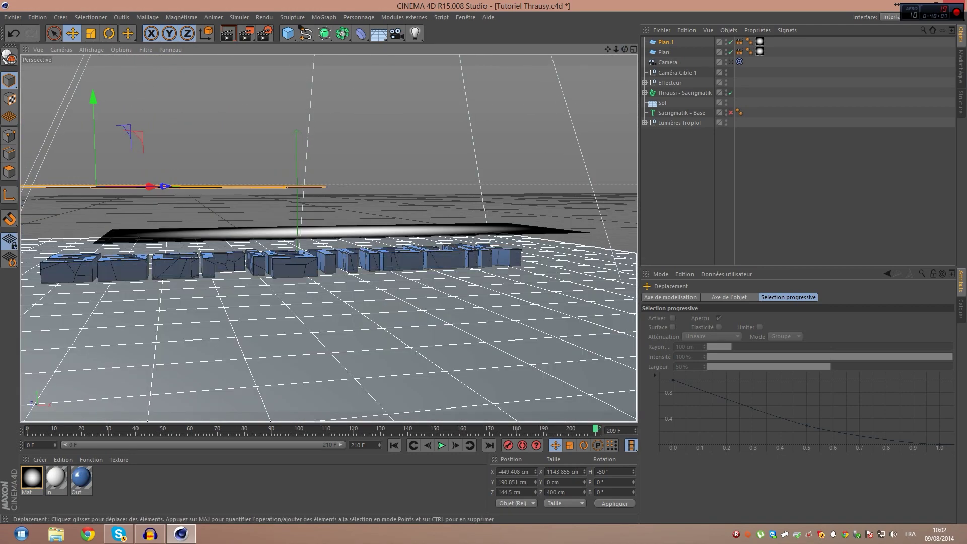
click(363, 233)
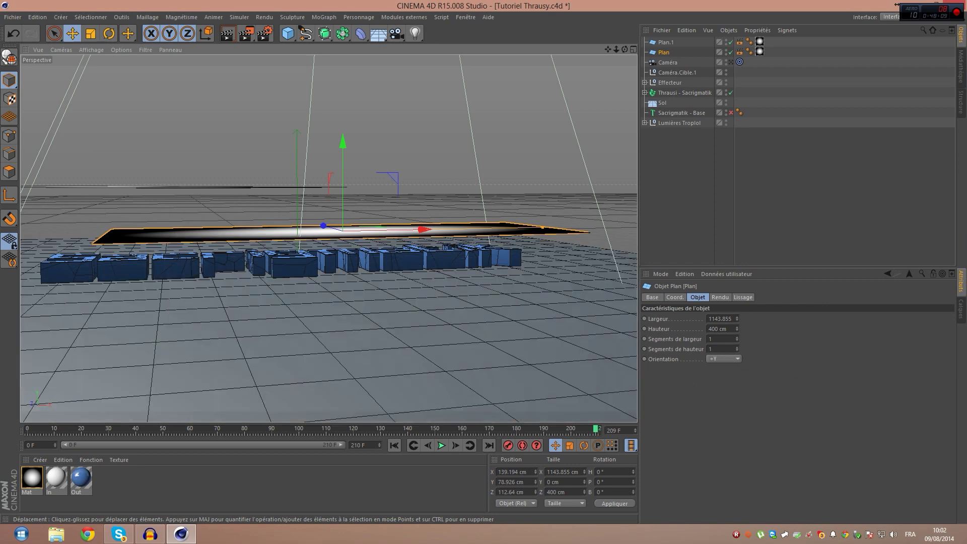
drag(624, 49, 593, 98)
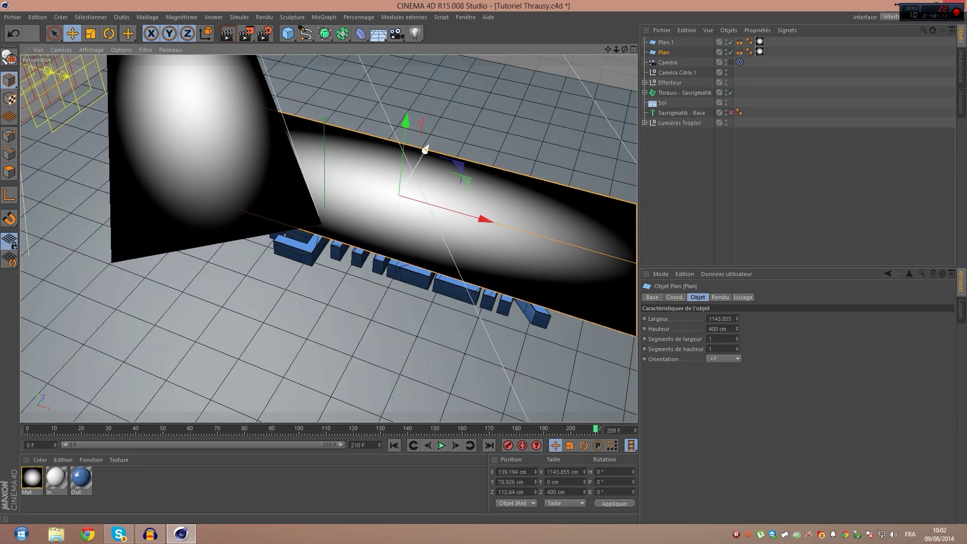
mouse_move(424, 150)
mouse_down()
mouse_move(441, 121)
mouse_move(432, 139)
mouse_up()
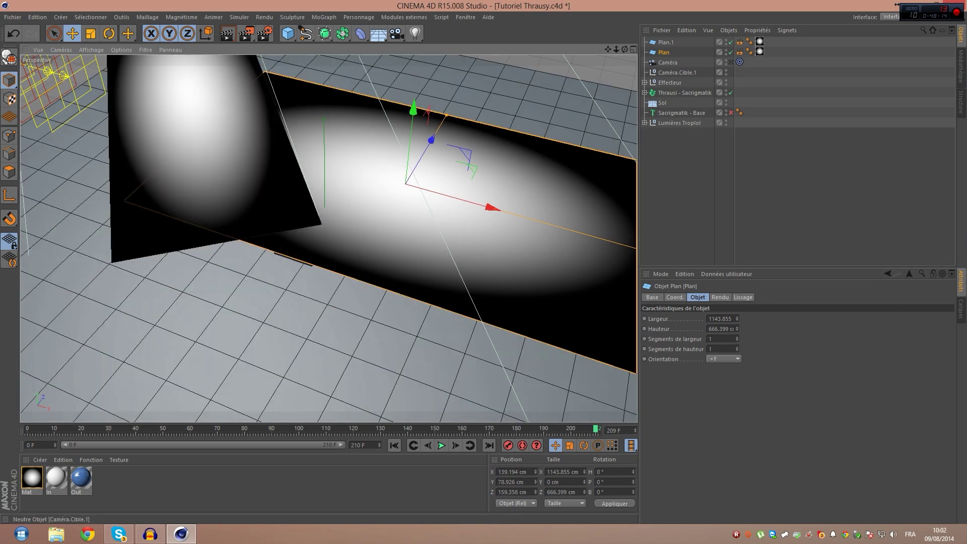
Look through the scene camera and render the view to check the planes' effect on the text.
click(731, 62)
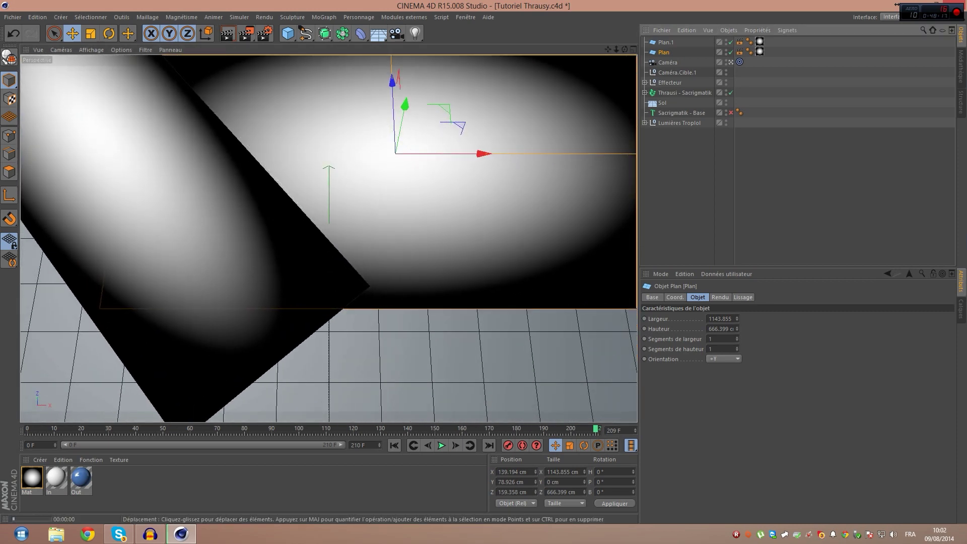
key(alt+r)
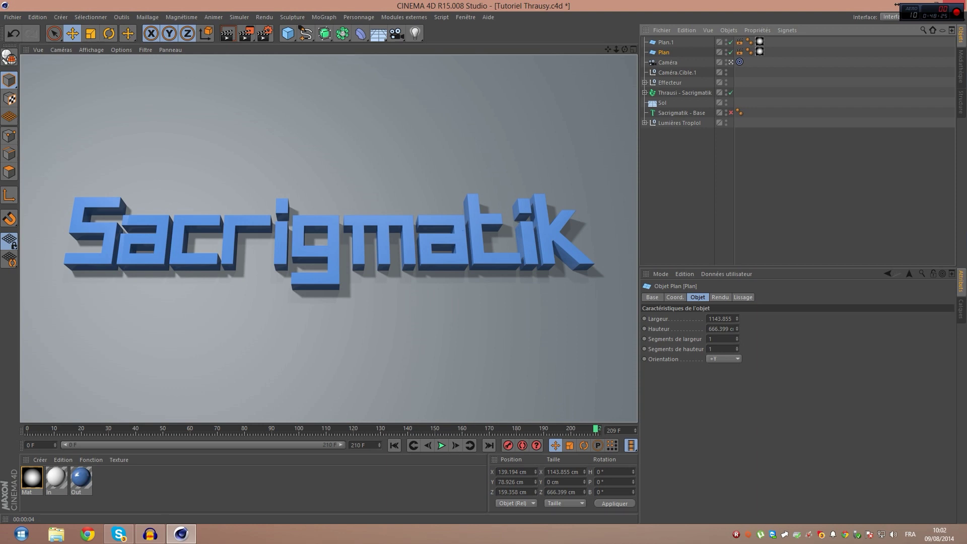
click(242, 242)
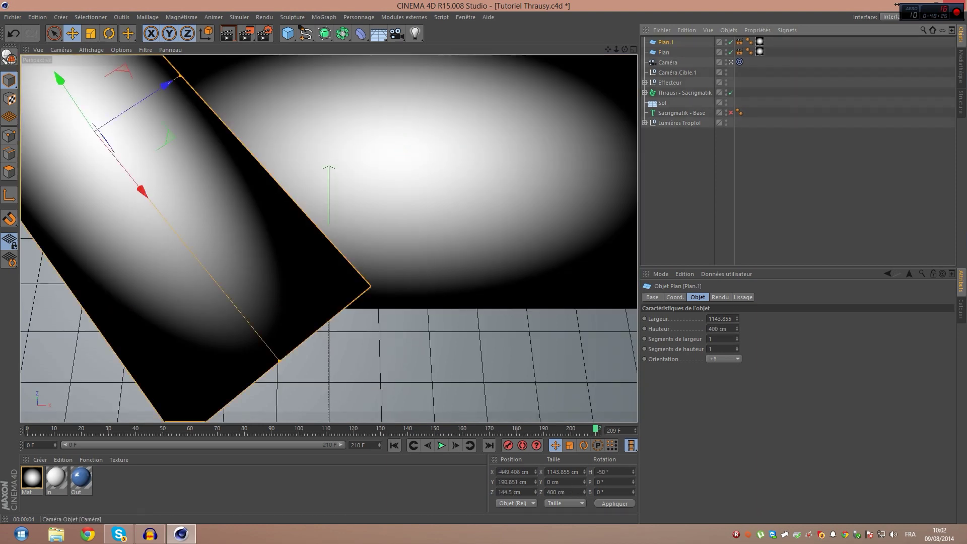
click(664, 53)
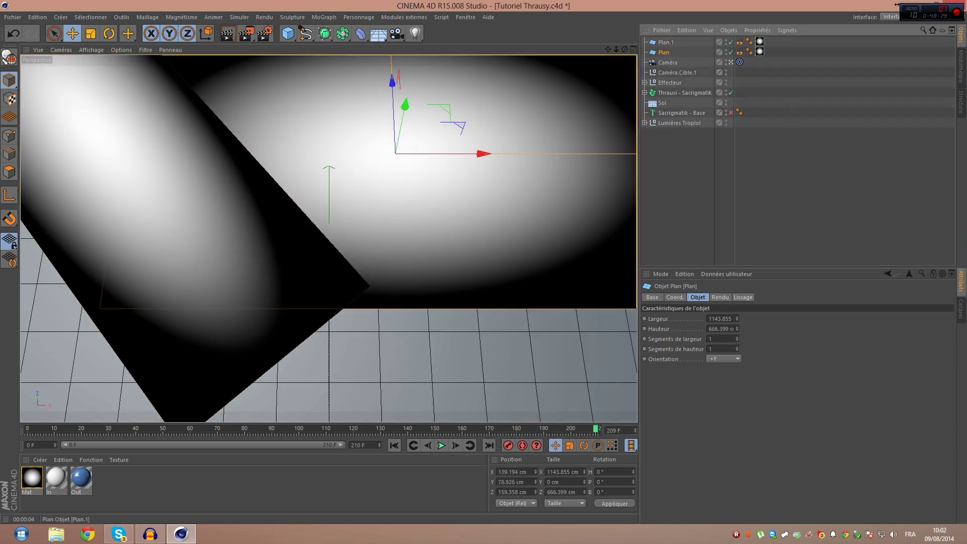
click(228, 33)
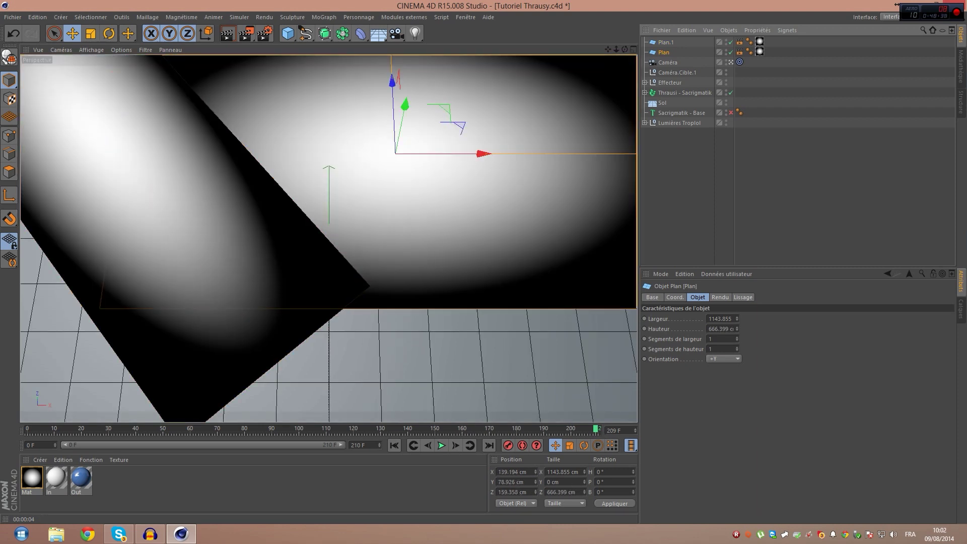
Wrap the Mat material's luminescence gradient in a Calque texture and add a second Dégradé layer above it.
double_click(31, 477)
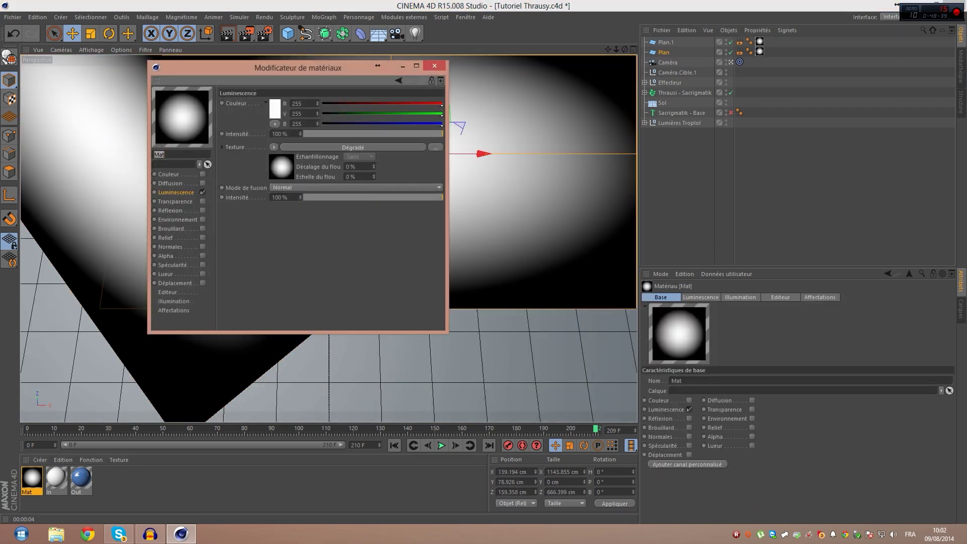
click(274, 147)
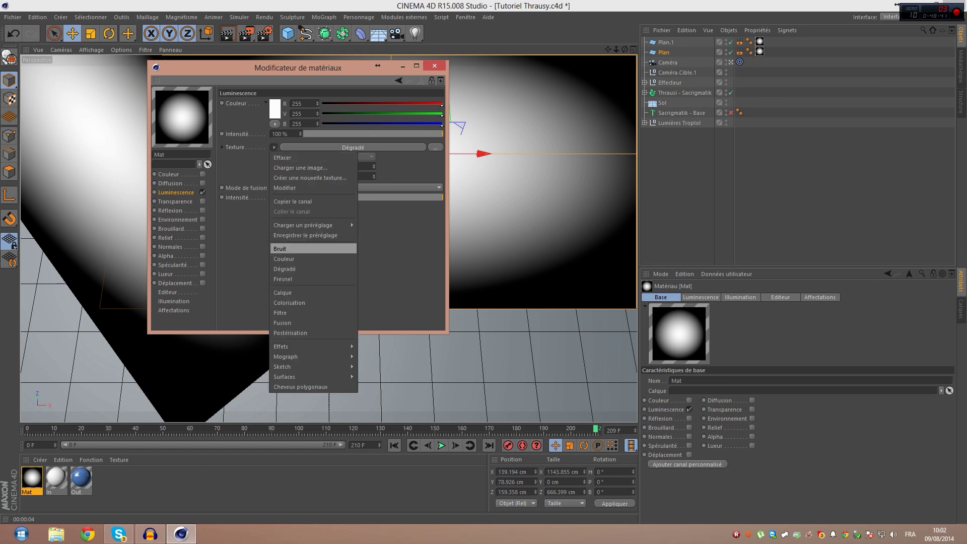
click(308, 292)
click(352, 147)
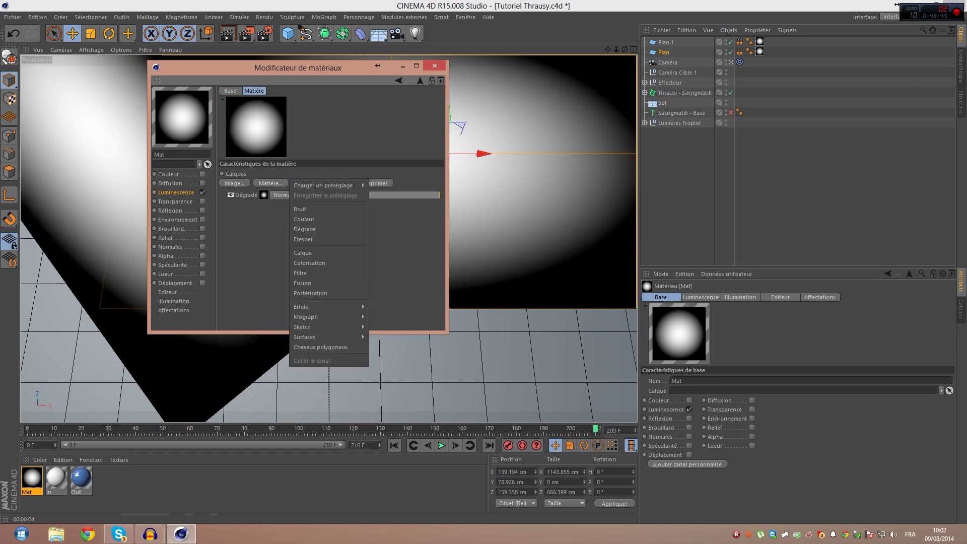
click(286, 183)
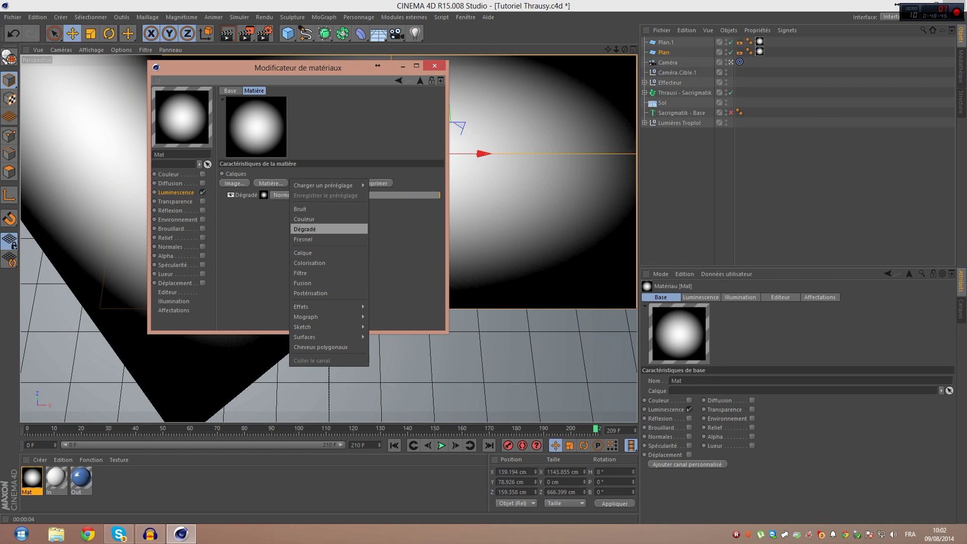
click(305, 229)
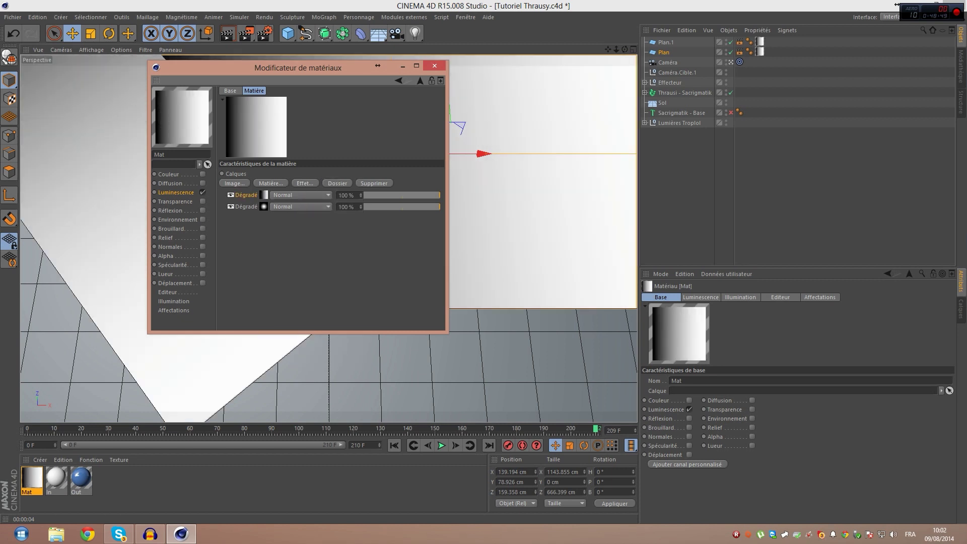
Shape the new layer's gradient into a narrow white band between two black knots.
click(263, 195)
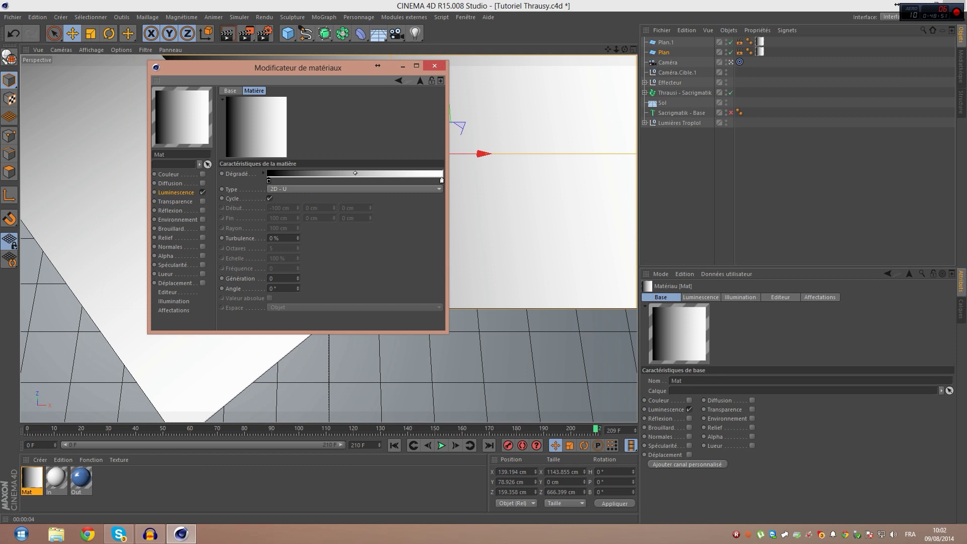
drag(268, 180, 308, 180)
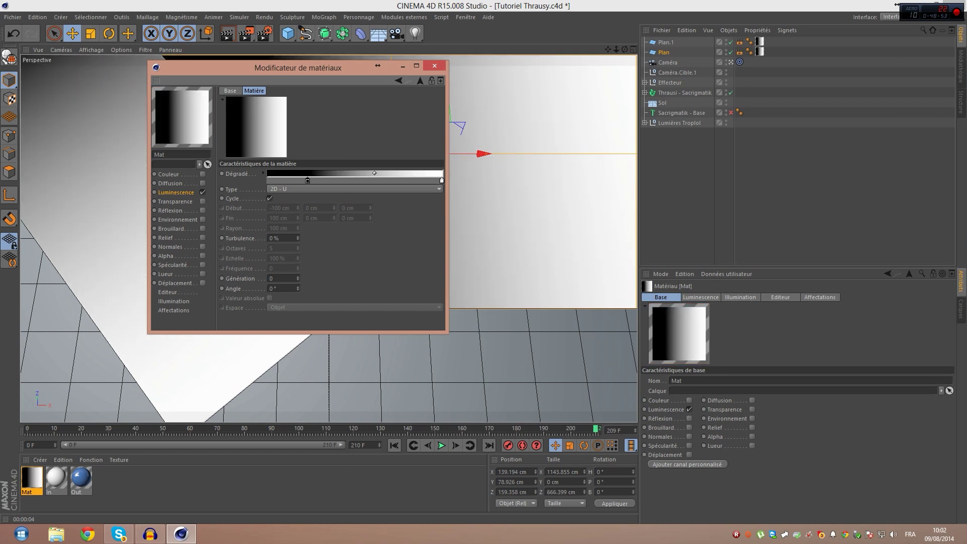
drag(441, 180, 340, 180)
click(361, 181)
double_click(361, 180)
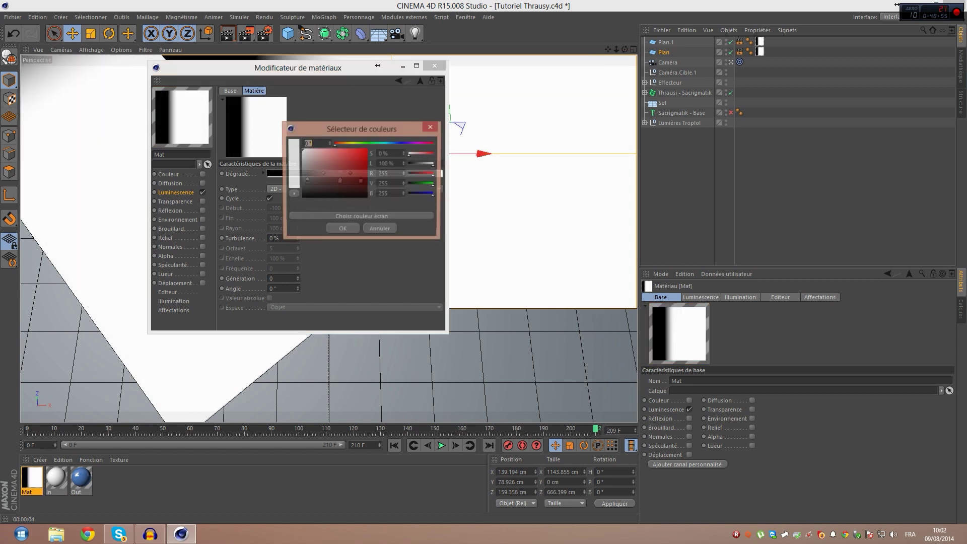
click(348, 197)
click(342, 228)
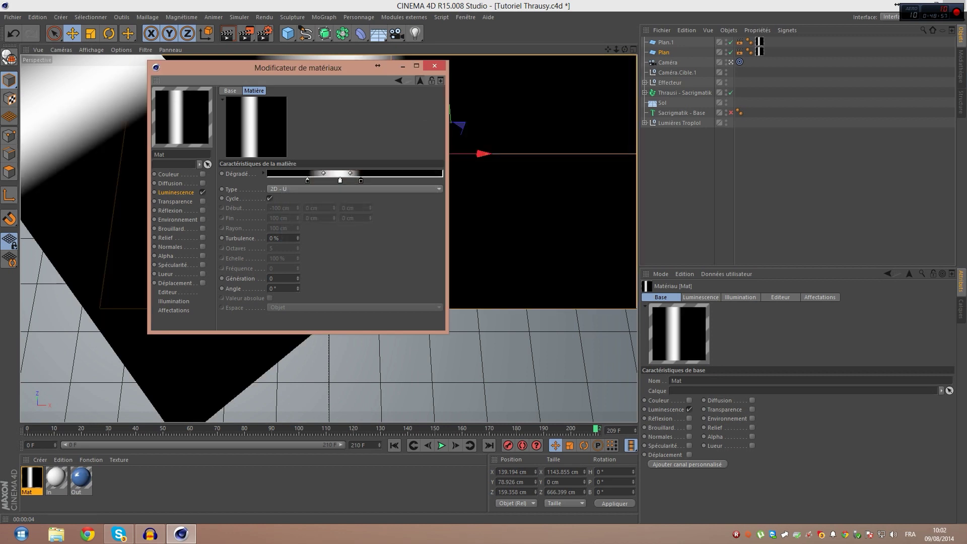
Set the new gradient layer's blend mode to Produit.
click(420, 80)
click(301, 195)
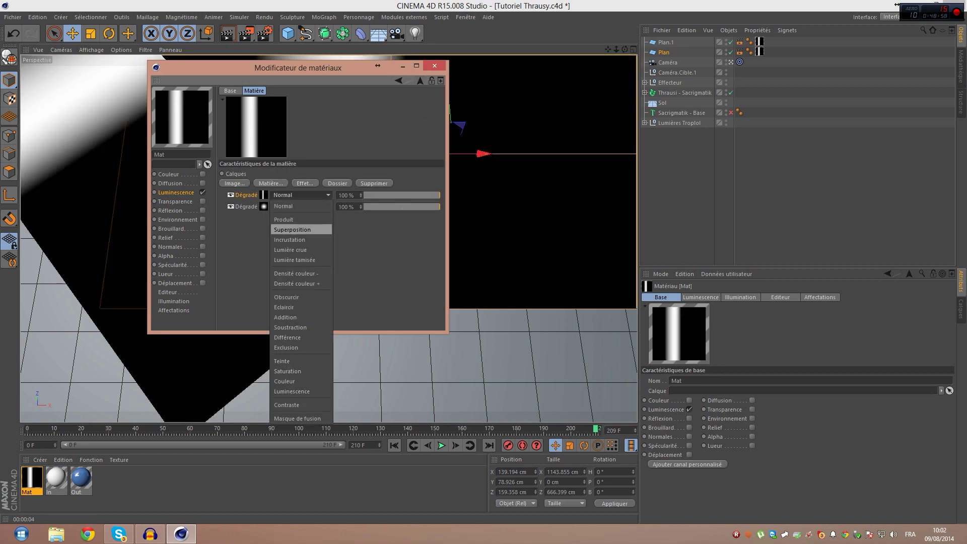
click(283, 220)
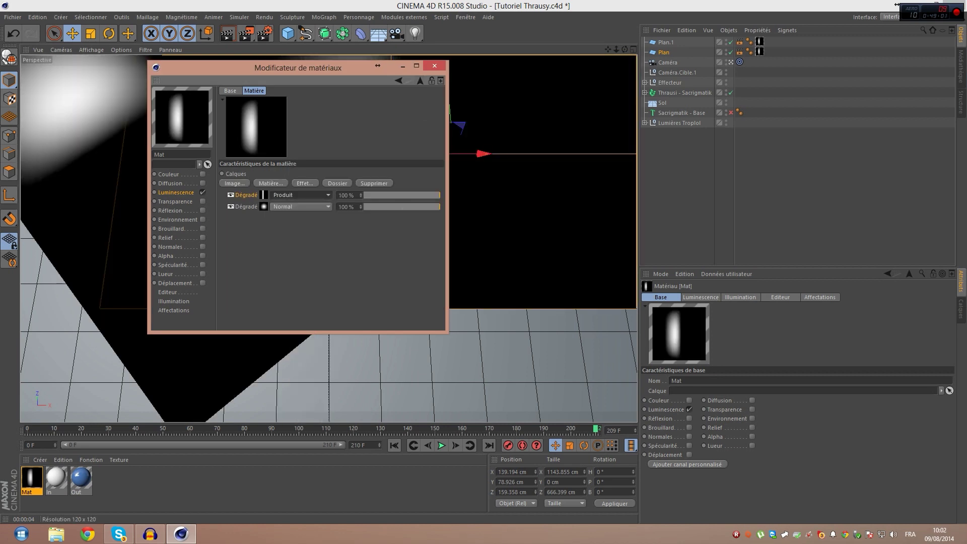
Reopen the upper layer's gradient and invert its knots.
click(264, 195)
right_click(383, 181)
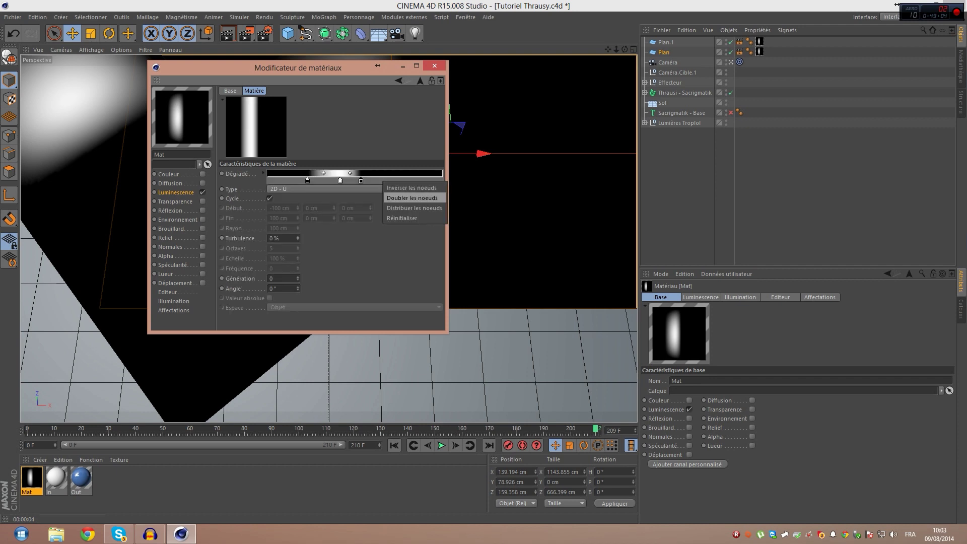
click(412, 197)
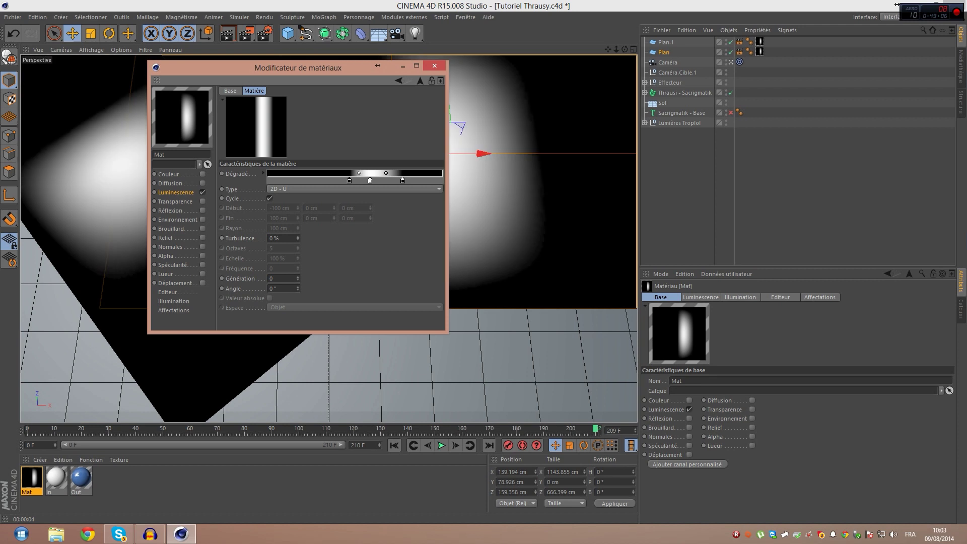
Recolour the upper gradient's outer knots white and its middle knot black, and close the material editor.
double_click(350, 180)
mouse_move(398, 164)
mouse_down()
mouse_move(424, 164)
mouse_move(409, 164)
mouse_up()
key(Return)
double_click(369, 180)
key(Return)
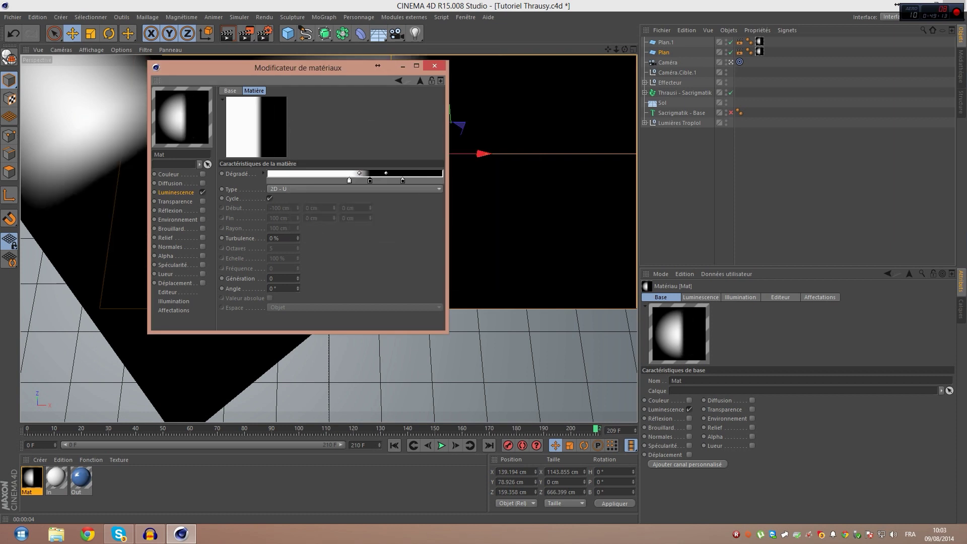
double_click(402, 180)
click(345, 150)
key(Return)
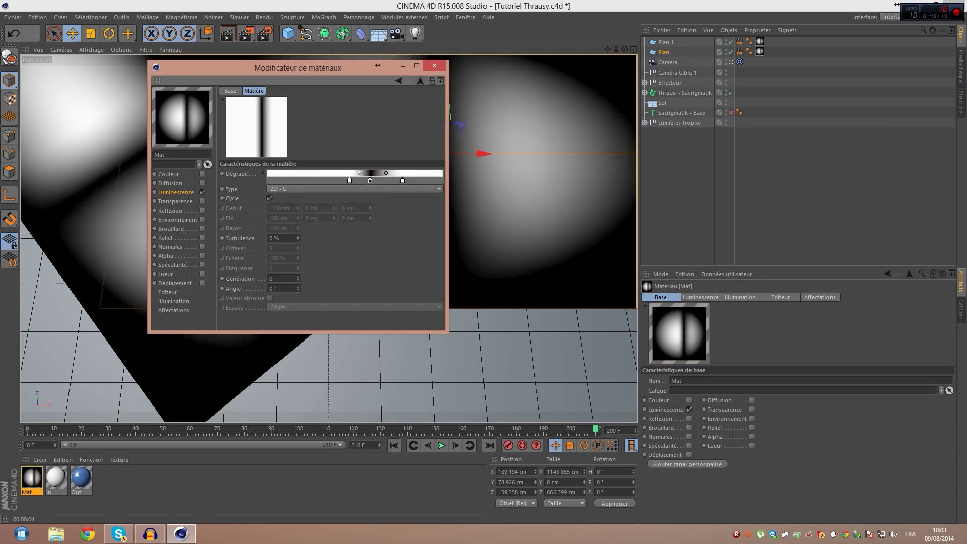
click(420, 80)
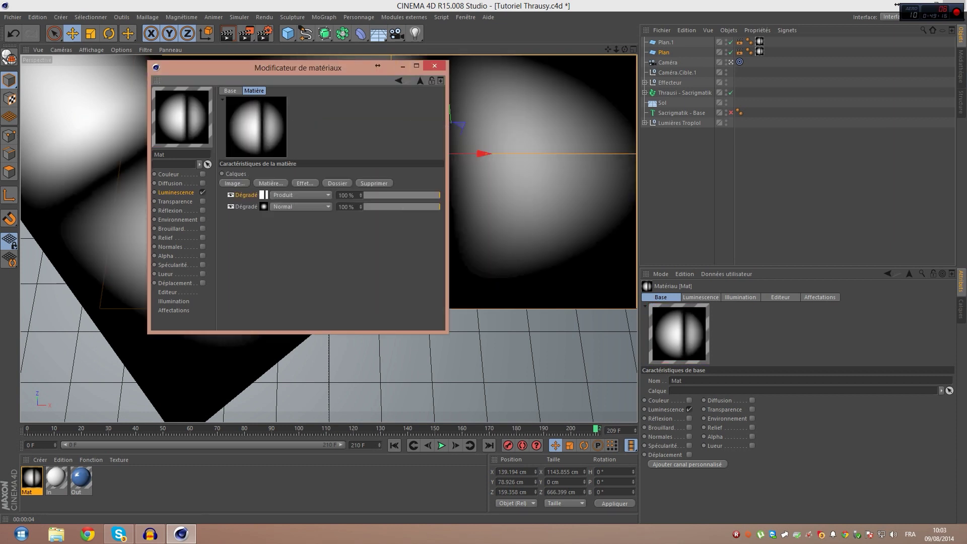
click(434, 66)
Render the camera view and review the reflection settings of the Out material.
key(ctrl+r)
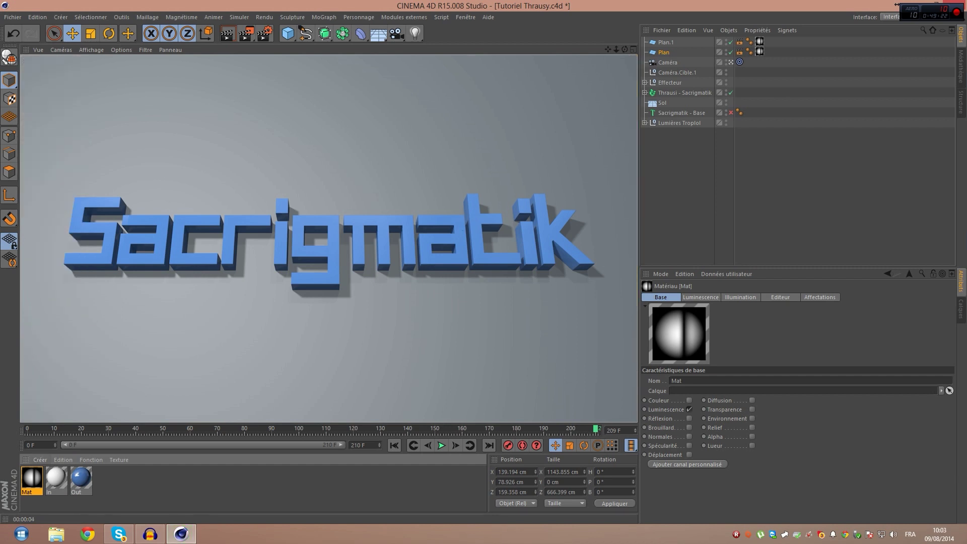
double_click(81, 479)
drag(245, 70, 661, 161)
click(445, 264)
click(227, 33)
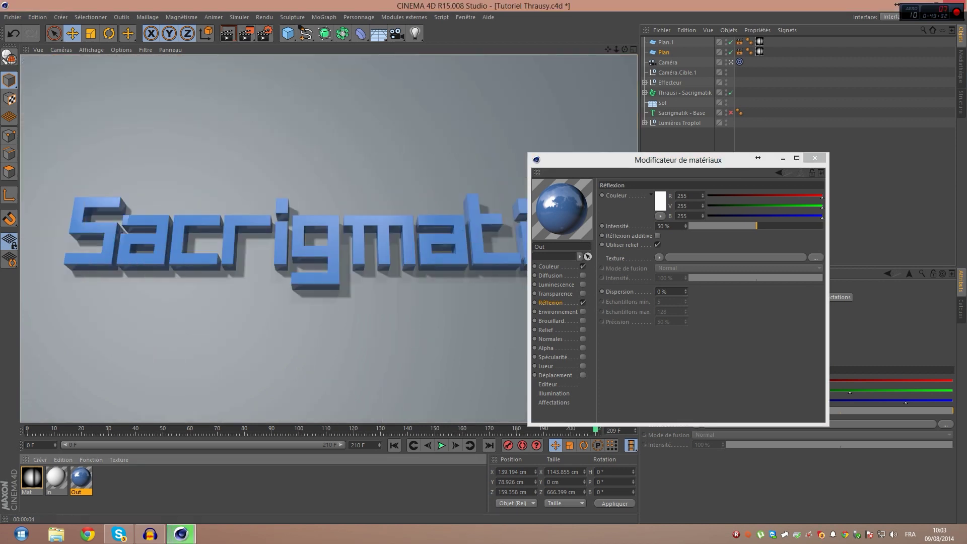
drag(610, 161, 740, 177)
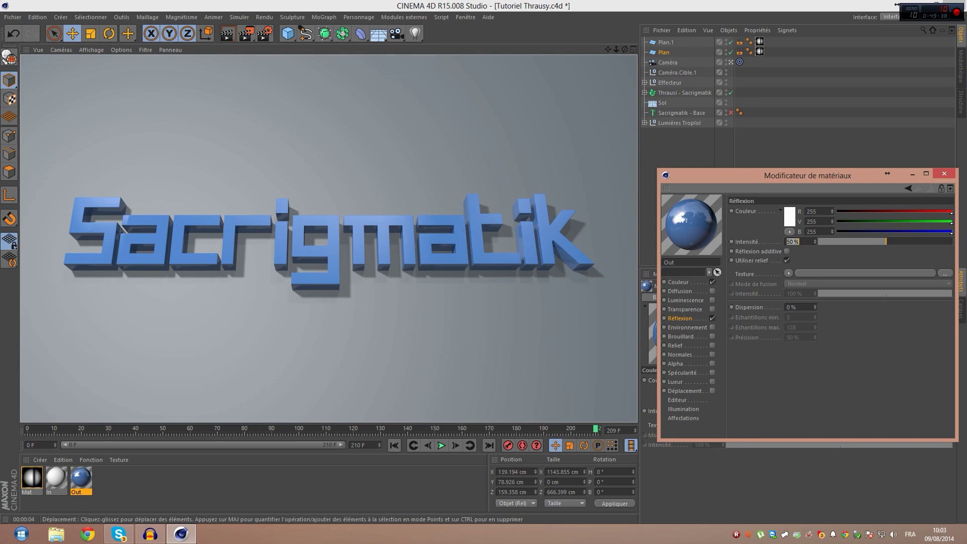
click(945, 174)
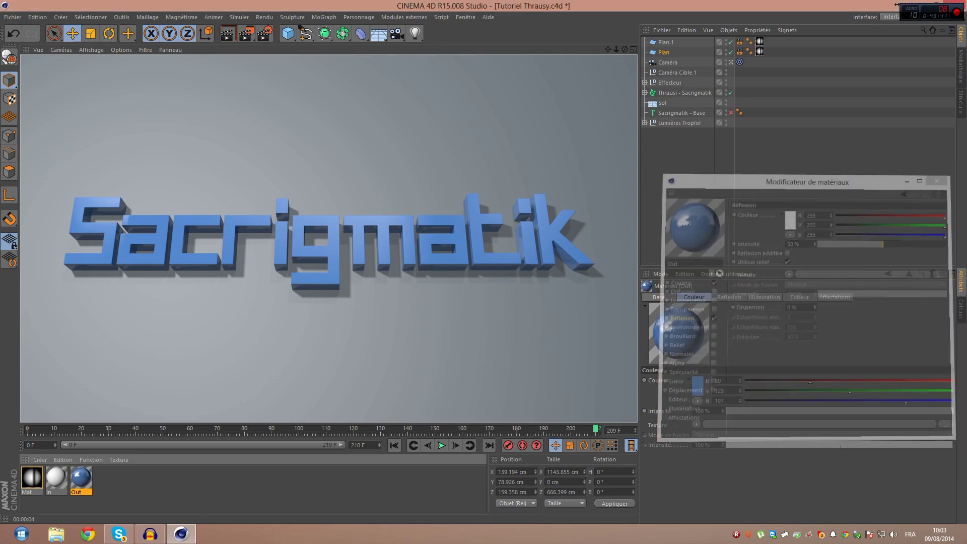
Open the Mat material and enable its Alpha channel.
double_click(31, 477)
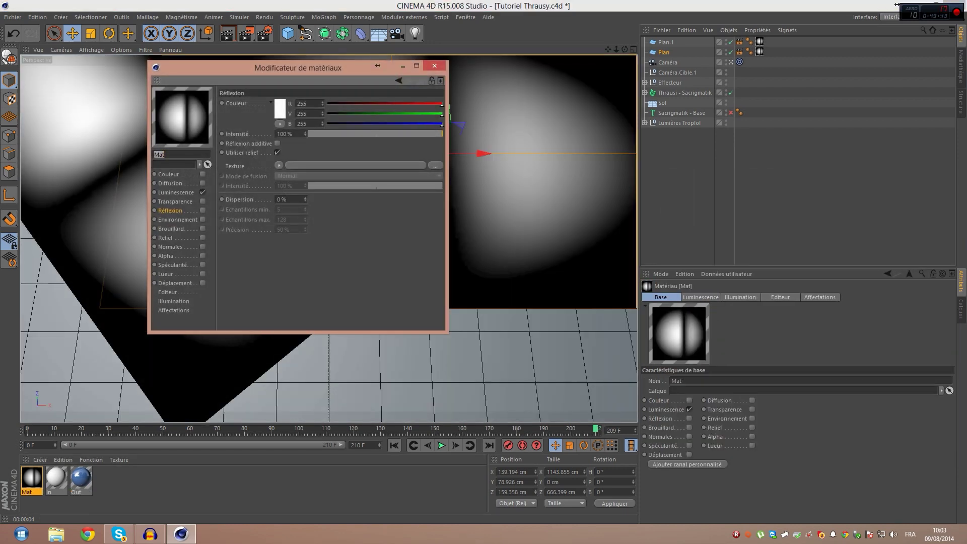
click(165, 256)
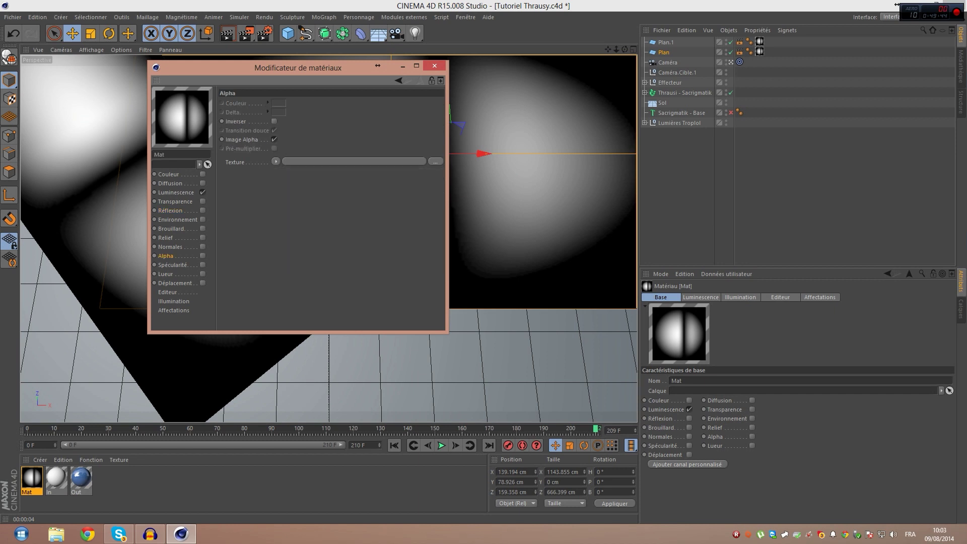
click(202, 256)
click(276, 161)
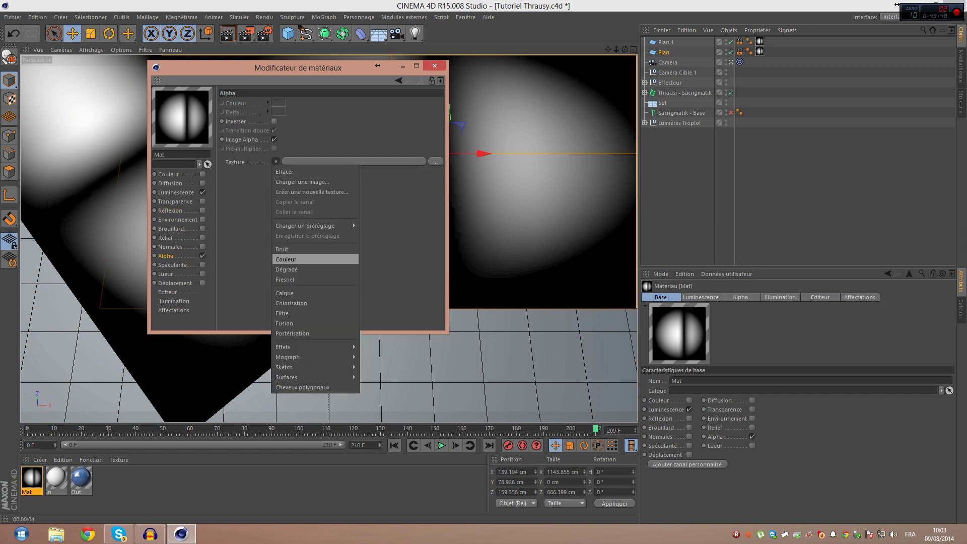
Copy the layered texture from Mat's Luminescence channel and paste it as the Alpha channel's texture.
click(176, 193)
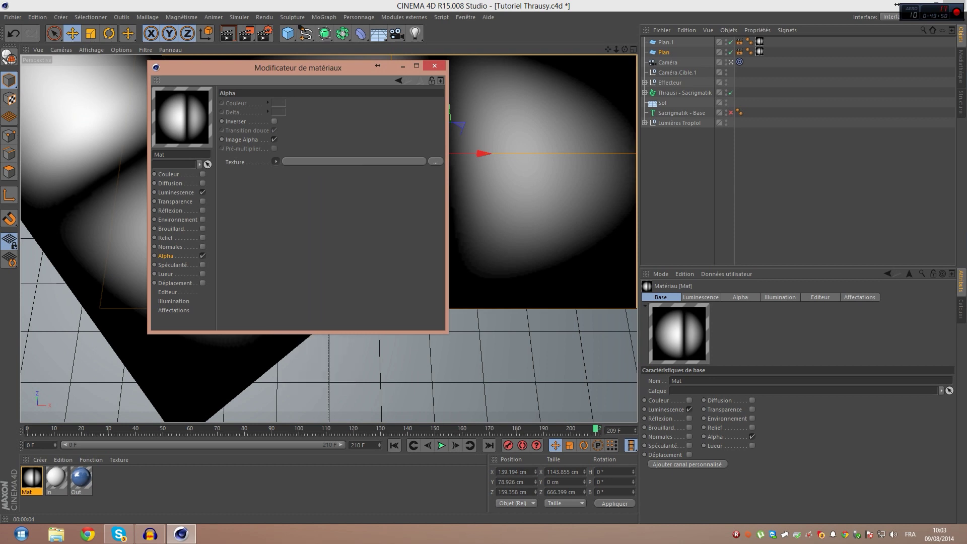
click(176, 193)
click(273, 147)
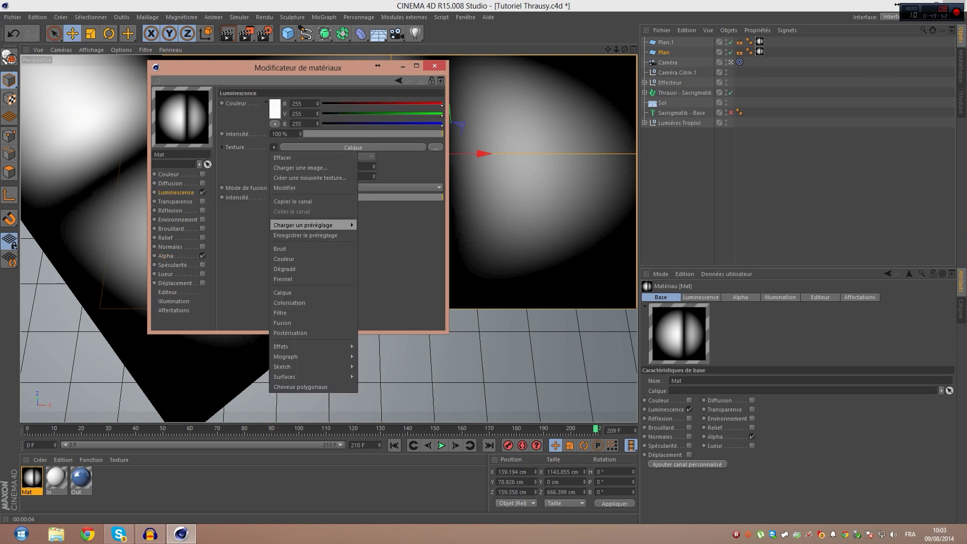
click(274, 147)
click(273, 147)
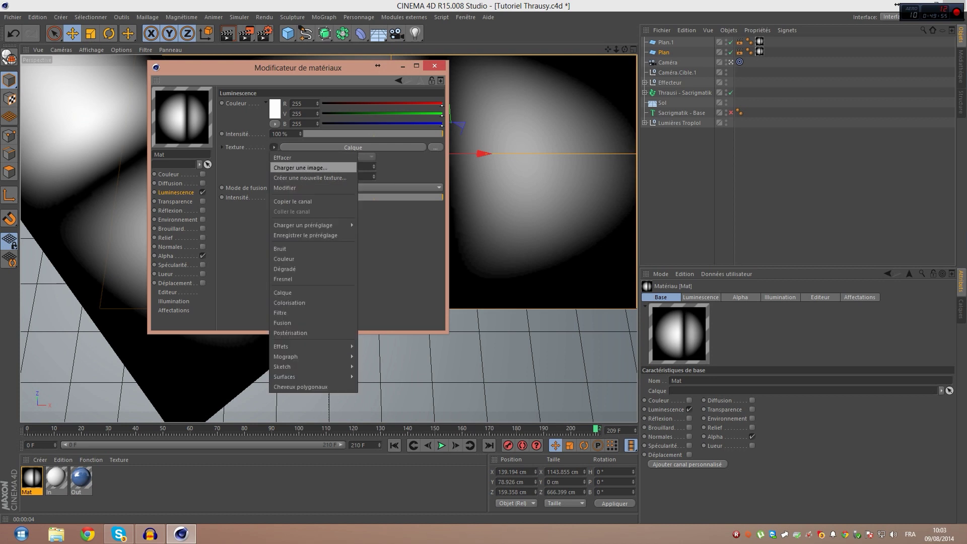
click(289, 187)
key(Return)
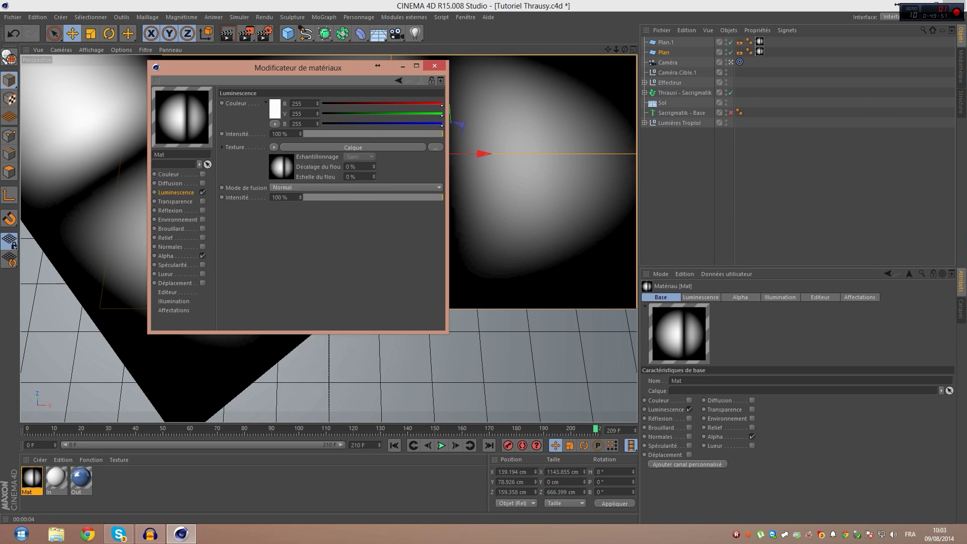
click(165, 256)
click(276, 161)
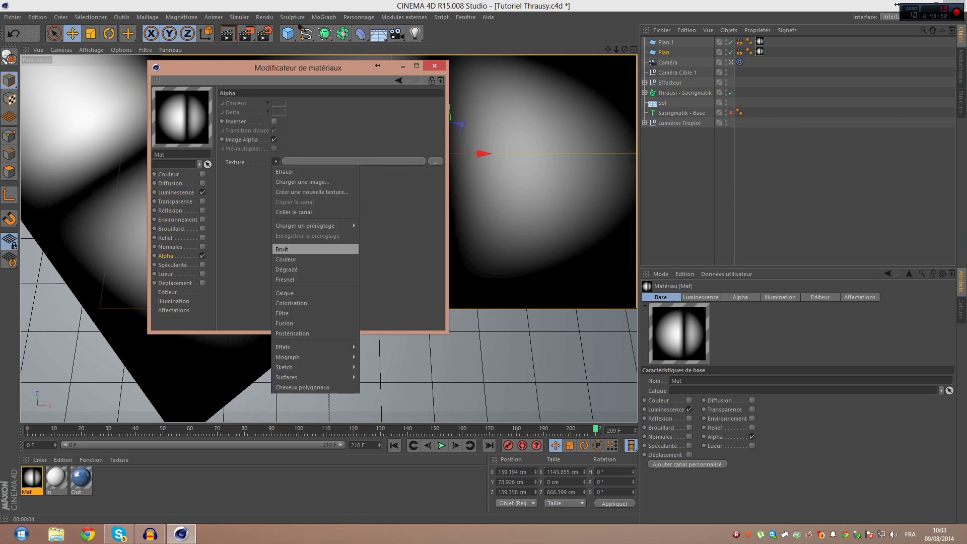
click(293, 212)
Render the camera view to check the result and turn off the Image Alpha option in Mat's Alpha channel.
drag(323, 70, 758, 234)
click(228, 33)
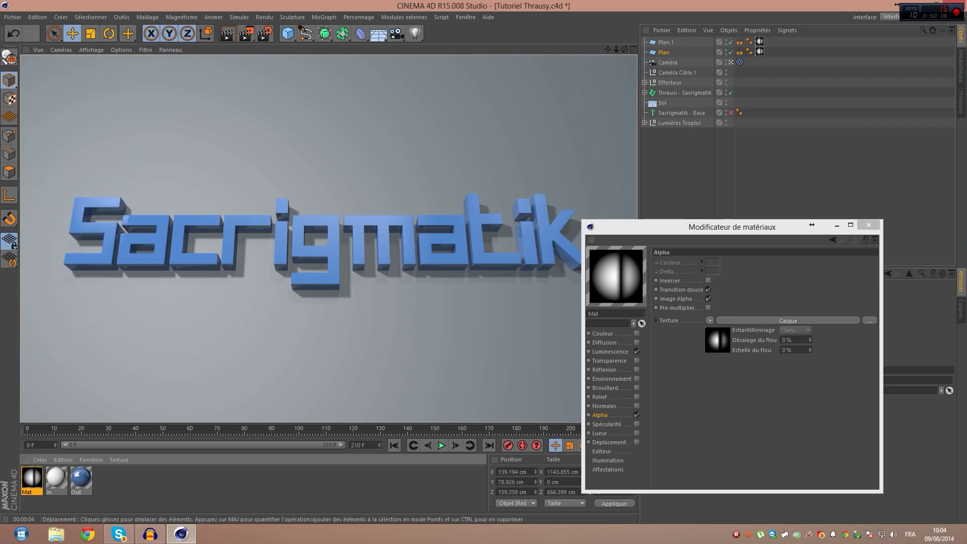
drag(695, 225, 538, 204)
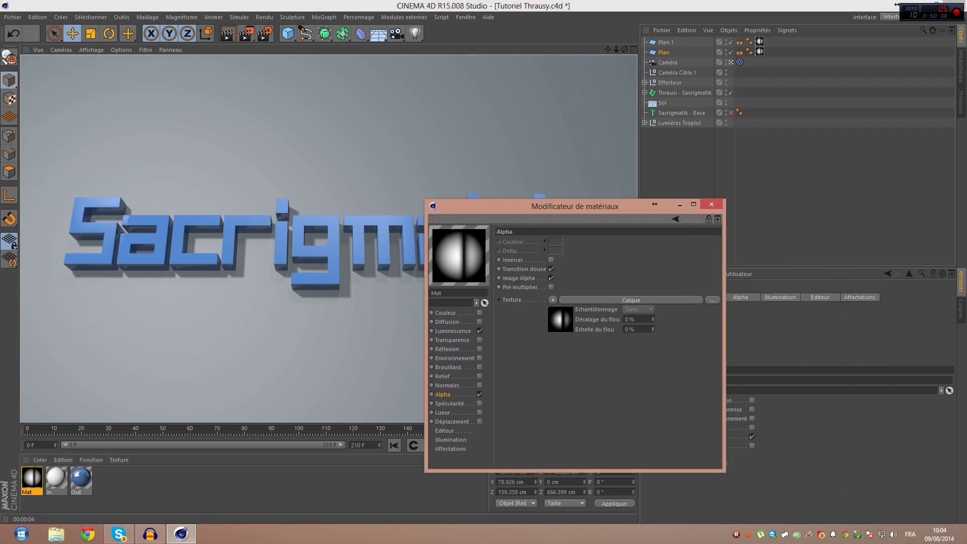
click(551, 277)
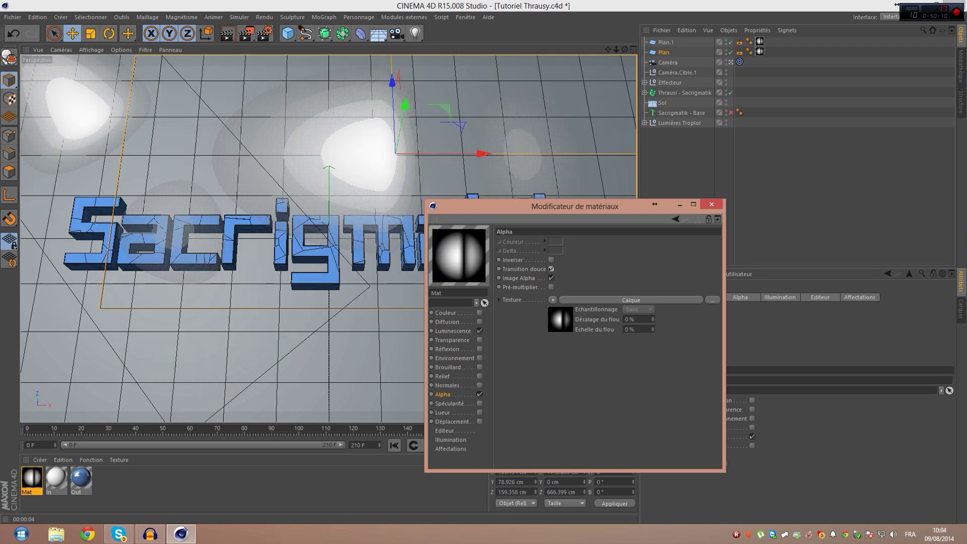
drag(654, 204, 840, 222)
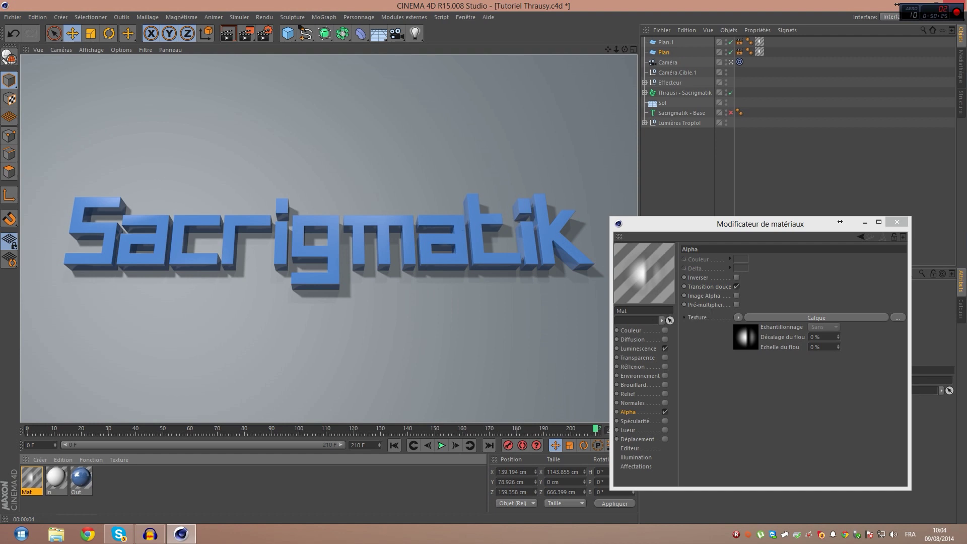
Review Mat's Luminescence and Alpha channel settings and close the material editor.
click(639, 349)
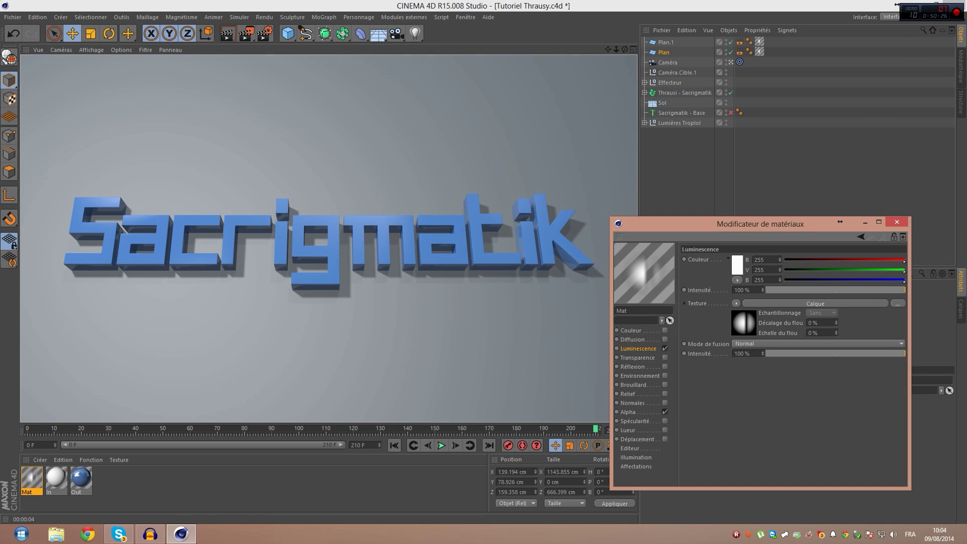
click(629, 412)
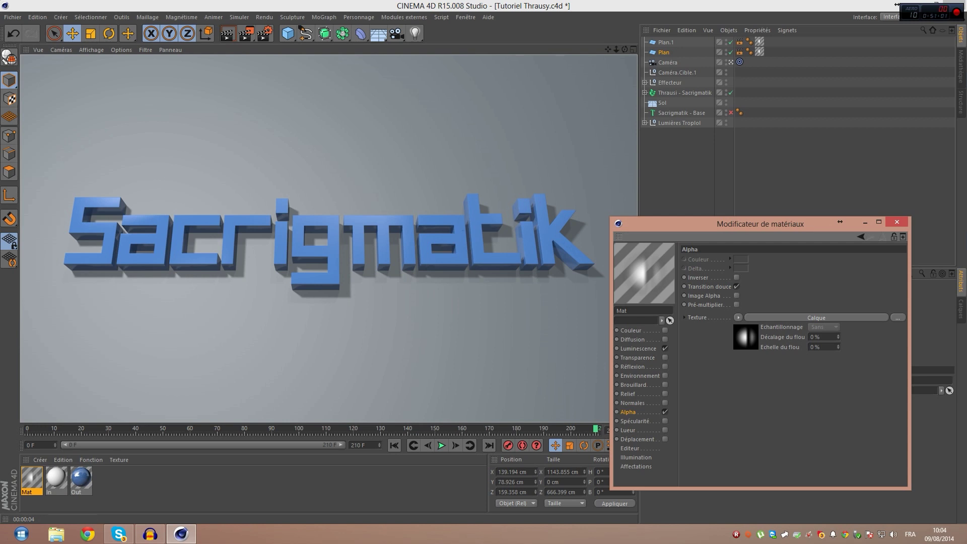
click(897, 222)
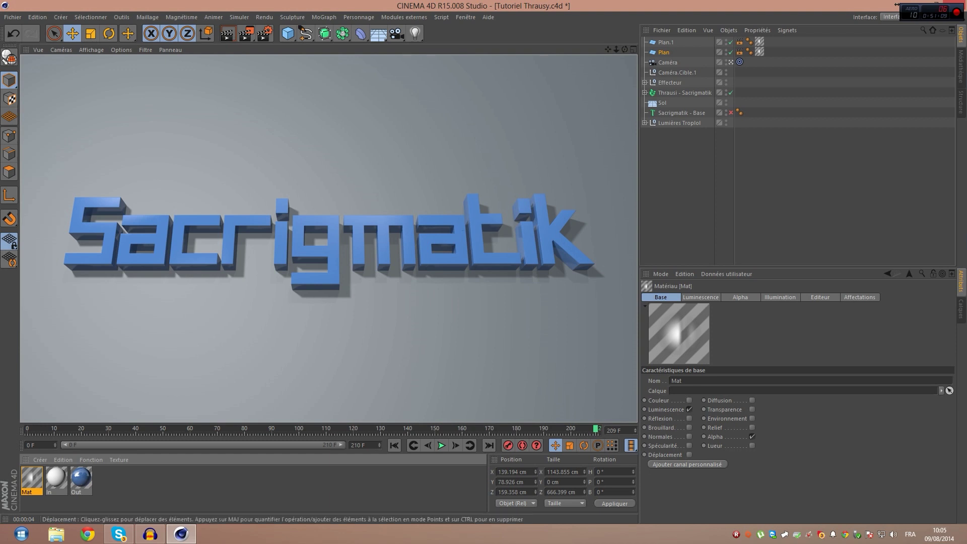
Leave the camera view and hide both luminous planes, Plan and Plan.1, in the viewport.
click(731, 62)
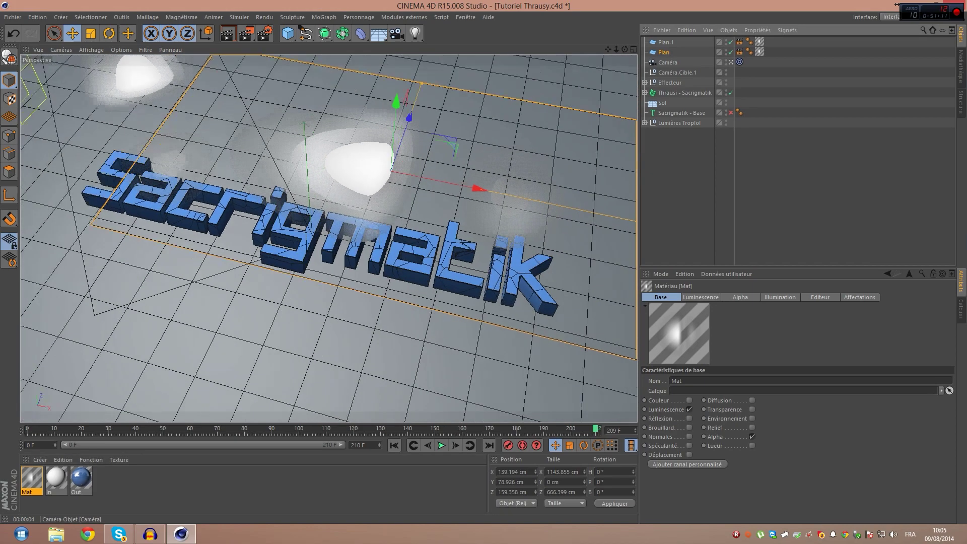
scroll(392, 287, down, 4)
alt+drag(393, 288, 377, 272)
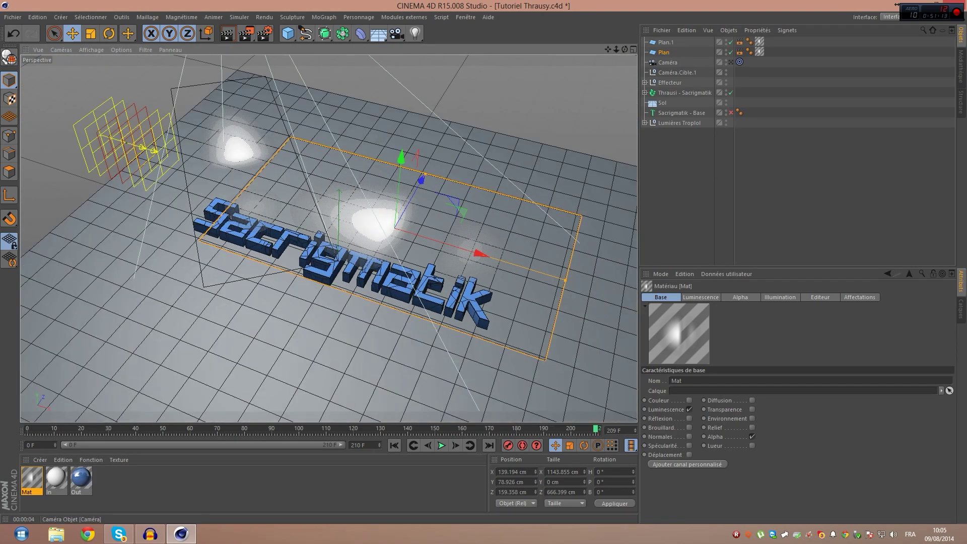
double_click(726, 51)
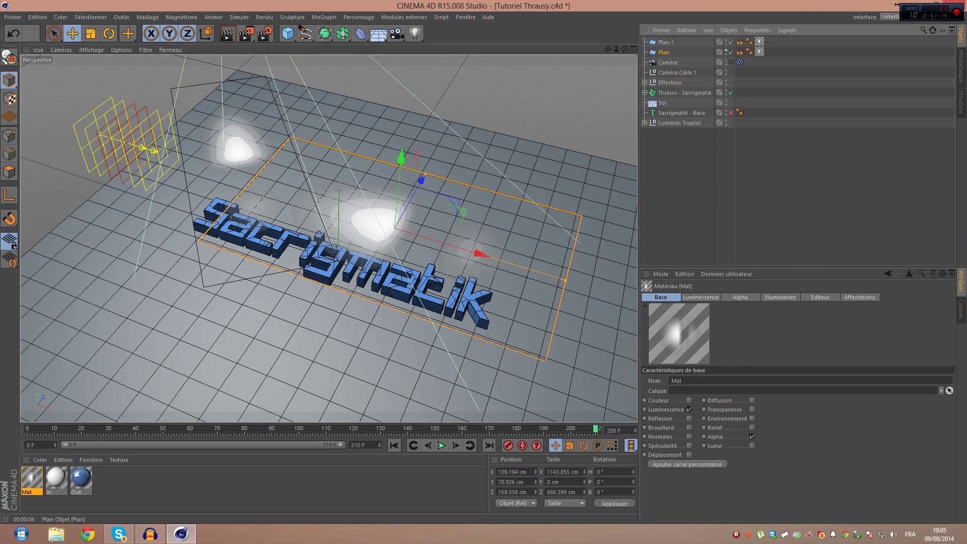
double_click(726, 41)
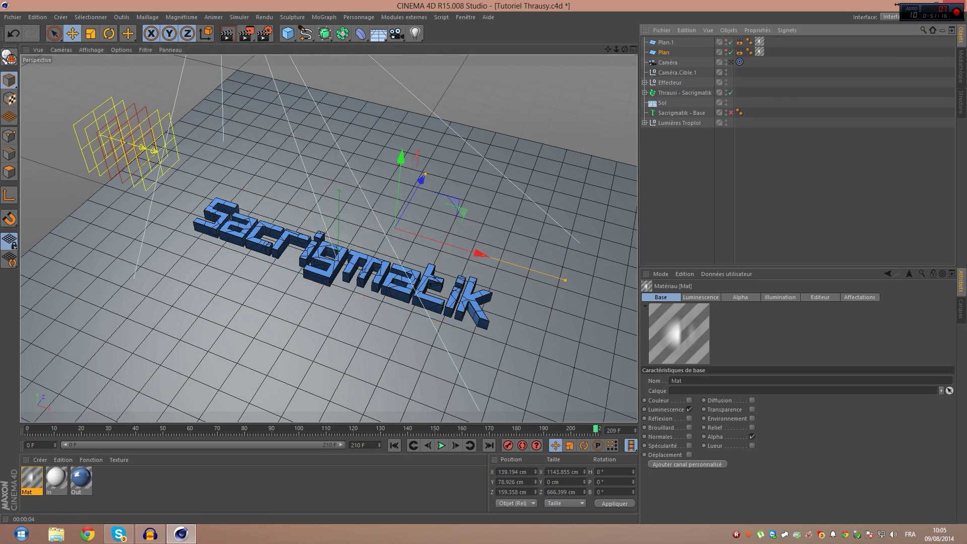
click(689, 174)
Save the project file with the whole floor and text in view.
scroll(350, 262, down, 5)
scroll(350, 262, up, 3)
key(ctrl+s)
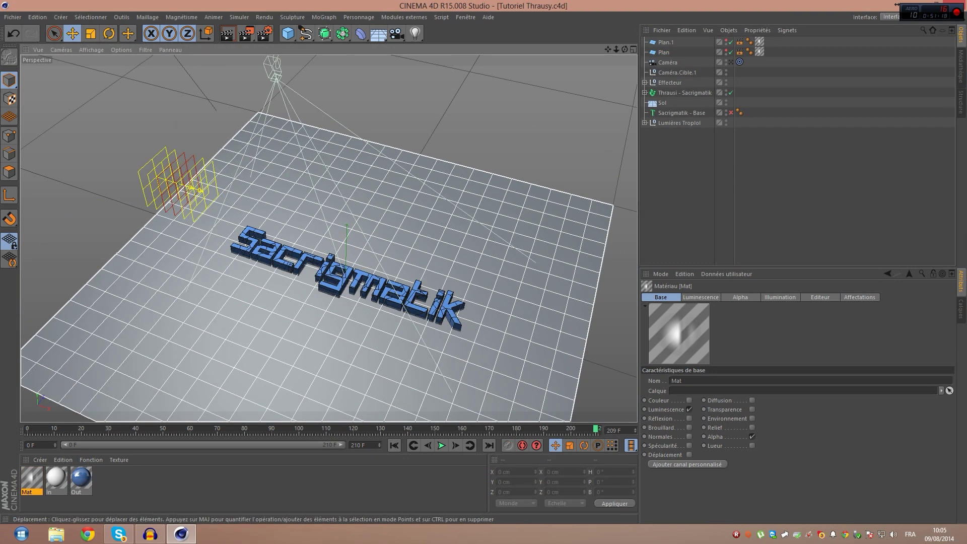
key(ctrl+s)
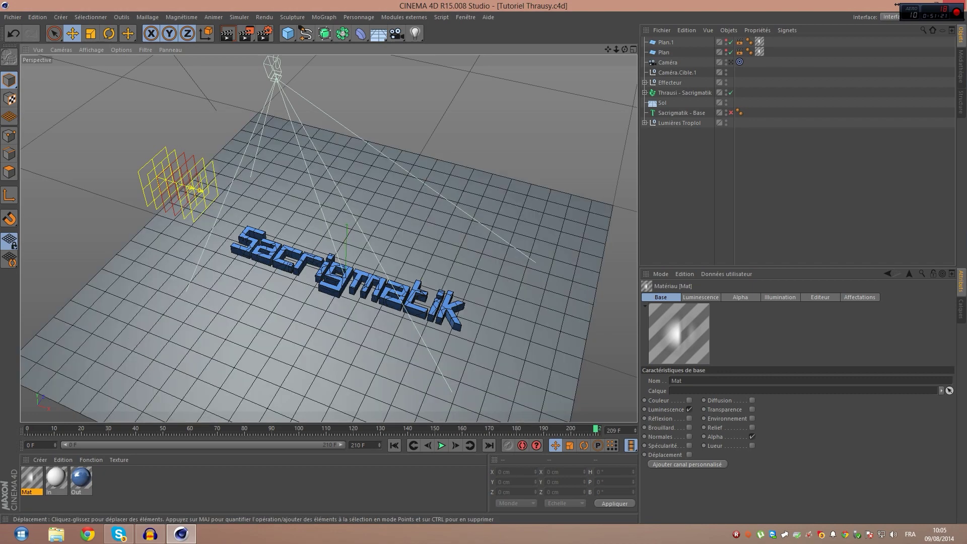
Add a Neutre (null) object to the scene for grouping the camera and its target.
mouse_move(624, 49)
mouse_down()
mouse_move(655, 95)
mouse_move(668, 90)
mouse_move(664, 71)
mouse_move(678, 62)
mouse_move(669, 53)
mouse_move(636, 36)
mouse_move(610, 39)
mouse_up()
drag(453, 68, 393, 72)
drag(625, 50, 642, 55)
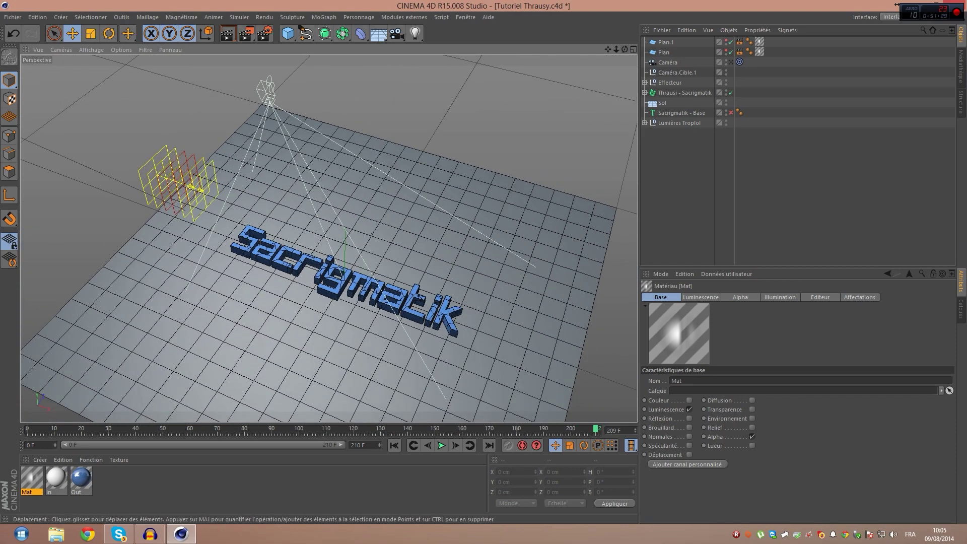
click(668, 63)
ctrl+click(677, 72)
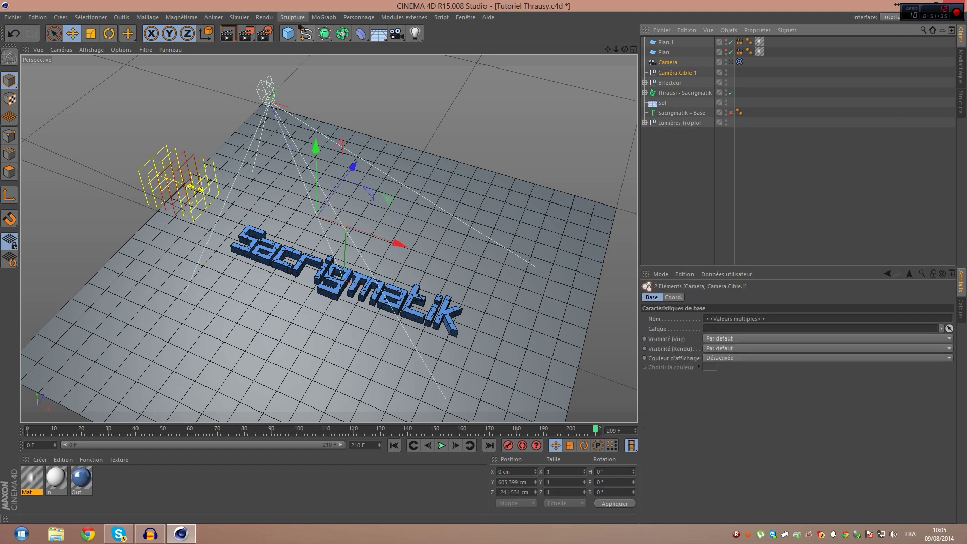
click(307, 34)
click(288, 34)
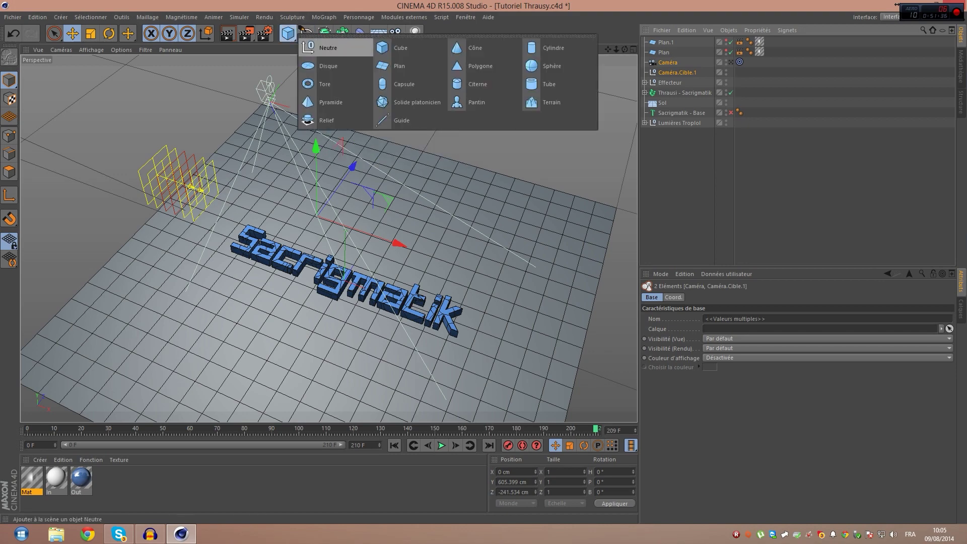
click(328, 48)
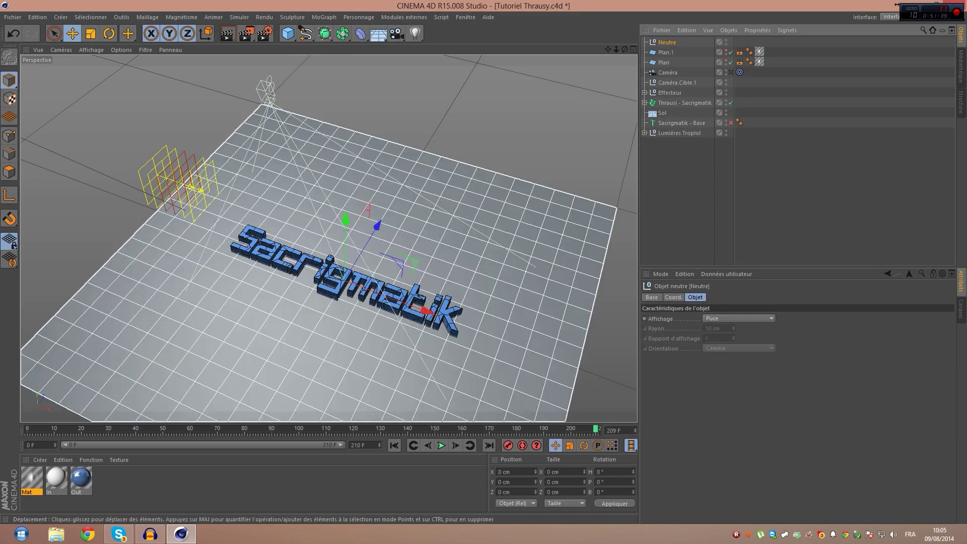
Place Caméra and Caméra.Cible.1 under the null object and rename the null Traveling.
mouse_move(625, 50)
mouse_down()
mouse_move(667, 24)
mouse_move(624, 49)
mouse_up()
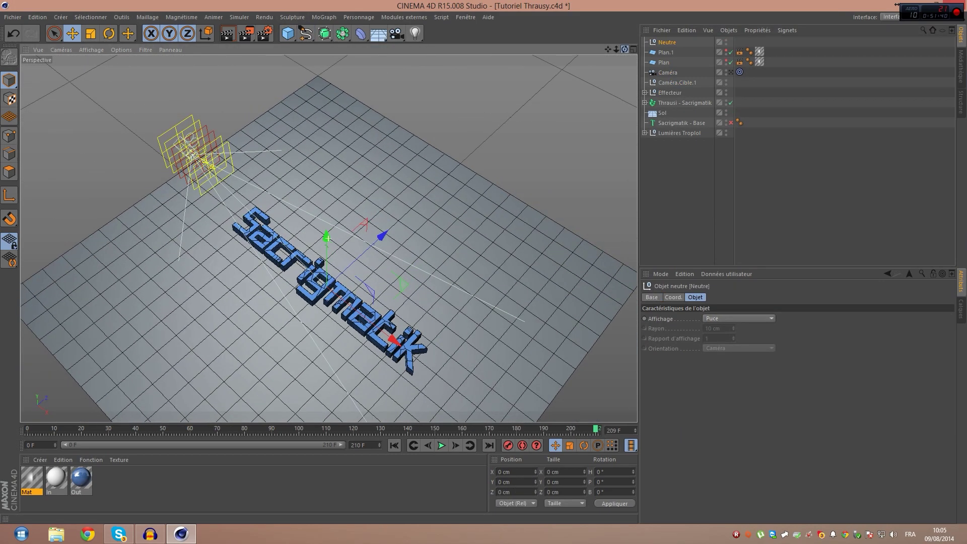
click(668, 73)
shift+click(677, 82)
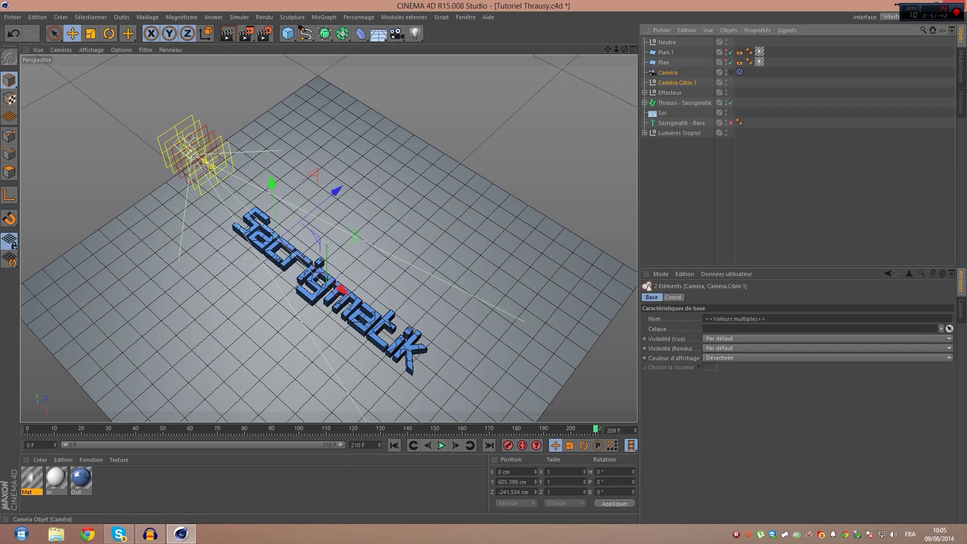
drag(668, 73, 667, 43)
double_click(667, 42)
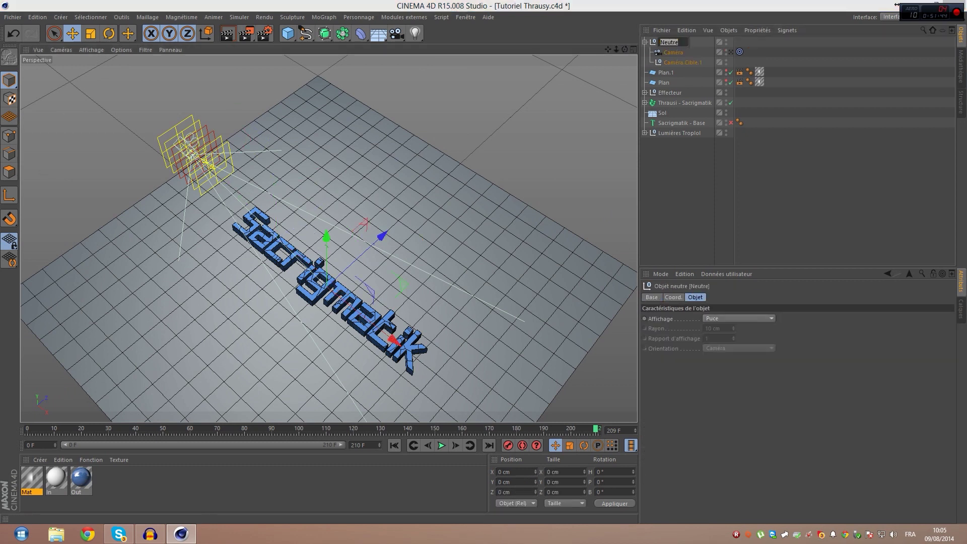
text(Traveling)
key(Return)
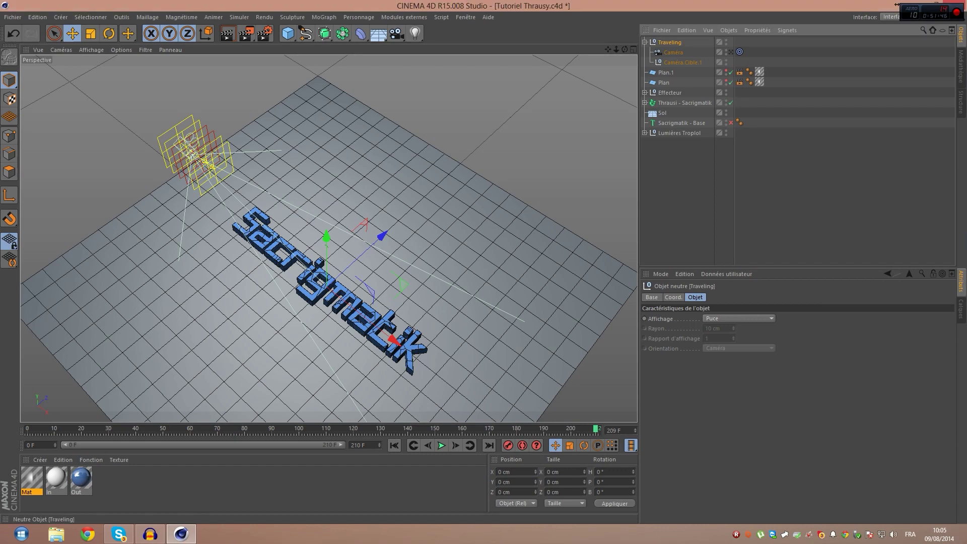
Try sliding the Traveling null along the X axis and reset its X position to 0 cm.
alt+drag(443, 111, 381, 76)
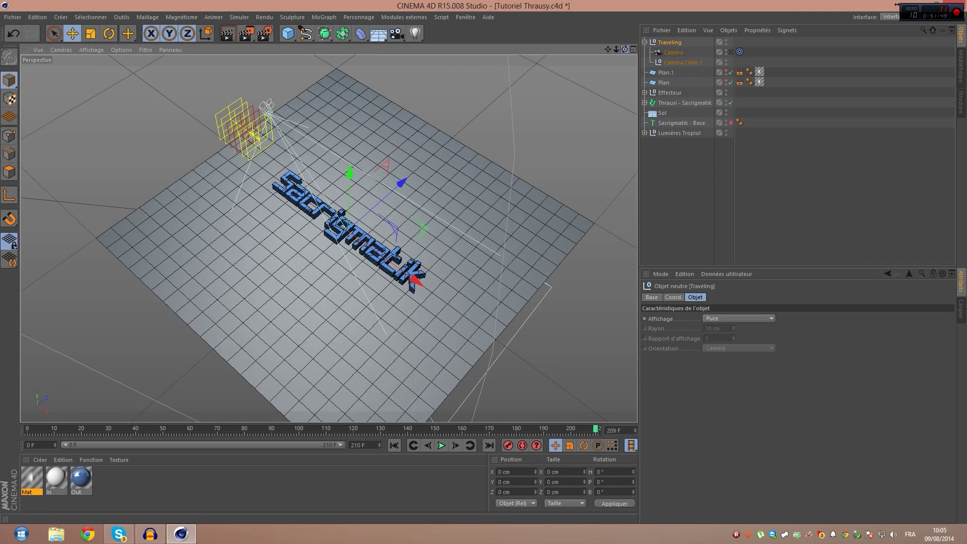
drag(624, 49, 600, 31)
alt+drag(468, 267, 481, 287)
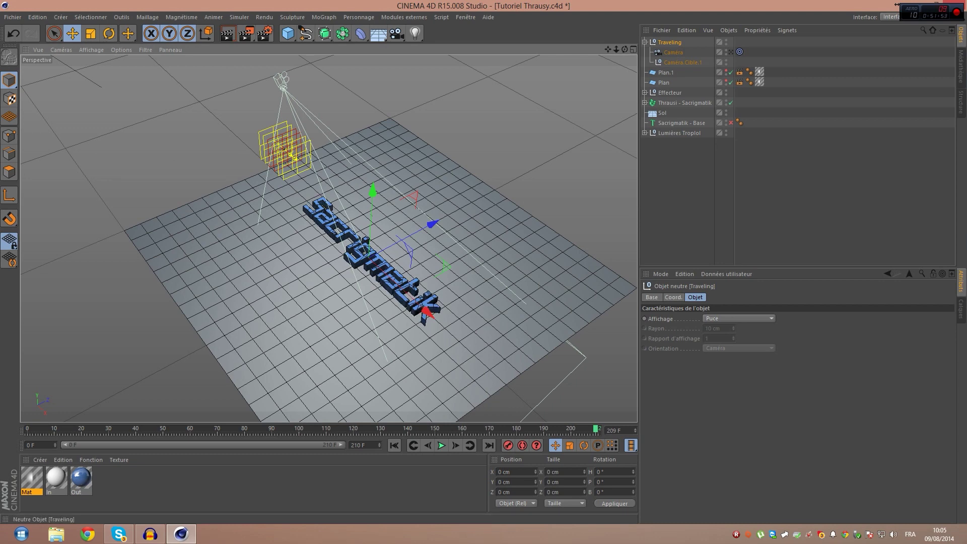
drag(426, 311, 443, 327)
double_click(512, 472)
text(0)
key(Return)
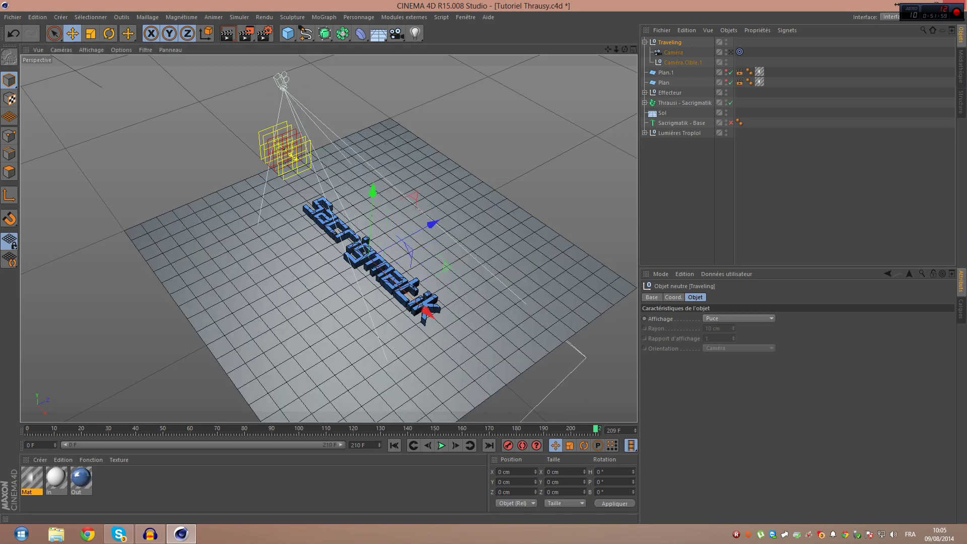
At frame 0, move the Traveling null to X 400 cm and record a keyframe there.
drag(596, 429, 27, 429)
drag(427, 313, 481, 360)
double_click(505, 482)
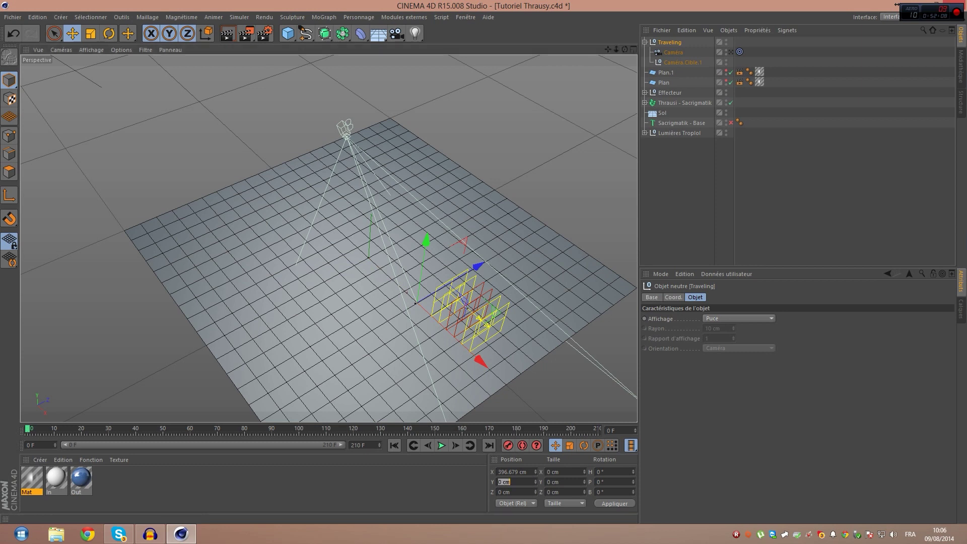
text(400)
key(Return)
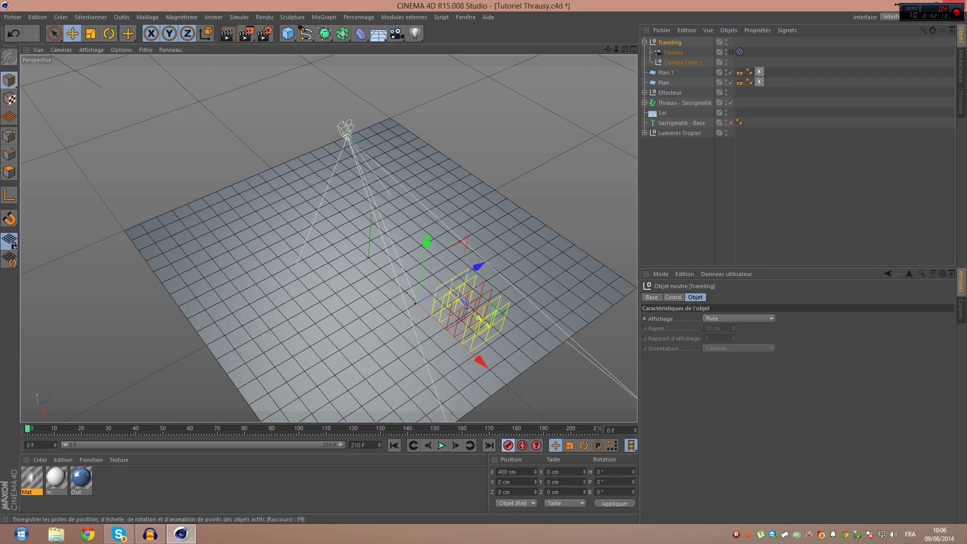
click(508, 445)
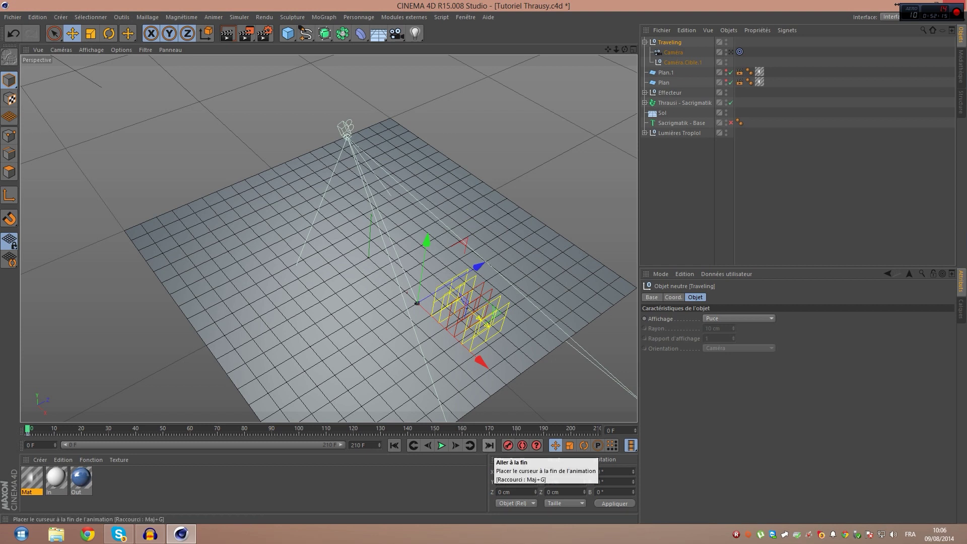
Set the Traveling null's X position to 0 cm and record a keyframe for it at frame 190.
click(488, 445)
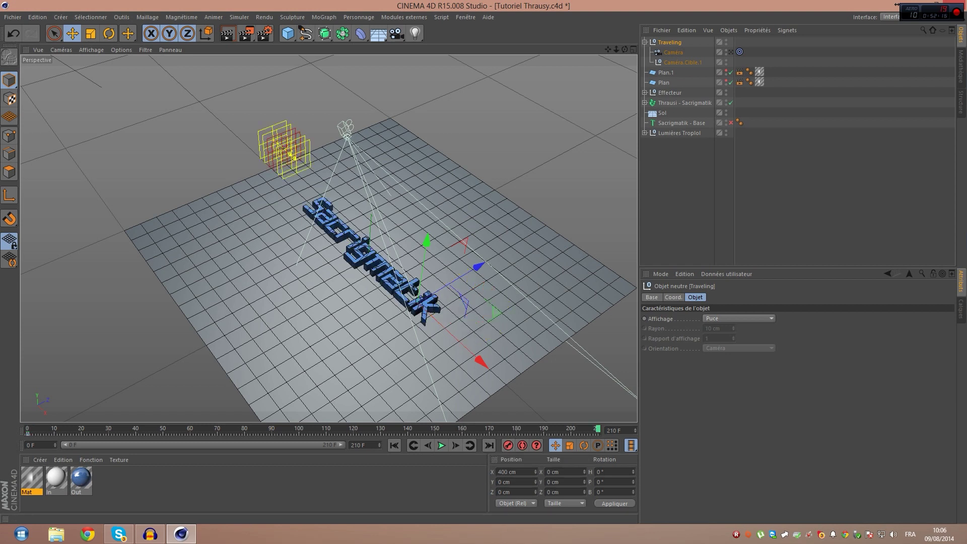
double_click(508, 472)
text(0)
key(Return)
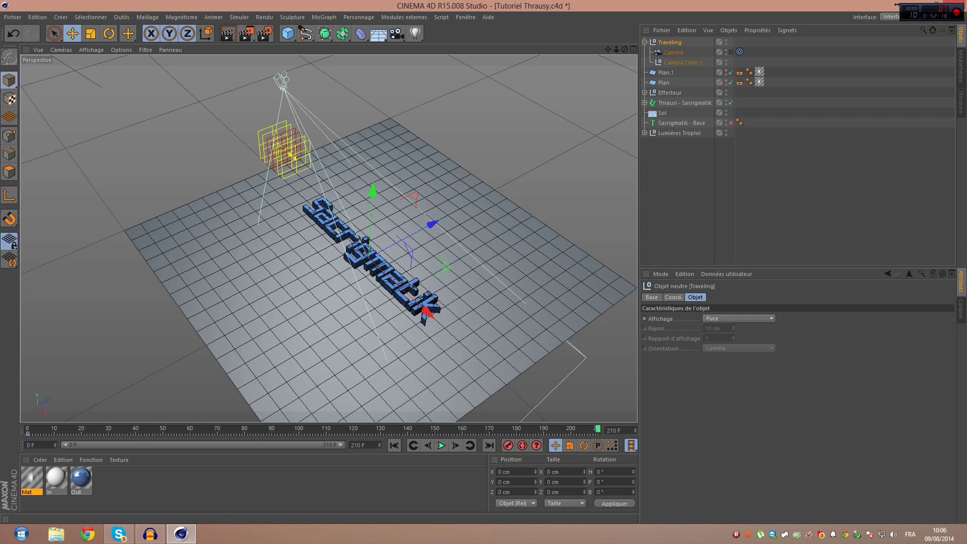
drag(598, 429, 543, 428)
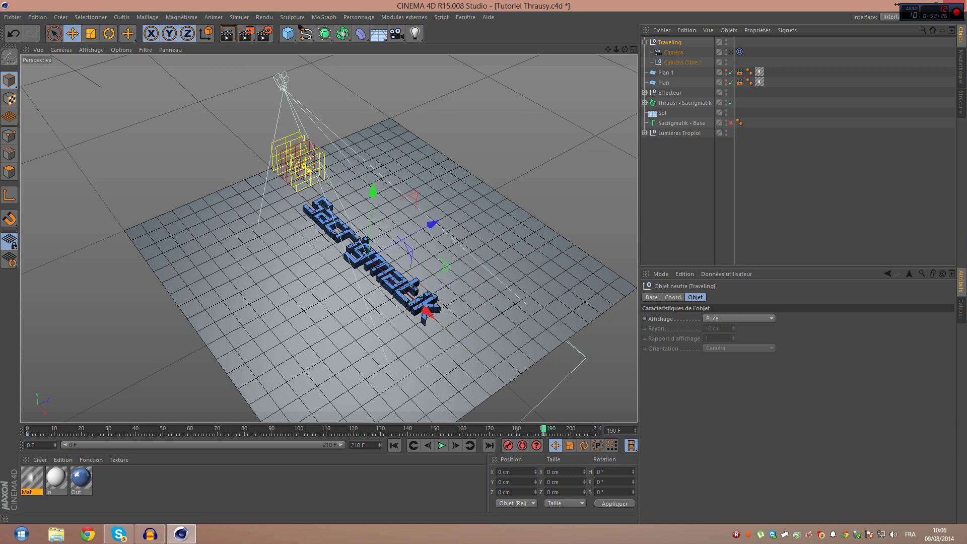
Play the camera travelling from frame 0 and examine how the movement behaves near its final keyframe.
drag(544, 429, 597, 428)
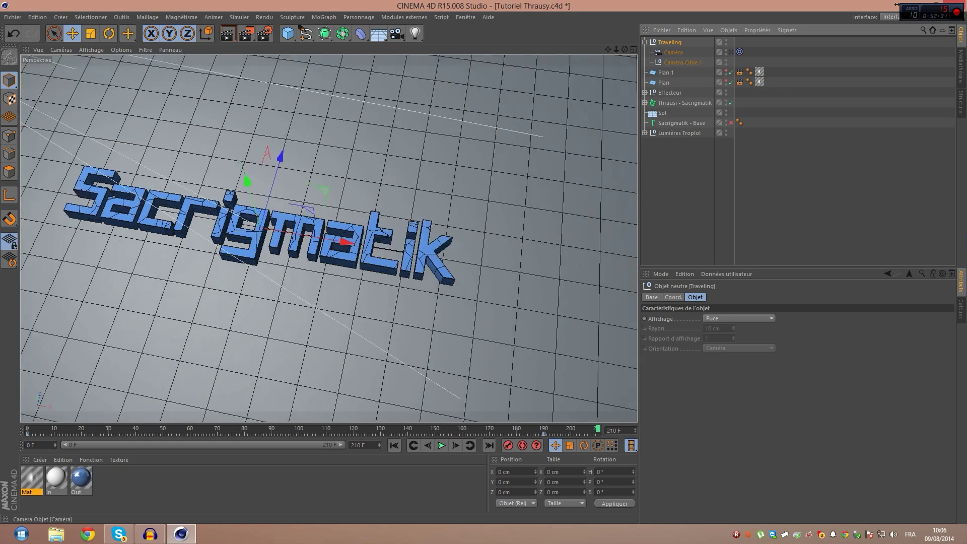
click(394, 445)
click(441, 445)
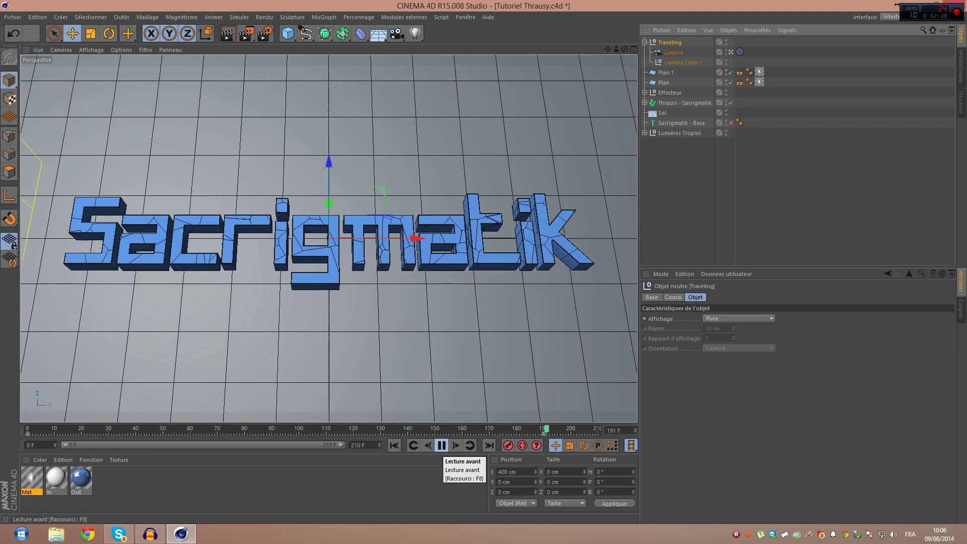
click(442, 445)
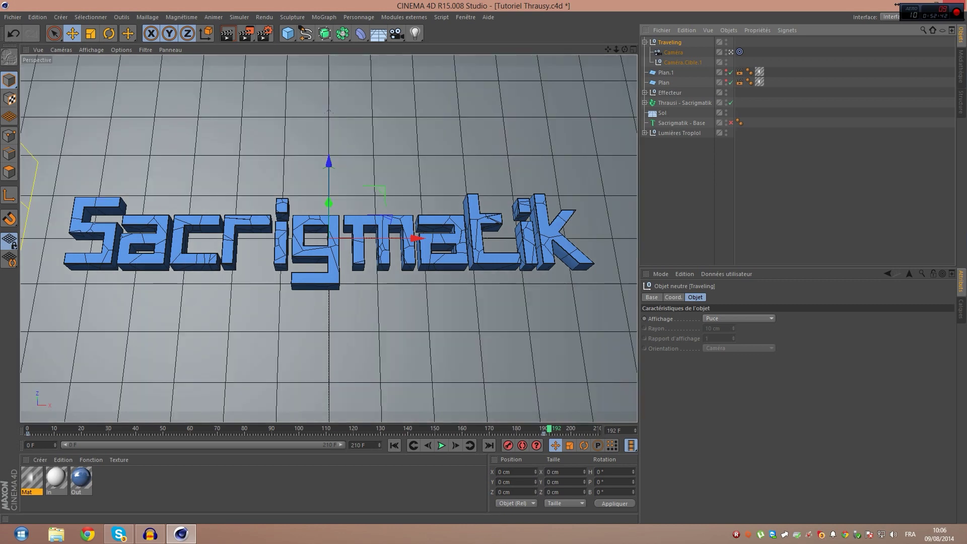
drag(549, 429, 438, 429)
key(F8)
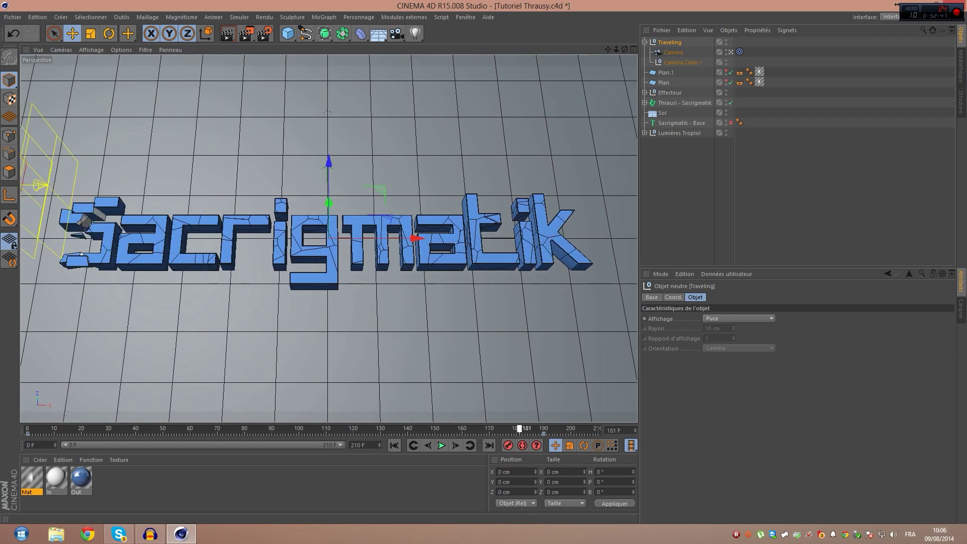
key(F6)
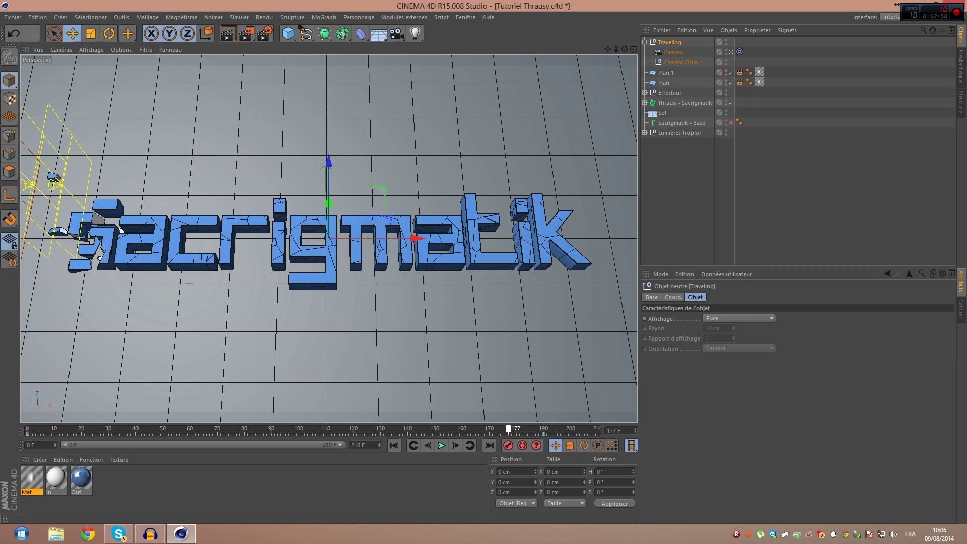
Try Linéaire interpolation on Traveling's position keyframe at frame 0, compare the end of the move, and return it to Spline.
click(27, 434)
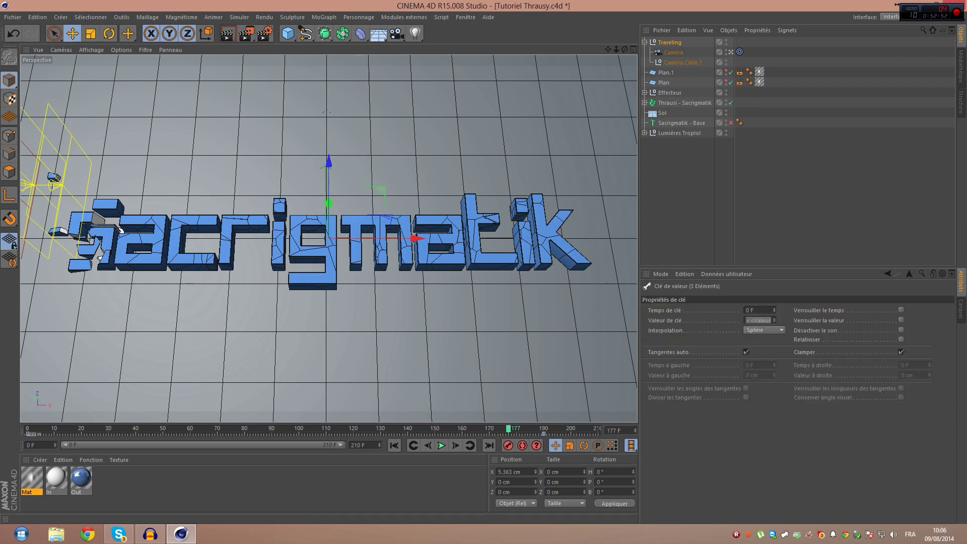
click(764, 330)
click(764, 350)
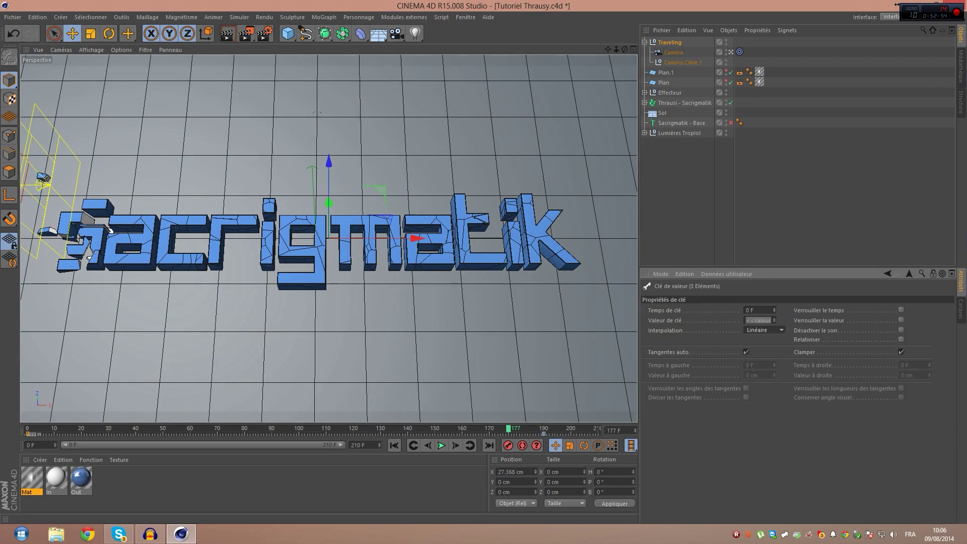
drag(509, 429, 549, 429)
click(764, 330)
click(755, 340)
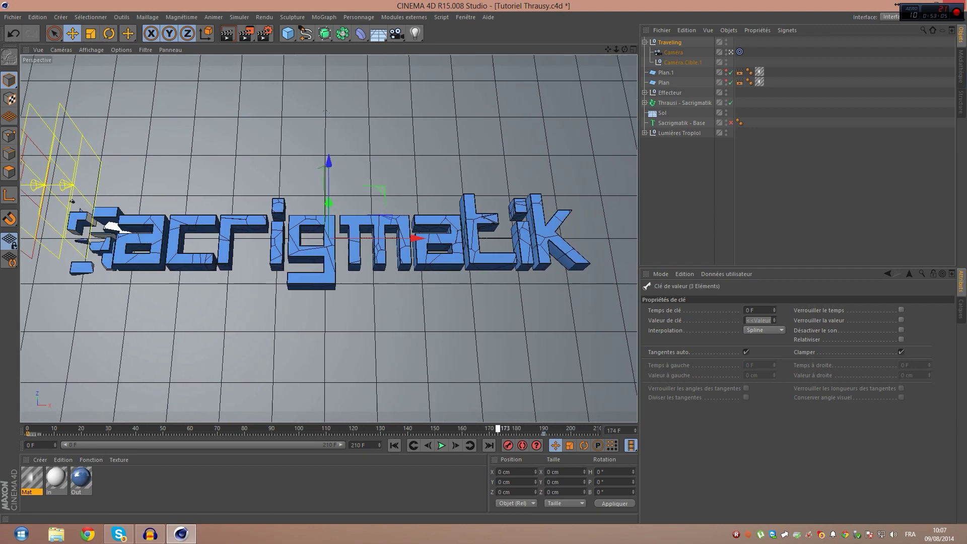
Scrub and play back the Spline-interpolated travelling to examine its slowdown as the text finishes assembling.
drag(446, 429, 466, 428)
click(442, 445)
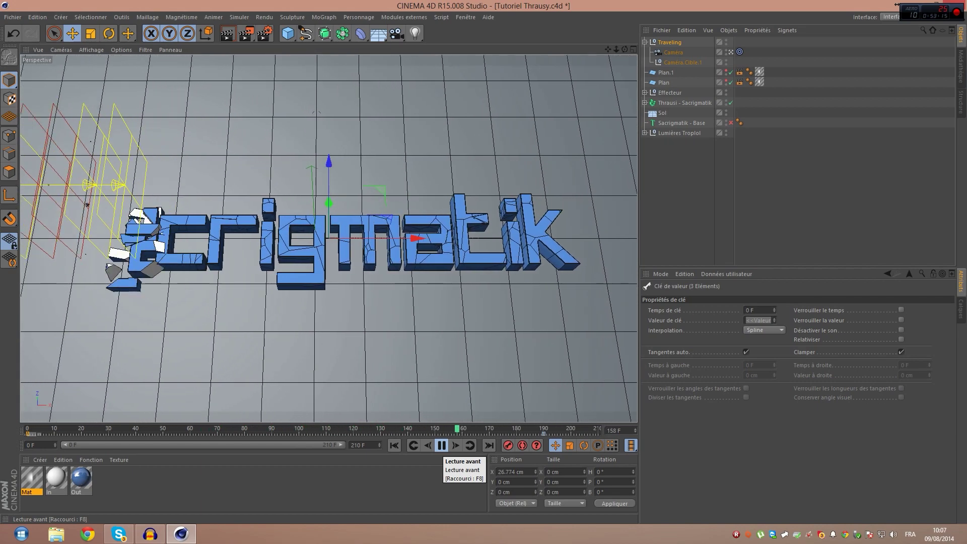
click(442, 445)
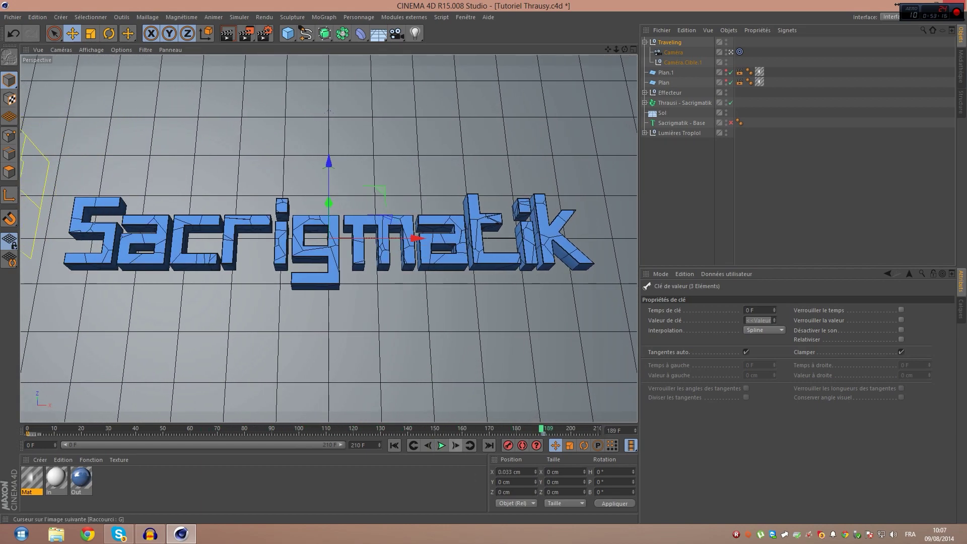
Return the timeline to frame 0, select Caméra and save the scene.
click(394, 445)
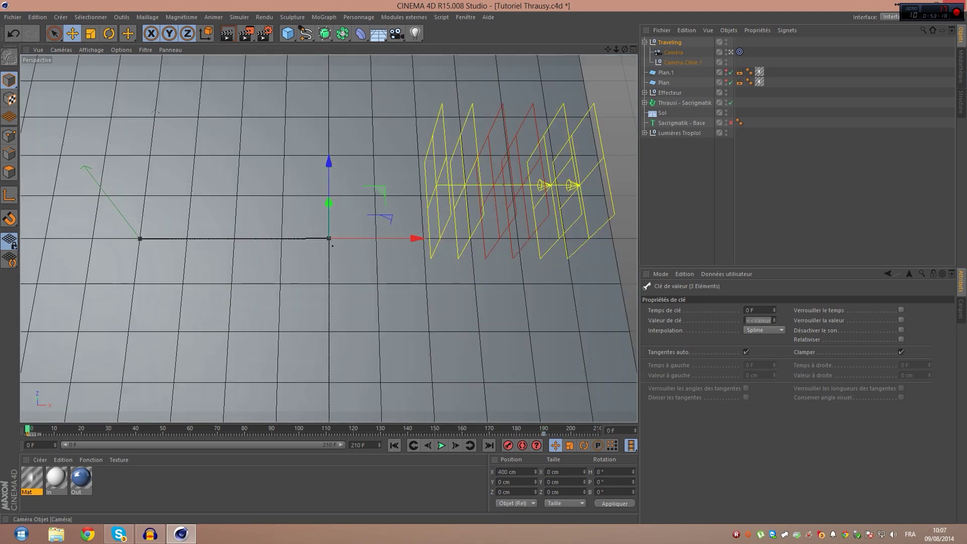
click(674, 52)
key(ctrl+s)
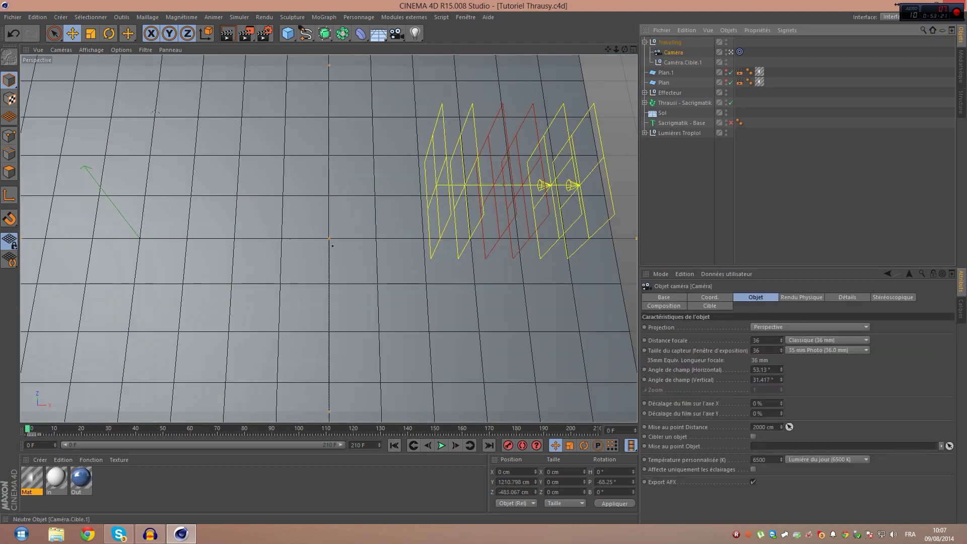
Leave the Caméra view and apply a Vibration tag to Caméra.
click(731, 52)
scroll(297, 194, down, 3)
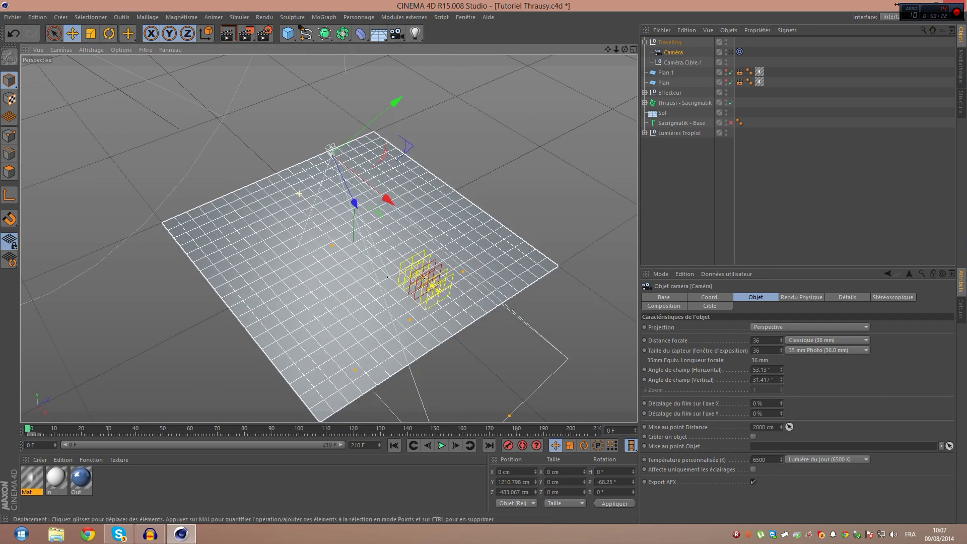
scroll(373, 196, up, 2)
right_click(674, 52)
mouse_move(735, 59)
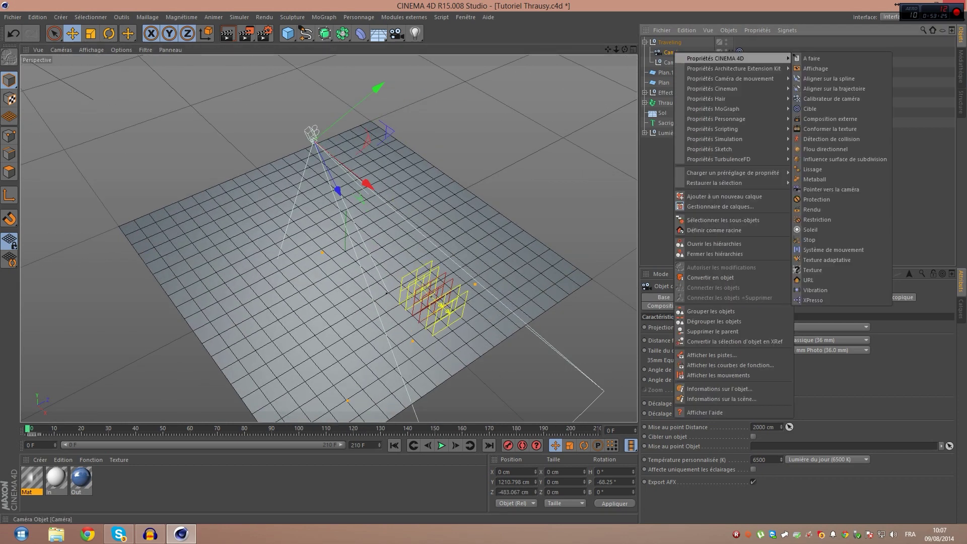
click(815, 290)
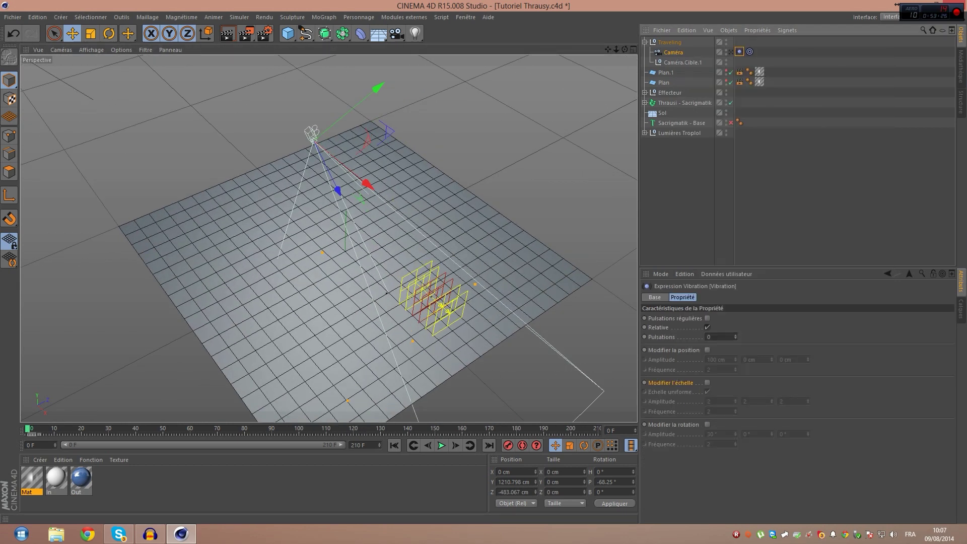
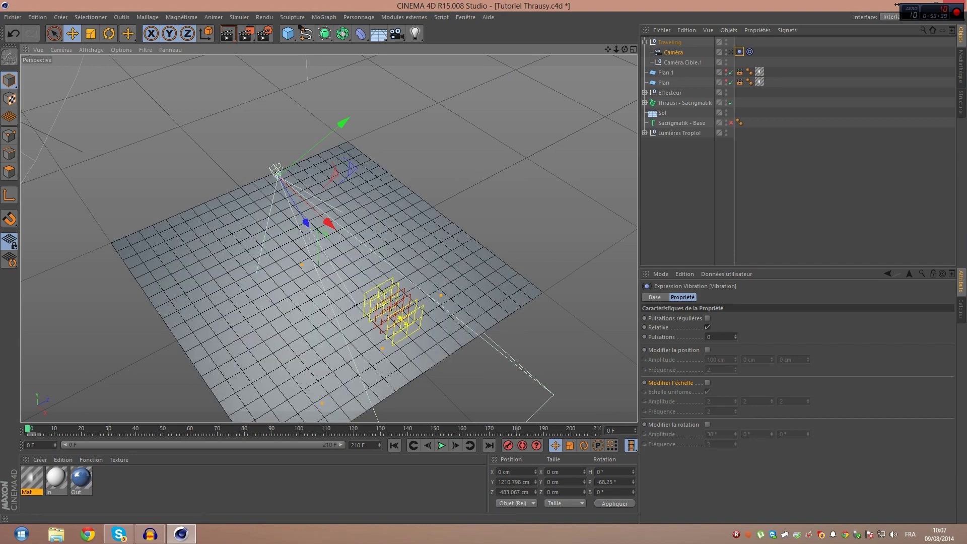
Try moving Caméra slightly by hand to demonstrate a shake, and undo the move.
mouse_move(328, 238)
alt+mouse_down()
mouse_move(360, 224)
mouse_move(328, 238)
mouse_move(350, 242)
mouse_move(321, 234)
mouse_move(353, 229)
mouse_move(331, 236)
alt+mouse_up()
scroll(246, 105, up, 2)
scroll(246, 105, up, 2)
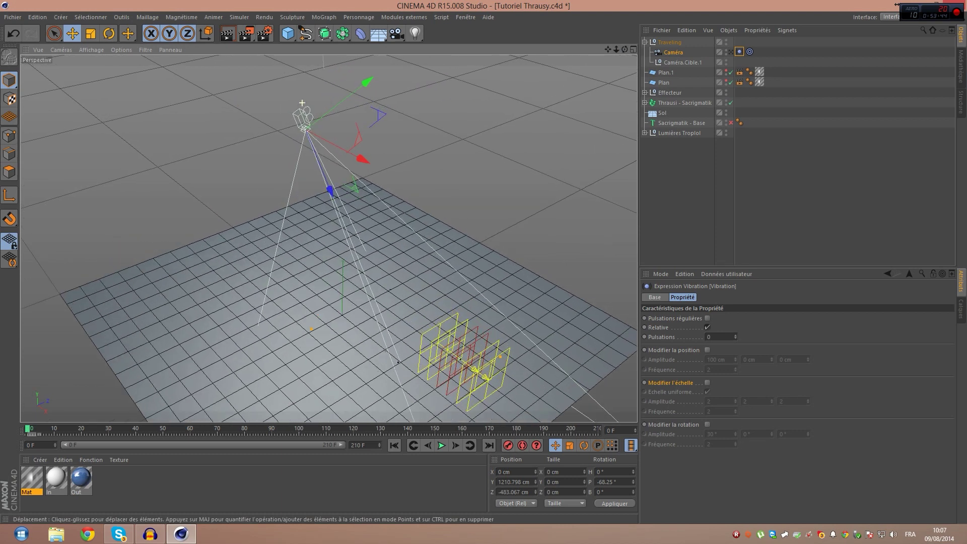
drag(379, 112, 378, 120)
drag(305, 135, 309, 139)
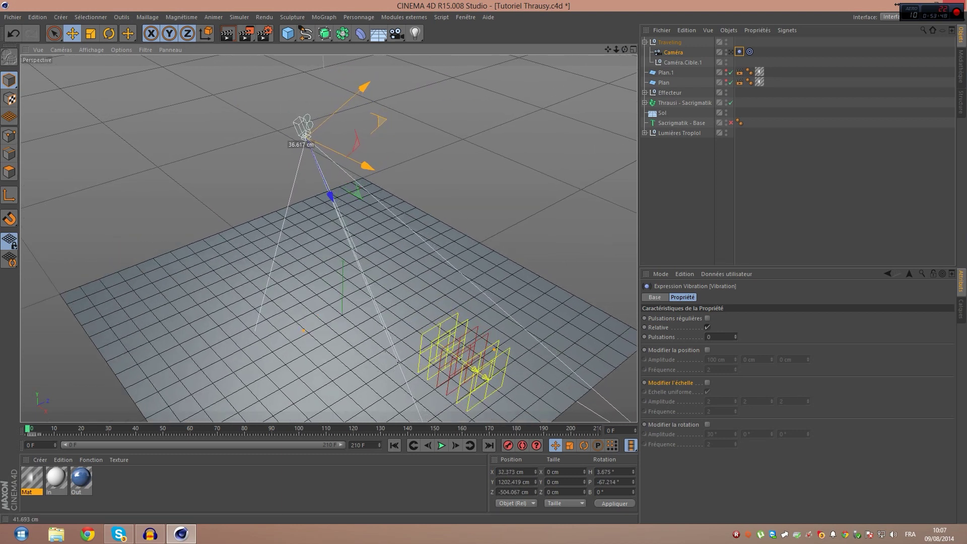
key(ctrl+z)
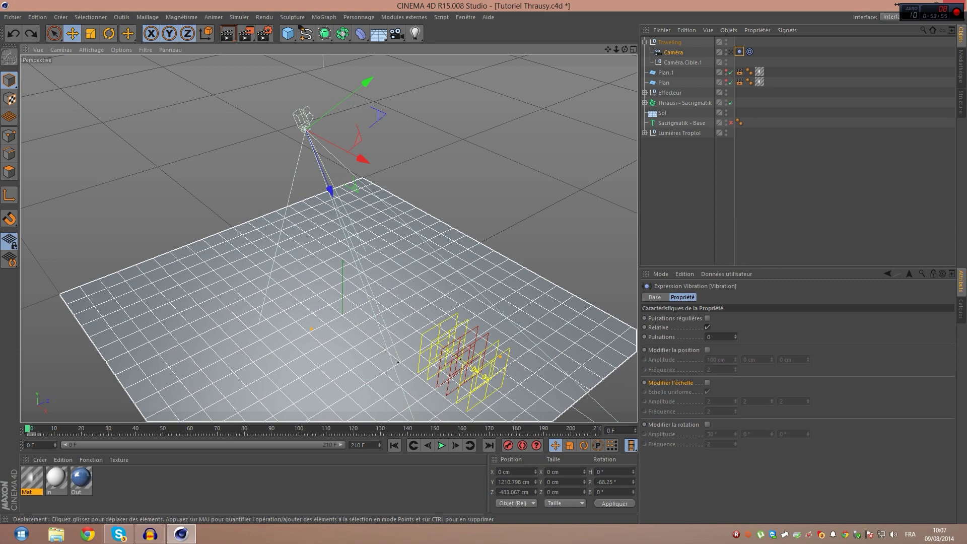
scroll(266, 210, down, 3)
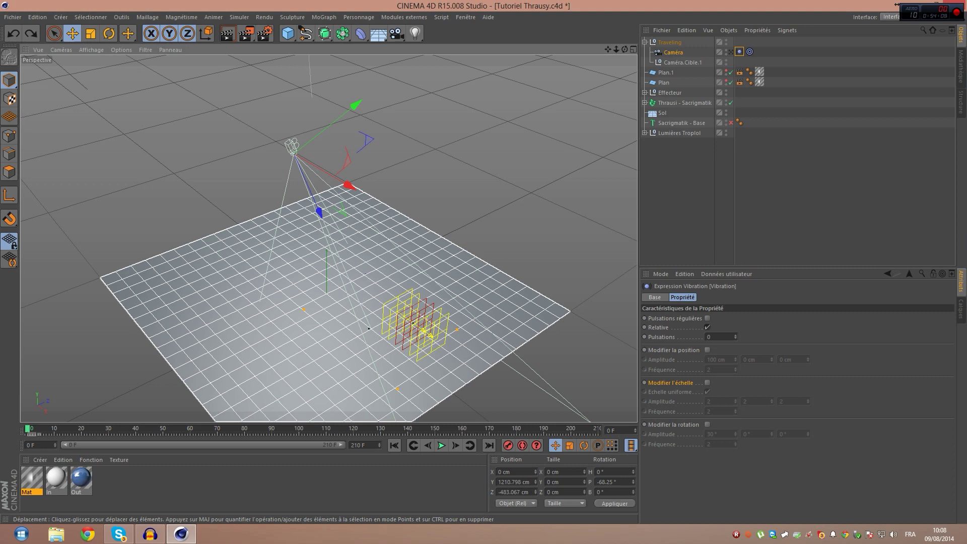
scroll(439, 220, down, 2)
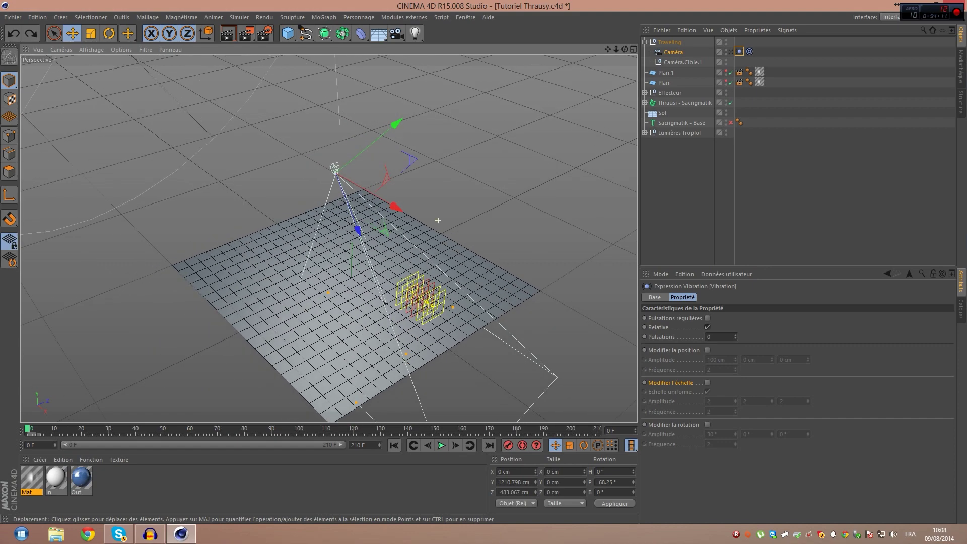
scroll(346, 231, up, 1)
scroll(346, 231, up, 1)
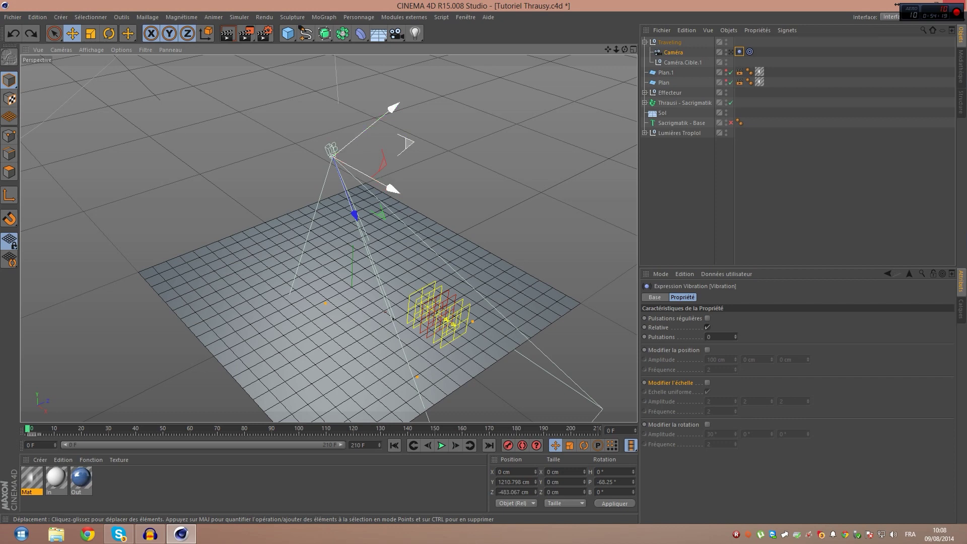
alt+drag(382, 145, 382, 146)
mouse_move(328, 239)
alt+mouse_down()
mouse_move(337, 239)
mouse_move(328, 239)
alt+mouse_up()
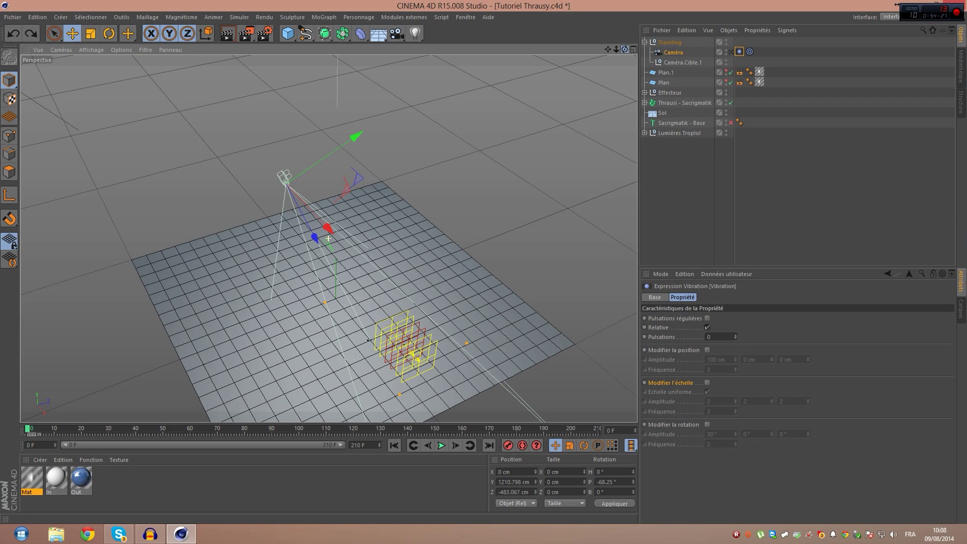
alt+drag(328, 239, 328, 238)
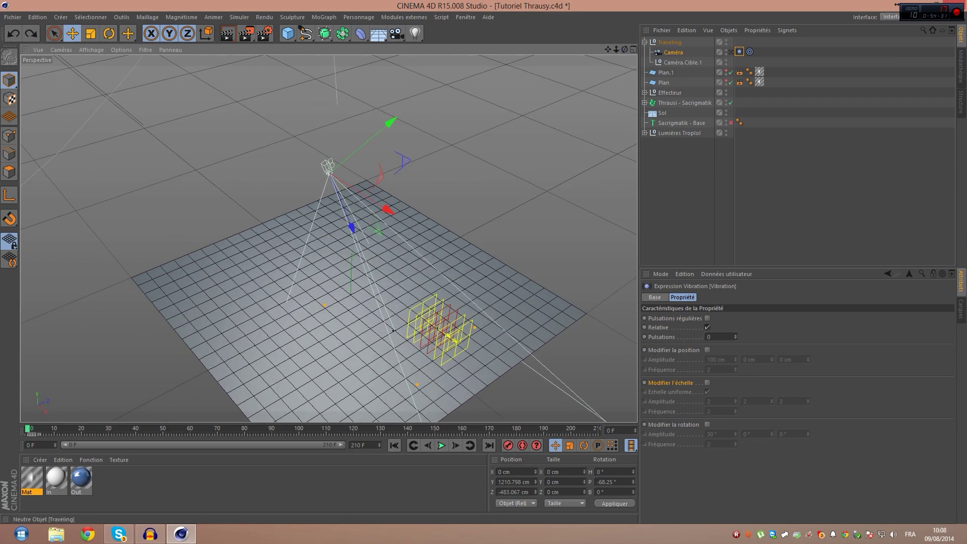
Enable position modification in Caméra's Vibration tag with a 5 cm amplitude on all three axes and play back the shake.
click(739, 52)
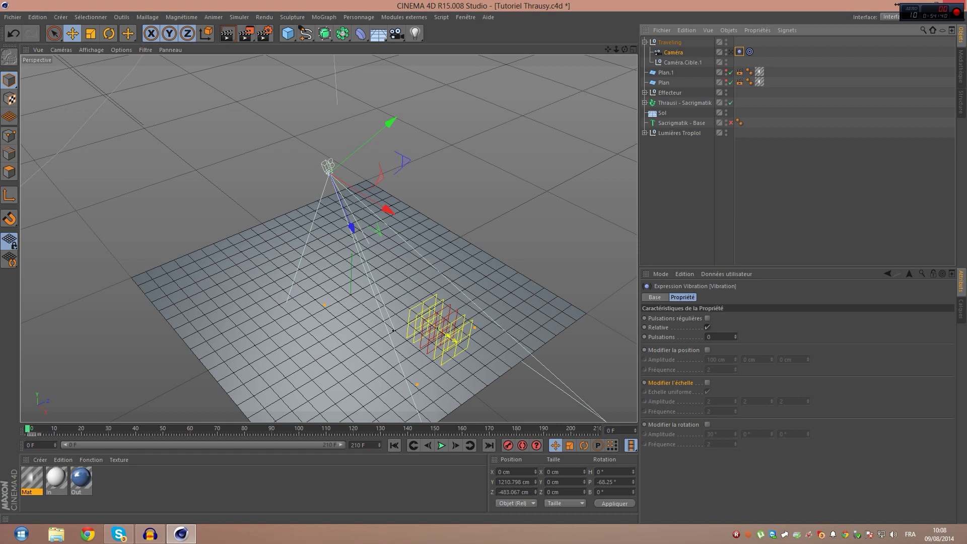
click(707, 351)
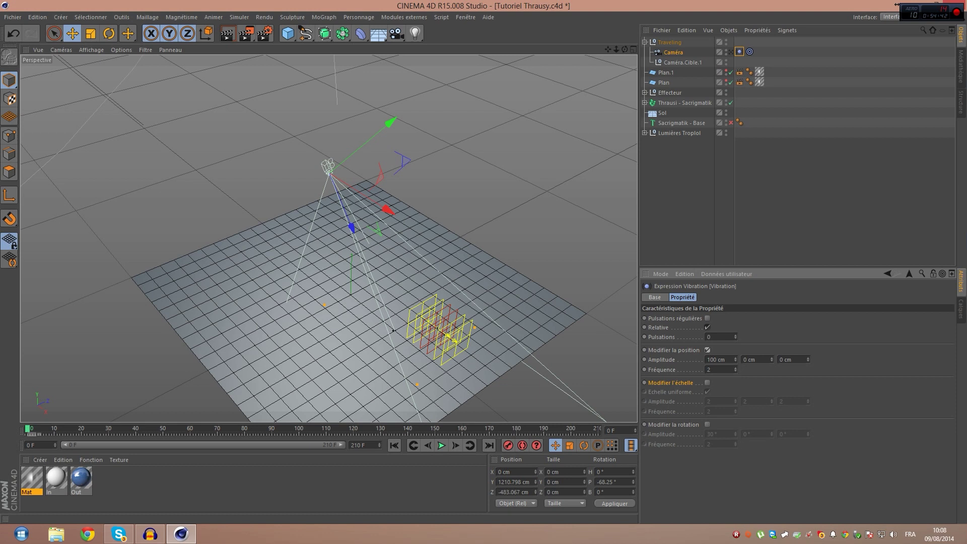
double_click(715, 359)
text(5)
key(Tab)
text(5)
click(442, 445)
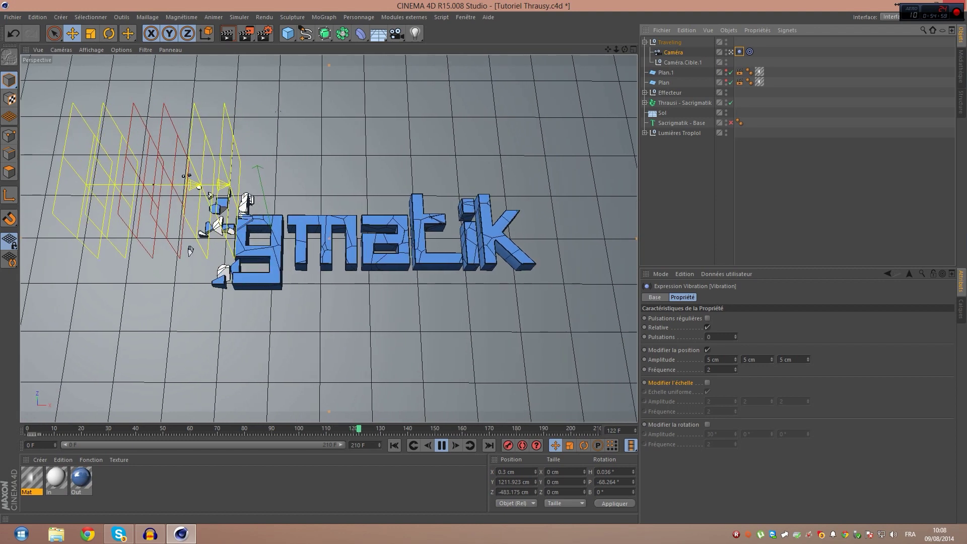
click(442, 446)
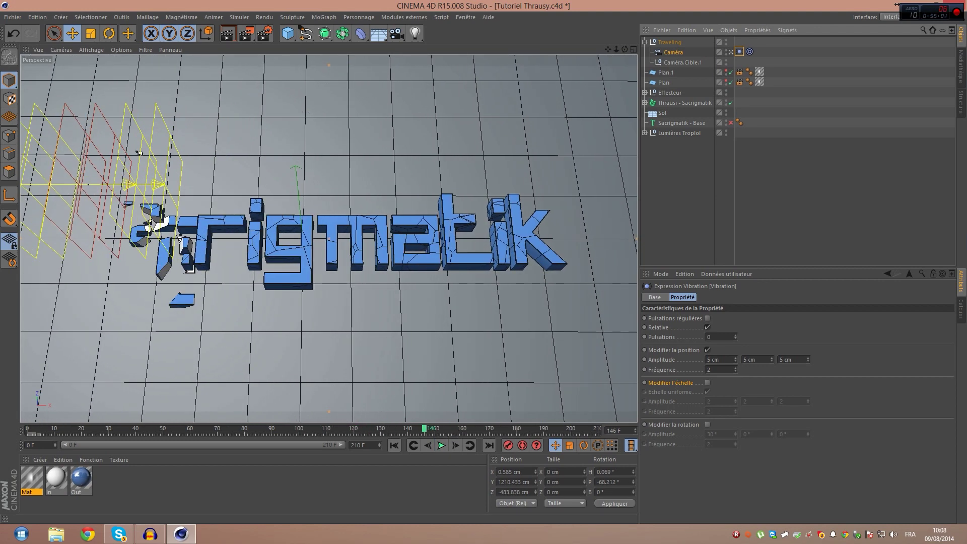
Lower the Vibration tag's position frequency to 1 and replay the animation from the start.
double_click(709, 370)
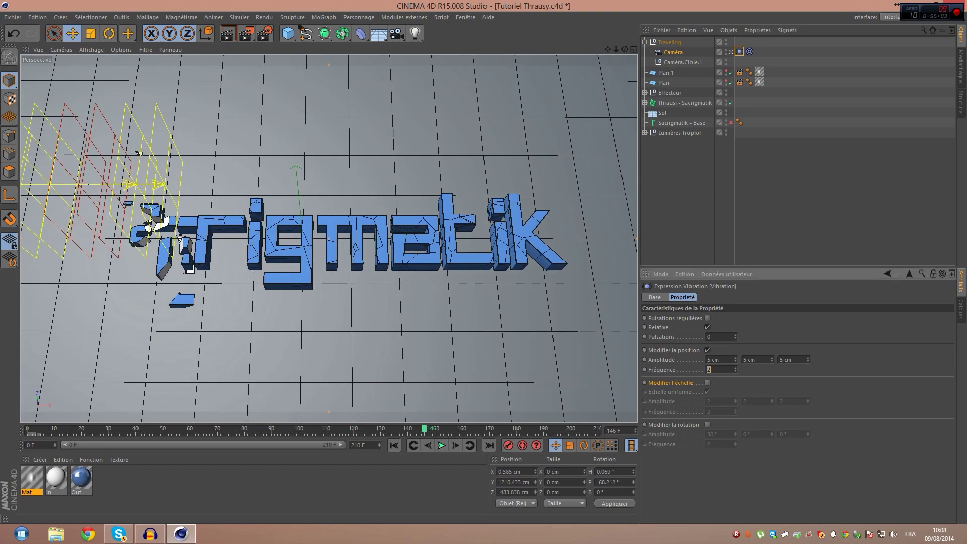
text(1)
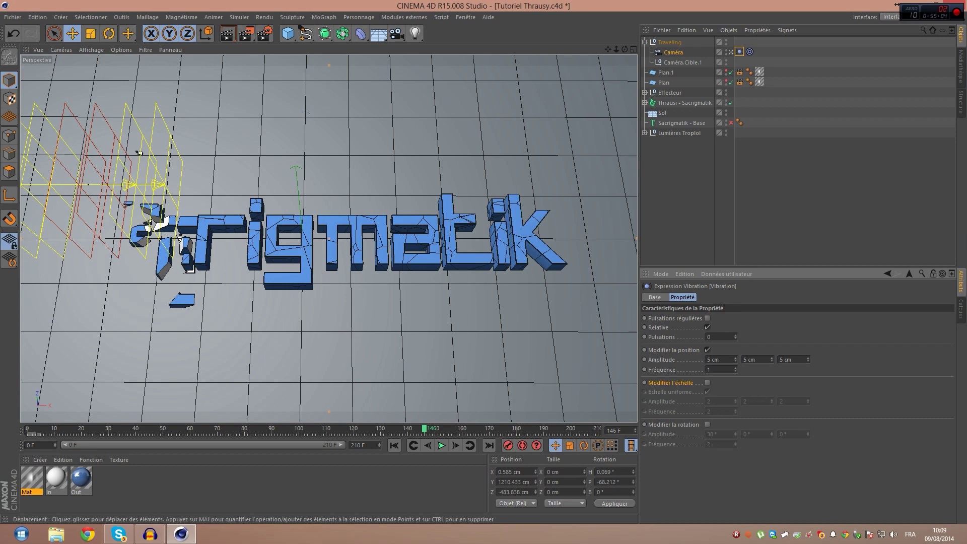
click(395, 446)
click(441, 445)
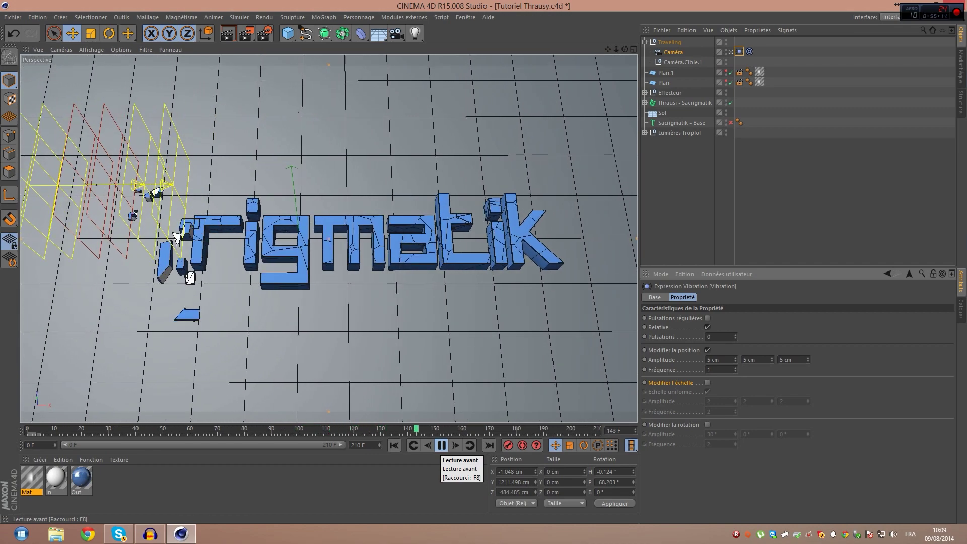
click(441, 445)
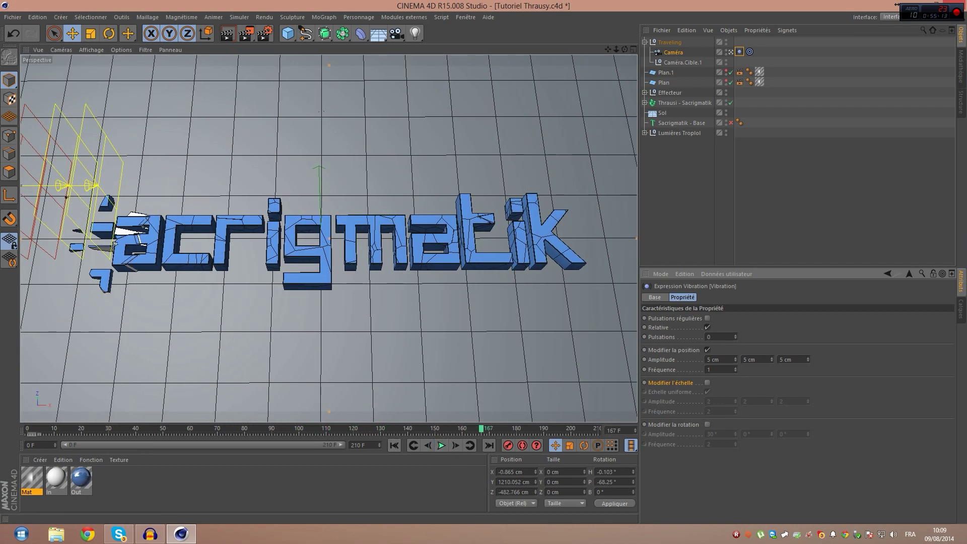
Enable rotation modification in Caméra's Vibration tag with a 3° amplitude on all three axes and play back the shake.
click(394, 445)
click(707, 424)
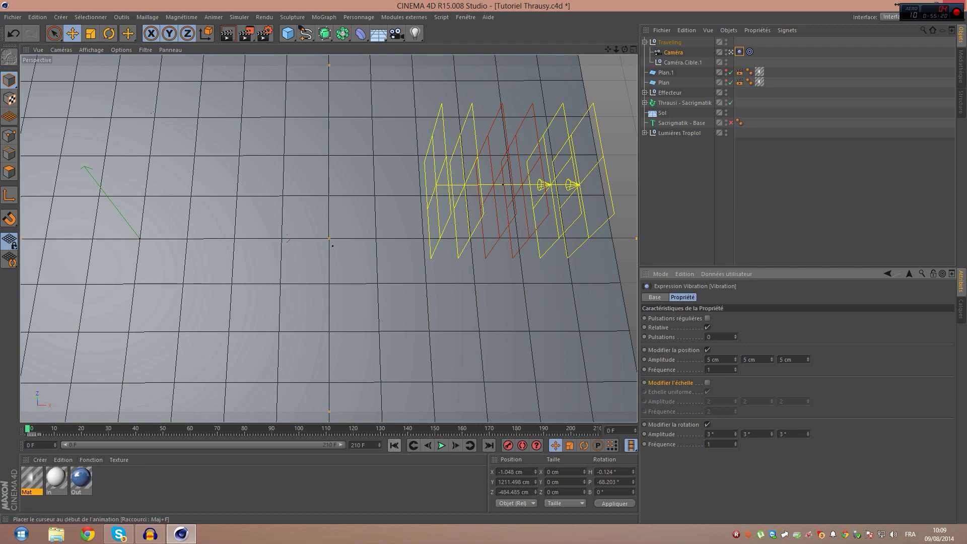
click(441, 445)
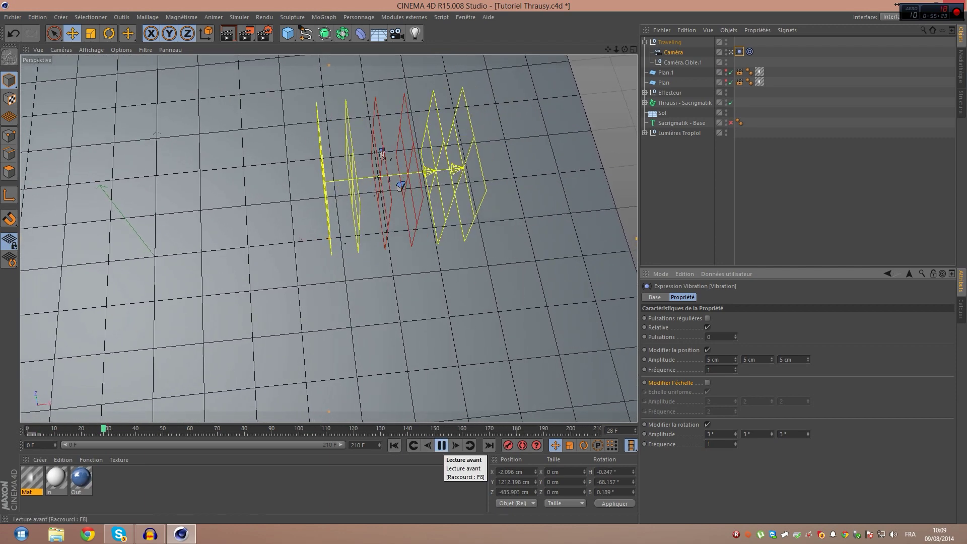
click(442, 445)
Lower the Vibration tag's rotation frequency to 0.2 and replay the animation from the start.
click(393, 446)
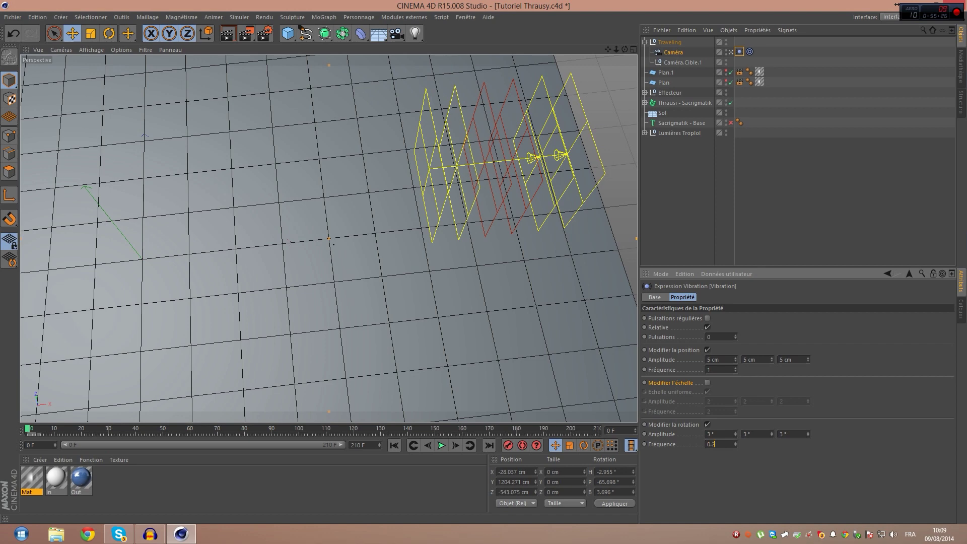
click(441, 445)
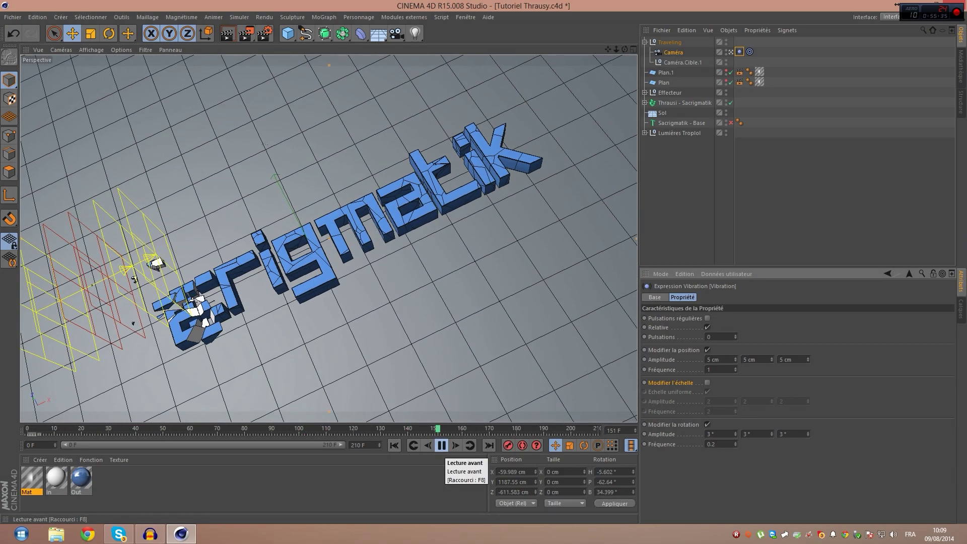
click(441, 446)
click(394, 445)
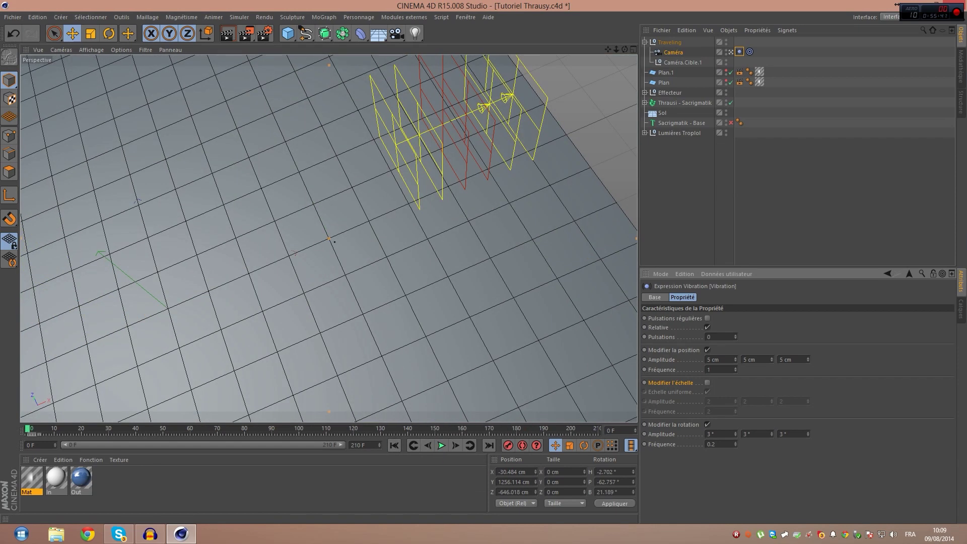
Try playing the vibration with the Relative option off, and undo back through the latest Vibration tag changes.
click(707, 327)
click(442, 445)
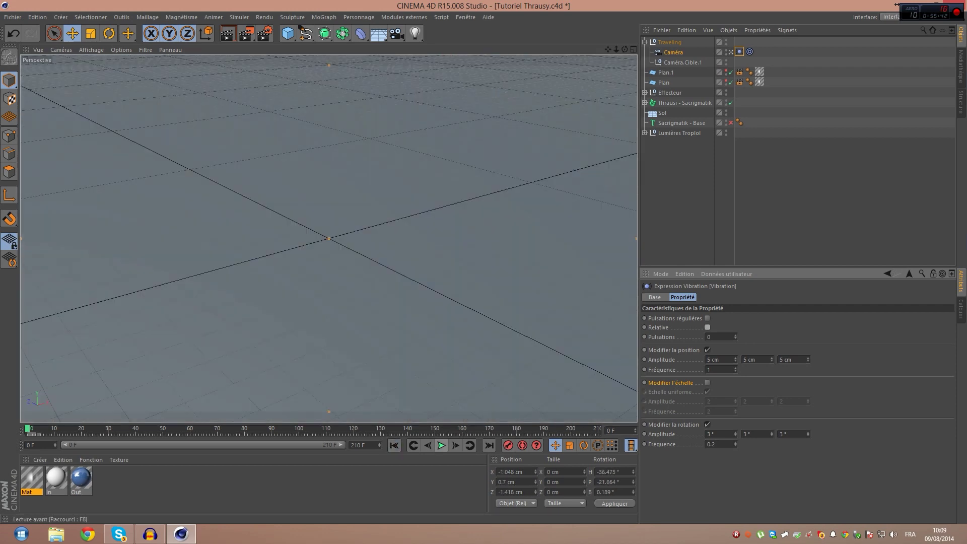
click(442, 446)
click(394, 445)
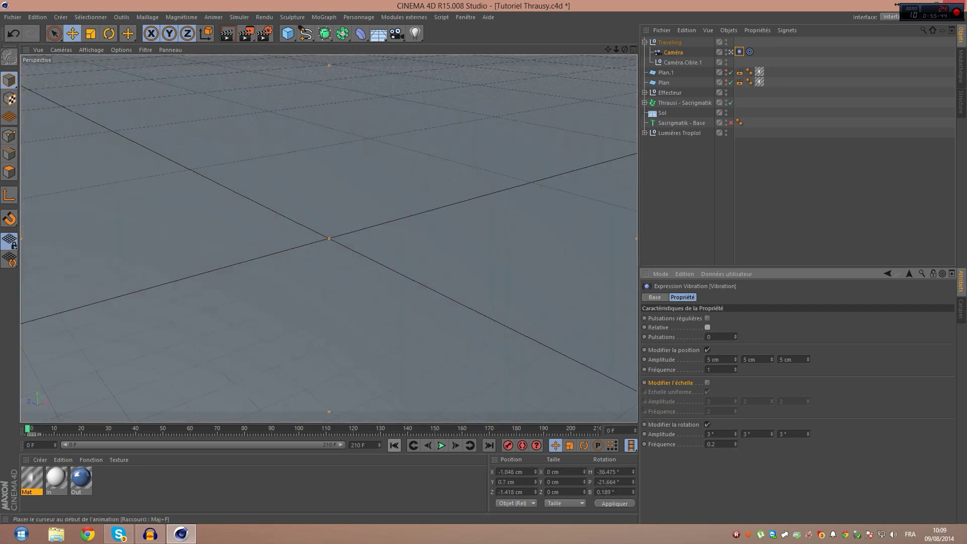
key(ctrl+z)
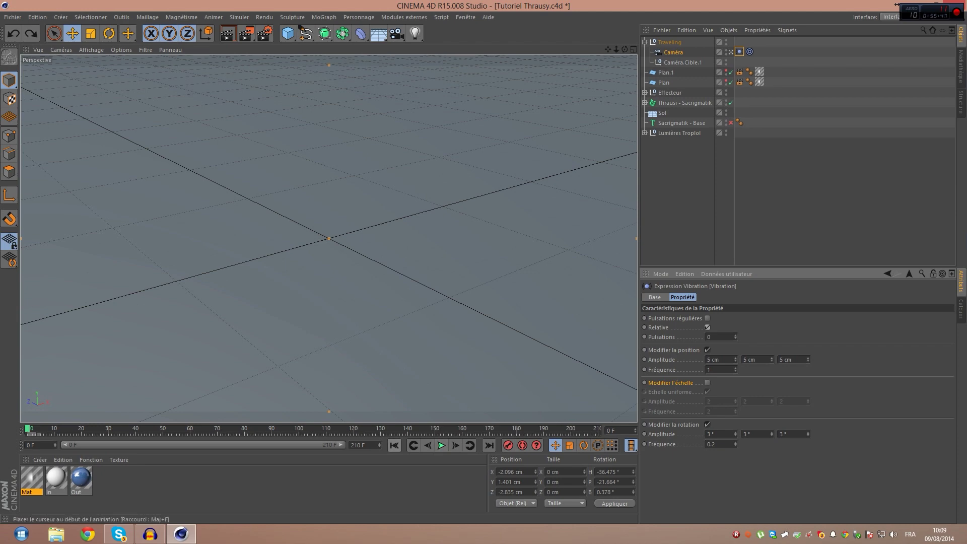
click(393, 445)
click(394, 445)
click(427, 445)
Leave the Caméra view, try moving Caméra by hand, and undo back to its placement above the floor without rotation vibration.
click(731, 52)
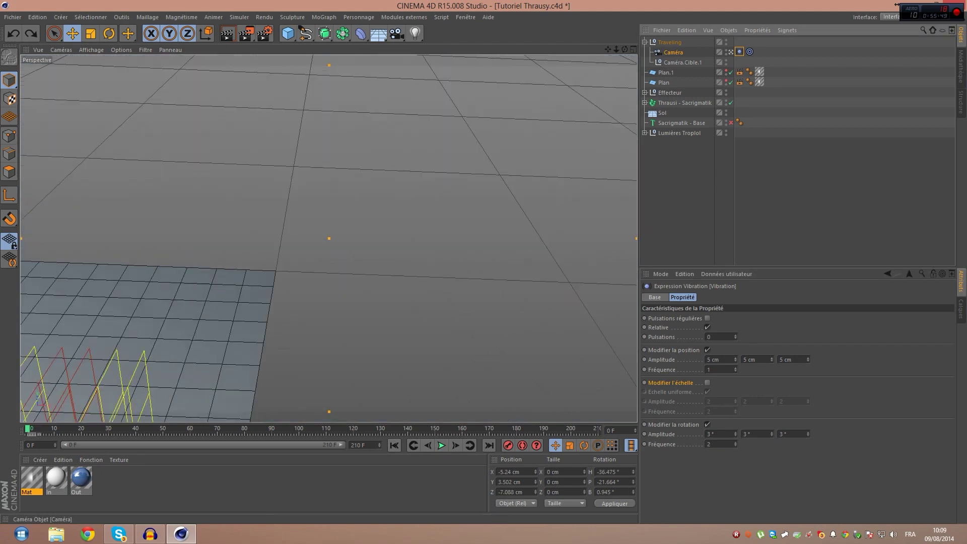
drag(466, 306, 380, 198)
drag(305, 219, 373, 183)
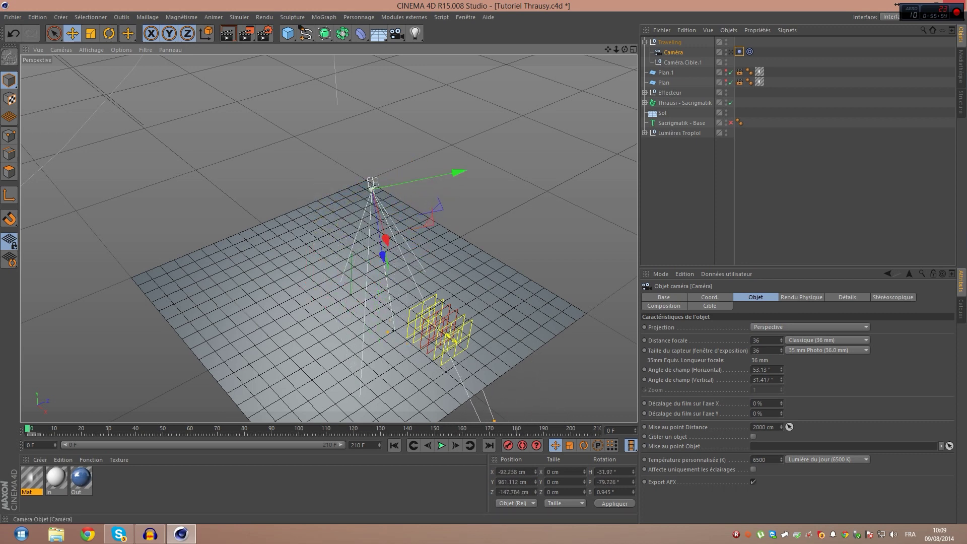
key(ctrl+z)
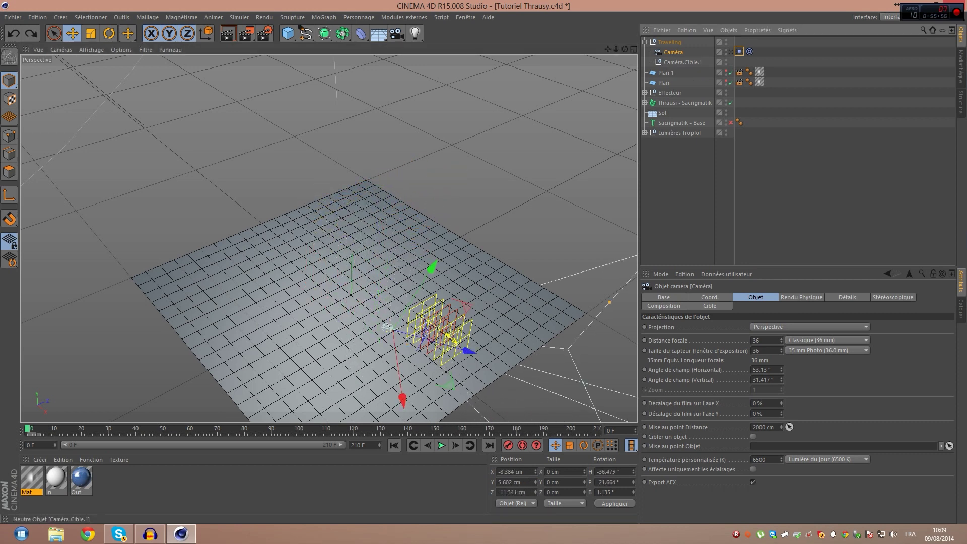
key(ctrl+y)
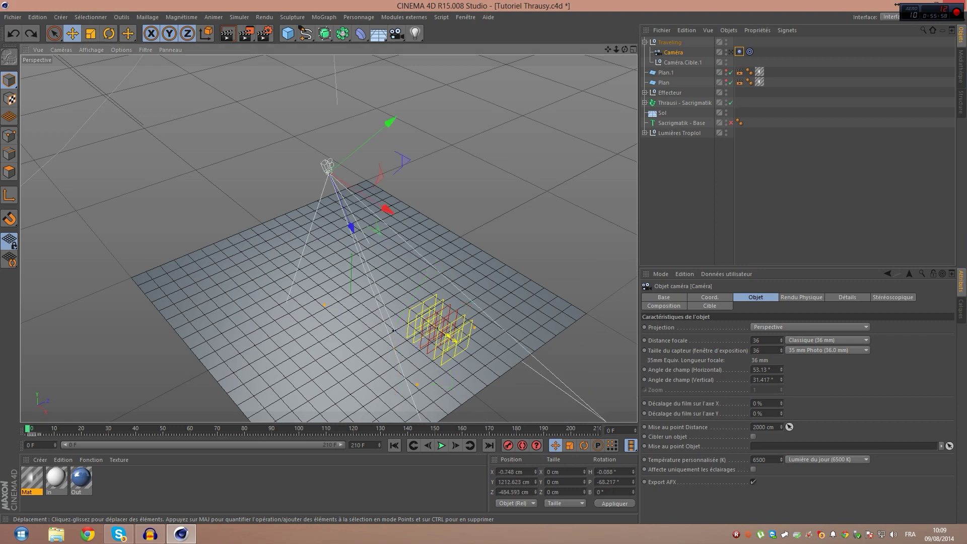
Show the Vibration tag's properties, look through Caméra again and play back the animation.
click(740, 52)
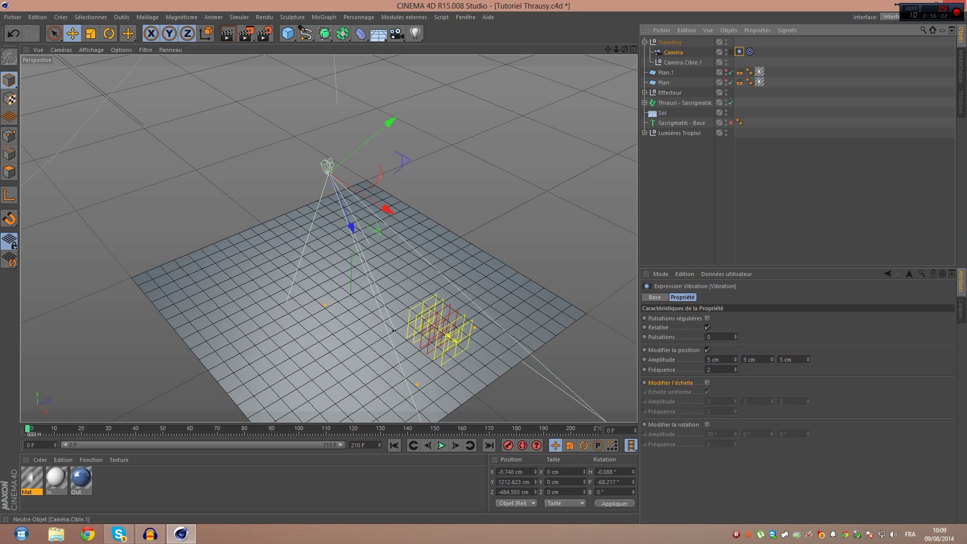
click(730, 52)
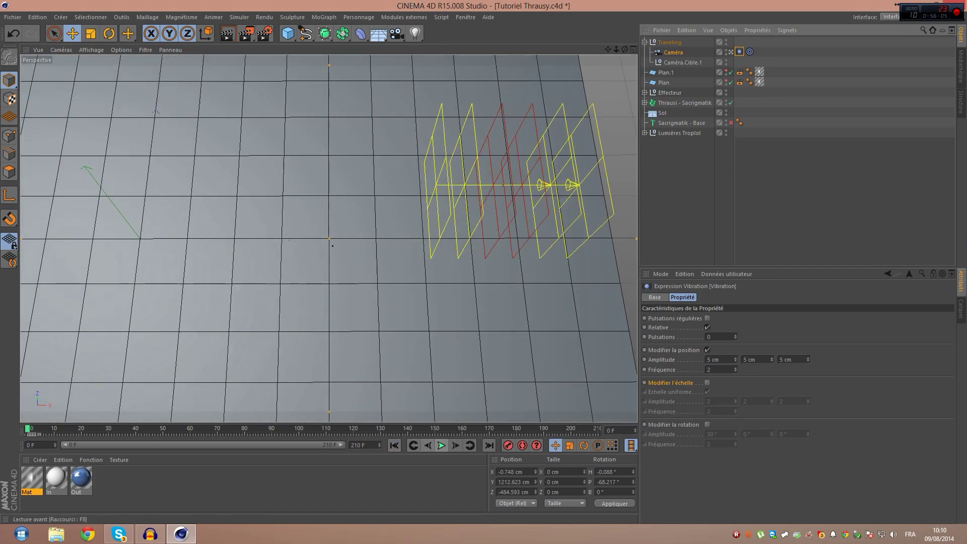
click(441, 445)
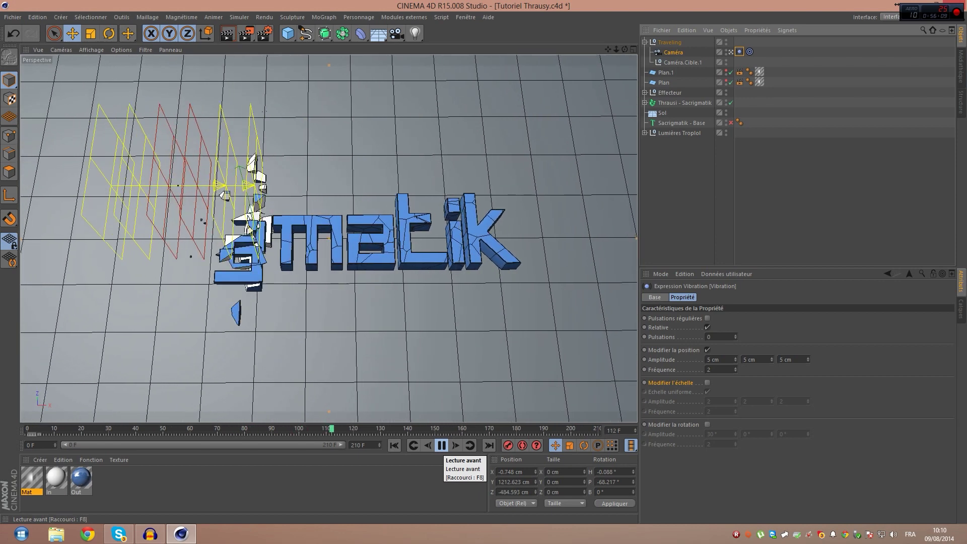
click(442, 445)
click(394, 445)
Set the Vibration tag's position frequency to 0.5 and its amplitude to 7.5 cm on all three axes, and play back the shake.
double_click(710, 370)
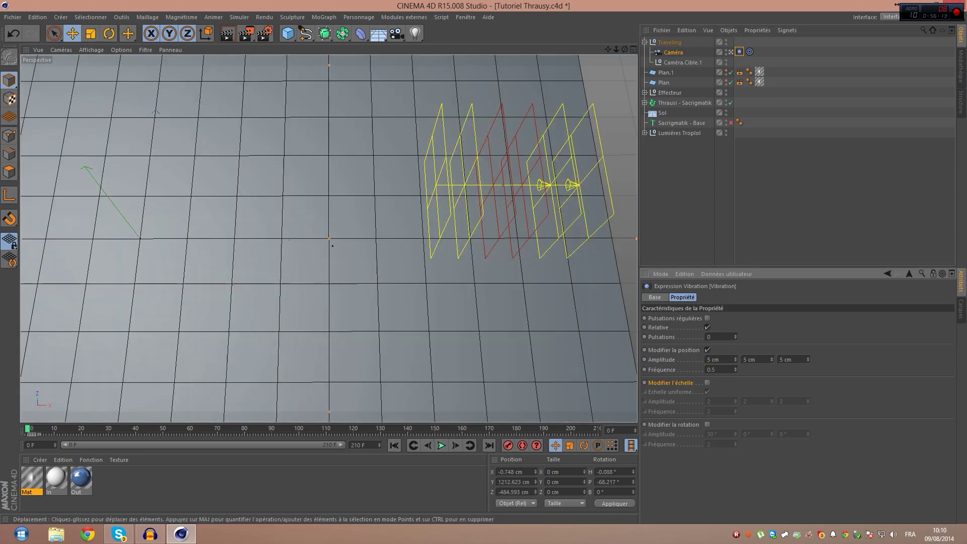
click(720, 359)
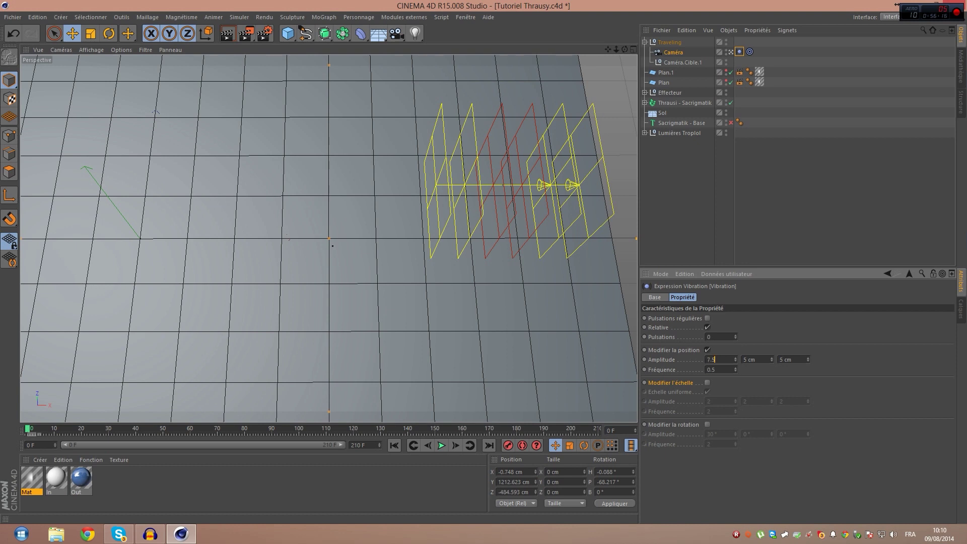
key(Tab)
text(7.5)
key(Return)
key(F8)
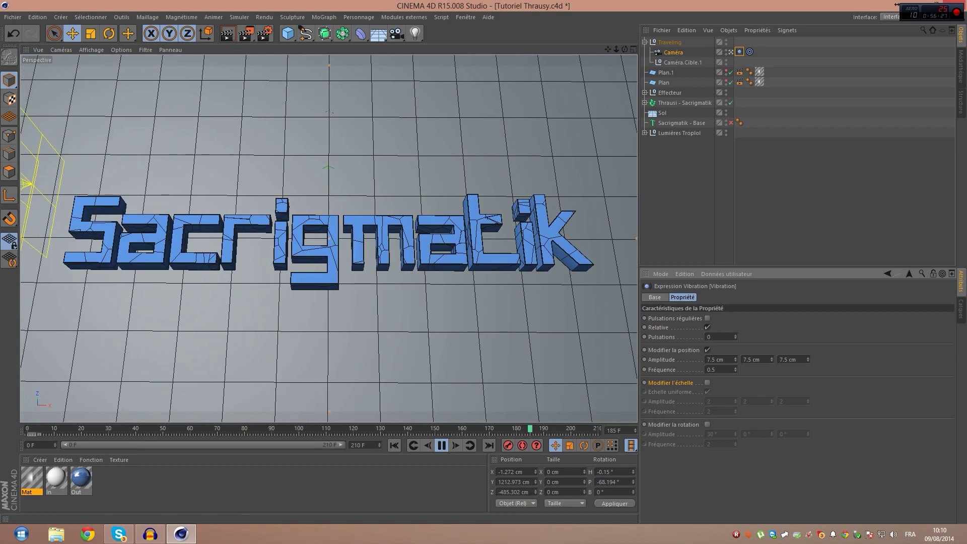
click(442, 446)
click(394, 445)
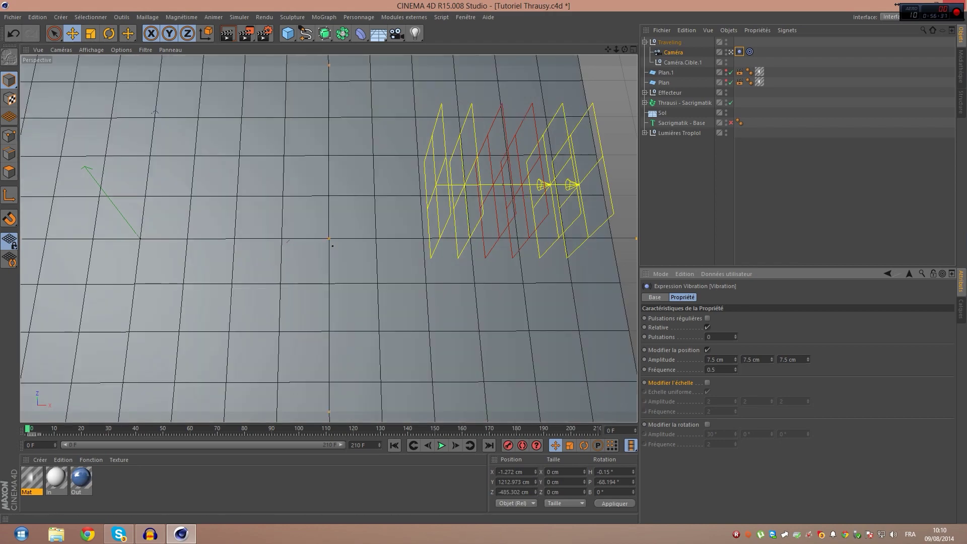
Scrub the timeline to frame 153 and render the camera view.
drag(453, 428, 428, 429)
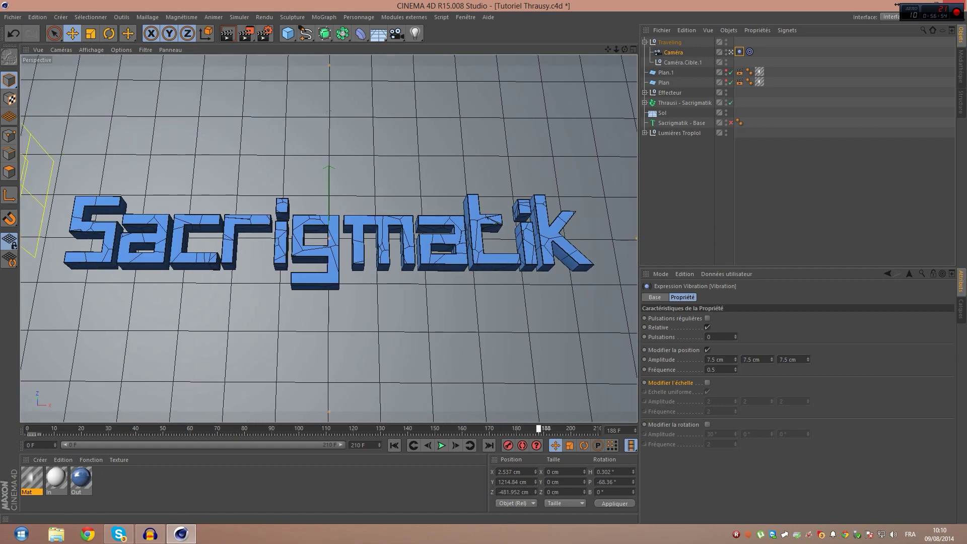
drag(539, 430, 448, 429)
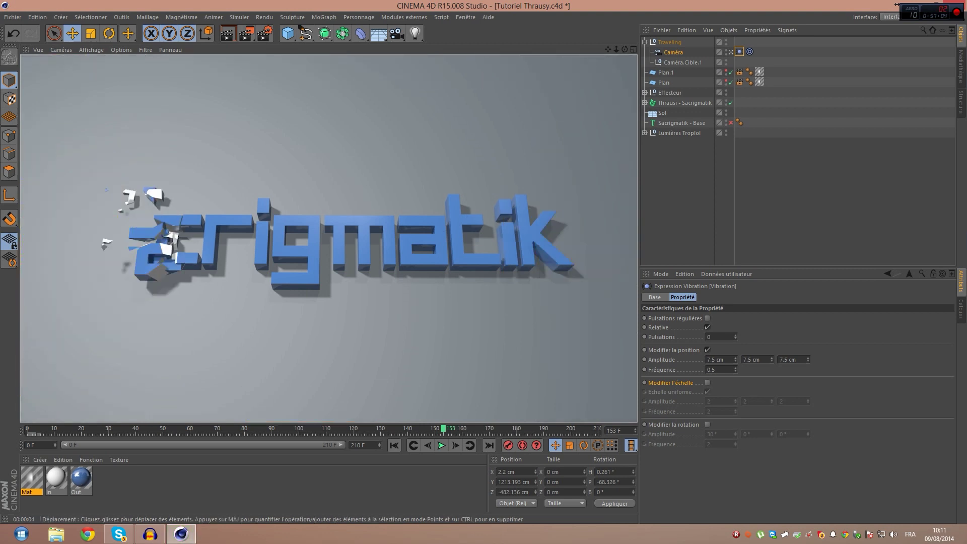
Create a new material, assign it to Sol and open it in the material editor beside the viewport.
double_click(211, 486)
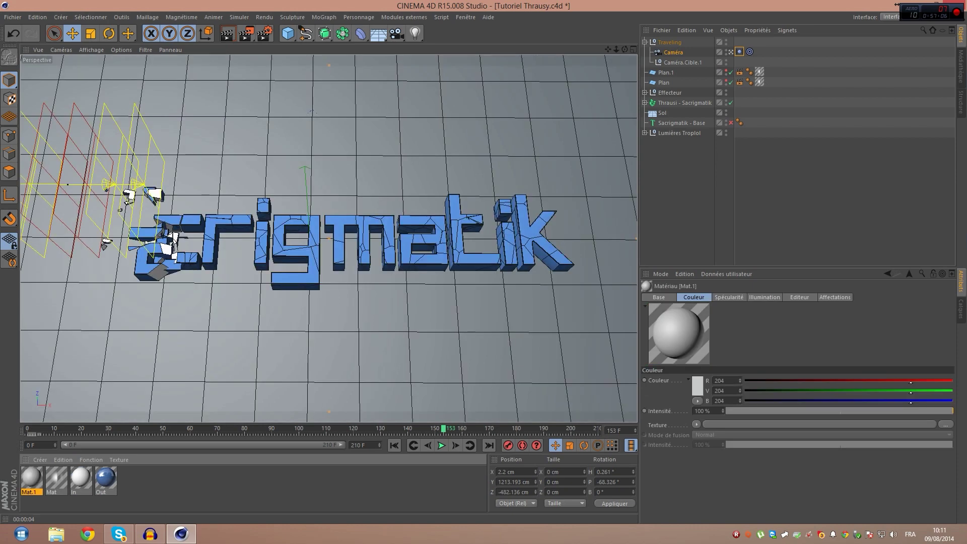
drag(31, 477, 663, 113)
double_click(31, 477)
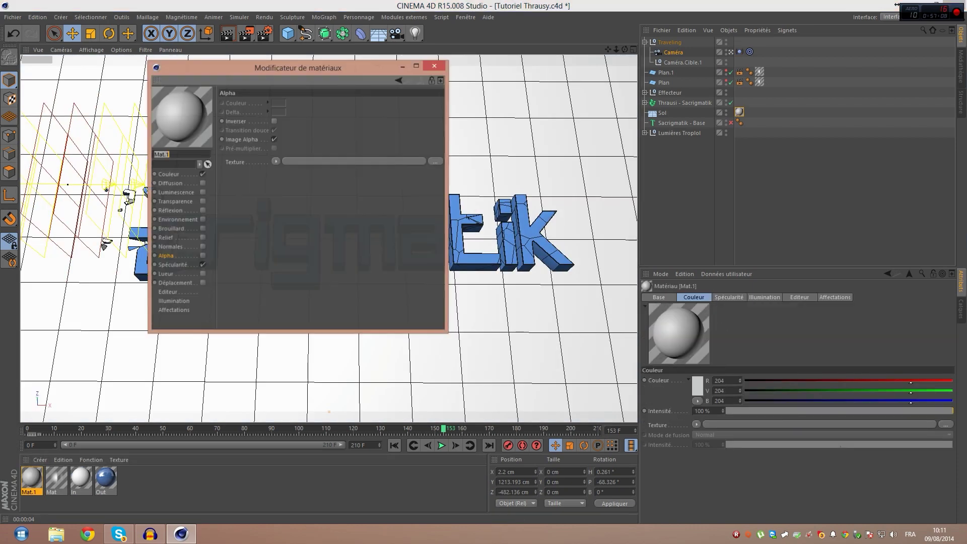
mouse_move(544, 333)
alt+mouse_down()
mouse_move(488, 321)
mouse_move(543, 325)
alt+mouse_up()
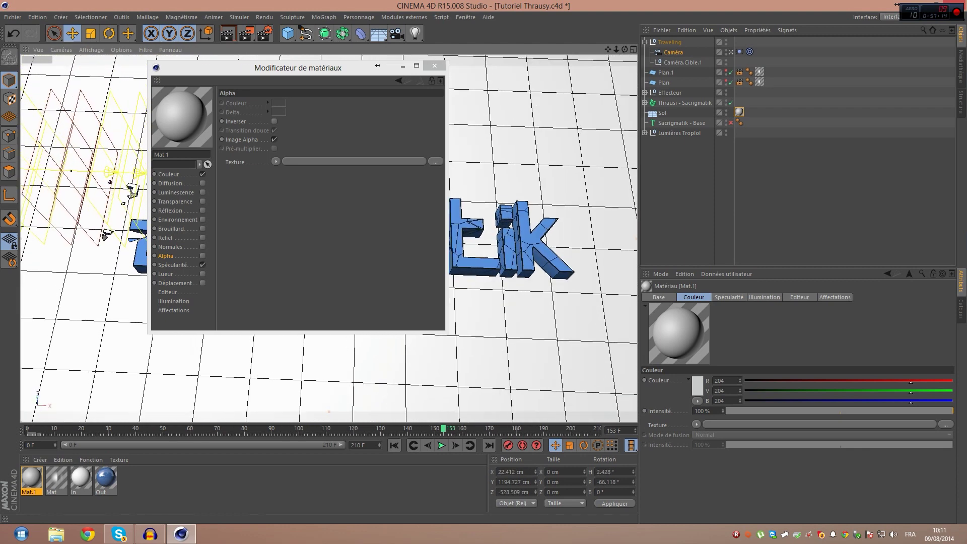
drag(313, 71, 810, 133)
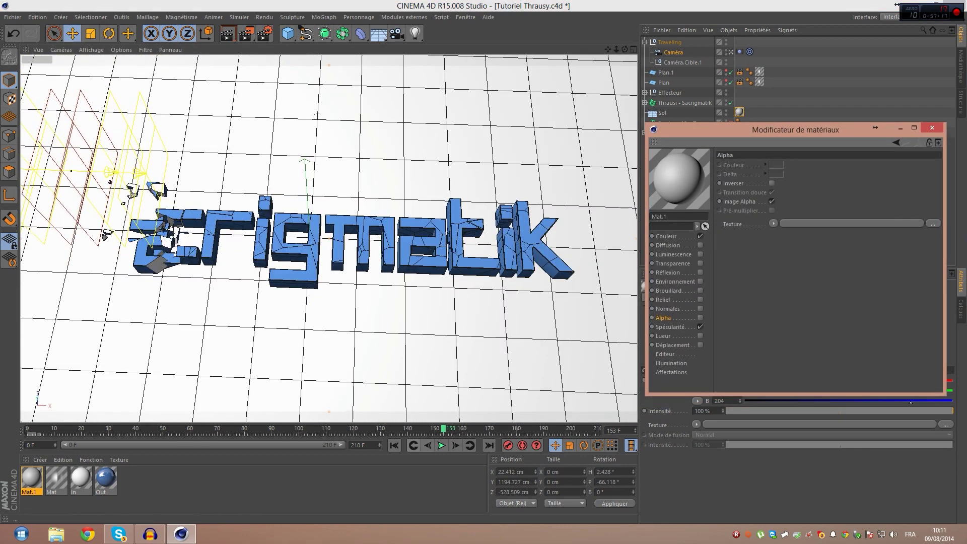
Replay the animation up to frame 131 and render the view to check the new floor material.
click(394, 445)
click(441, 445)
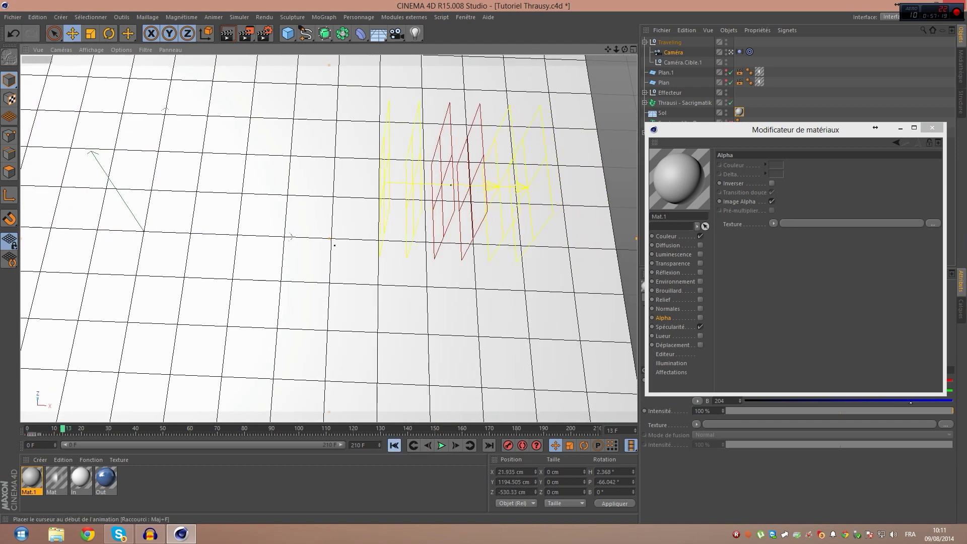
click(441, 446)
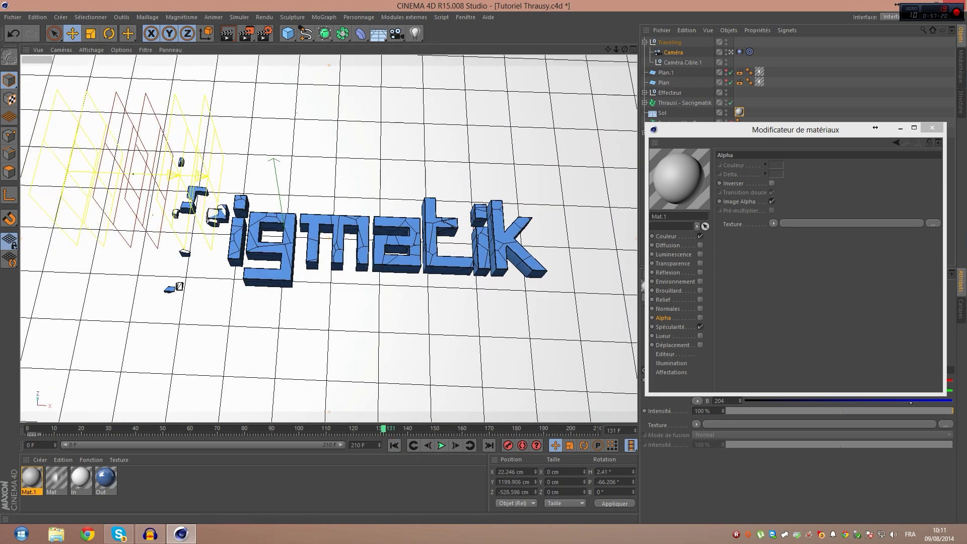
click(228, 34)
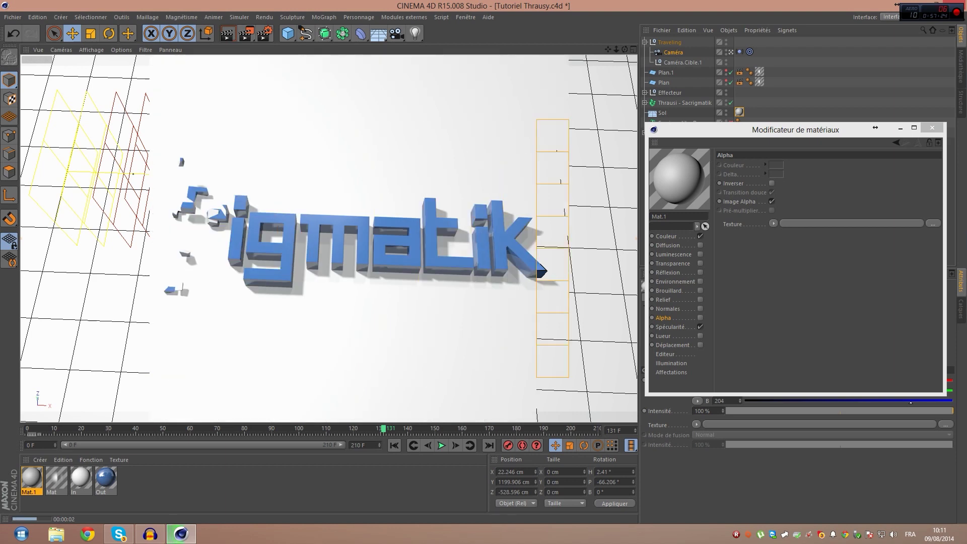
Disable specularity on the Sol material, darken its colour to grey RGB 104, 104, 104, and render the view.
click(700, 327)
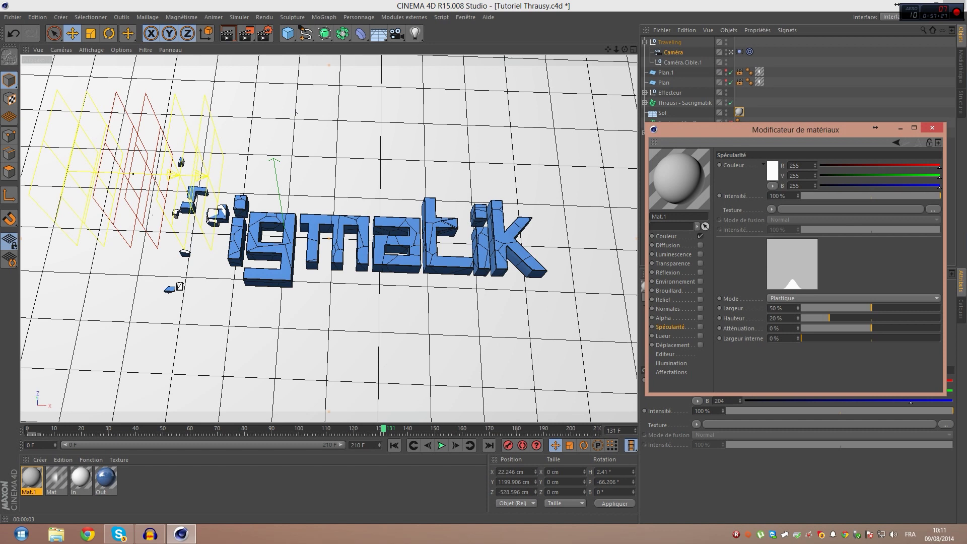
click(666, 237)
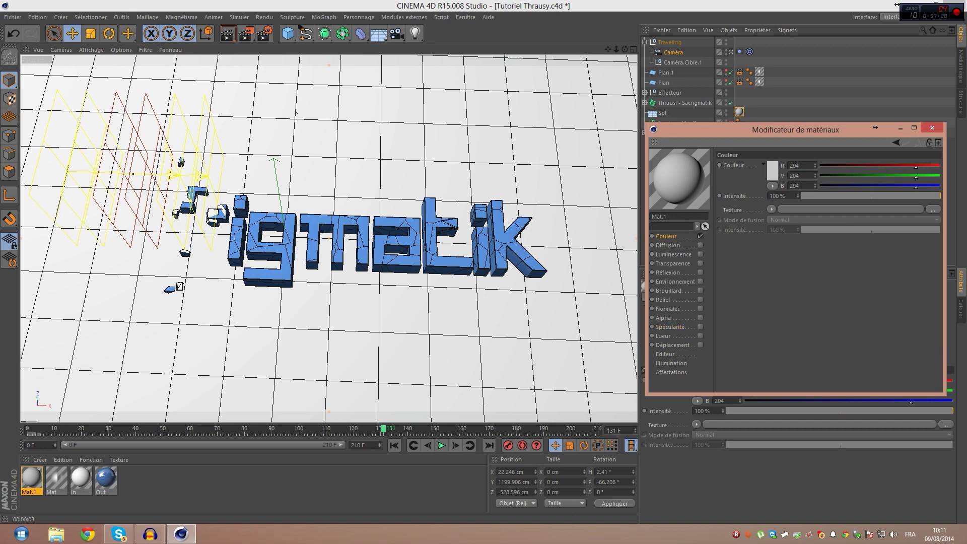
click(771, 174)
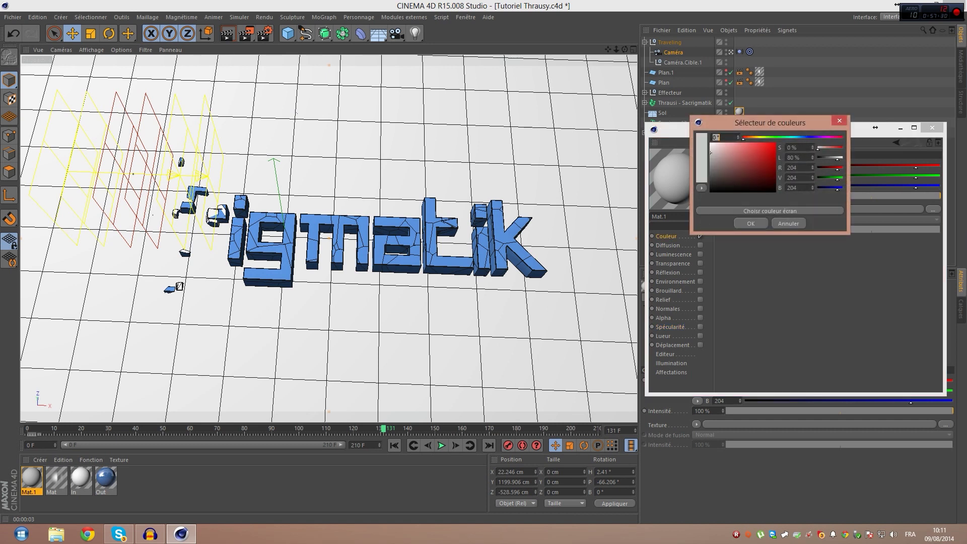
drag(710, 152, 710, 172)
click(751, 223)
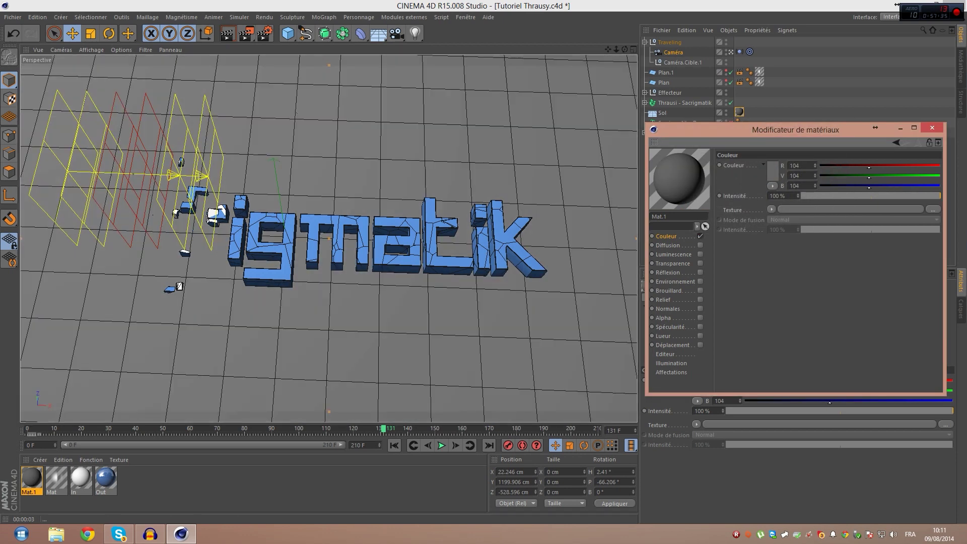
click(228, 33)
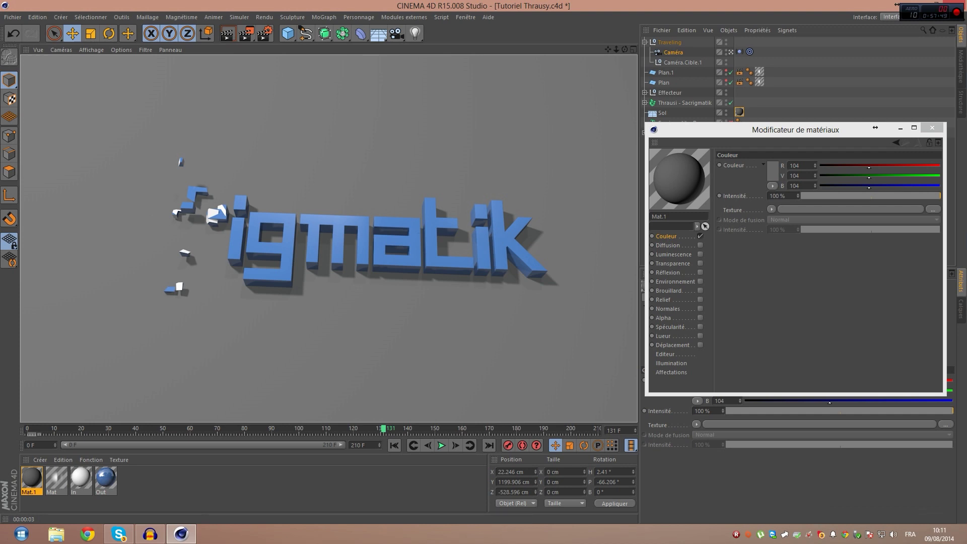
Enable reflection on the Sol material, set its intensity to 30% and render the view.
click(700, 272)
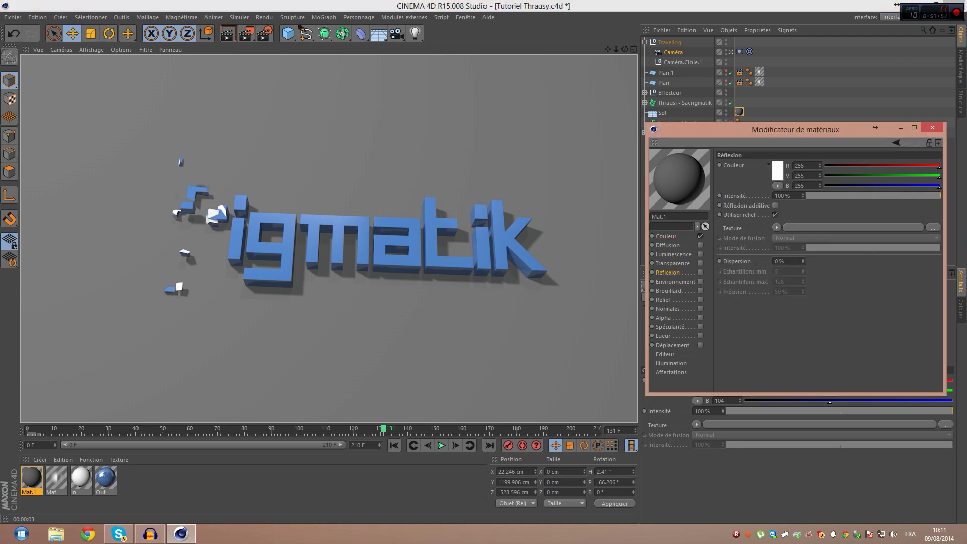
double_click(782, 196)
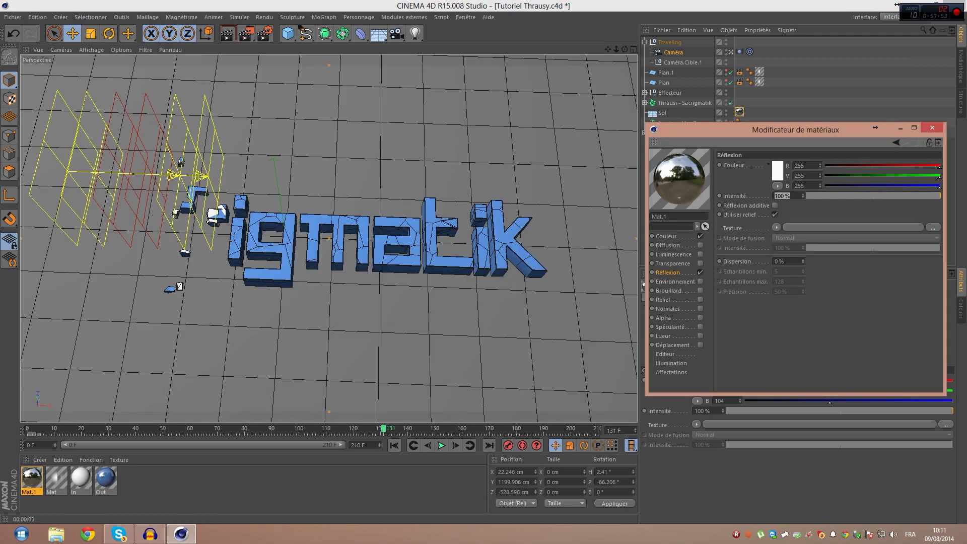
text(30)
key(Return)
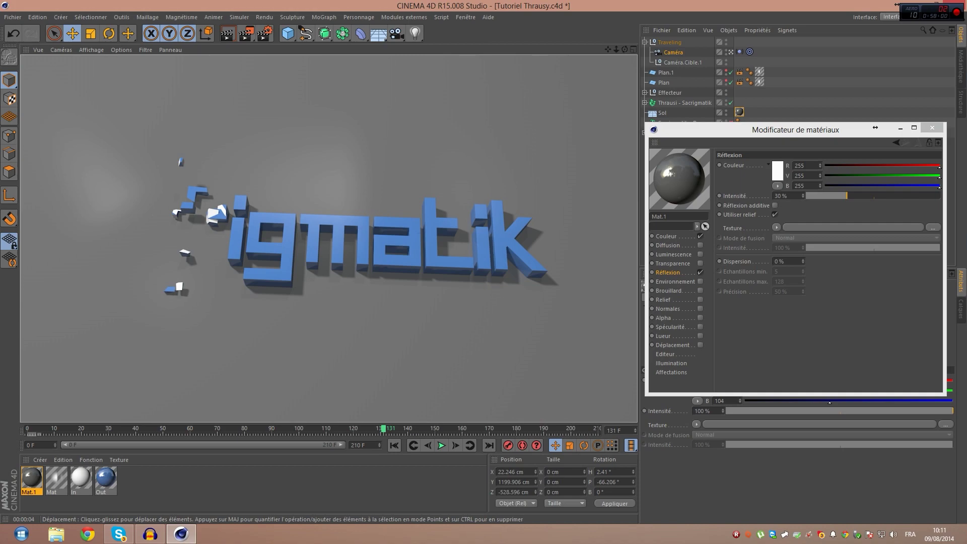
Move the timeline to frame 179, close the material editor and leave the camera view for the free perspective view.
mouse_move(383, 429)
mouse_down()
mouse_move(223, 429)
mouse_move(573, 429)
mouse_move(514, 429)
mouse_up()
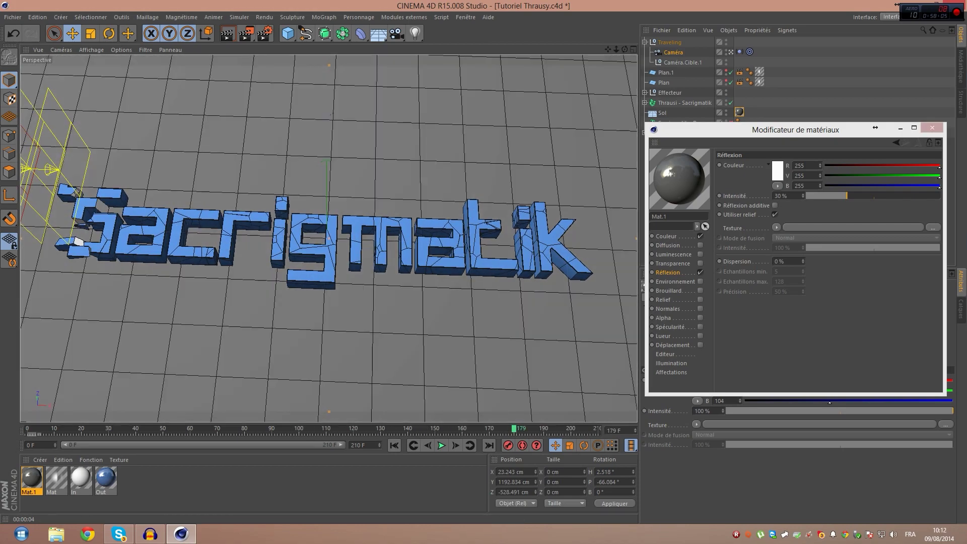
click(932, 128)
click(731, 53)
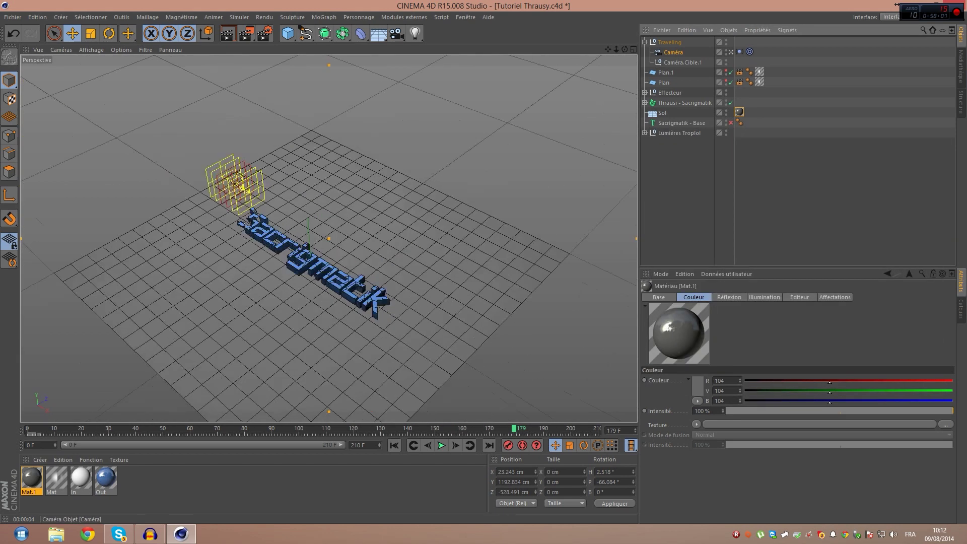
click(443, 308)
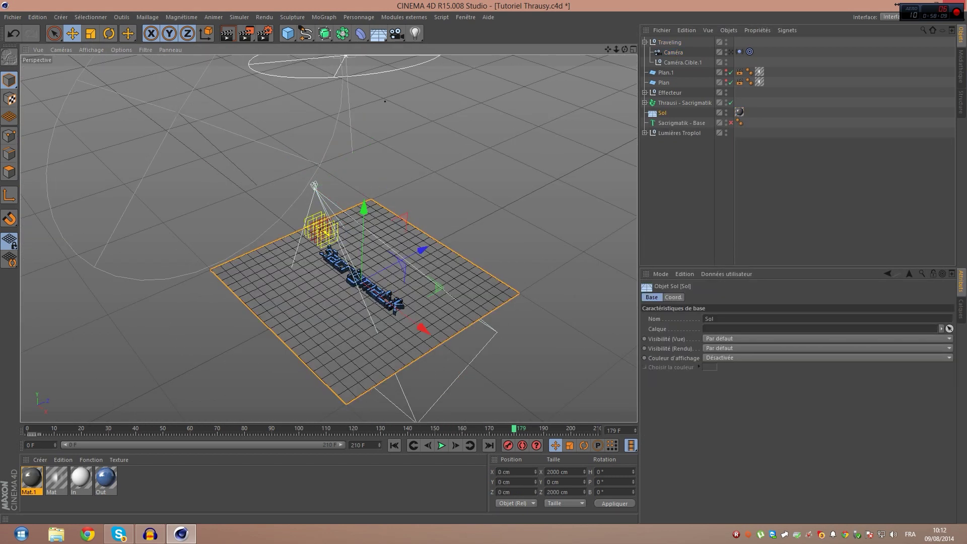
Add a plane about 1259 cm above the floor, with 1 width segment and 1 height segment.
click(287, 34)
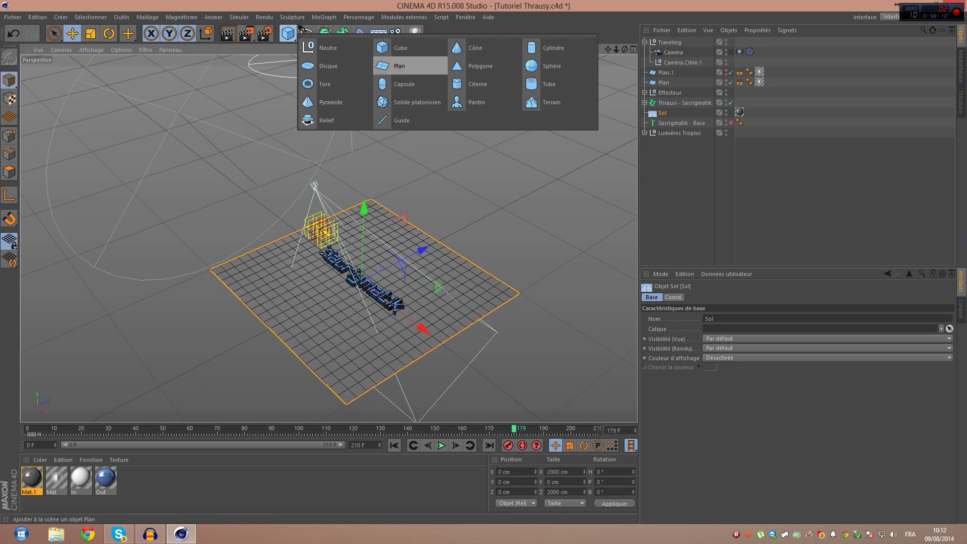
click(399, 66)
drag(364, 209, 369, 76)
click(716, 339)
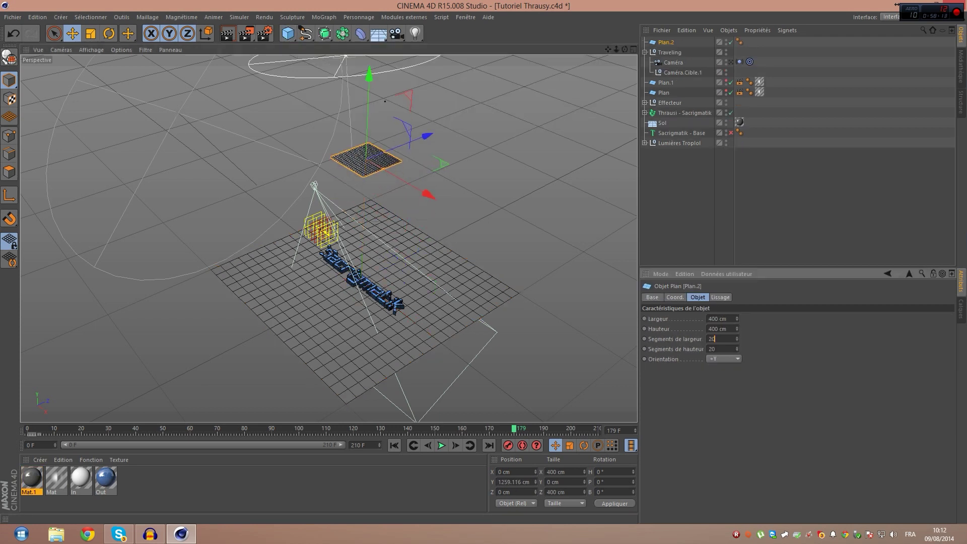
text(1)
key(Tab)
text(1)
key(Return)
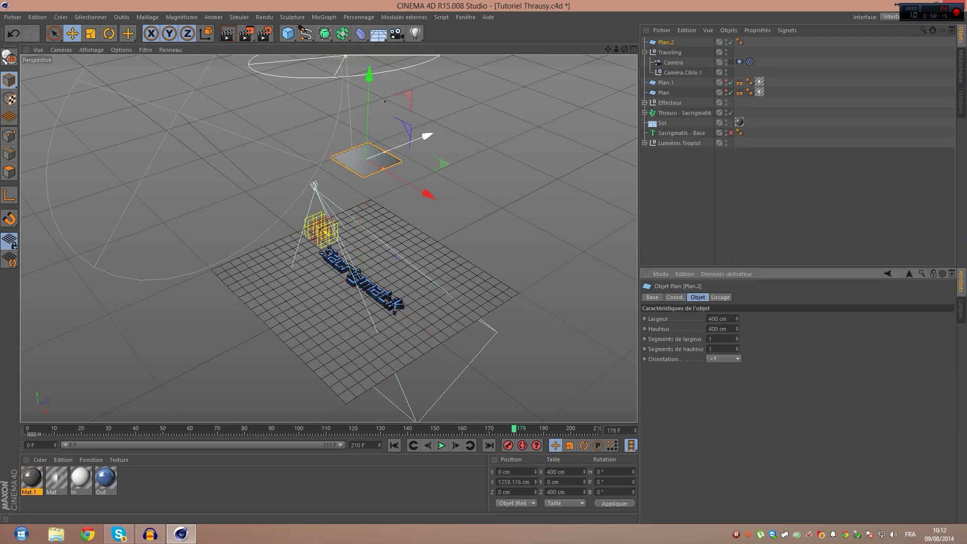
Enlarge the overhead plane to about 2903 cm wide and 2469 cm high.
drag(385, 152, 447, 128)
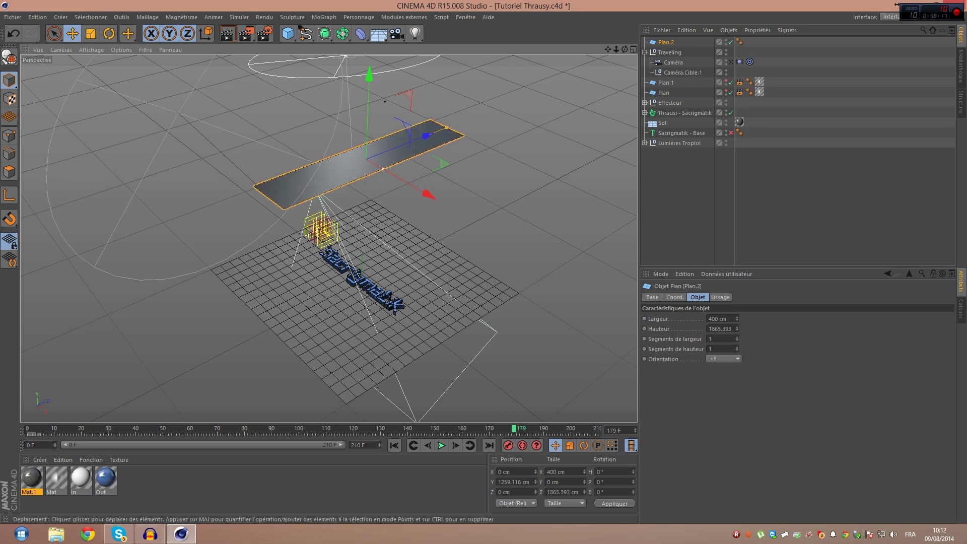
drag(383, 169, 513, 243)
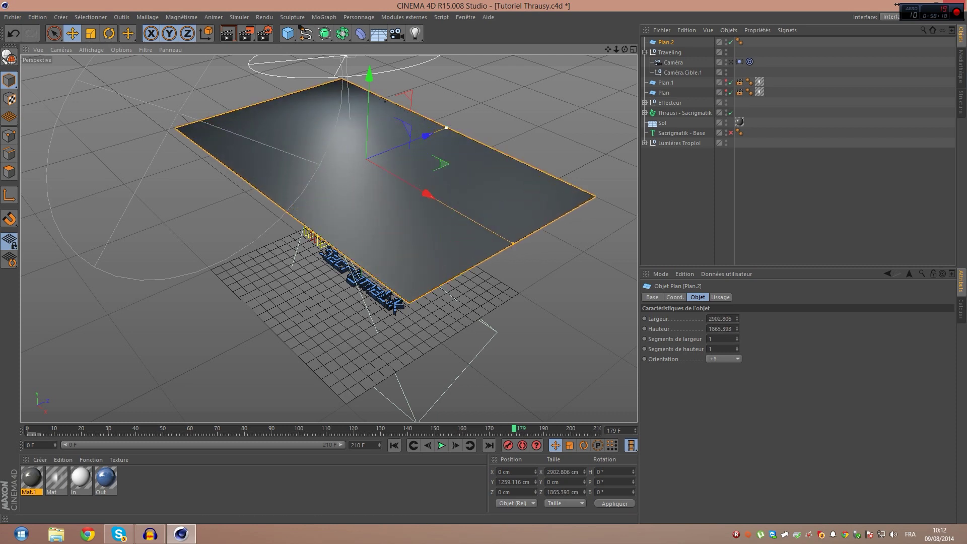
drag(447, 128, 469, 119)
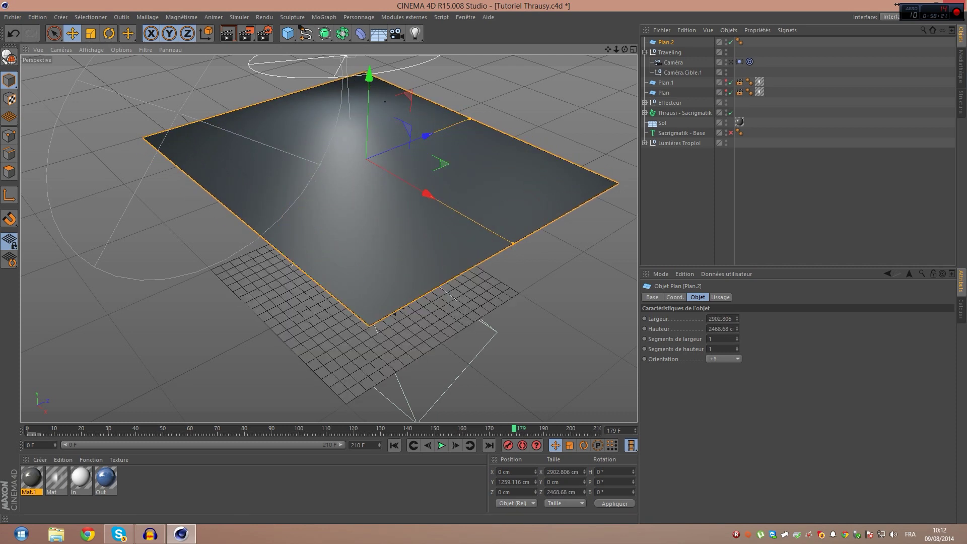
Create a new material with colour and specularity disabled and only luminescence enabled.
double_click(211, 486)
double_click(32, 477)
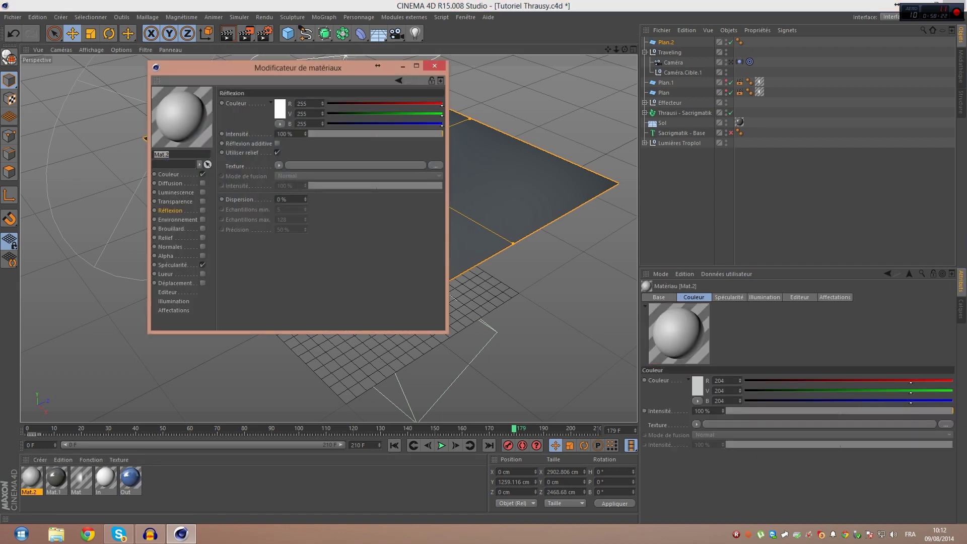
click(168, 174)
click(203, 264)
click(202, 174)
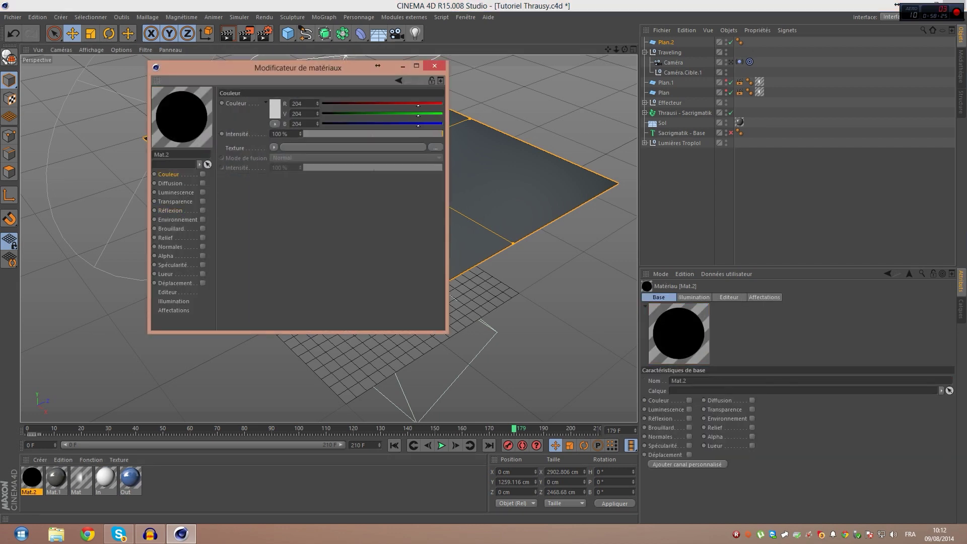
click(176, 201)
click(202, 192)
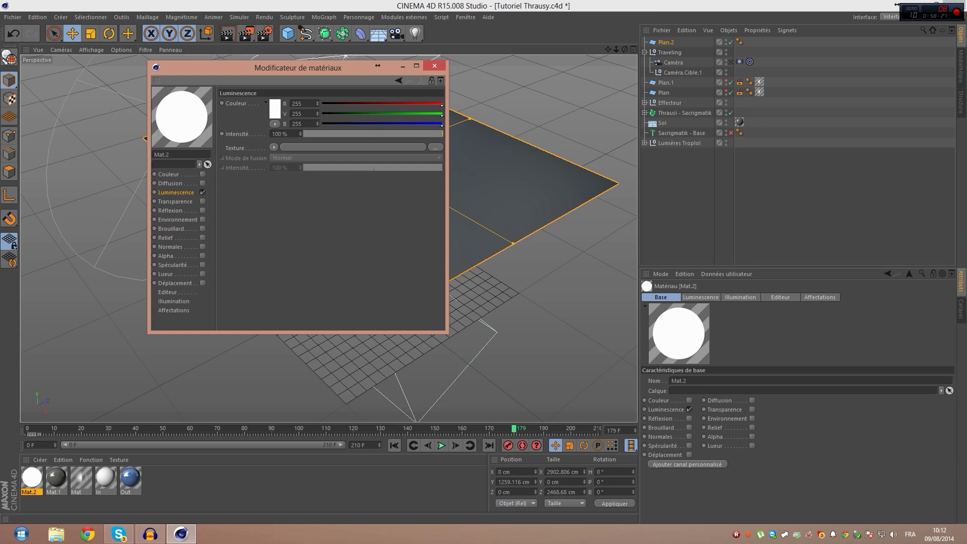
Load a Dégradé texture into Mat.2's luminescence and set the gradient type to 2D - Diagonal.
click(274, 147)
click(292, 255)
click(283, 174)
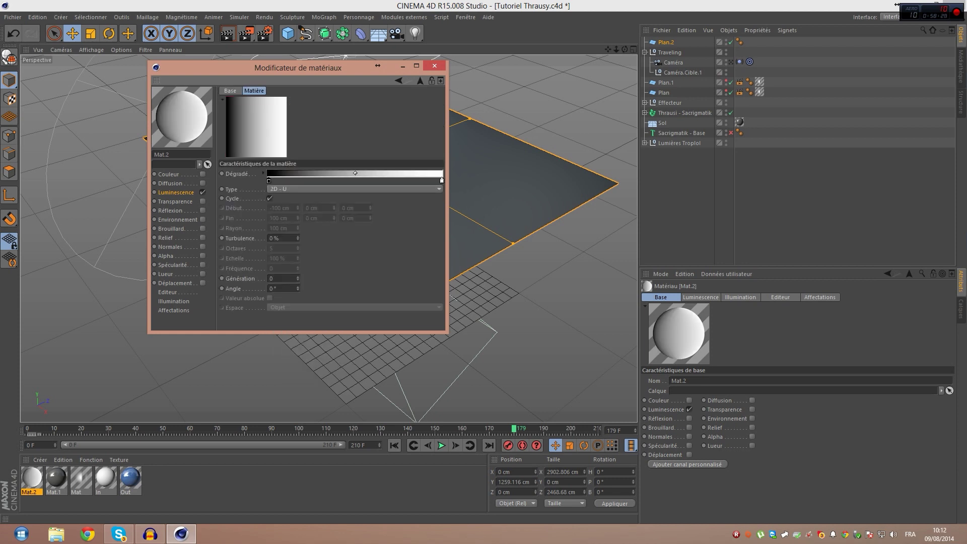
click(352, 189)
click(353, 219)
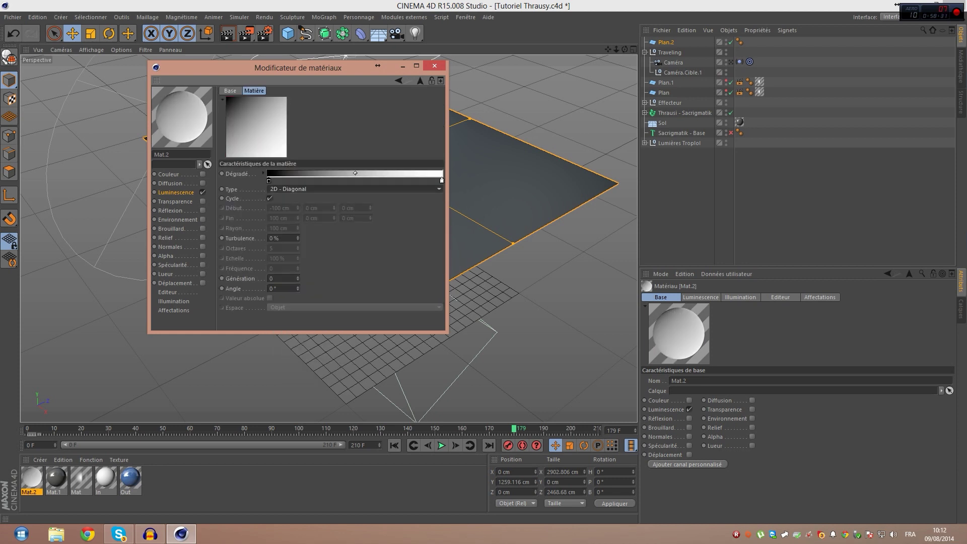
click(434, 66)
Apply Mat.2 to the overhead plane and invert its luminescence gradient so that it runs from white to black.
drag(31, 478, 396, 312)
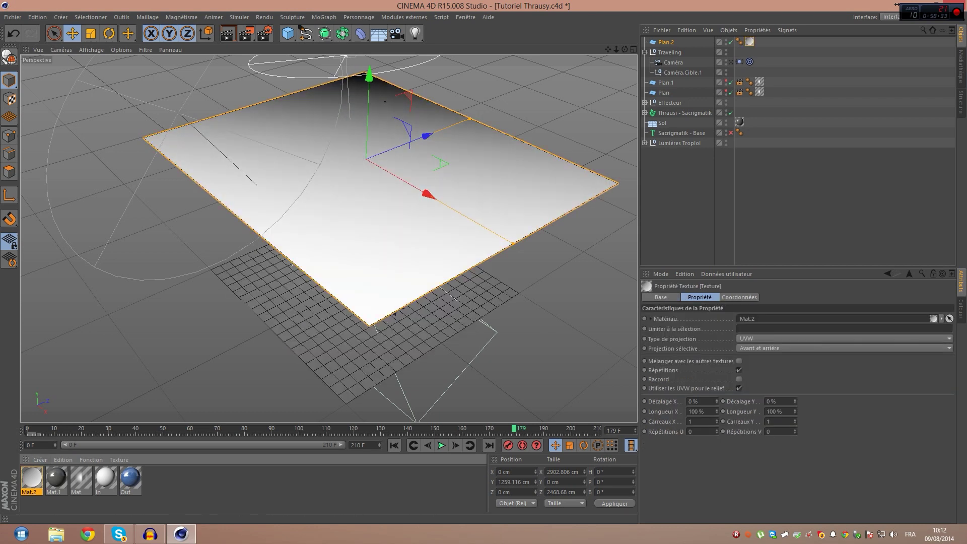
double_click(31, 478)
click(282, 171)
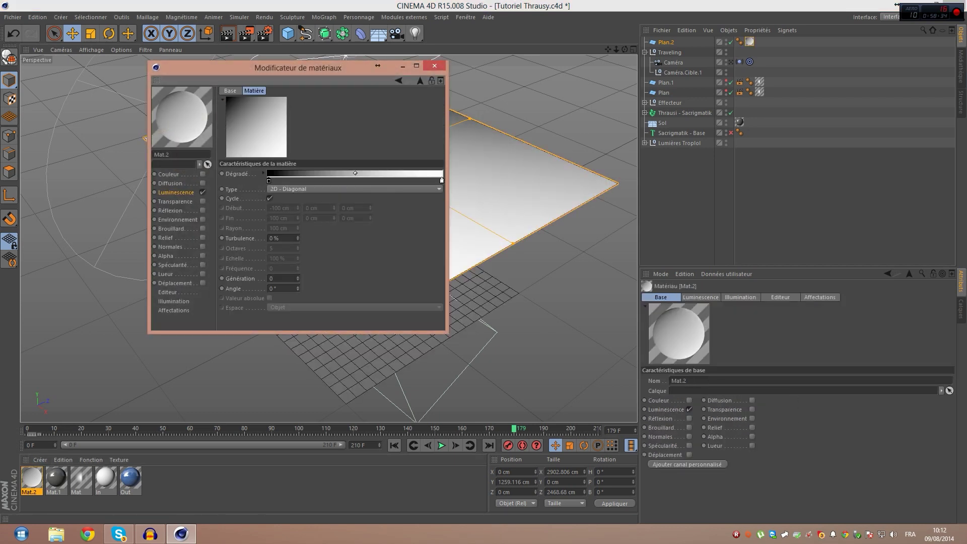
right_click(310, 180)
click(332, 188)
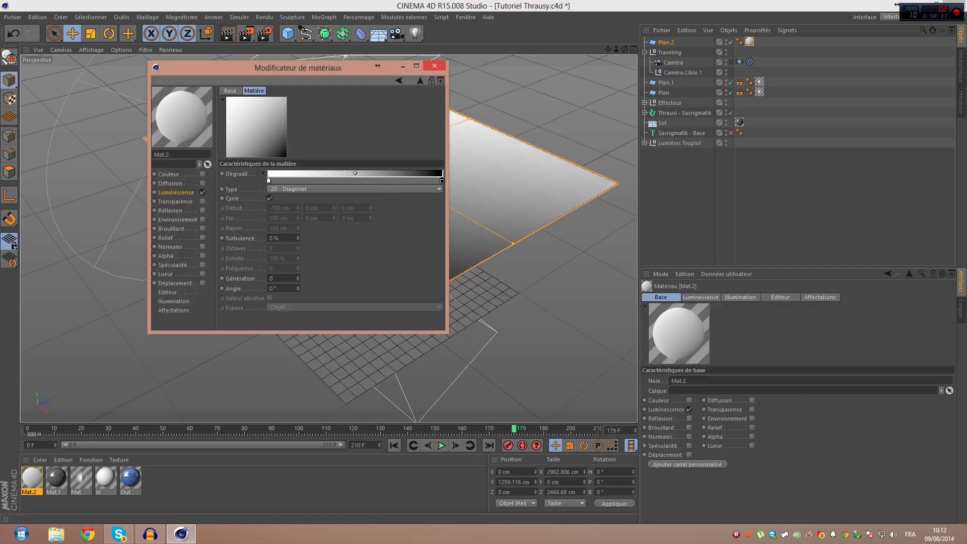
click(434, 65)
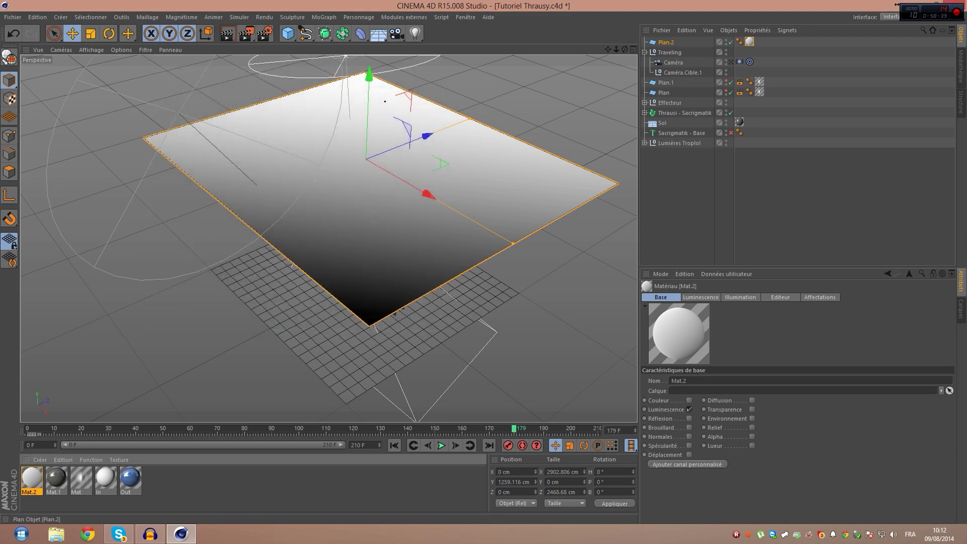
Hide Plan.2 in the viewport and give it a Rendu tag with shadows, camera visibility and GI visibility disabled.
click(726, 41)
click(725, 40)
click(665, 44)
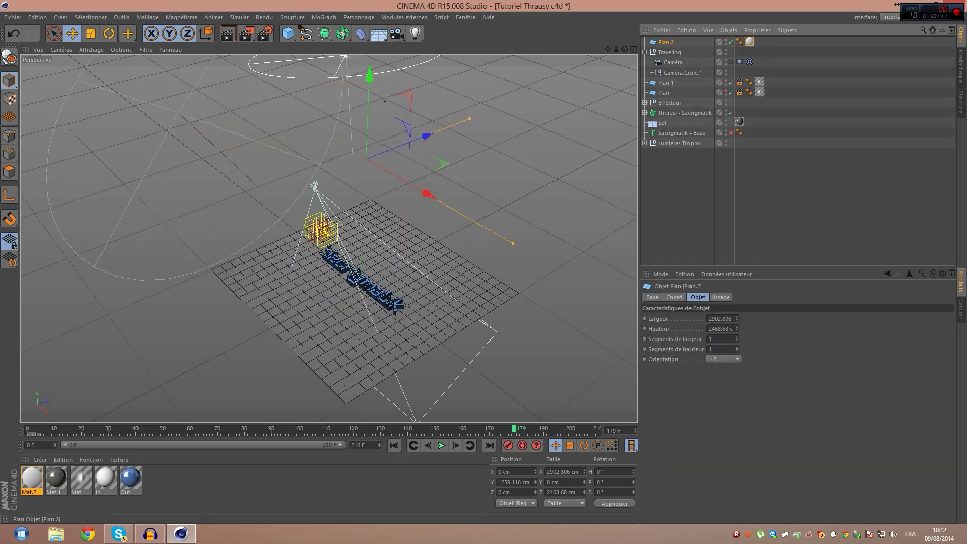
right_click(665, 44)
mouse_move(678, 51)
click(802, 201)
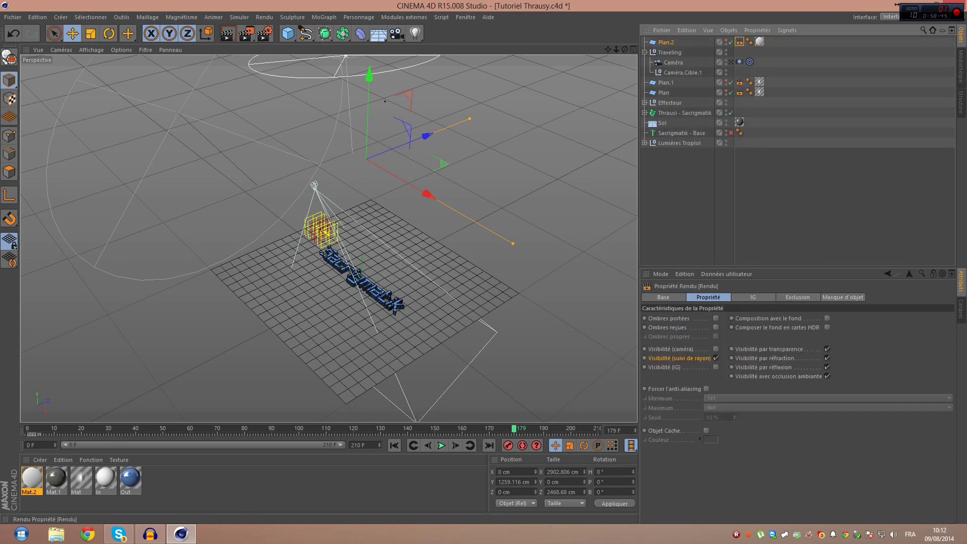
Render the camera view to check the plane's reflection on the floor, and return to the perspective view with Plan.2 selected.
click(731, 63)
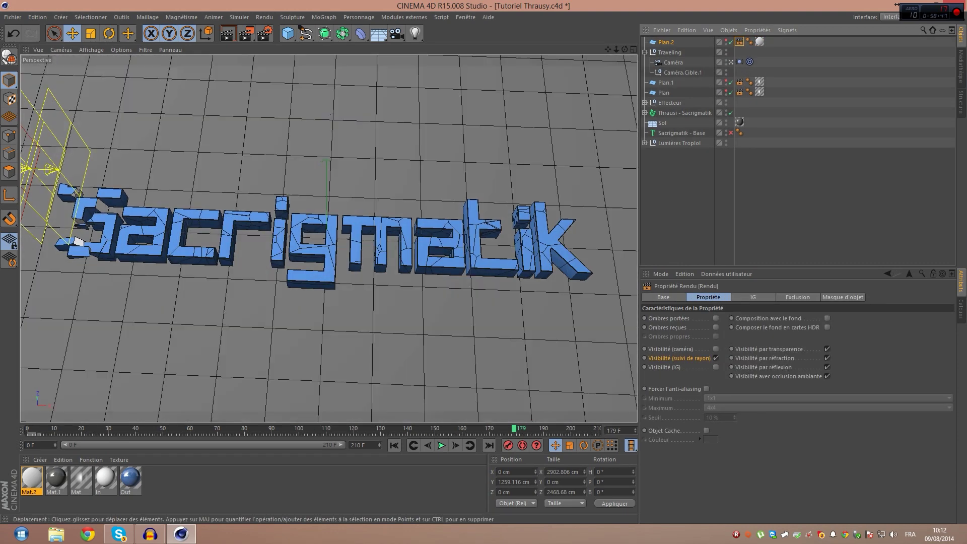
click(228, 33)
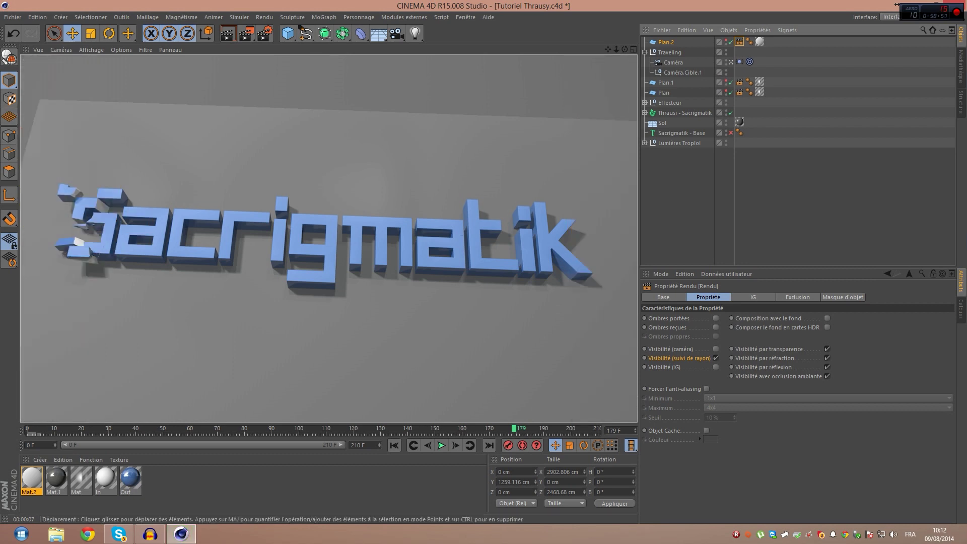
click(731, 62)
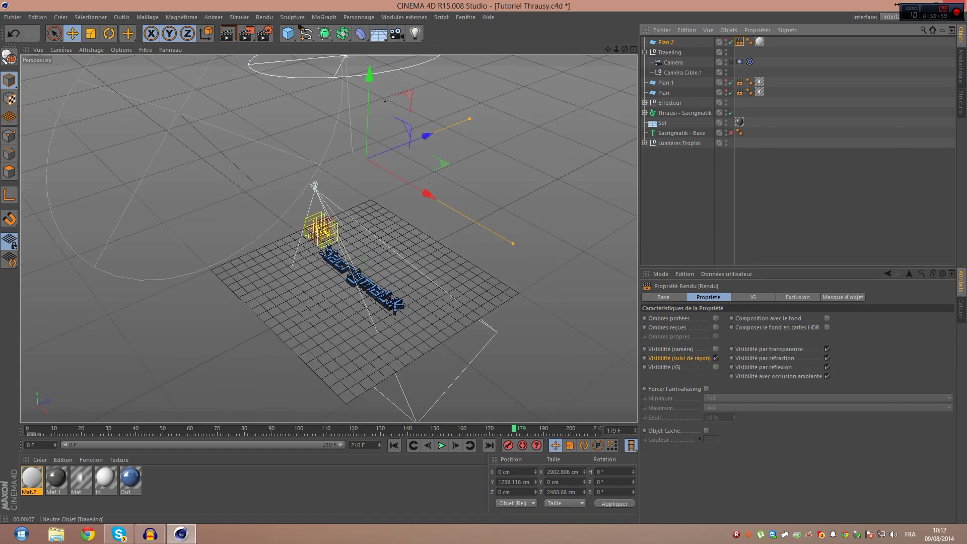
click(666, 42)
scroll(413, 267, down, 4)
scroll(576, 97, up, 2)
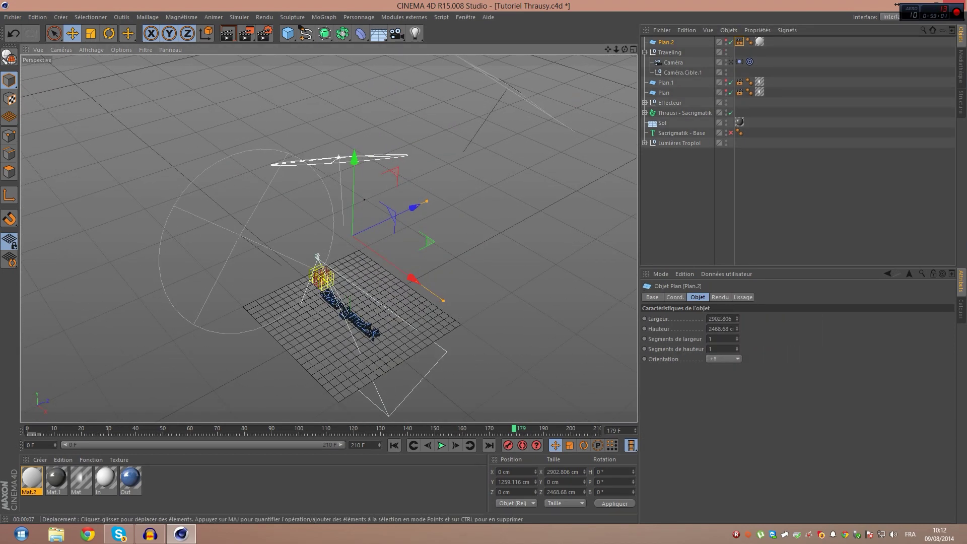
Enable the Alpha channel on Mat.2 and wrap its luminescence gradient in a Calque shader.
double_click(32, 478)
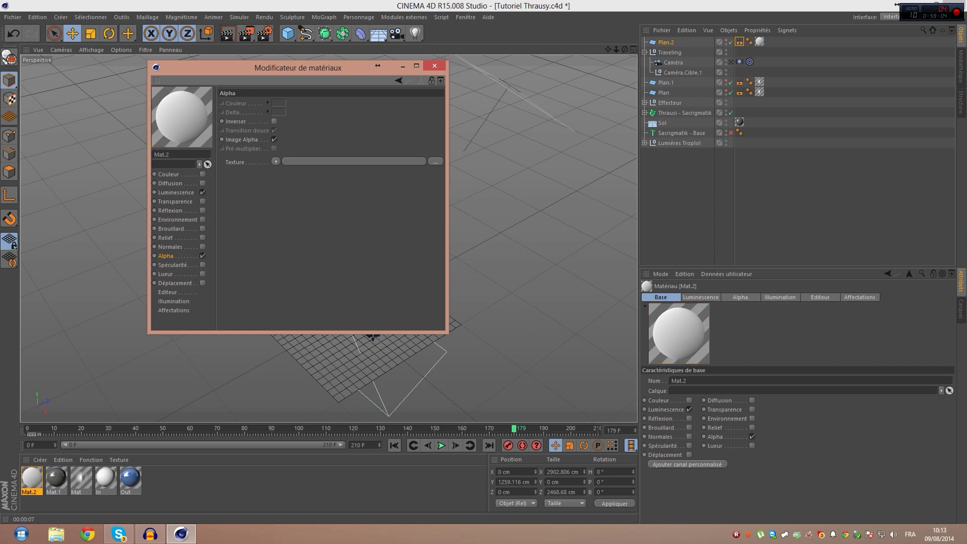
click(176, 192)
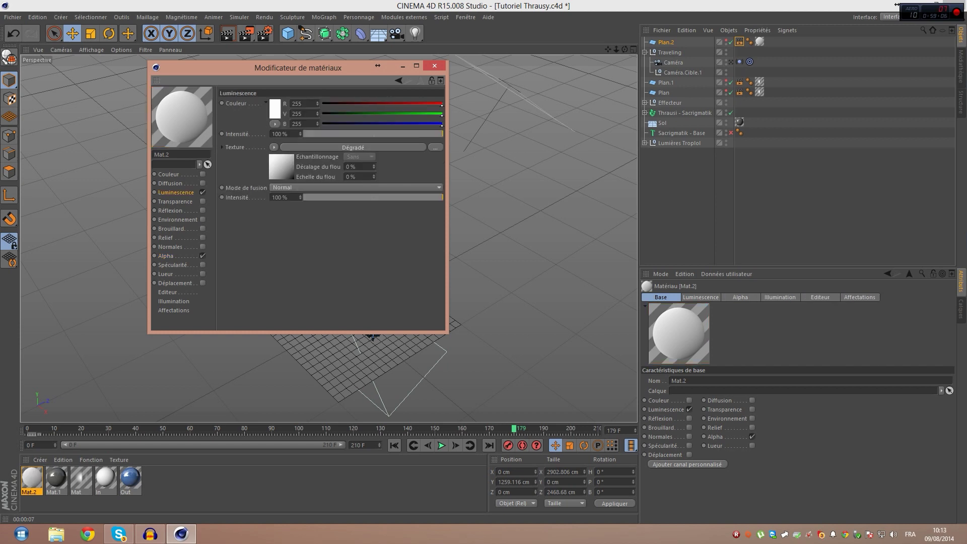
click(274, 147)
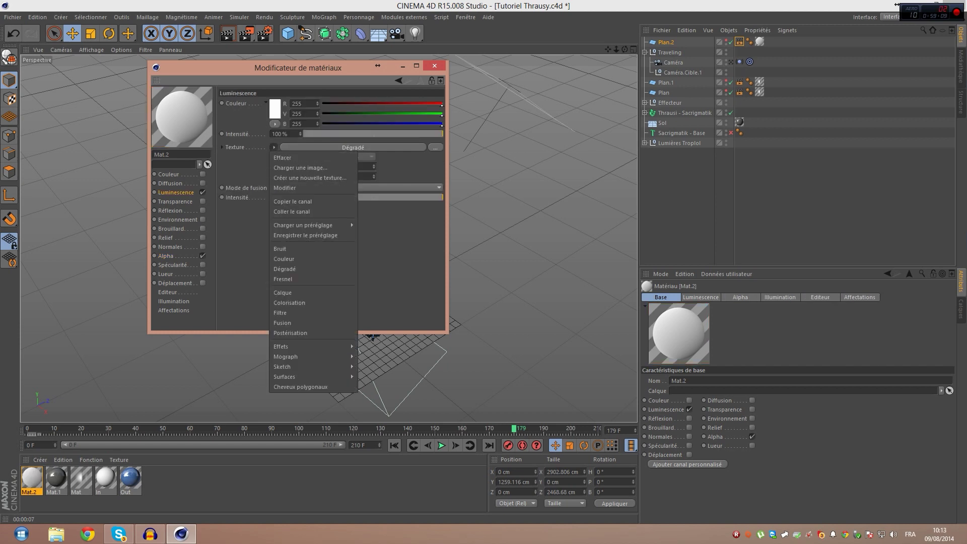
click(353, 148)
click(352, 147)
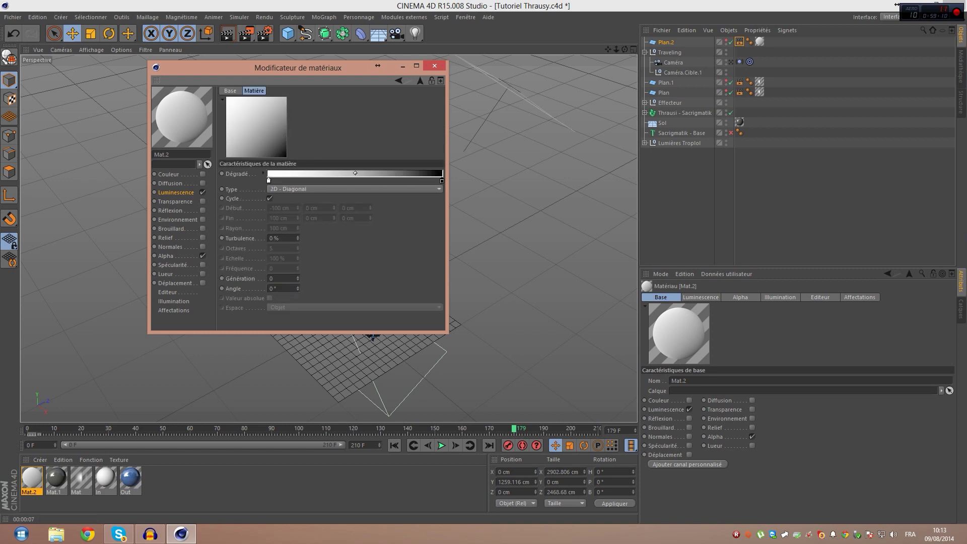
click(176, 192)
click(273, 148)
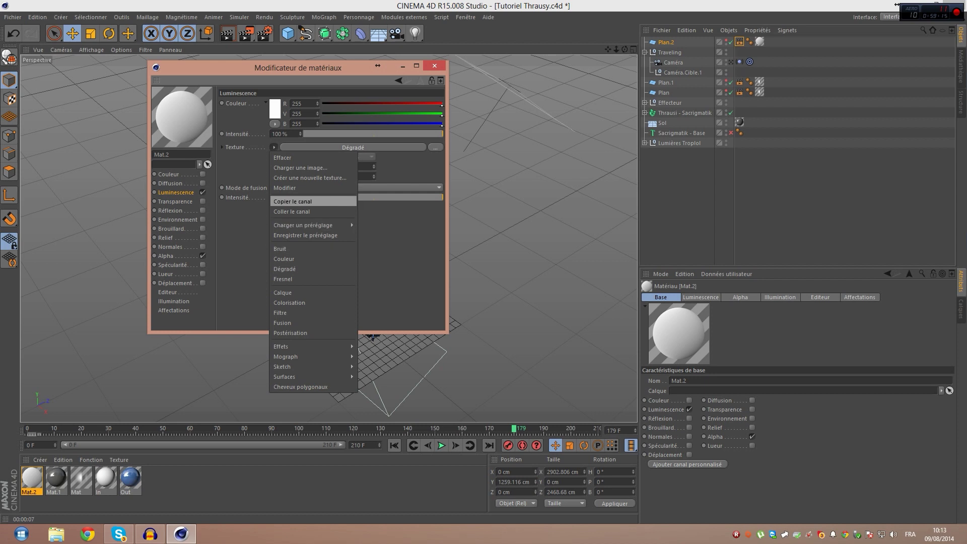
click(283, 293)
click(353, 147)
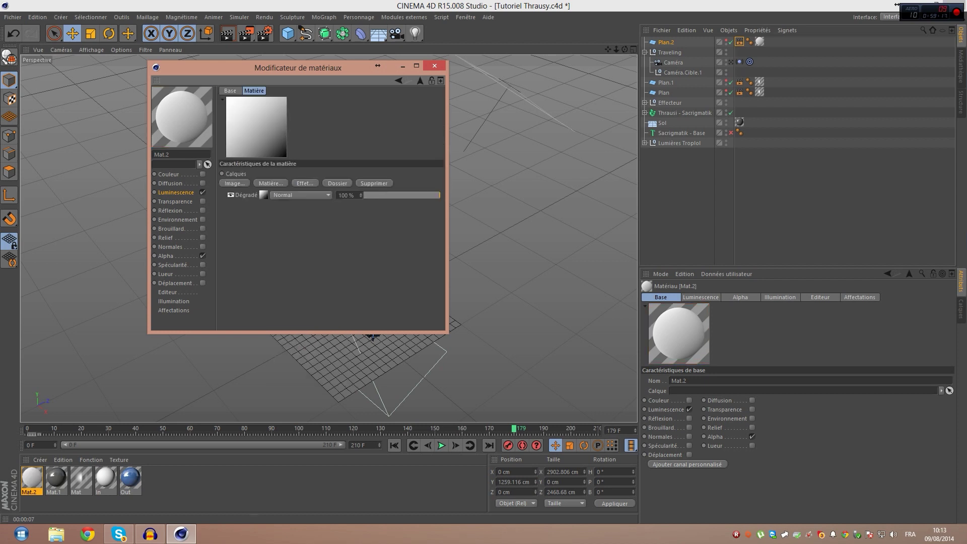
Add a second Dégradé layer to Mat.2's luminescence Calque shader, set it to 2D - Boîte and invert its gradient.
click(284, 183)
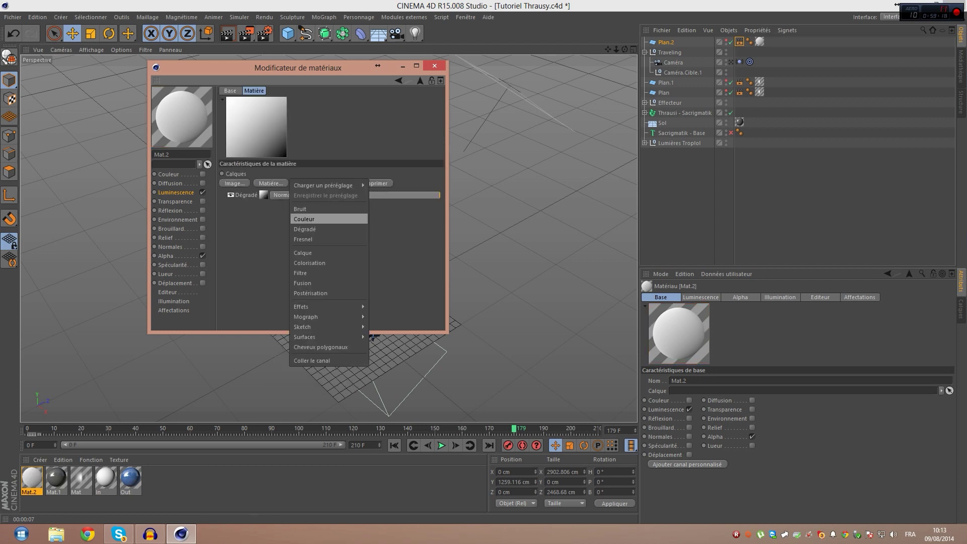
click(305, 229)
click(264, 195)
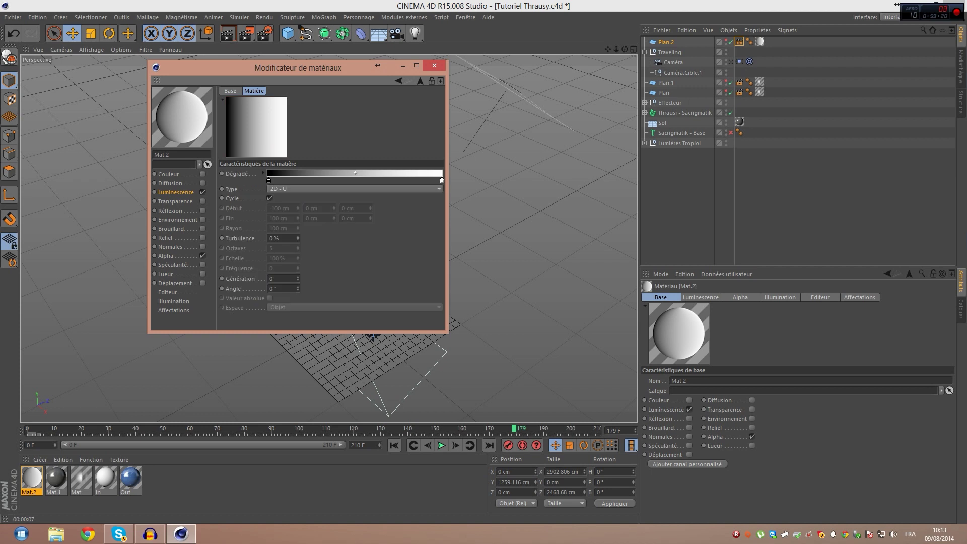
click(352, 189)
click(283, 250)
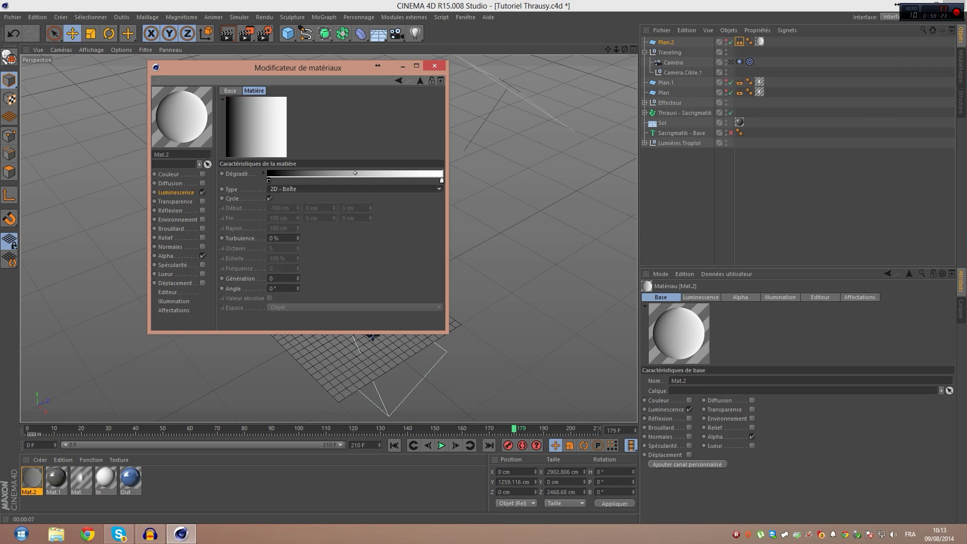
right_click(312, 179)
click(330, 189)
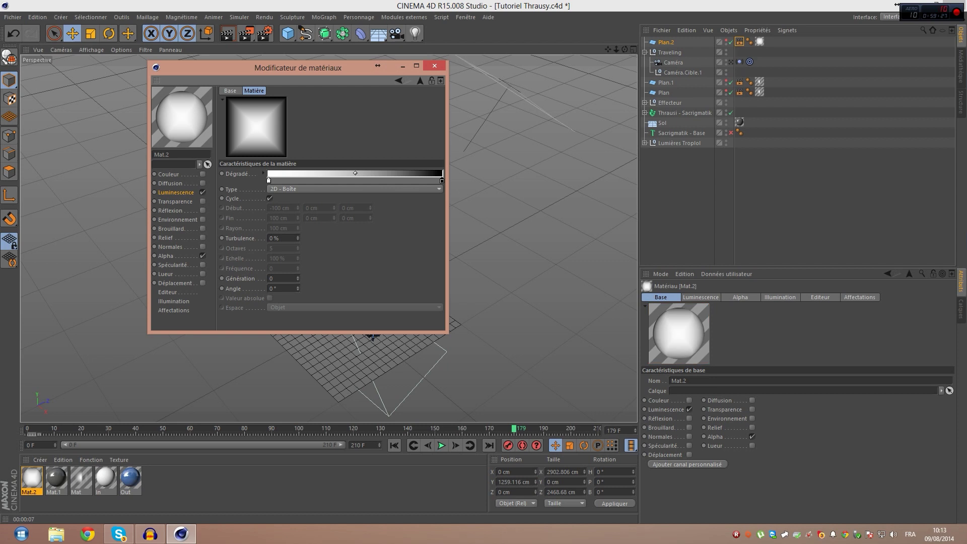
click(421, 80)
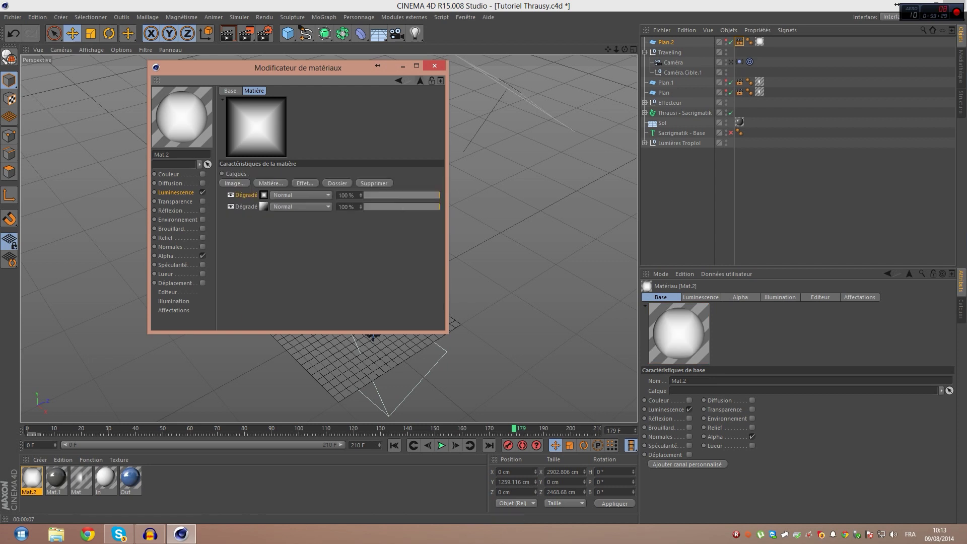
Set the box gradient layer's blend mode to Produit and render the camera view to check the floor reflection.
click(301, 195)
click(301, 219)
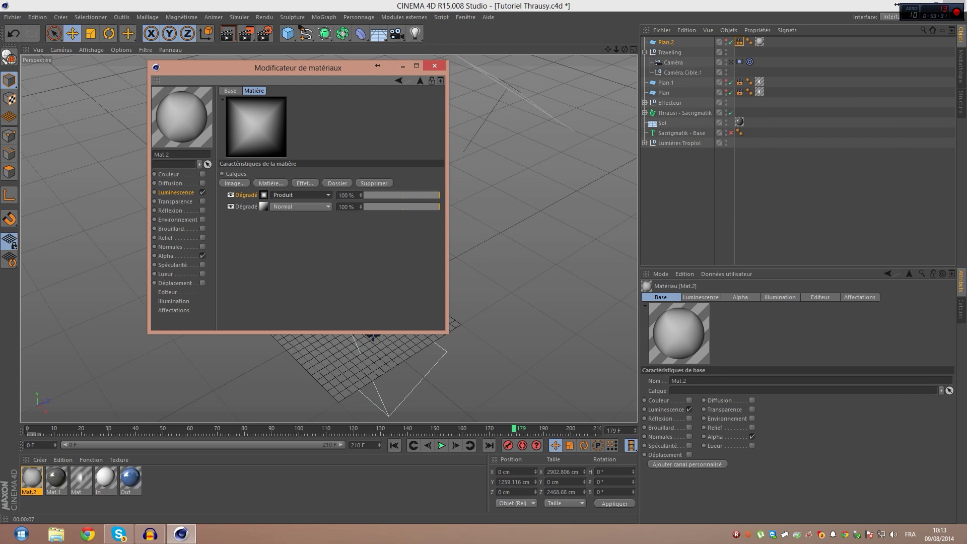
mouse_move(439, 195)
mouse_down()
mouse_move(424, 195)
mouse_move(440, 195)
mouse_move(439, 207)
mouse_move(427, 207)
mouse_move(440, 206)
mouse_up()
click(435, 66)
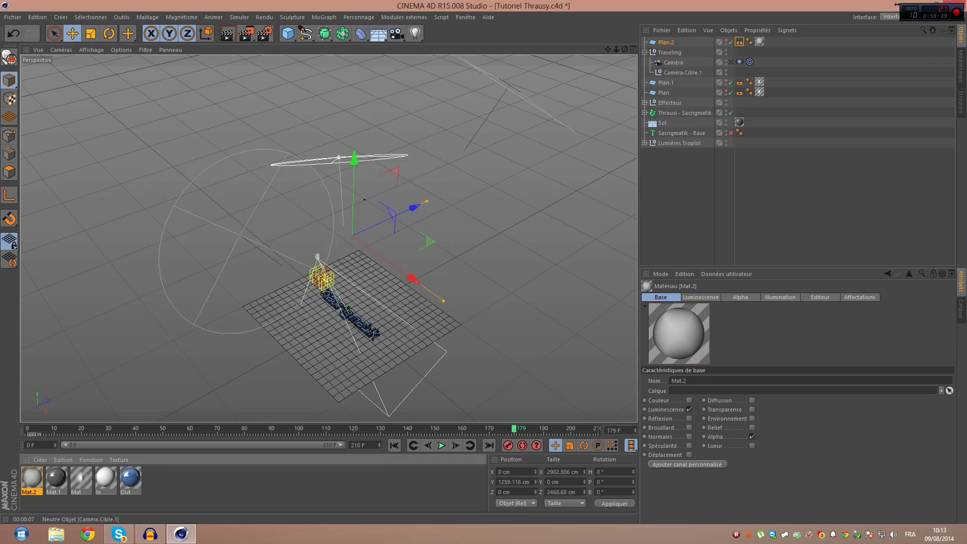
click(731, 62)
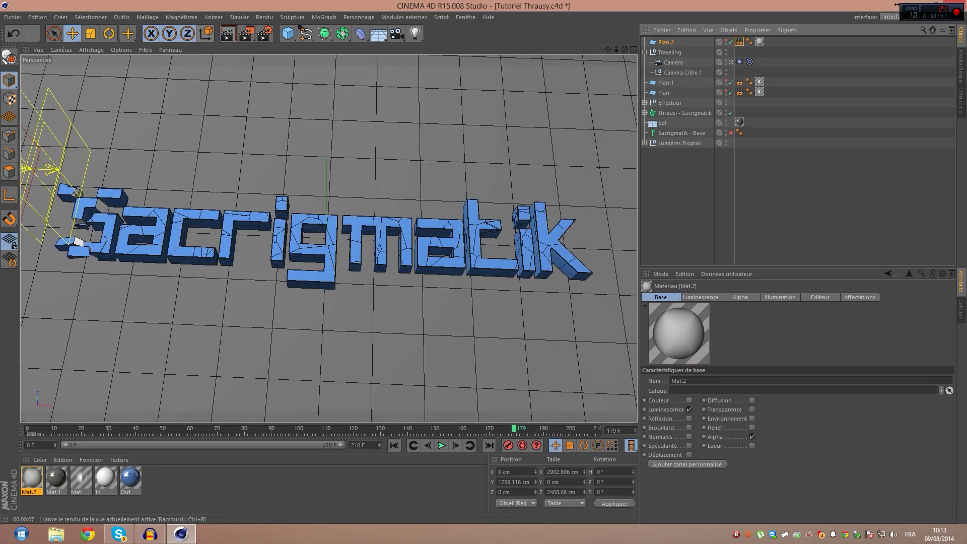
click(228, 33)
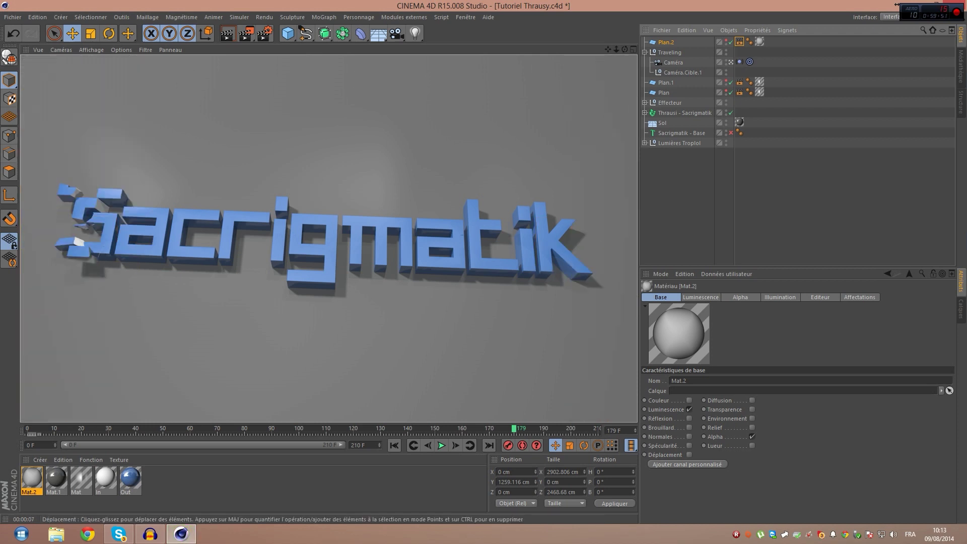
Reopen the Calque shader in Mat.2's luminescence channel.
double_click(32, 477)
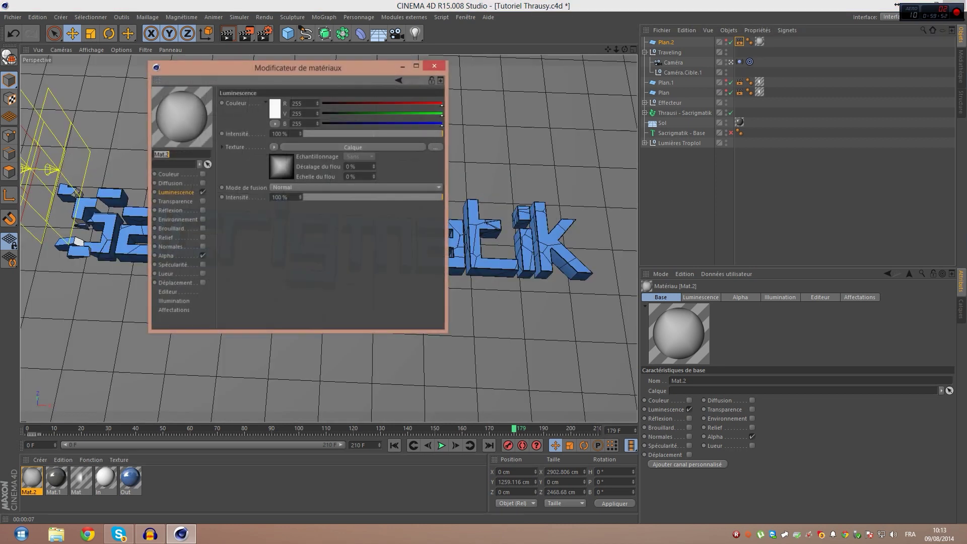
click(353, 147)
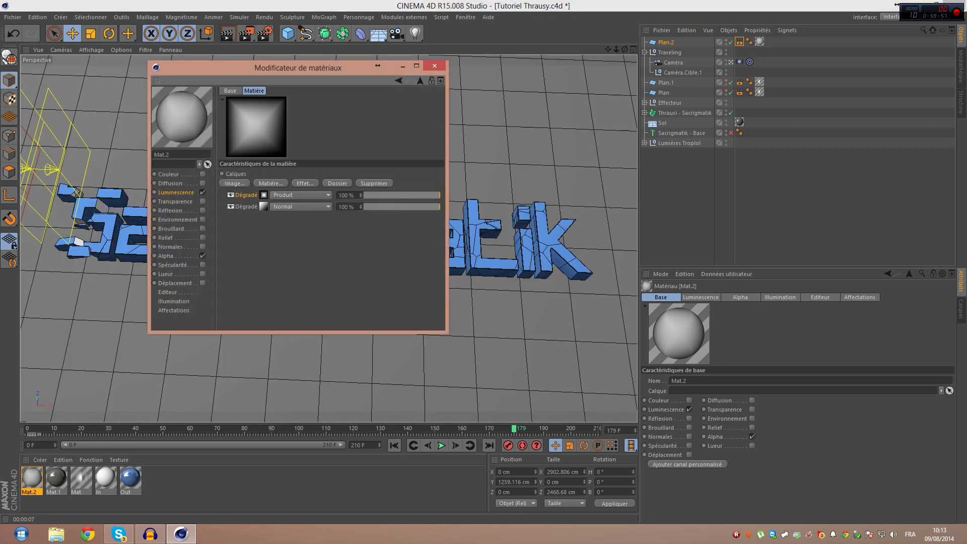
Try the Superposition blend mode on the box gradient layer, and return it to Produit.
click(300, 195)
click(299, 229)
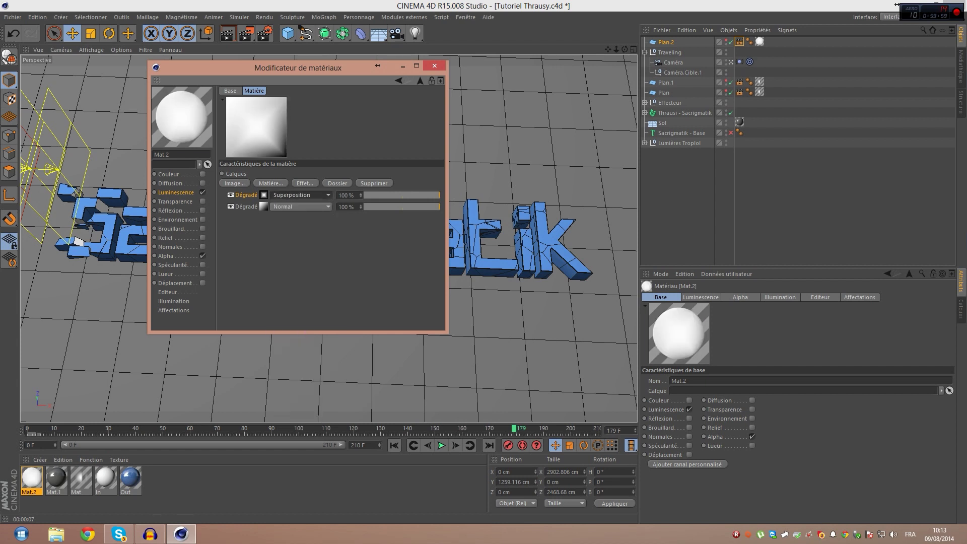
click(300, 206)
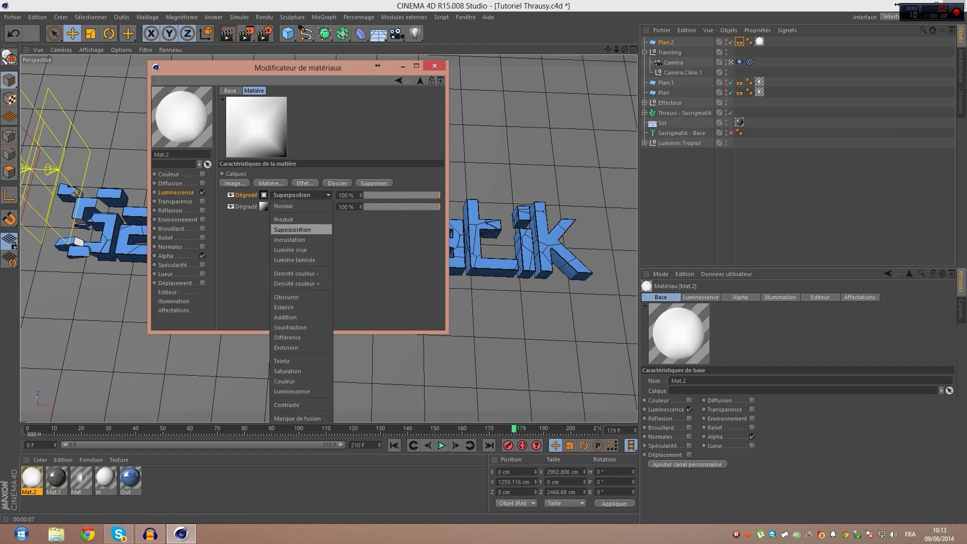
click(292, 220)
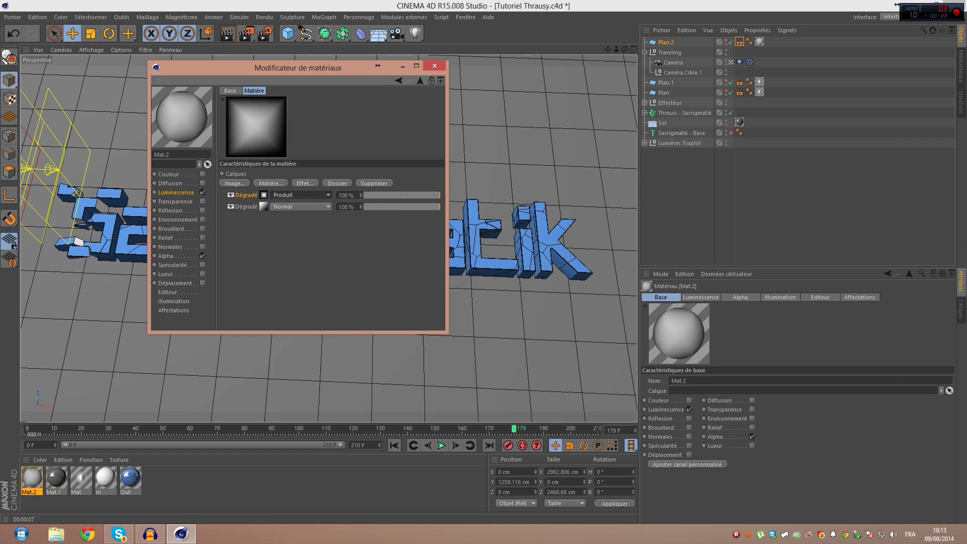
mouse_move(438, 206)
mouse_down()
mouse_move(371, 207)
mouse_move(440, 206)
mouse_up()
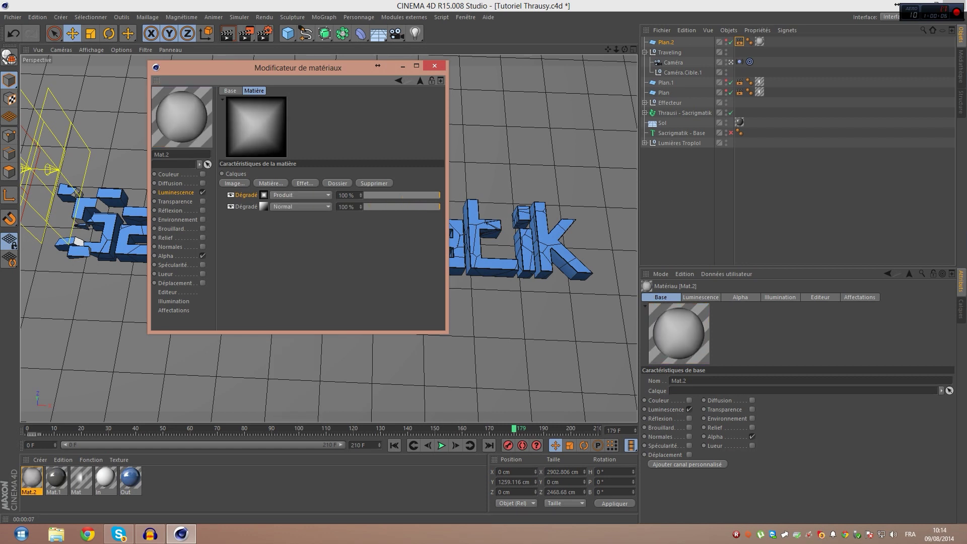
Shift the box gradient's white knot close to its black end to tighten the falloff, and render the camera view.
click(263, 195)
drag(269, 180, 420, 180)
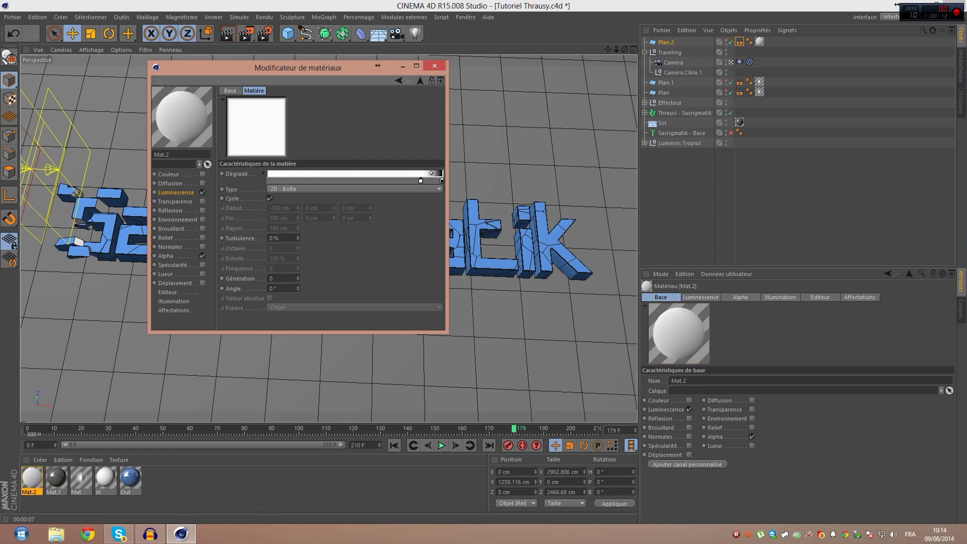
click(419, 81)
click(434, 66)
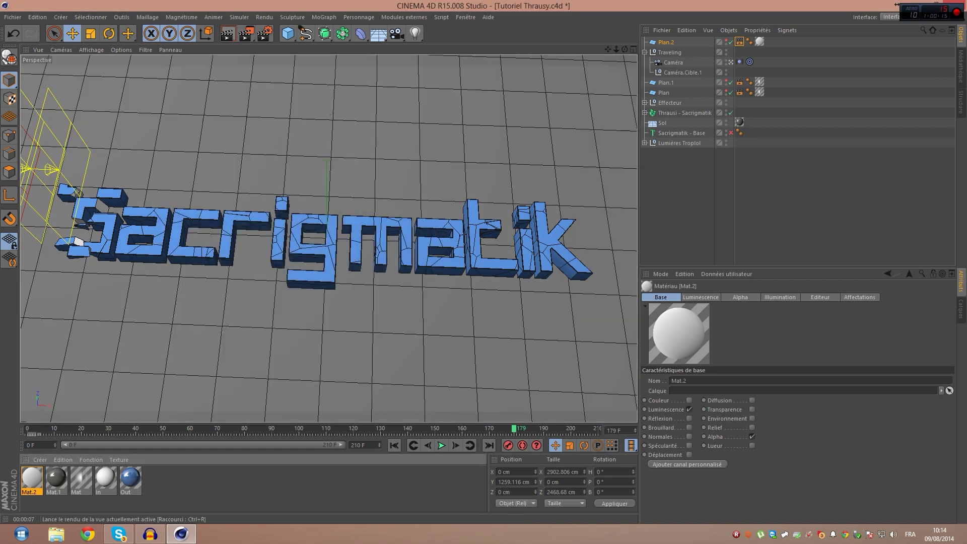
click(229, 34)
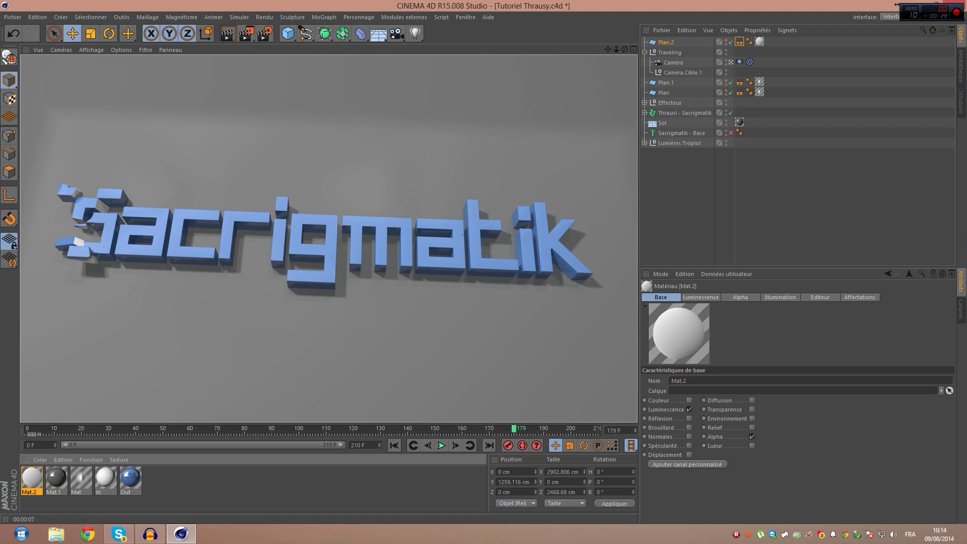
Examine the reflection settings of Mat.1 and the properties of its texture tag on Sol.
double_click(56, 478)
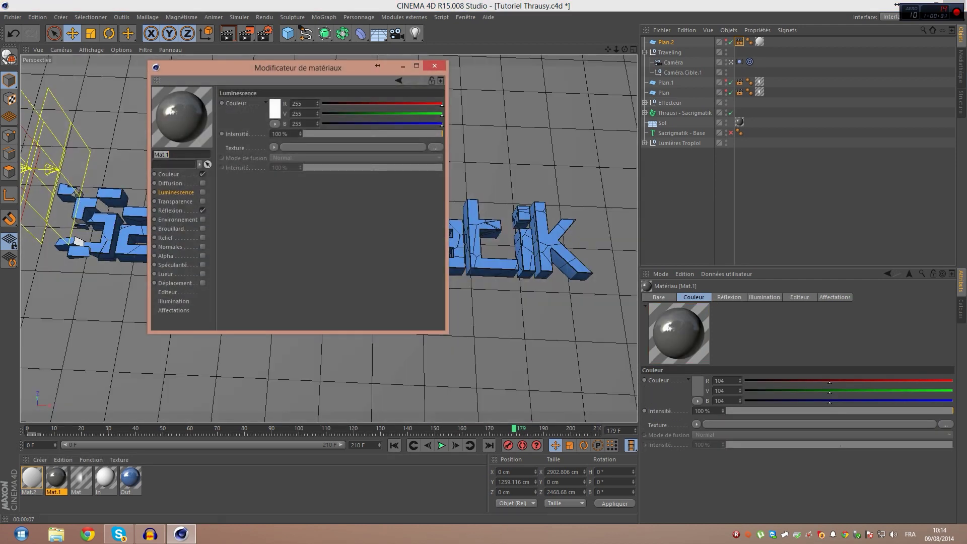
click(170, 210)
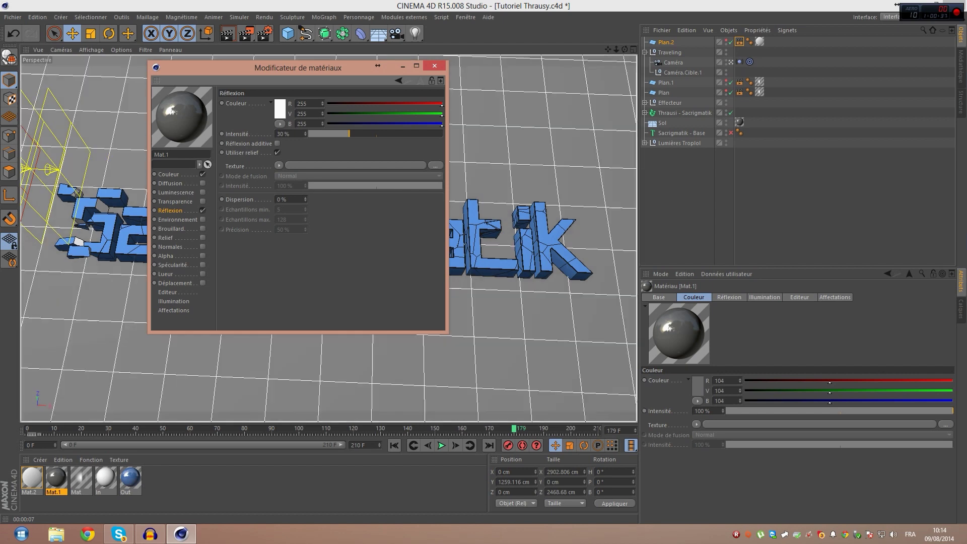
click(484, 126)
click(435, 66)
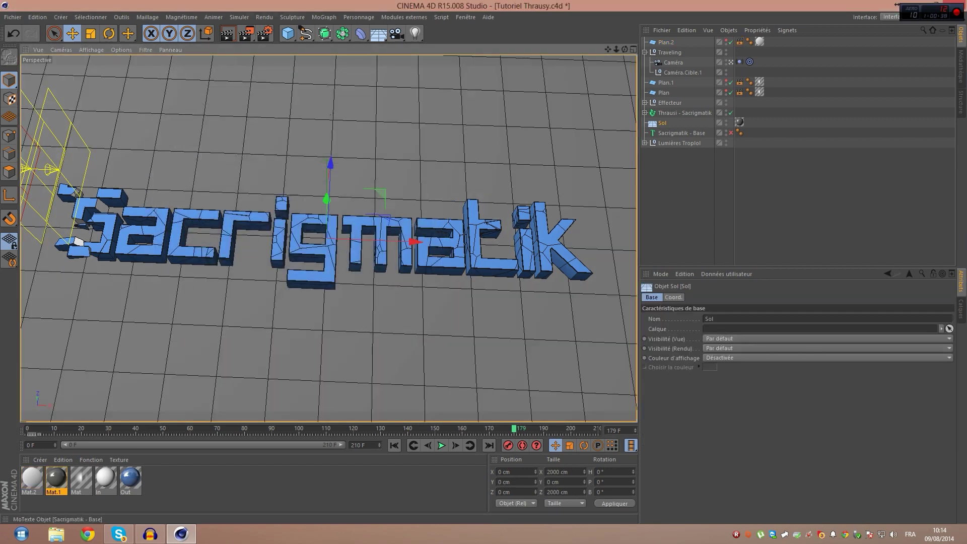
click(739, 122)
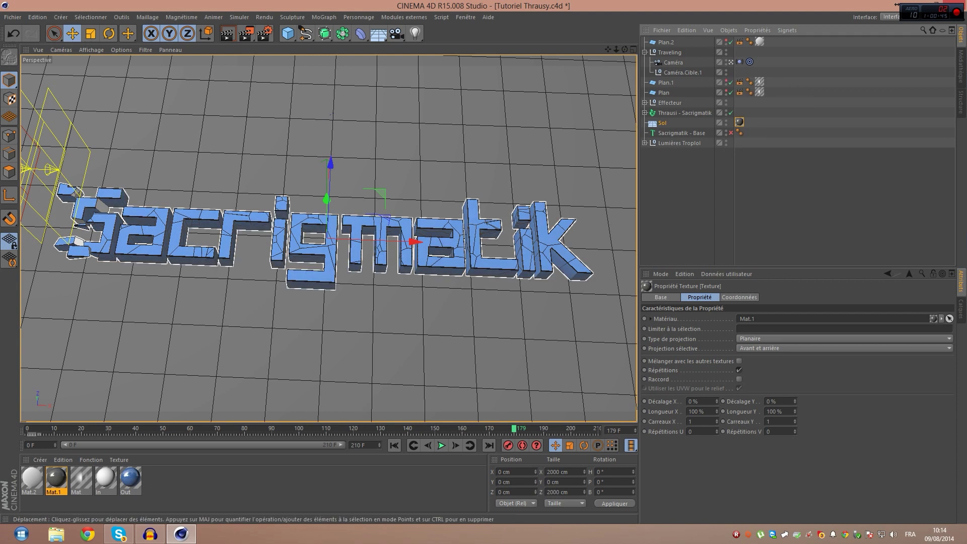
Go to frame 83 of the animation and expand the Effecteur group.
drag(42, 429, 121, 430)
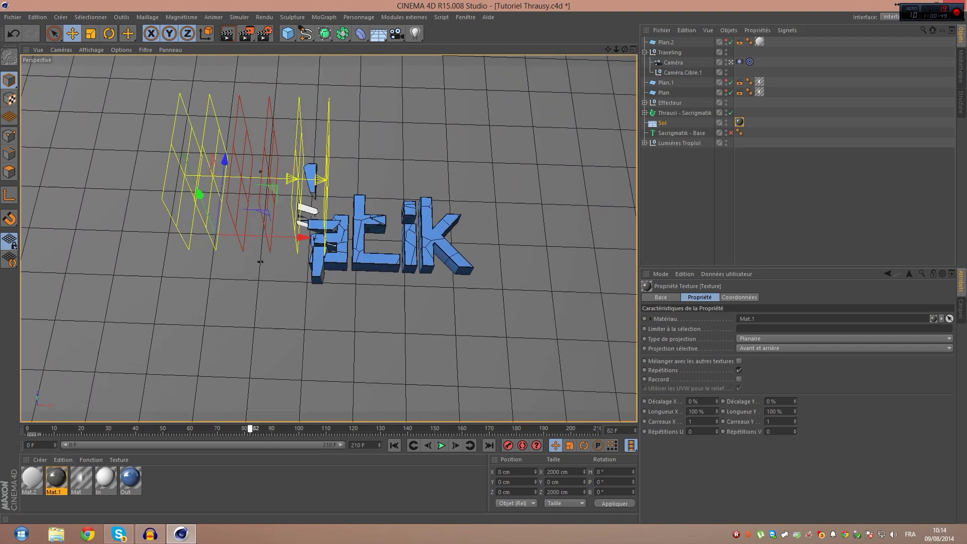
drag(251, 429, 253, 428)
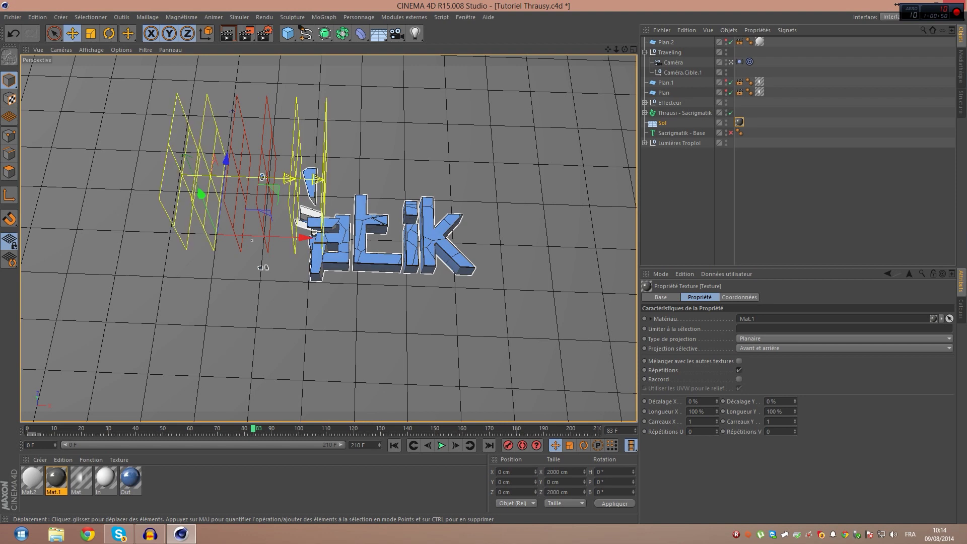
click(670, 102)
click(645, 102)
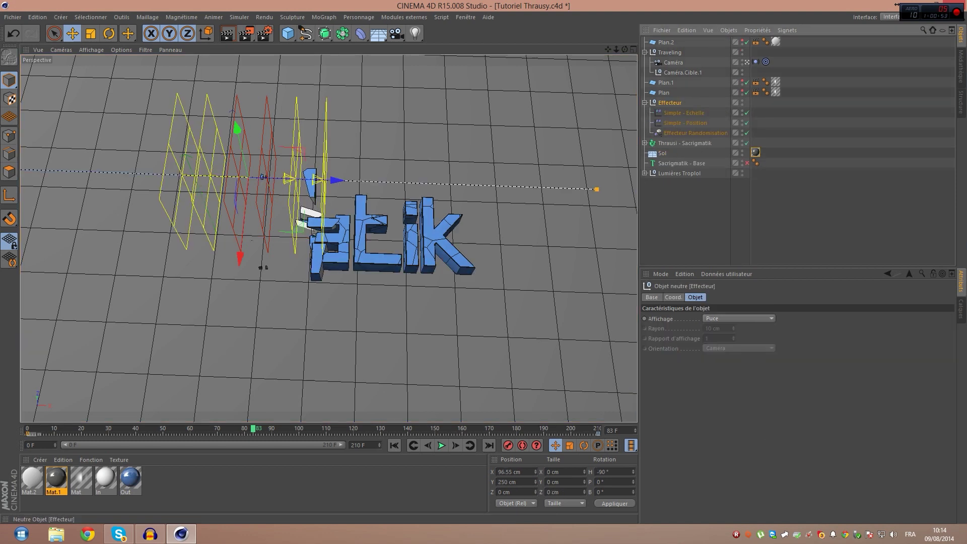
Rename the Simple - Position effector as "Simple - Position - Rotation".
double_click(685, 122)
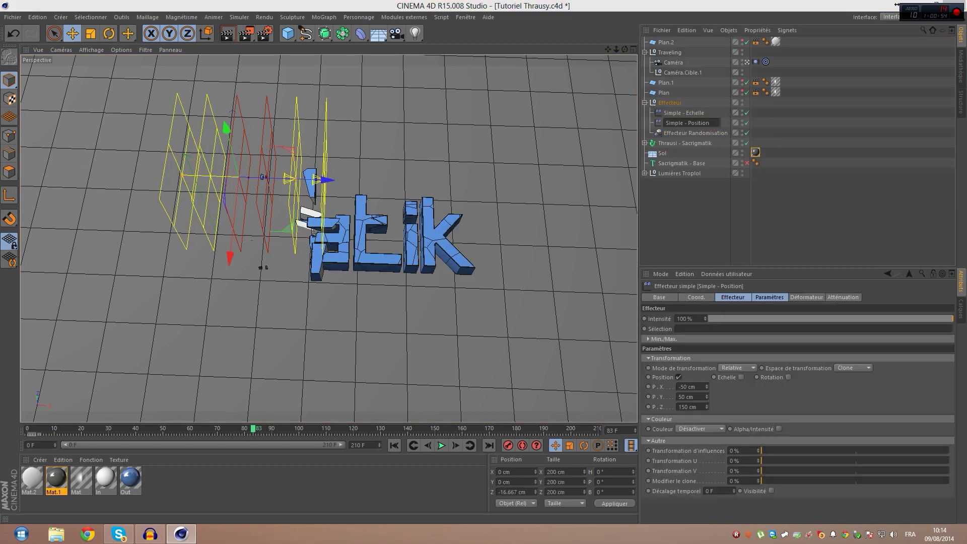
text(- rotation)
key(Return)
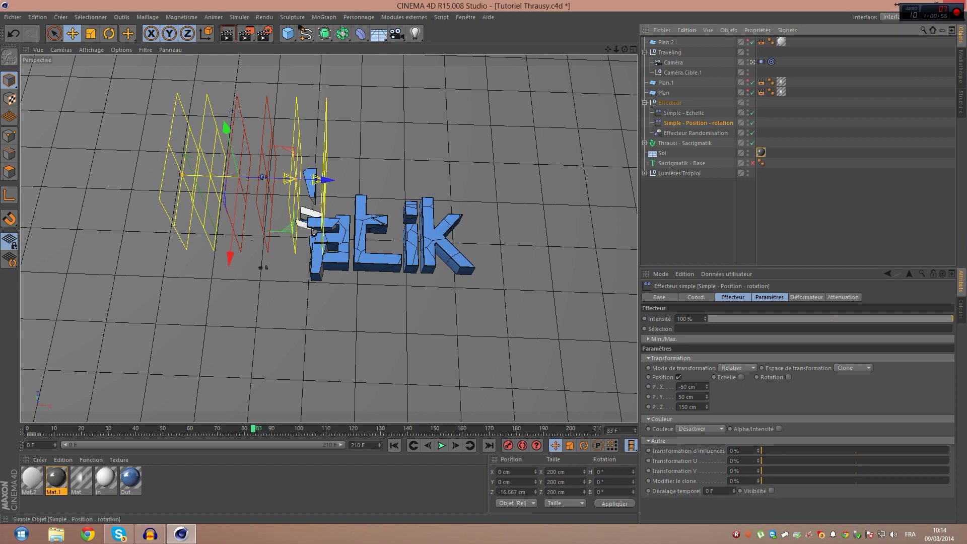
double_click(705, 123)
click(733, 122)
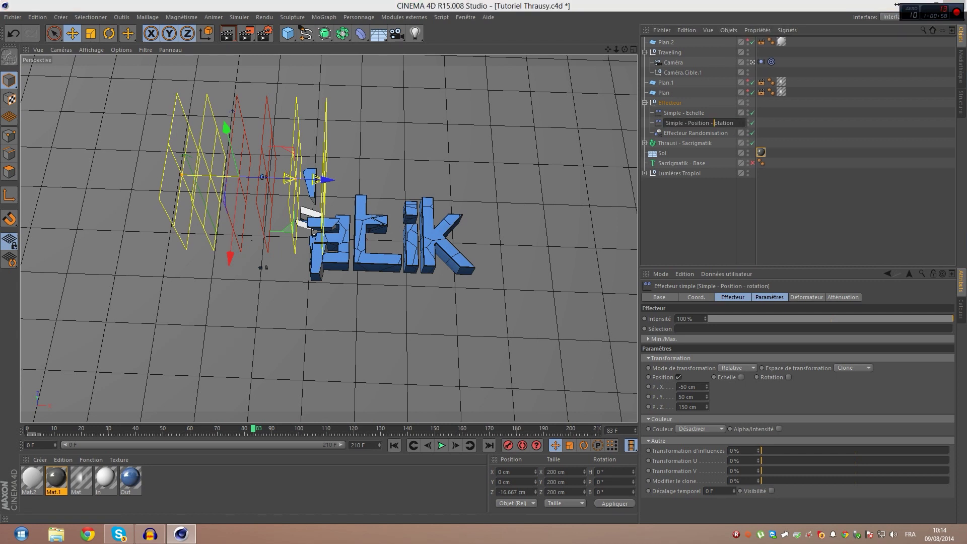
text(R)
key(Return)
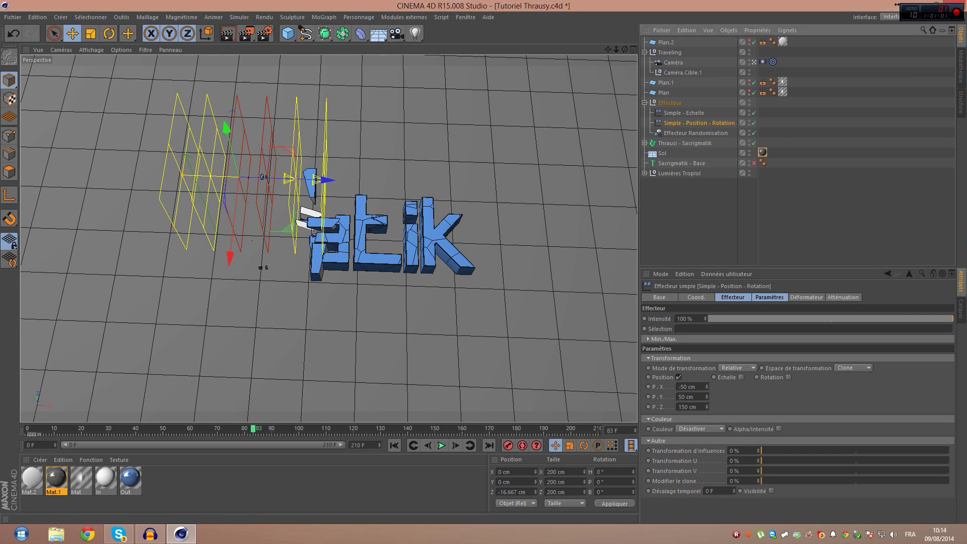
Enable Rotation on the effector with R.H, R.P and R.B at 30°, and scrub through the animation, ending at frame 0.
click(788, 378)
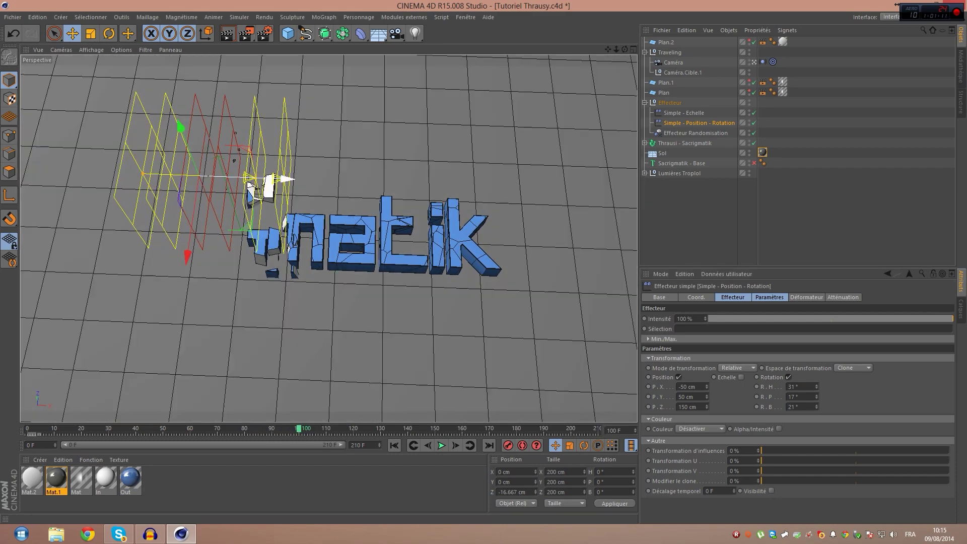
mouse_move(287, 178)
mouse_down()
mouse_move(313, 180)
mouse_move(297, 179)
mouse_up()
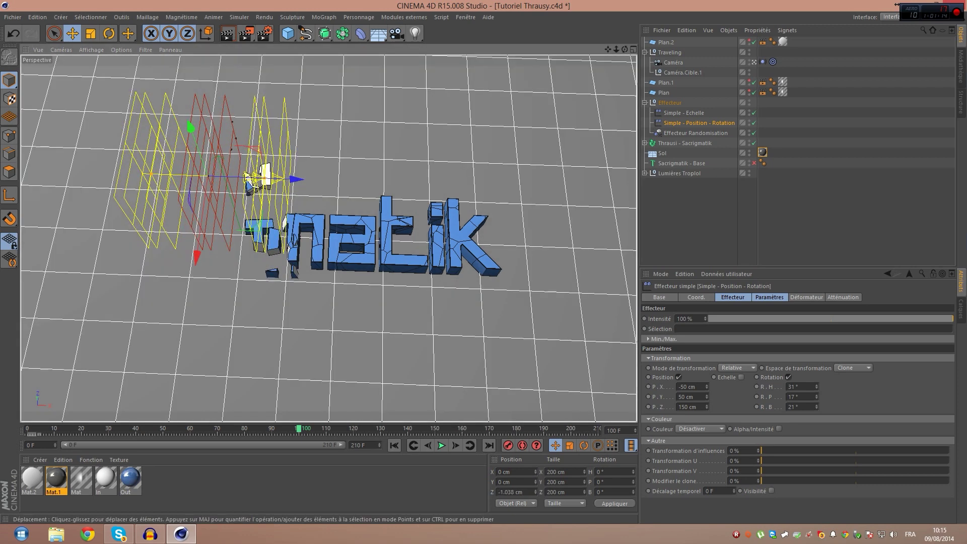
key(ctrl+z)
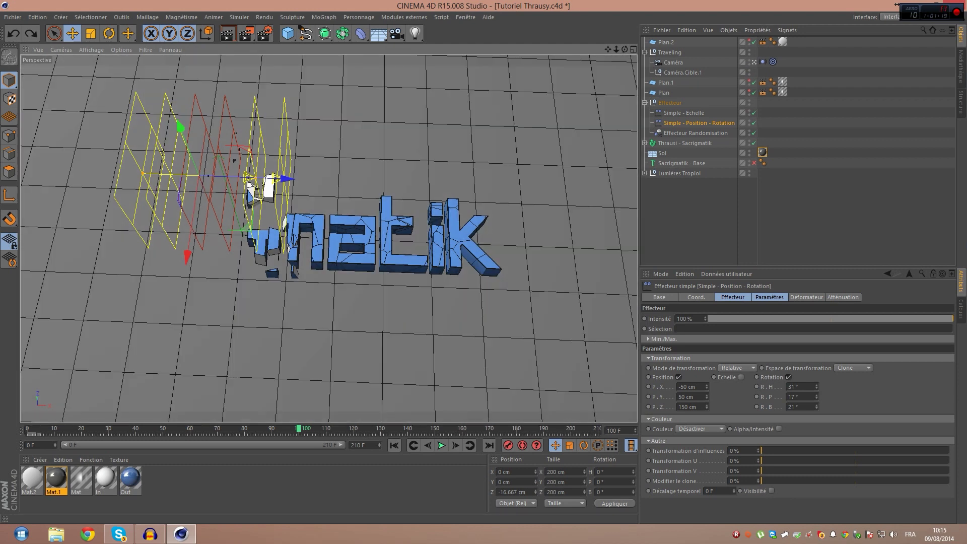
drag(816, 397, 817, 386)
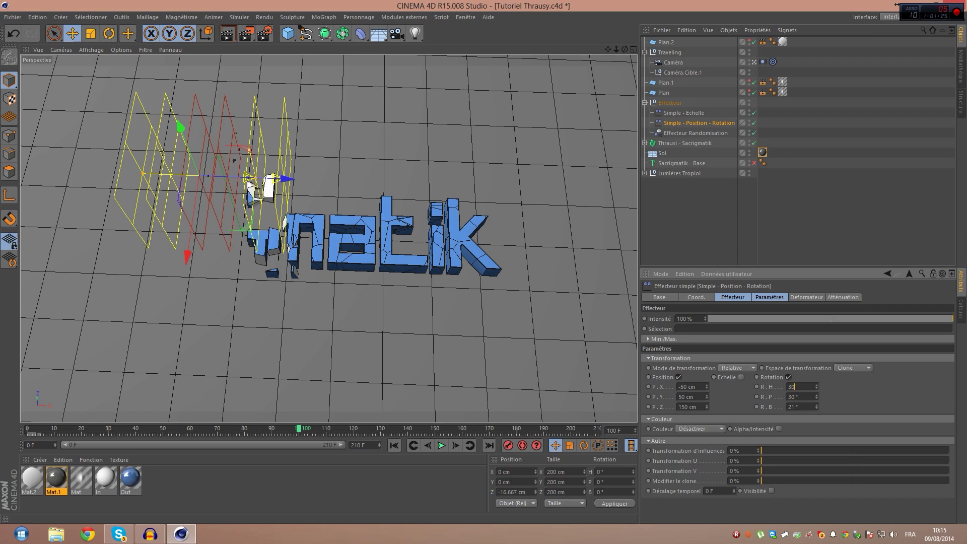
drag(299, 428, 371, 429)
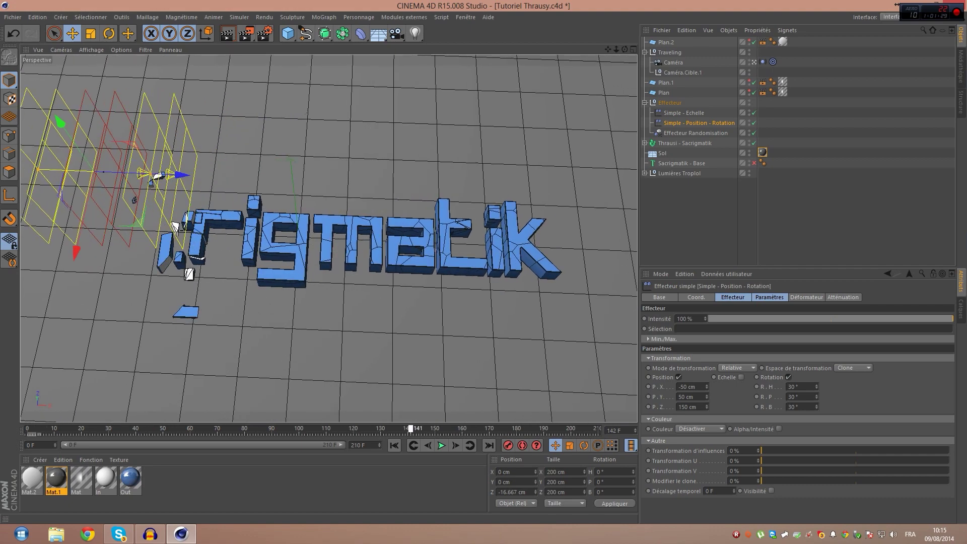
drag(476, 429, 28, 429)
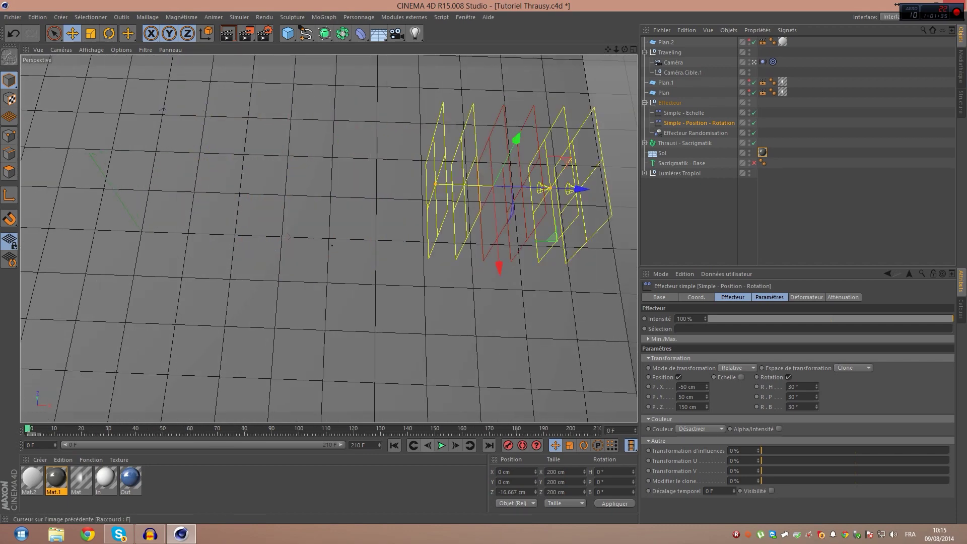
Play the animation to check the rotating fragments, and return to frame 0.
click(442, 445)
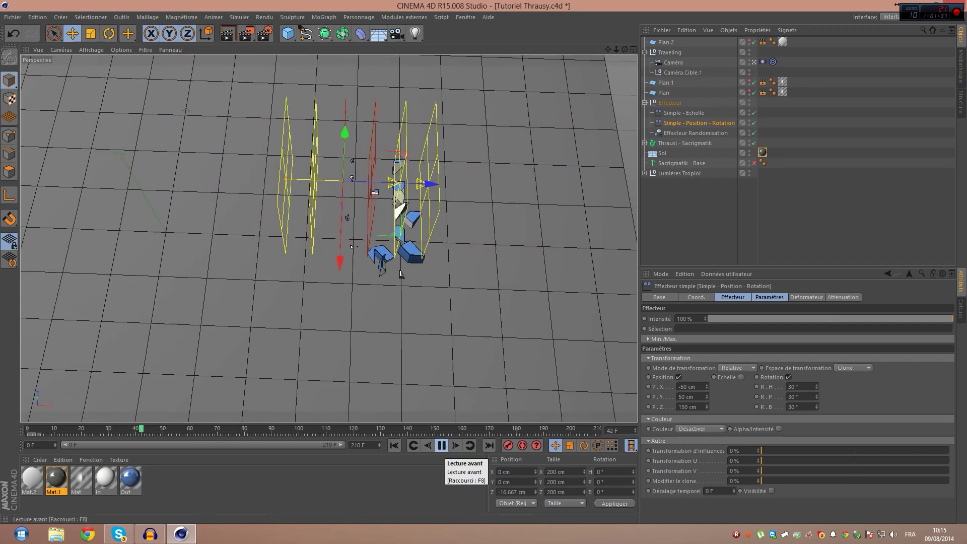
click(442, 445)
click(394, 445)
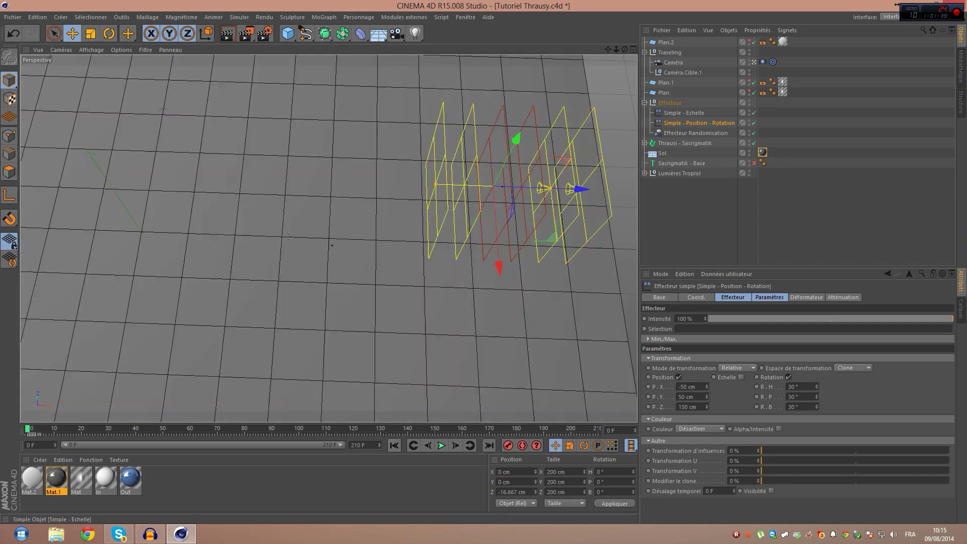
Select Caméra, move its view closer to the text, check the framing along the timeline and record a keyframe at frame 0.
click(674, 62)
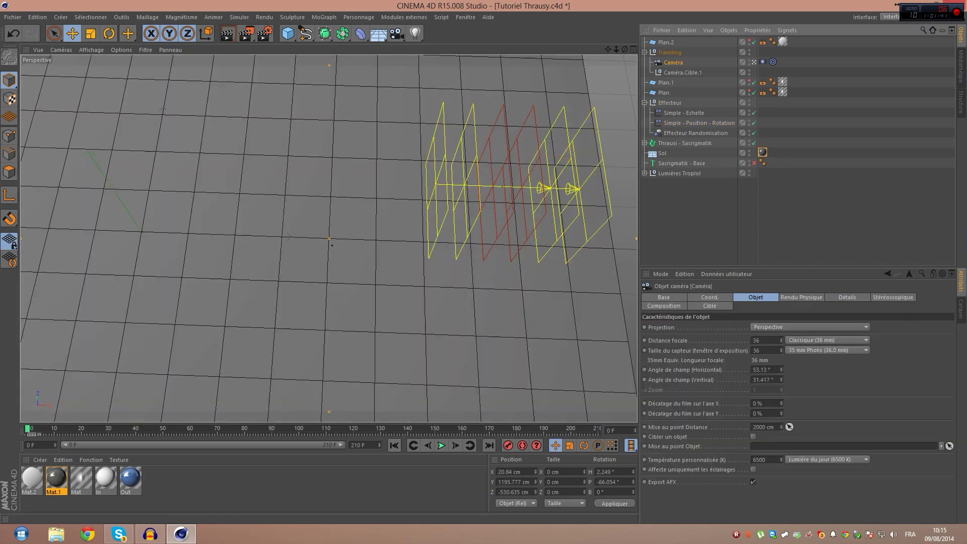
scroll(332, 245, up, 3)
drag(322, 429, 406, 429)
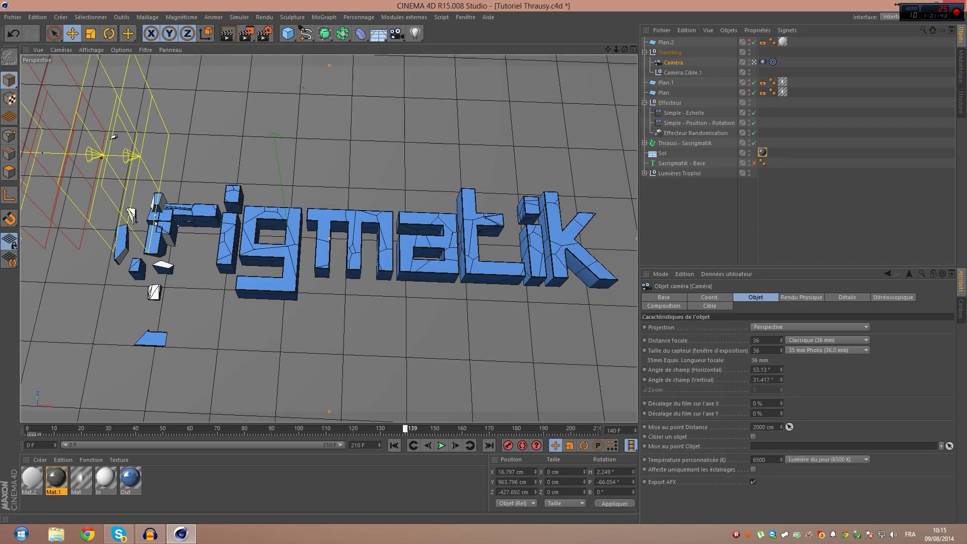
drag(557, 429, 28, 428)
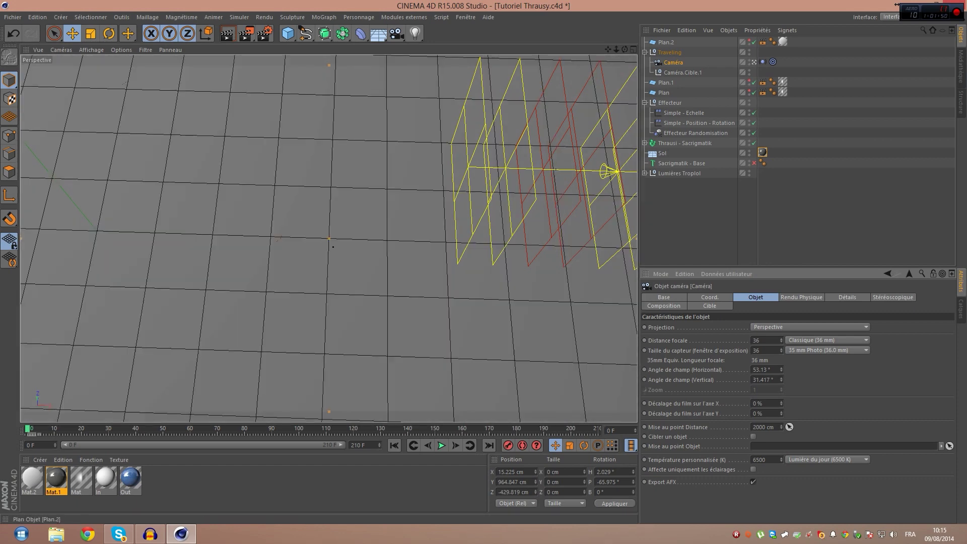
scroll(328, 237, up, 2)
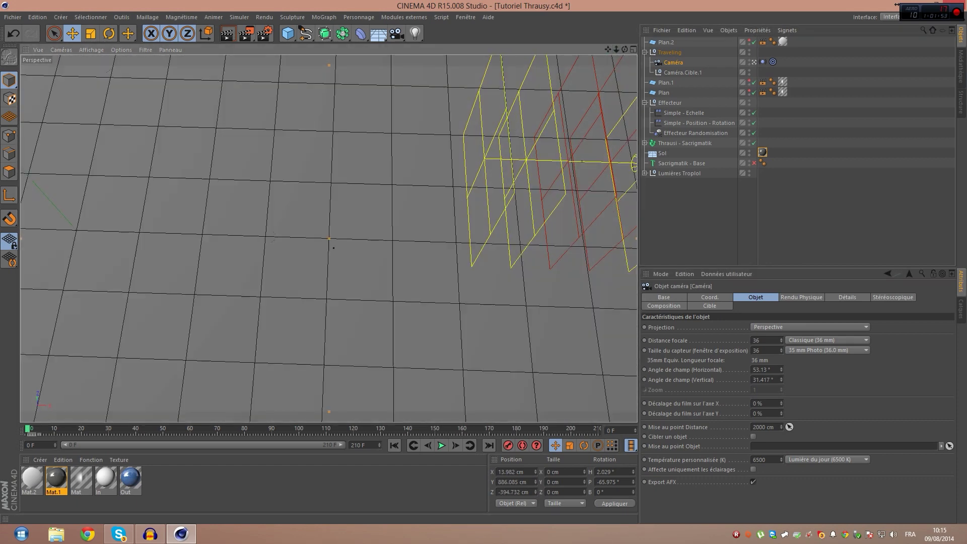
drag(28, 429, 34, 429)
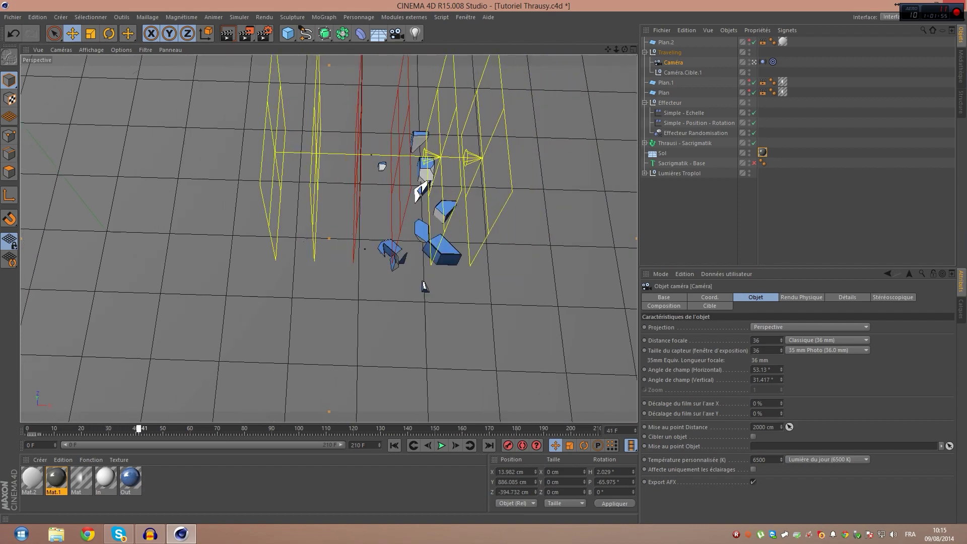
drag(232, 428, 28, 428)
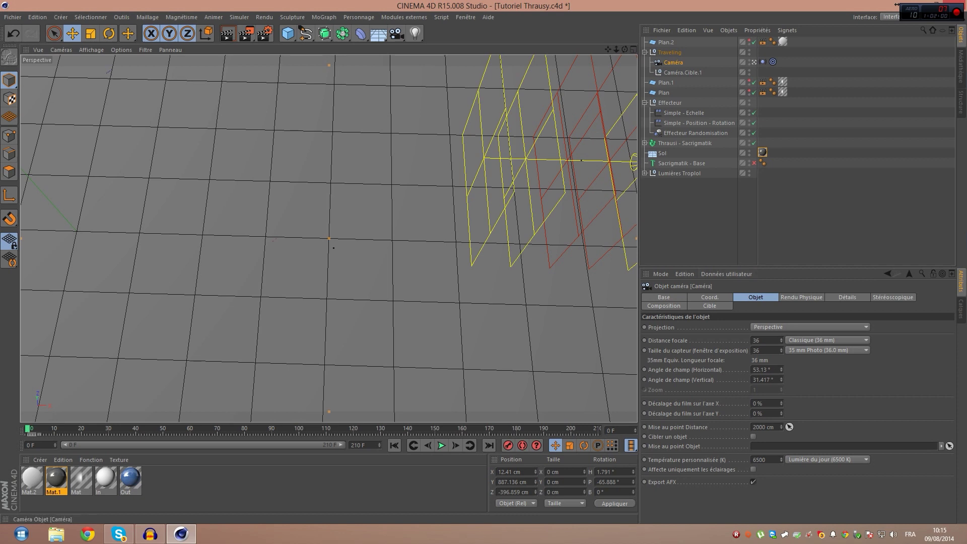
click(508, 445)
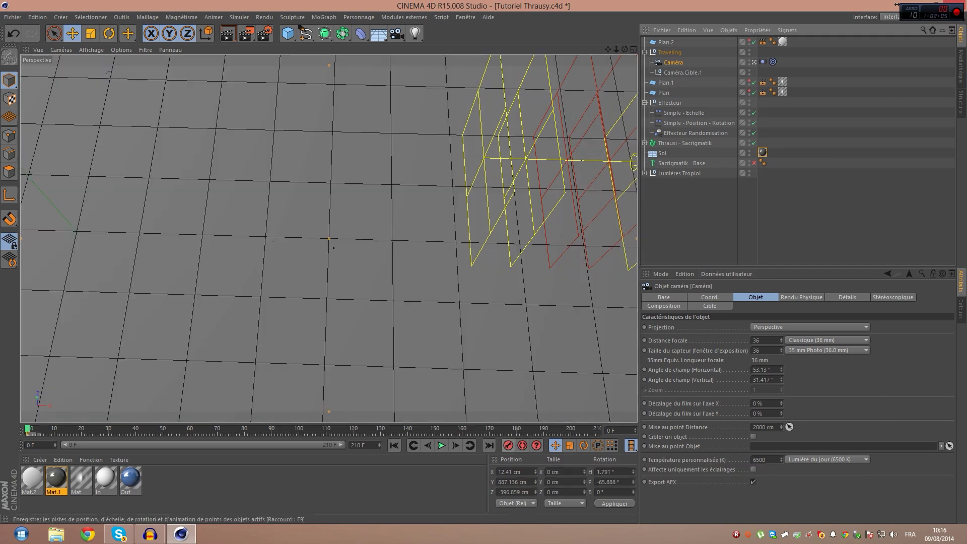
Record a keyframe for Caméra at frame 140.
key(F8)
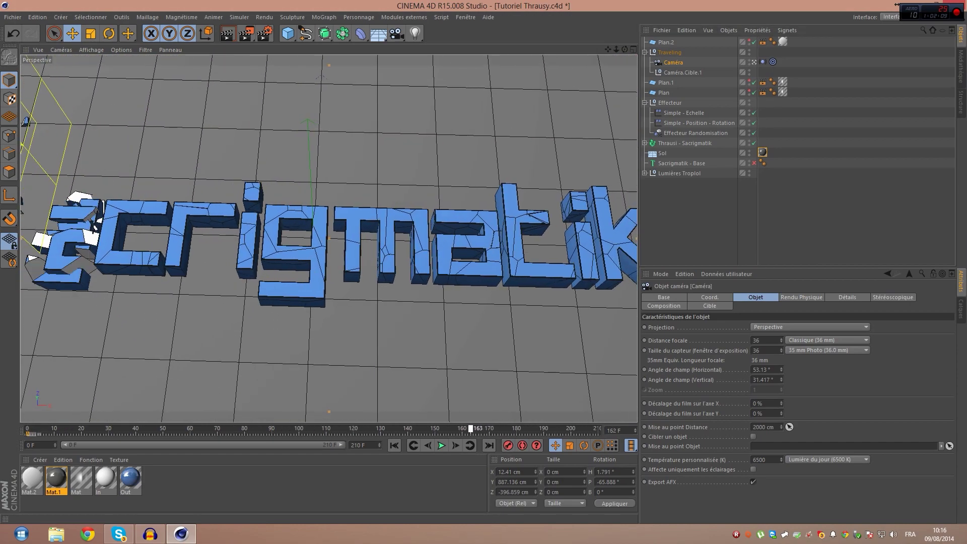
drag(432, 428, 408, 429)
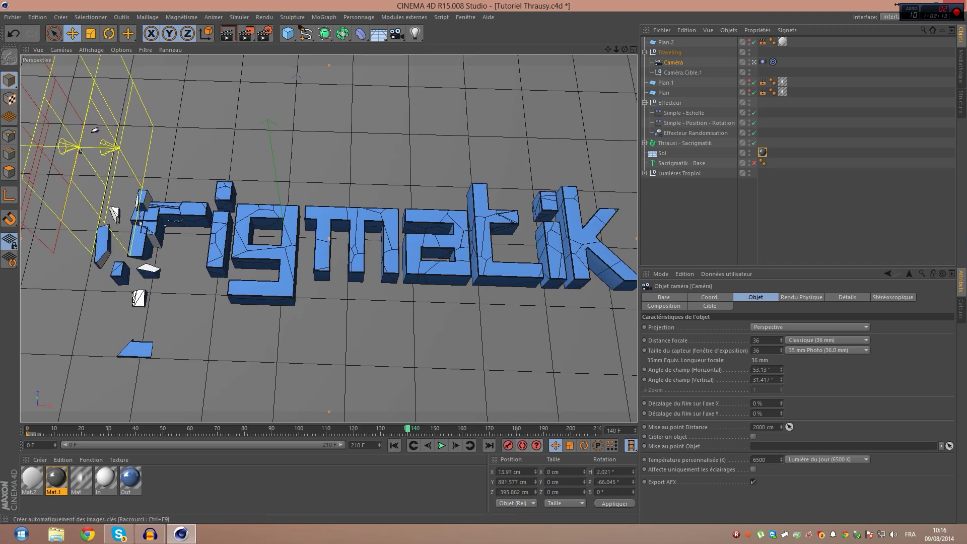
click(508, 445)
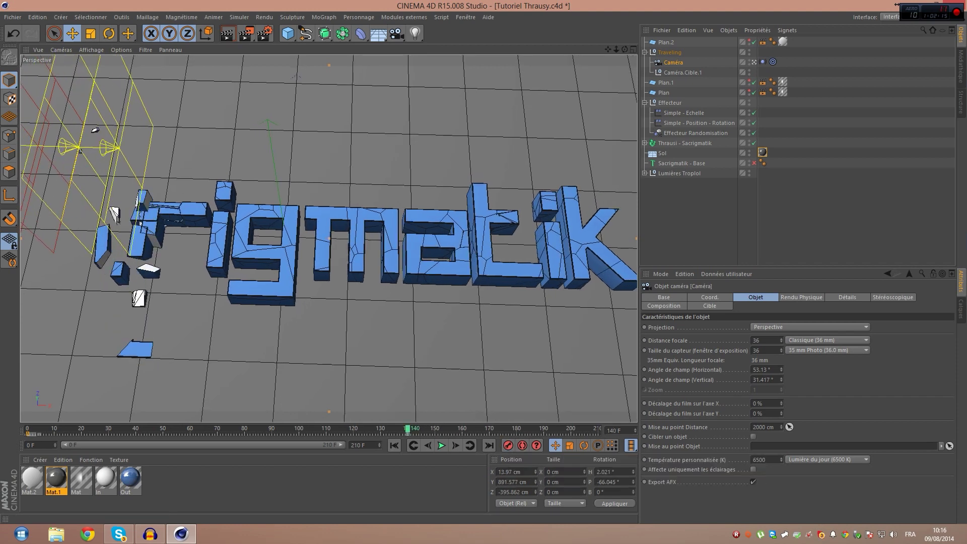
Pull Caméra back from the text at frame 170 and record a keyframe there.
drag(408, 429, 489, 429)
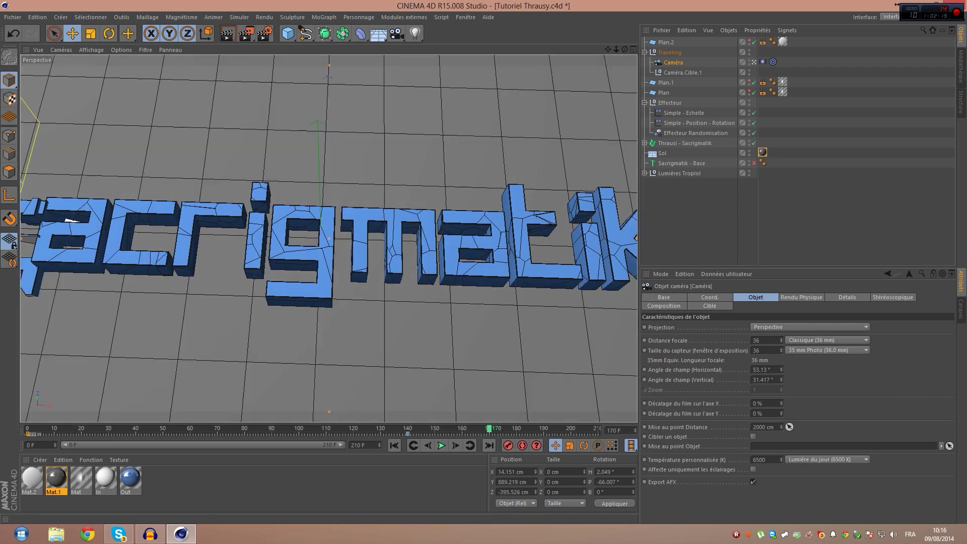
scroll(329, 238, down, 8)
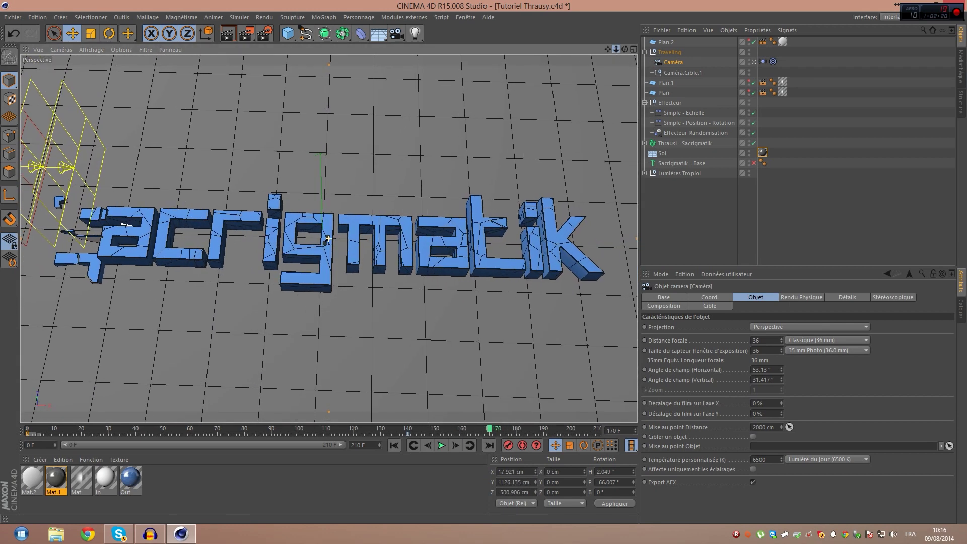
drag(616, 49, 614, 50)
click(508, 445)
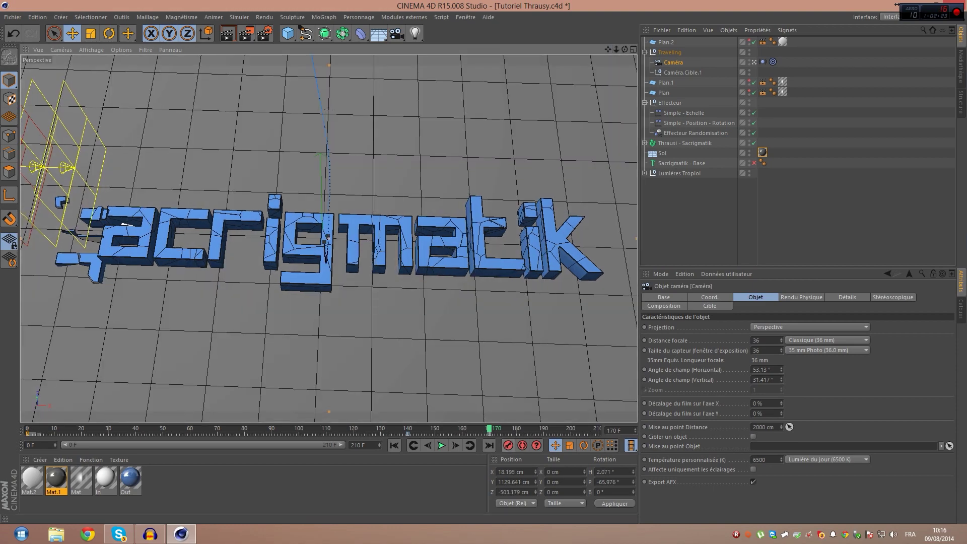
Play the camera animation from the first frame and stop at frame 208.
click(394, 445)
click(441, 445)
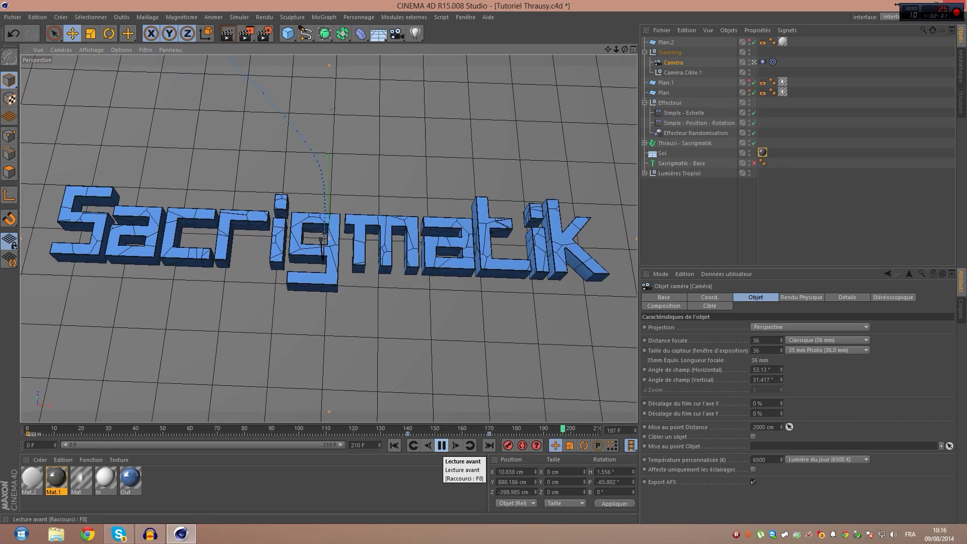
click(442, 446)
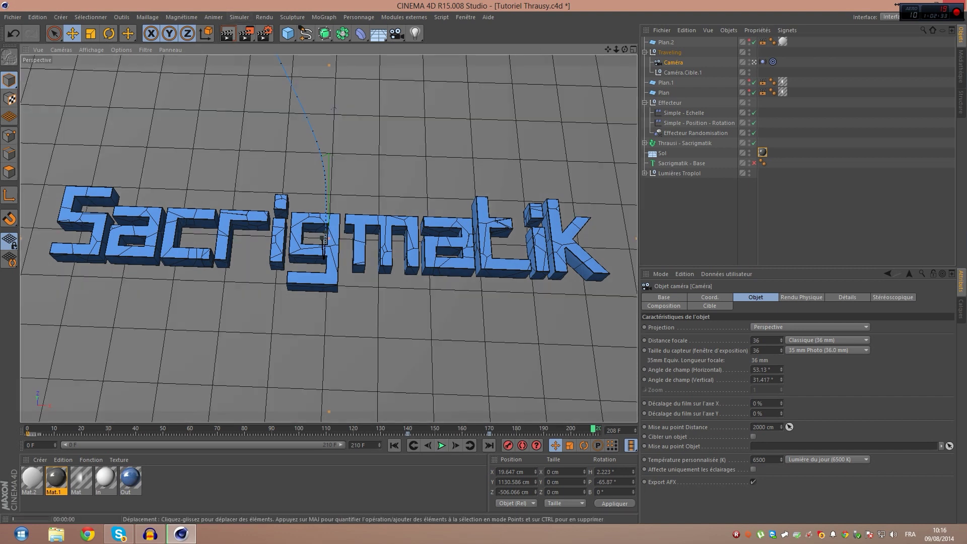
Render the view at frames 208 and 112, and move to frame 116.
key(alt+r)
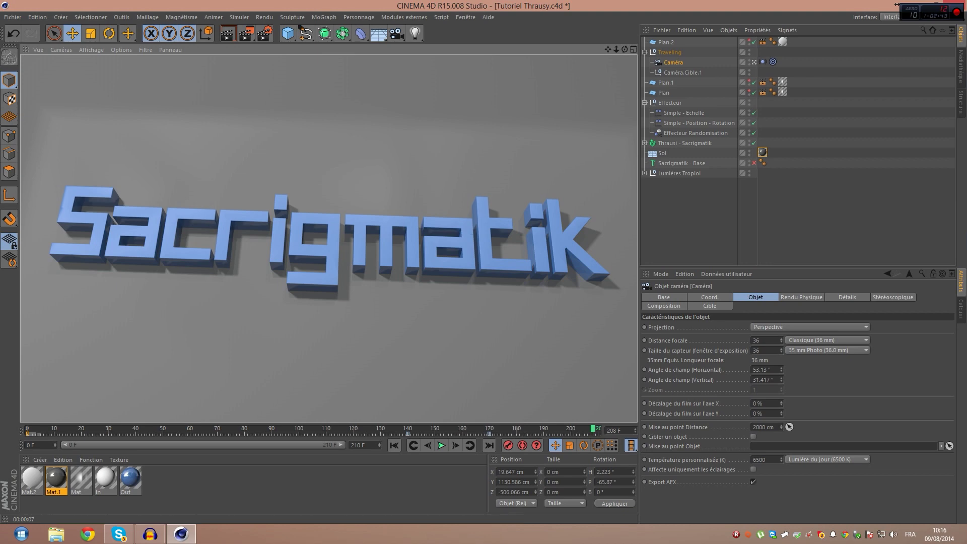
drag(593, 429, 331, 429)
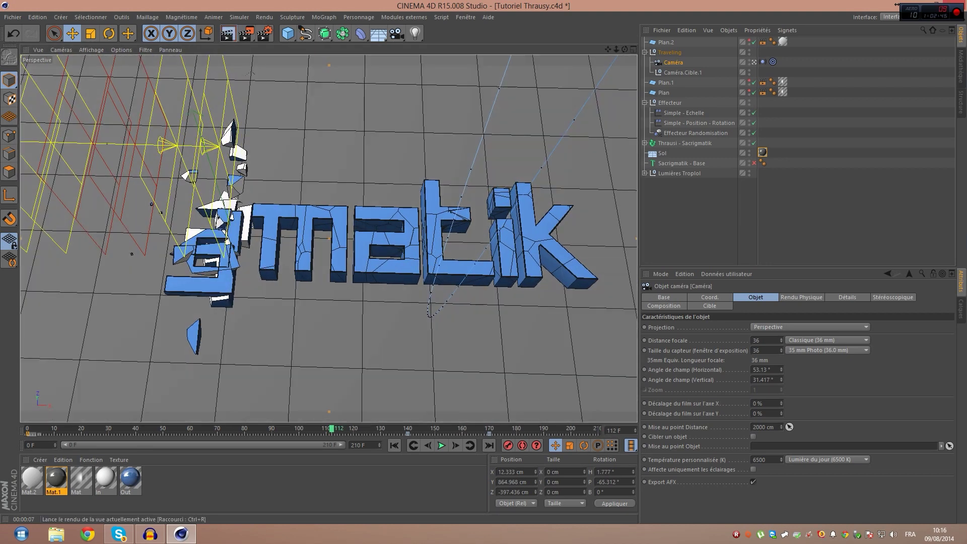
click(228, 34)
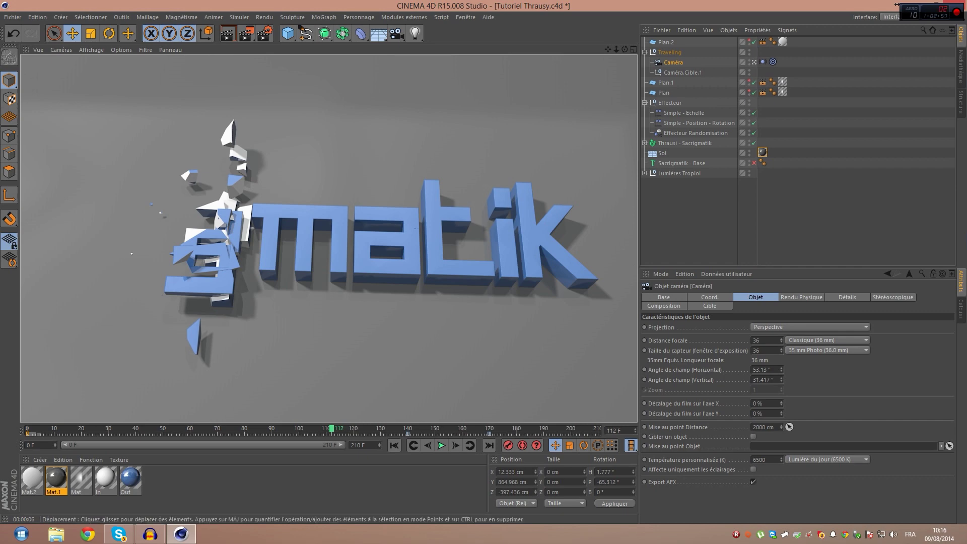
mouse_move(331, 428)
mouse_down()
mouse_move(234, 428)
mouse_move(343, 429)
mouse_up()
In the render settings, set Anti-Aliasing to Au mieux with Niveau max at 2x2.
click(265, 33)
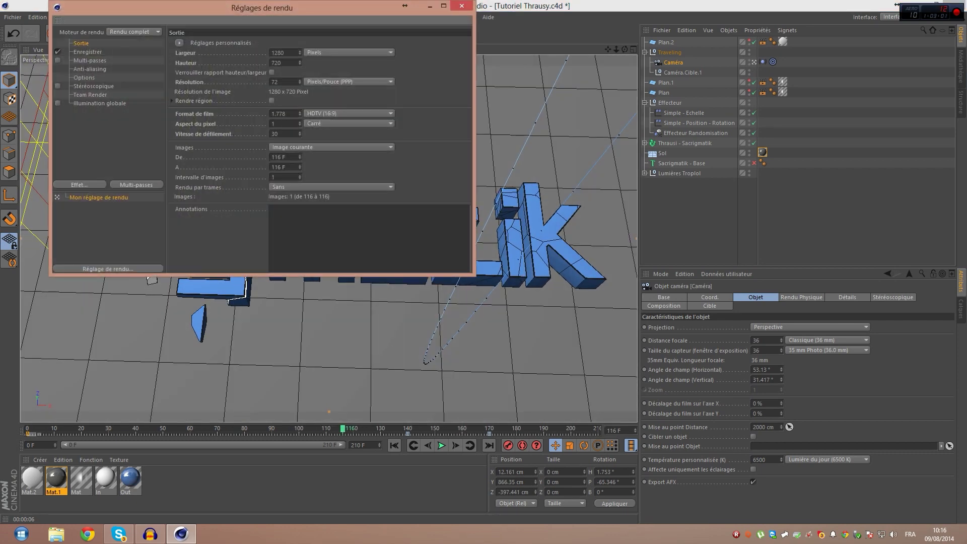
drag(262, 7, 499, 135)
click(330, 197)
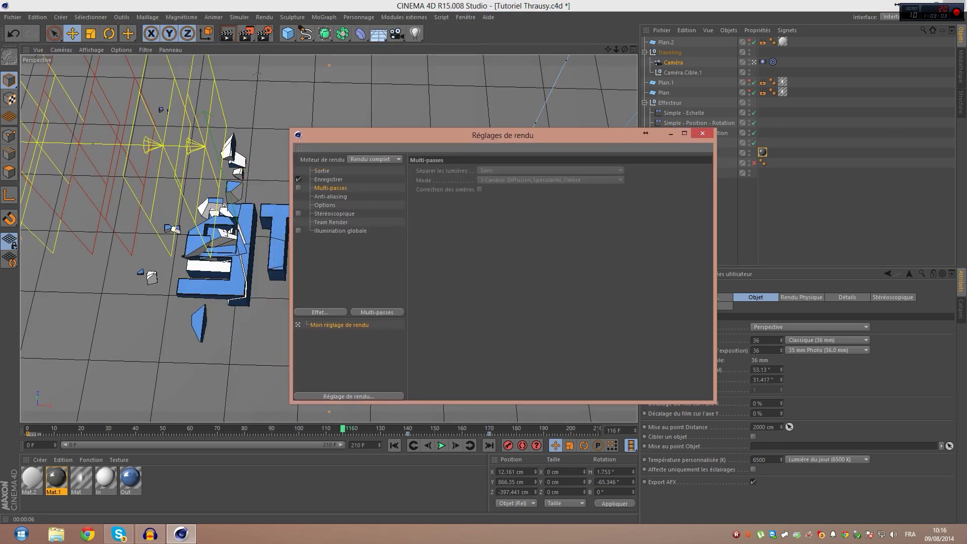
click(533, 171)
click(533, 200)
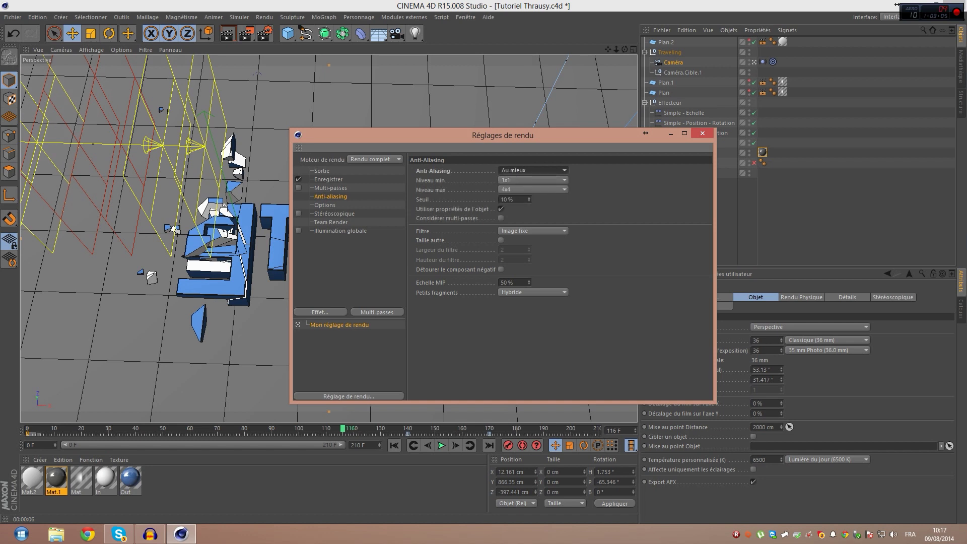
click(533, 189)
click(533, 200)
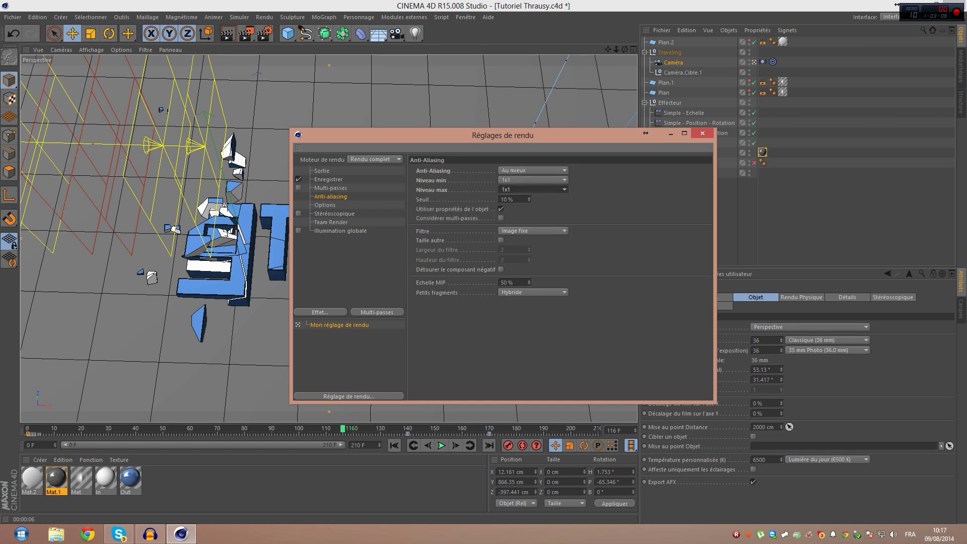
click(533, 189)
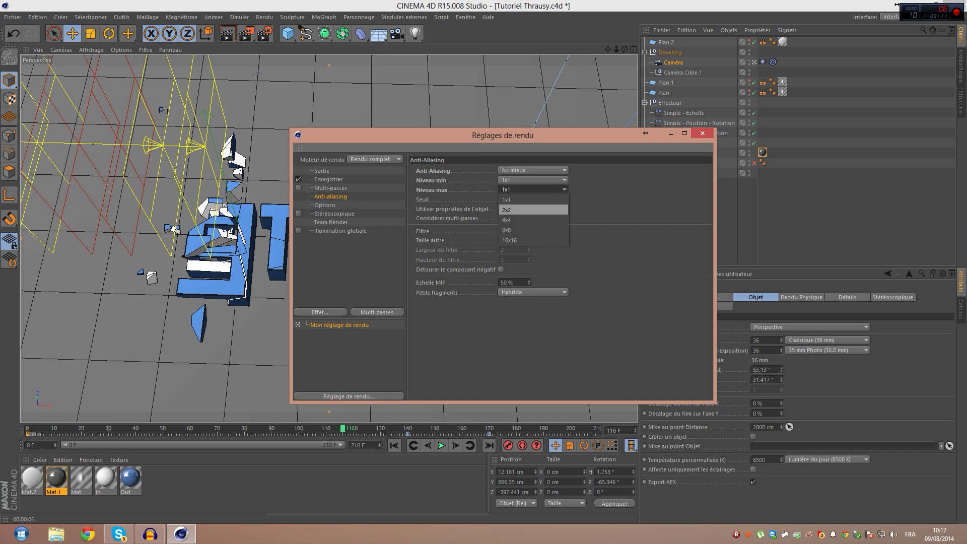
click(532, 210)
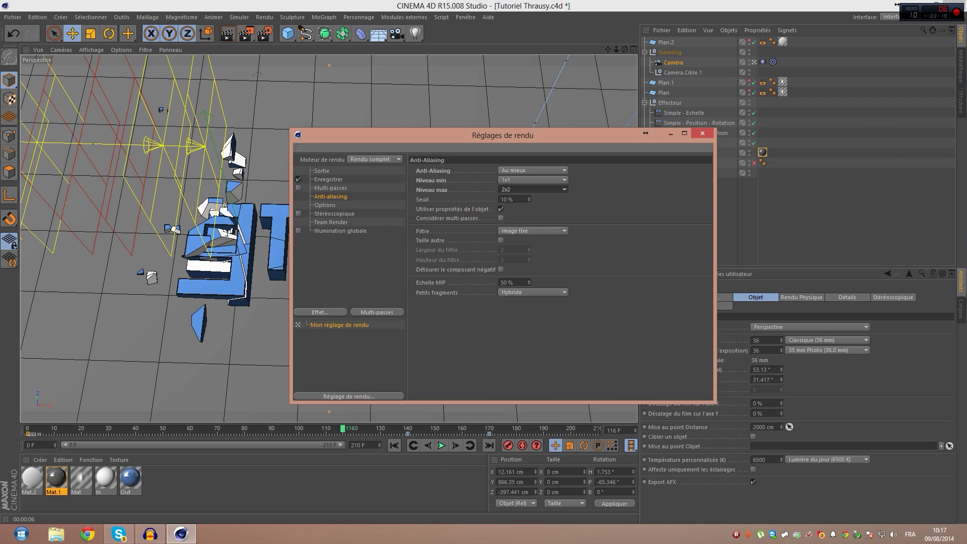
Enable Illumination globale and set its Echantillons to Définir le nombre d'échantillons with a count of 64.
click(341, 231)
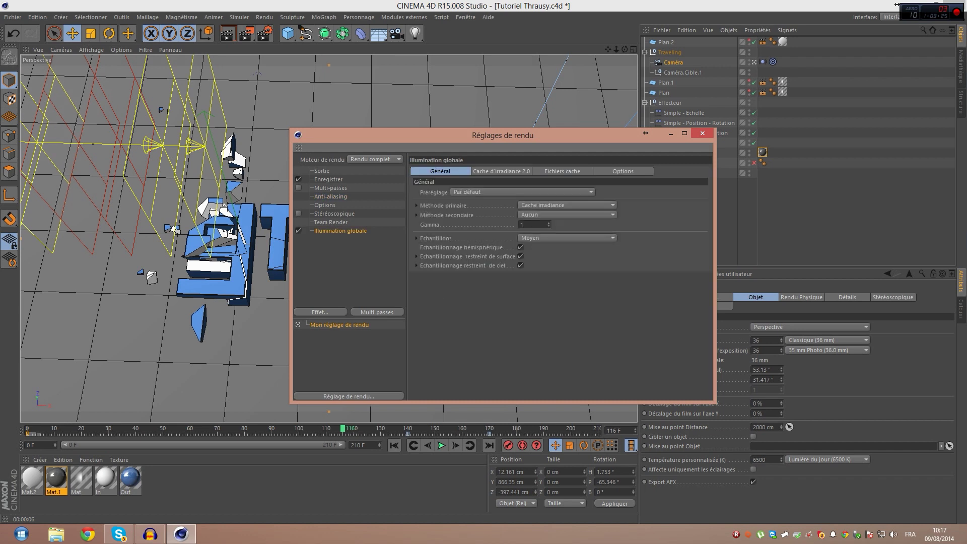
click(417, 238)
click(568, 238)
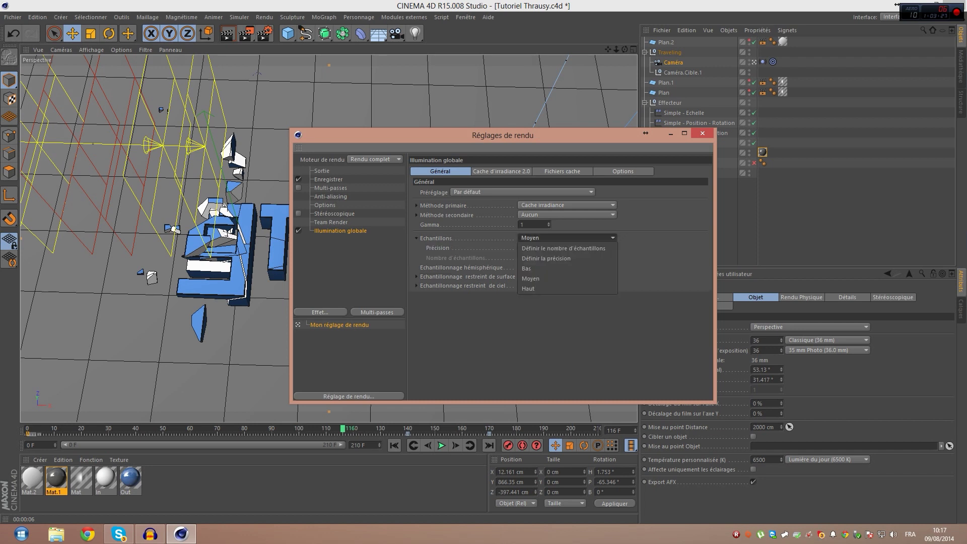
click(564, 249)
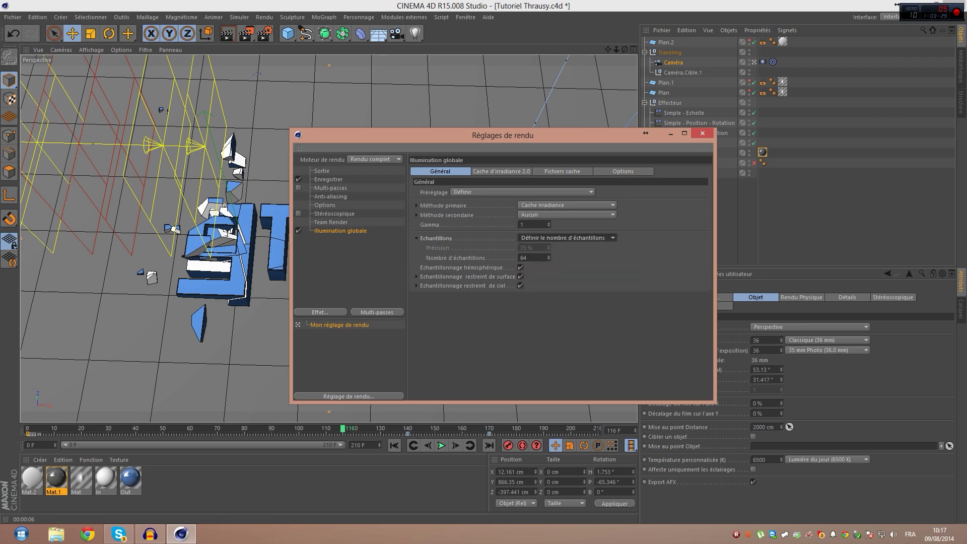
double_click(523, 258)
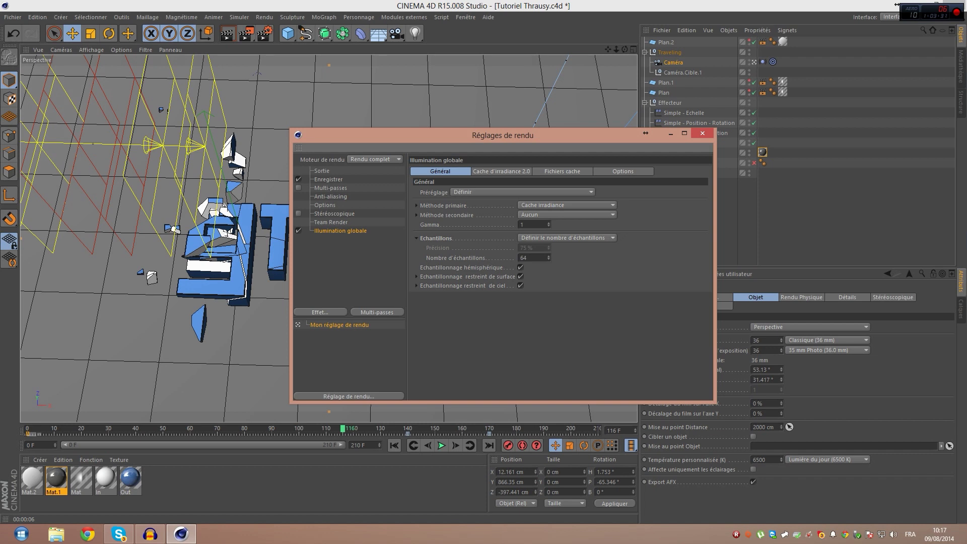
Set the irradiance cache's Densité des enregistrements to Basse and its Lissage to 100 %.
click(501, 171)
click(517, 191)
click(511, 222)
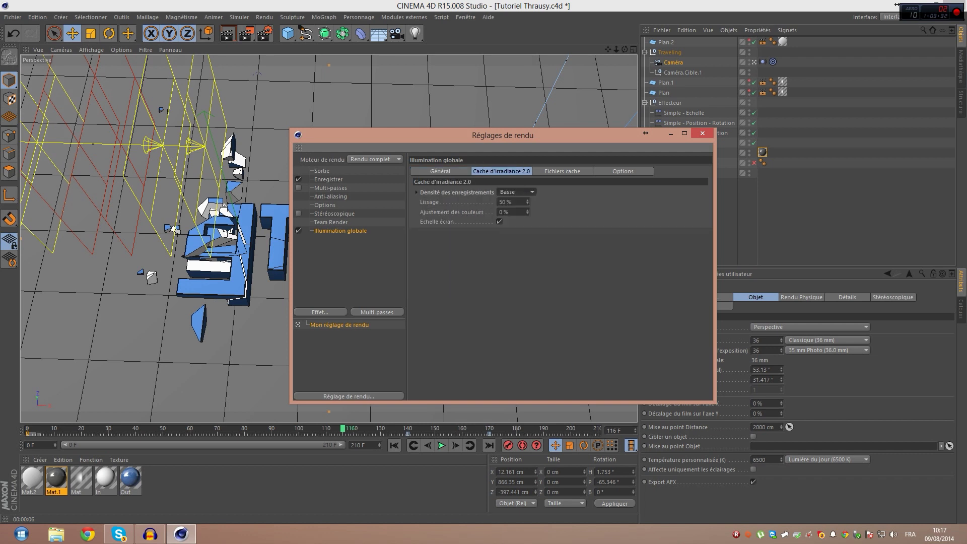
double_click(505, 202)
Add the Occlusion ambiante effect, close the render settings and render the view at frame 116.
click(342, 313)
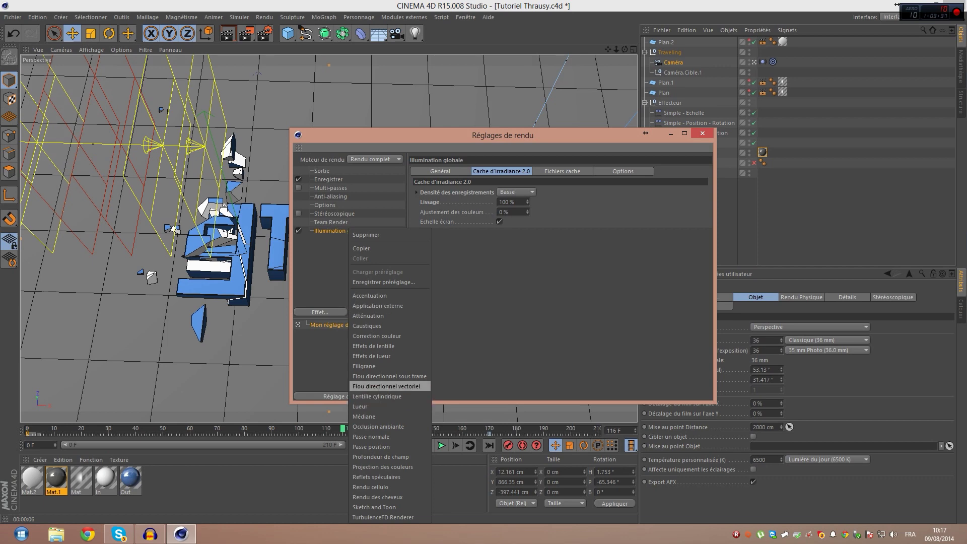
click(378, 426)
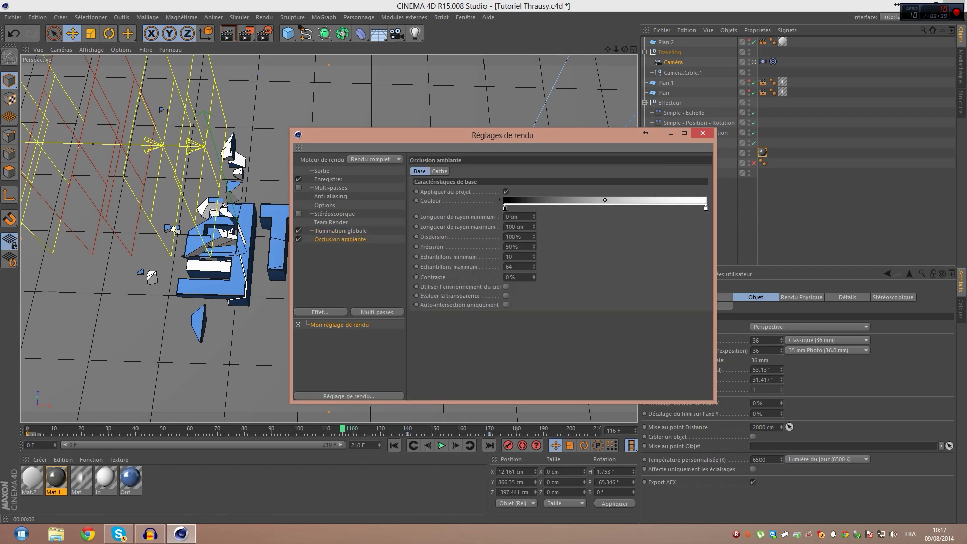
text(1)
key(Return)
click(702, 133)
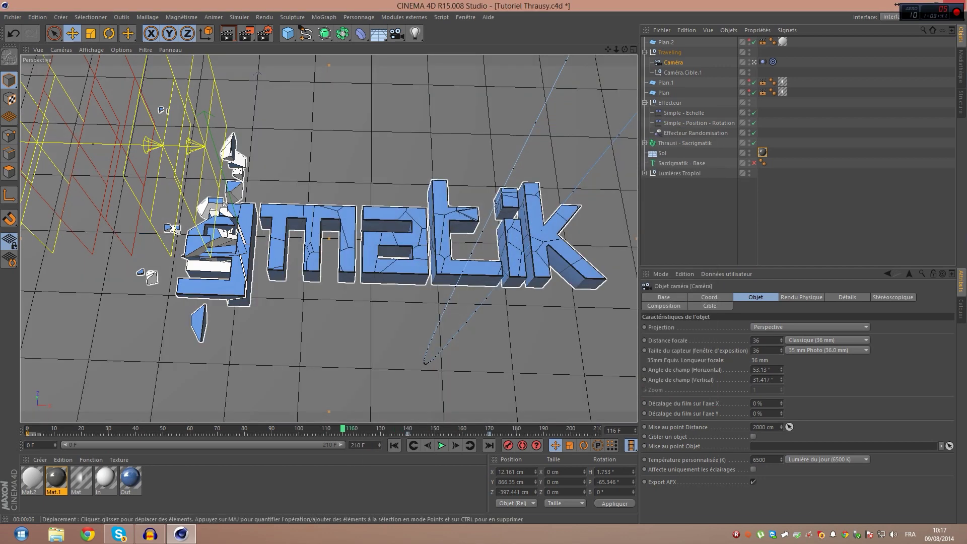
click(229, 34)
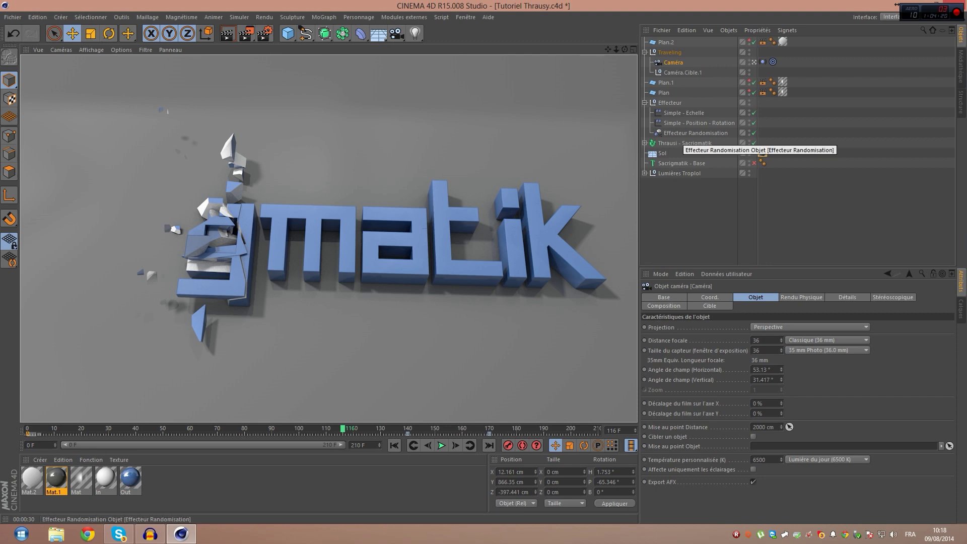
Add a new Effecteur Randomisation to the Thrausi - Sacrigmatik fracture object.
click(686, 133)
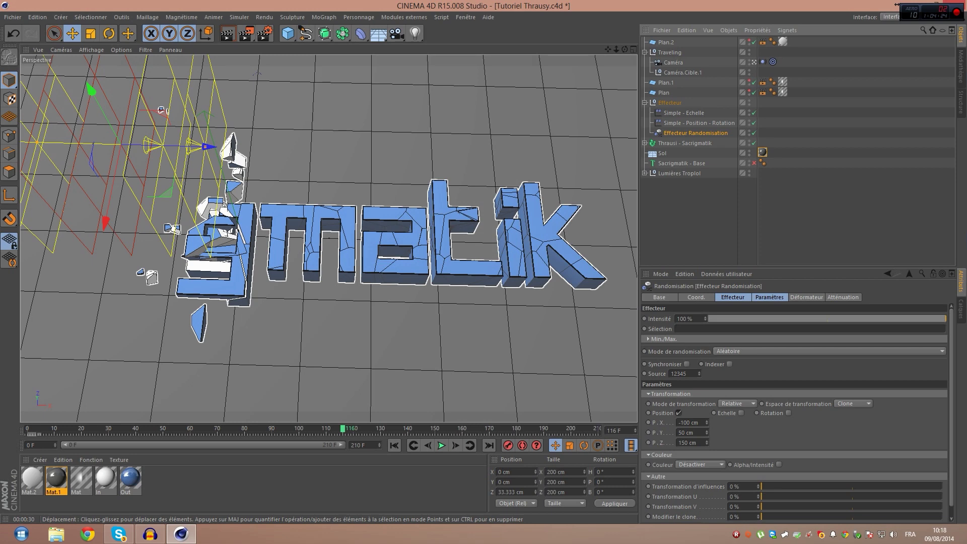
click(685, 143)
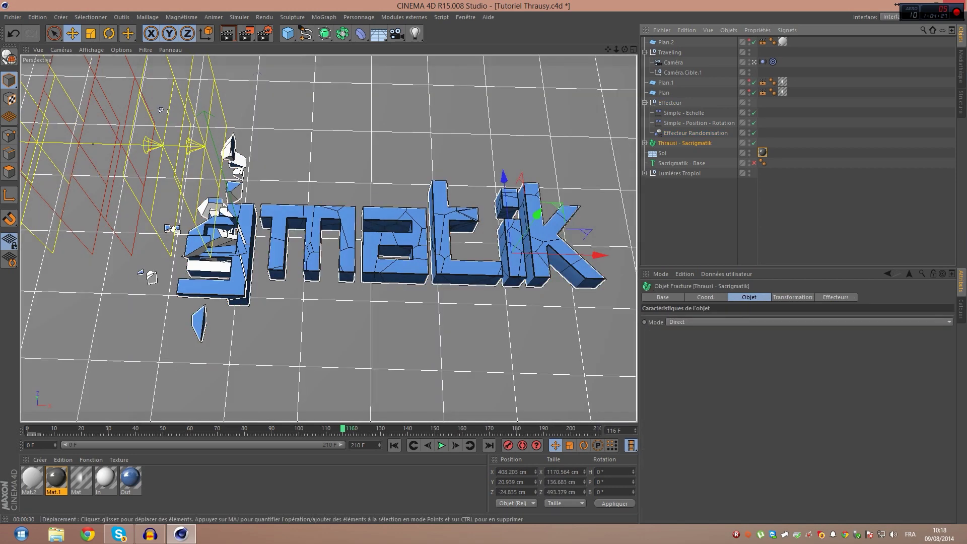
click(324, 17)
mouse_move(358, 32)
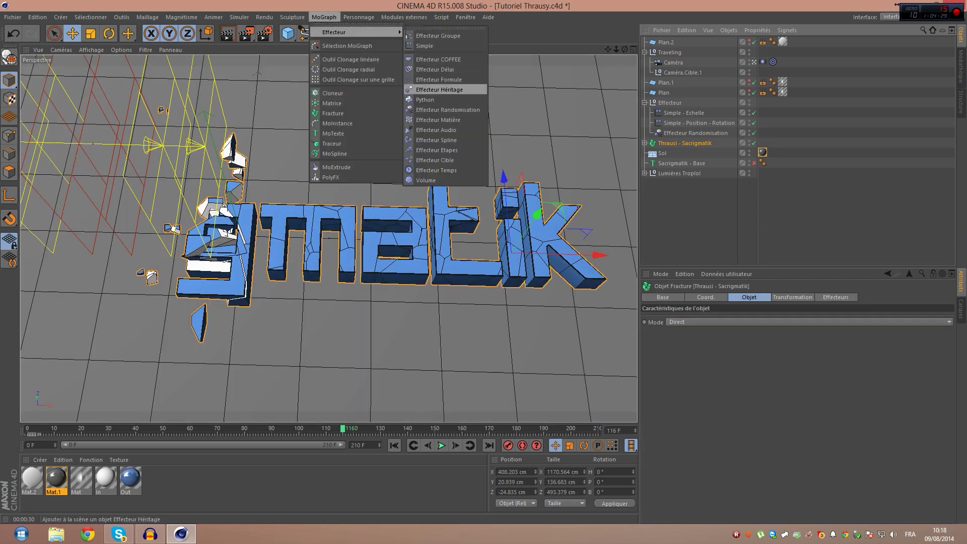
click(446, 109)
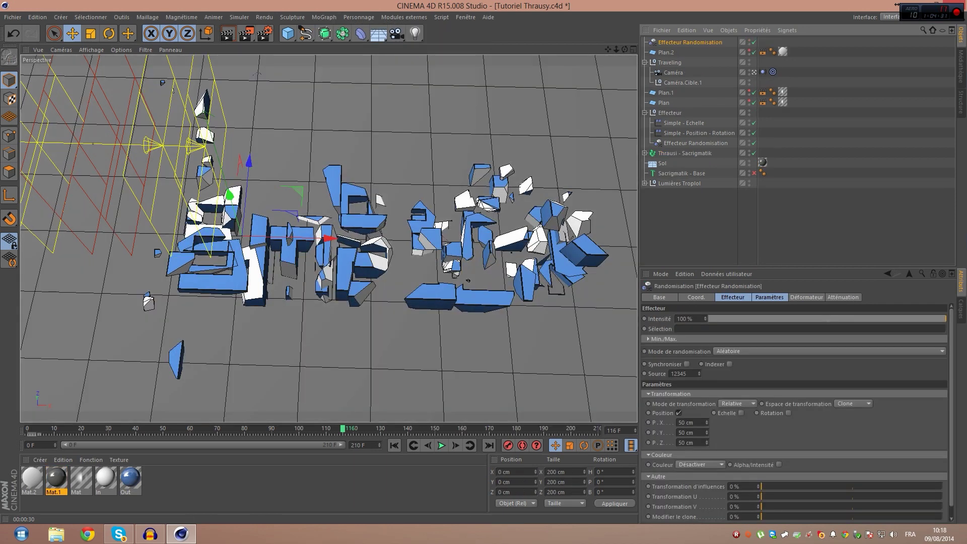
Set the new random effector's P.X, P.Y and P.Z position offsets to 0.2 cm.
double_click(686, 423)
text(0)
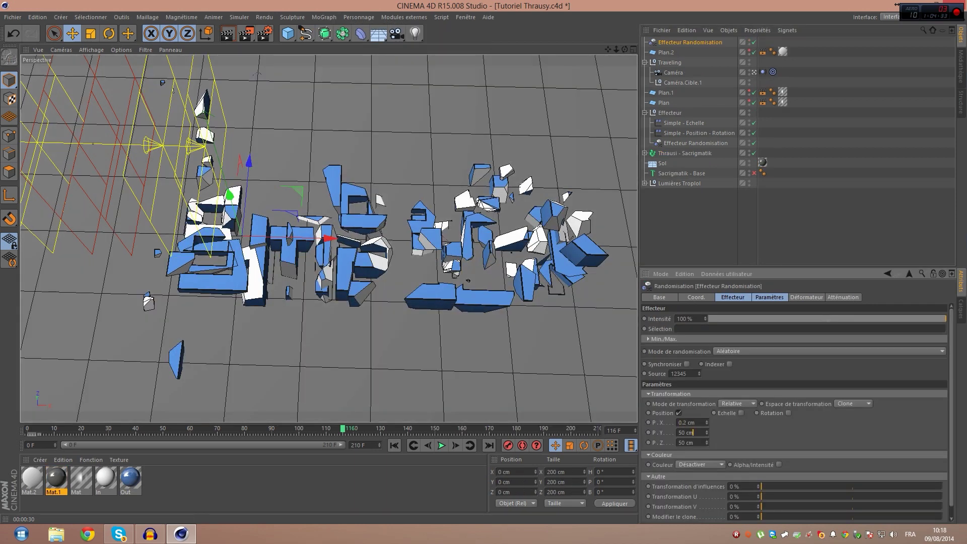
text(0.2)
key(Tab)
text(0.2)
key(Return)
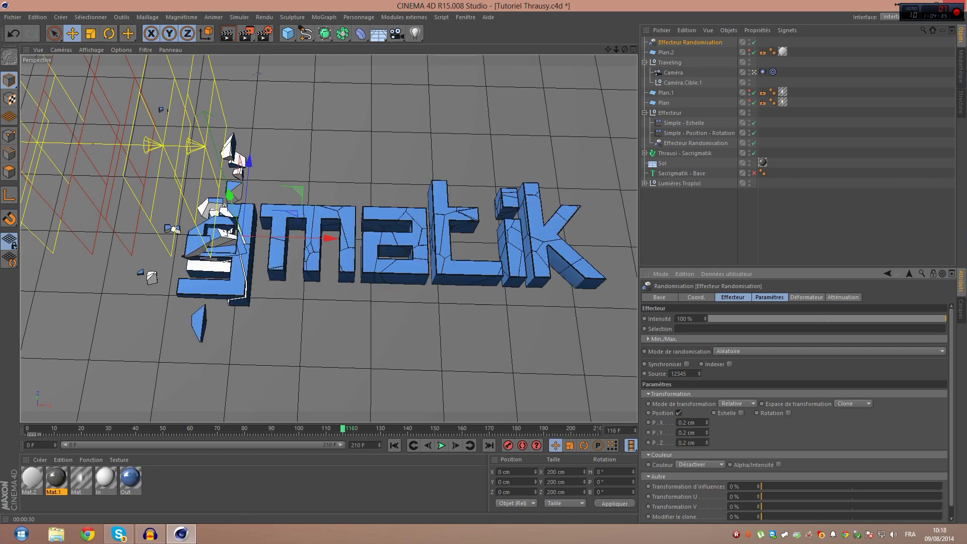
Disable Illumination globale in the render settings and render the view to preview the cracks between fragments.
key(ctrl+r)
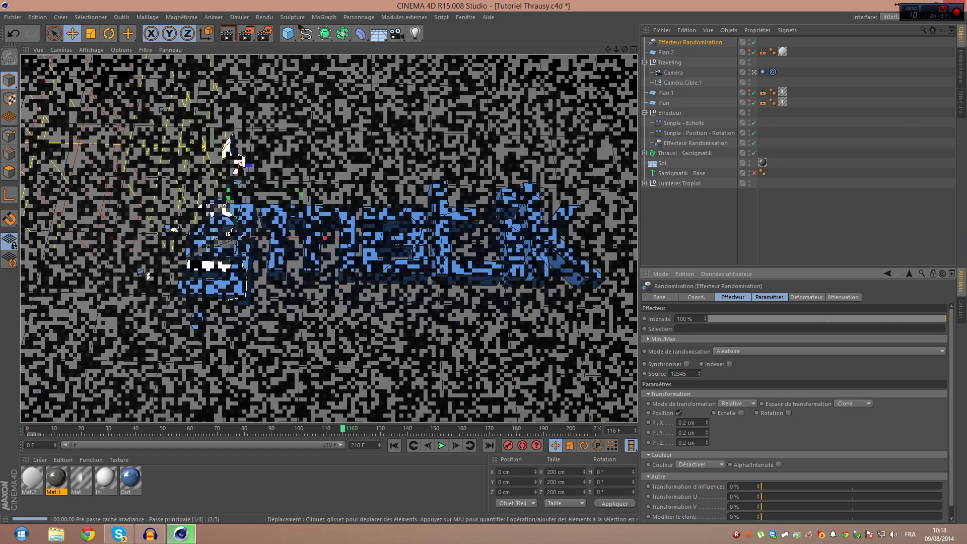
key(ctrl+b)
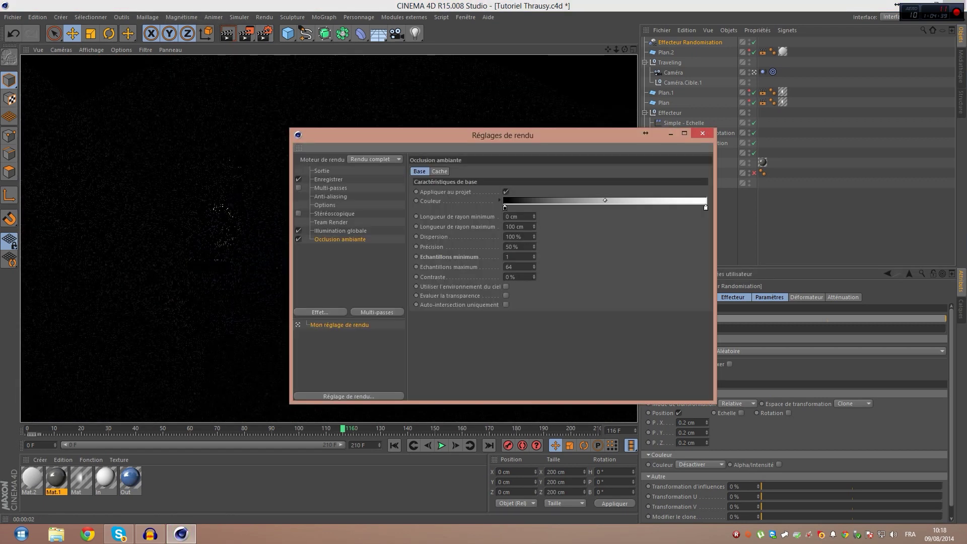
click(299, 230)
click(702, 133)
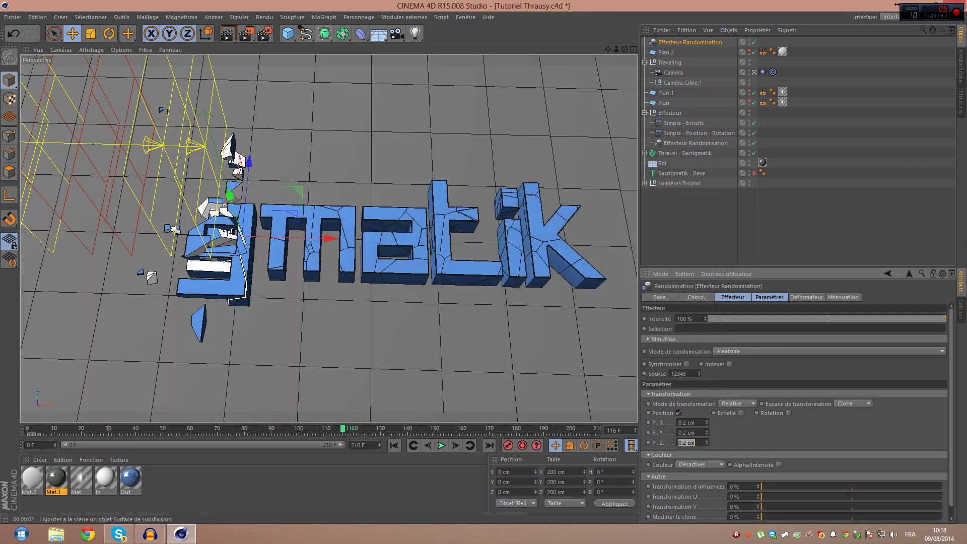
click(227, 34)
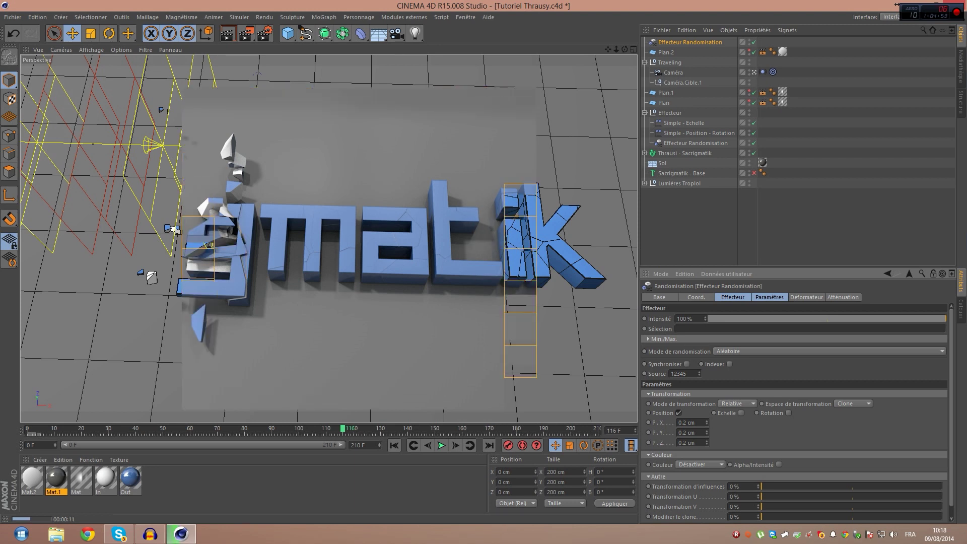
Set the random effector's P.X, P.Y and P.Z position offsets to 0.5 cm and render the view.
double_click(687, 423)
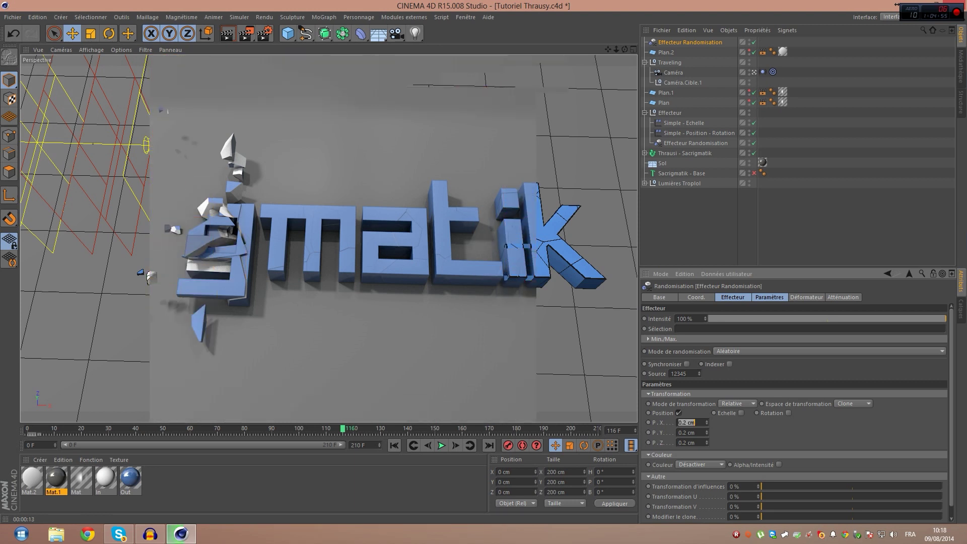
text(0.5)
key(Tab)
text(0.5)
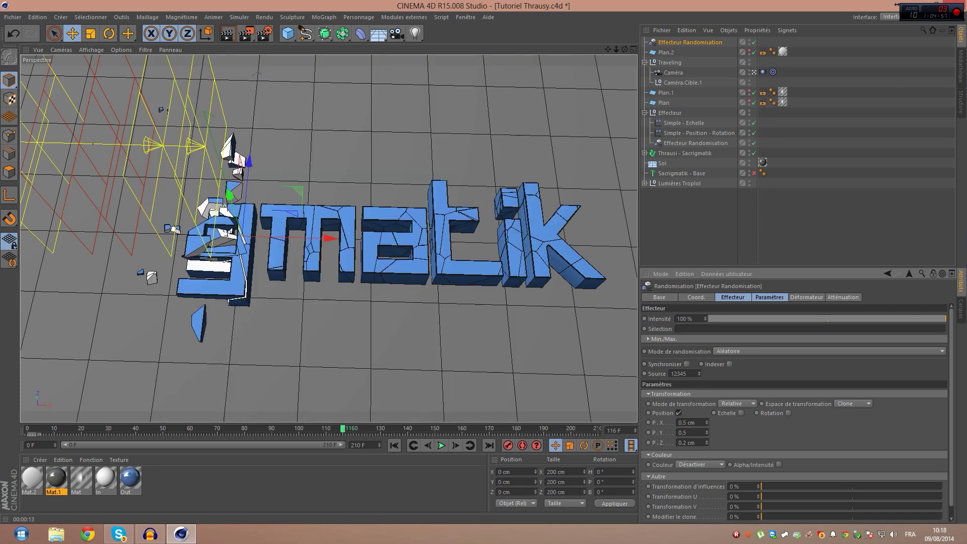
key(Tab)
text(0.5)
key(Return)
key(ctrl+r)
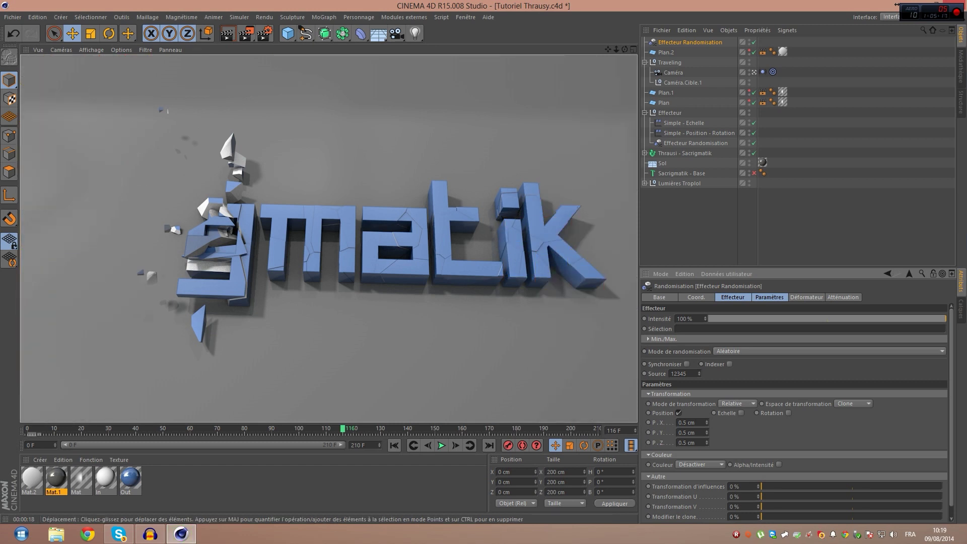
click(246, 34)
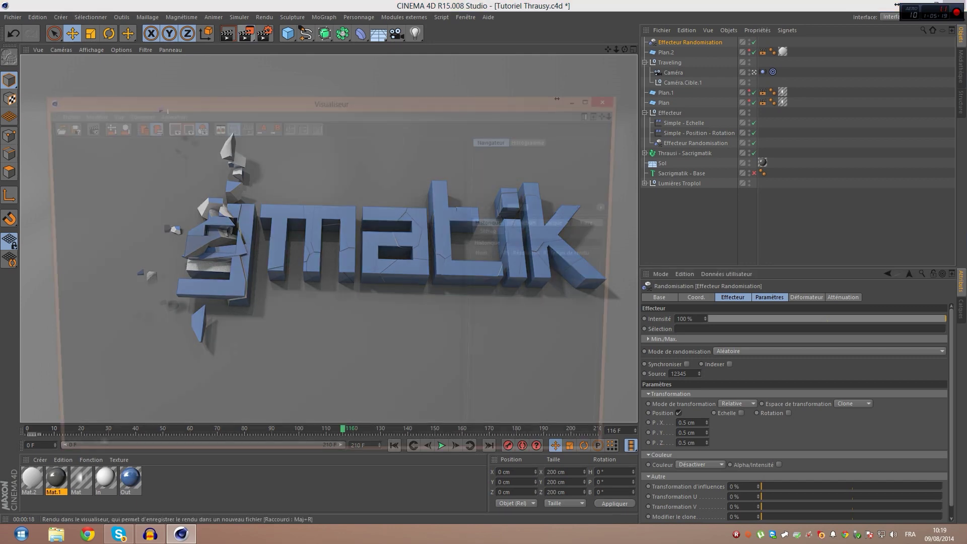
click(614, 99)
click(510, 304)
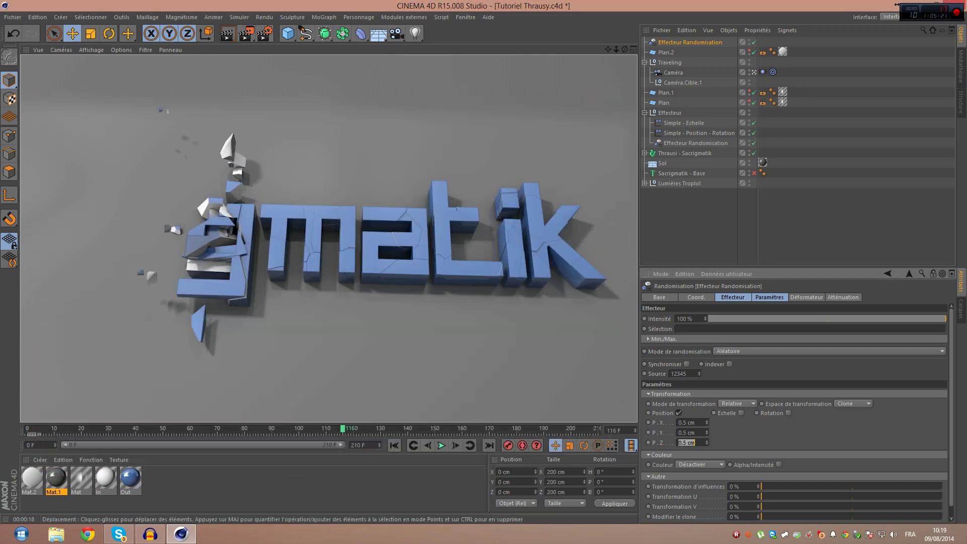
Re-enable Illumination globale in the render settings and set its Méthode secondaire to Placage de lumière.
click(264, 34)
click(298, 230)
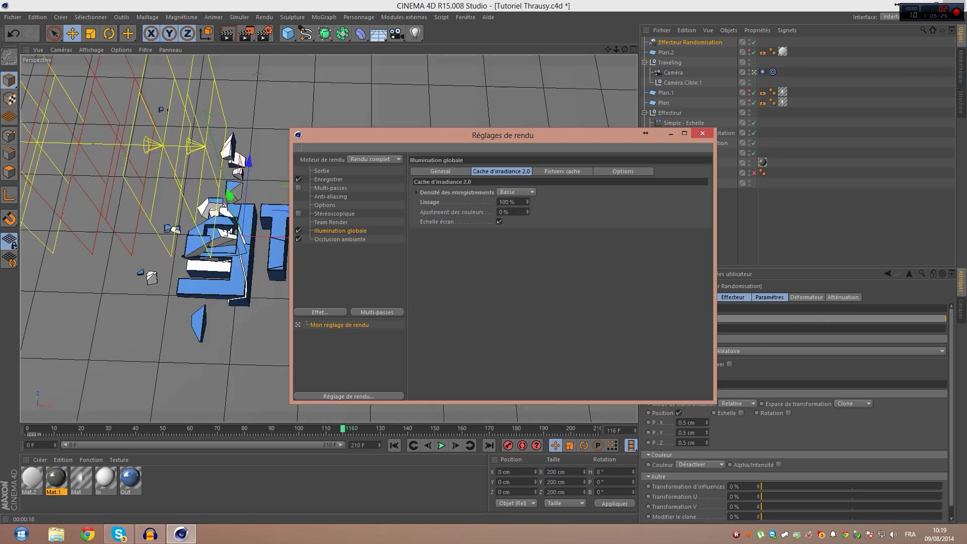
click(440, 172)
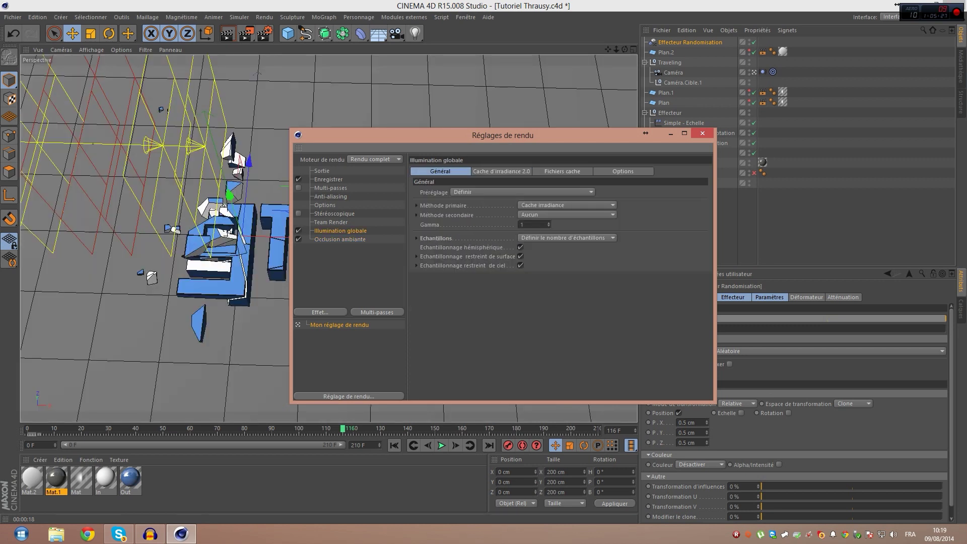
click(567, 215)
click(567, 255)
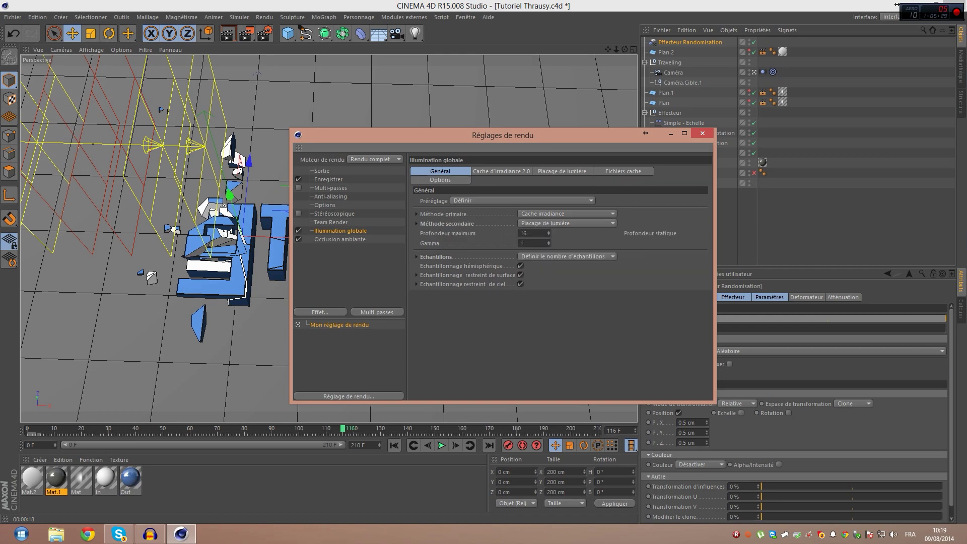
Set the global illumination's Profondeur maximum to 8 and render the view with the settings window moved aside.
double_click(525, 233)
text(8)
key(Return)
drag(557, 135, 903, 164)
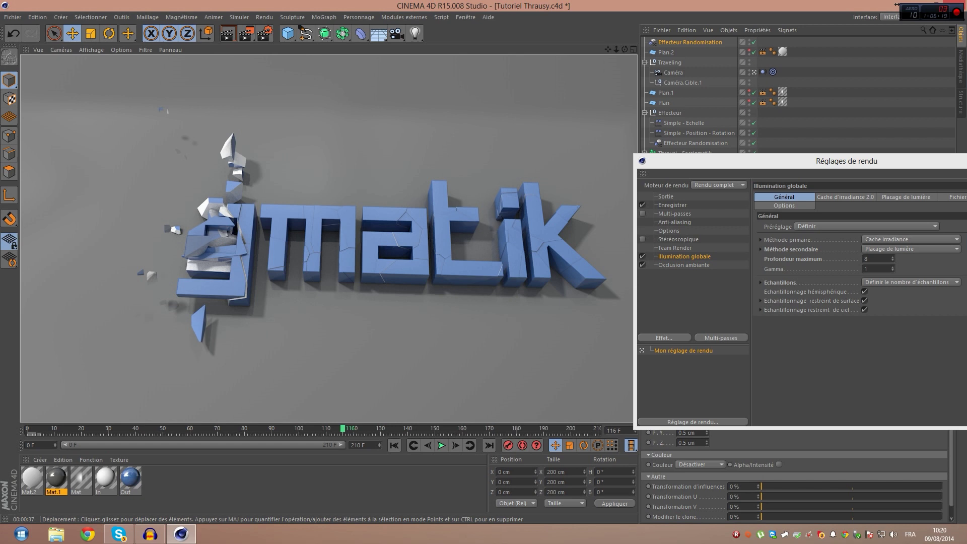
drag(728, 164, 638, 173)
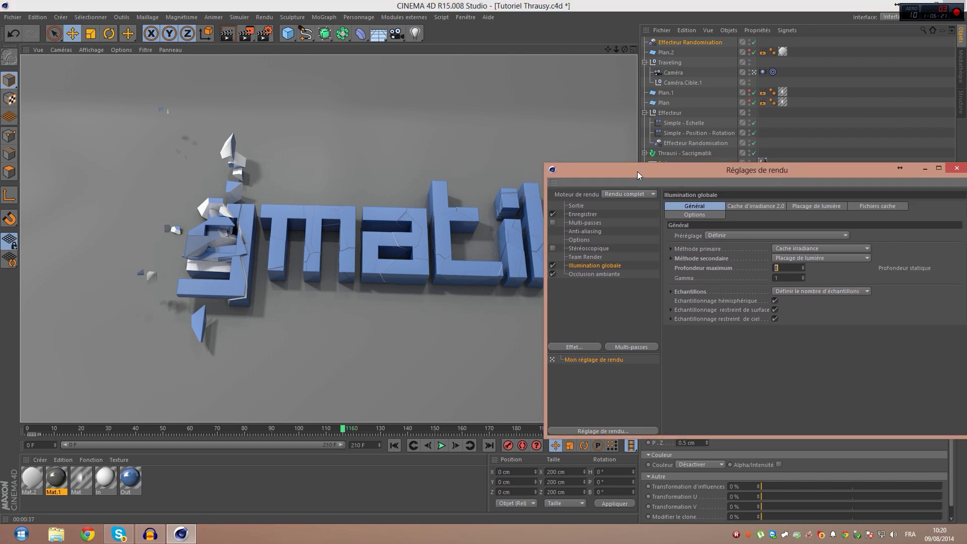
Set the Occlusion ambiante effect's Précision to 100 % and close the render settings.
click(594, 274)
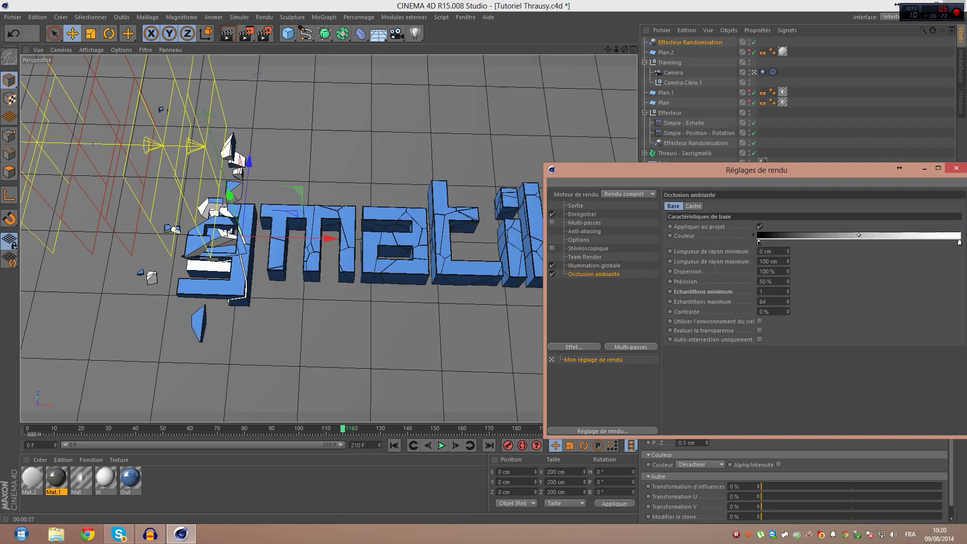
double_click(766, 282)
text(100)
key(Return)
click(956, 168)
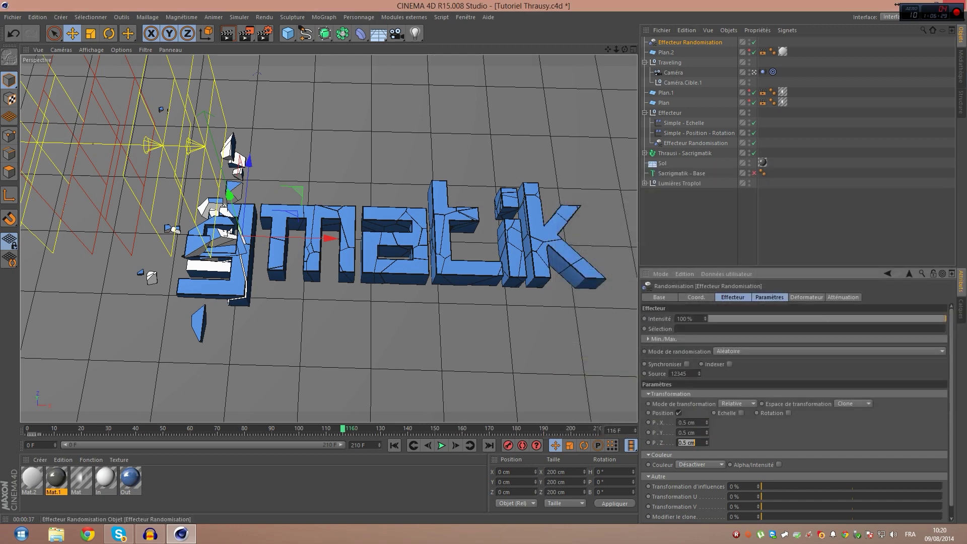
Set the Lumière spot's adaptive shadow Précision to 100 % and its Echantillons minimum to 2.
click(645, 183)
click(676, 193)
shift+click(674, 214)
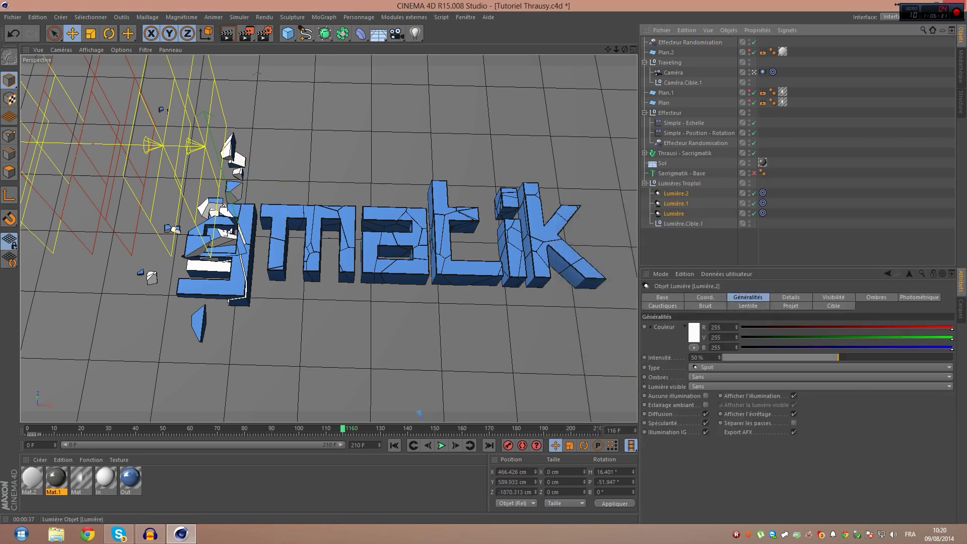
click(876, 297)
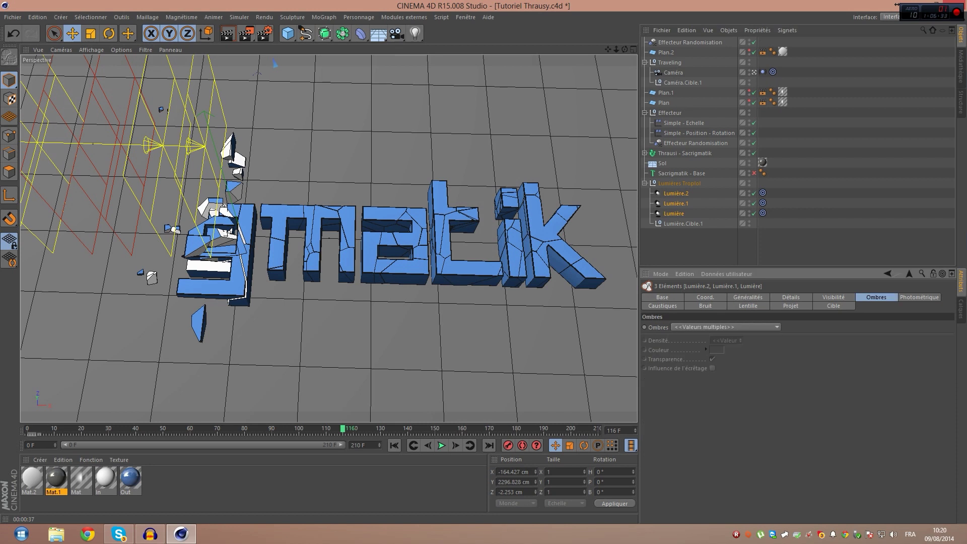
click(676, 204)
click(674, 214)
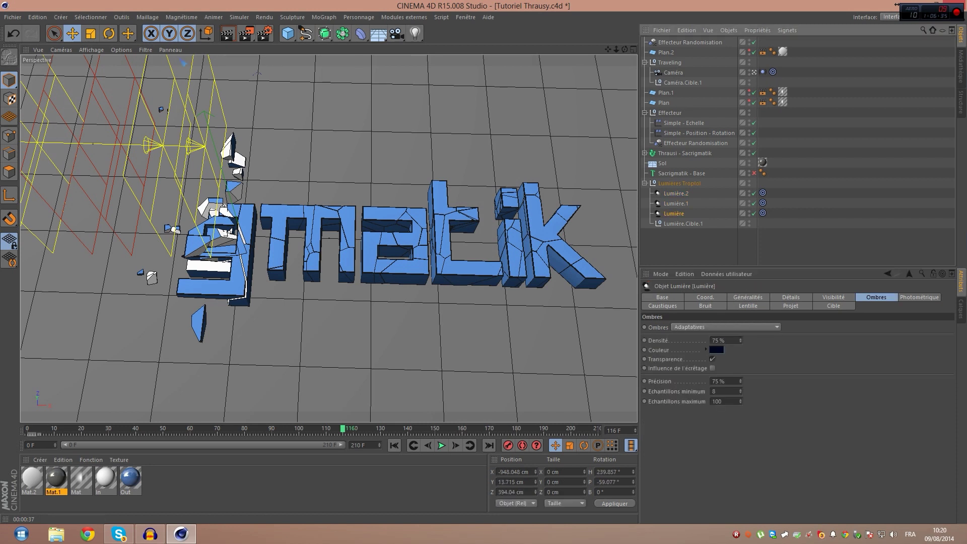
double_click(718, 381)
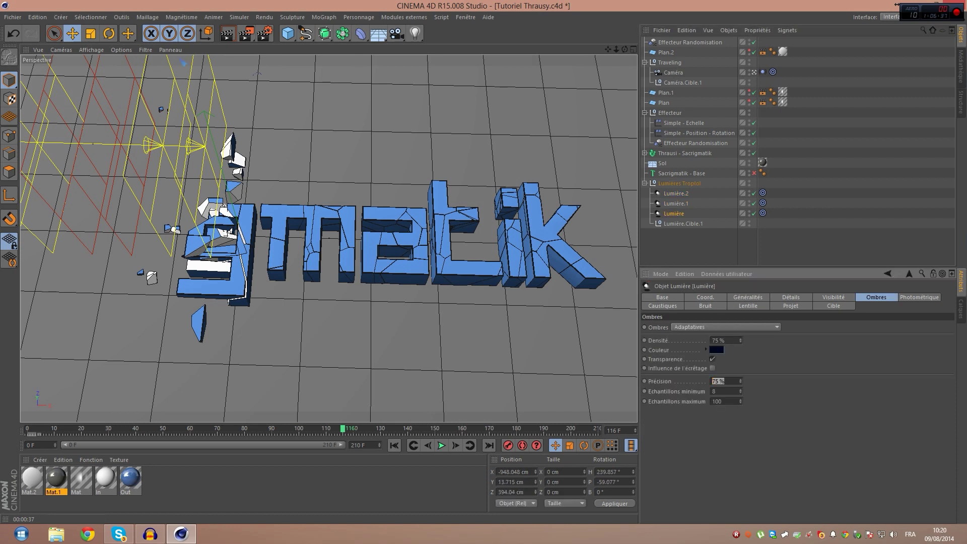
text(100)
Set the Lumière.1 spot's adaptive shadow Précision to 100 % and its Echantillons minimum to 2.
click(676, 203)
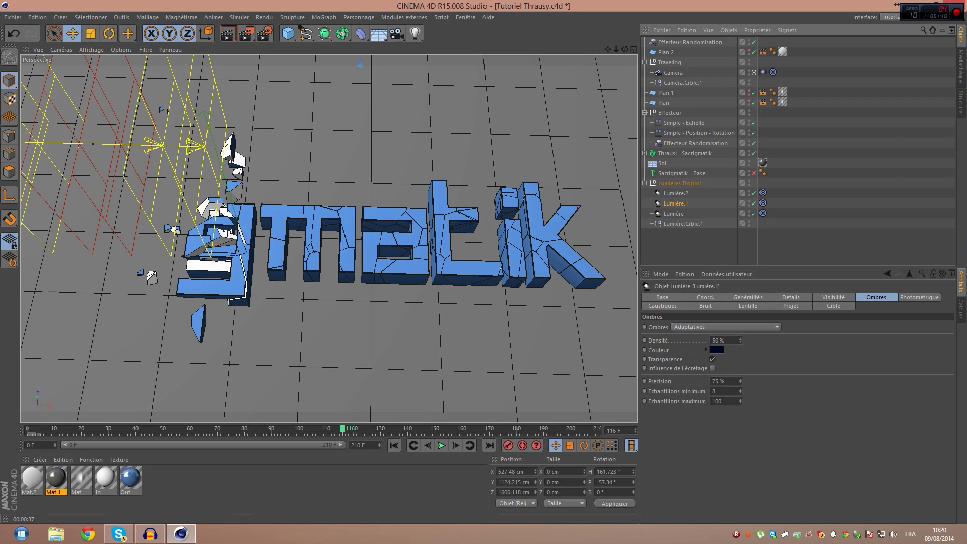
double_click(718, 381)
text(100)
key(Tab)
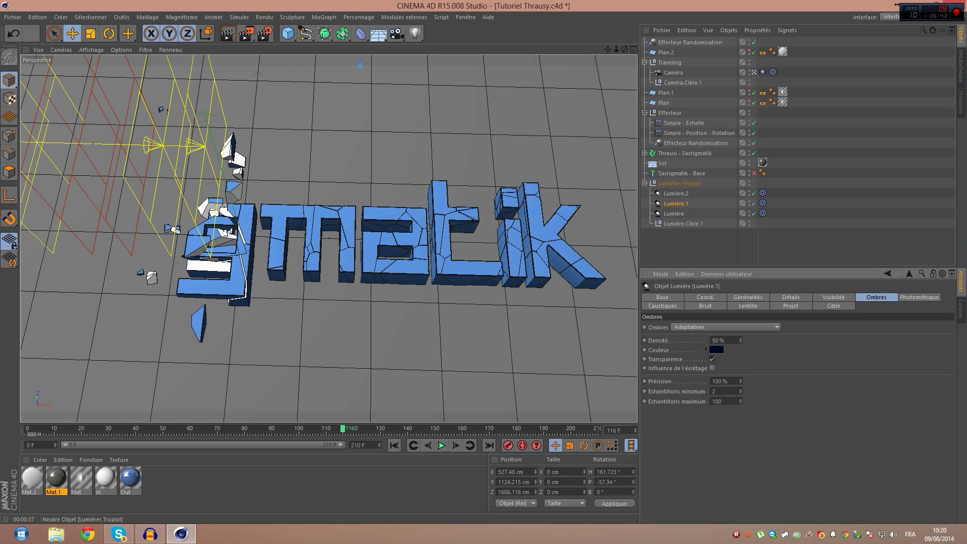
Check the shadow settings of the three lights and the general settings of Lumière.
click(676, 193)
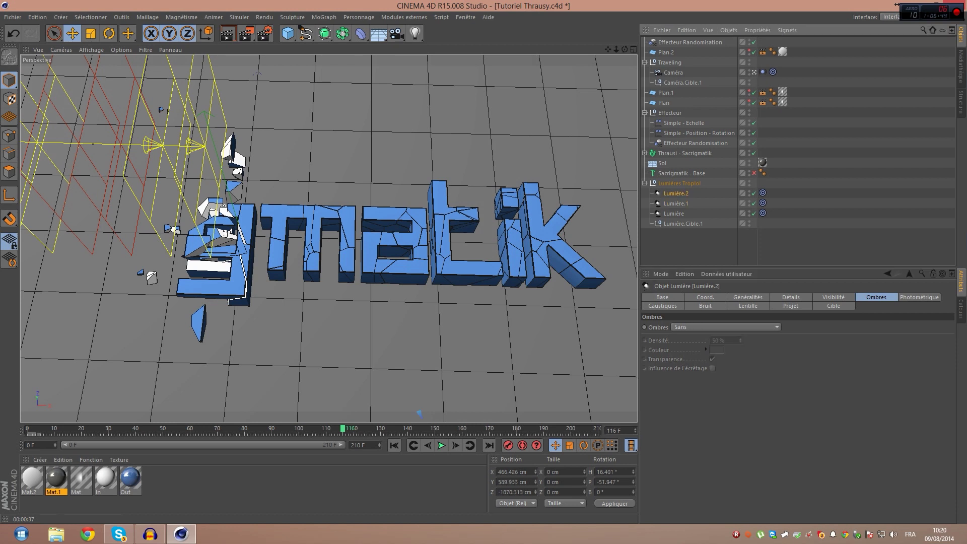
click(676, 204)
click(674, 213)
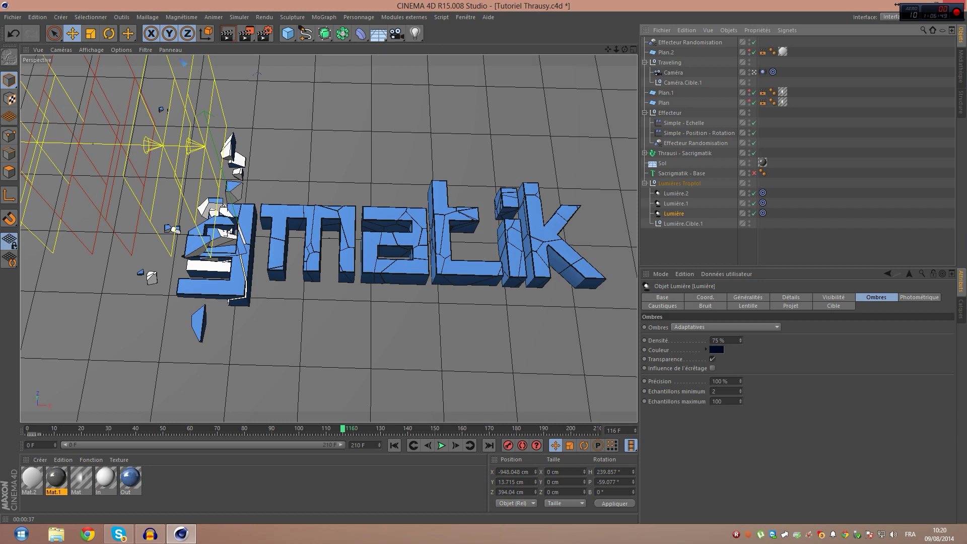
click(833, 297)
click(790, 297)
click(748, 297)
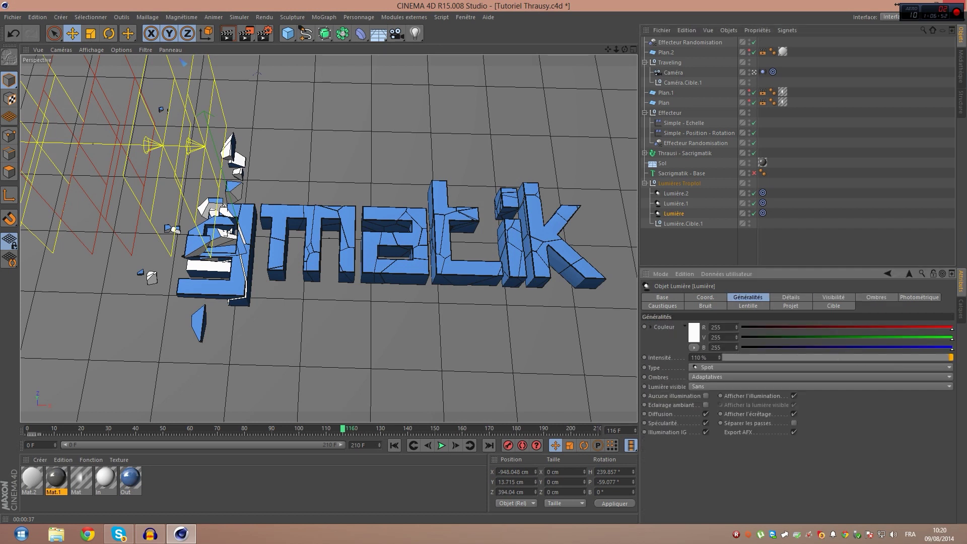
Deselect everything, save the project and render the view at frame 116.
click(755, 246)
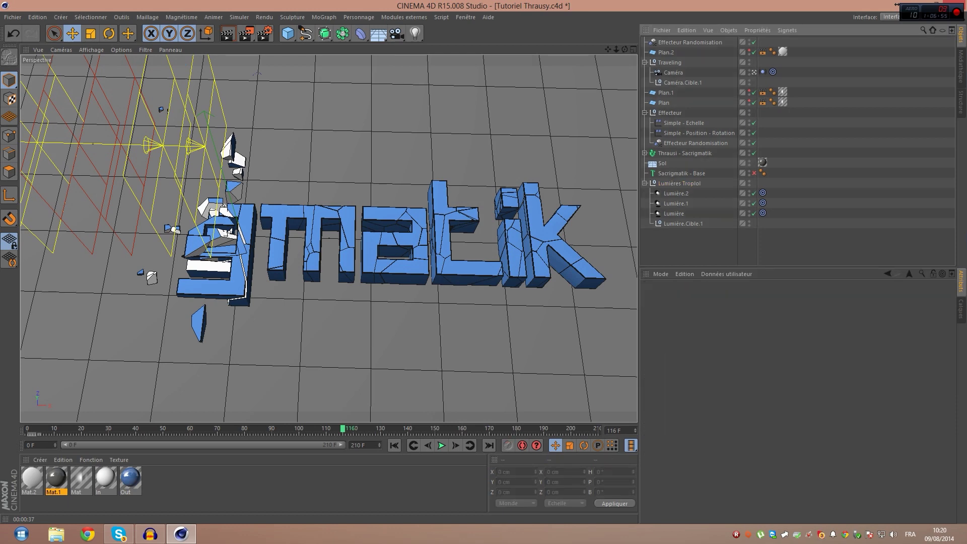
key(ctrl+s)
key(ctrl+b)
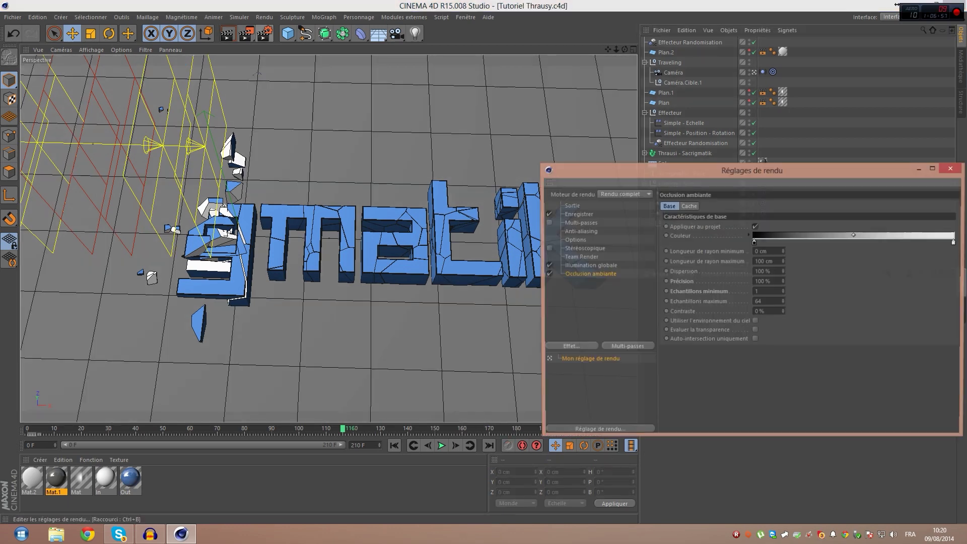
key(alt+F4)
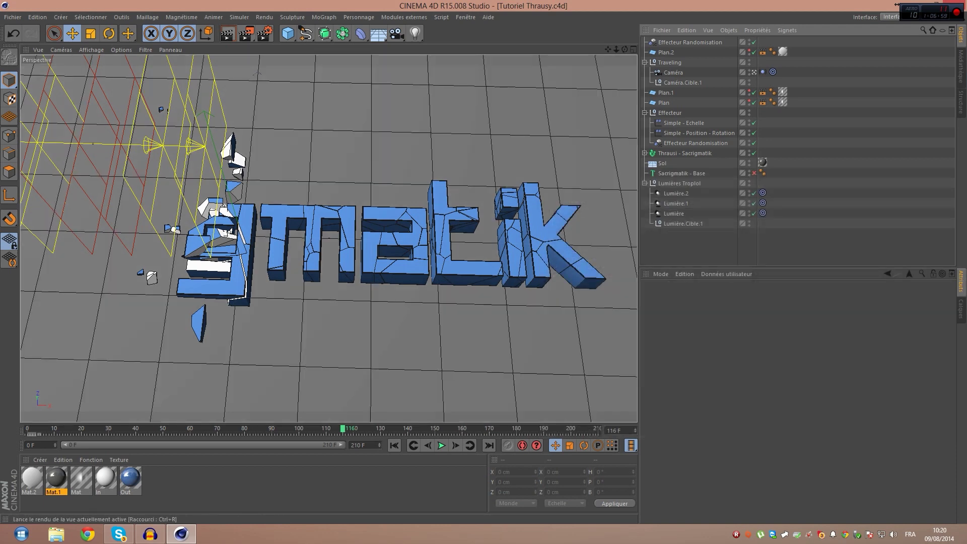
key(ctrl+r)
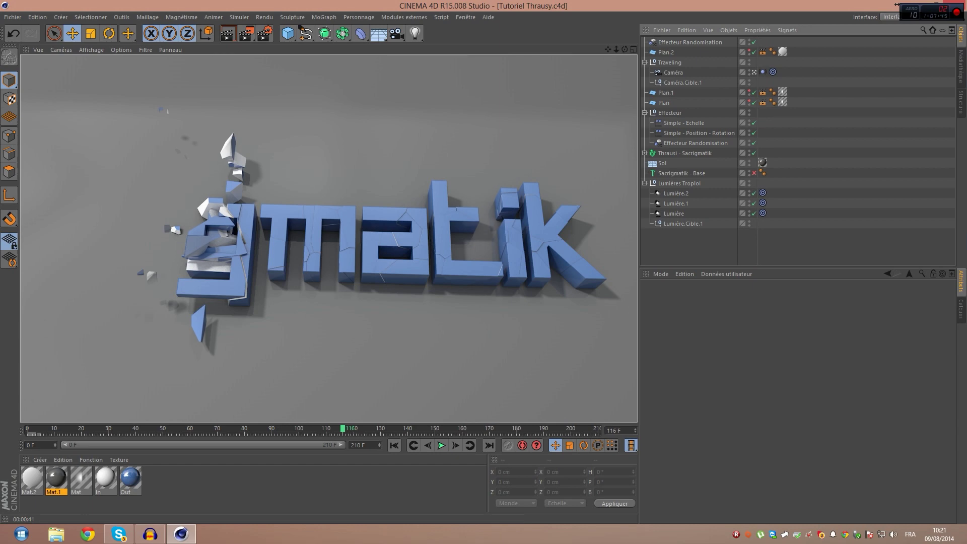
Render the view at the last frame, 210.
drag(343, 429, 238, 430)
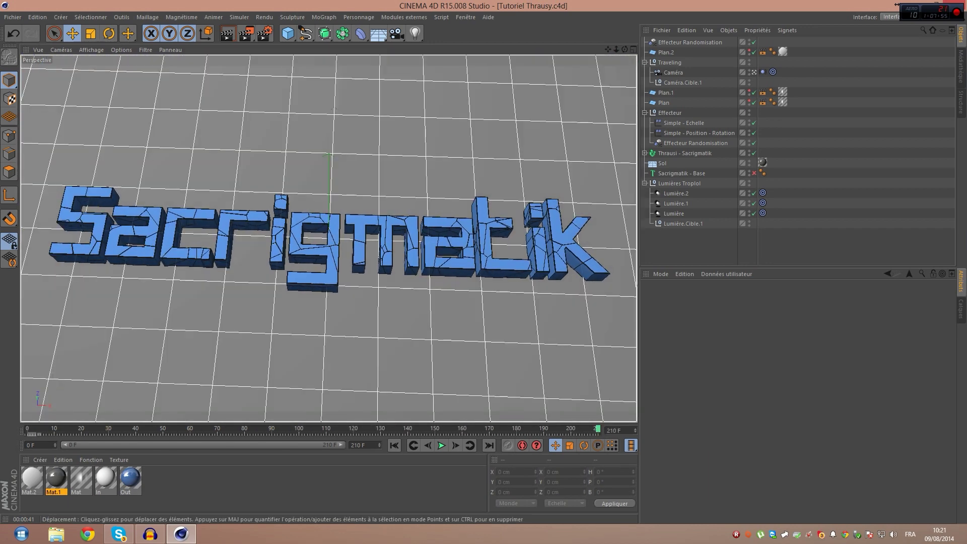
key(ctrl+r)
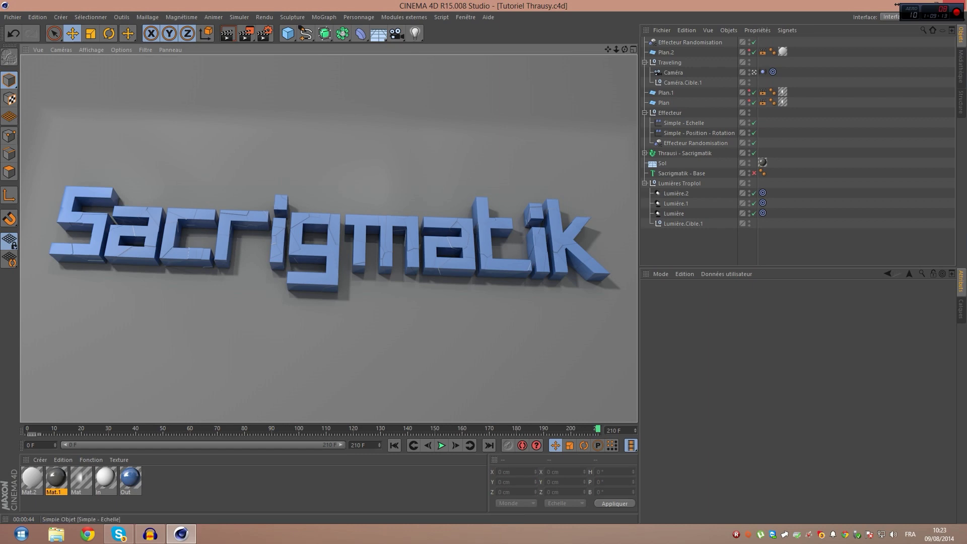
Select the Effecteur group and leave the camera view to examine the effectors' position and path relative to the Sacrigmatik text.
click(670, 113)
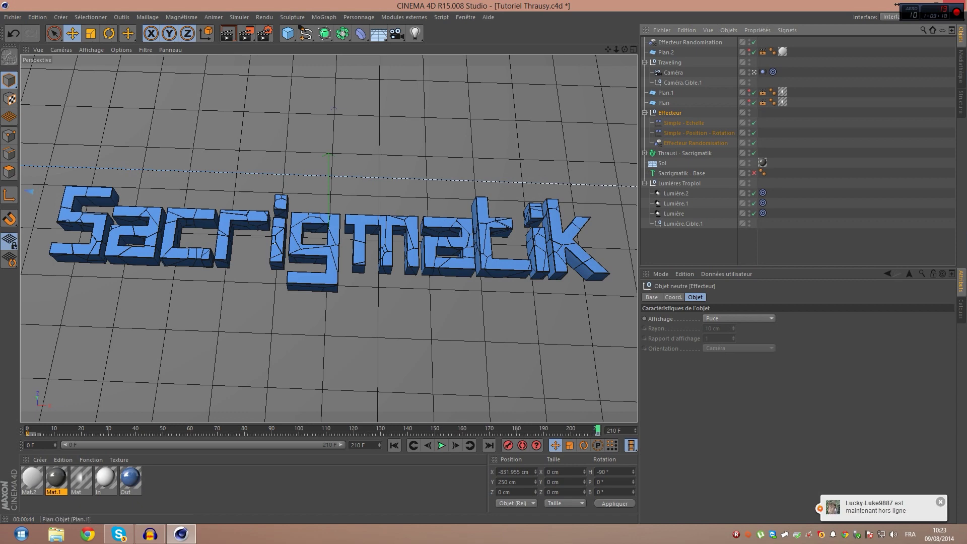
click(754, 73)
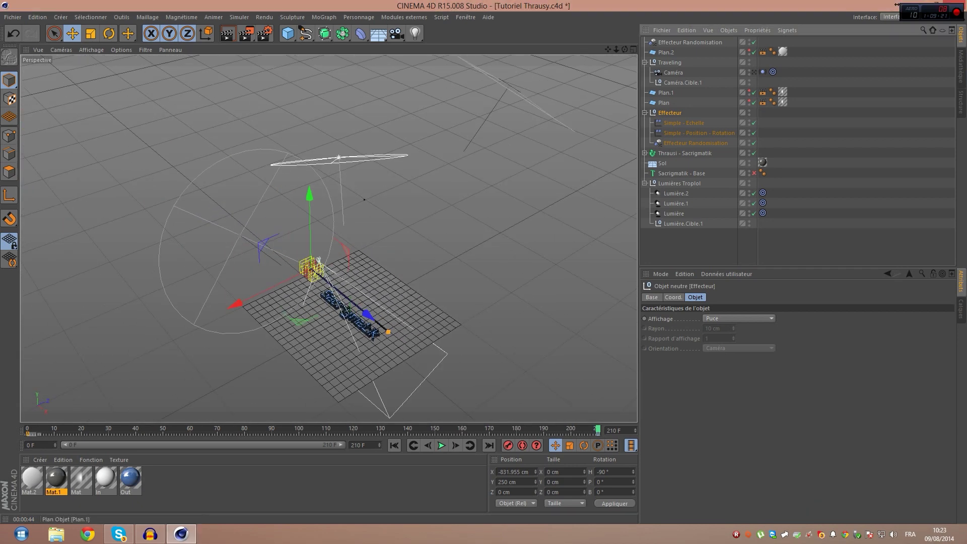
scroll(393, 218, down, 2)
scroll(311, 302, up, 4)
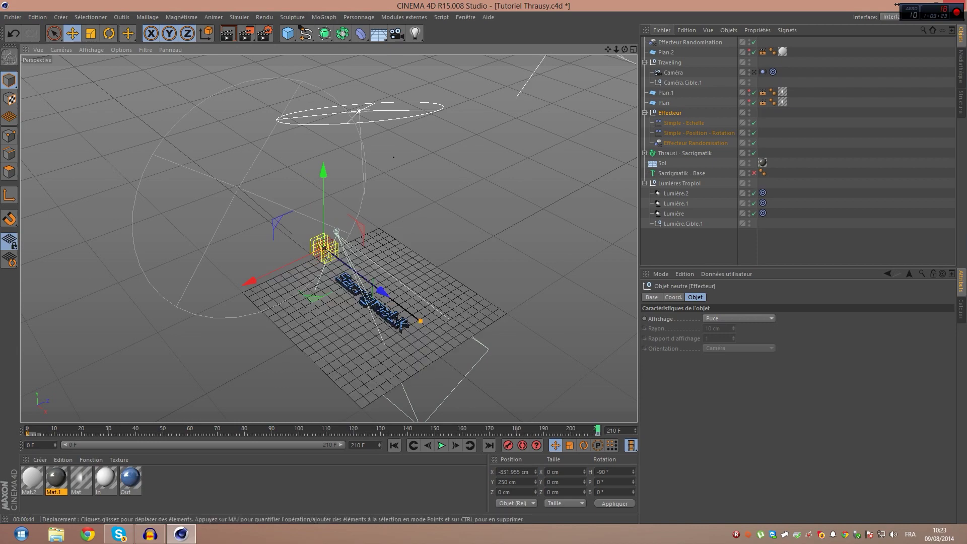
alt+drag(328, 238, 375, 264)
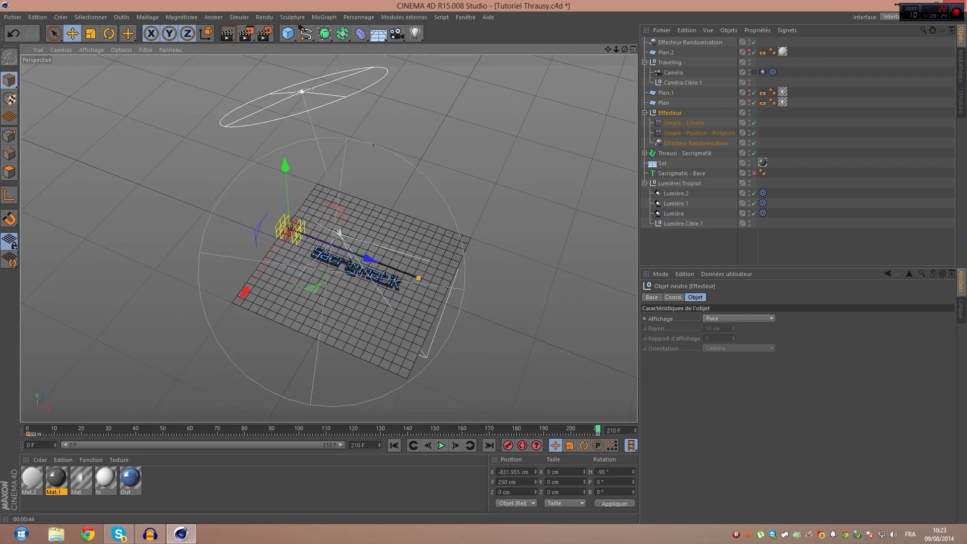
scroll(375, 263, down, 2)
scroll(365, 262, up, 8)
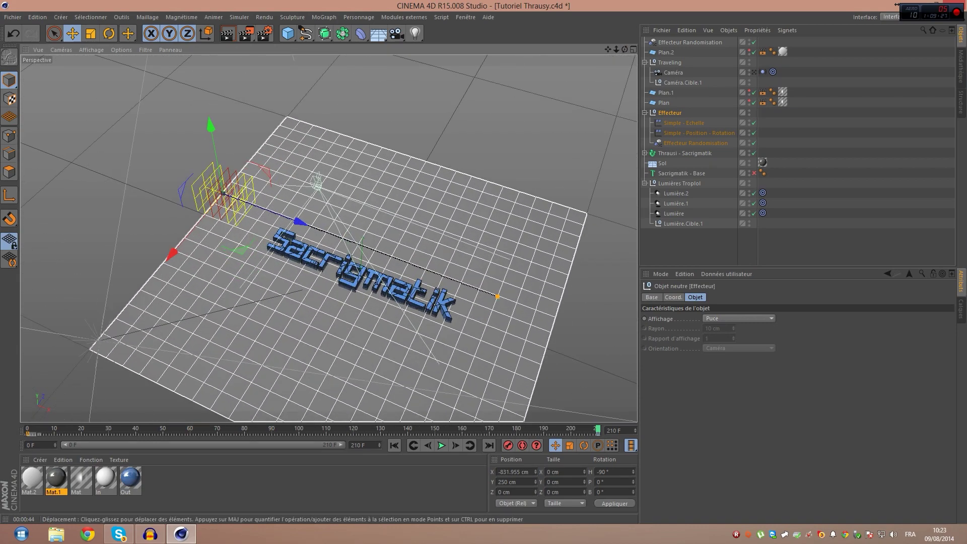
scroll(365, 262, up, 1)
alt+drag(365, 262, 385, 251)
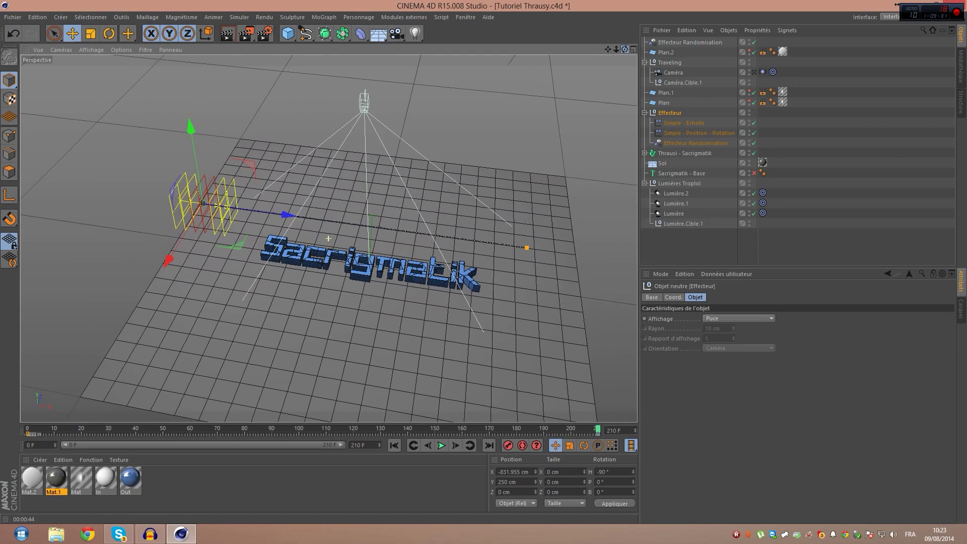
alt+drag(329, 239, 342, 213)
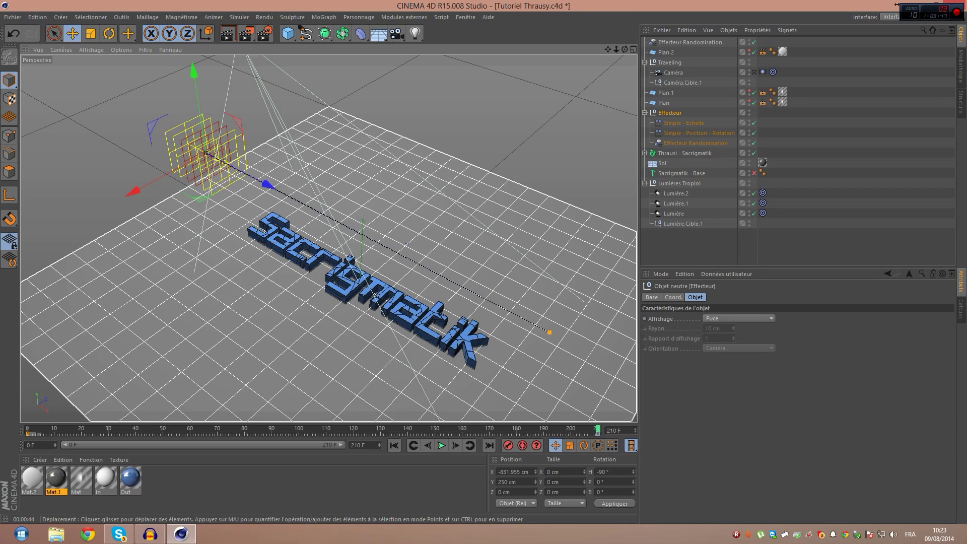
scroll(329, 238, down, 3)
scroll(329, 238, up, 2)
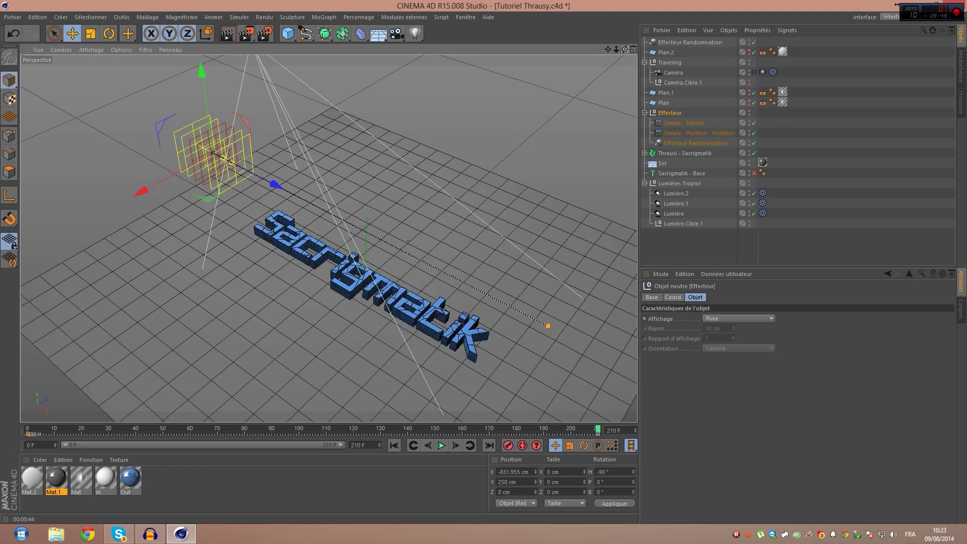
drag(625, 49, 665, 33)
alt+drag(328, 239, 349, 246)
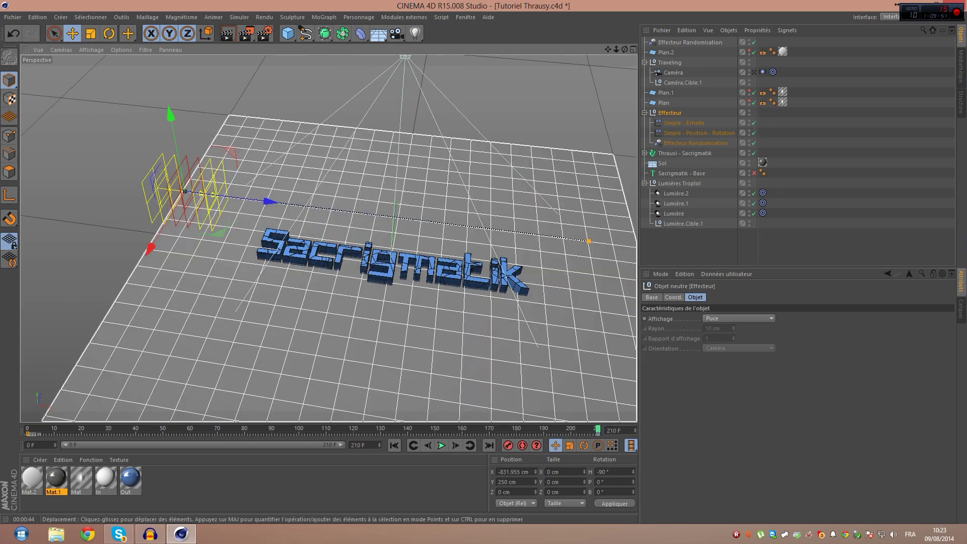
Try to move the Effecteur group back along its Z axis, away from the text, and undo the move.
mouse_move(271, 201)
mouse_down()
mouse_move(386, 216)
mouse_move(260, 200)
mouse_up()
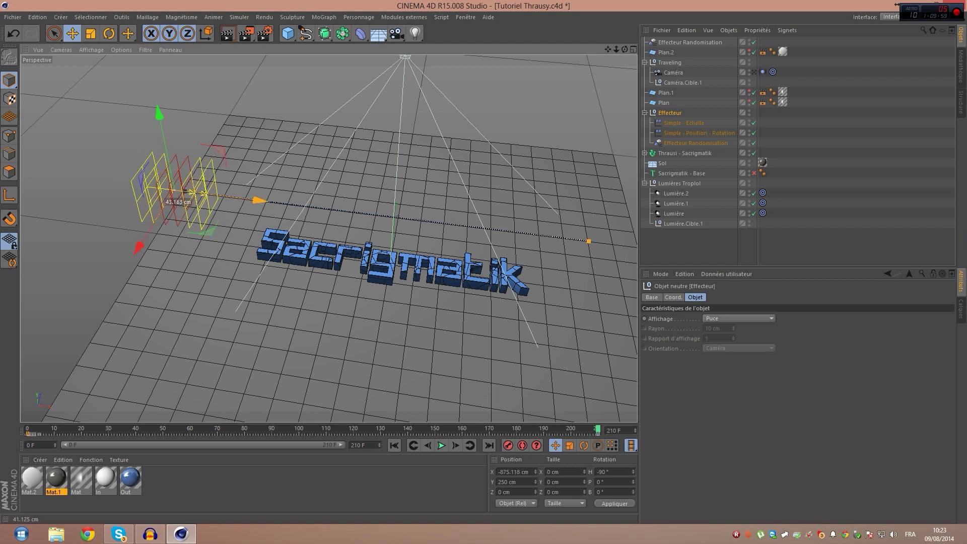
mouse_move(260, 200)
mouse_down()
mouse_move(629, 246)
mouse_move(199, 192)
mouse_move(630, 245)
mouse_move(216, 199)
mouse_move(617, 245)
mouse_move(244, 198)
mouse_up()
key(ctrl+z)
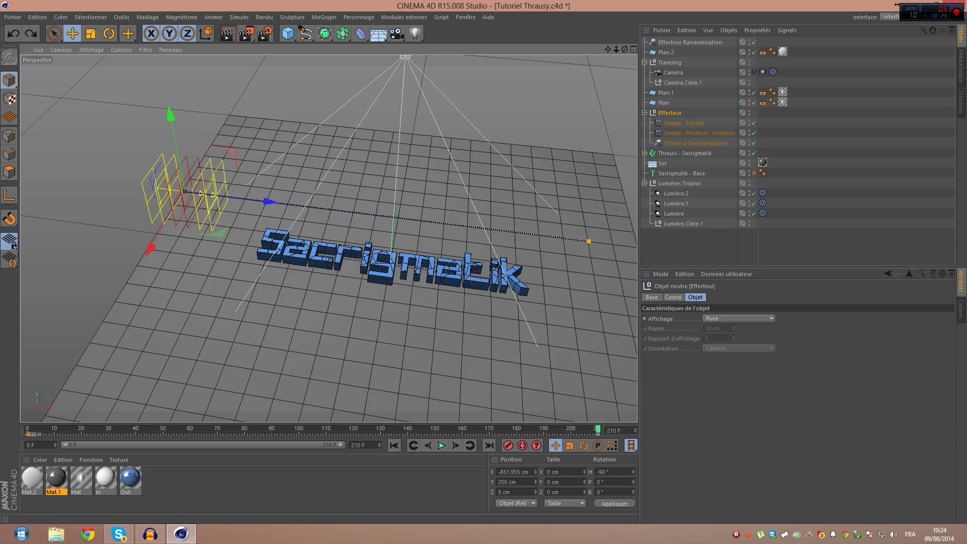
Look through the Traveling group's Caméra again and save the project.
mouse_move(597, 429)
mouse_down()
mouse_move(33, 429)
mouse_move(597, 430)
mouse_up()
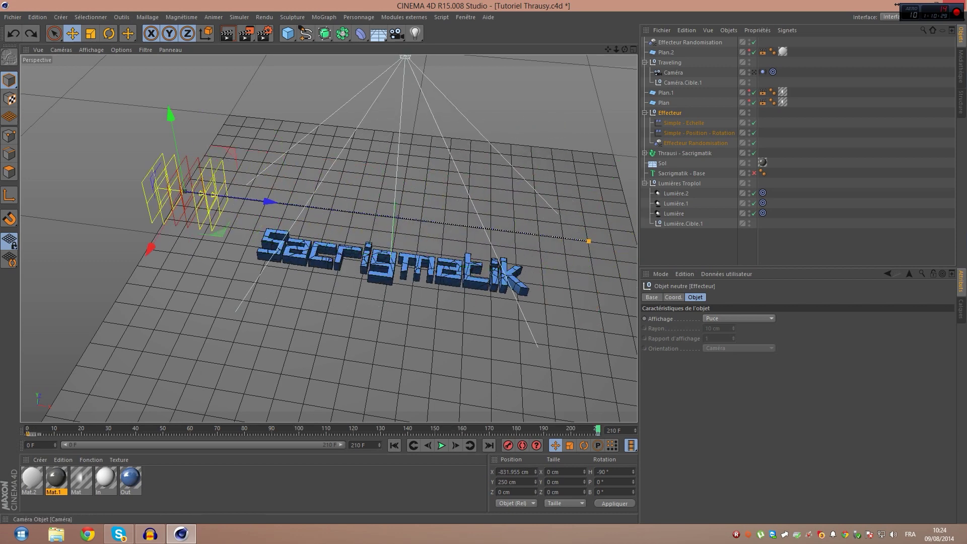
click(754, 73)
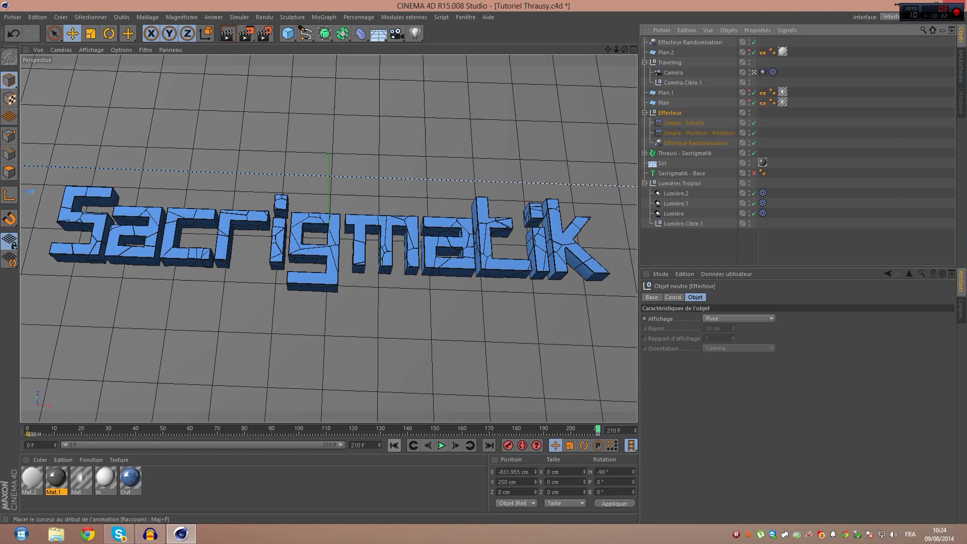
key(ctrl+s)
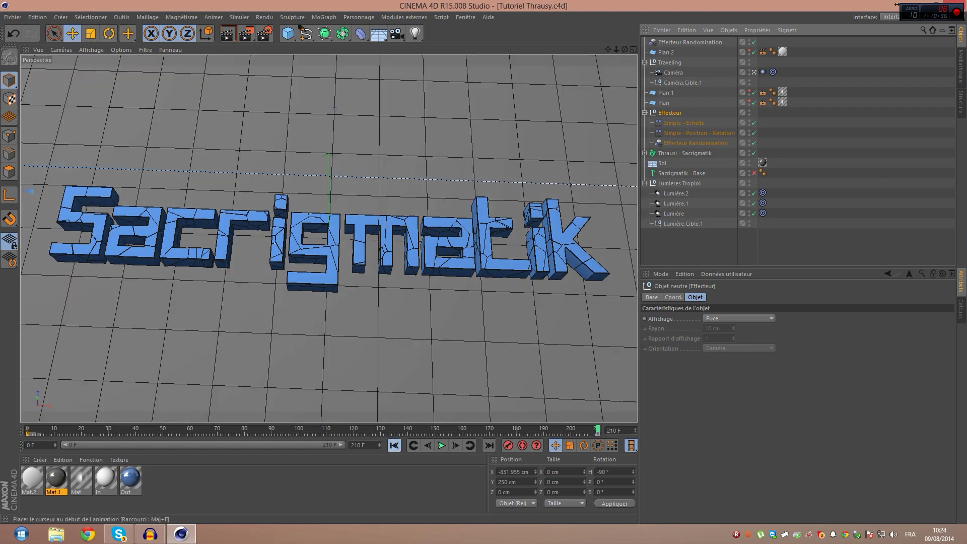
Return the animation to frame 0 and open the Enregistrer section of the render settings.
click(394, 445)
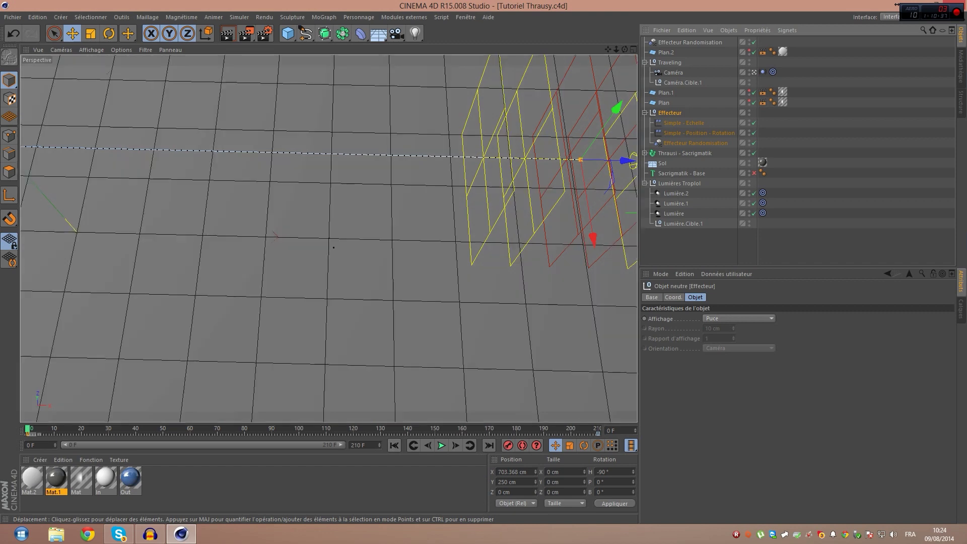
click(265, 33)
drag(725, 172, 442, 216)
click(298, 275)
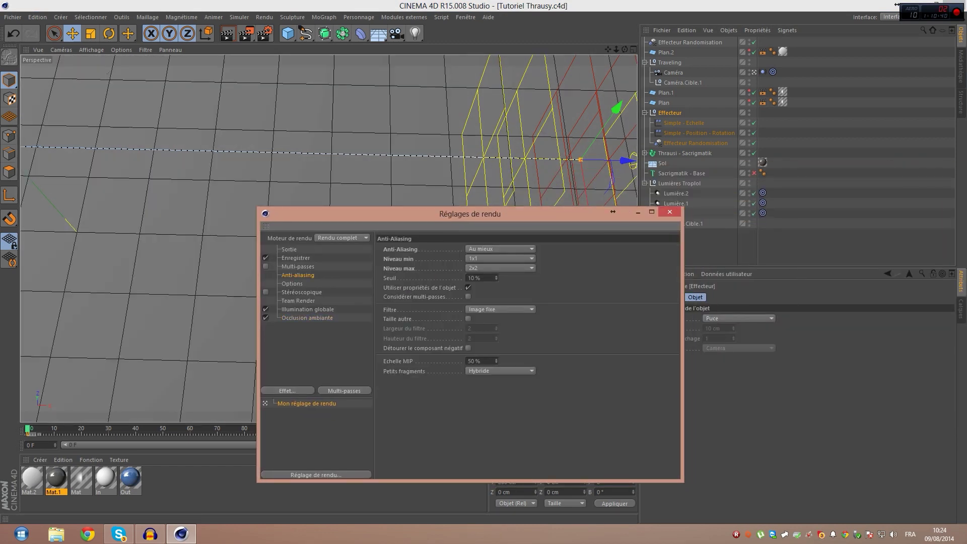
click(297, 267)
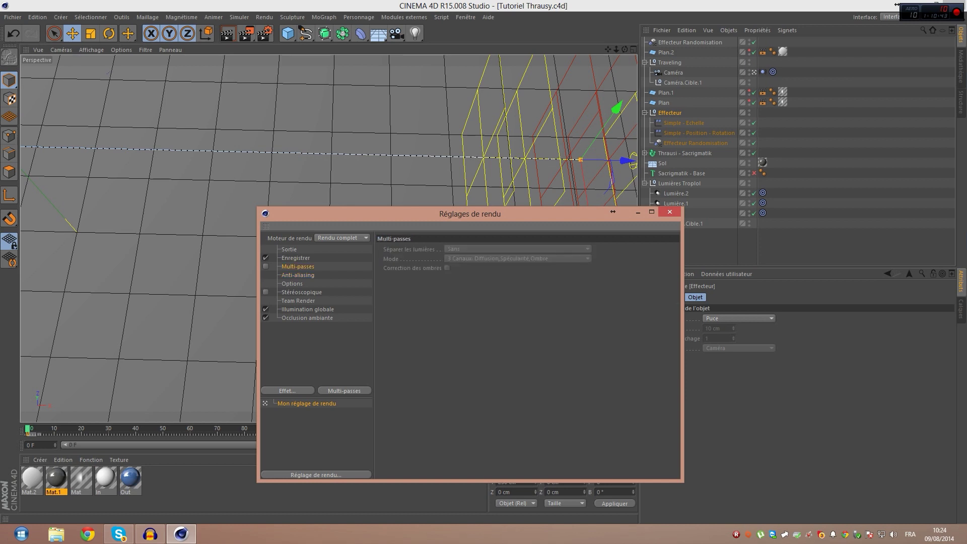
click(296, 258)
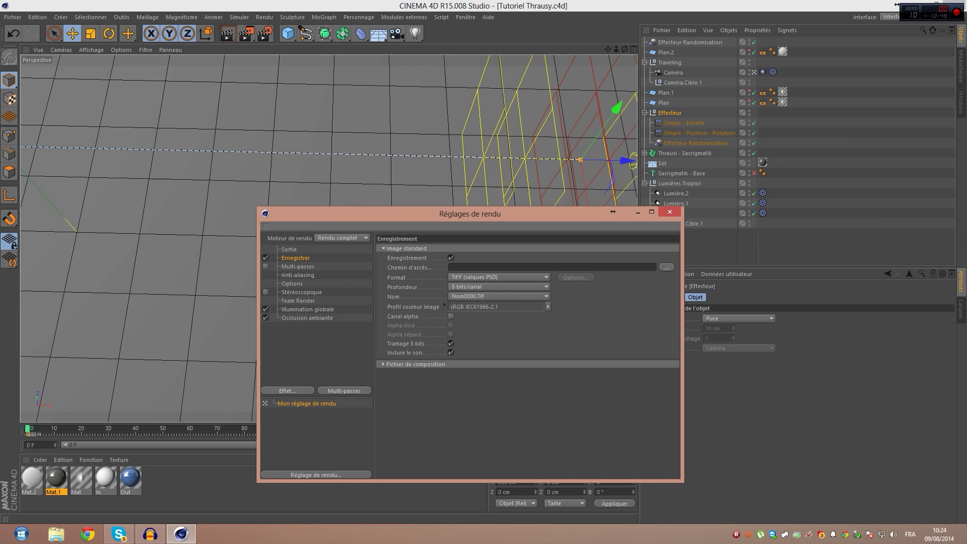
Browse for the render's save path and create a new folder named "Tutoriel Thrausi" inside Rendu Photo.
click(666, 267)
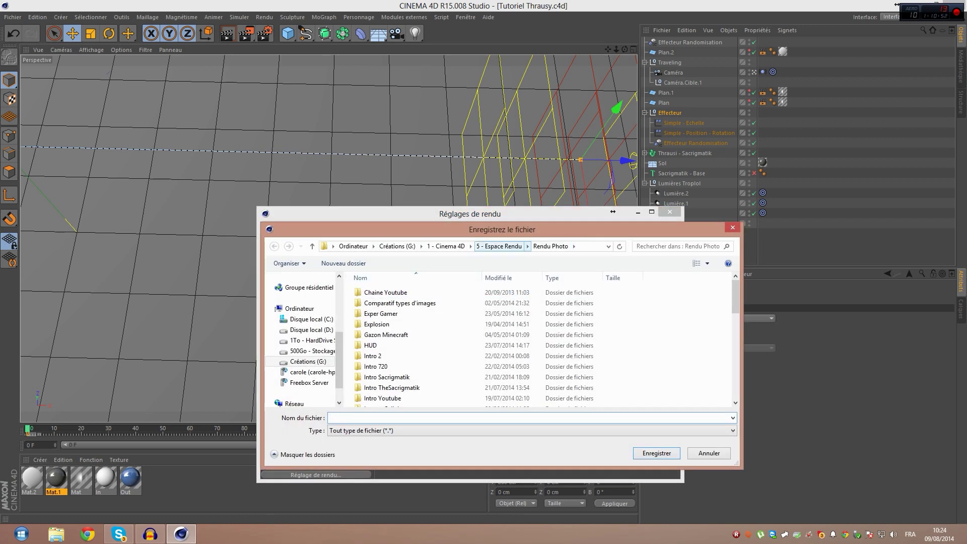
right_click(658, 357)
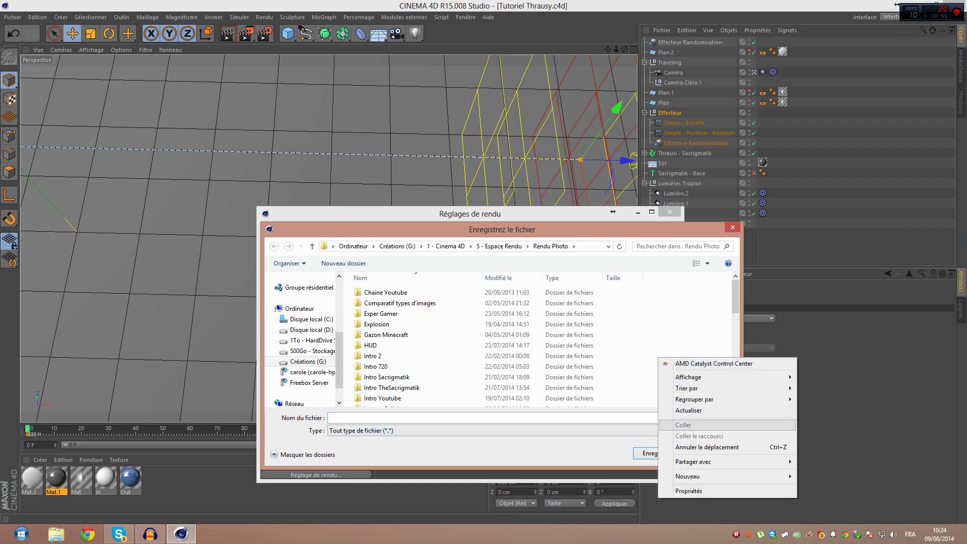
mouse_move(687, 476)
click(821, 395)
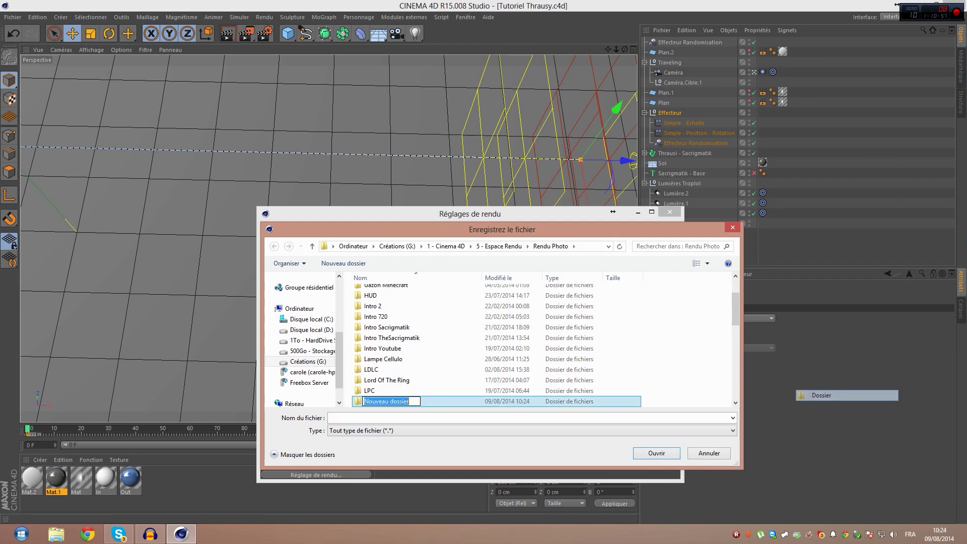
text(Tutoriel)
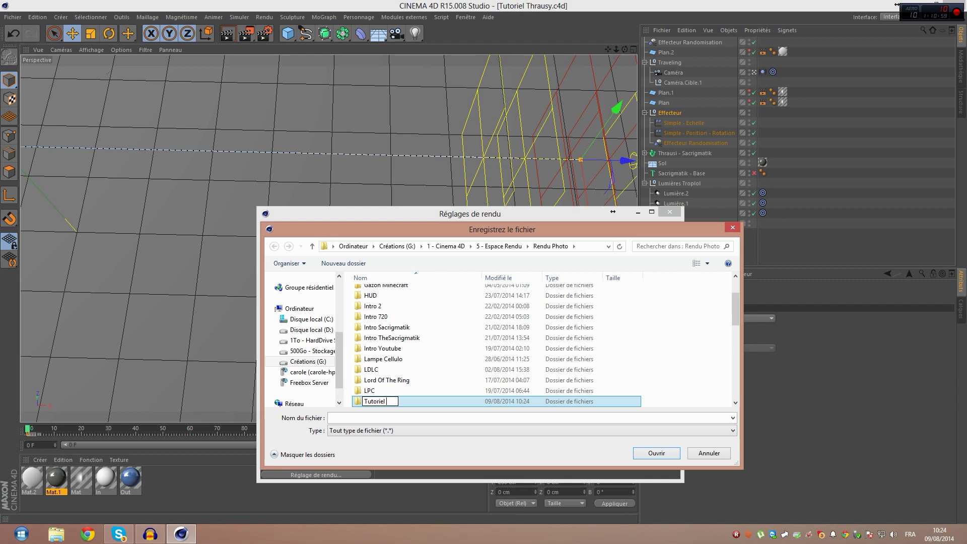
text( Thra)
text(uri)
key(BackSpace)
key(BackSpace)
text(si)
key(Return)
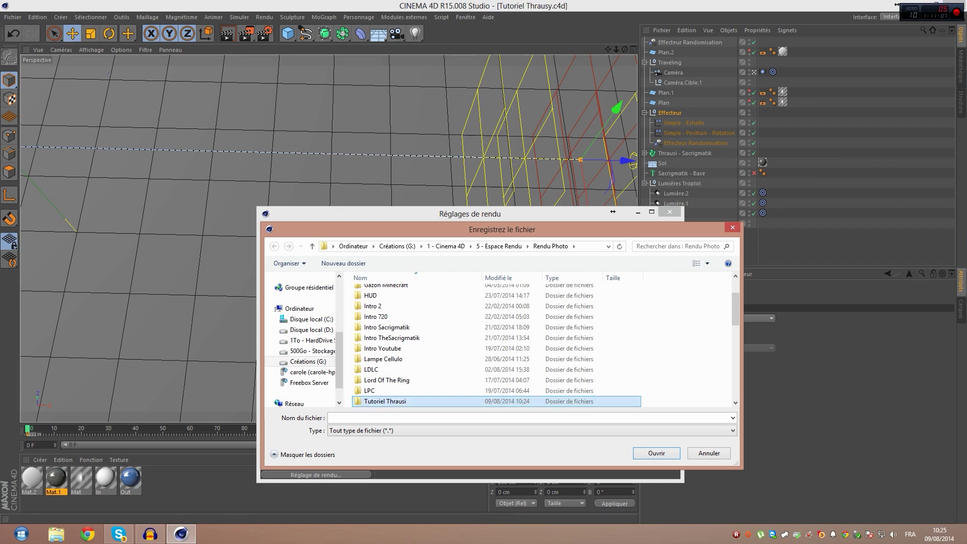
Save the render output inside the Tutoriel Thrausi folder under the file name "Shot Thrausi_".
key(Return)
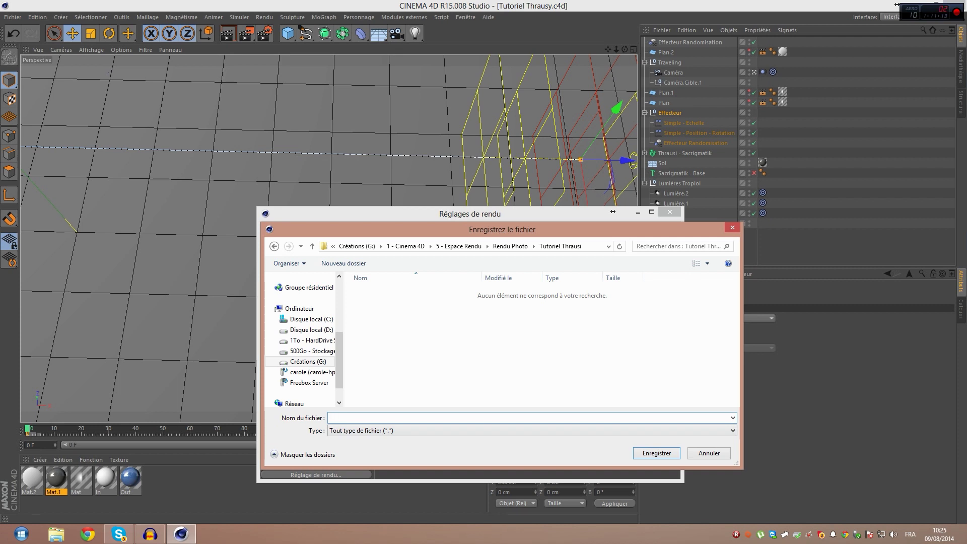
text(hot Thrausi_)
key(Return)
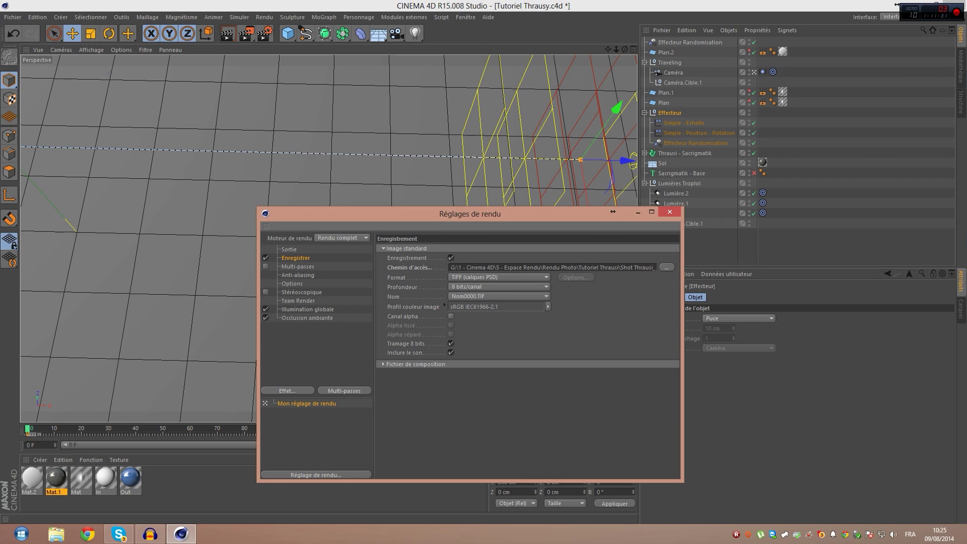
Set the output image Profondeur to 16 bits/canal and check the available file formats, keeping TIFF (calques PSD).
click(497, 287)
click(471, 303)
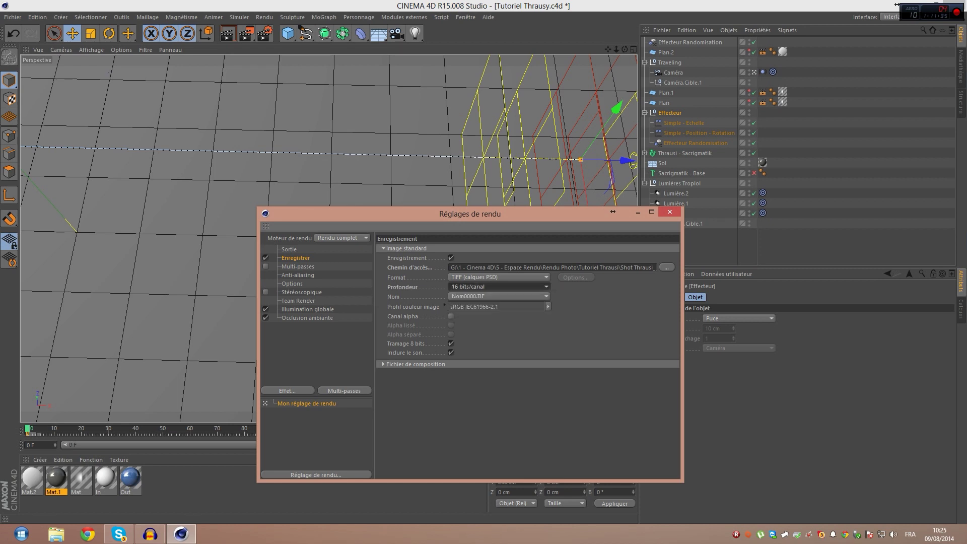
click(498, 277)
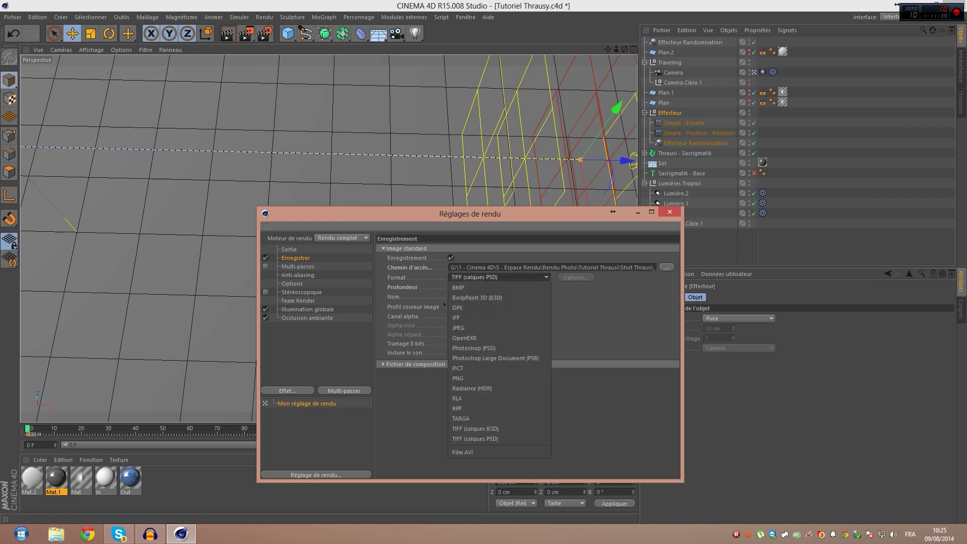
key(Escape)
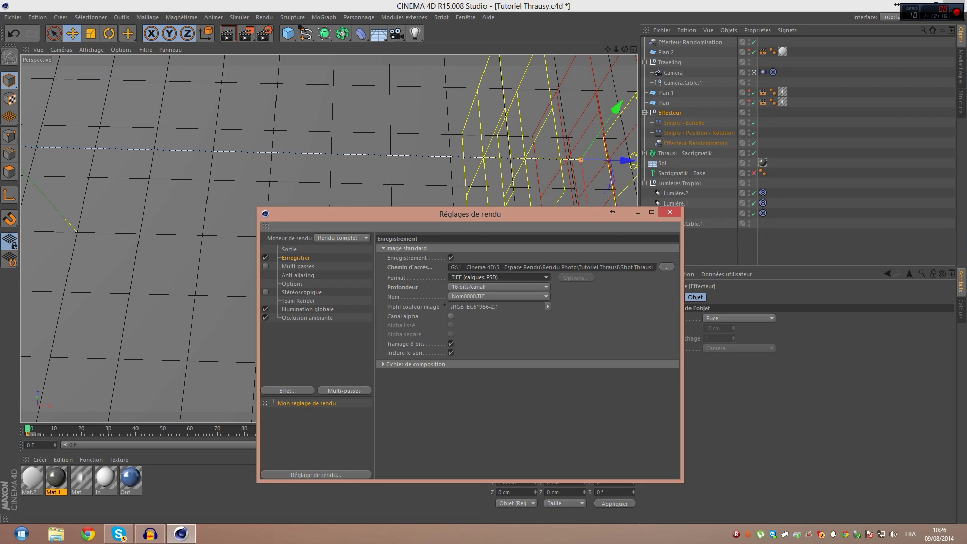
Set the anti-aliasing Niveau max to 1x1.
click(297, 276)
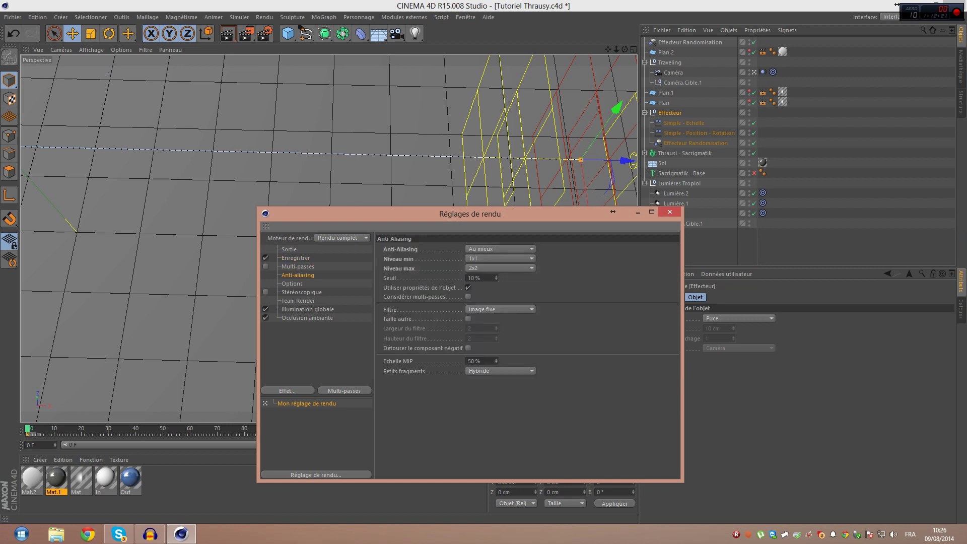
click(500, 268)
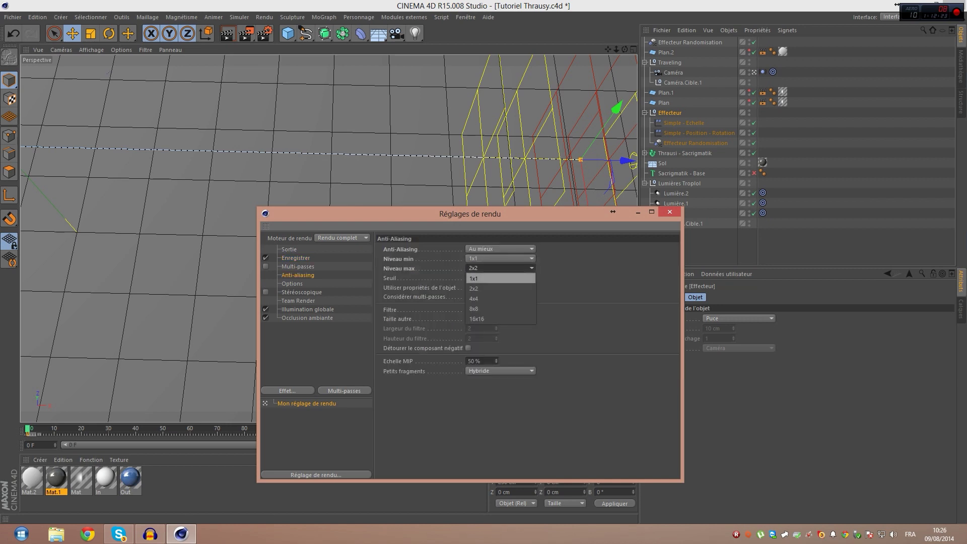
click(500, 279)
drag(509, 215, 516, 214)
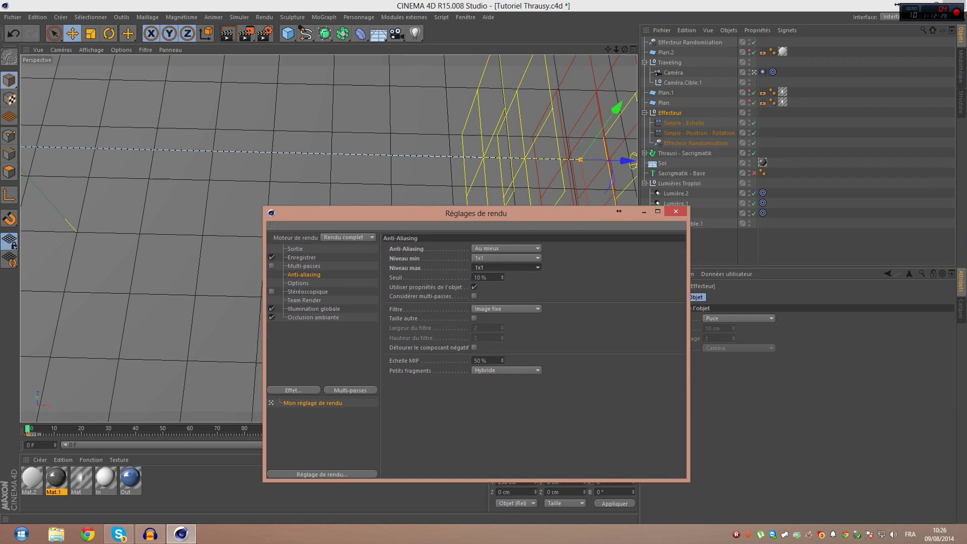
Check the general Illumination globale settings and the choices for its Méthode secondaire.
click(298, 283)
click(314, 309)
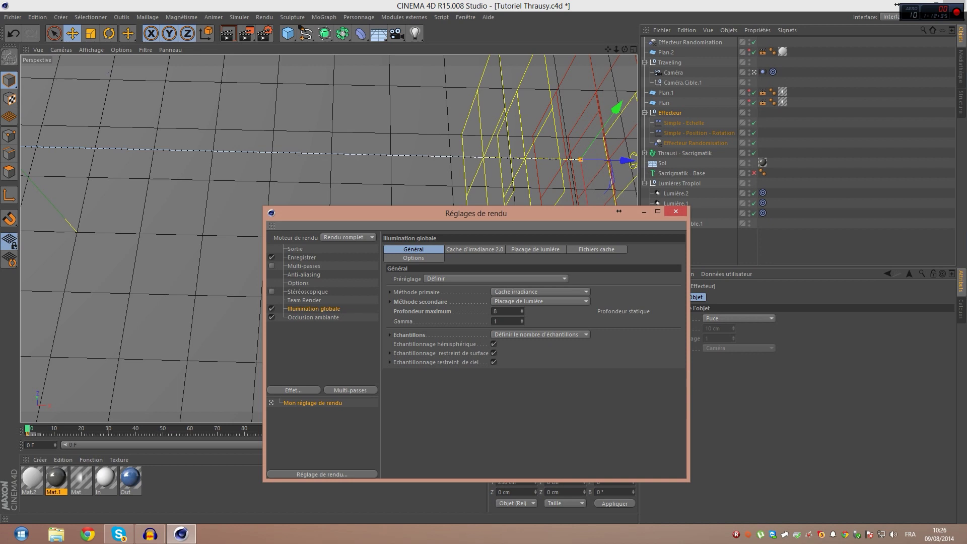
click(540, 301)
click(541, 301)
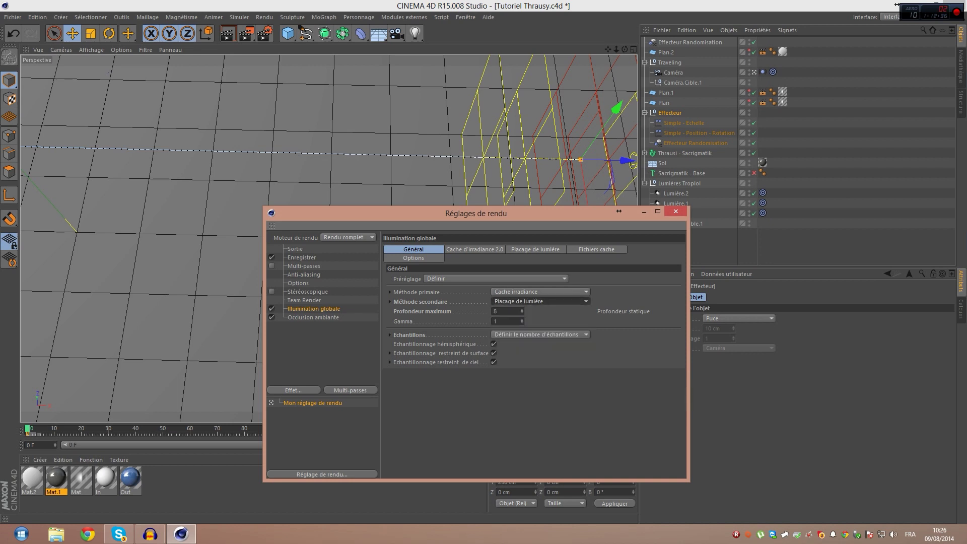
Check the Illumination globale sample count and its Cache d'irradiance 2.0 and Placage de lumière settings.
click(390, 335)
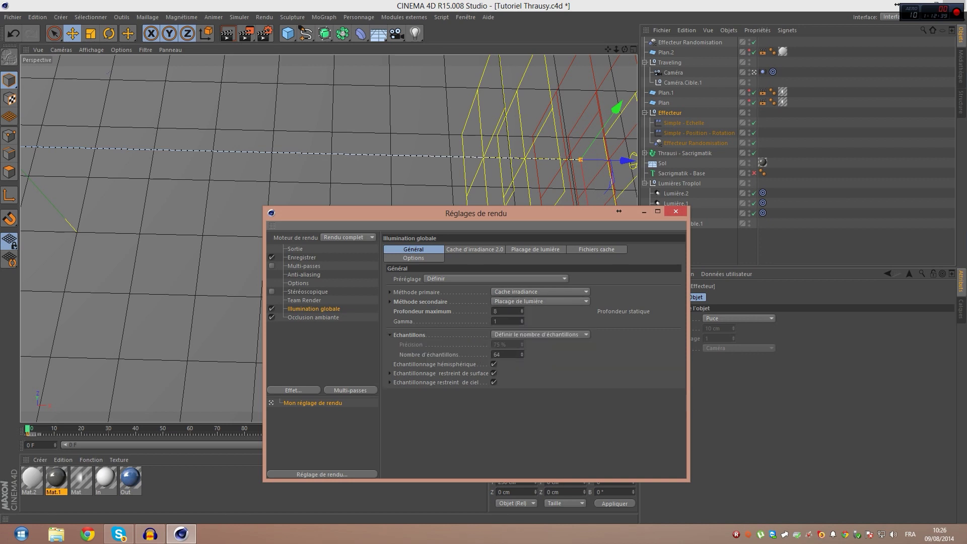
click(474, 249)
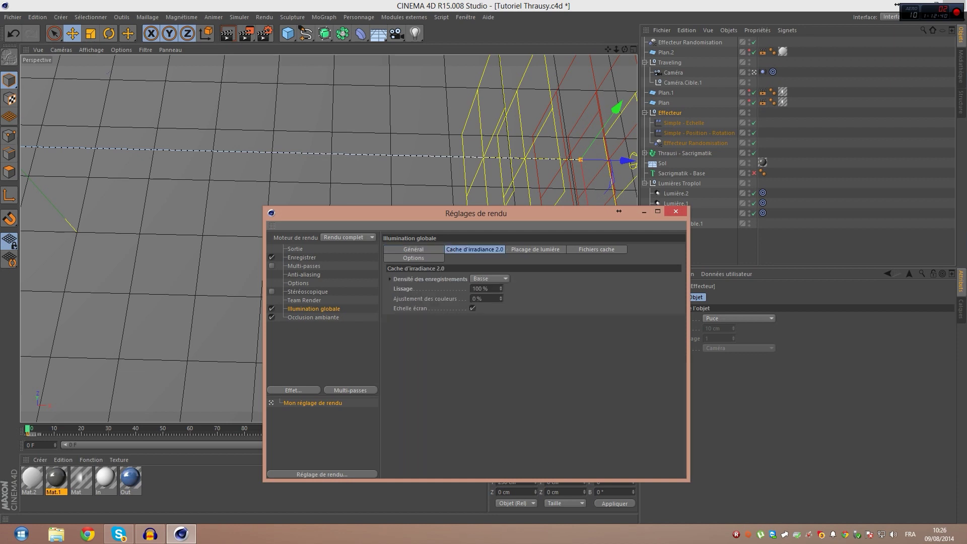
click(535, 249)
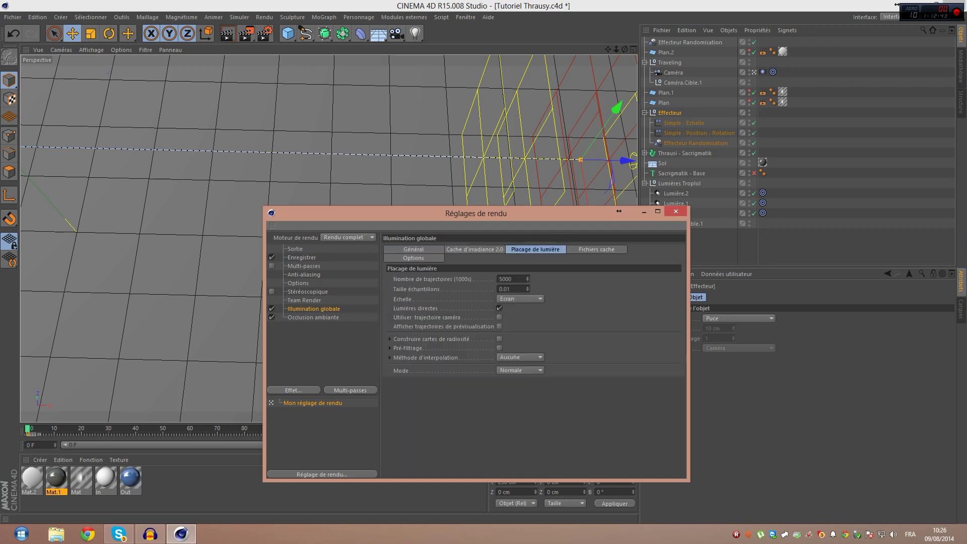
Review the render settings for Occlusion ambiante, Options, Anti-aliasing, Multi-passes, Enregistrer and Sortie, and close the render settings window.
click(314, 317)
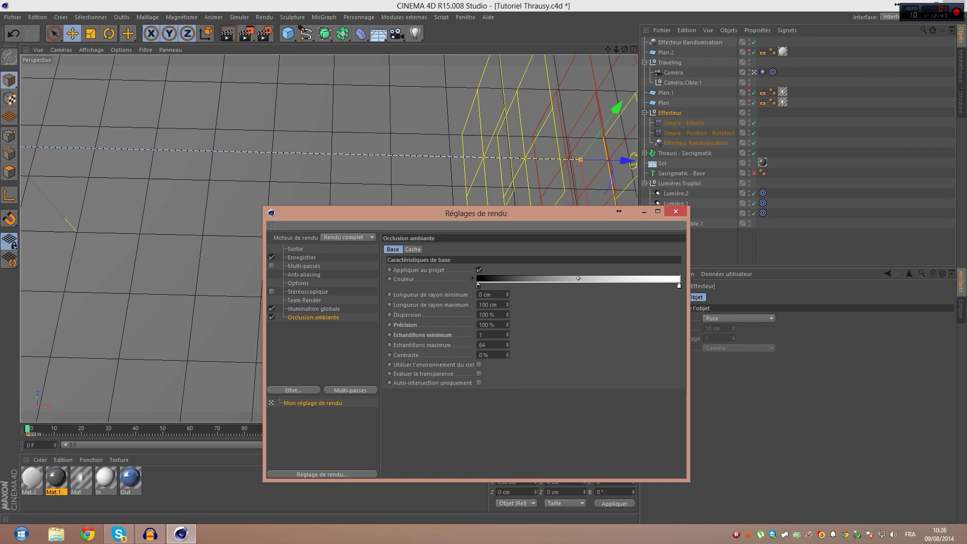
click(299, 283)
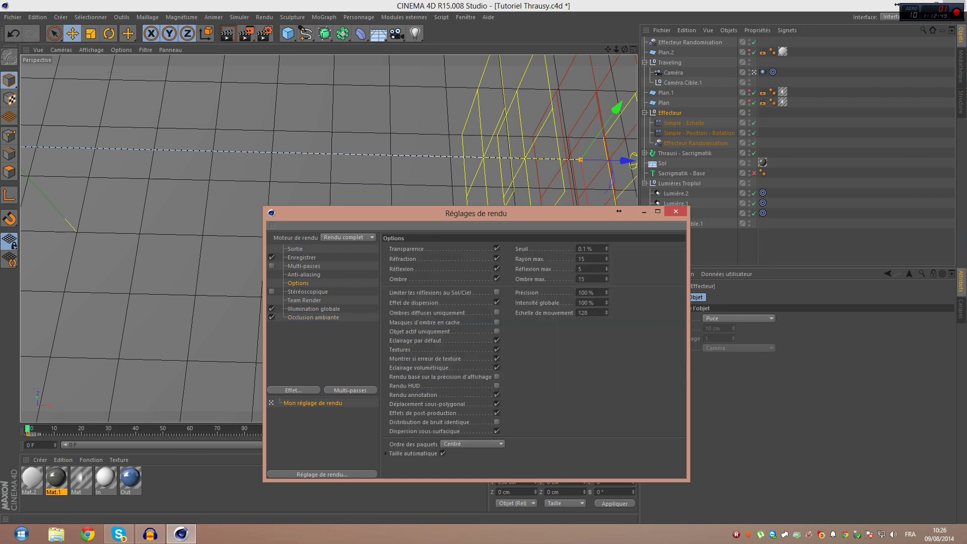
click(304, 274)
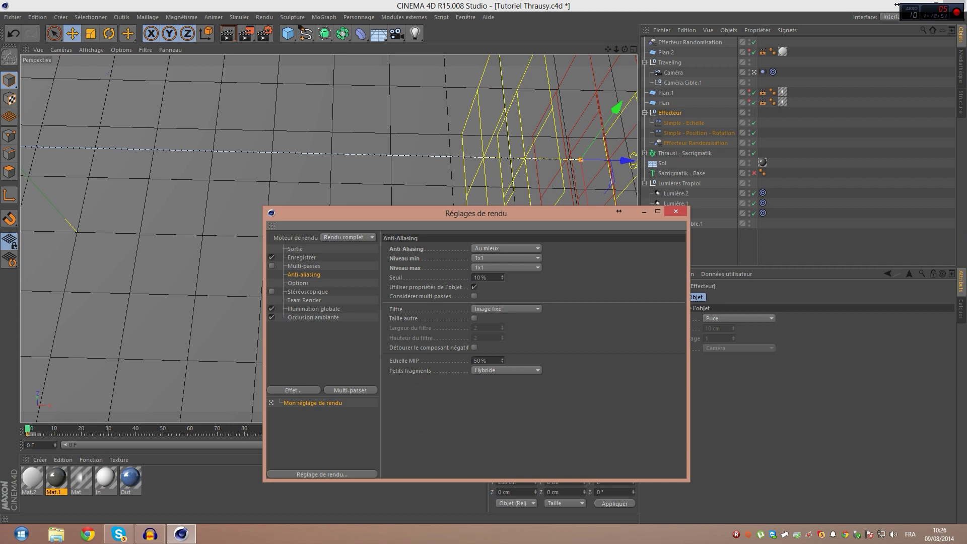
click(303, 266)
click(295, 249)
click(302, 258)
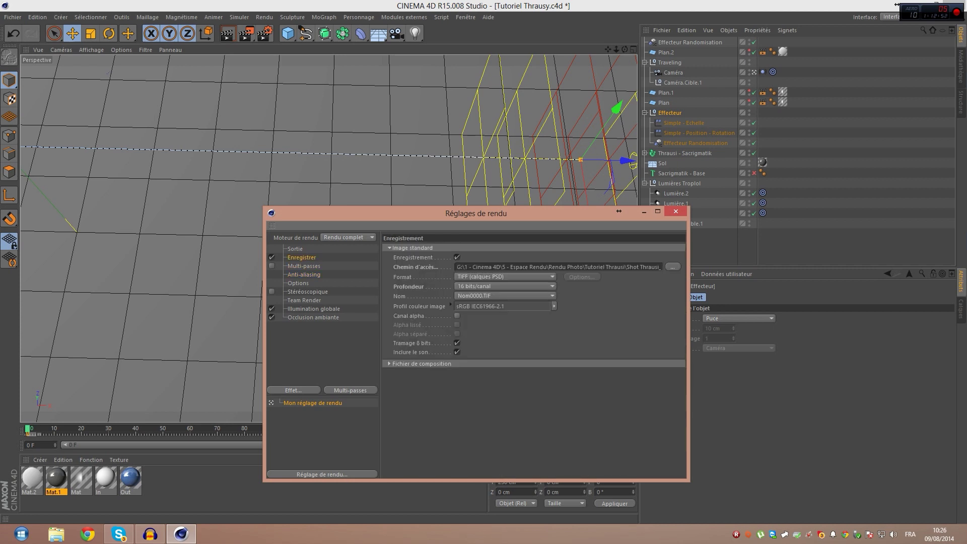
click(296, 249)
click(676, 211)
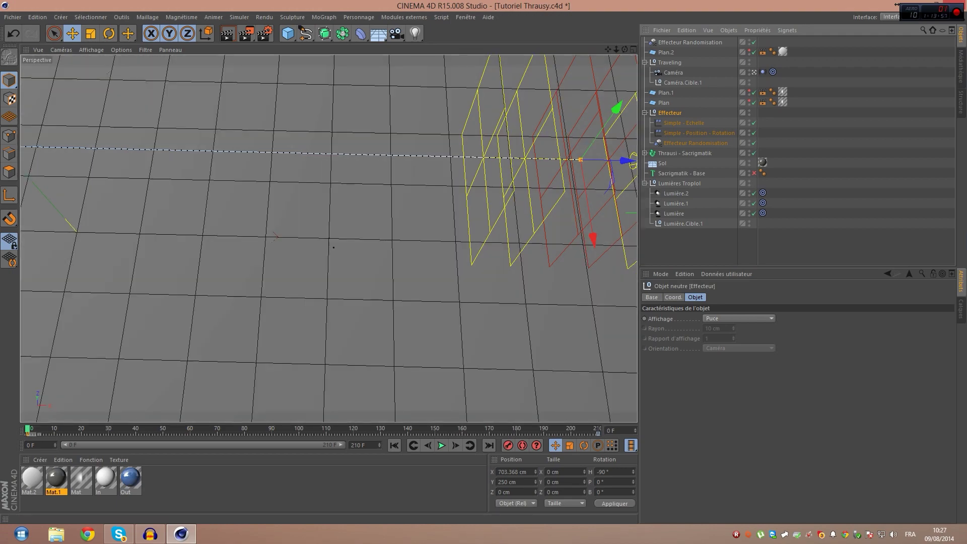
Scrub through the timeline and play the animation to preview the fractured Sacrigmatik text in the perspective view.
drag(539, 429, 407, 428)
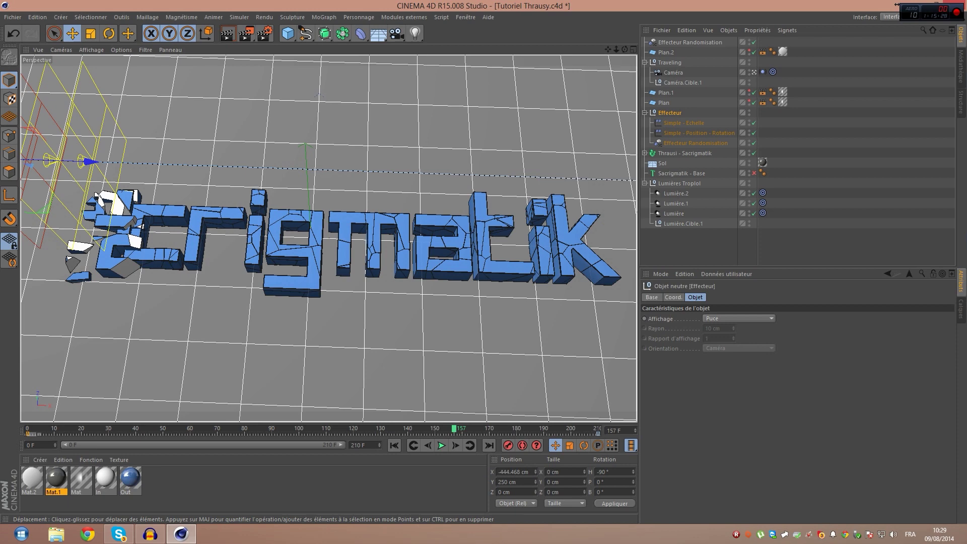
key(F8)
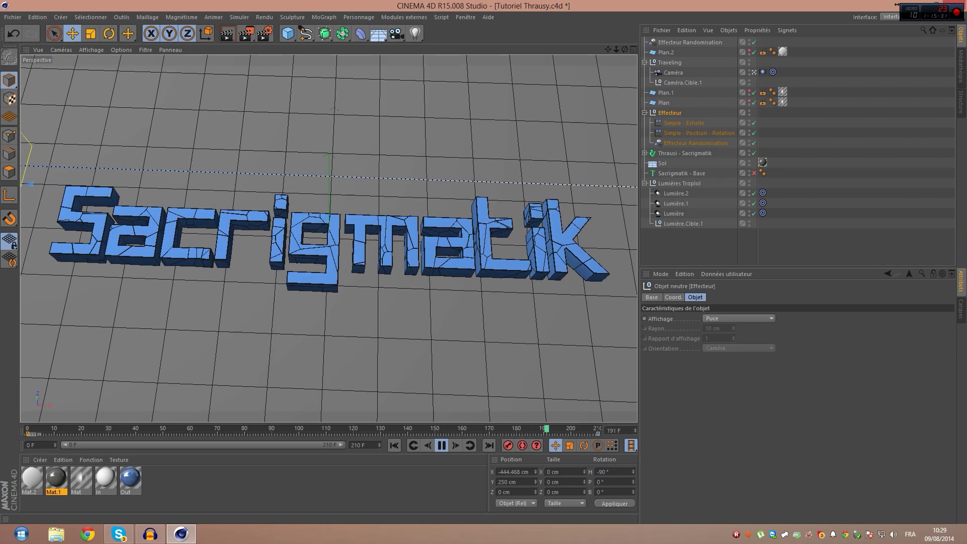